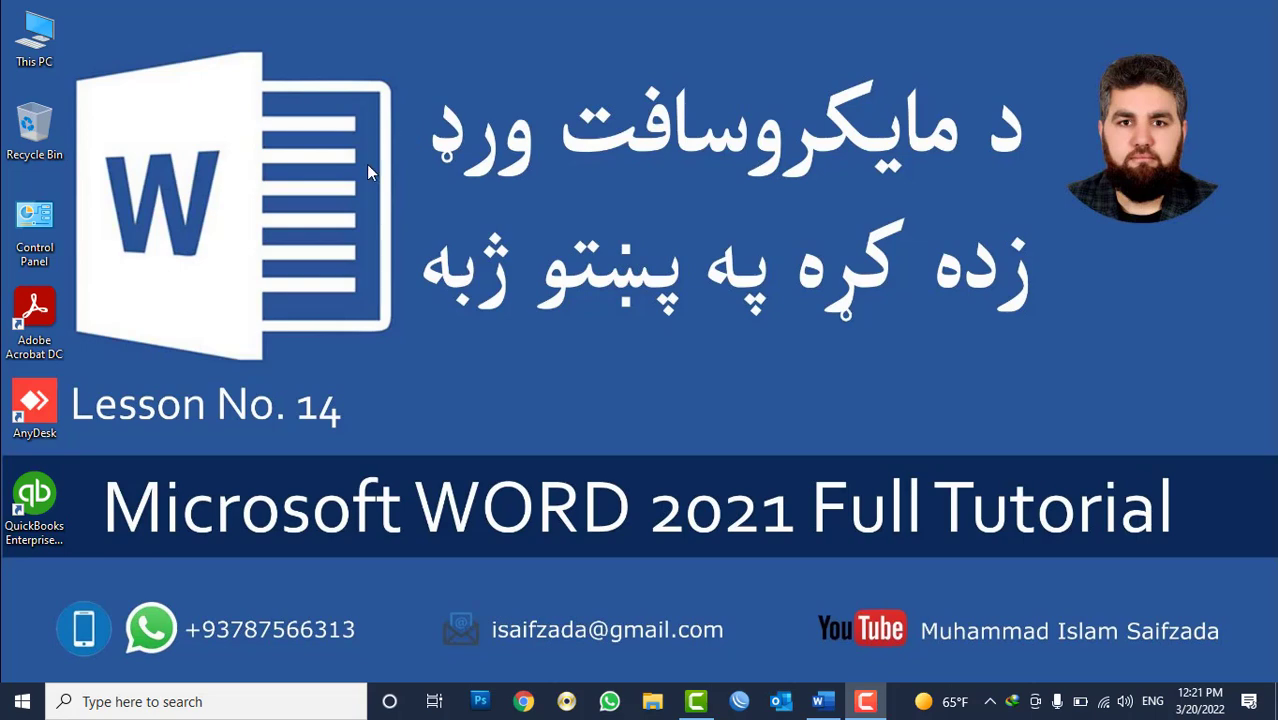
# Step: Refresh the desktop and bring the blank Word Document1 to the front
pyautogui.rightClick(366, 164)
pyautogui.click(412, 218)
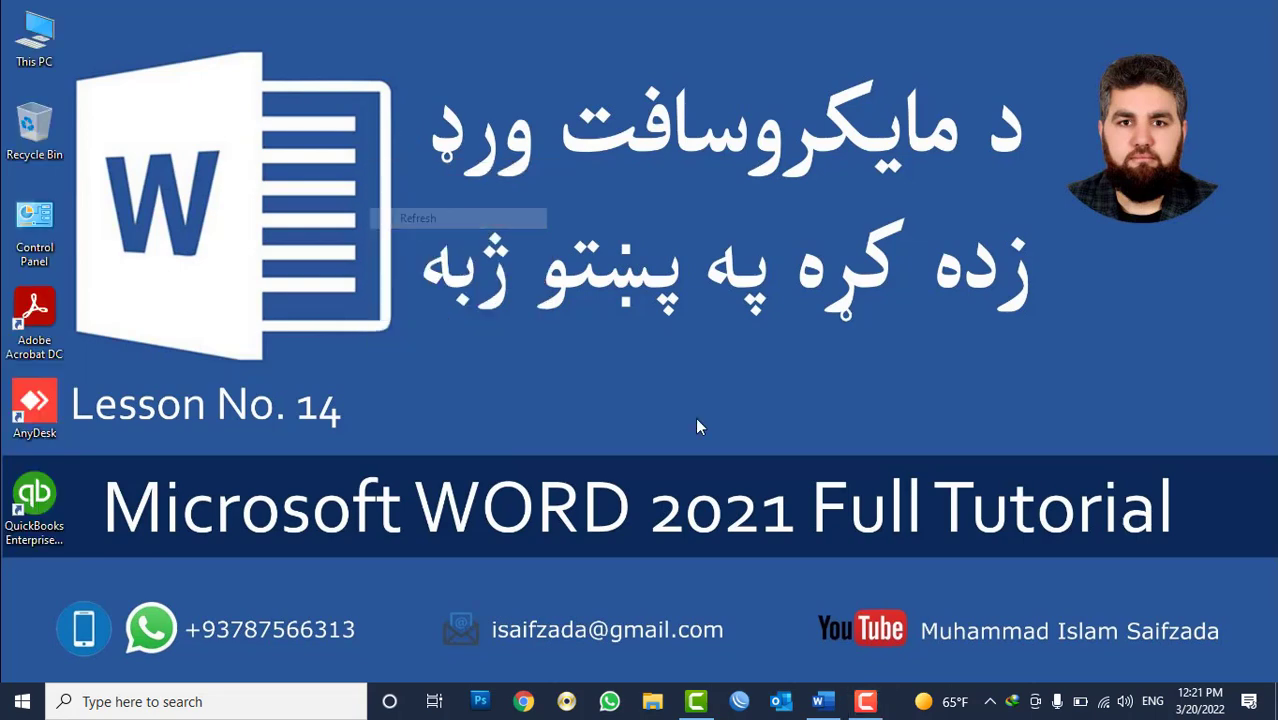
pyautogui.click(807, 677)
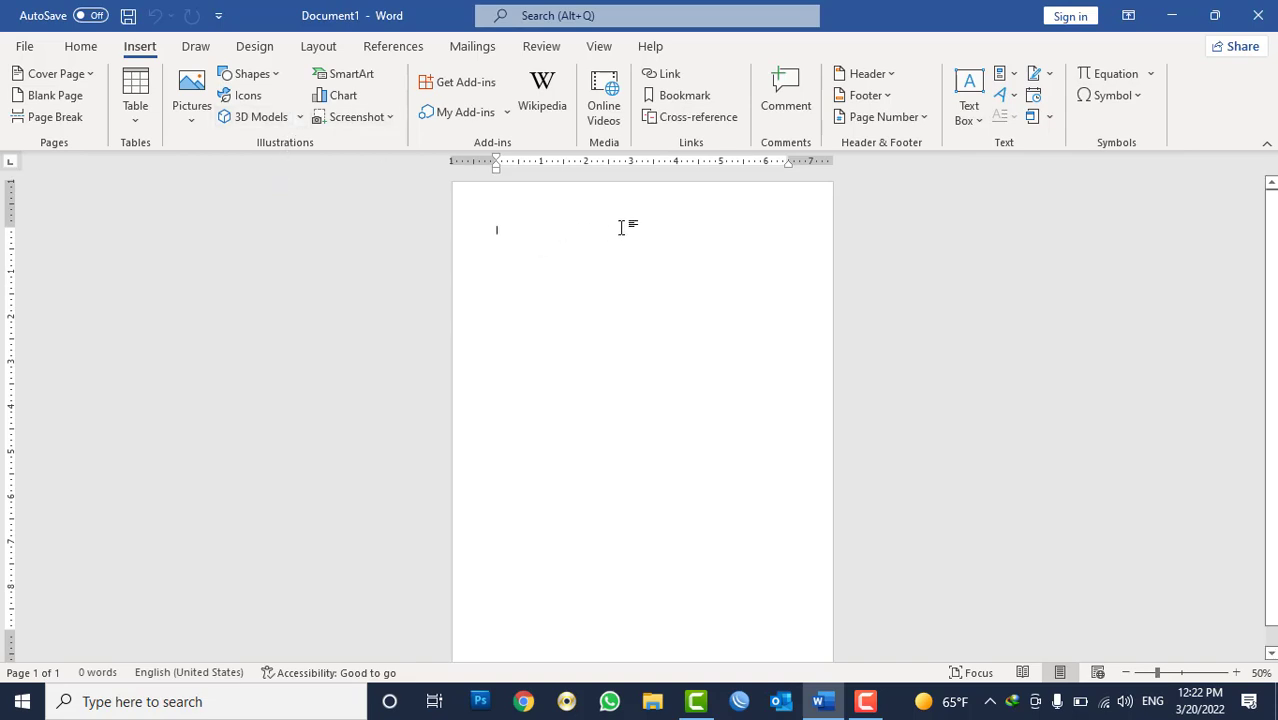
# Step: Generate eleven paragraphs of sample text with =rand(11) and return to the top
pyautogui.scroll(3, 621, 228)
pyautogui.scroll(1, 621, 228)
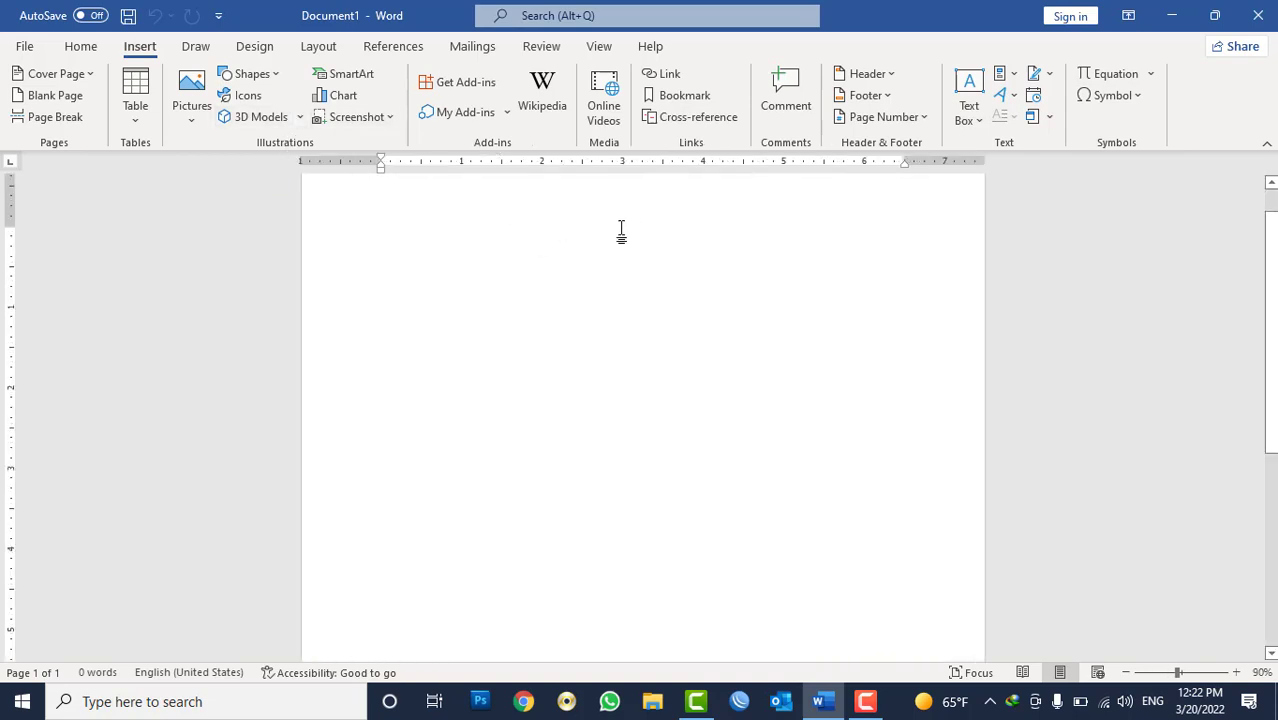
pyautogui.scroll(1, 621, 228)
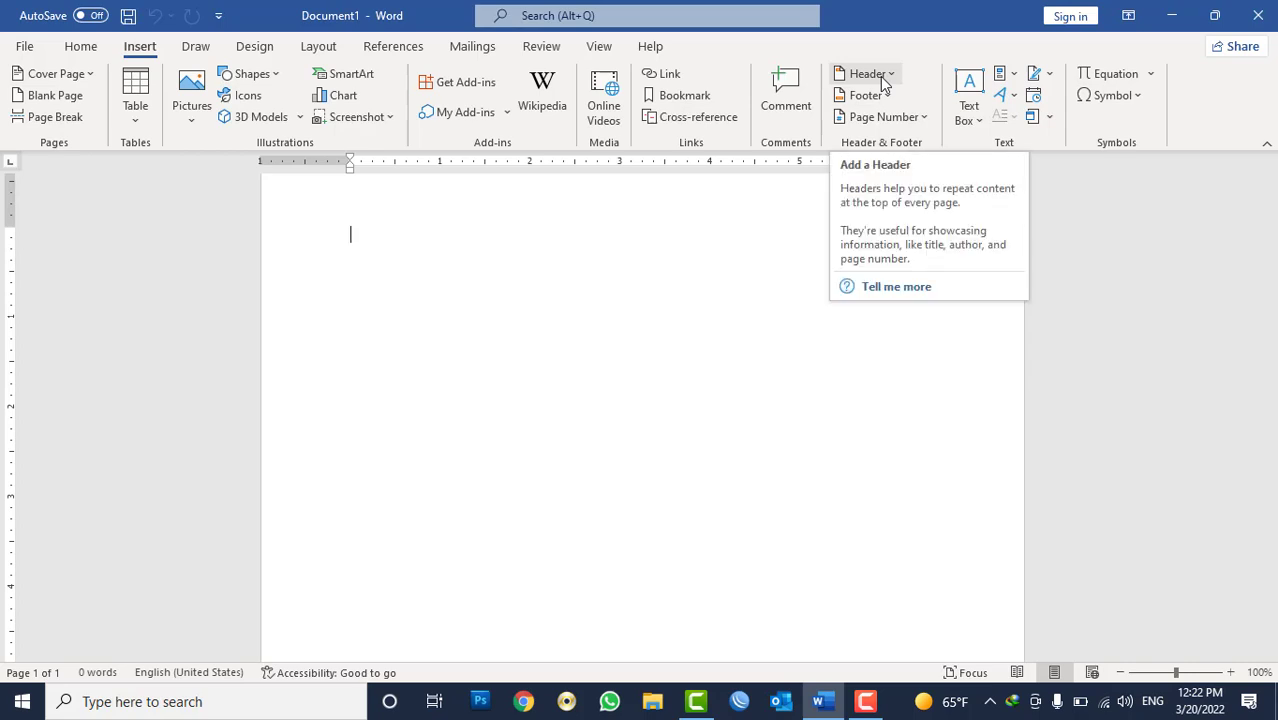
pyautogui.scroll(1, 618, 300)
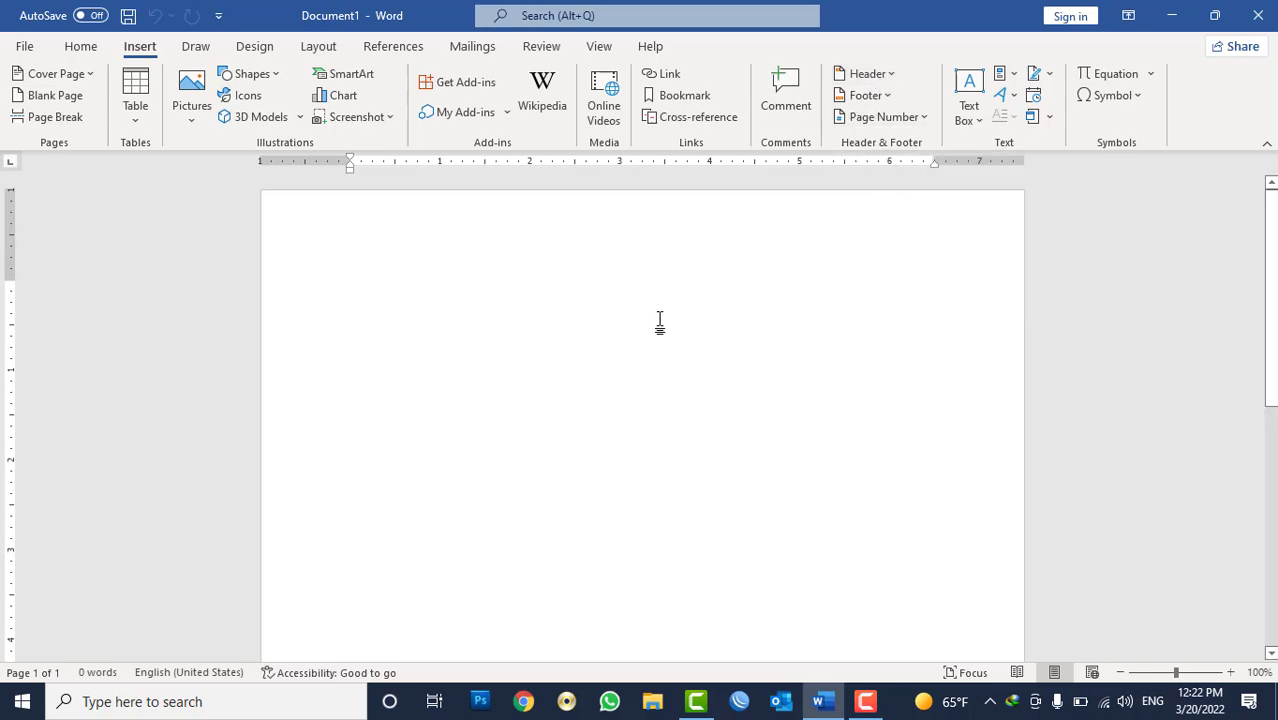
pyautogui.write('=rand')
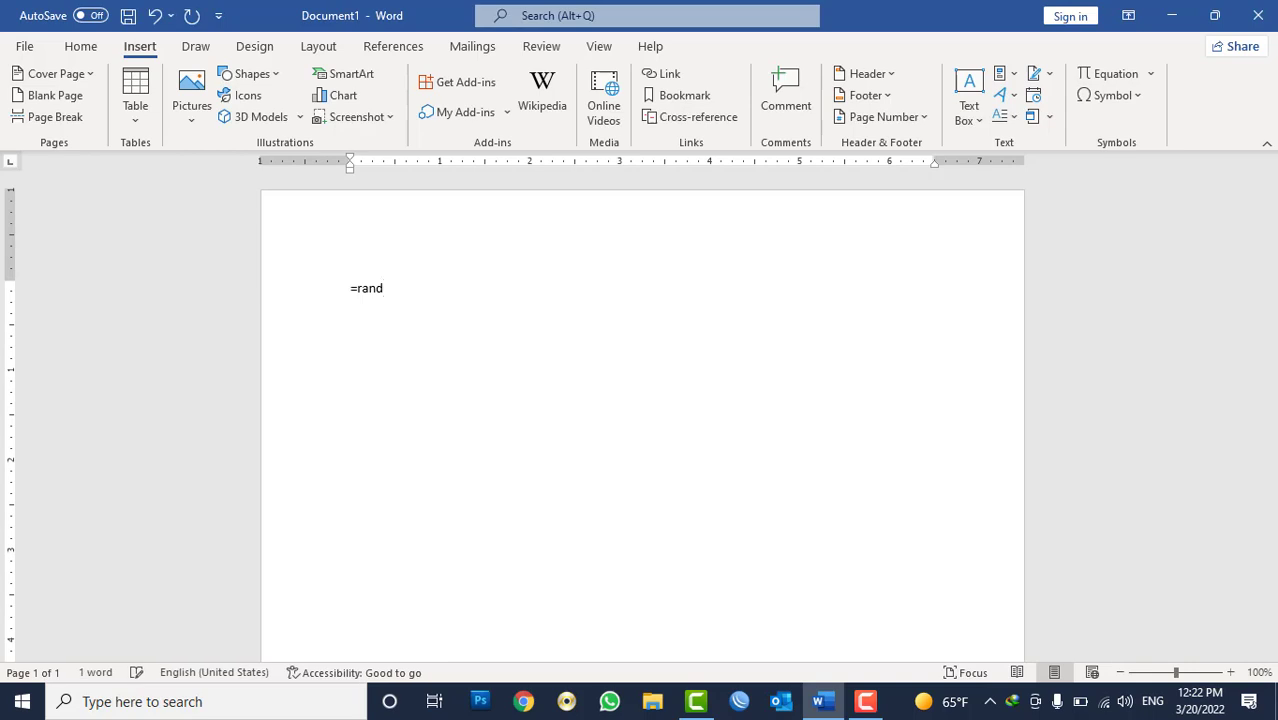
pyautogui.write('(1)')
pyautogui.press('BackSpace')
pyautogui.press('BackSpace')
pyautogui.press('BackSpace')
pyautogui.write('(11)')
pyautogui.press('Return')
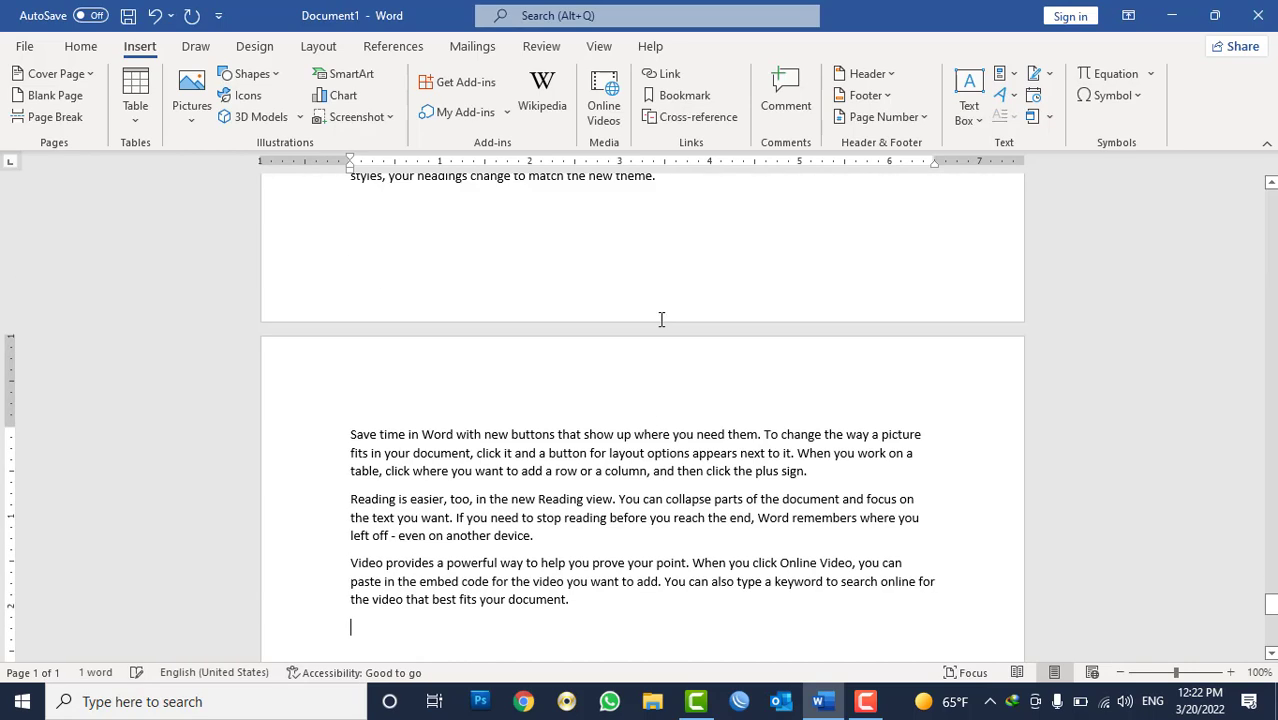
pyautogui.moveTo(1271, 588); pyautogui.dragTo(1271, 186)
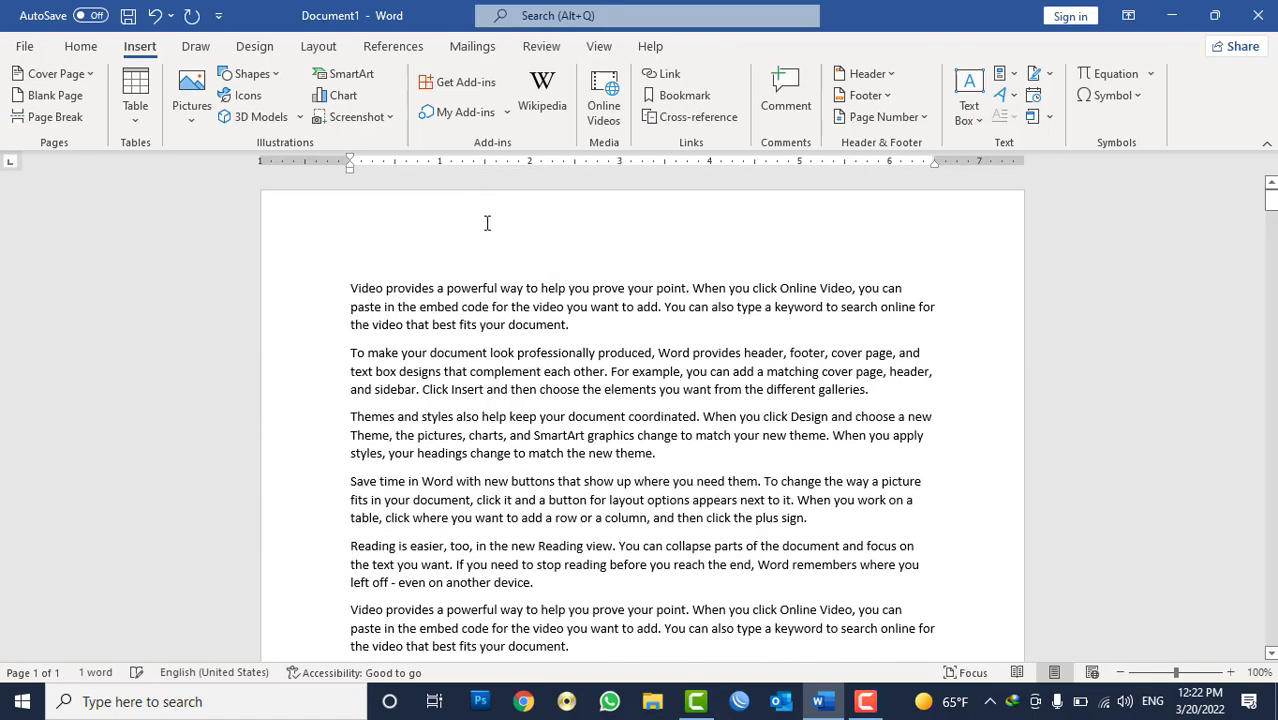
# Step: Add a header reading 'Computer Basic Note', made bold, enlarged twice, and centred
pyautogui.doubleClick(482, 223)
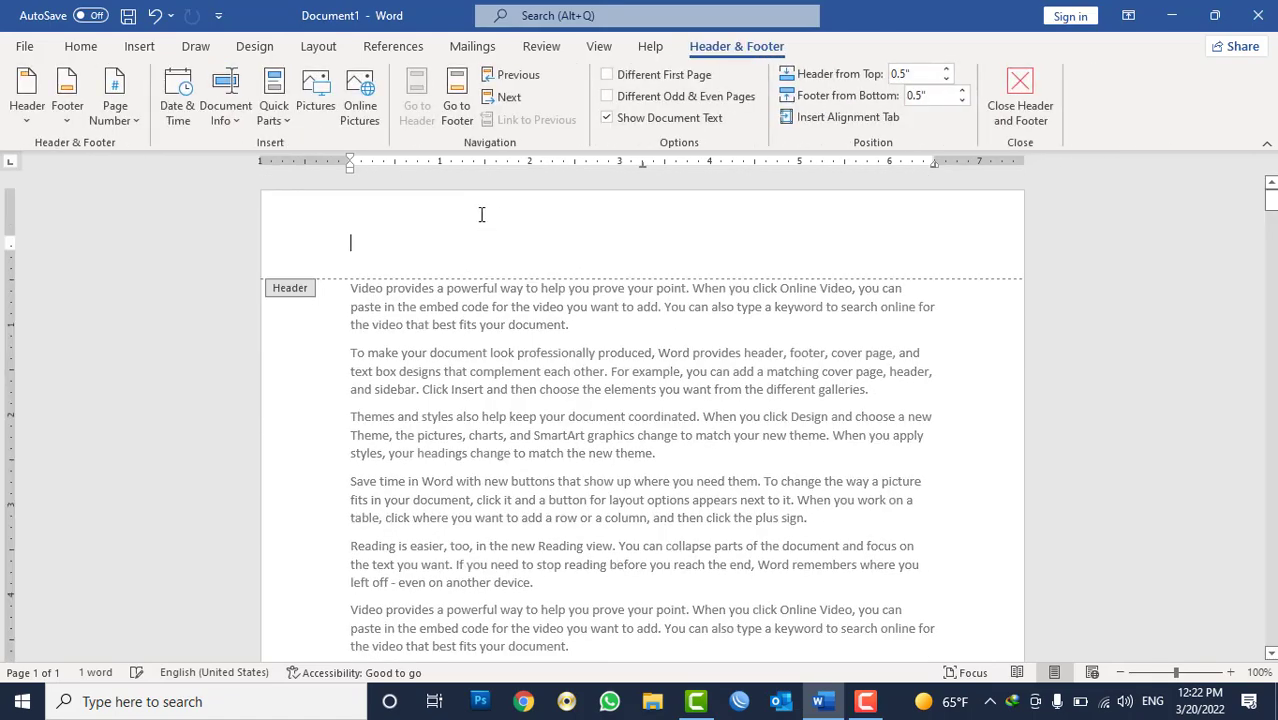
pyautogui.write('Computer')
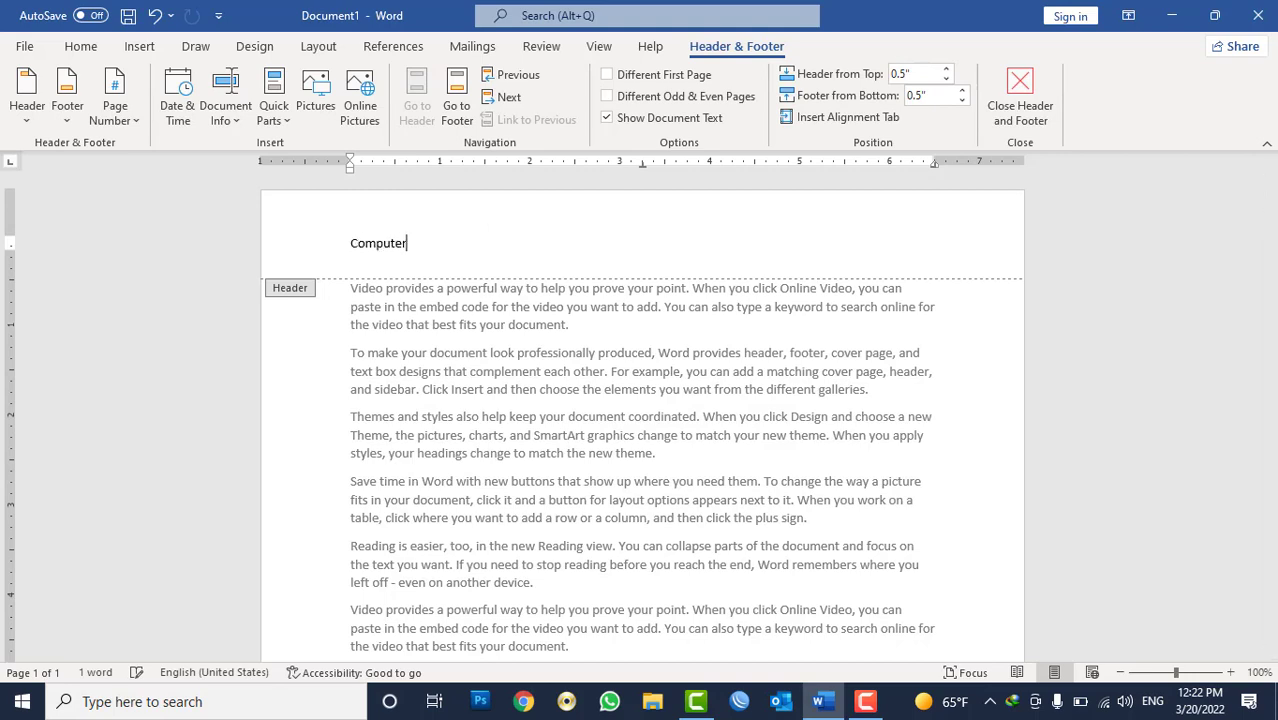
pyautogui.write(' Basic N')
pyautogui.write('otes')
pyautogui.hotkey('ctrl', 'a')
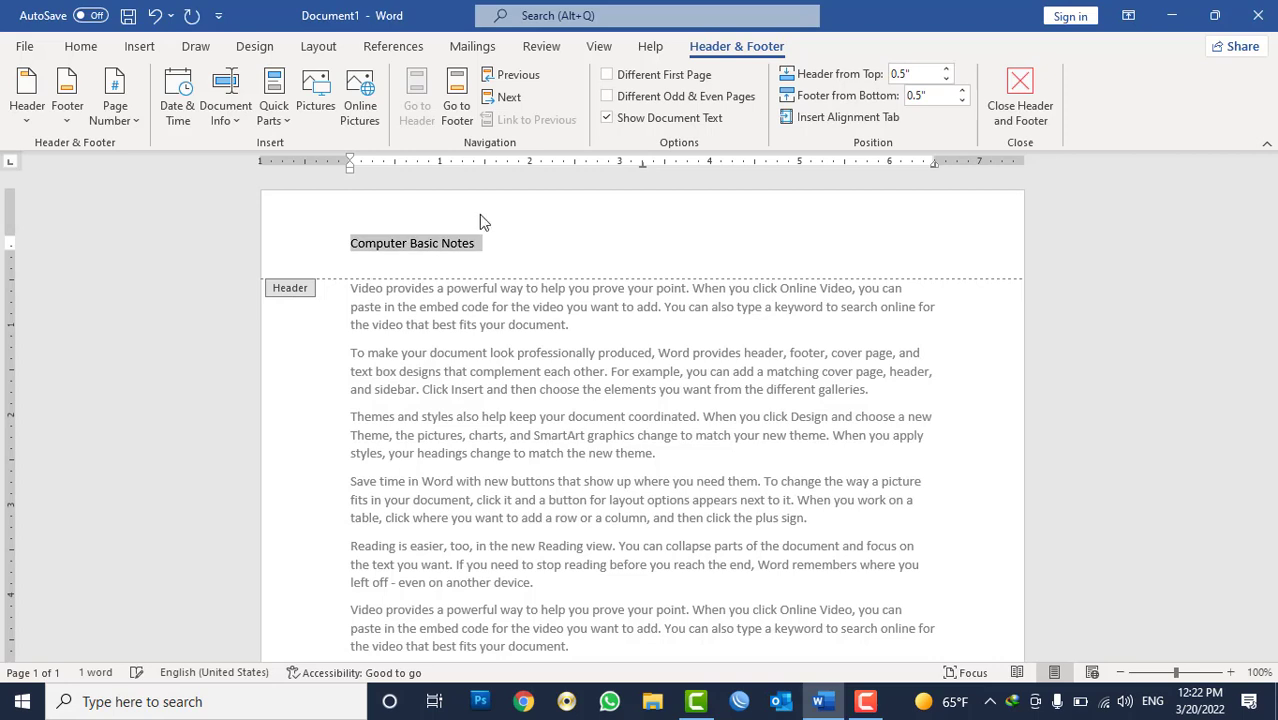
pyautogui.hotkey('ctrl', 'b')
pyautogui.hotkey('ctrl', ']')
pyautogui.hotkey('ctrl', ']')
pyautogui.hotkey('ctrl', ']')
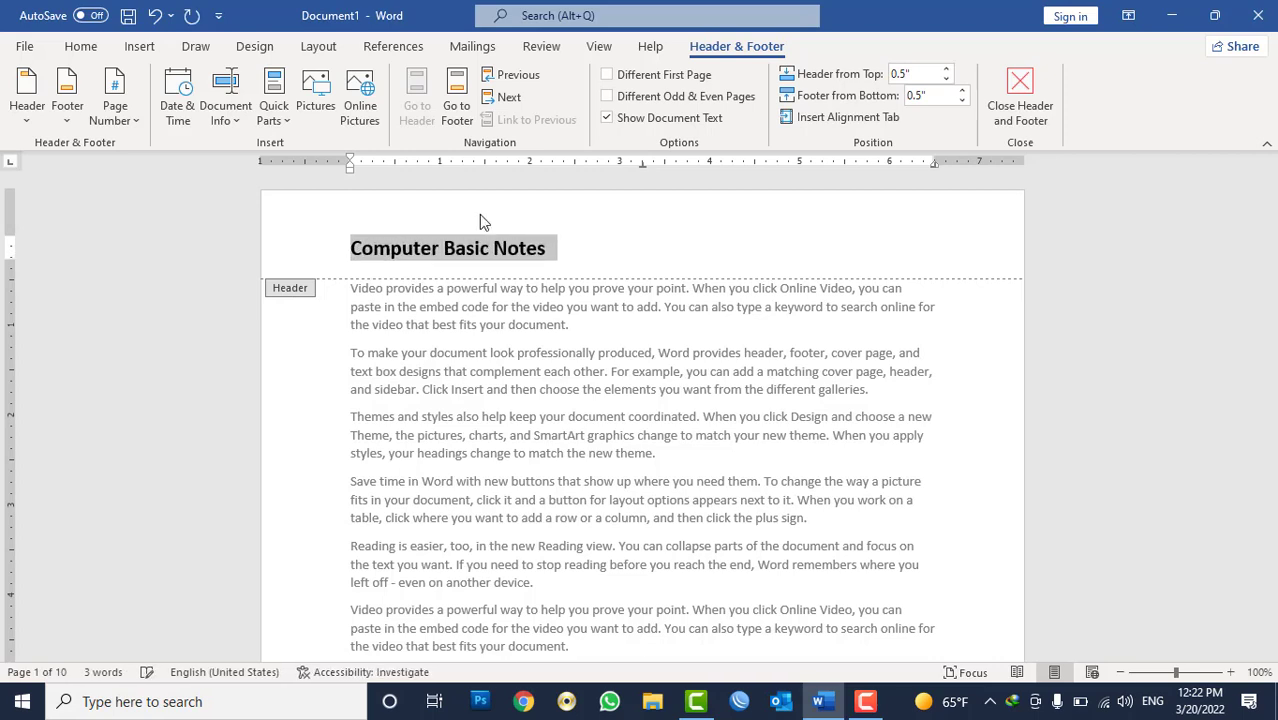
pyautogui.hotkey('ctrl', ']')
pyautogui.hotkey('ctrl', 'e')
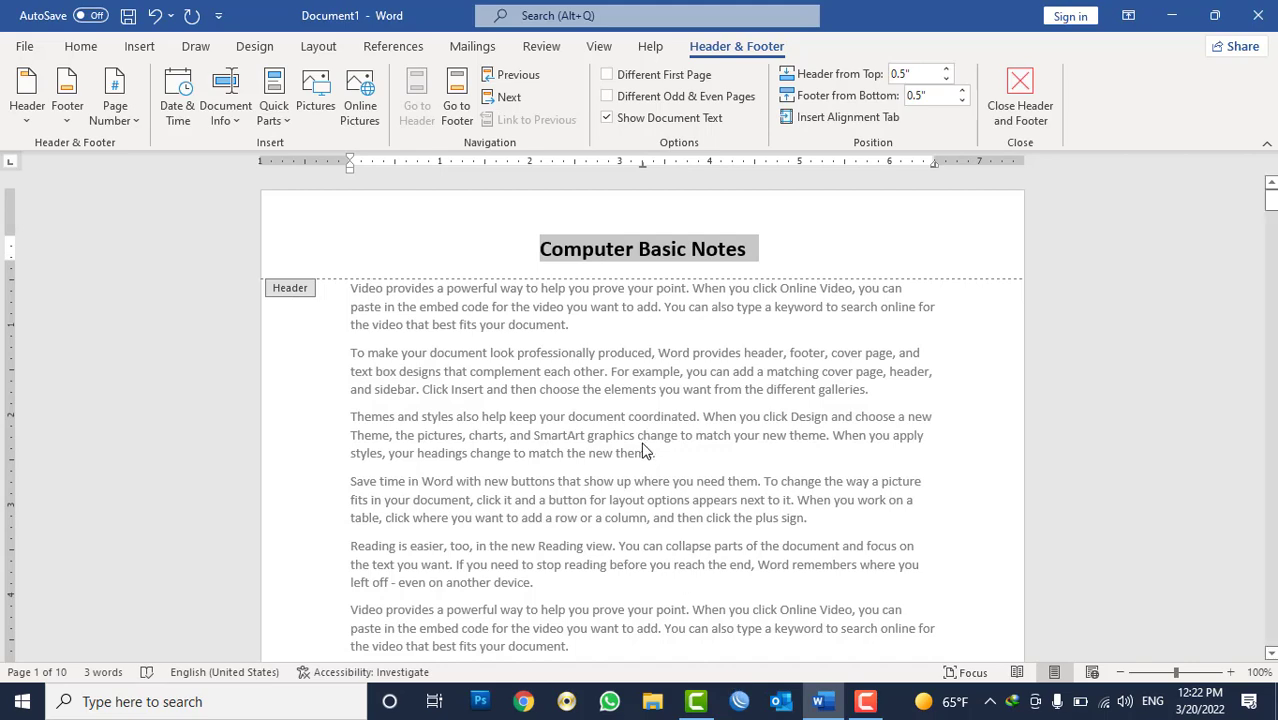
pyautogui.scroll(-4, 645, 456)
pyautogui.scroll(-3, 645, 456)
pyautogui.scroll(-3, 645, 456)
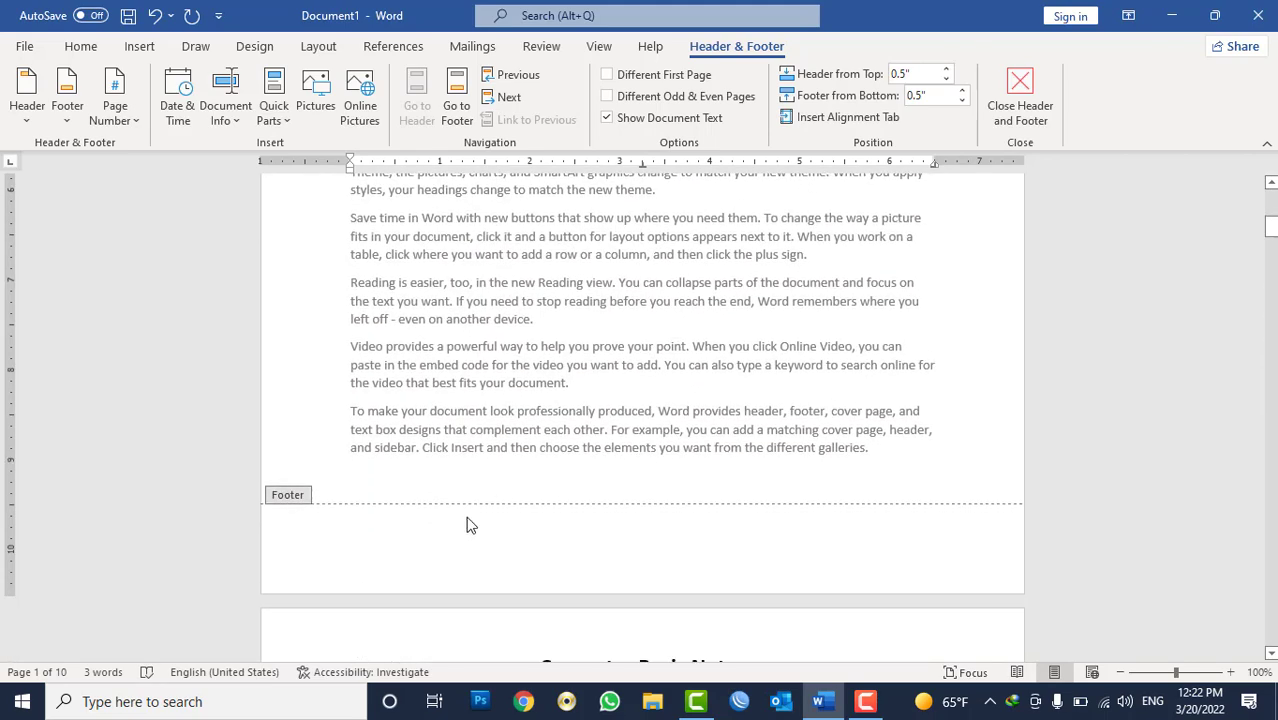
# Step: Insert the Banded footer with a centred page number and close header and footer editing
pyautogui.click(530, 541)
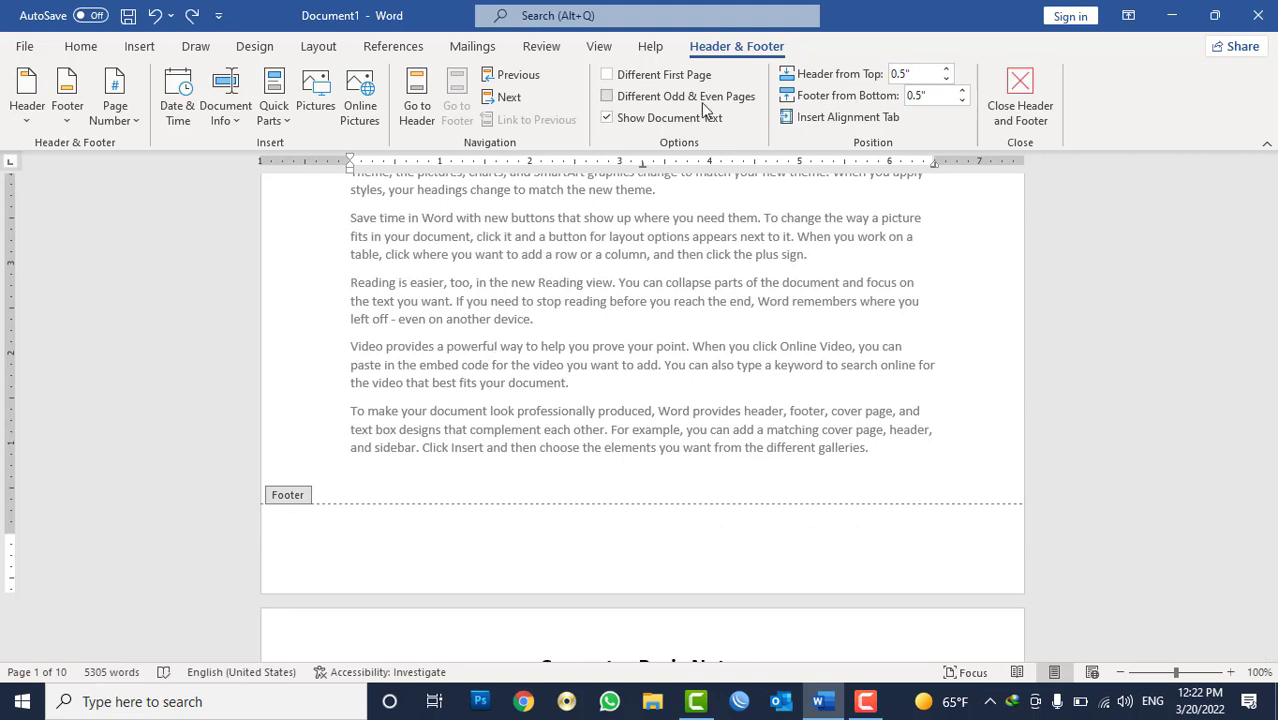
pyautogui.click(65, 121)
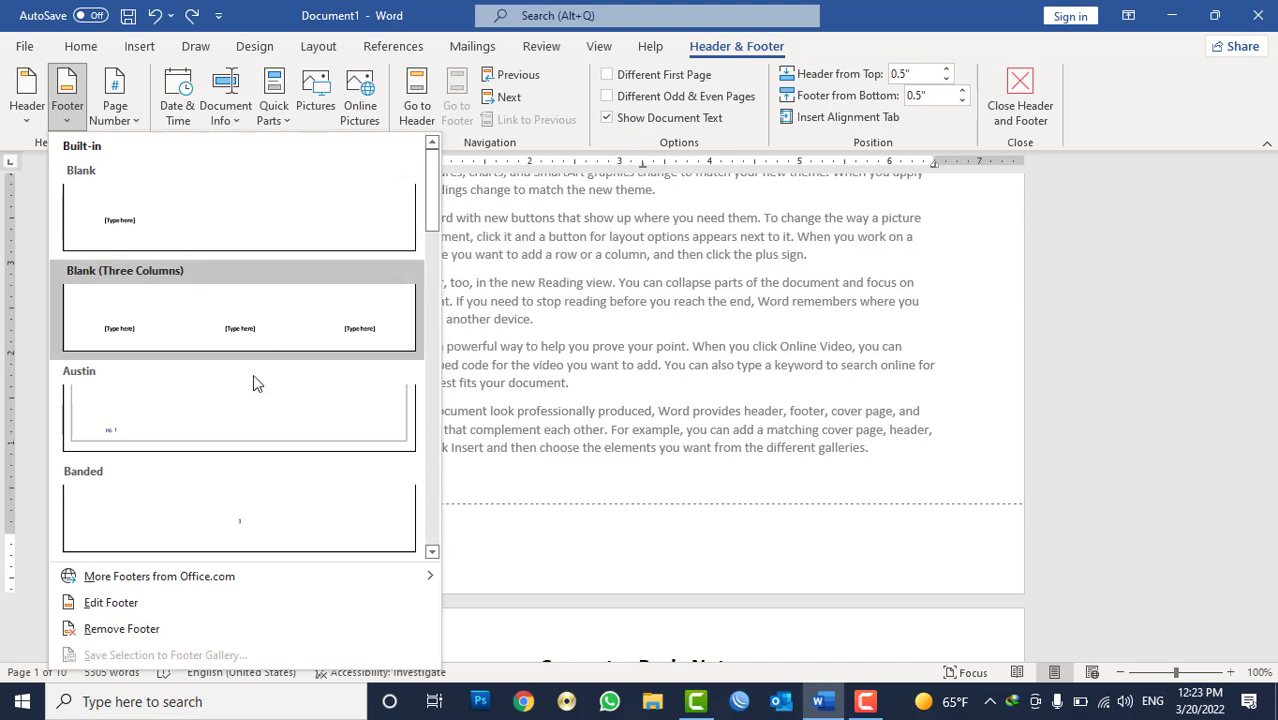
pyautogui.click(279, 510)
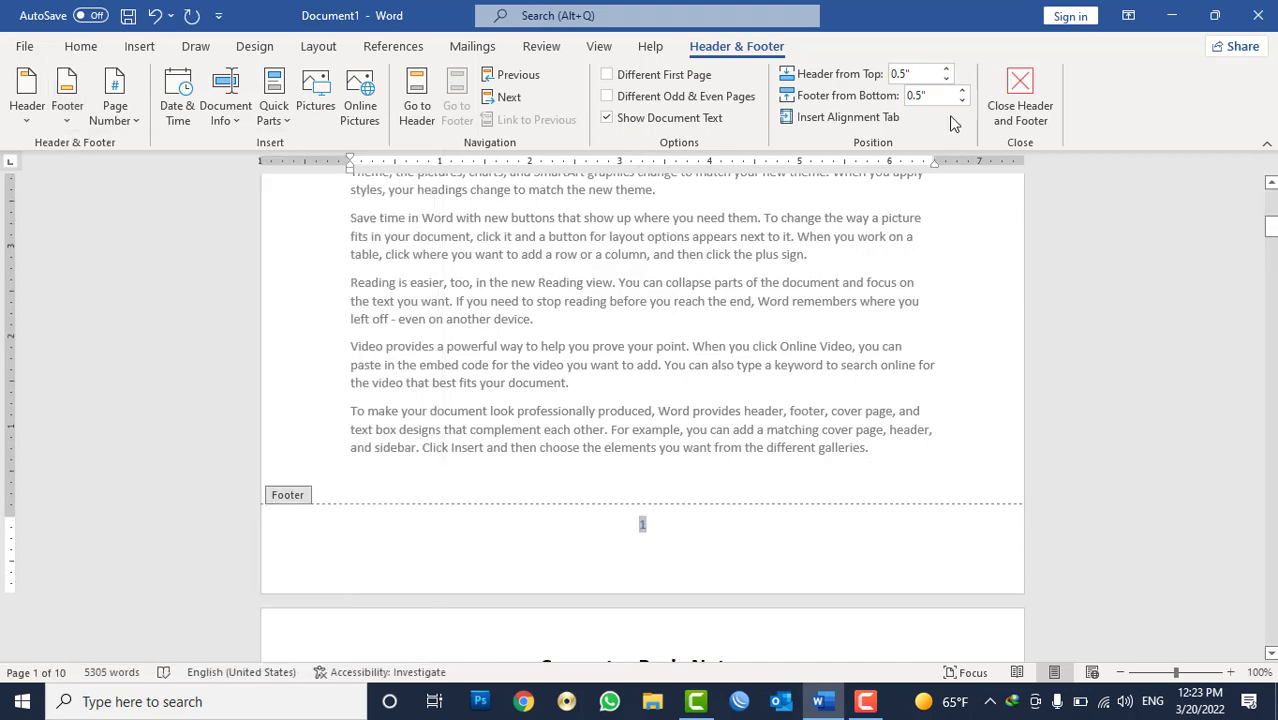
pyautogui.click(1033, 89)
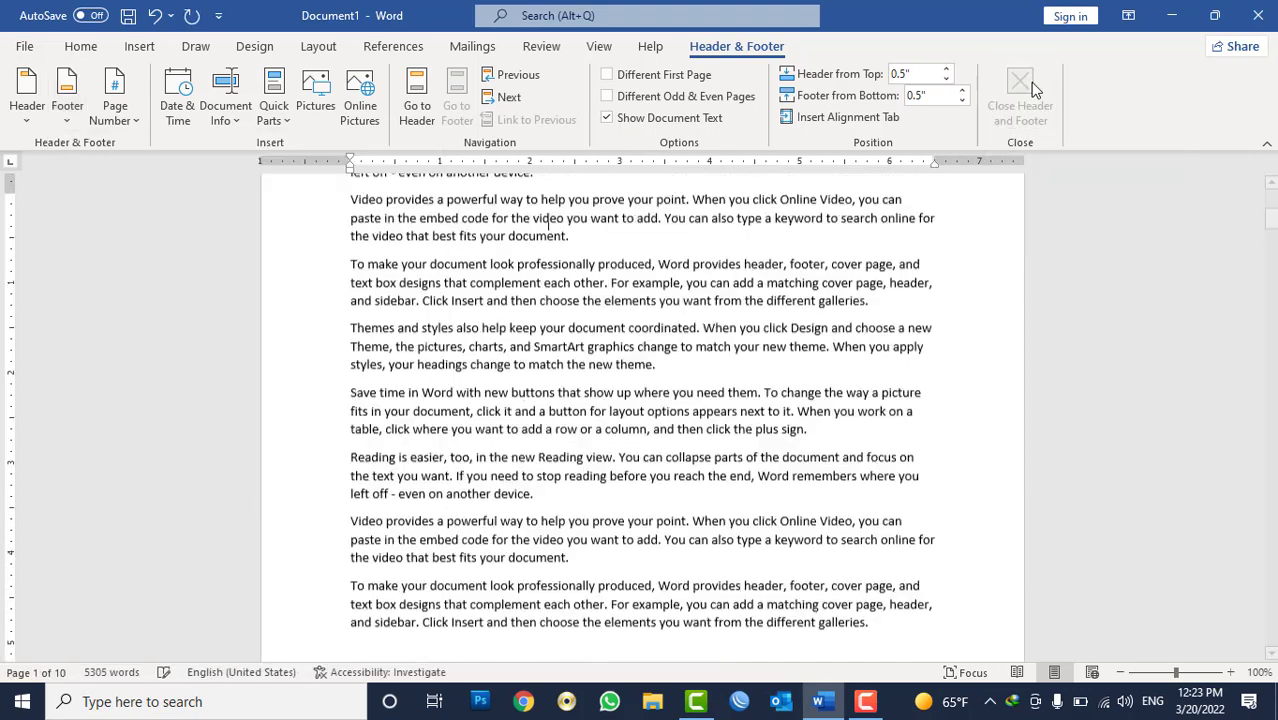
# Step: Scroll through the pages to check the numbered footers
pyautogui.scroll(5, 556, 396)
pyautogui.scroll(-10, 556, 396)
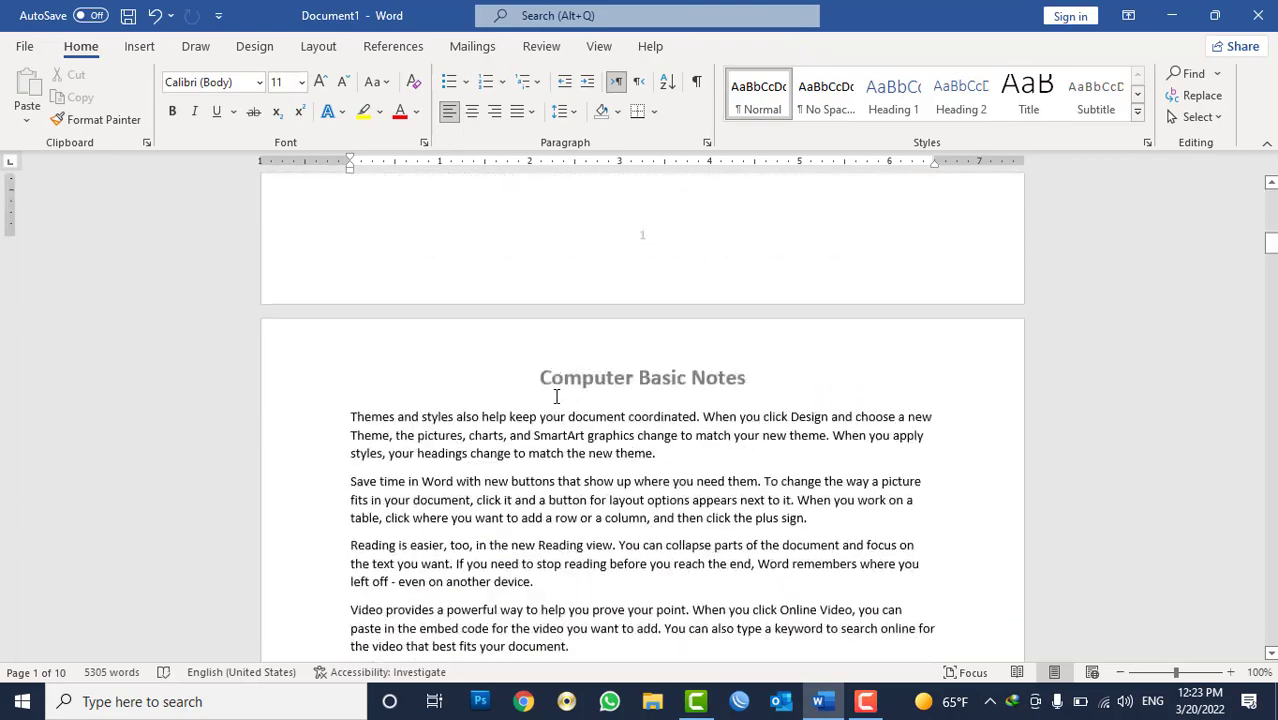
pyautogui.scroll(-2, 556, 396)
pyautogui.scroll(-6, 556, 396)
pyautogui.scroll(-2, 556, 396)
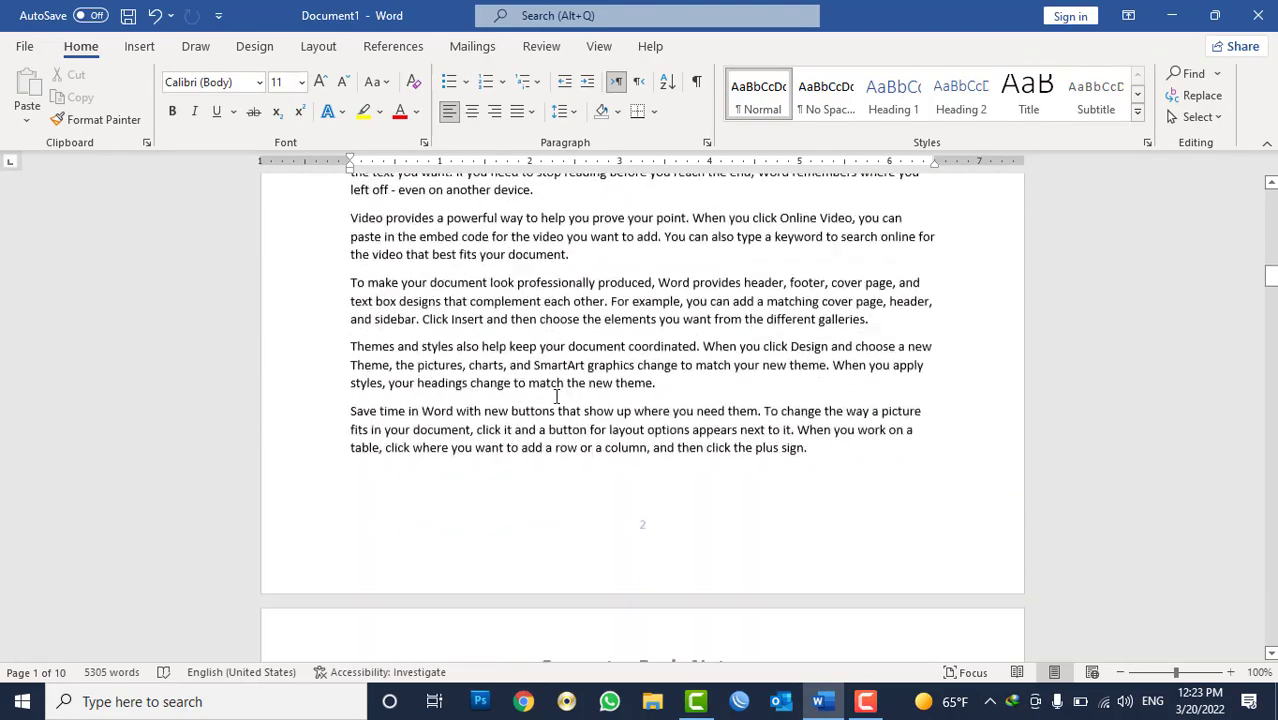
pyautogui.scroll(-2, 556, 396)
pyautogui.scroll(2, 556, 396)
pyautogui.scroll(-15, 556, 396)
pyautogui.scroll(8, 556, 396)
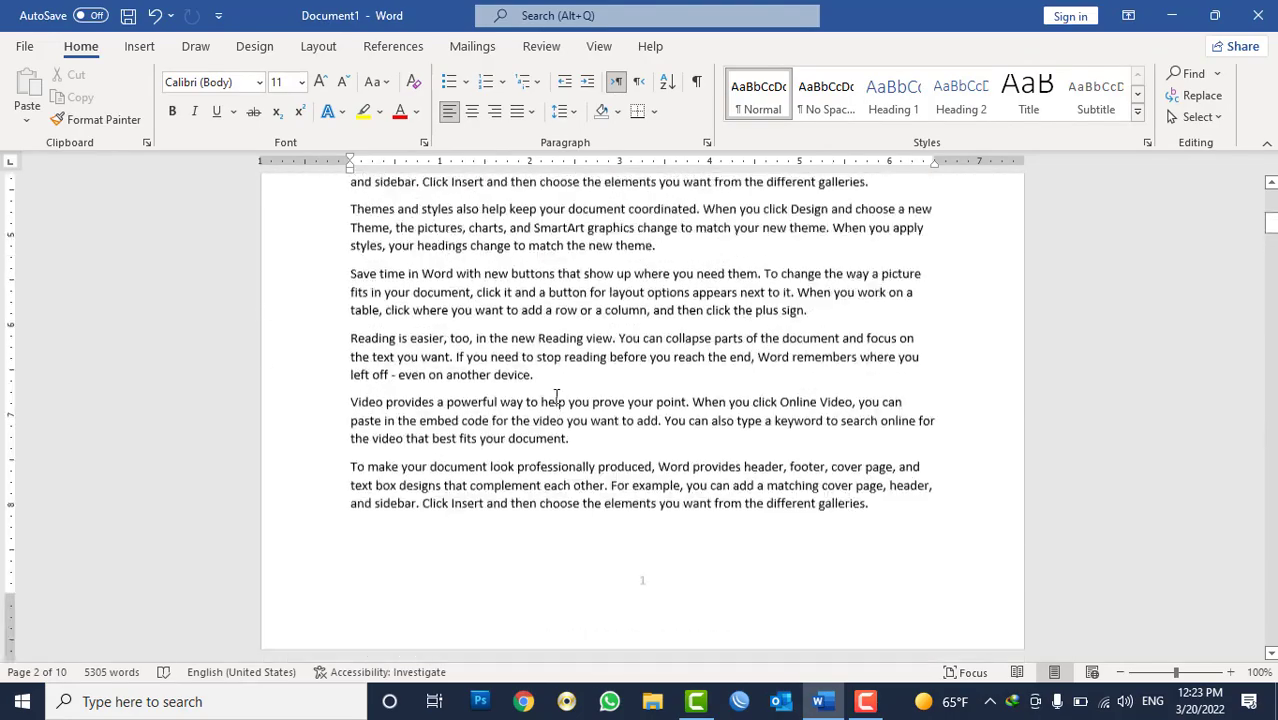
pyautogui.scroll(2, 556, 396)
pyautogui.scroll(3, 556, 396)
pyautogui.scroll(-6, 556, 396)
pyautogui.scroll(-4, 556, 396)
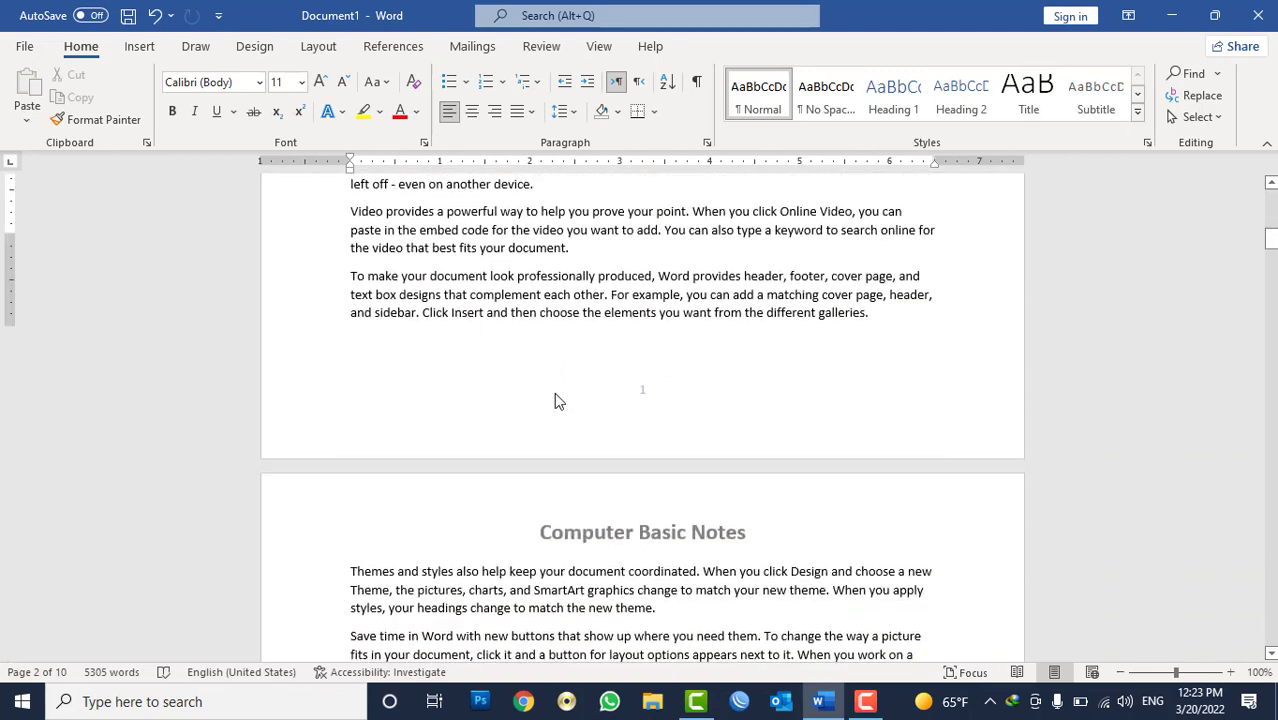
pyautogui.scroll(-3, 556, 396)
# Step: Left-align the footer page number at the margin and tab to the next stop
pyautogui.doubleClick(660, 260)
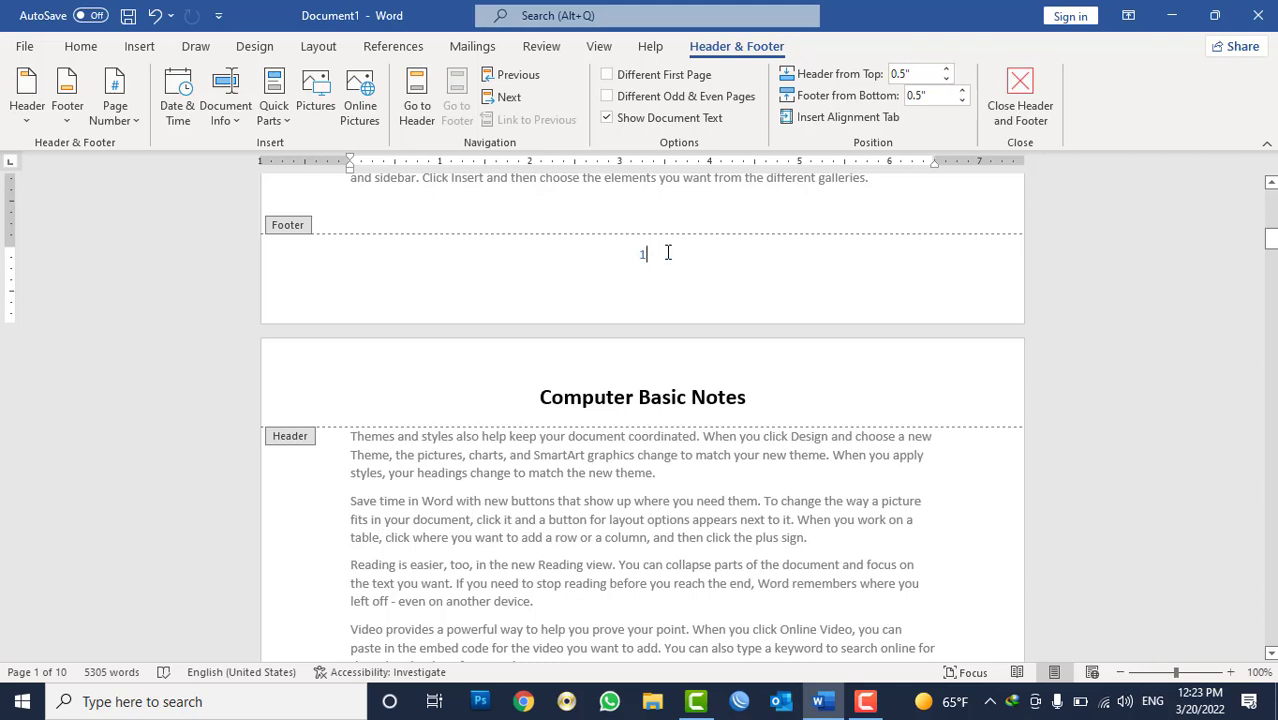
pyautogui.click(112, 118)
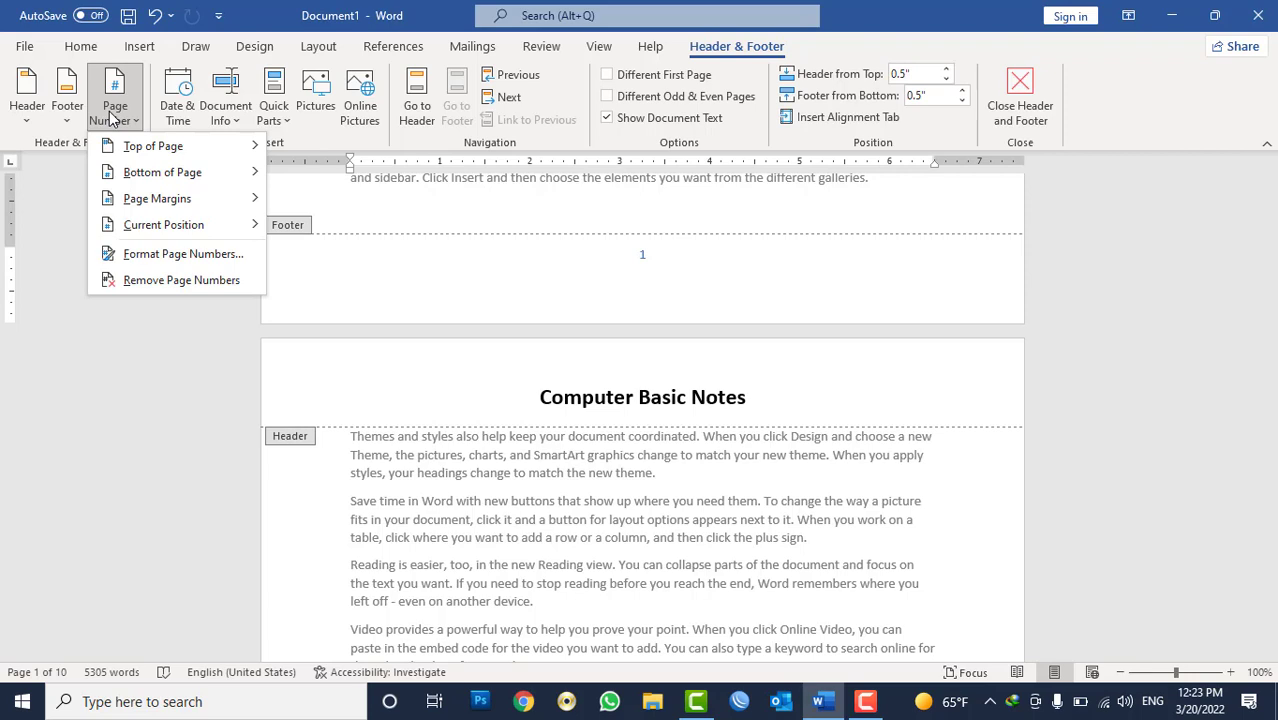
pyautogui.click(112, 118)
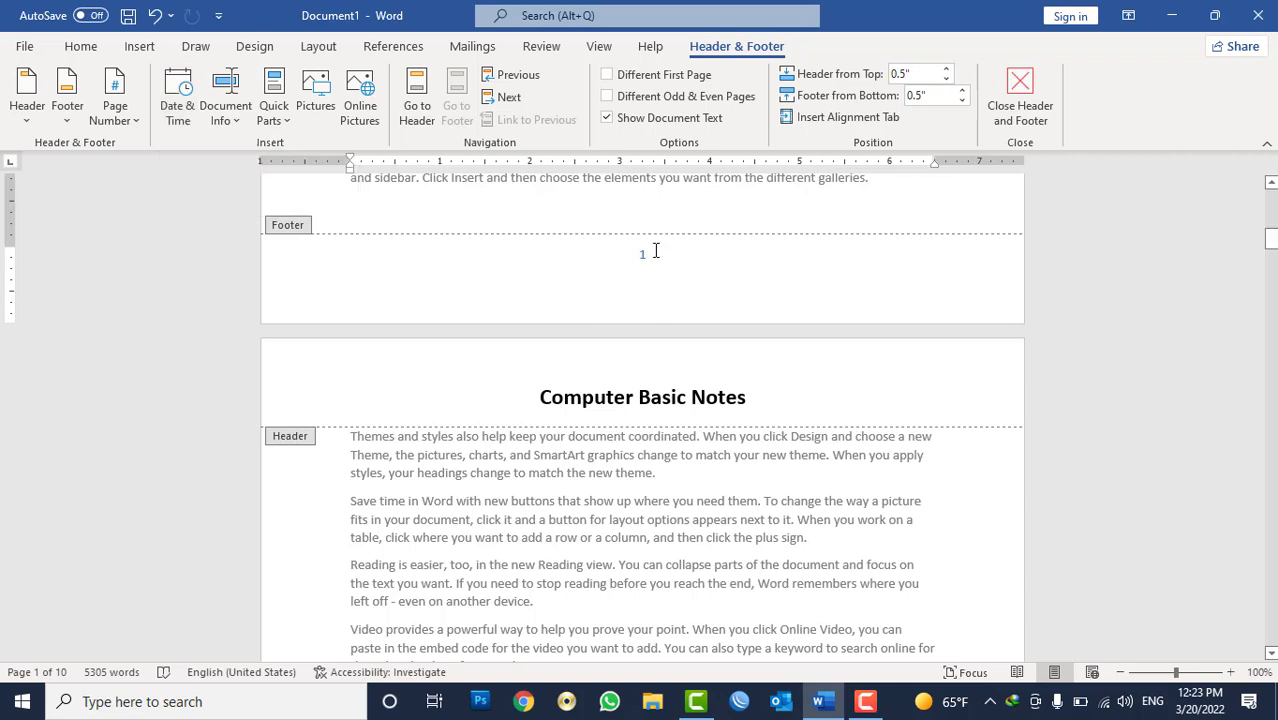
pyautogui.hotkey('ctrl', 'l')
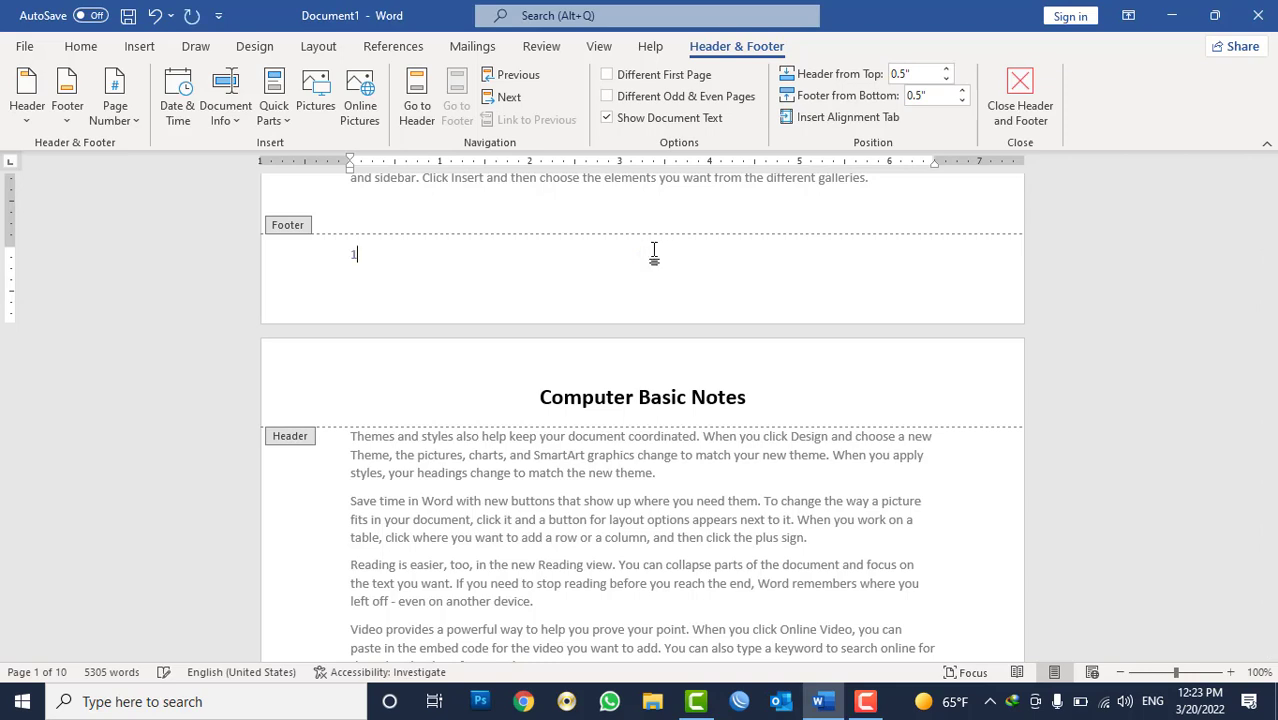
pyautogui.press('Tab')
pyautogui.press('Tab')
pyautogui.press('Tab')
# Step: In Date and Time, try the Hijri and Umm al-Qura calendars, then return to Gregorian
pyautogui.click(178, 118)
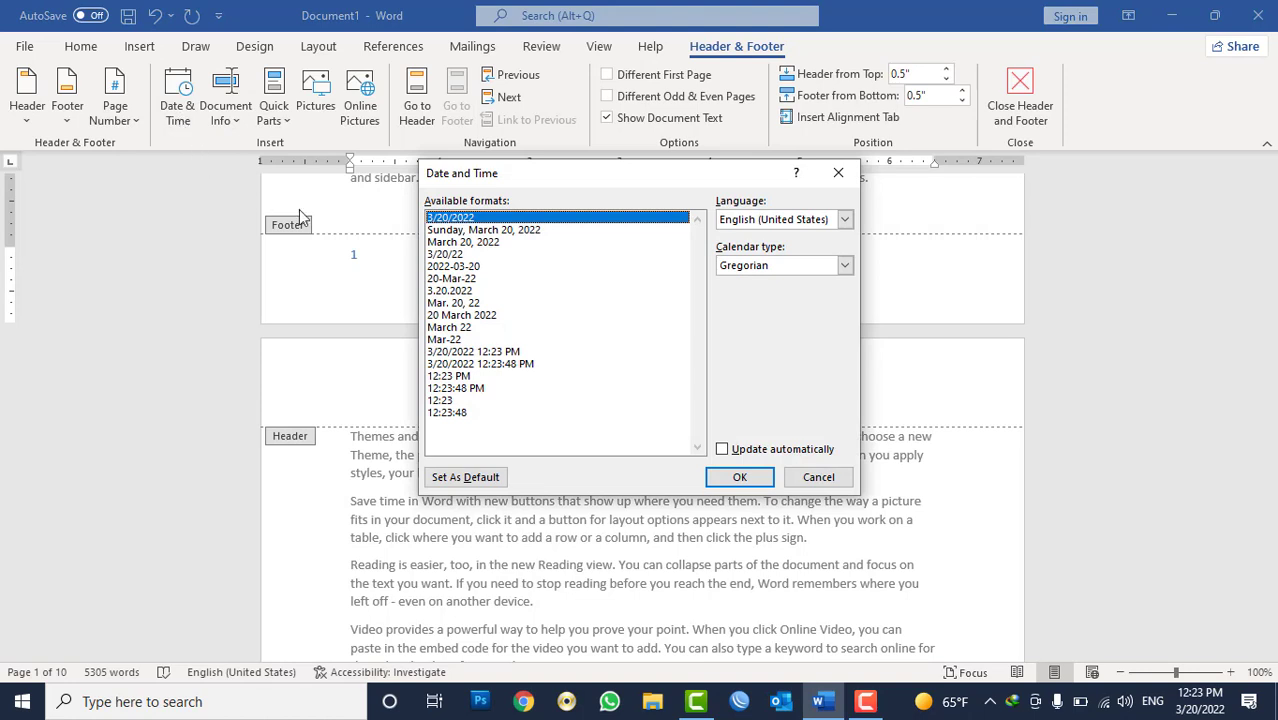
pyautogui.click(491, 231)
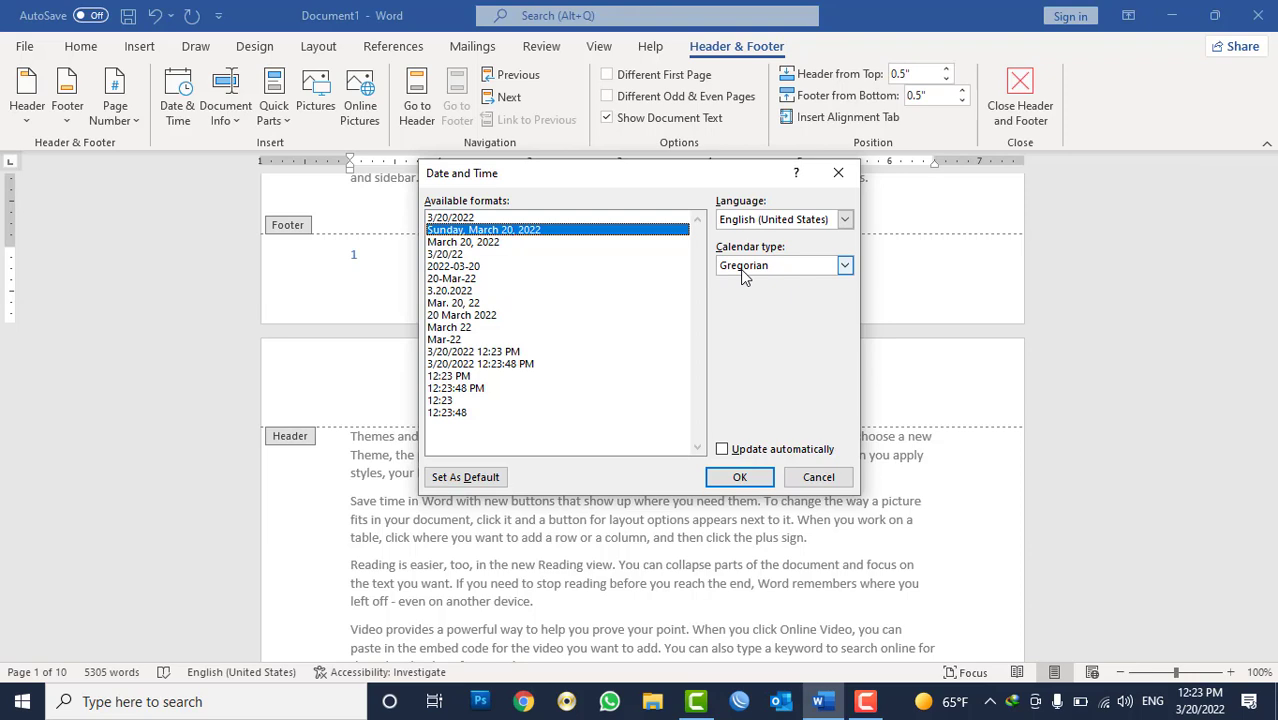
pyautogui.click(742, 268)
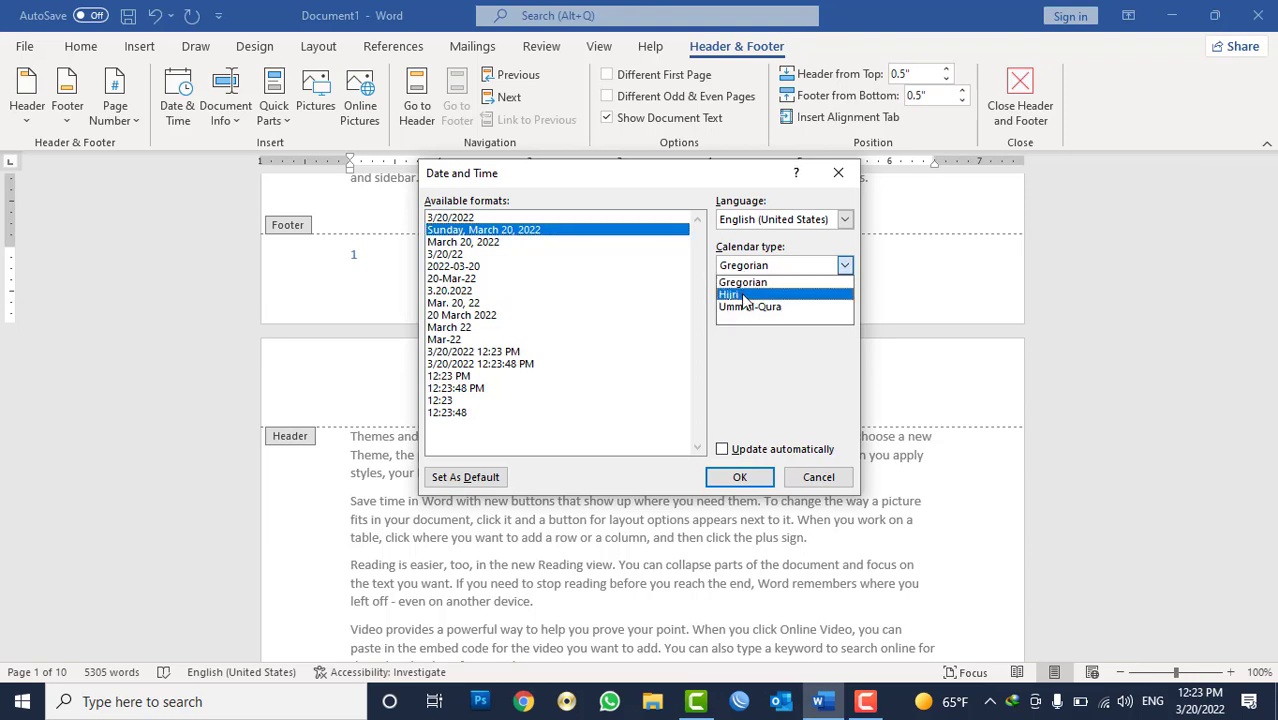
pyautogui.click(742, 295)
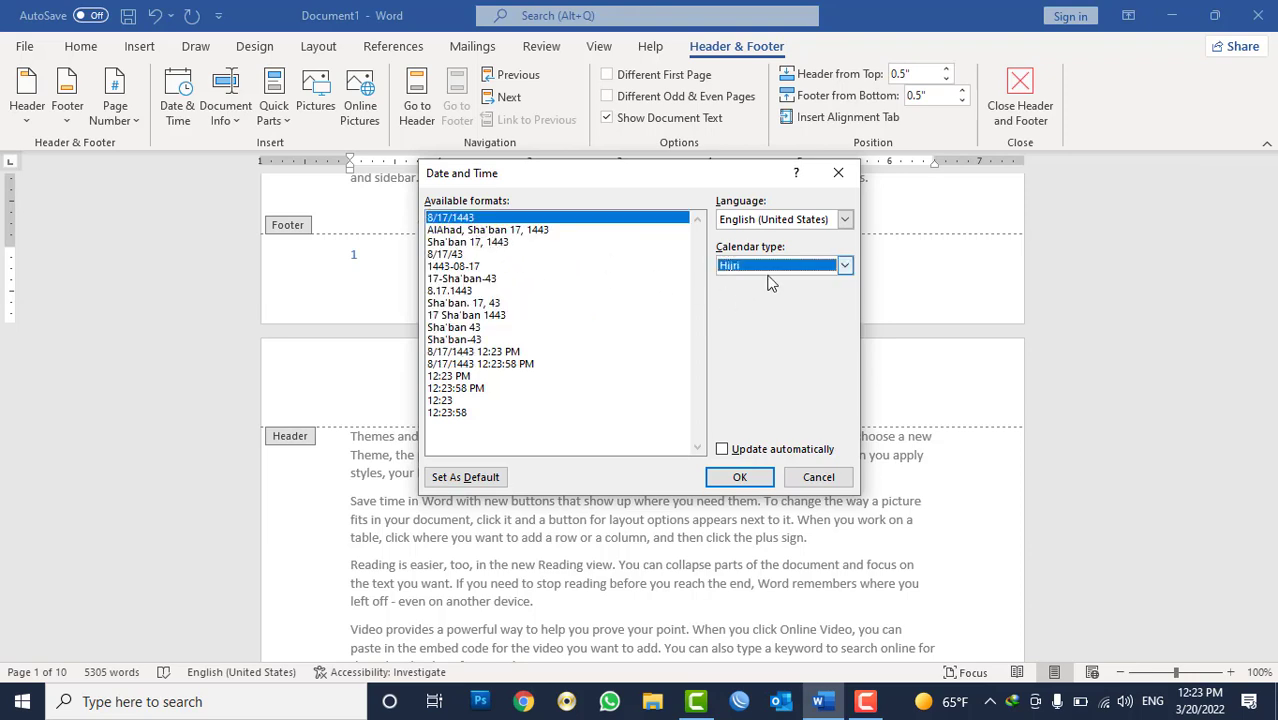
pyautogui.click(782, 268)
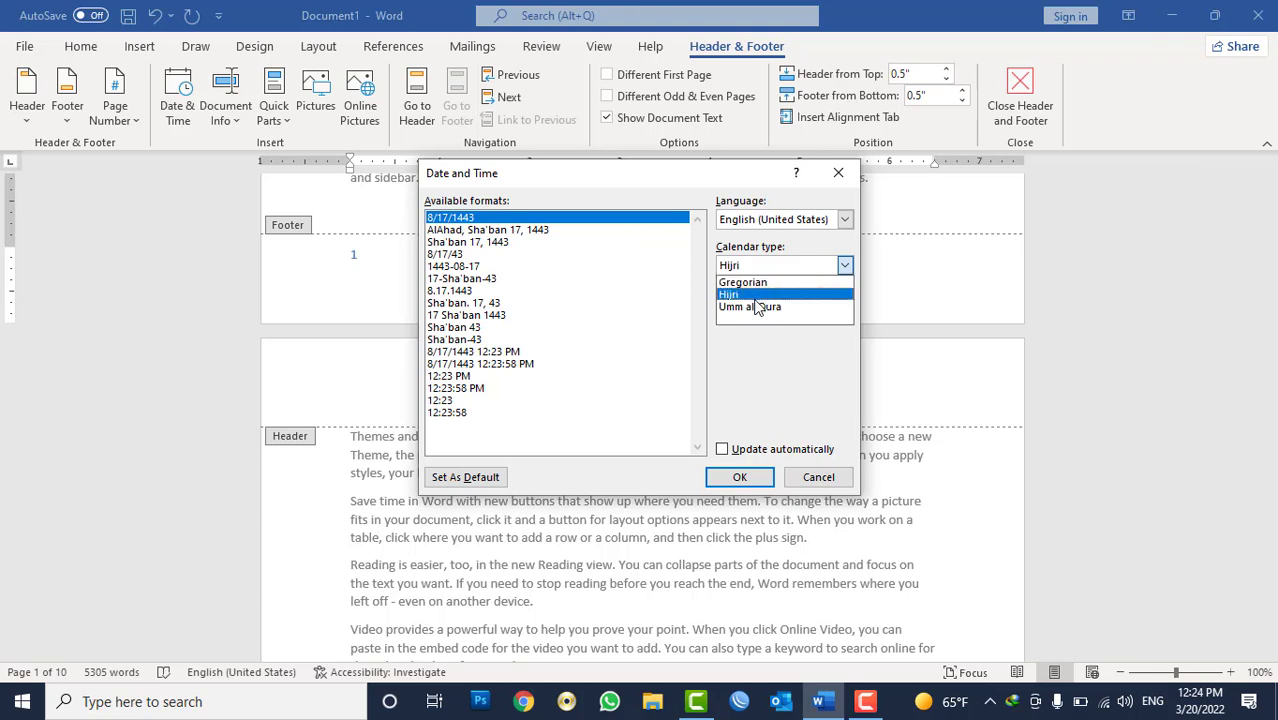
pyautogui.click(749, 307)
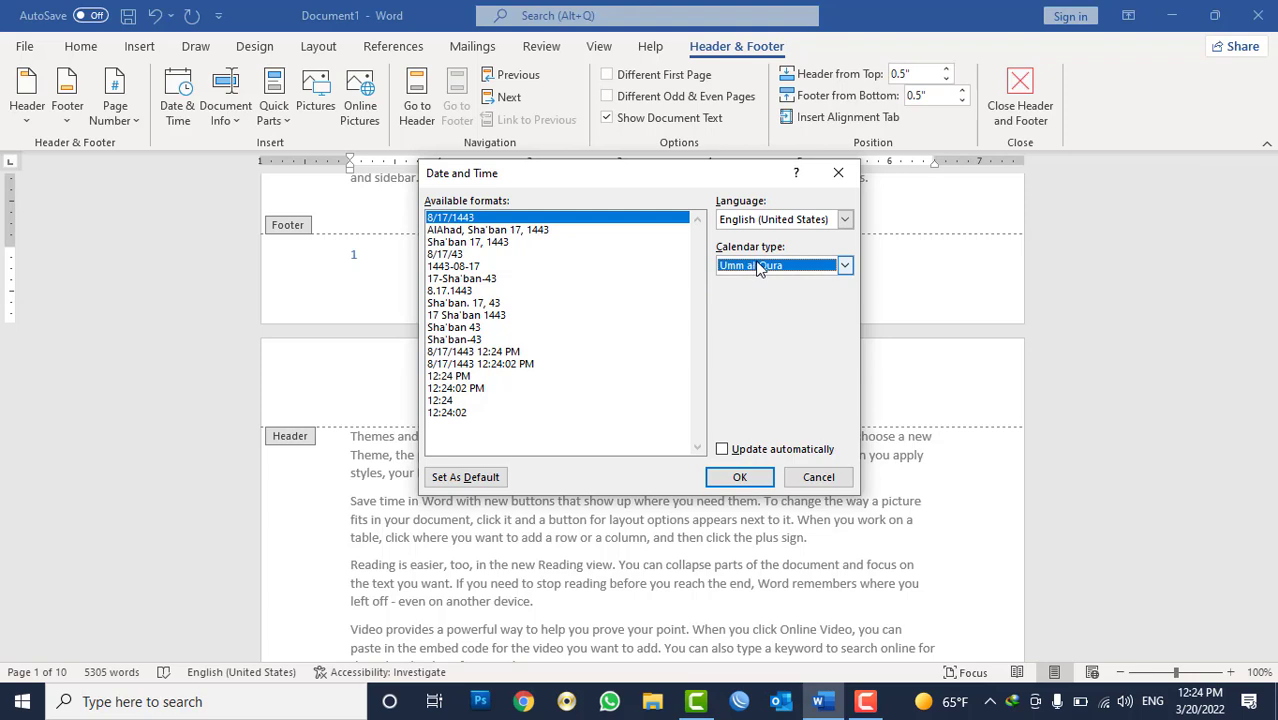
pyautogui.click(760, 266)
pyautogui.click(746, 291)
pyautogui.click(765, 266)
pyautogui.click(760, 283)
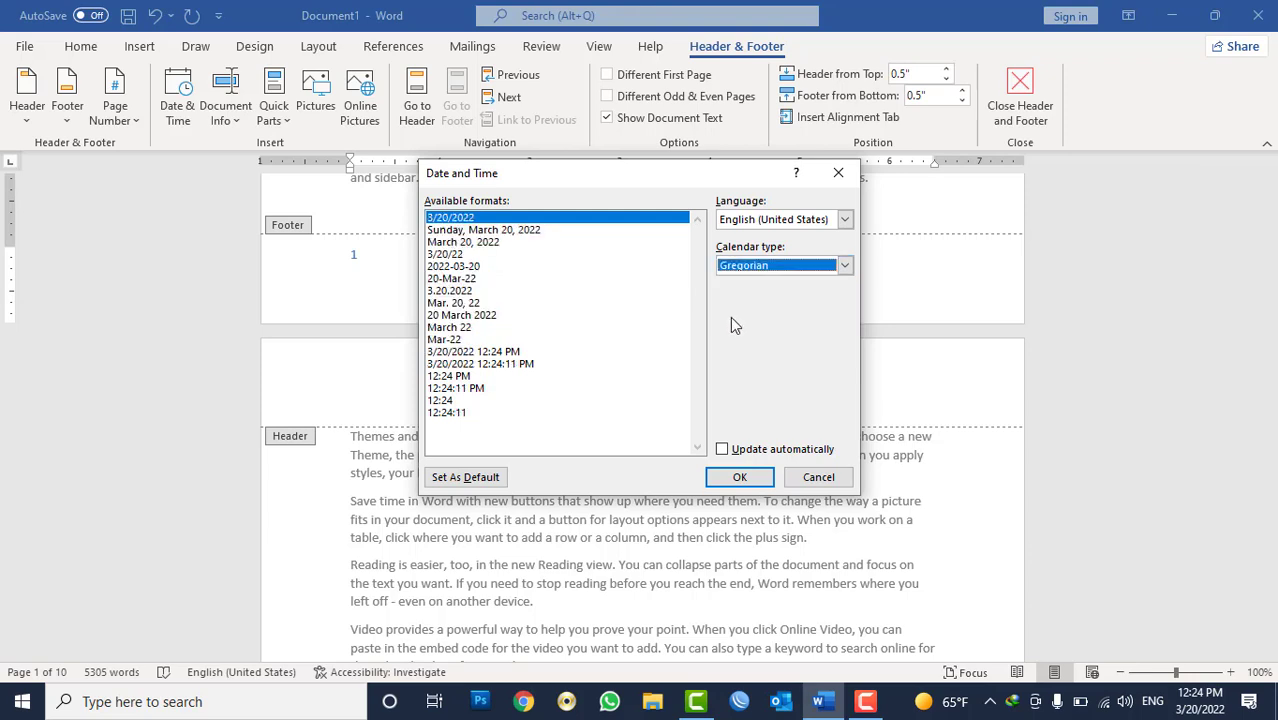
# Step: Insert the date in the 'Sunday, March 20, 2022' format into the footer
pyautogui.click(490, 230)
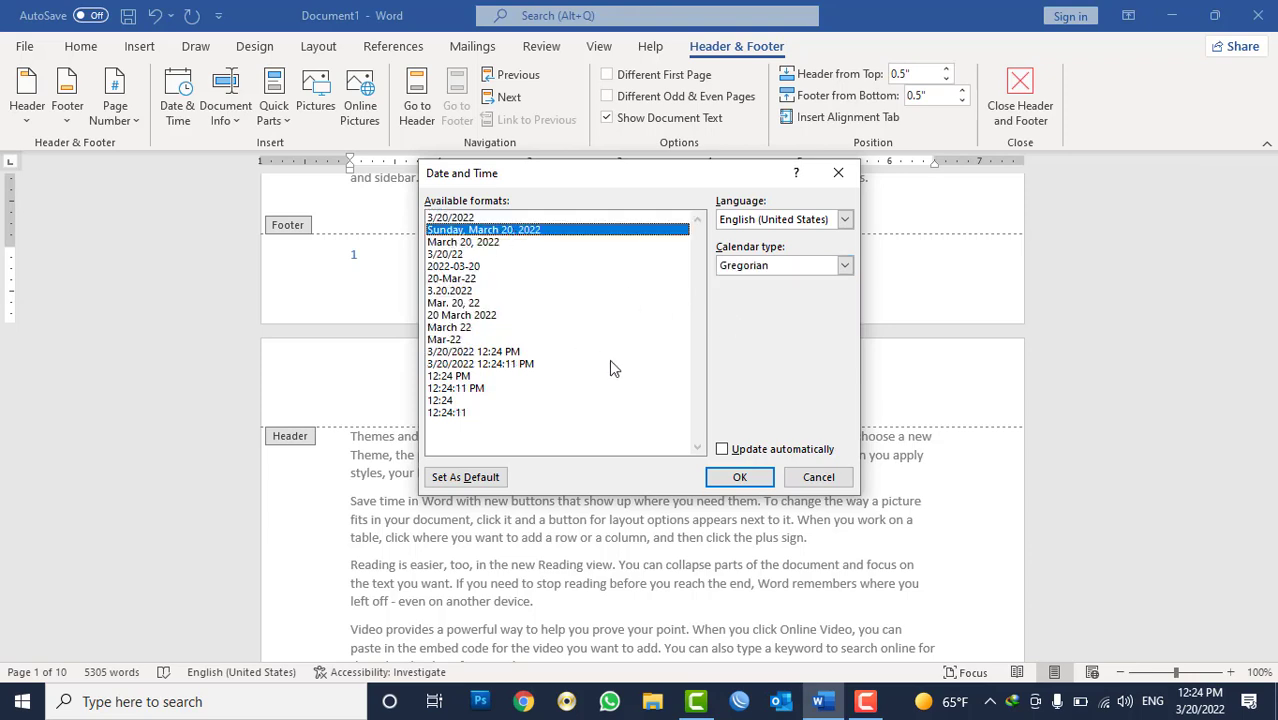
pyautogui.click(447, 256)
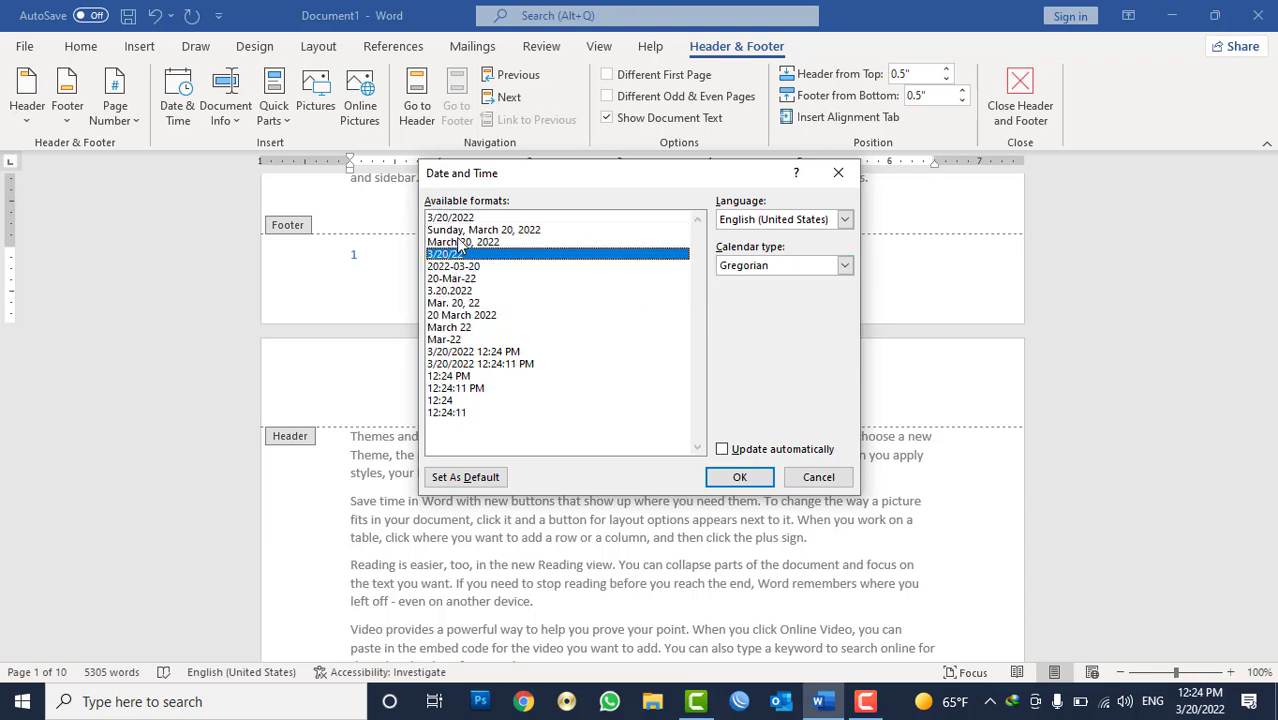
pyautogui.click(458, 234)
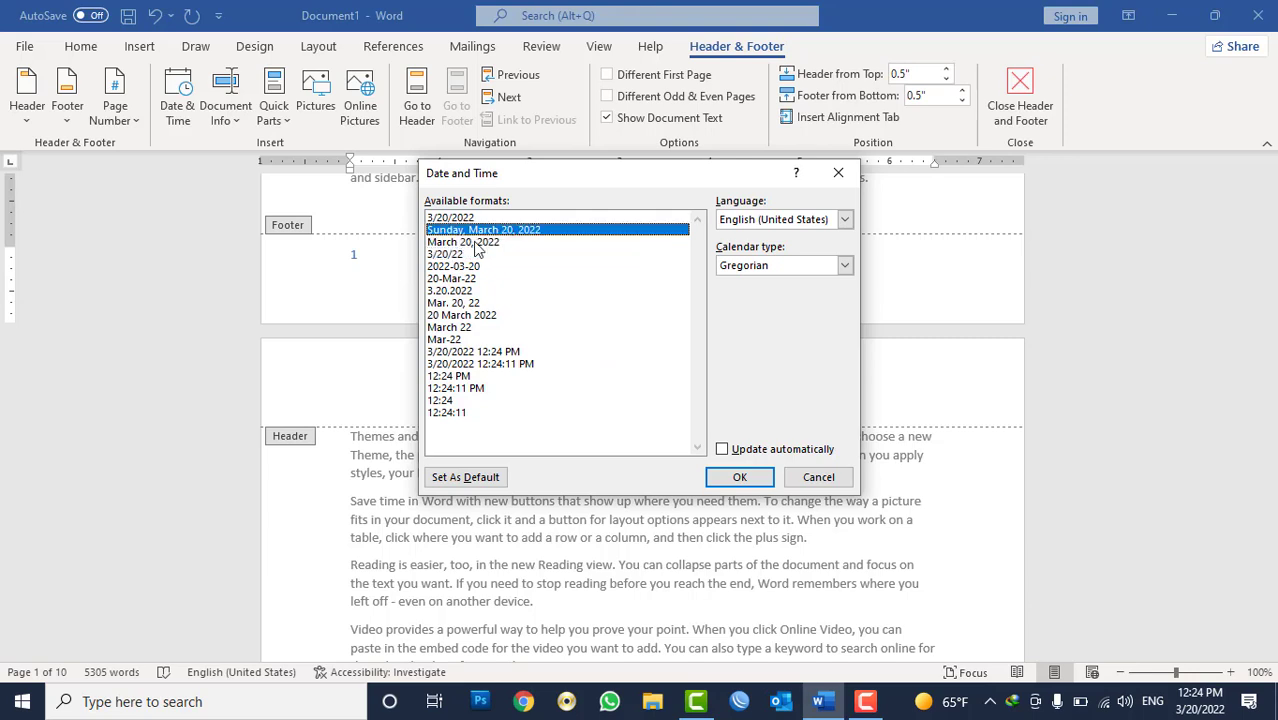
pyautogui.click(739, 477)
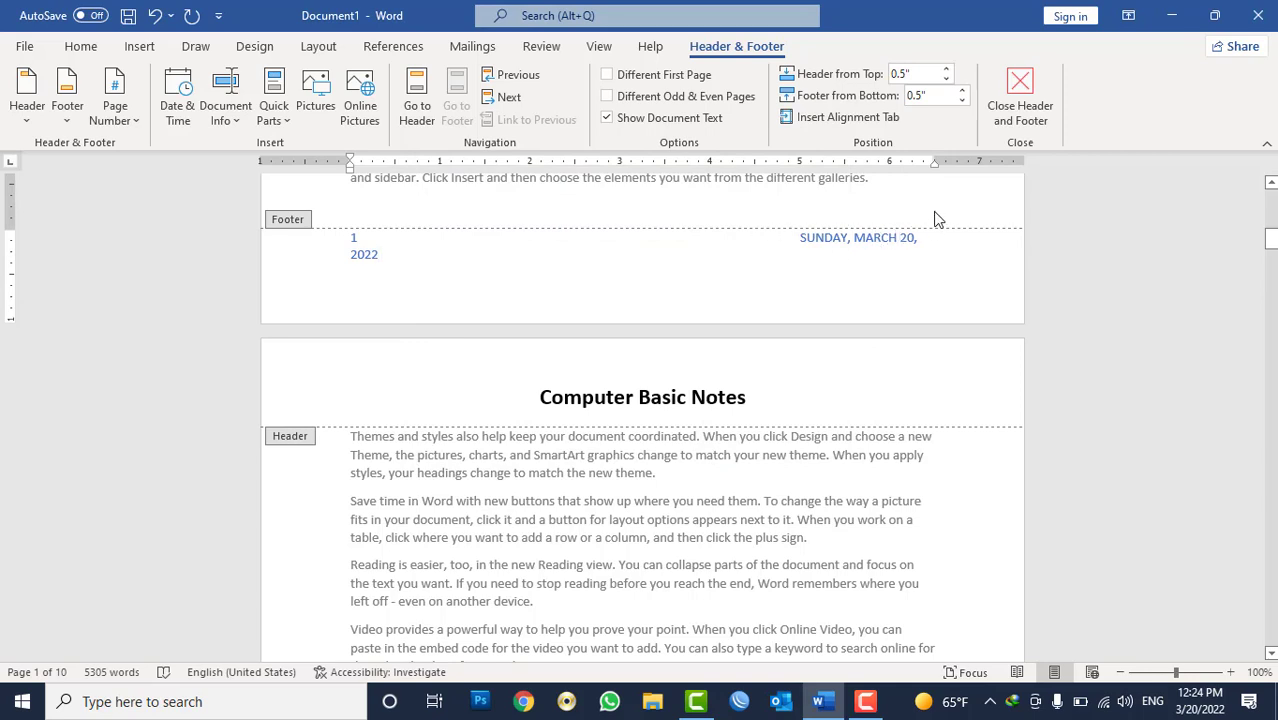
# Step: Join the footer onto one line, then delete both the page number and the date
pyautogui.click(747, 237)
pyautogui.press('BackSpace')
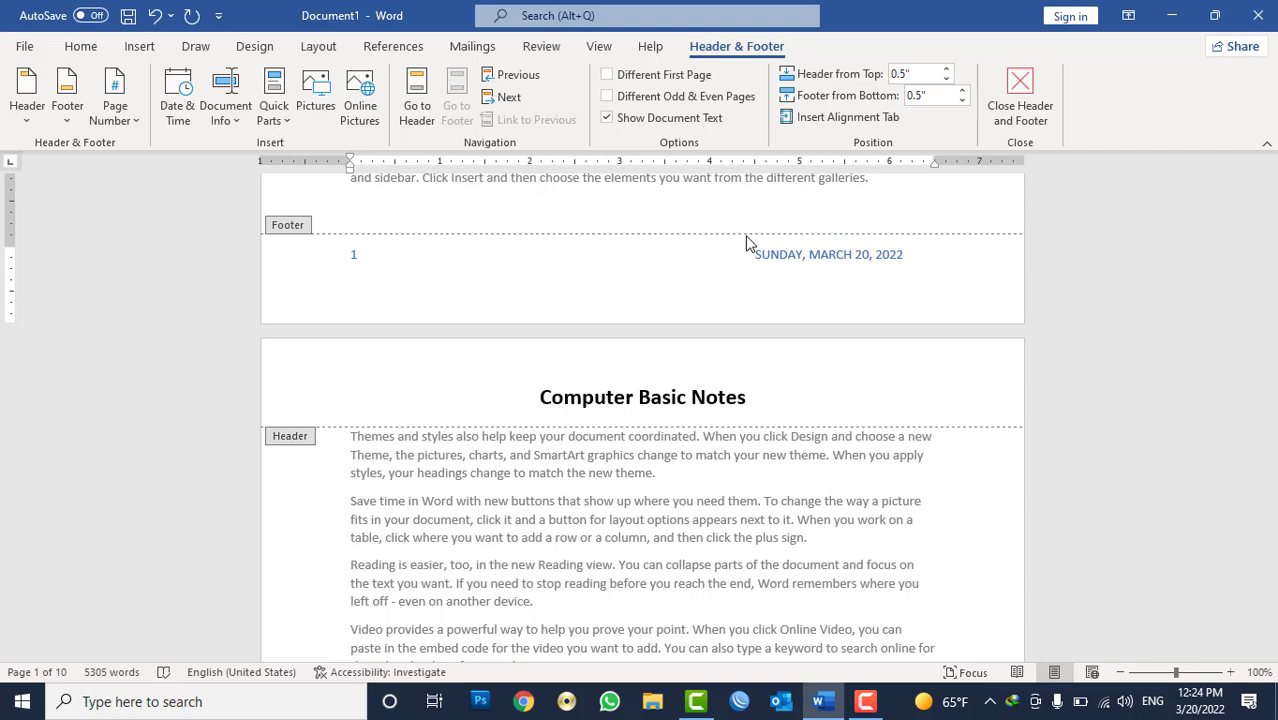
pyautogui.tripleClick(845, 256)
pyautogui.press('BackSpace')
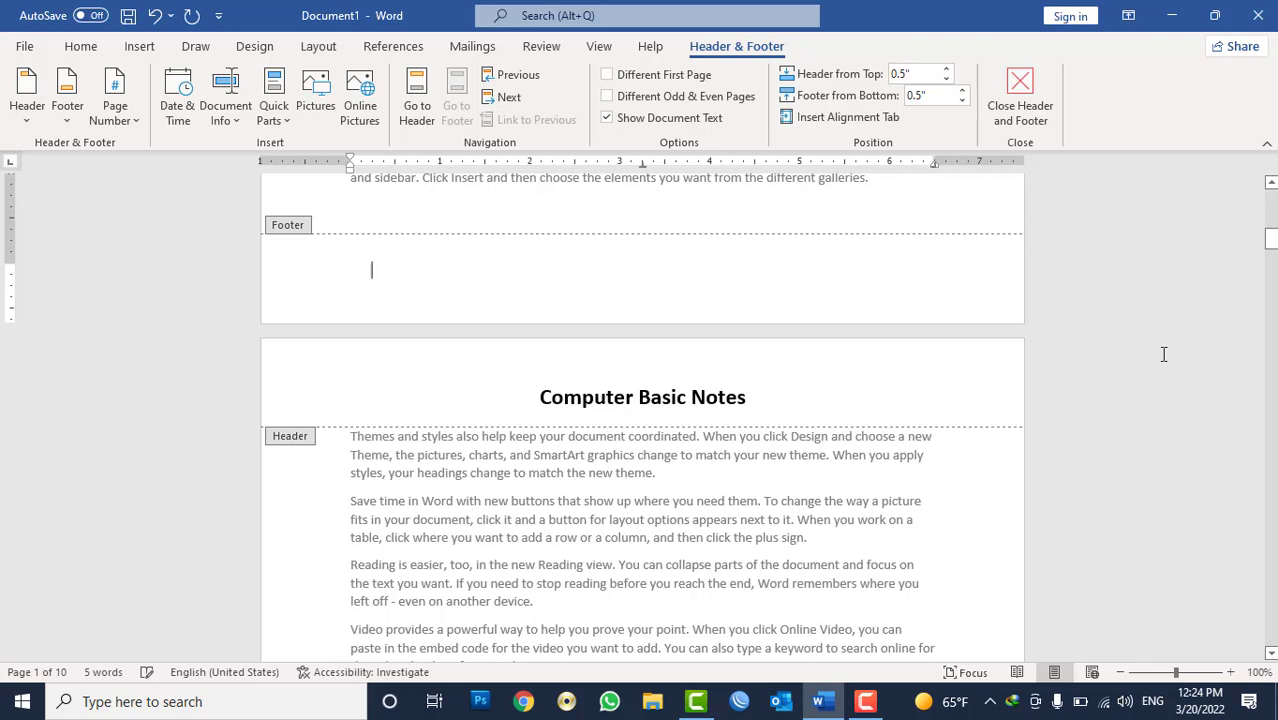
# Step: Browse the Document Info and Quick Parts menus, then switch to the Insert tab
pyautogui.click(230, 118)
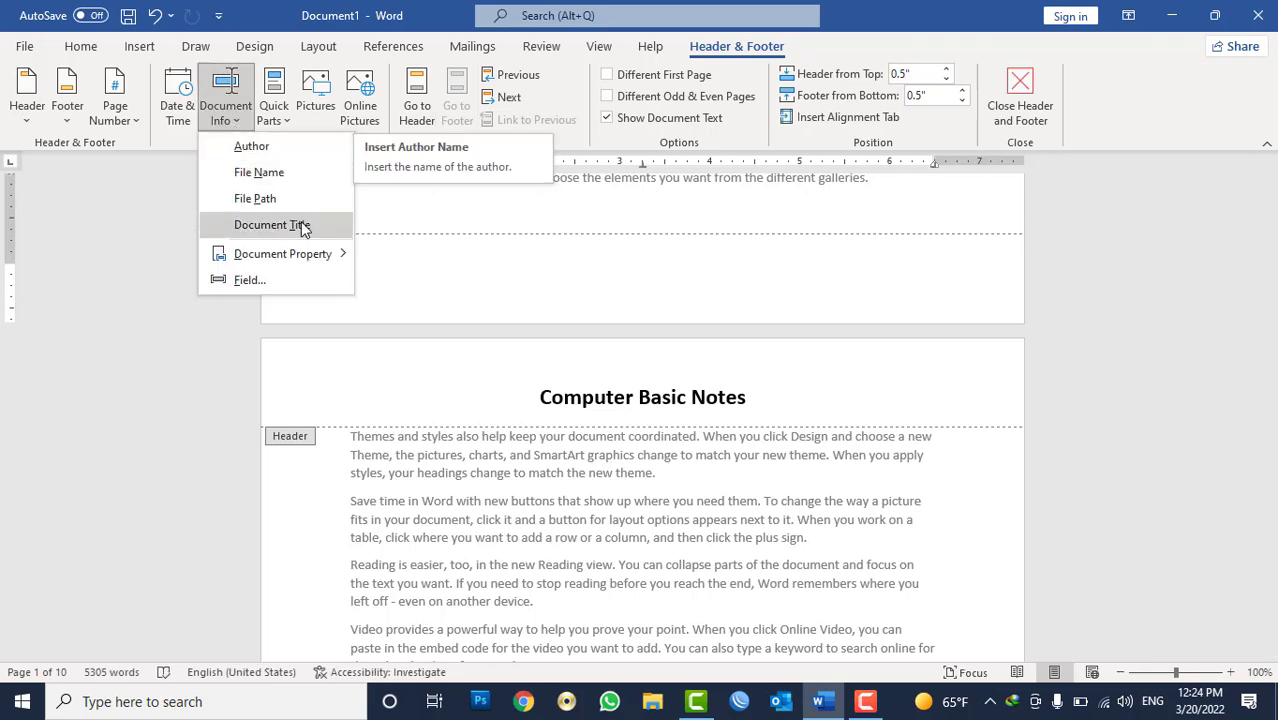
pyautogui.moveTo(340, 254)
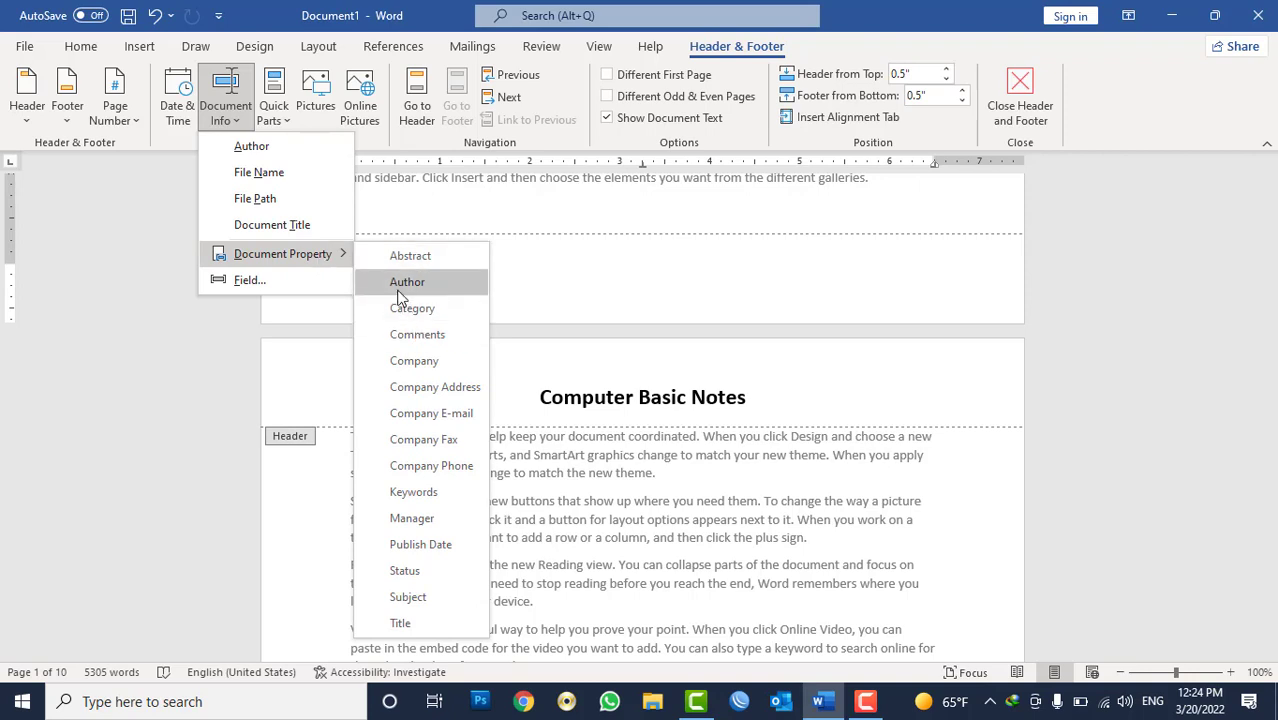
pyautogui.click(287, 123)
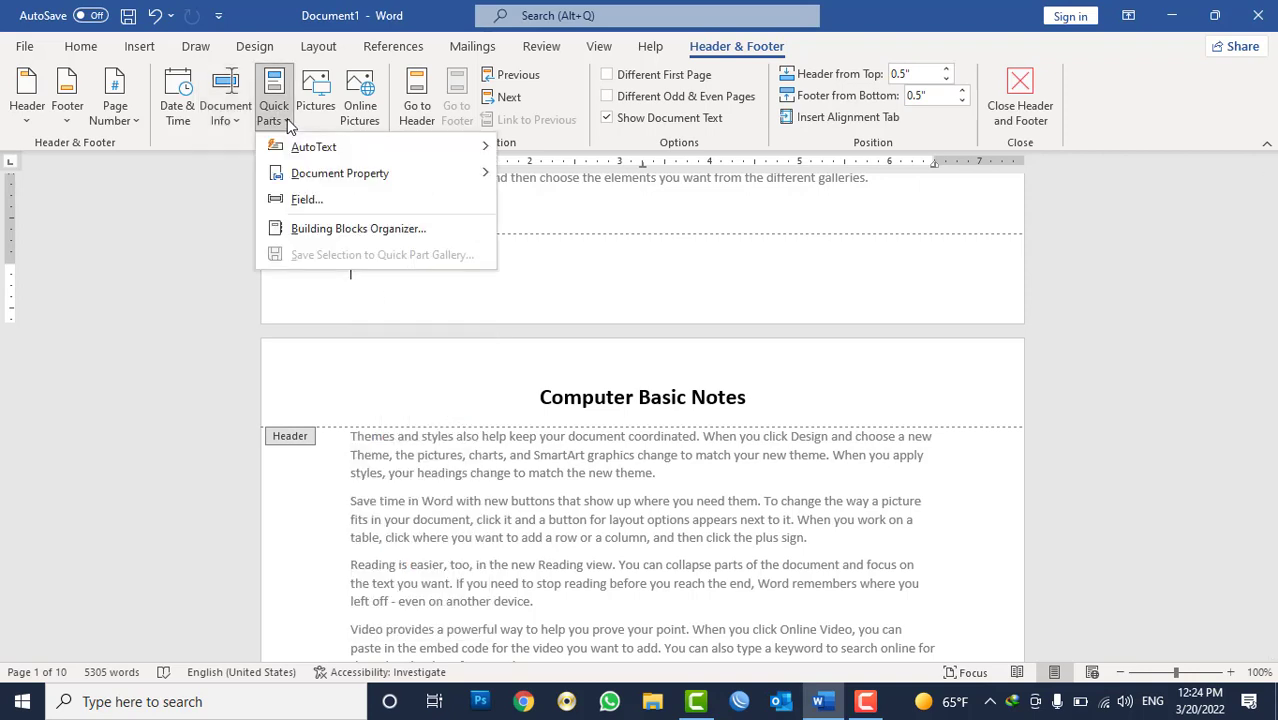
pyautogui.moveTo(320, 150)
pyautogui.moveTo(330, 184)
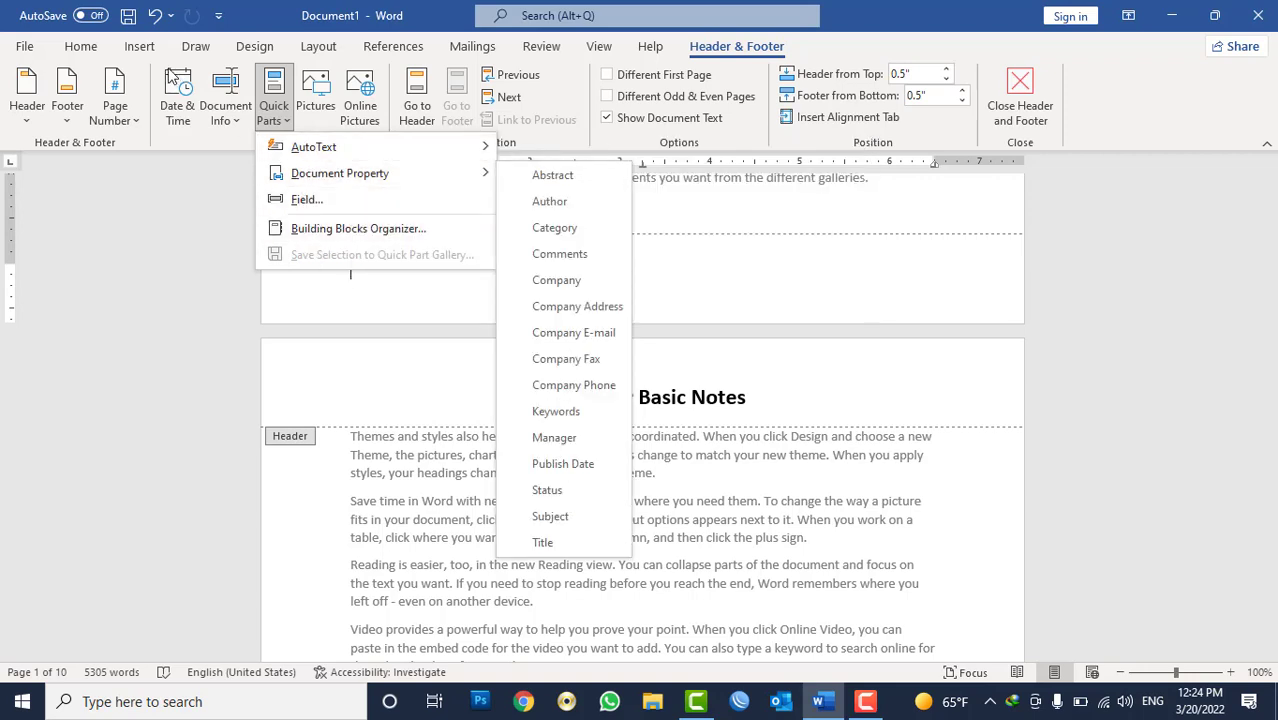
pyautogui.click(140, 46)
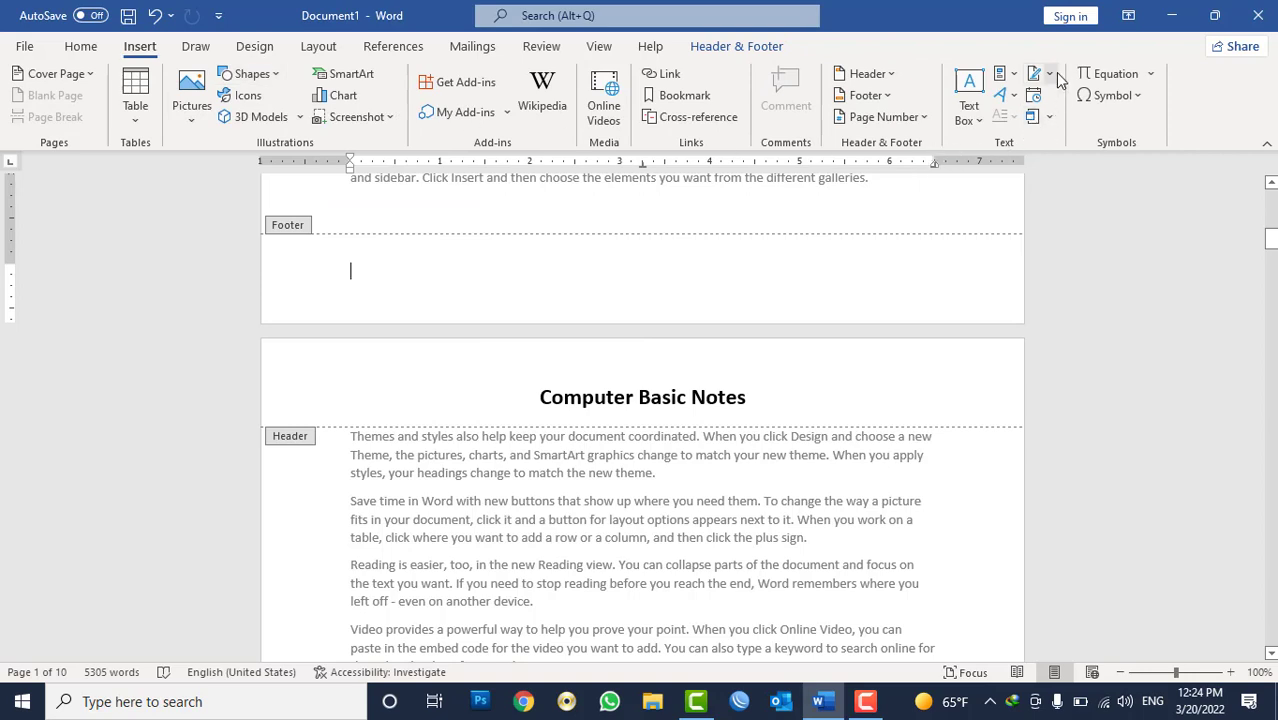
# Step: Browse the Signature Line and Quick Parts options, then return to the Header & Footer tools
pyautogui.click(1050, 75)
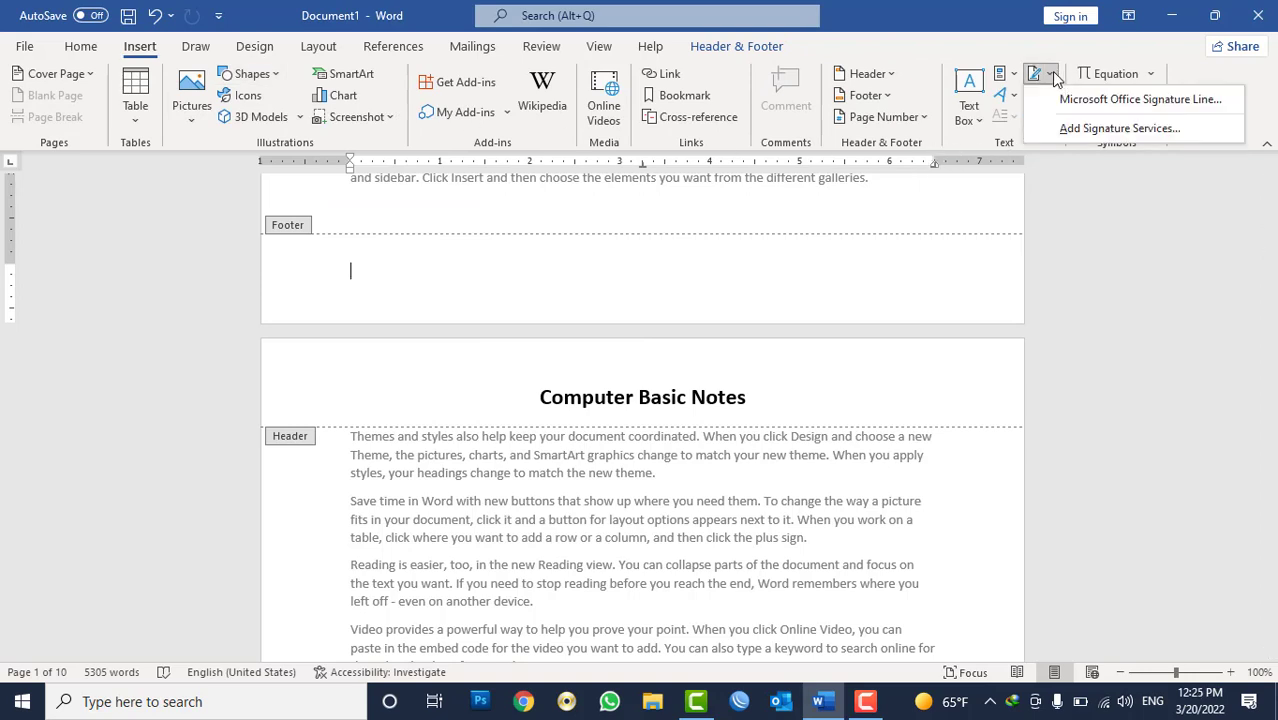
pyautogui.click(1002, 74)
pyautogui.moveTo(1039, 101)
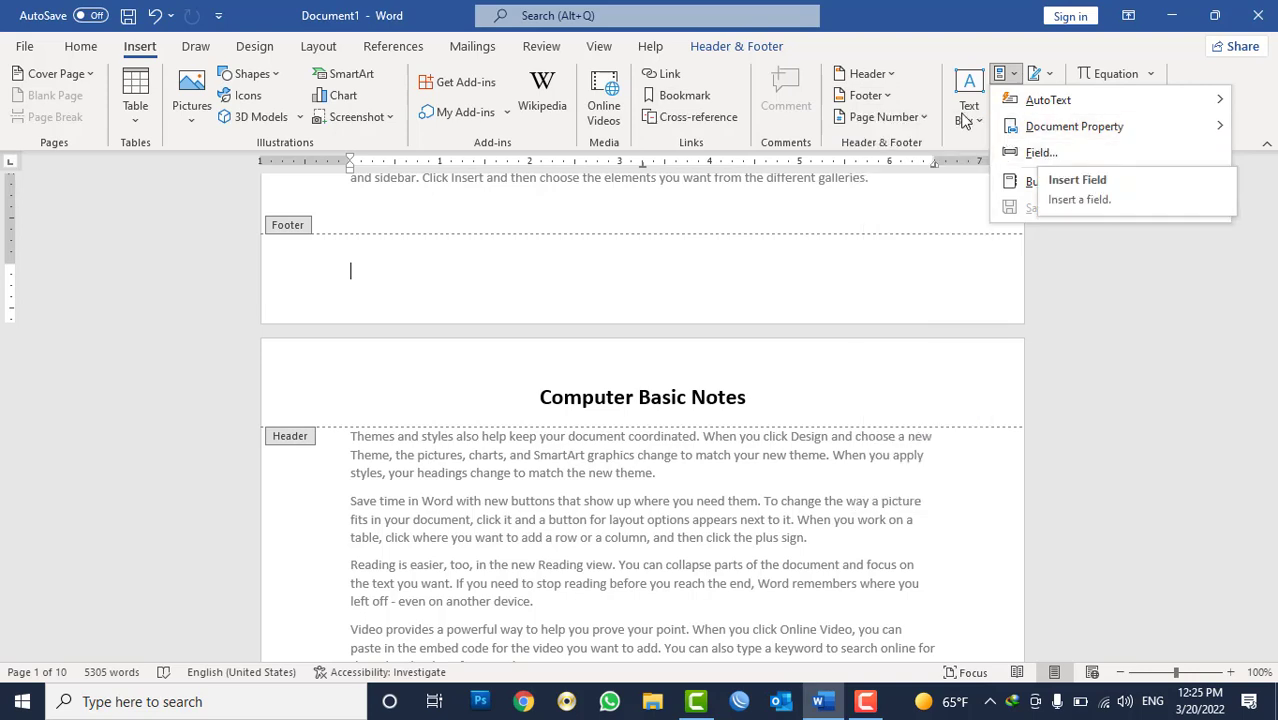
pyautogui.click(760, 47)
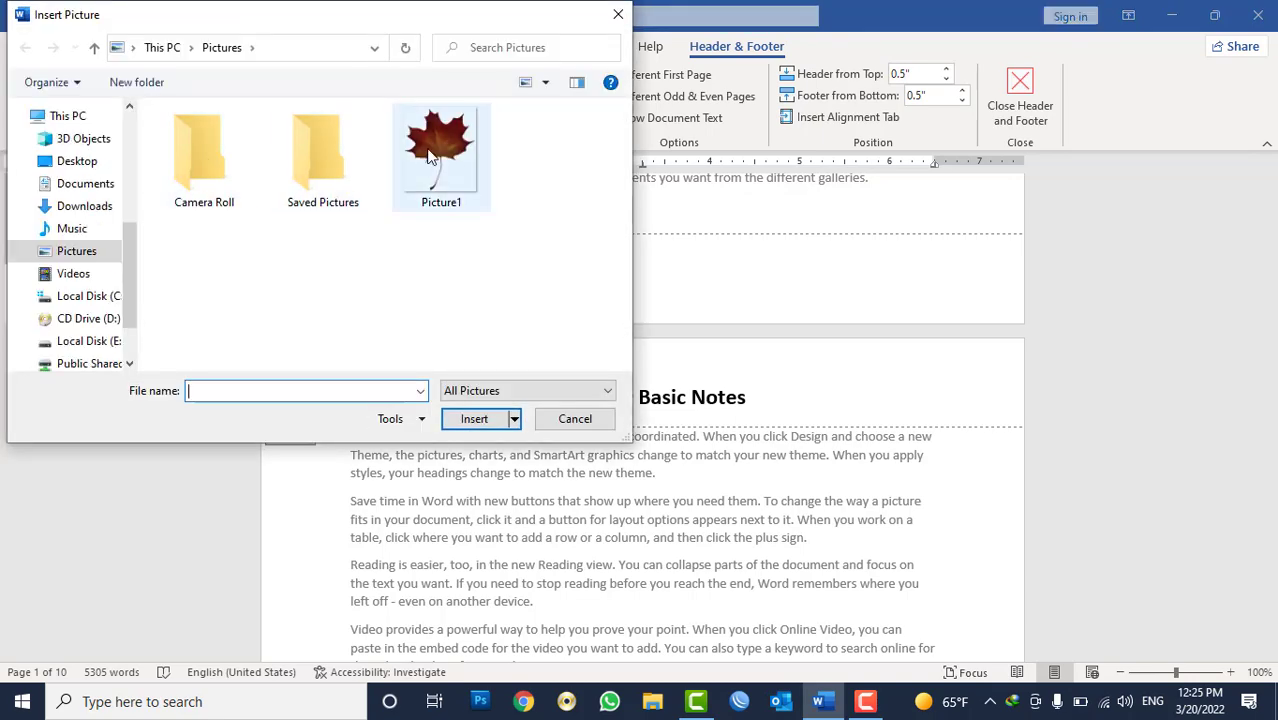
# Step: Insert the maple leaf Picture1 into the footer and shrink it to 0.29 × 0.25 inches
pyautogui.doubleClick(430, 155)
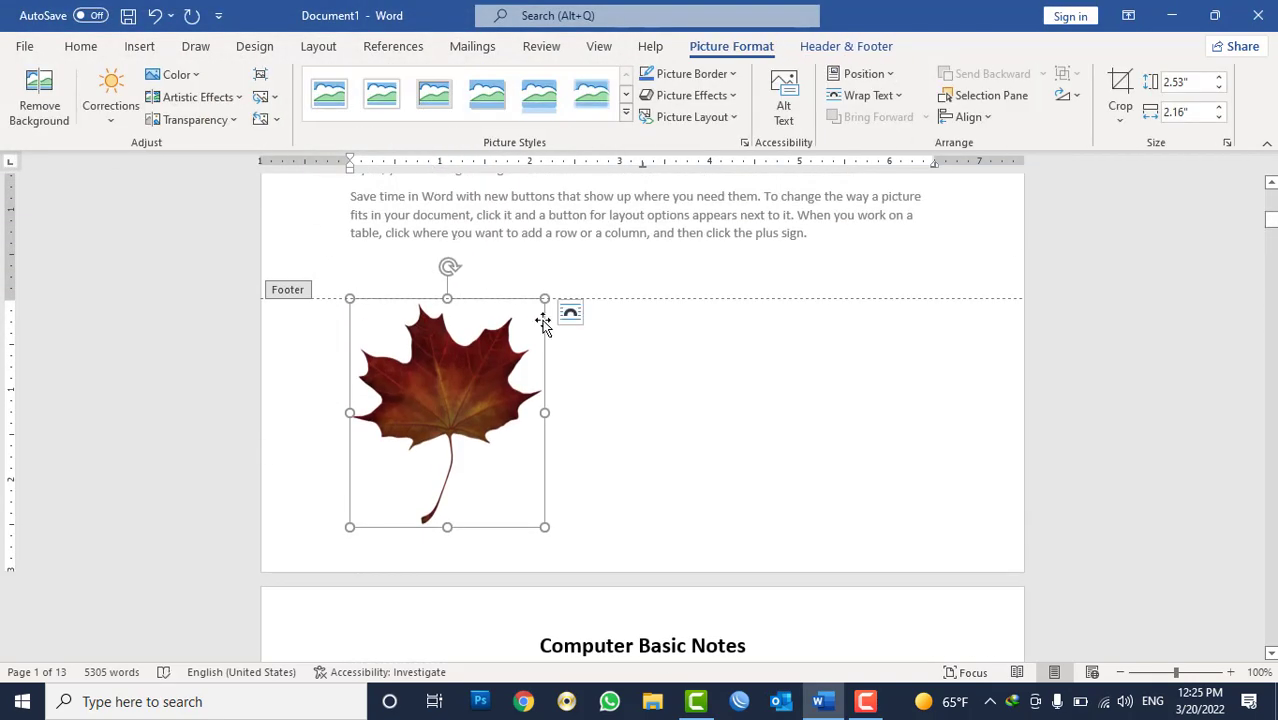
pyautogui.moveTo(544, 298)
pyautogui.mouseDown()
pyautogui.moveTo(315, 520)
pyautogui.moveTo(338, 521)
pyautogui.mouseUp()
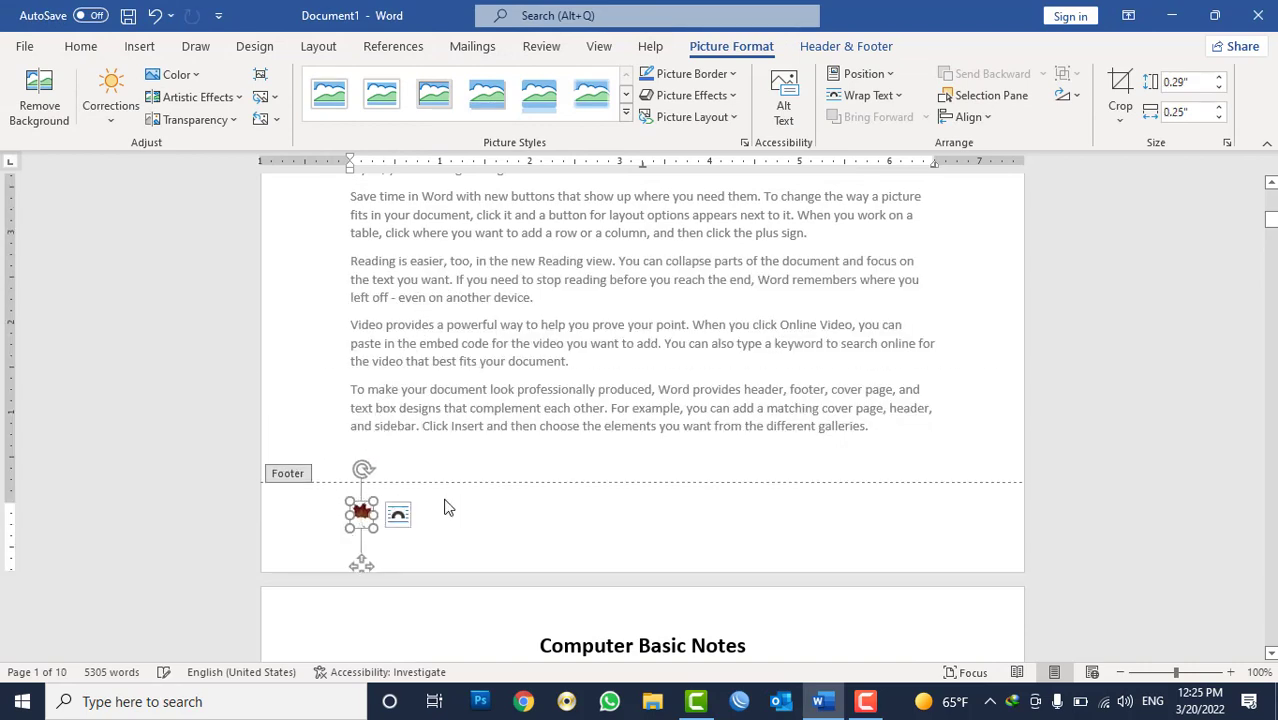
pyautogui.click(467, 521)
# Step: Select the tiny maple leaf in the footer and delete it
pyautogui.scroll(-1, 570, 312)
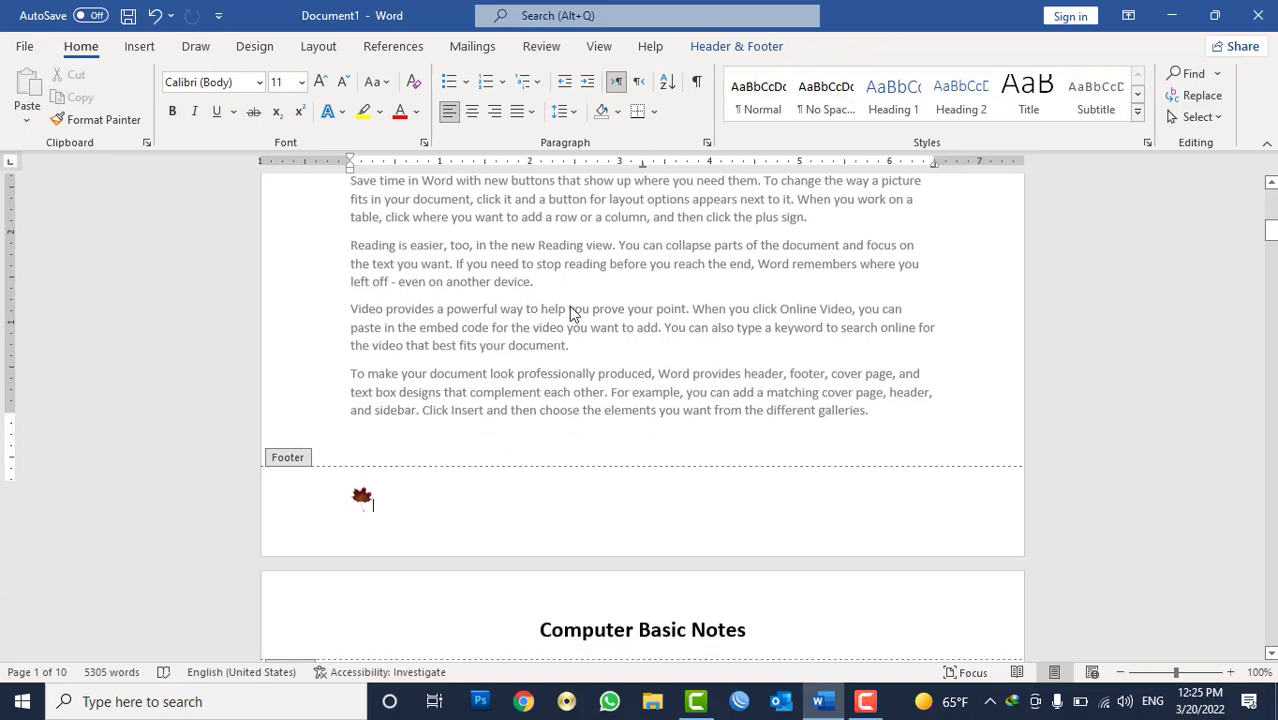
pyautogui.scroll(-7, 570, 312)
pyautogui.scroll(-5, 570, 312)
pyautogui.scroll(-3, 570, 306)
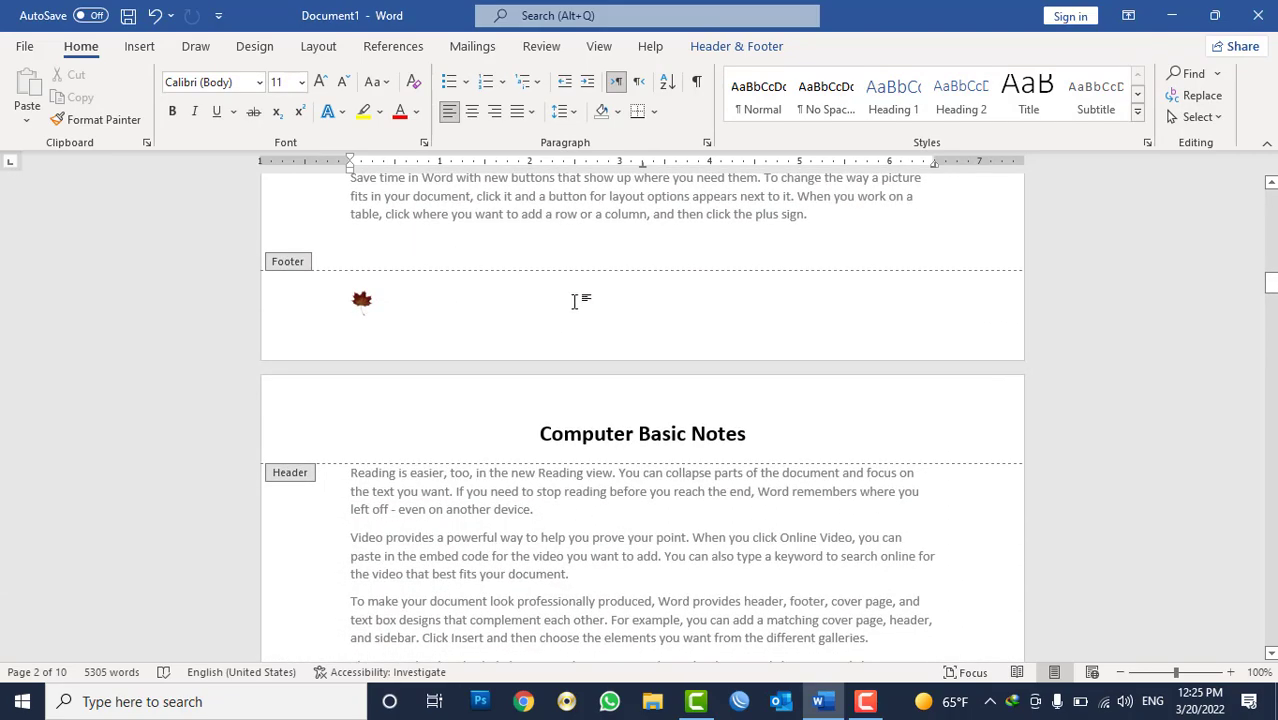
pyautogui.scroll(1, 574, 302)
pyautogui.scroll(6, 574, 302)
pyautogui.scroll(6, 574, 302)
pyautogui.scroll(4, 480, 350)
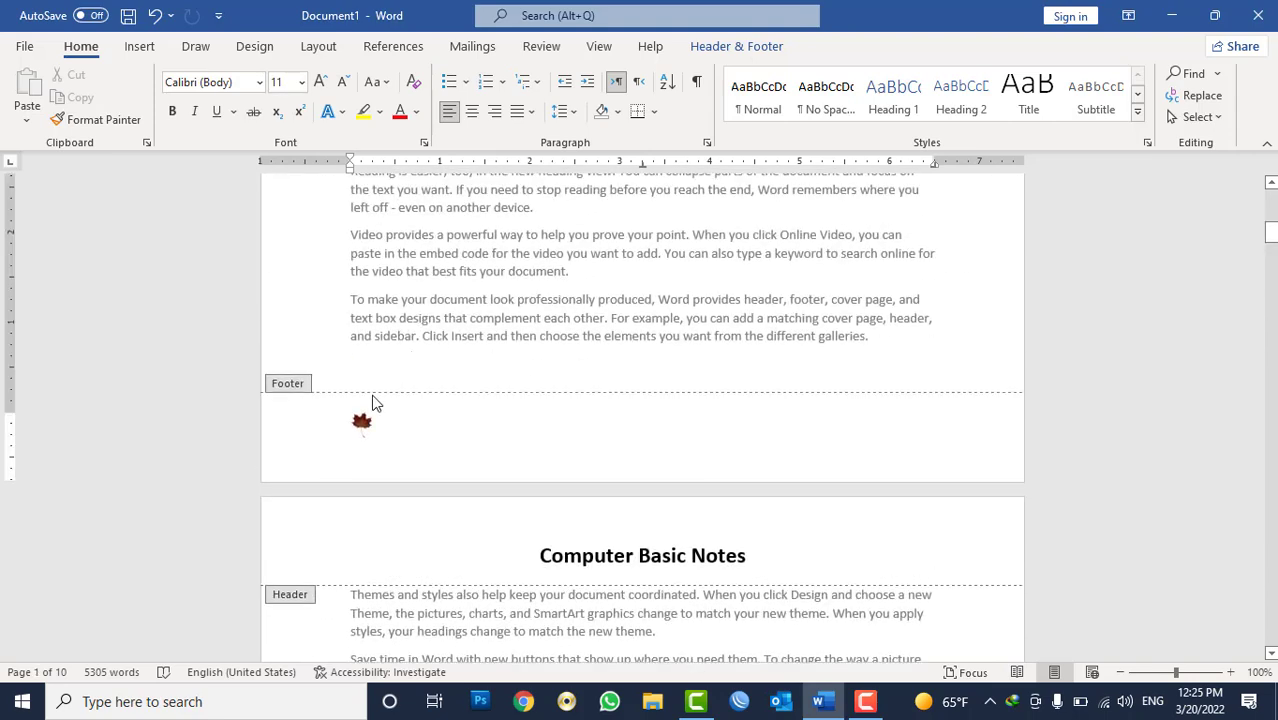
pyautogui.click(364, 426)
pyautogui.press('Delete')
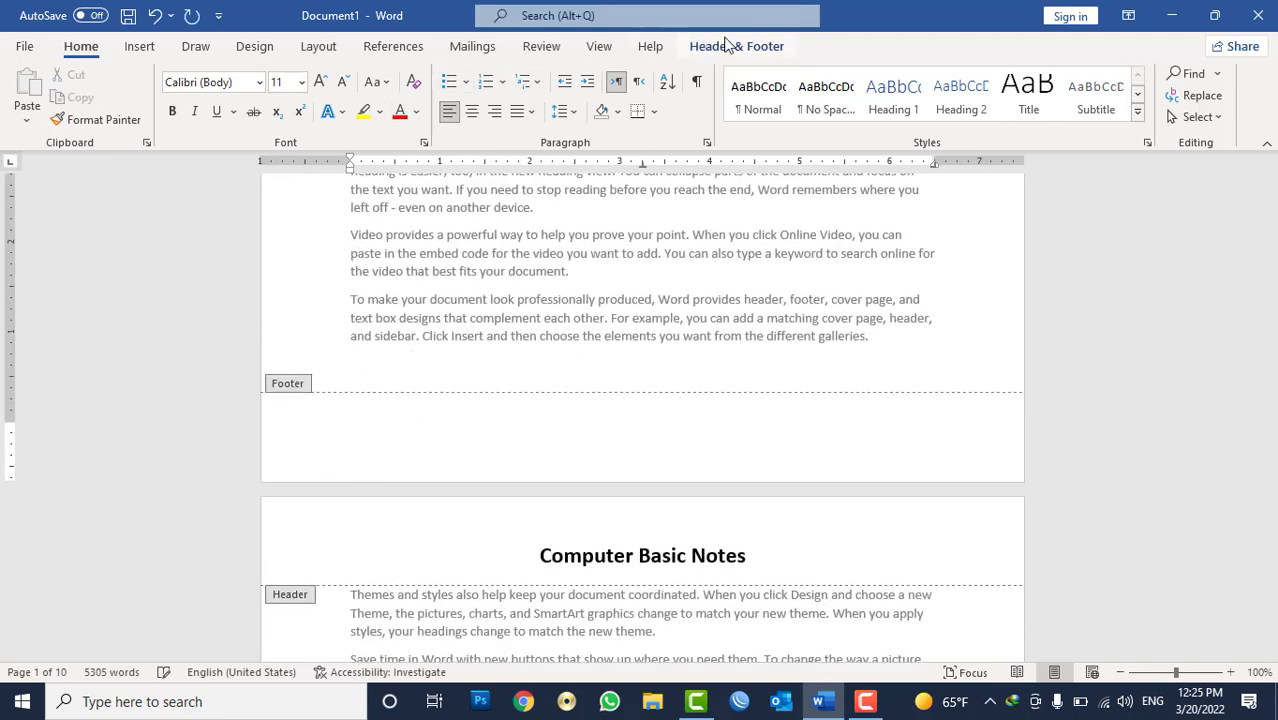
# Step: Jump between header and footer with Go to Header and Go to Footer, ending in the header
pyautogui.click(700, 46)
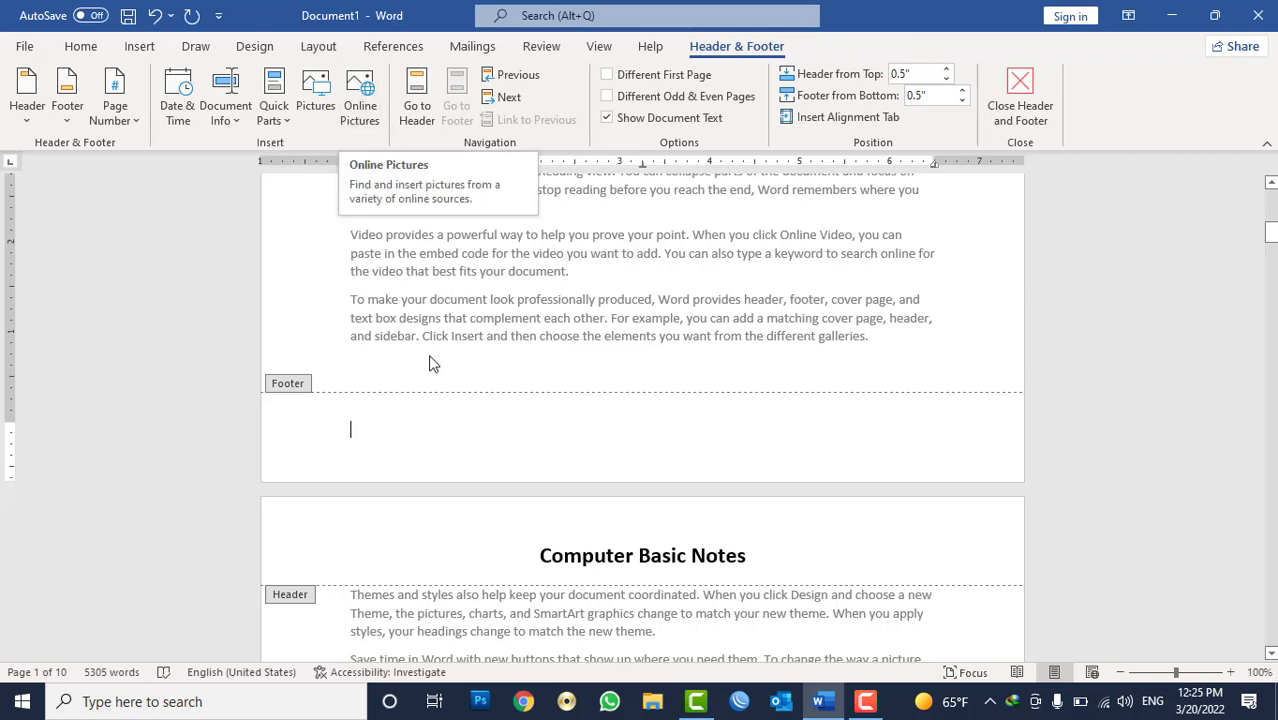
pyautogui.click(422, 116)
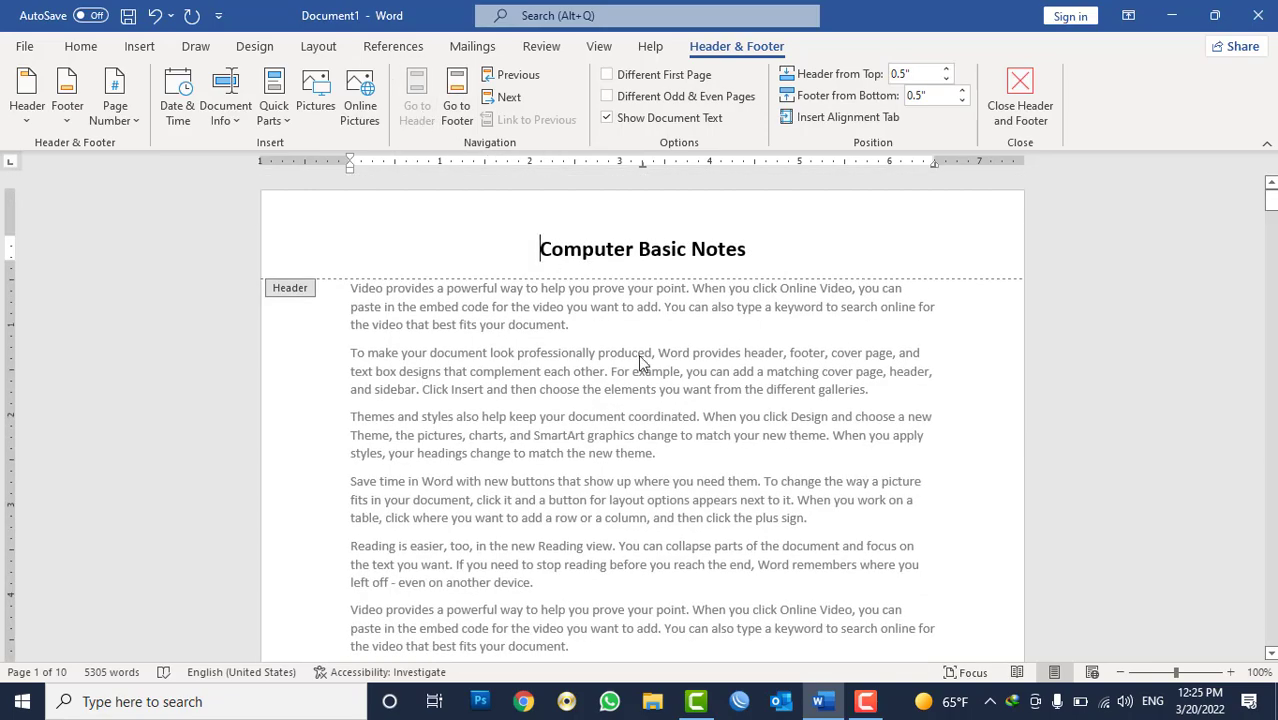
pyautogui.scroll(-3, 641, 362)
pyautogui.scroll(-5, 641, 360)
pyautogui.scroll(-6, 641, 360)
pyautogui.scroll(-3, 641, 358)
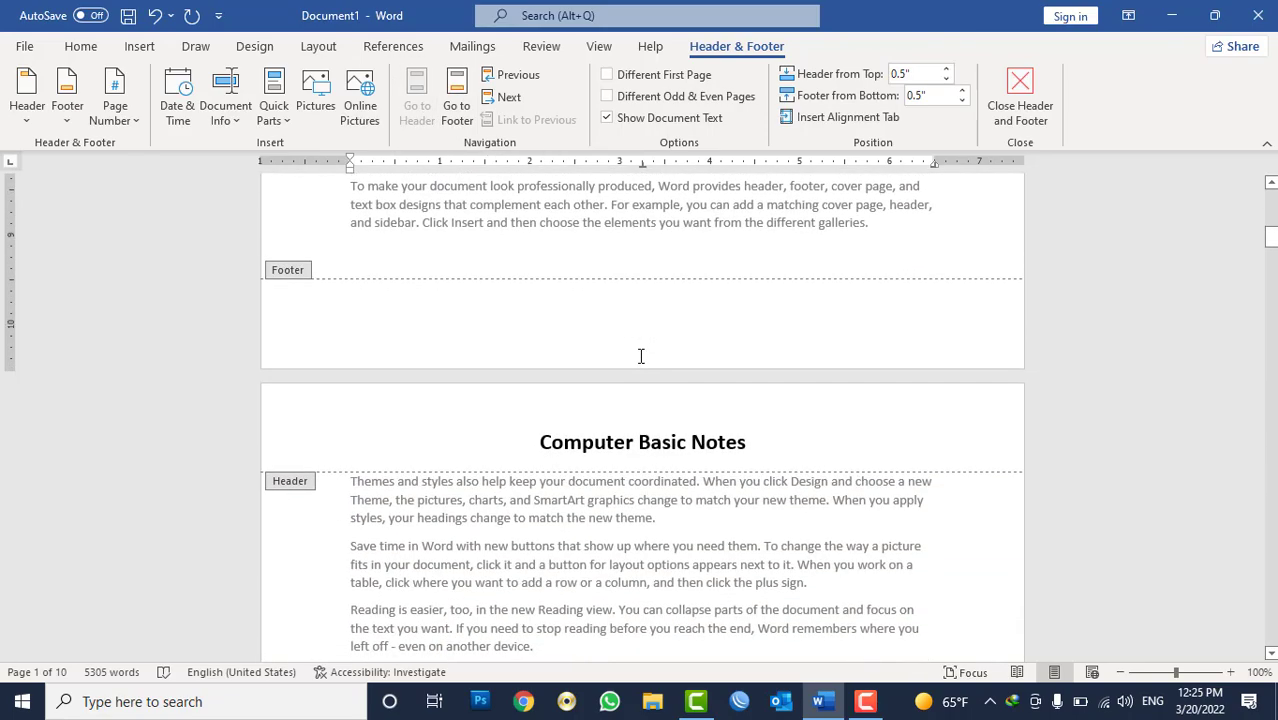
pyautogui.scroll(4, 641, 356)
pyautogui.scroll(4, 641, 358)
pyautogui.scroll(4, 565, 360)
pyautogui.scroll(3, 557, 217)
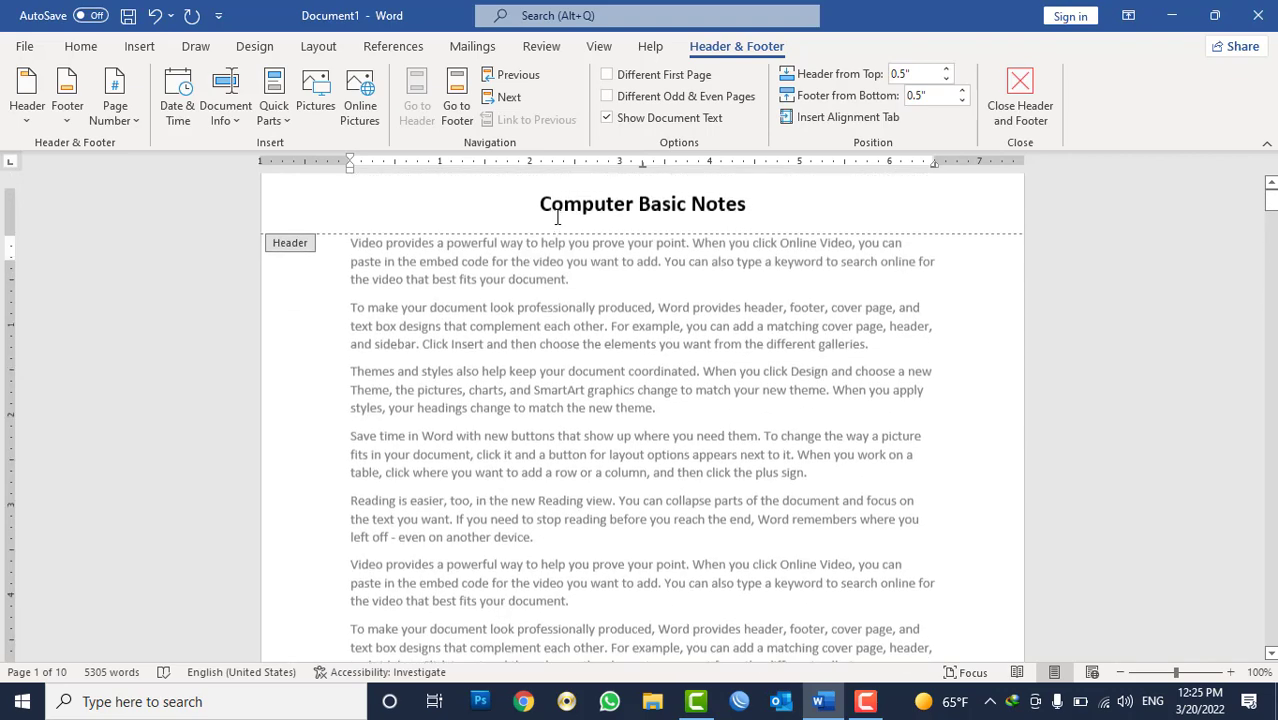
pyautogui.scroll(1, 557, 217)
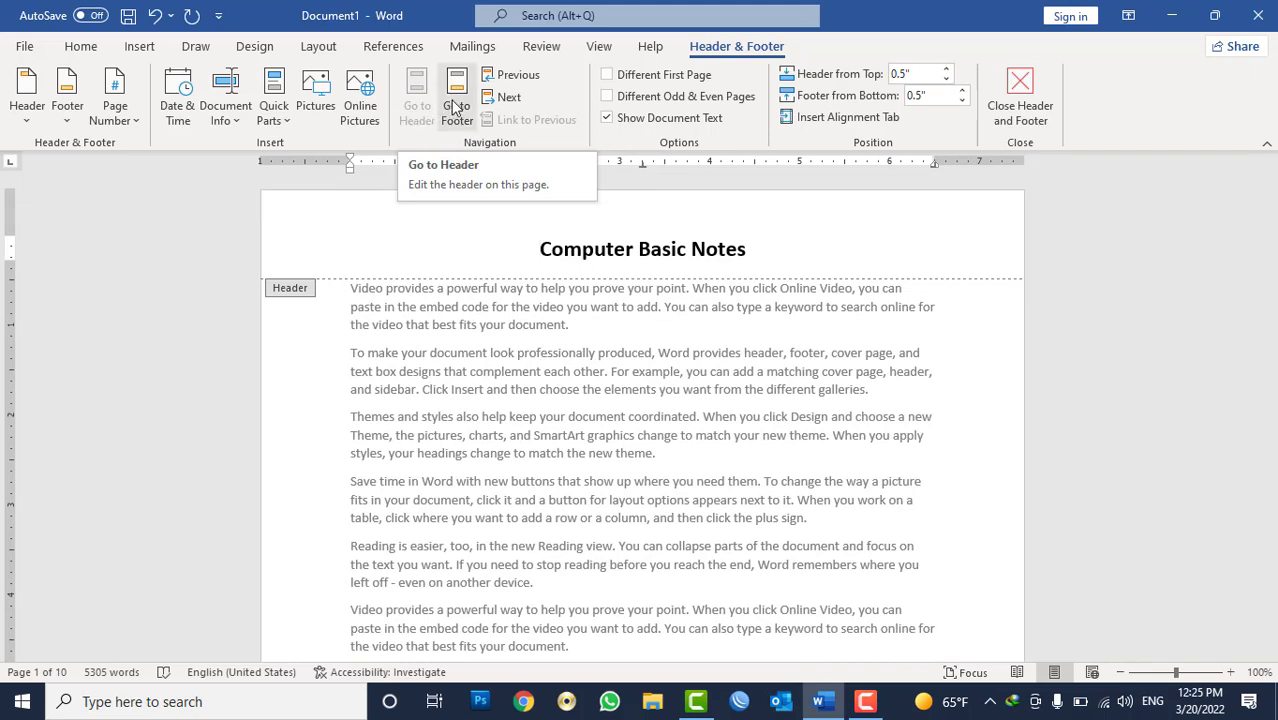
pyautogui.click(455, 107)
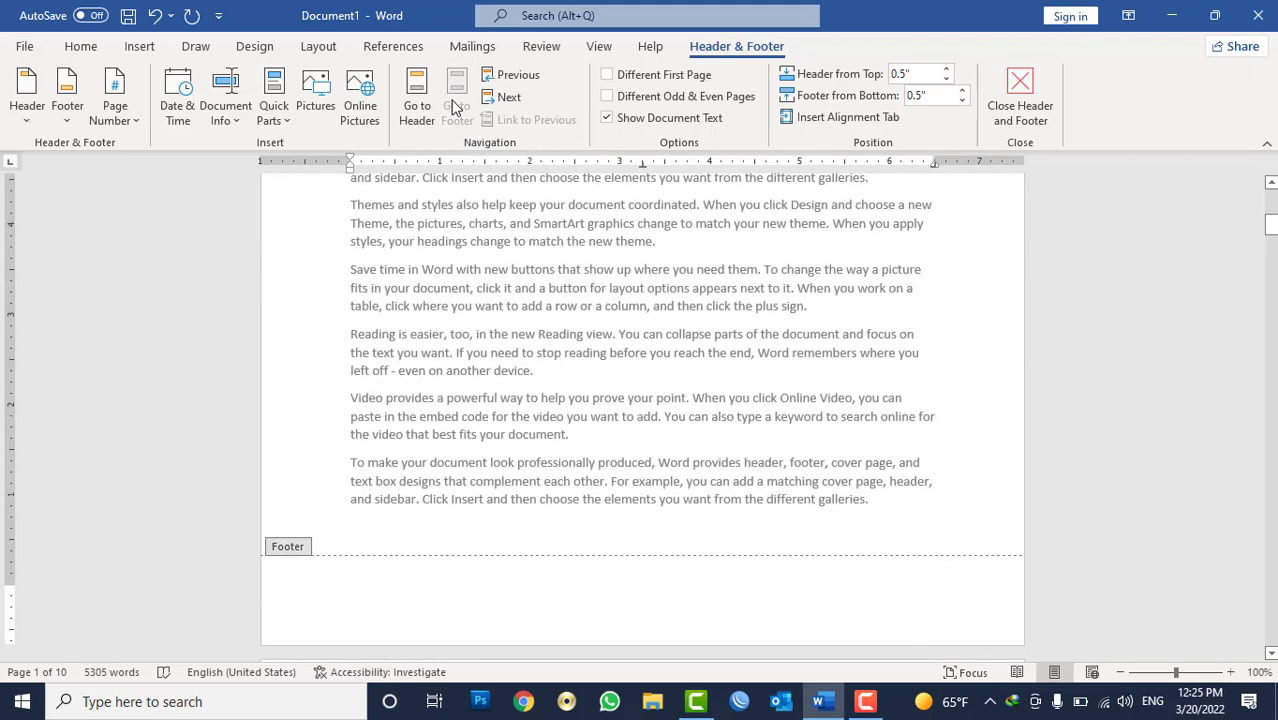
pyautogui.click(420, 110)
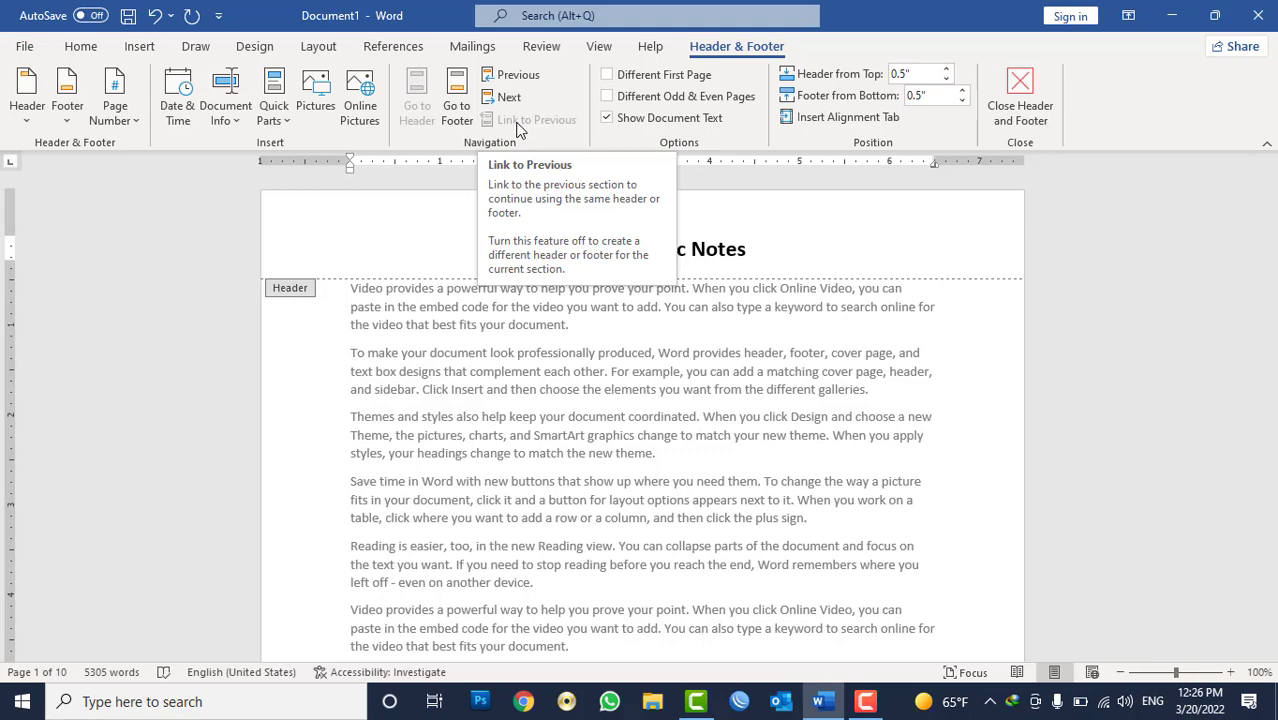
# Step: Close header and footer editing and place the insertion point before the word Themes
pyautogui.click(1020, 100)
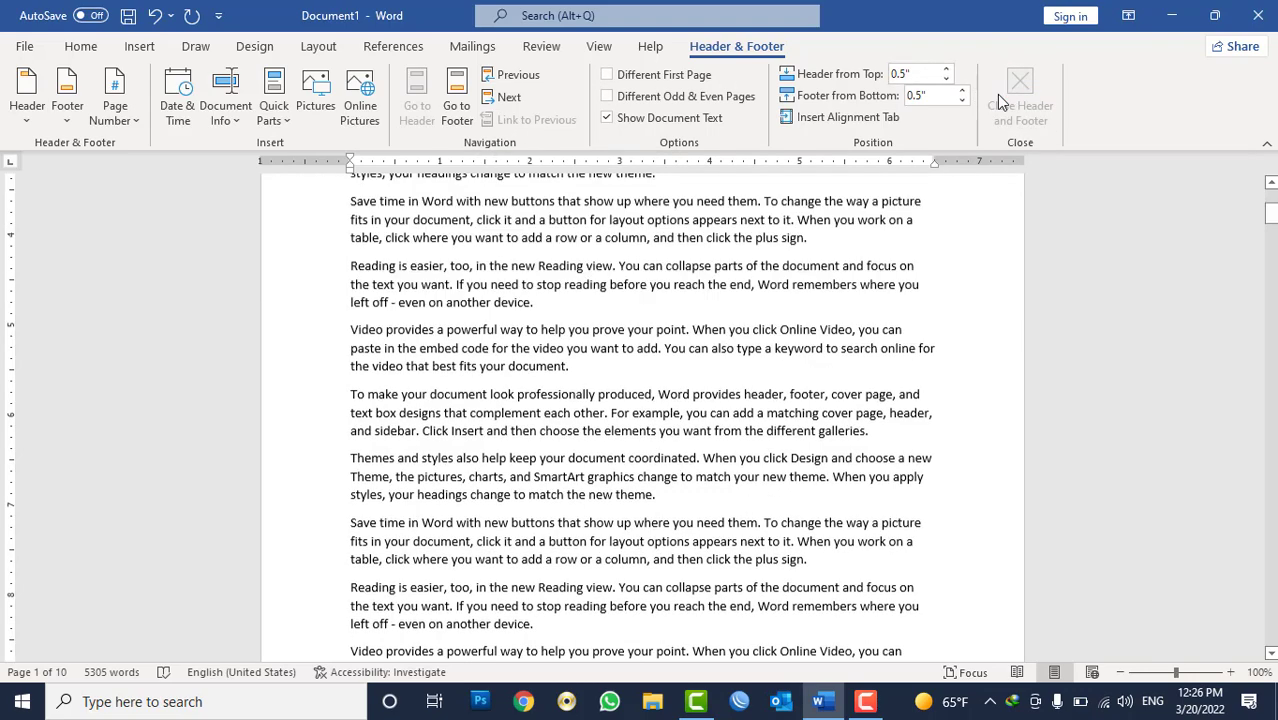
pyautogui.scroll(-10, 820, 372)
pyautogui.scroll(-4, 820, 372)
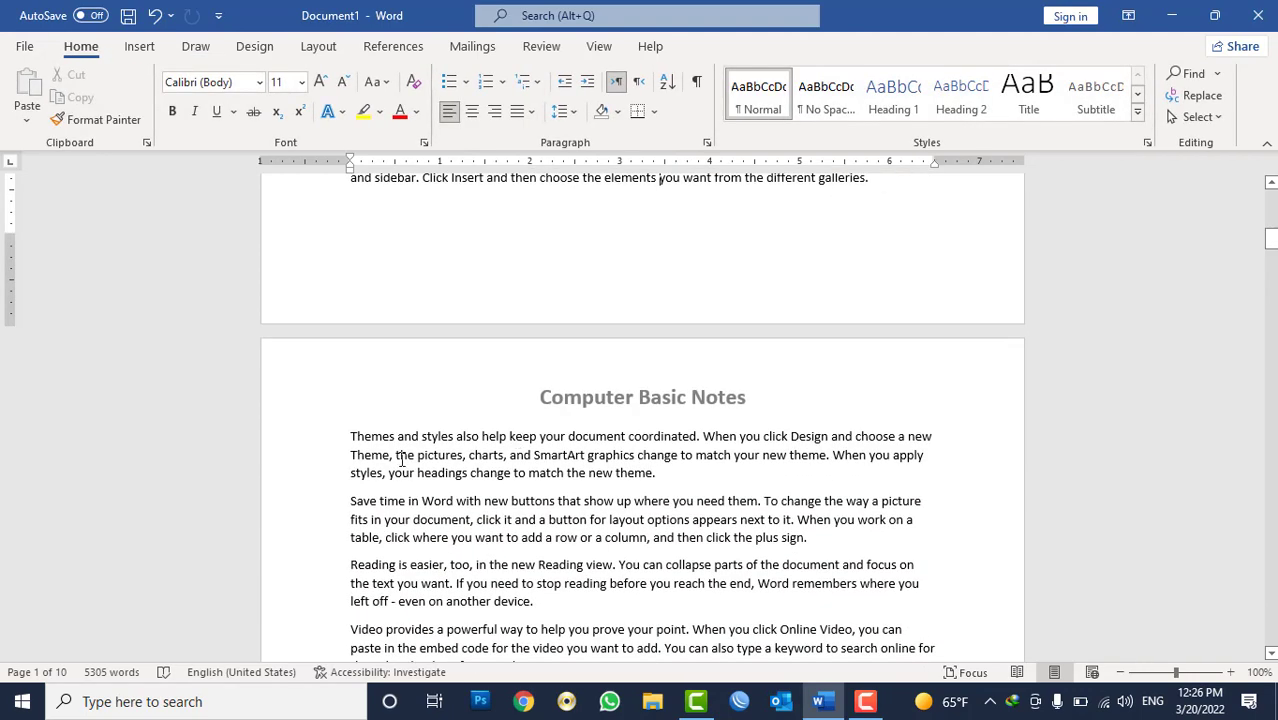
pyautogui.click(350, 422)
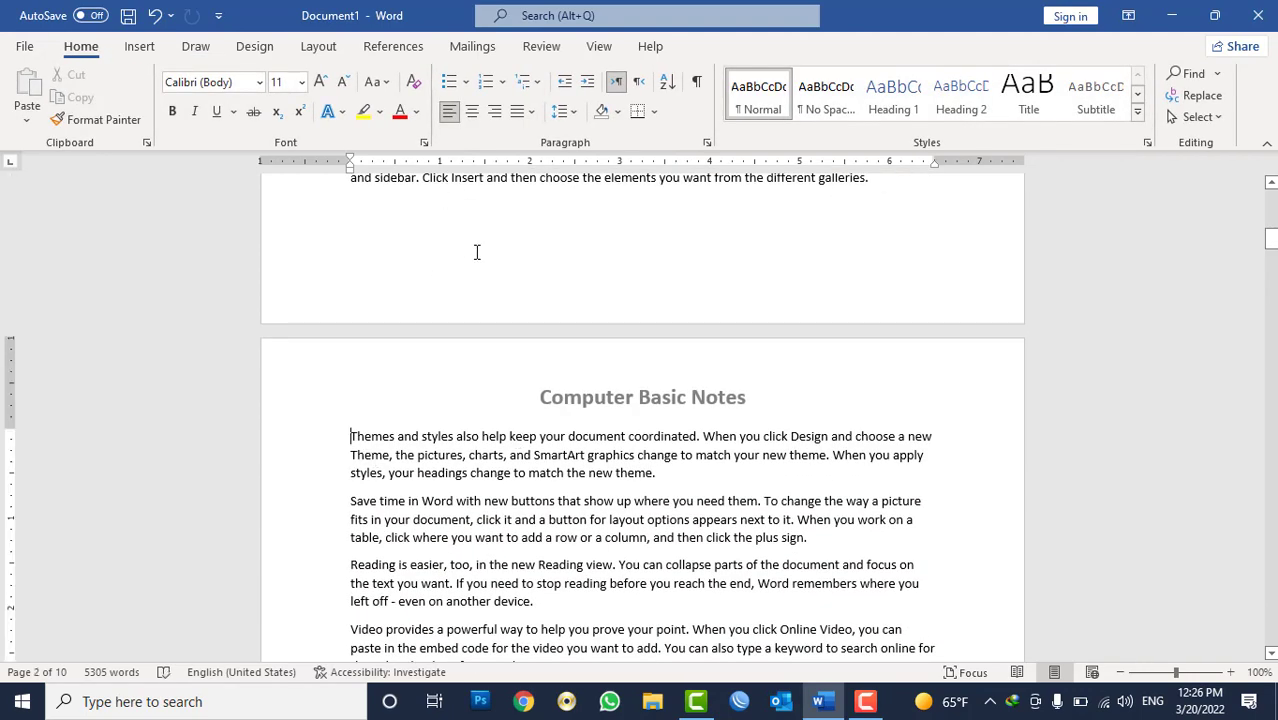
pyautogui.scroll(1, 477, 252)
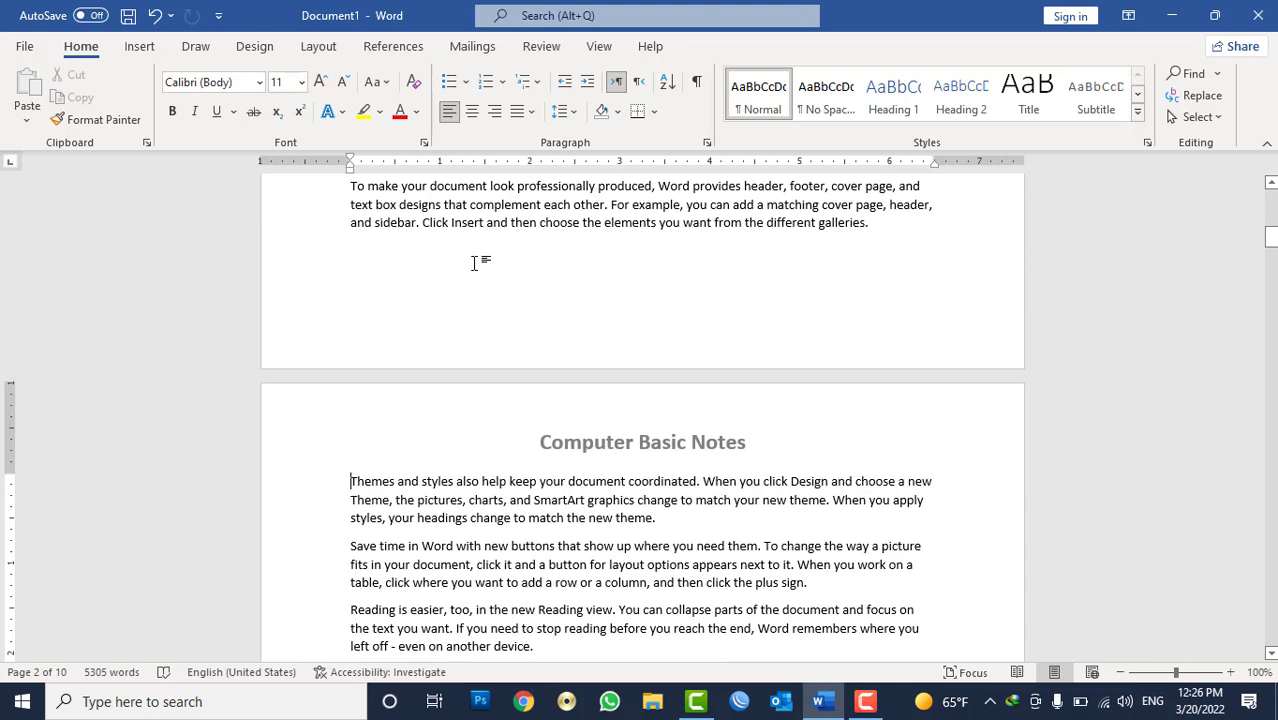
# Step: Insert a continuous section break before the heading, then undo to restore Computer Basic Notes' page
pyautogui.click(318, 47)
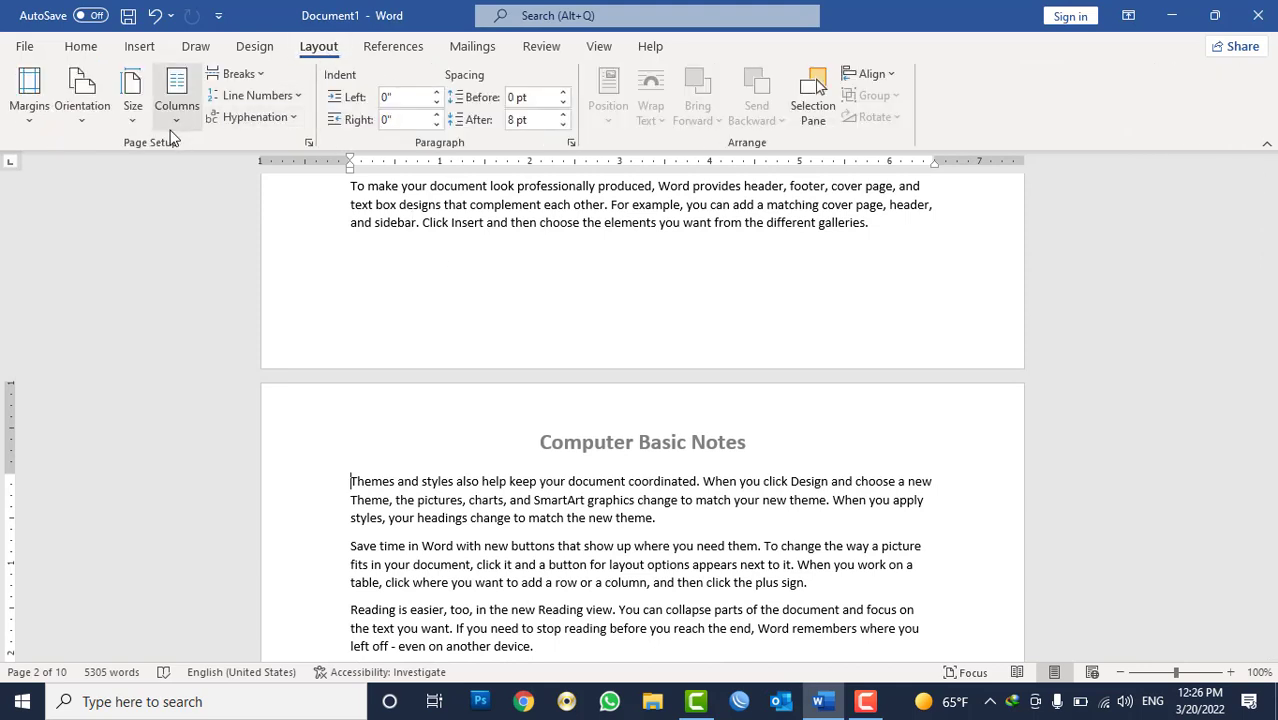
pyautogui.click(176, 110)
pyautogui.click(238, 74)
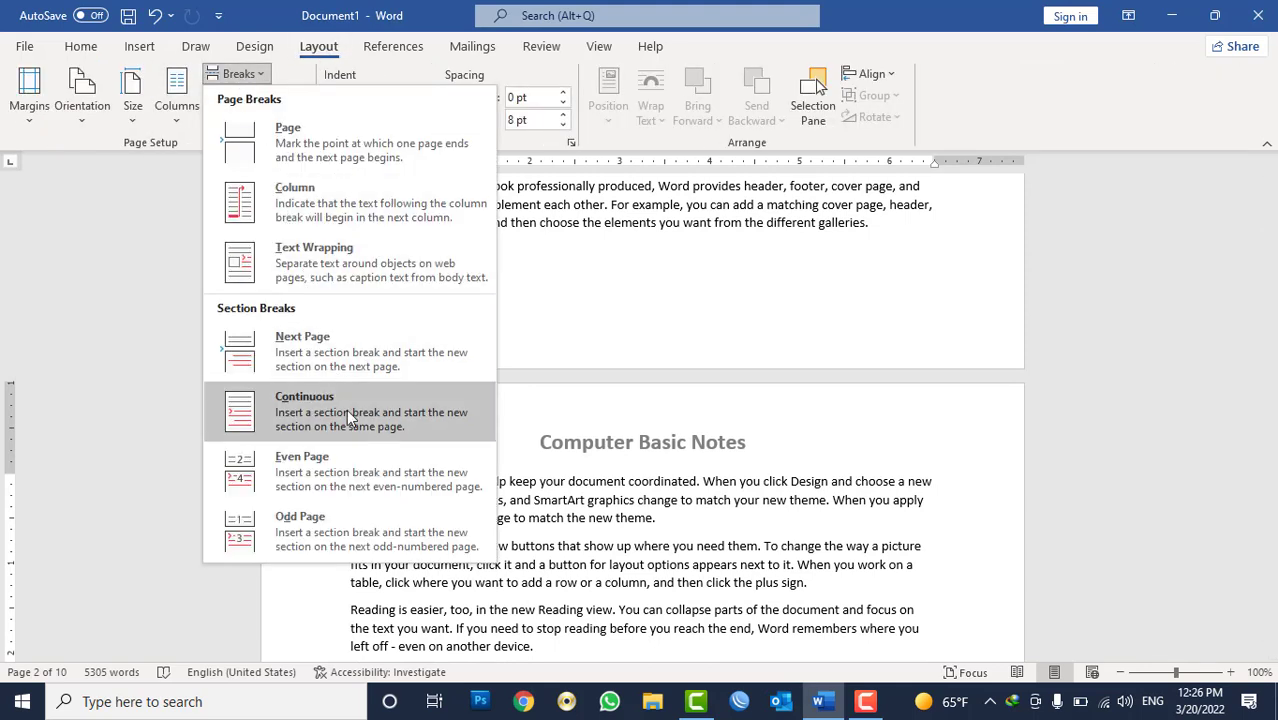
pyautogui.click(347, 410)
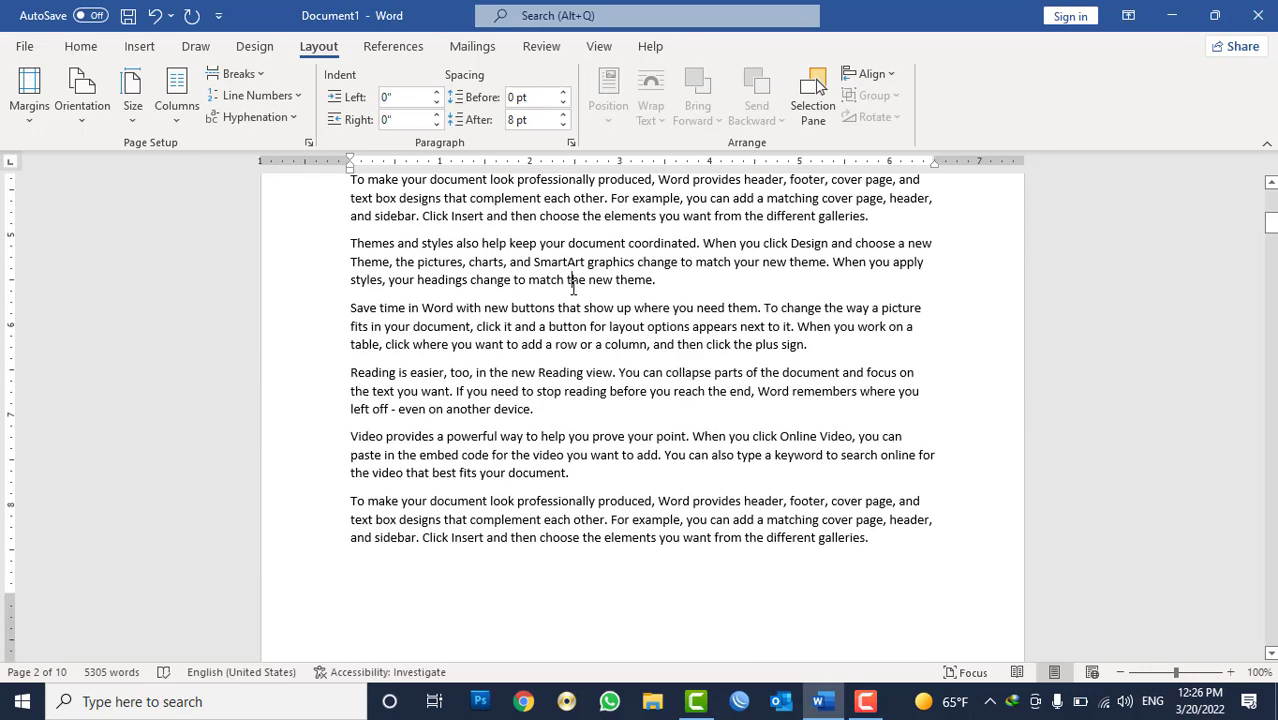
pyautogui.hotkey('ctrl', 'z')
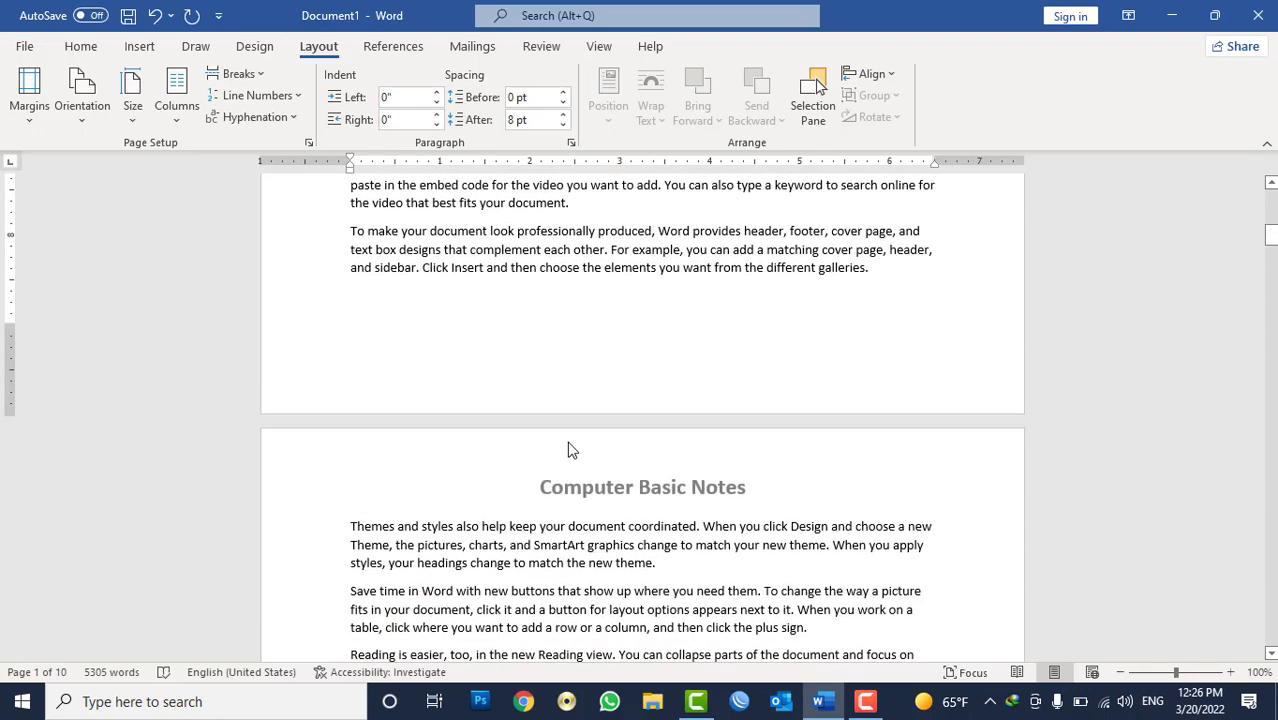
# Step: Open the header of the Computer Basic Notes page for editing
pyautogui.scroll(-2, 567, 450)
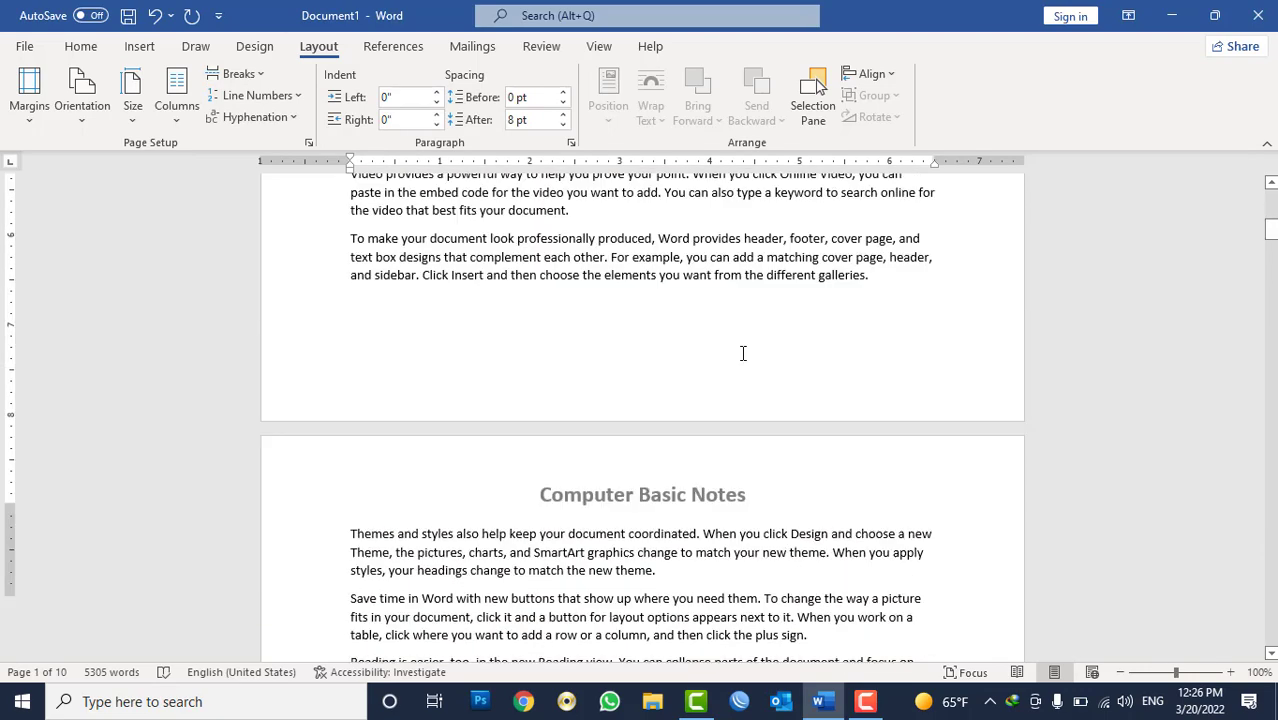
pyautogui.scroll(15, 570, 397)
pyautogui.scroll(-4, 657, 214)
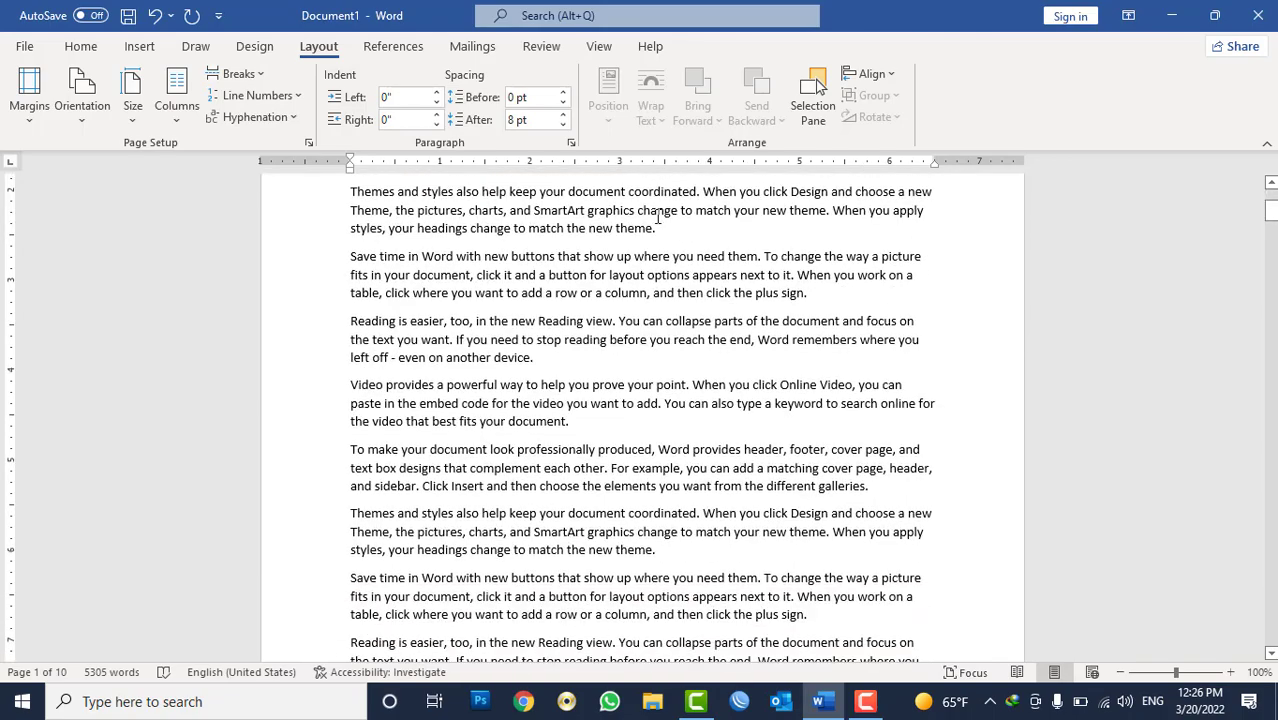
pyautogui.scroll(-4, 657, 214)
pyautogui.scroll(-4, 657, 218)
pyautogui.scroll(-3, 650, 240)
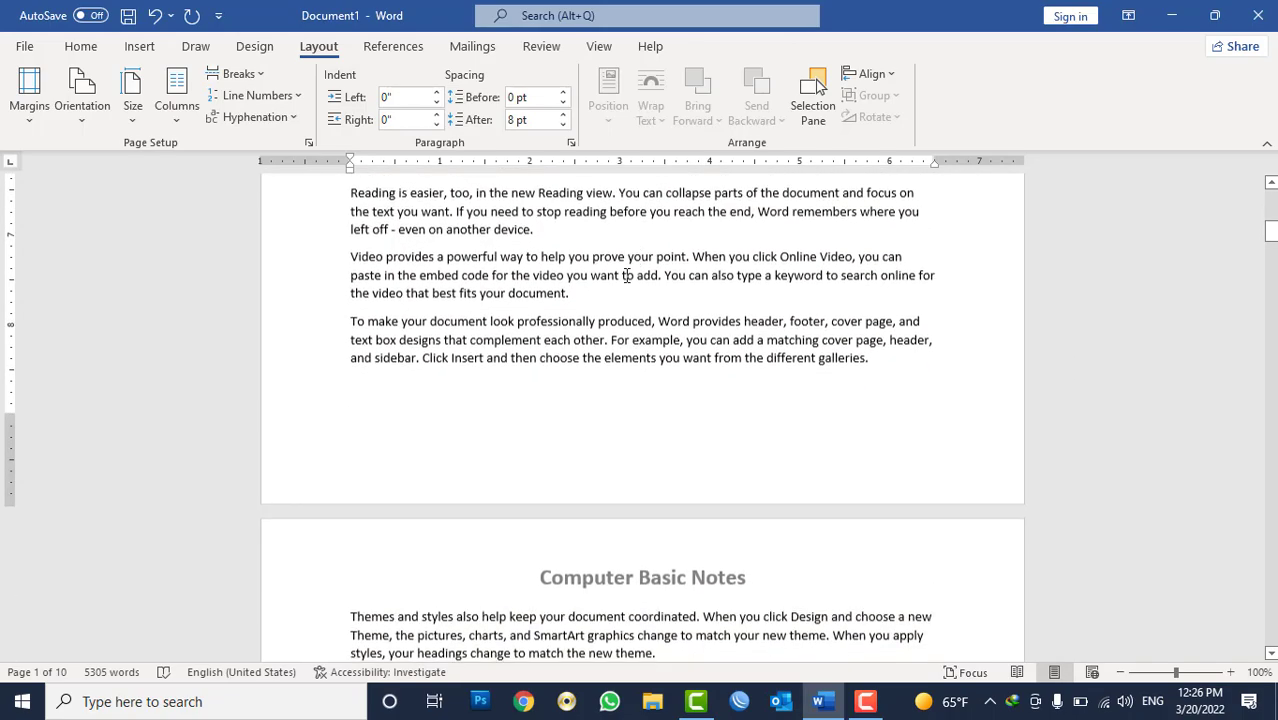
pyautogui.scroll(-5, 613, 294)
pyautogui.scroll(7, 616, 297)
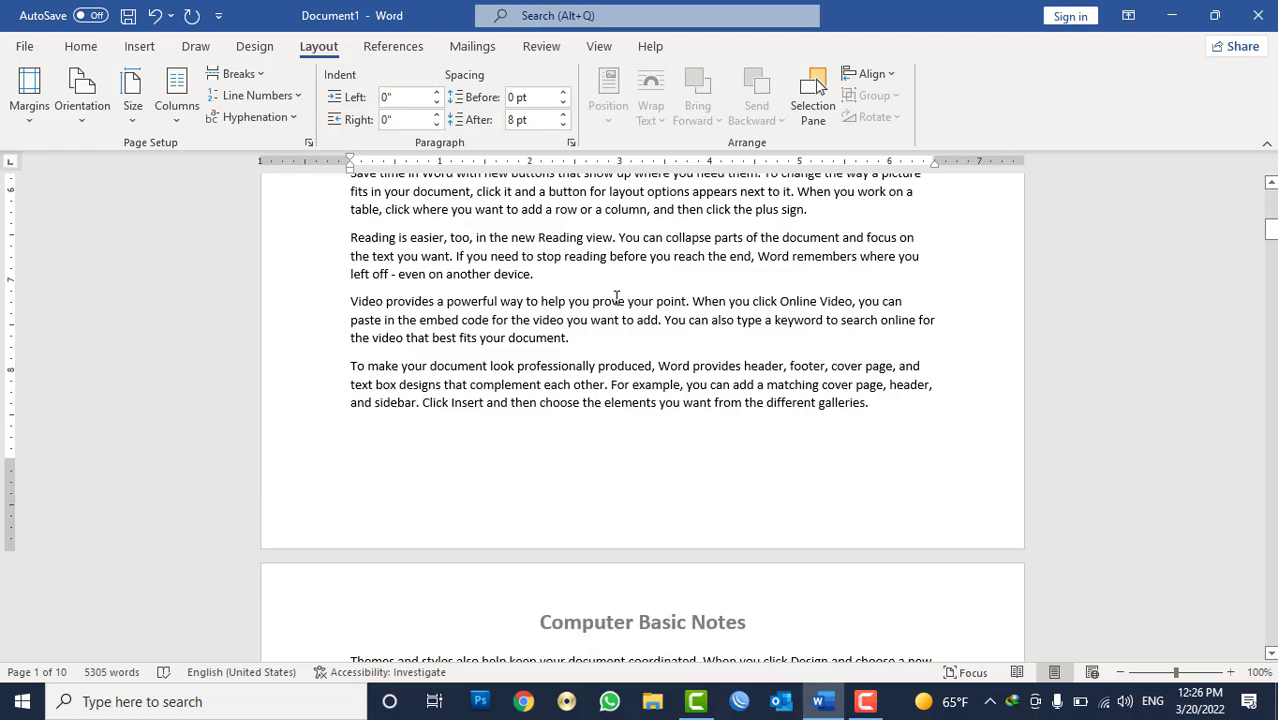
pyautogui.scroll(3, 616, 299)
pyautogui.scroll(2, 585, 291)
pyautogui.scroll(-6, 585, 291)
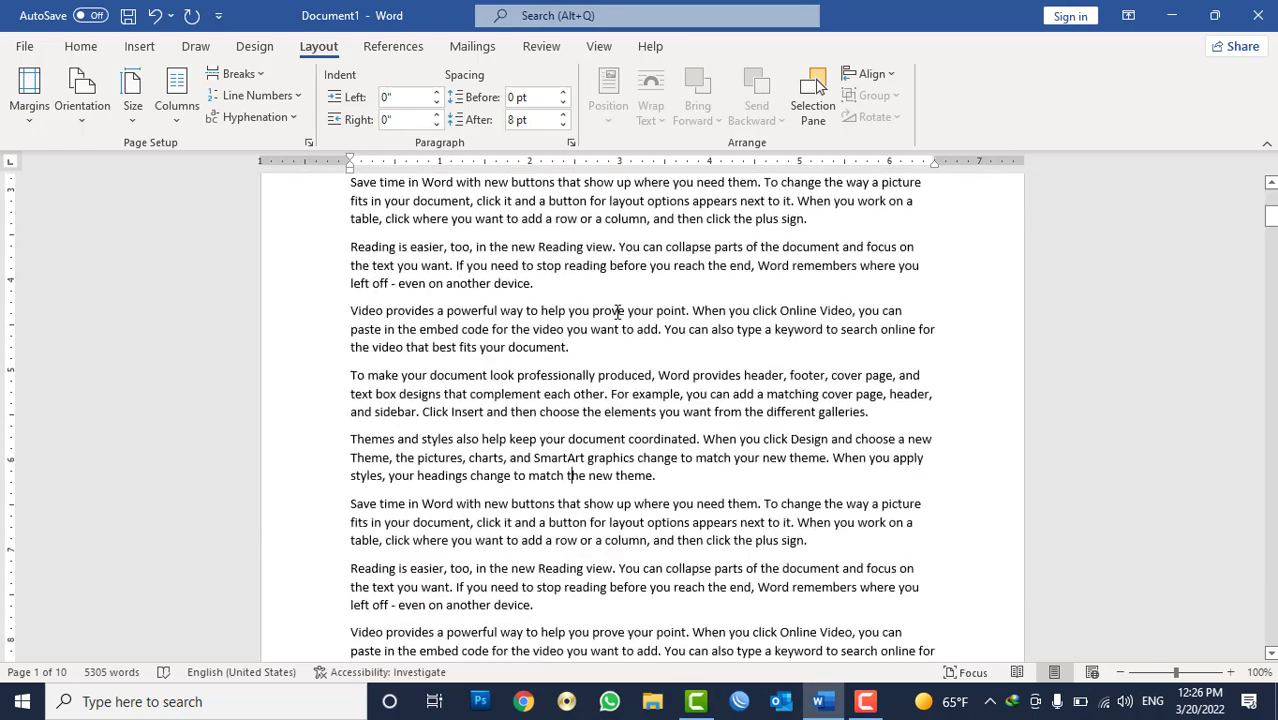
pyautogui.scroll(-4, 613, 309)
pyautogui.scroll(-6, 621, 314)
pyautogui.scroll(2, 640, 240)
pyautogui.scroll(2, 630, 257)
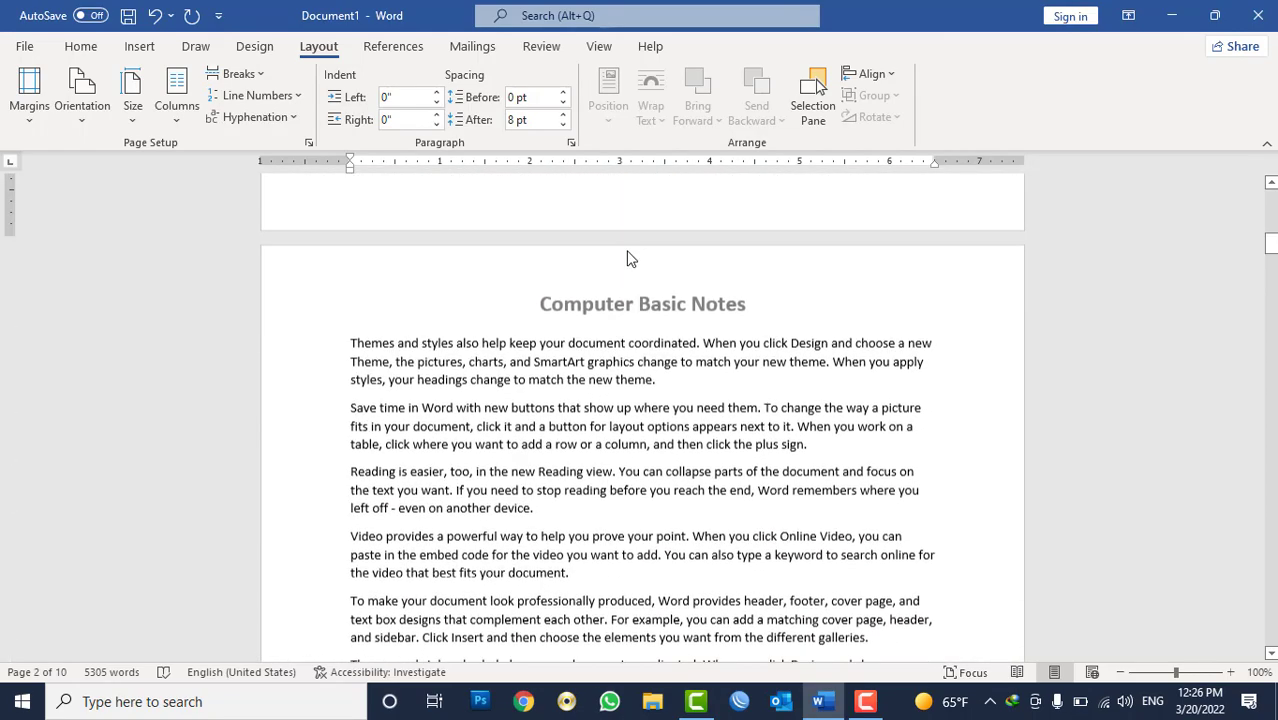
pyautogui.doubleClick(605, 309)
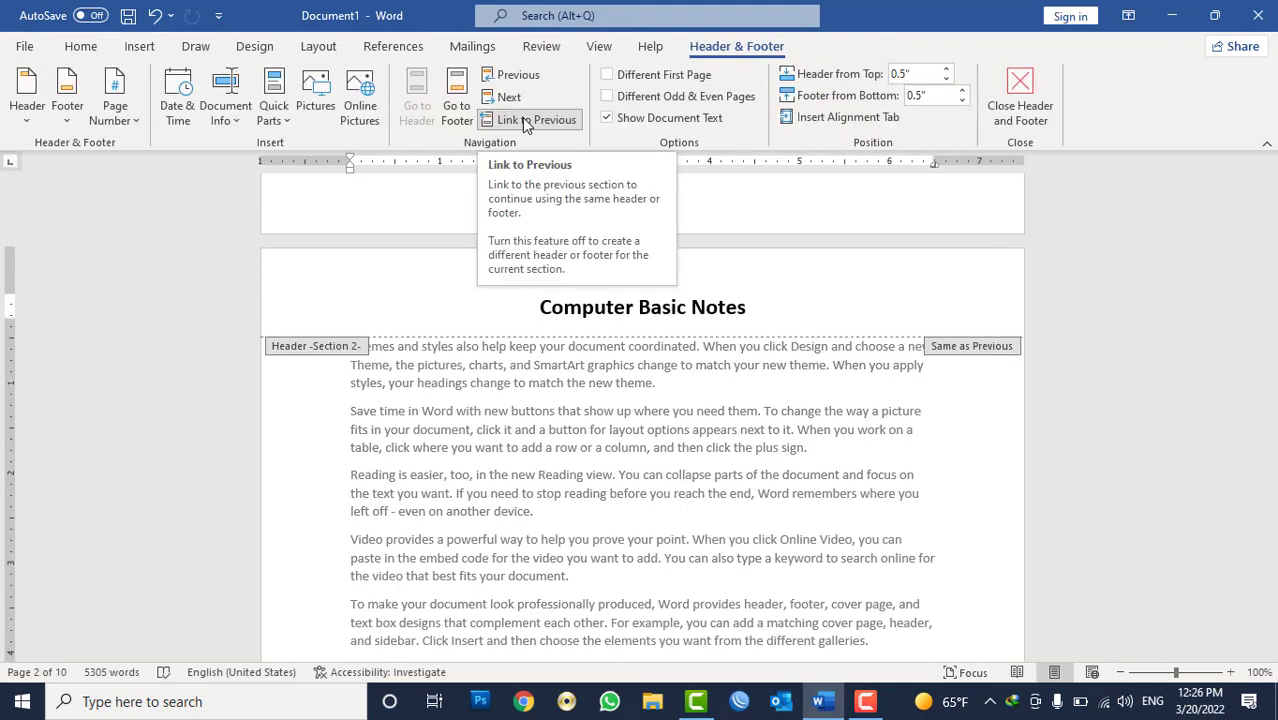
pyautogui.click(524, 119)
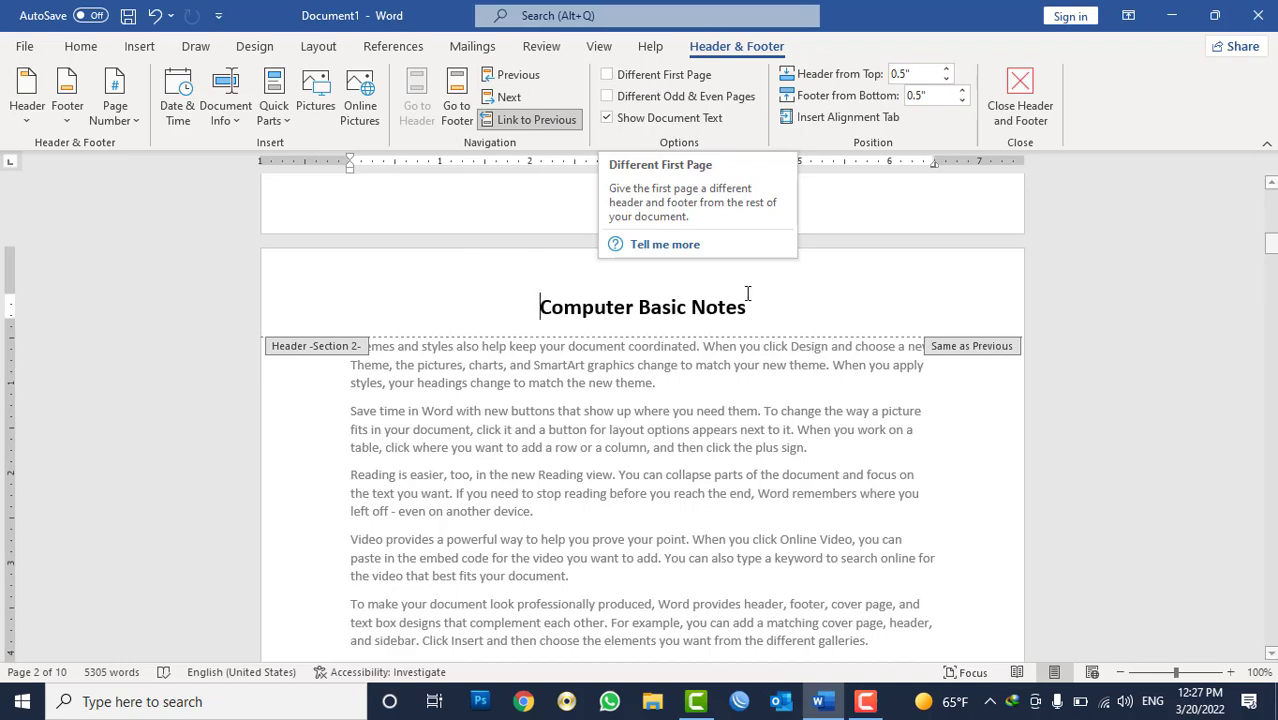
pyautogui.scroll(-4, 747, 294)
pyautogui.scroll(-3, 752, 302)
pyautogui.scroll(-1, 752, 302)
pyautogui.scroll(-2, 752, 302)
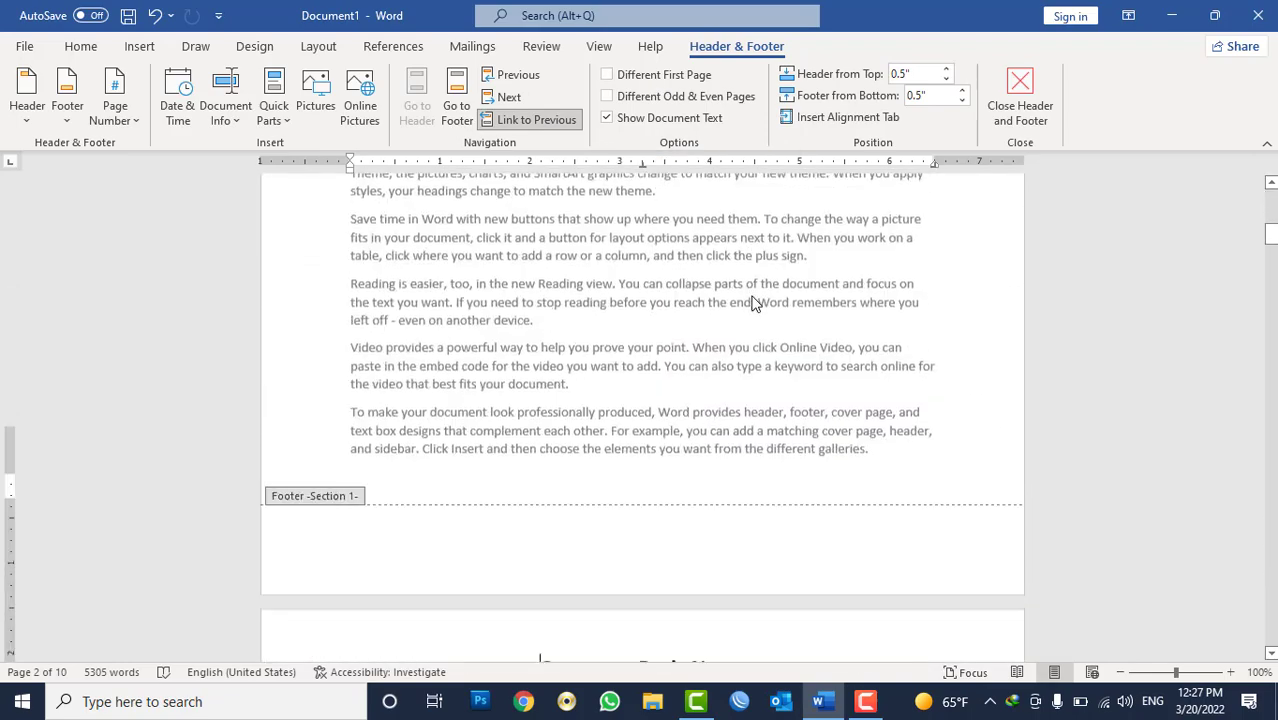
pyautogui.scroll(-5, 752, 302)
pyautogui.scroll(-2, 755, 304)
pyautogui.scroll(2, 755, 304)
pyautogui.scroll(5, 757, 302)
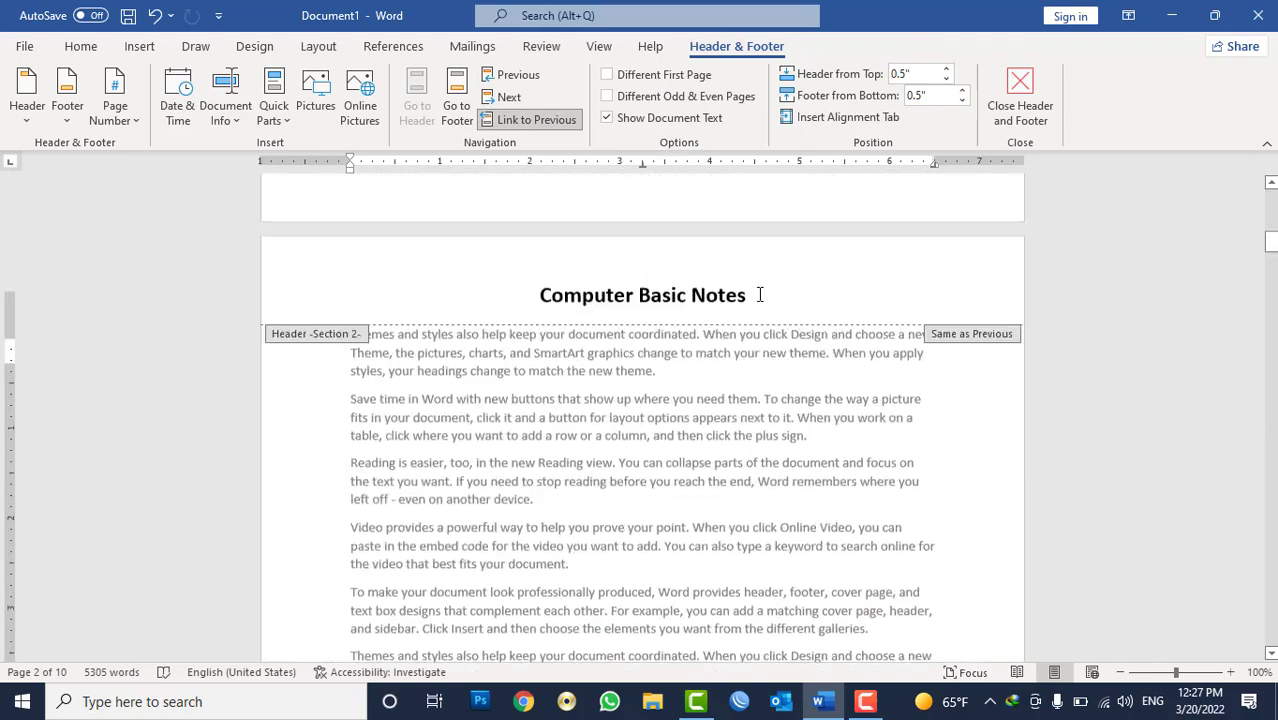
pyautogui.scroll(5, 758, 301)
pyautogui.scroll(5, 760, 300)
pyautogui.scroll(4, 760, 300)
pyautogui.scroll(2, 760, 300)
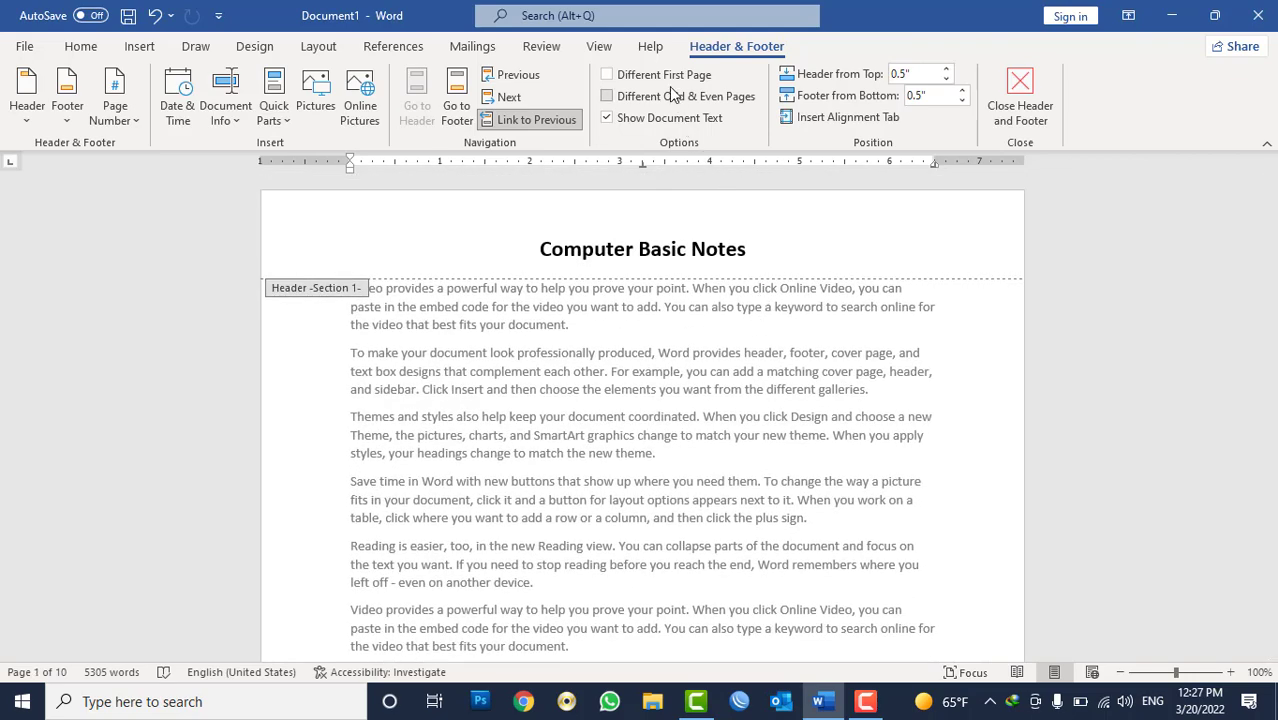
# Step: Review the section headers, exit header editing, and close Document1 with Alt+F4
pyautogui.scroll(3, 714, 267)
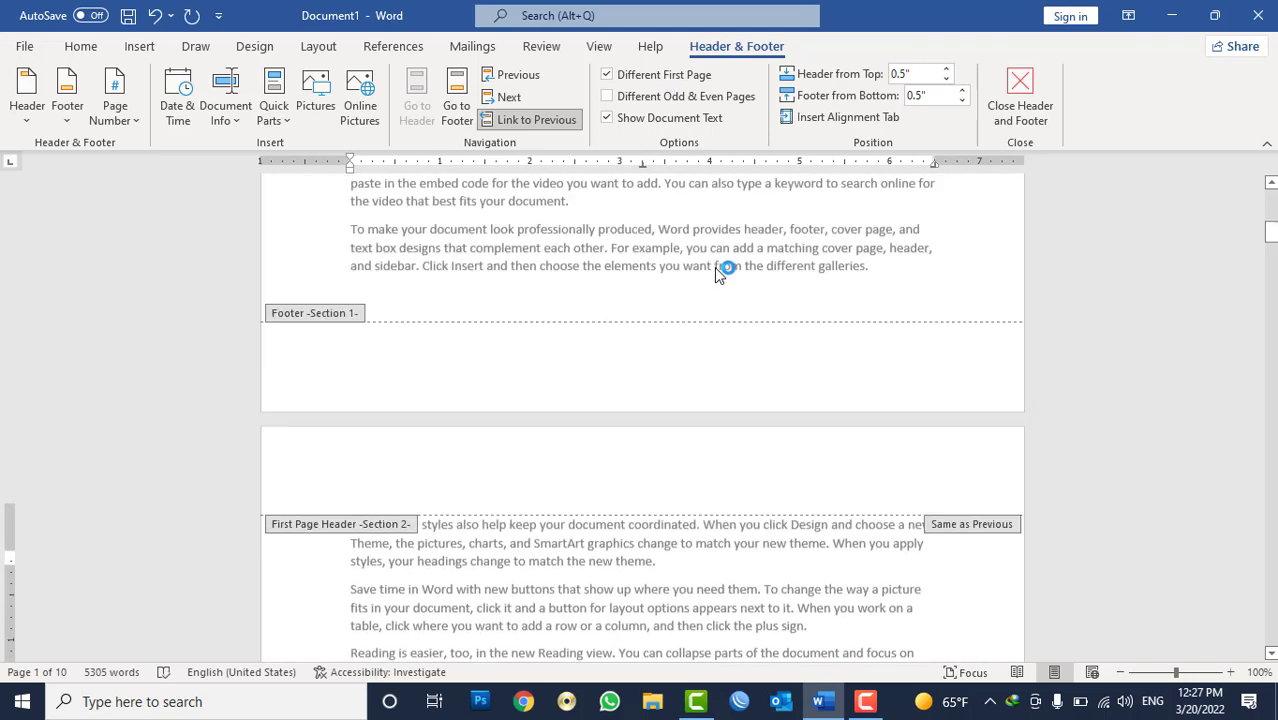
pyautogui.scroll(5, 714, 267)
pyautogui.scroll(5, 717, 267)
pyautogui.scroll(-3, 717, 267)
pyautogui.scroll(-5, 717, 267)
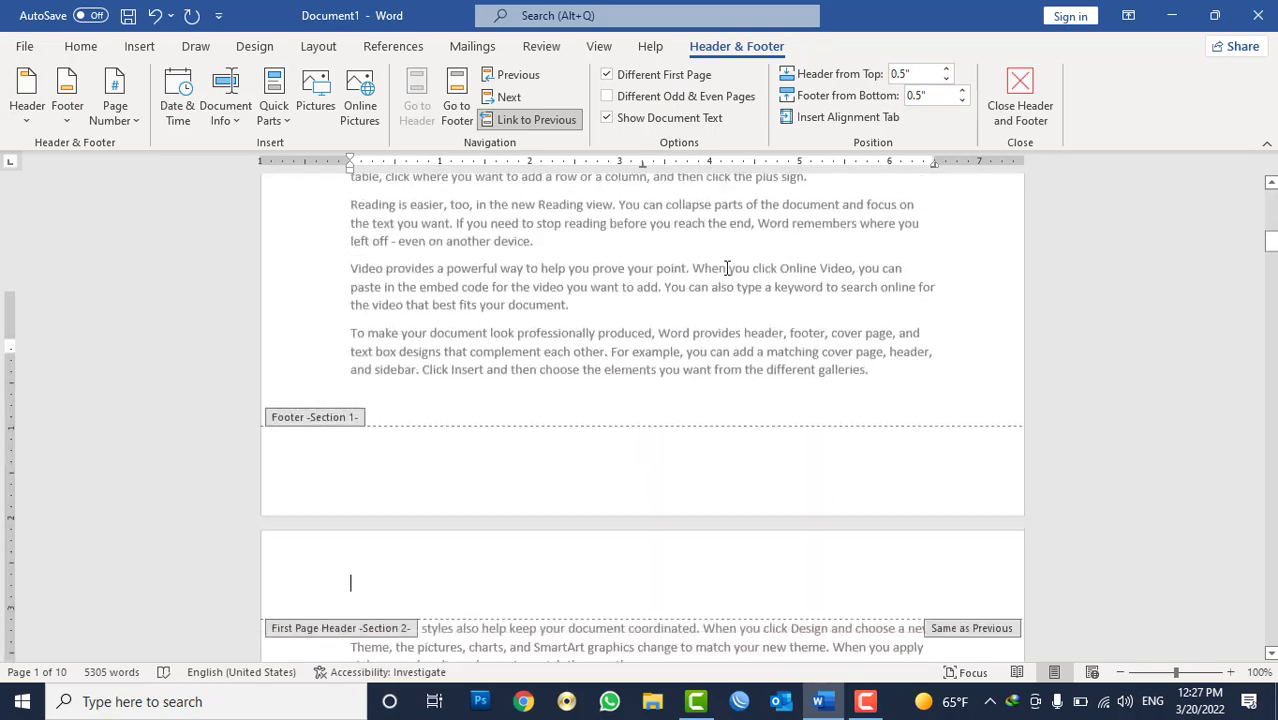
pyautogui.scroll(-5, 720, 268)
pyautogui.scroll(-5, 727, 270)
pyautogui.scroll(-5, 727, 270)
pyautogui.scroll(-5, 728, 276)
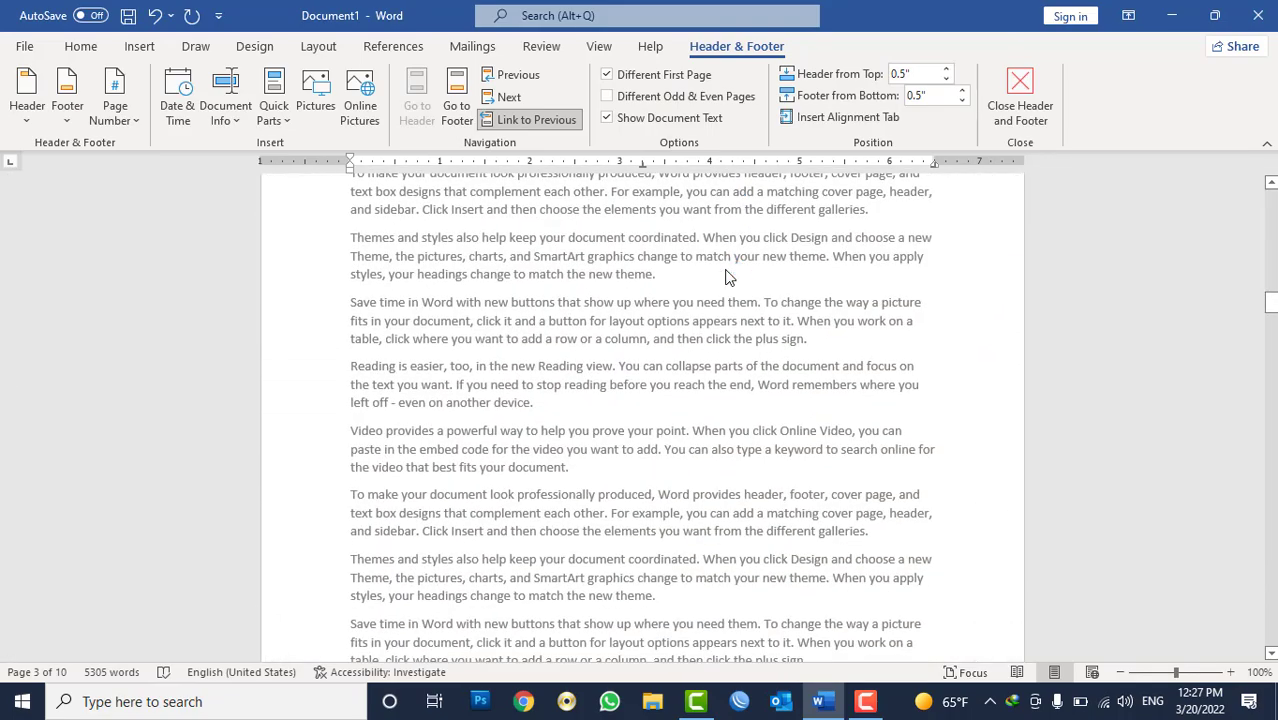
pyautogui.scroll(10, 728, 277)
pyautogui.scroll(-5, 728, 277)
pyautogui.scroll(-5, 728, 277)
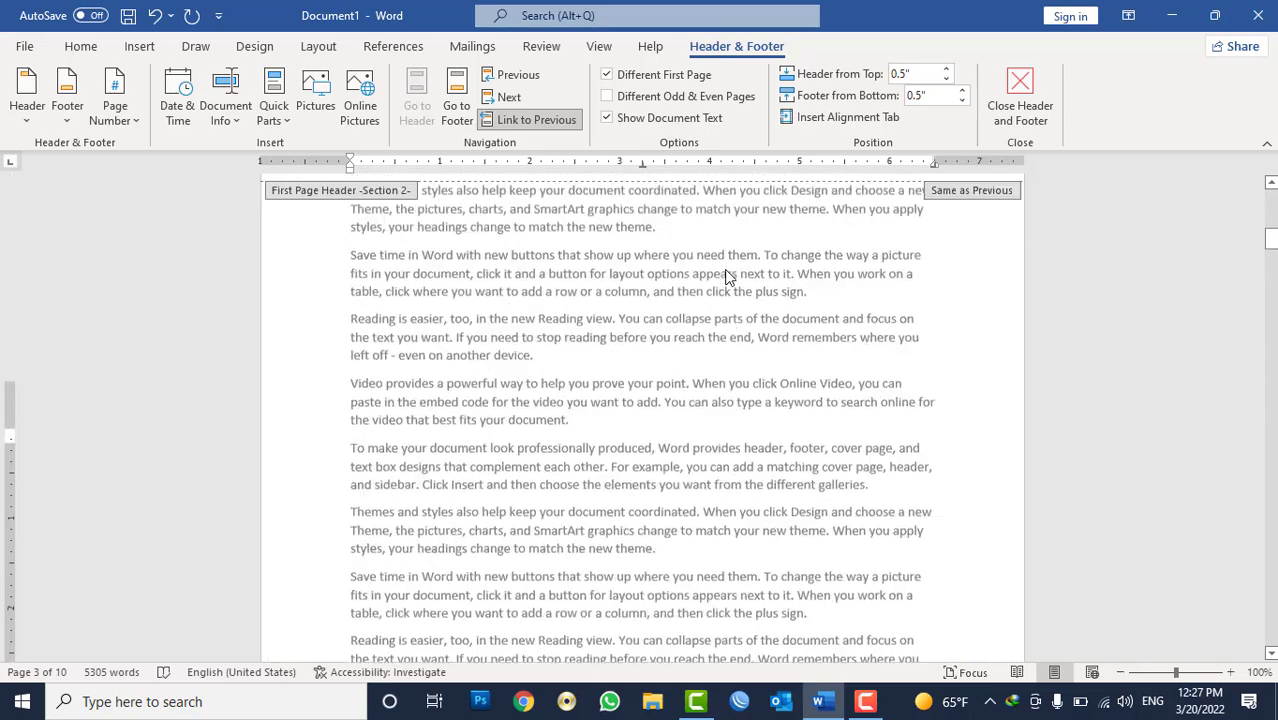
pyautogui.scroll(3, 728, 277)
pyautogui.scroll(4, 728, 277)
pyautogui.scroll(4, 727, 270)
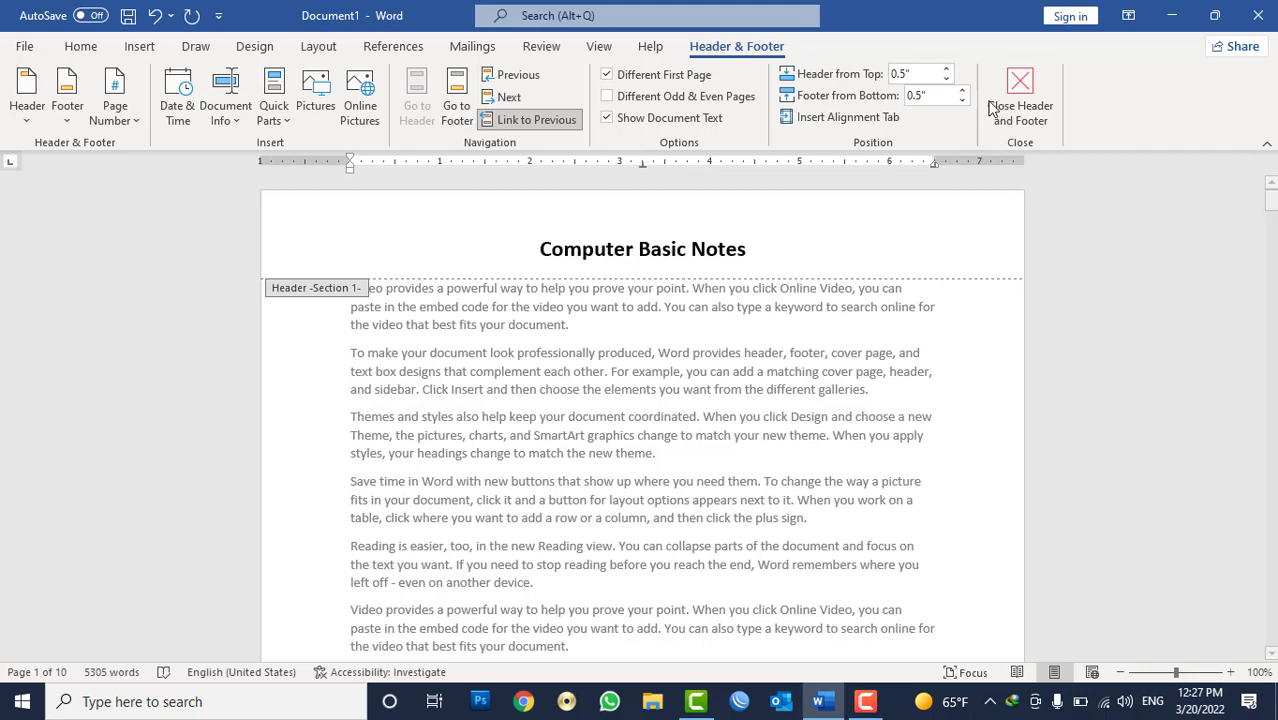
pyautogui.click(1020, 100)
pyautogui.hotkey('alt', 'F4')
# Step: Discard the old document's changes, start a new document and generate sample paragraphs with =rand()
pyautogui.press('Return')
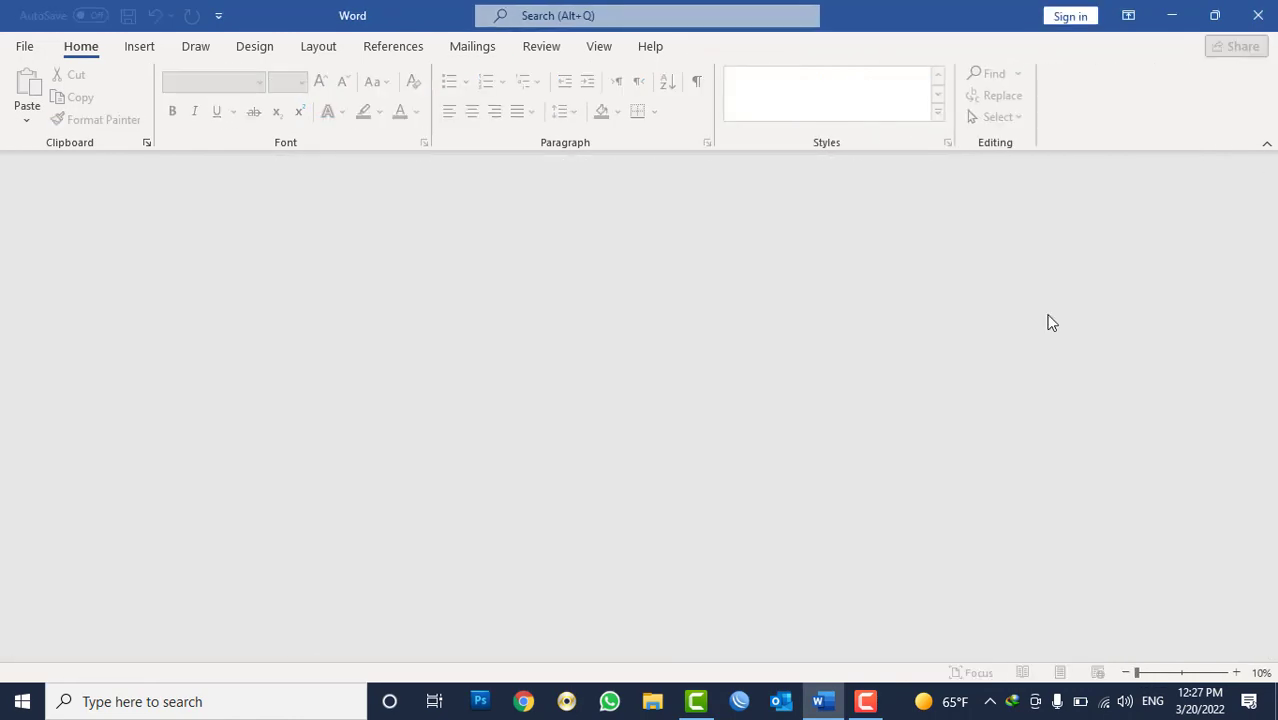
pyautogui.hotkey('ctrl', 'n')
pyautogui.write('=rnad(')
pyautogui.press('BackSpace')
pyautogui.press('BackSpace')
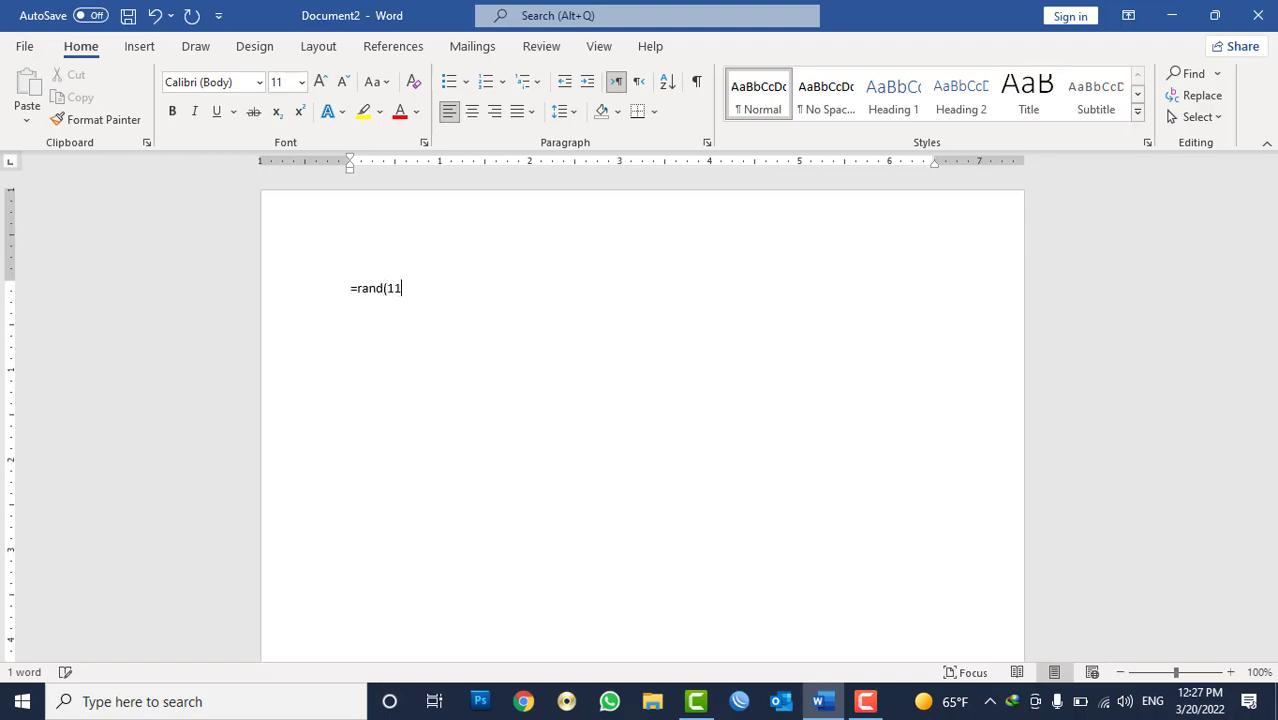
pyautogui.write(')')
pyautogui.press('Return')
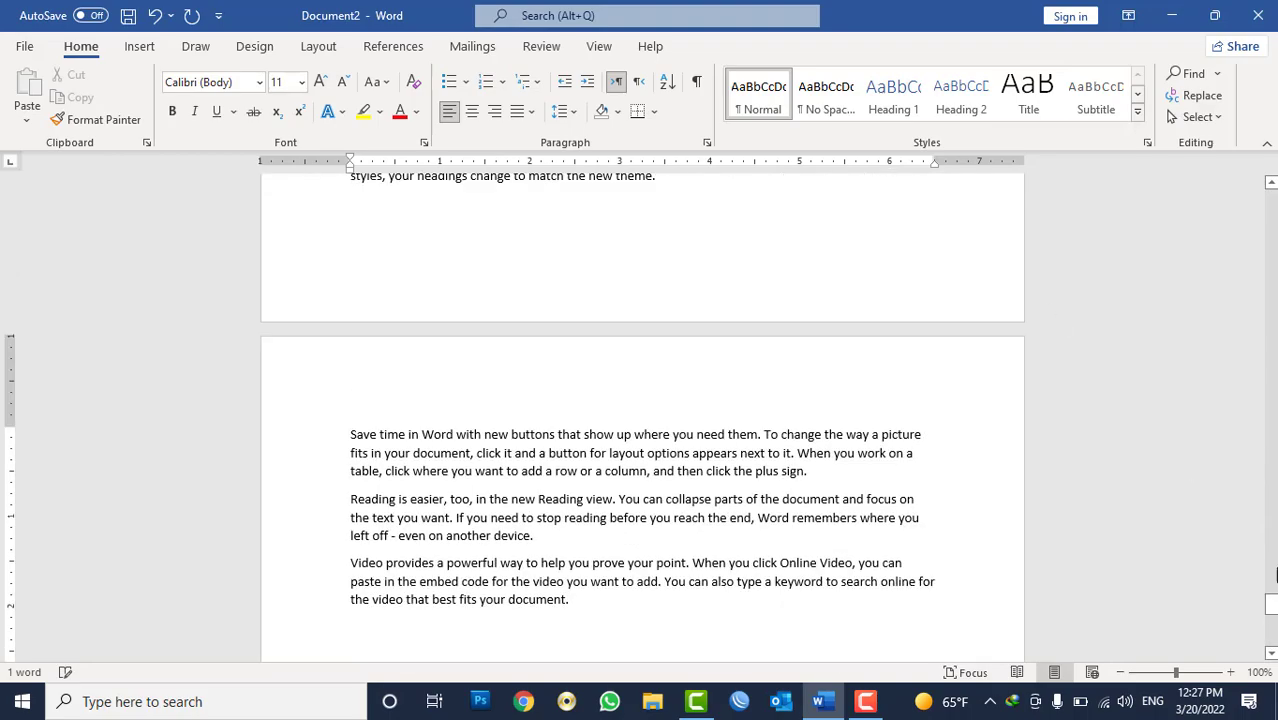
pyautogui.moveTo(1271, 604); pyautogui.dragTo(1271, 192)
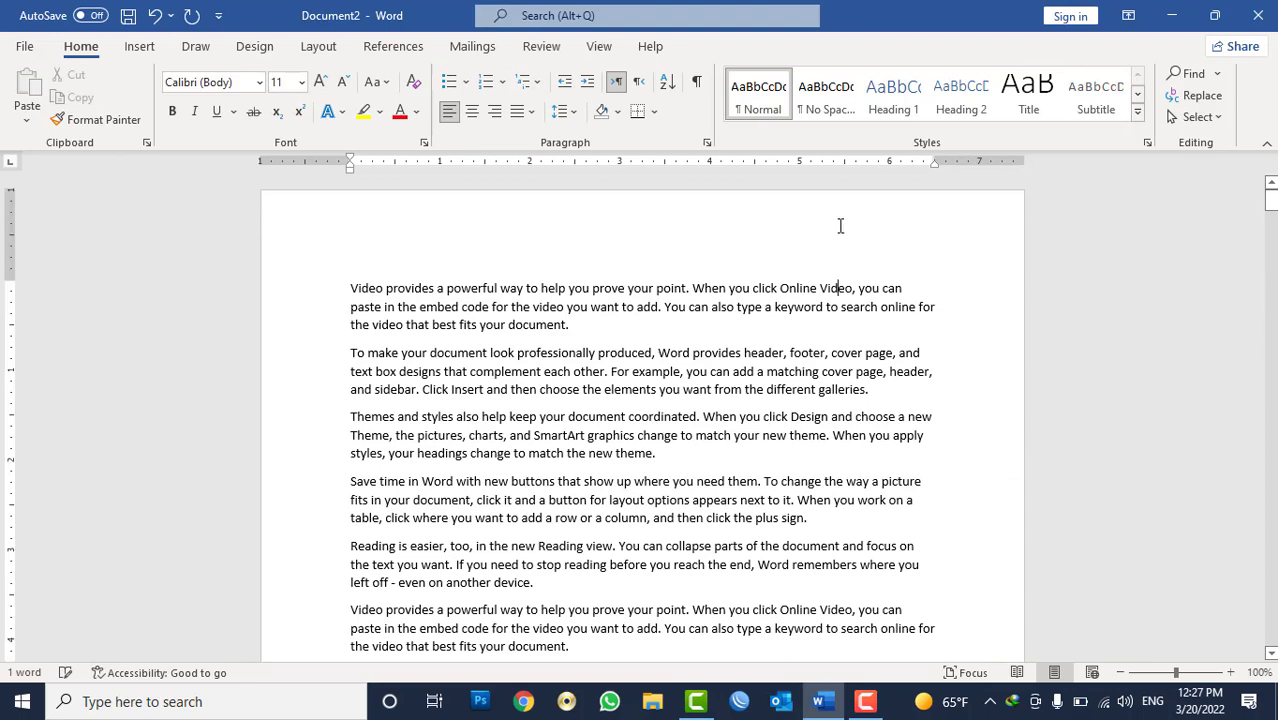
# Step: Type 'Welcome to afghanistan' into the page header
pyautogui.doubleClick(840, 226)
pyautogui.write('W')
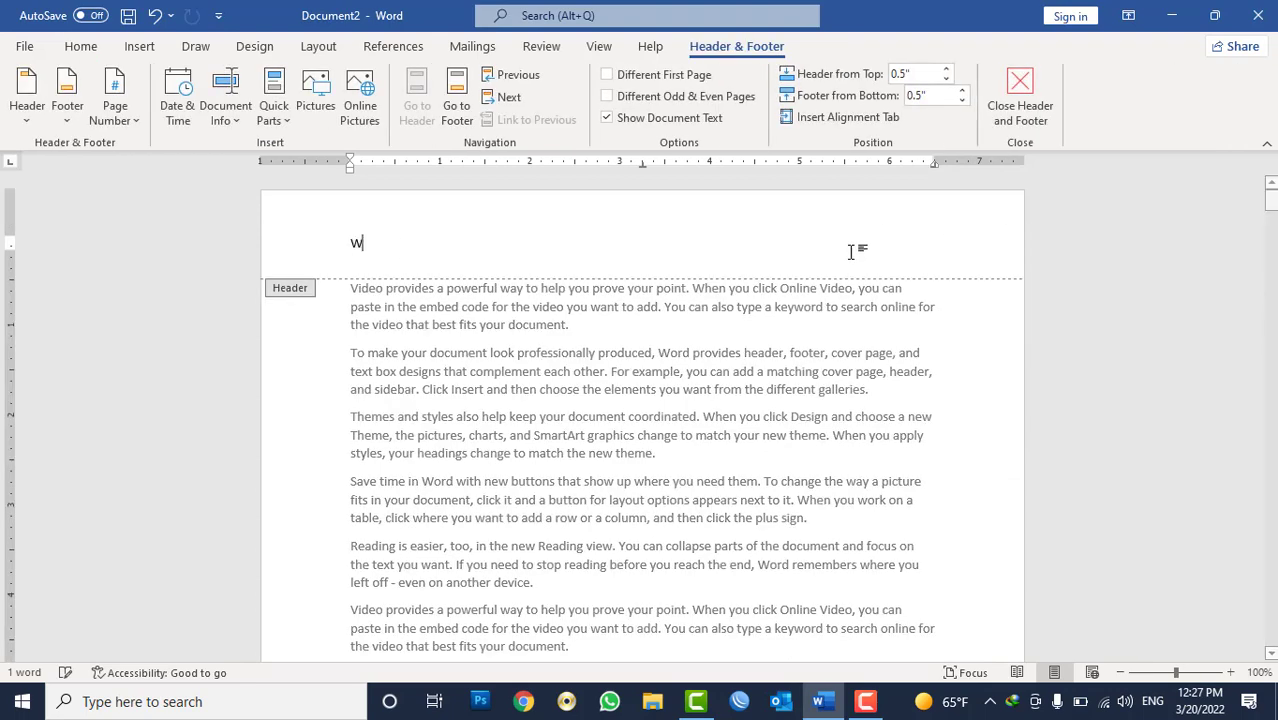
pyautogui.write('elcome to afhghanist')
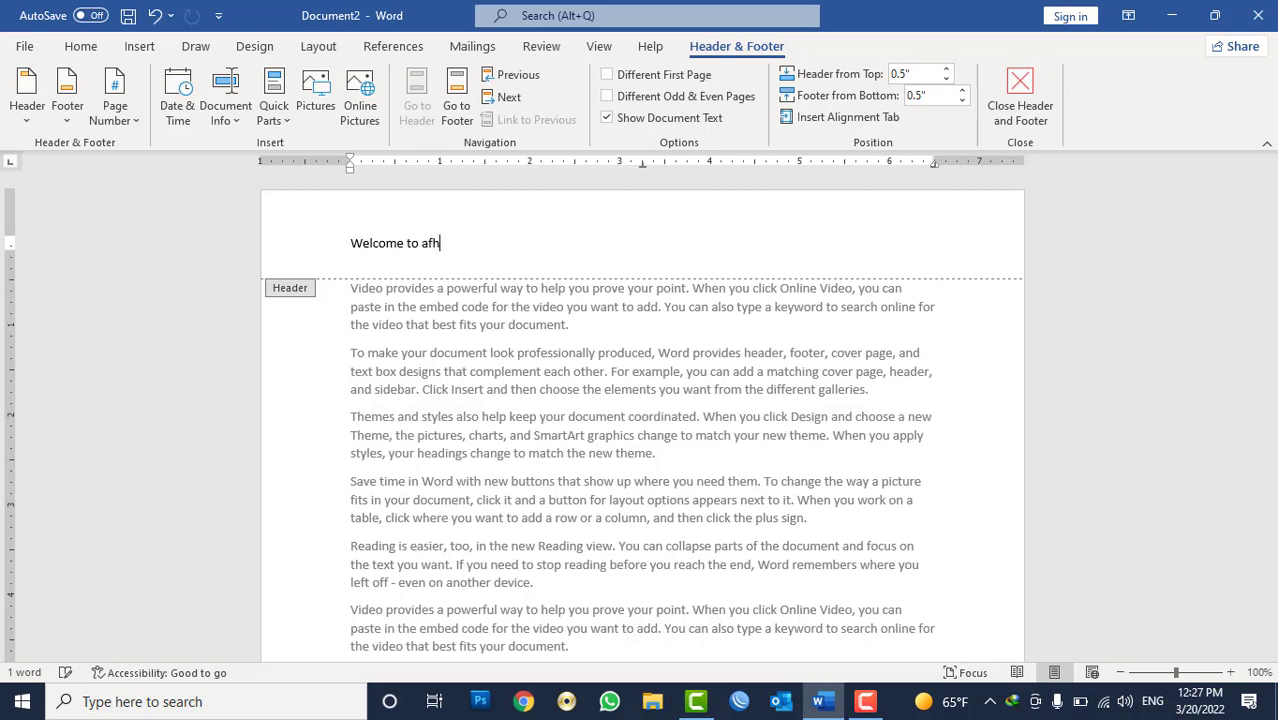
pyautogui.press('BackSpace')
pyautogui.write('ghanistan')
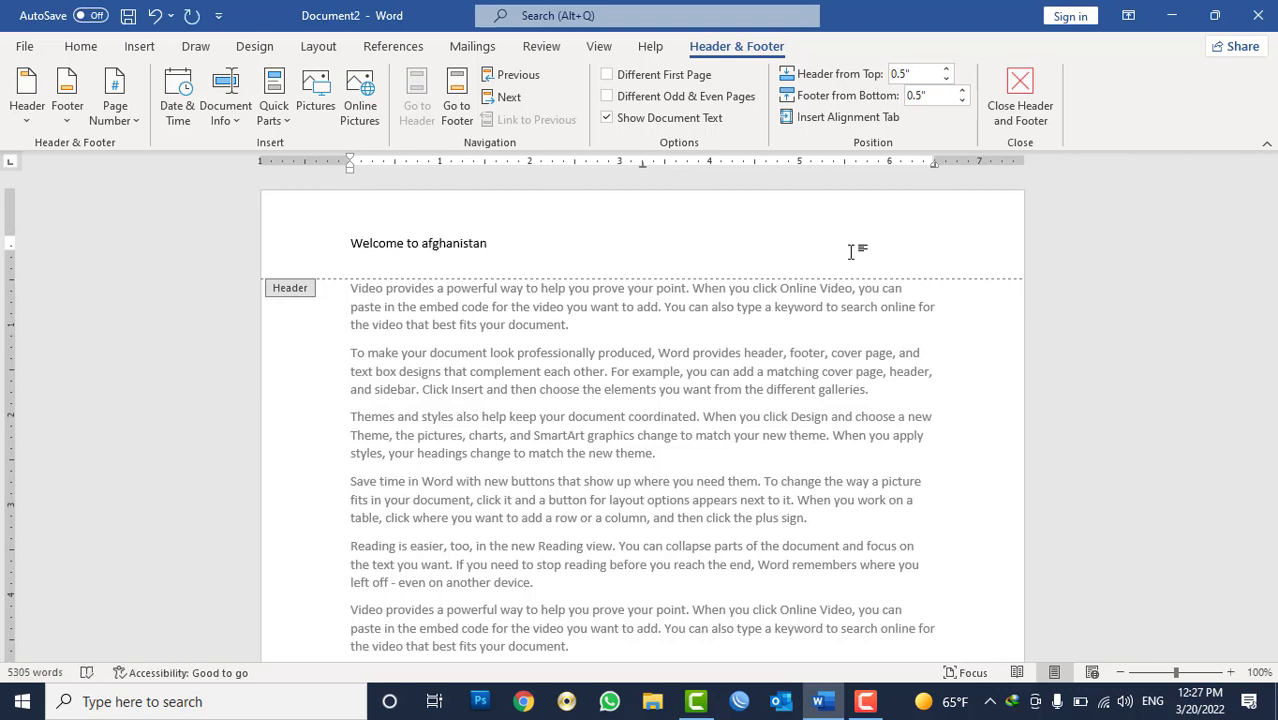
# Step: Make the header text centred, bold and larger, and correct the spelling to Afghanistan
pyautogui.hotkey('ctrl', 'a')
pyautogui.hotkey('ctrl', 'e')
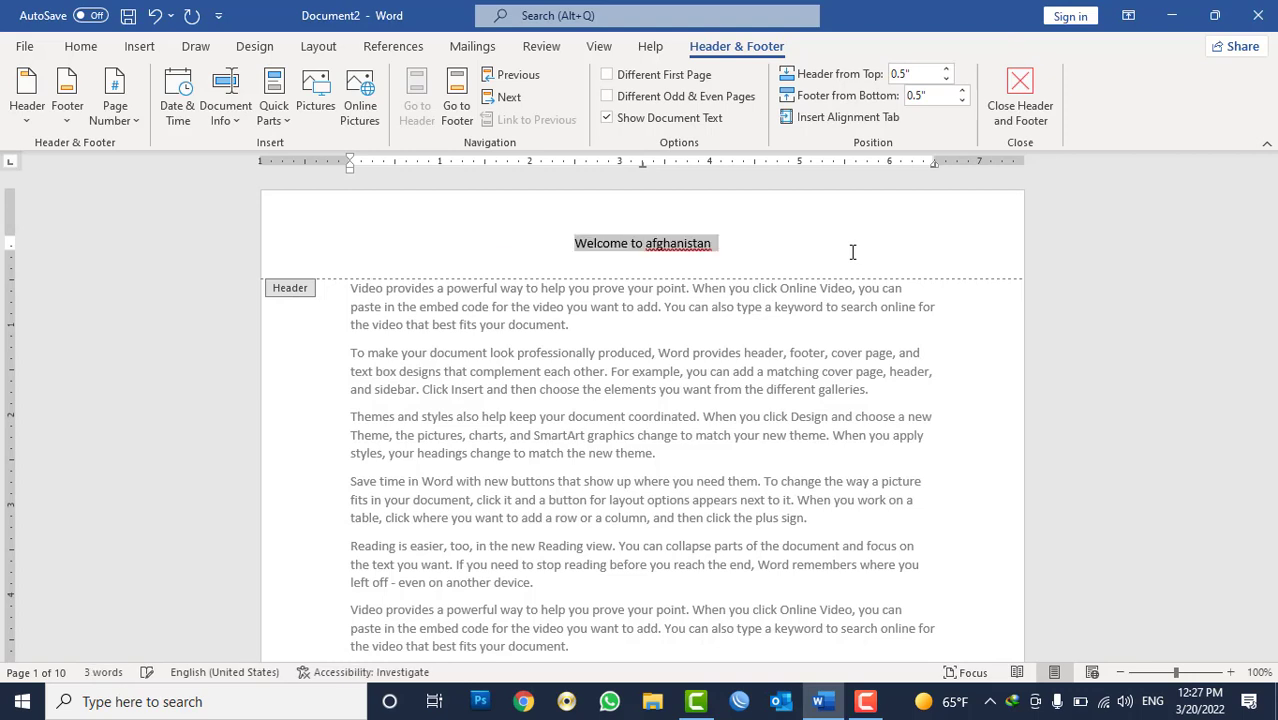
pyautogui.hotkey('ctrl', 'b')
pyautogui.hotkey('ctrl', 'shift', '.')
pyautogui.hotkey('ctrl', 'shift', '.')
pyautogui.hotkey('ctrl', 'shift', '.')
pyautogui.hotkey('ctrl', 'shift', '.')
pyautogui.hotkey('ctrl', 'shift', '.')
pyautogui.hotkey('ctrl', 'shift', '.')
pyautogui.hotkey('ctrl', 'shift', '.')
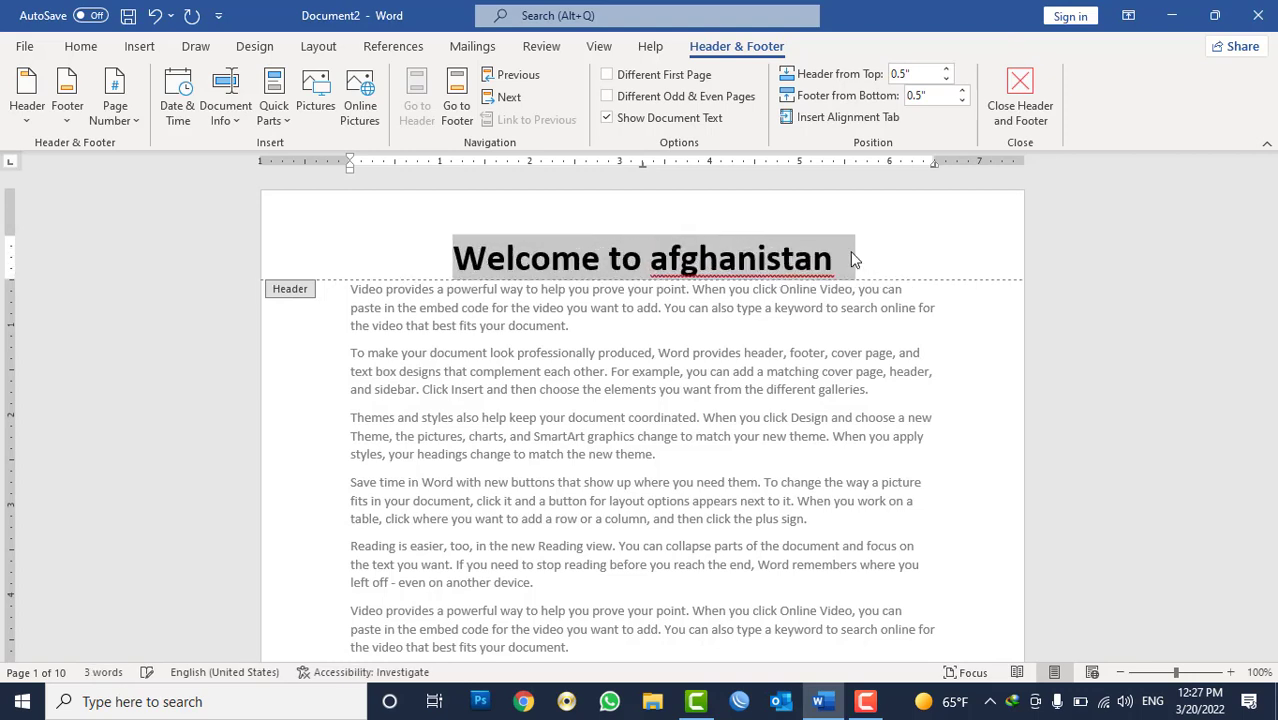
pyautogui.click(805, 261)
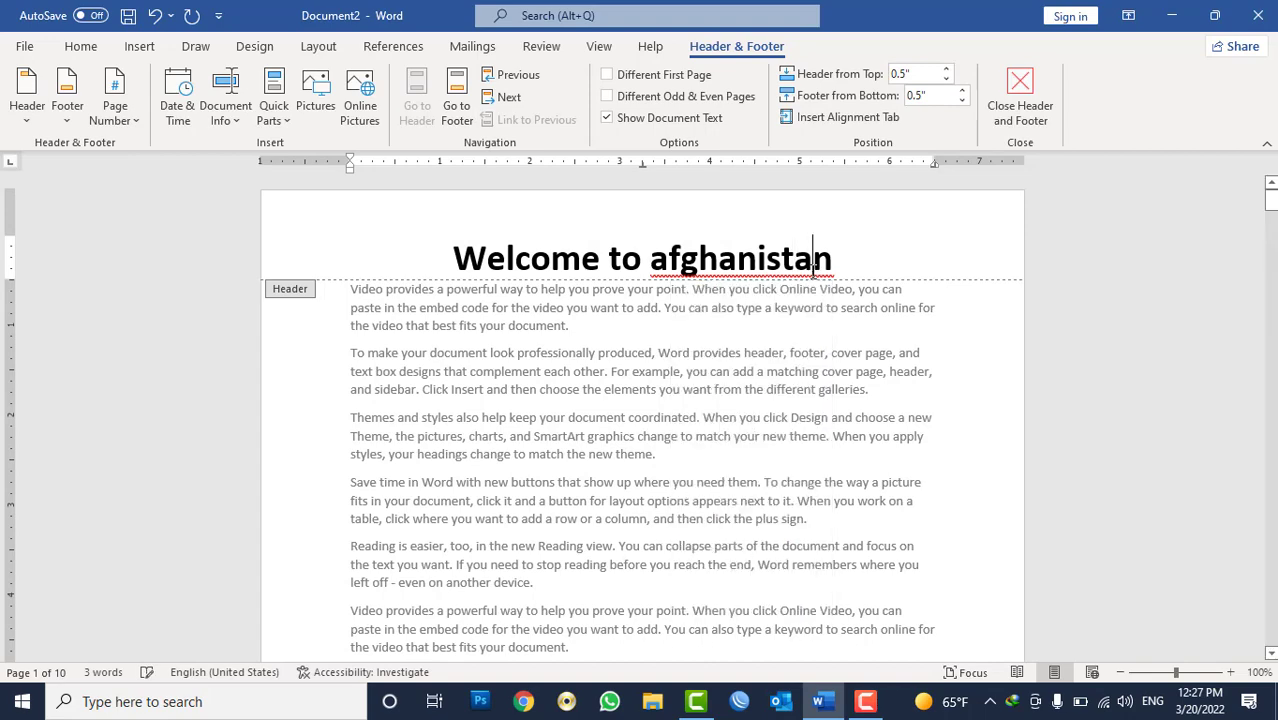
pyautogui.rightClick(812, 260)
pyautogui.click(745, 294)
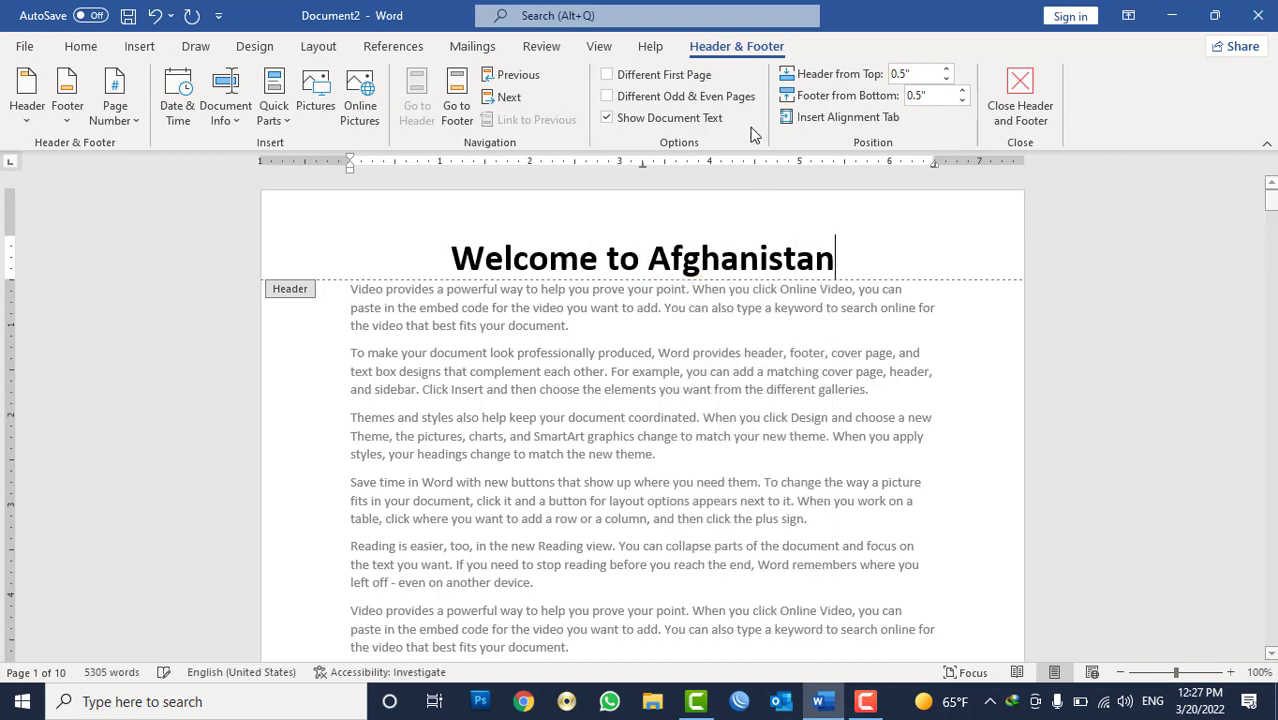
pyautogui.click(662, 80)
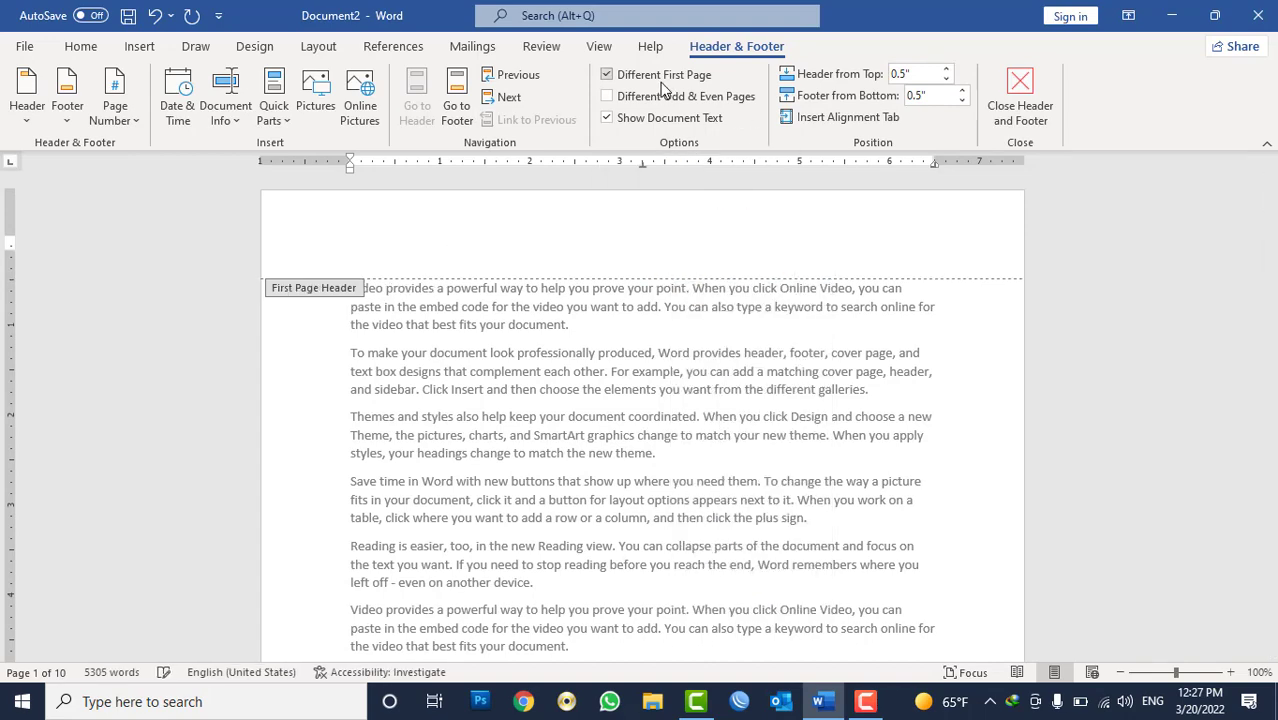
pyautogui.scroll(-5, 580, 318)
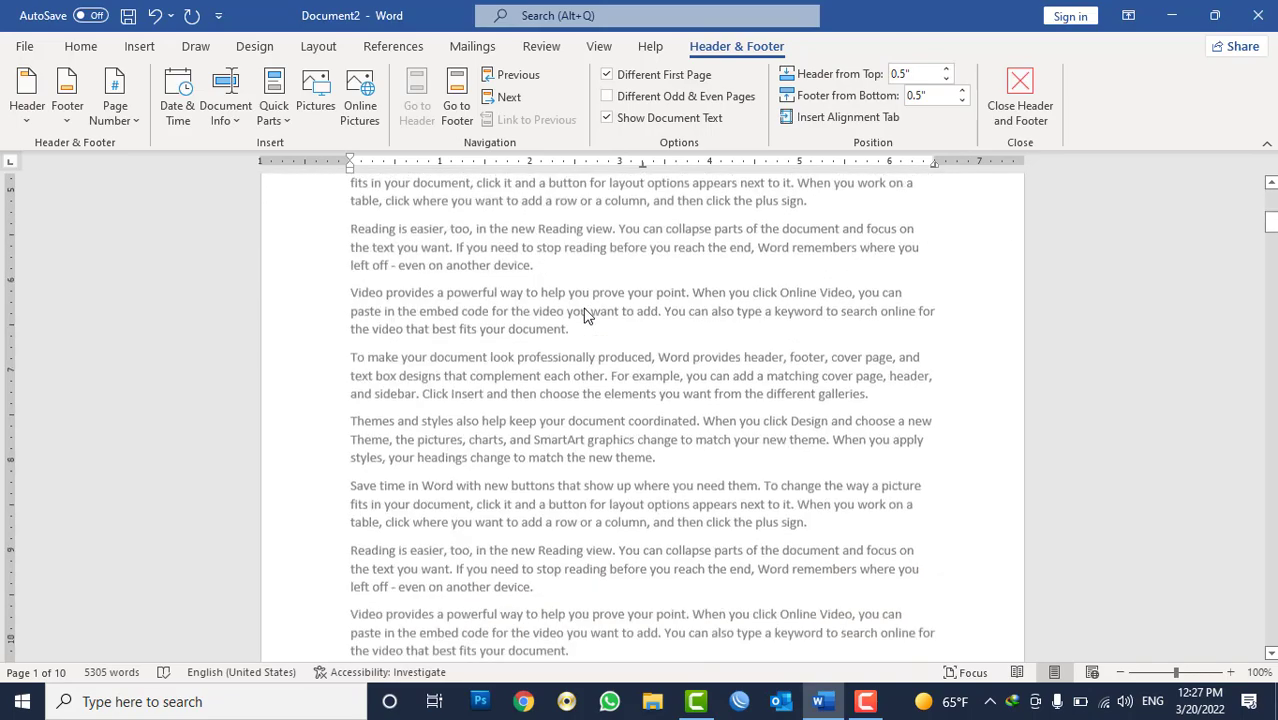
pyautogui.scroll(-10, 582, 318)
pyautogui.scroll(-4, 588, 318)
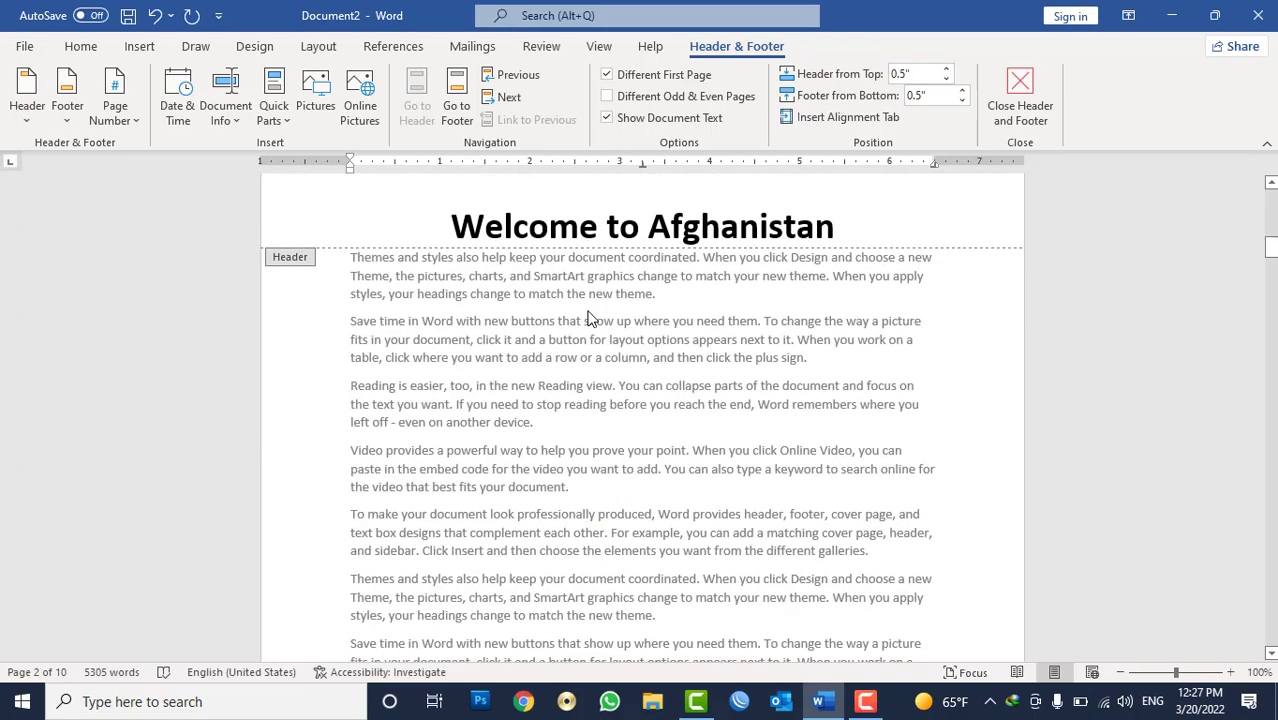
pyautogui.scroll(-3, 588, 318)
pyautogui.scroll(-3, 590, 315)
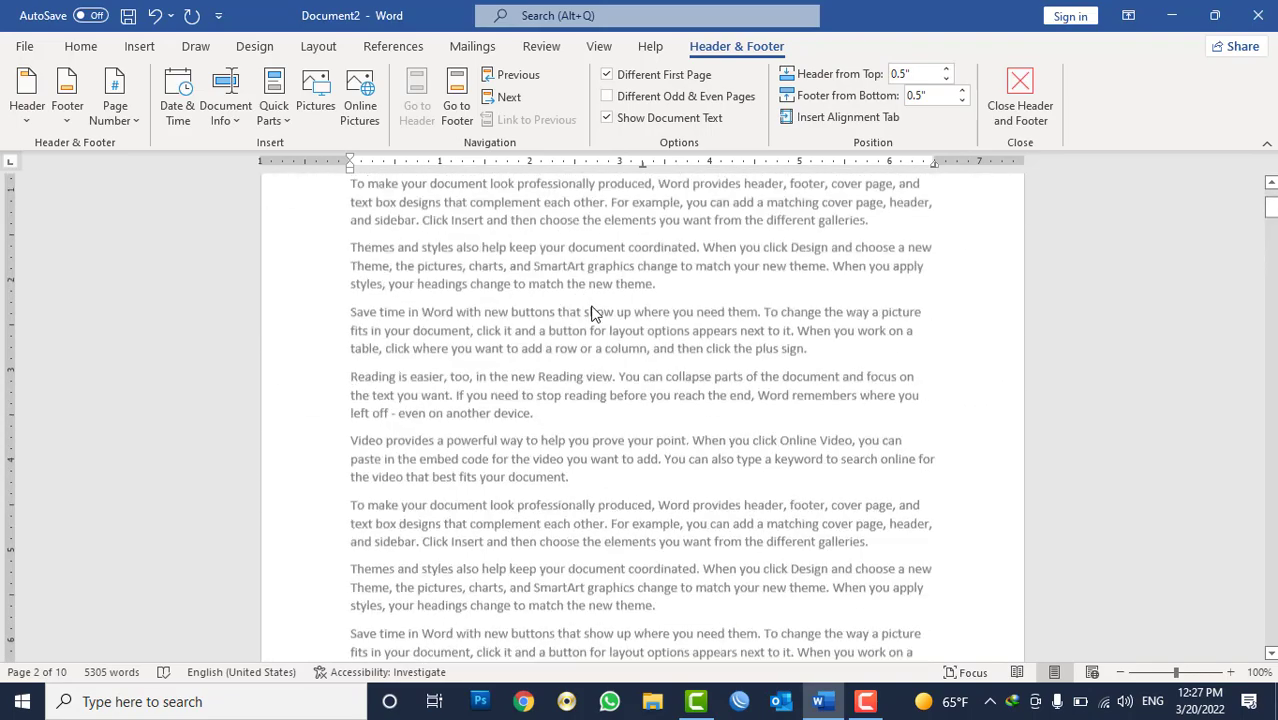
pyautogui.scroll(-3, 593, 312)
pyautogui.scroll(1, 593, 312)
pyautogui.scroll(-5, 595, 305)
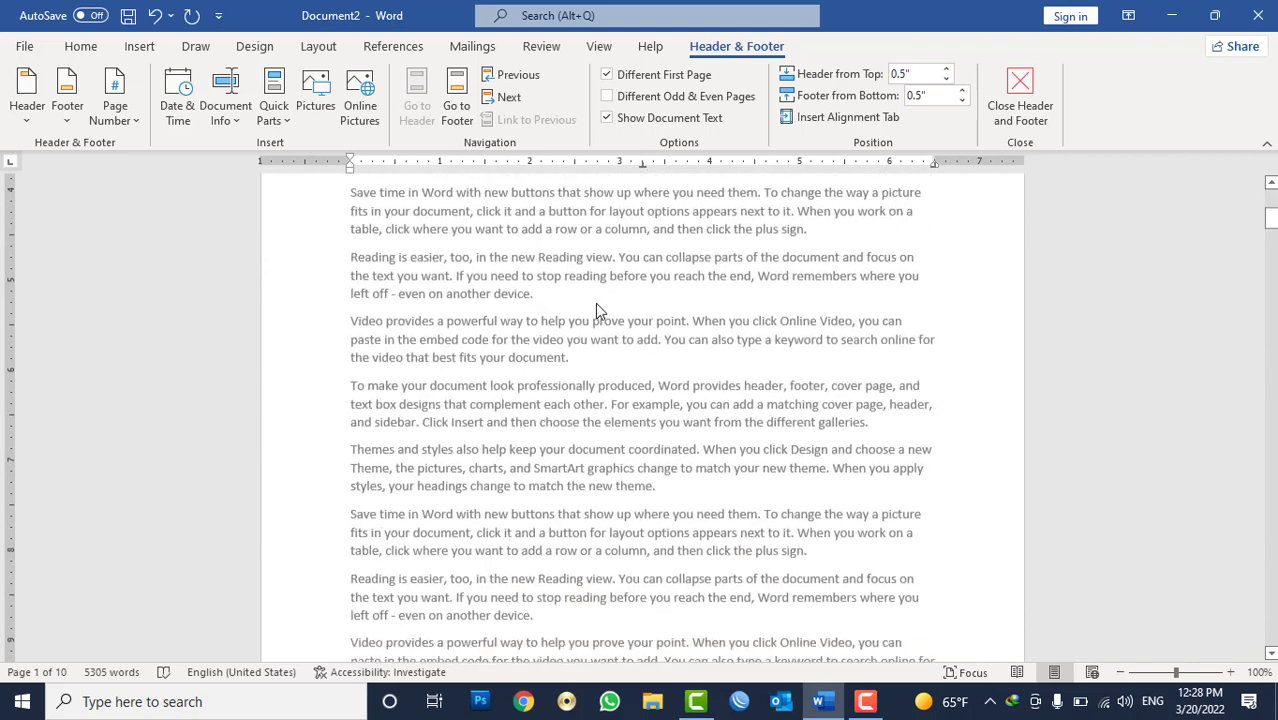
pyautogui.scroll(-5, 594, 313)
pyautogui.scroll(-4, 594, 300)
pyautogui.tripleClick(594, 227)
pyautogui.hotkey('ctrl', 'c')
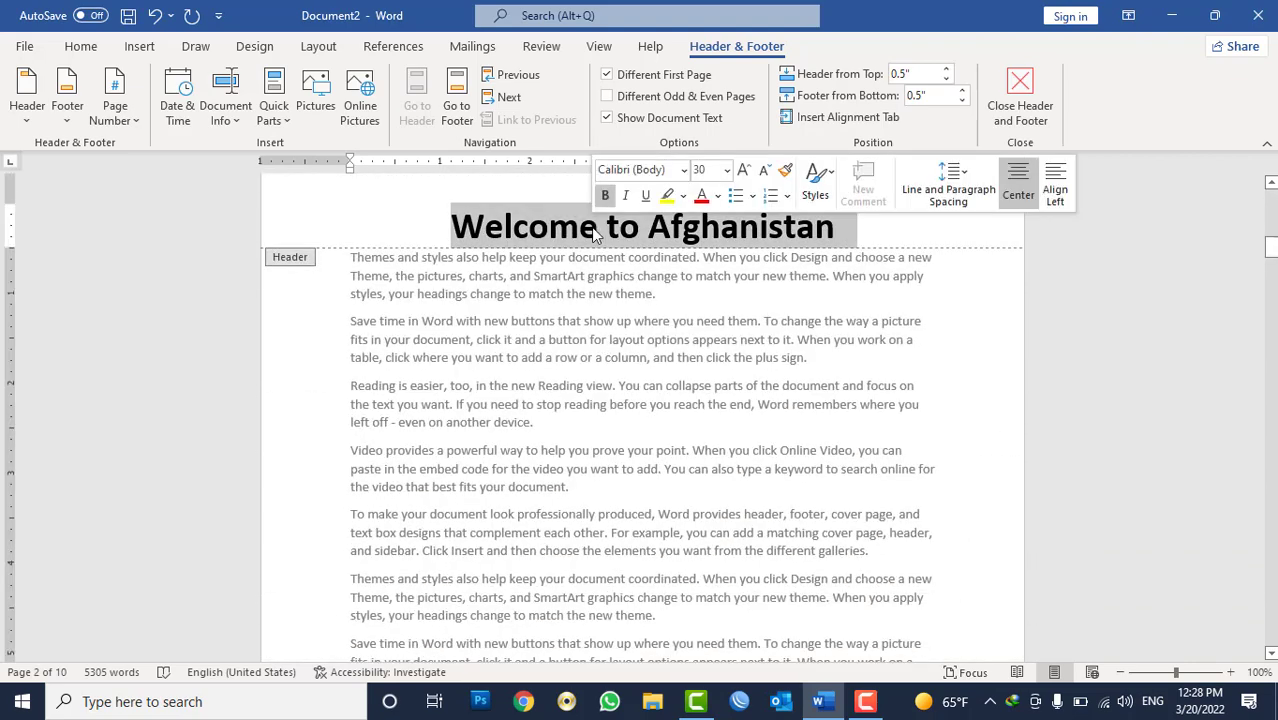
pyautogui.press('Delete')
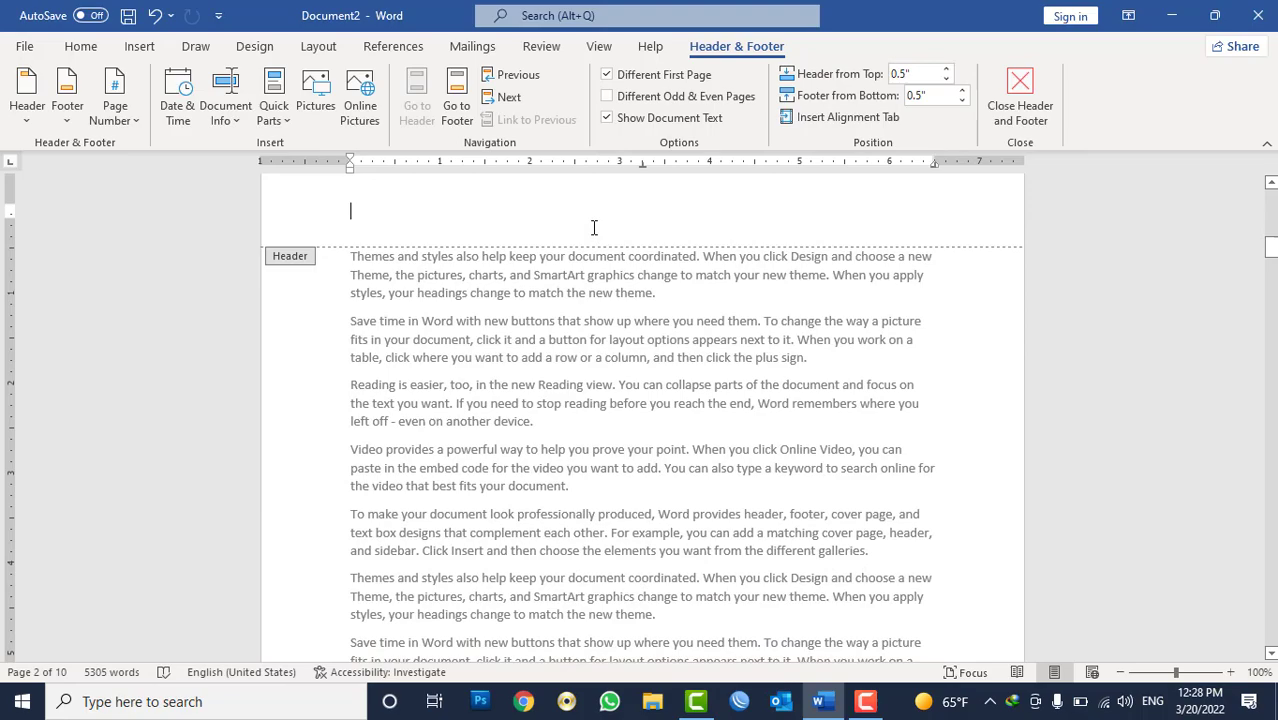
pyautogui.scroll(5, 593, 228)
pyautogui.scroll(5, 591, 227)
pyautogui.scroll(2, 598, 222)
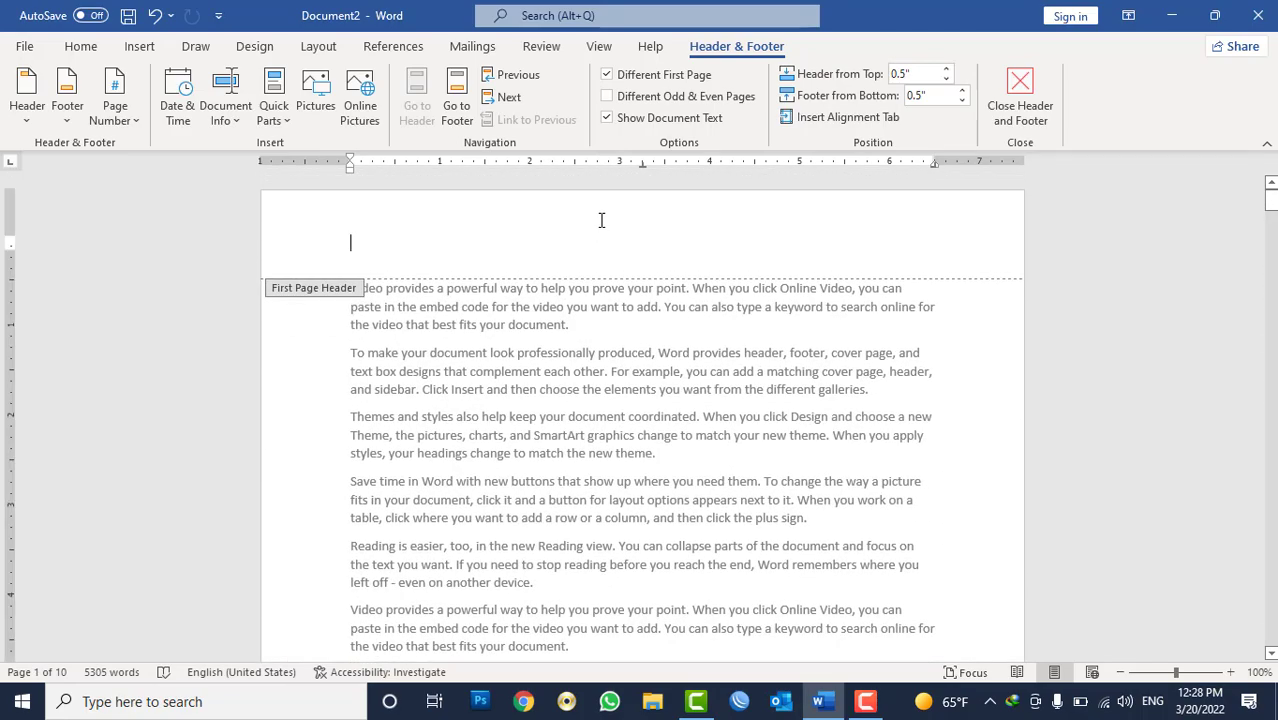
pyautogui.hotkey('ctrl', 'v')
pyautogui.scroll(-5, 652, 303)
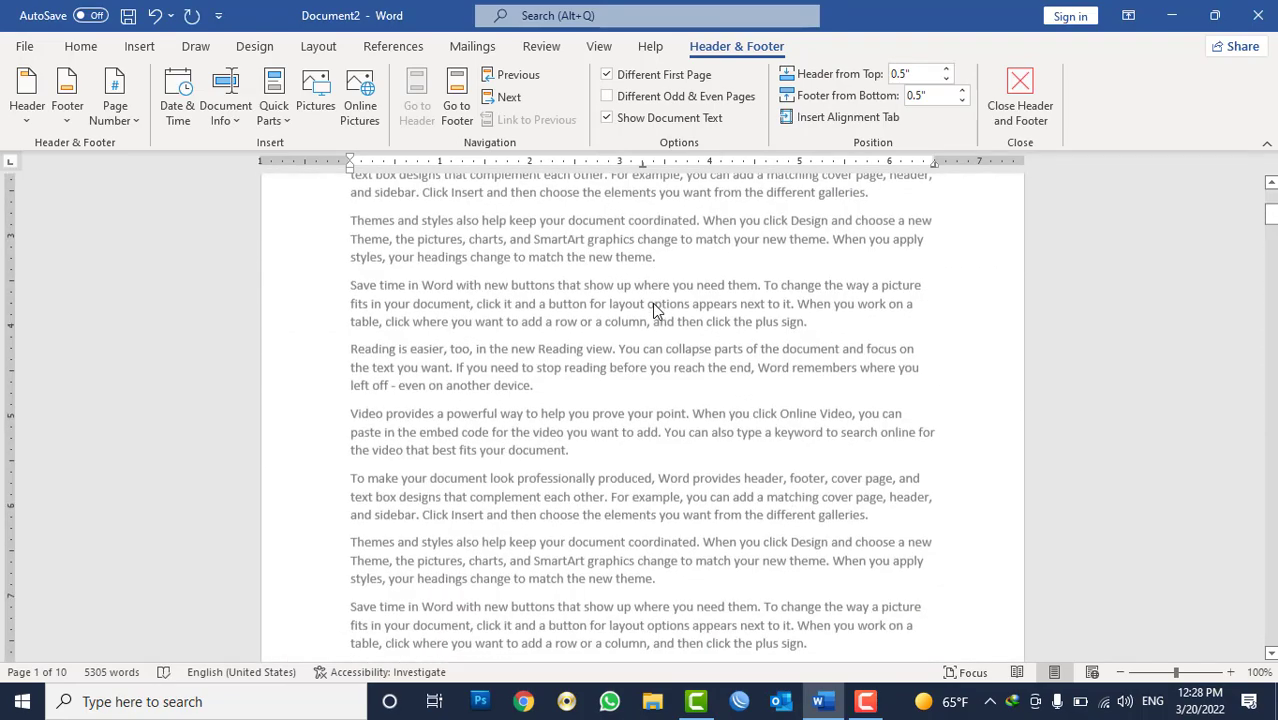
pyautogui.scroll(-5, 661, 305)
pyautogui.scroll(-5, 661, 308)
pyautogui.scroll(-5, 670, 303)
pyautogui.scroll(-5, 672, 298)
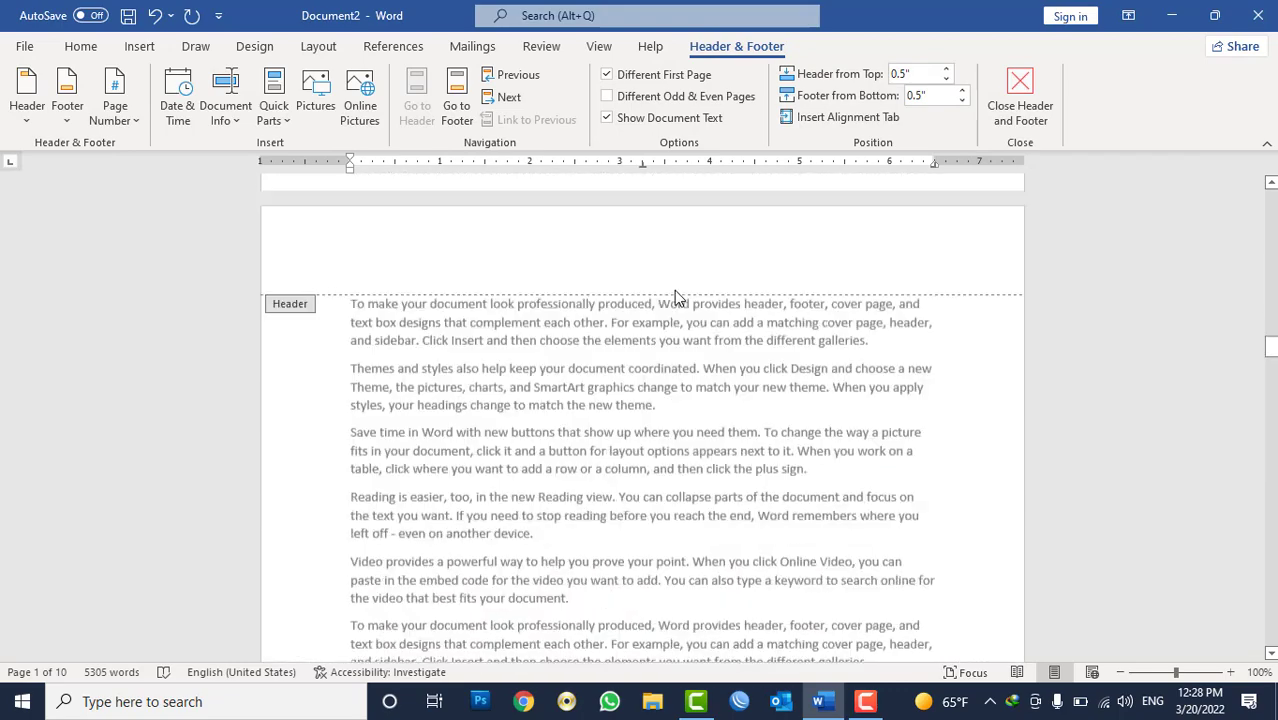
pyautogui.scroll(3, 674, 290)
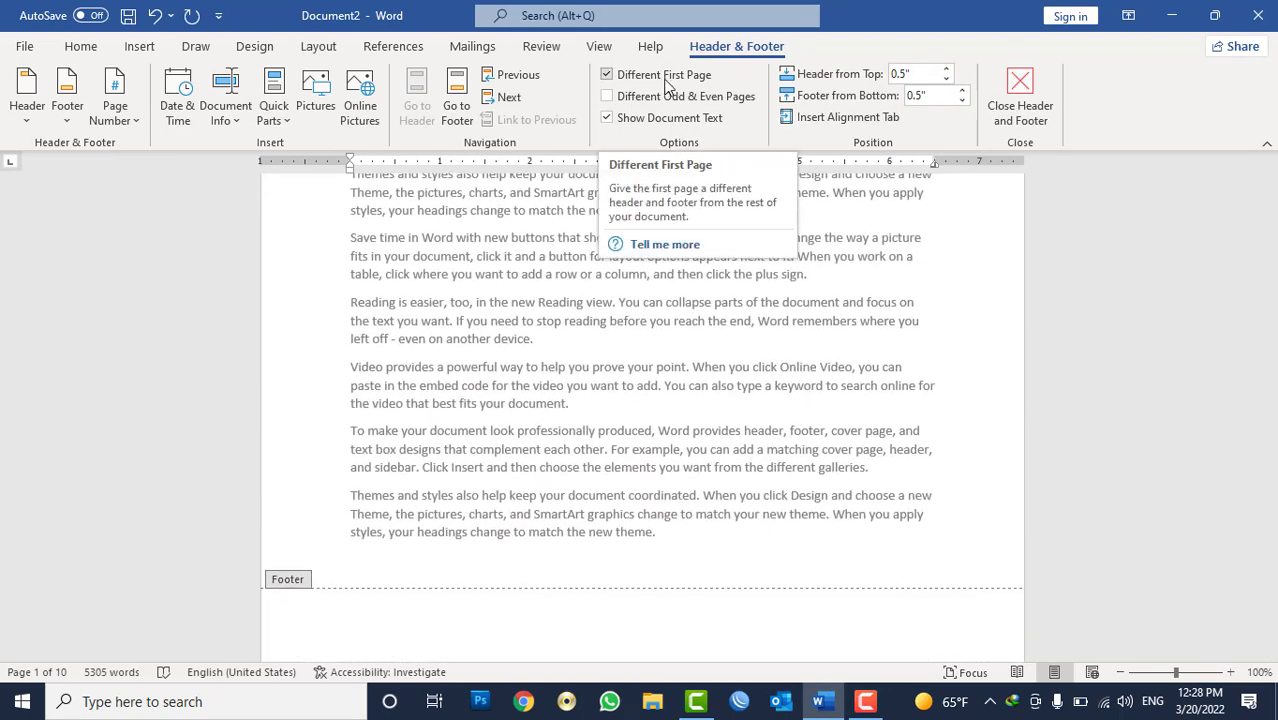
pyautogui.click(669, 80)
pyautogui.scroll(-5, 703, 293)
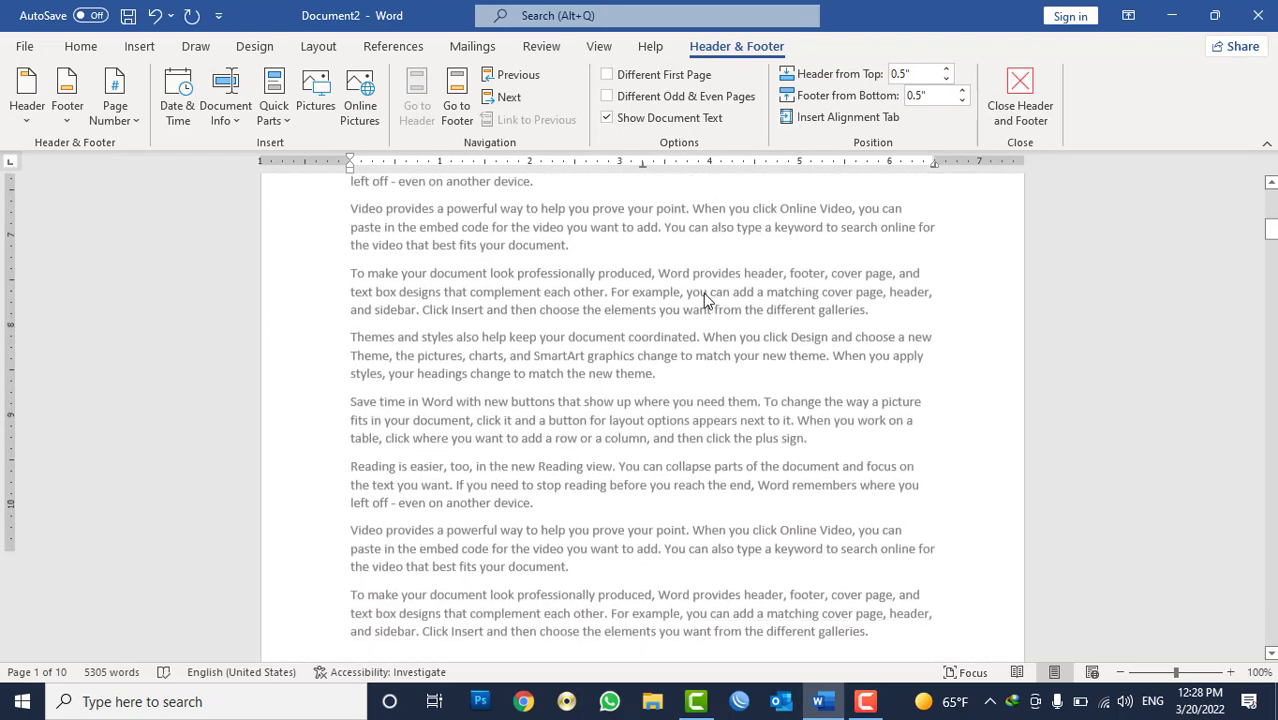
pyautogui.scroll(-5, 706, 295)
pyautogui.scroll(-5, 708, 295)
pyautogui.scroll(-5, 710, 289)
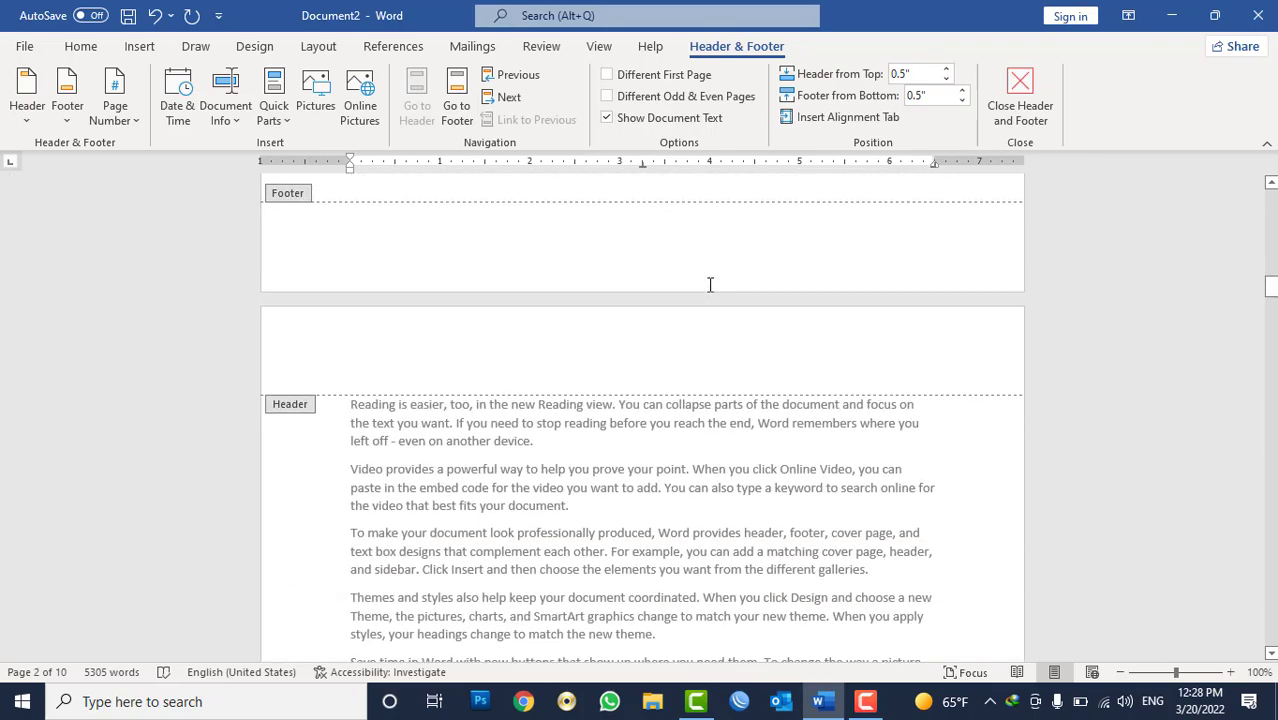
pyautogui.scroll(1, 715, 281)
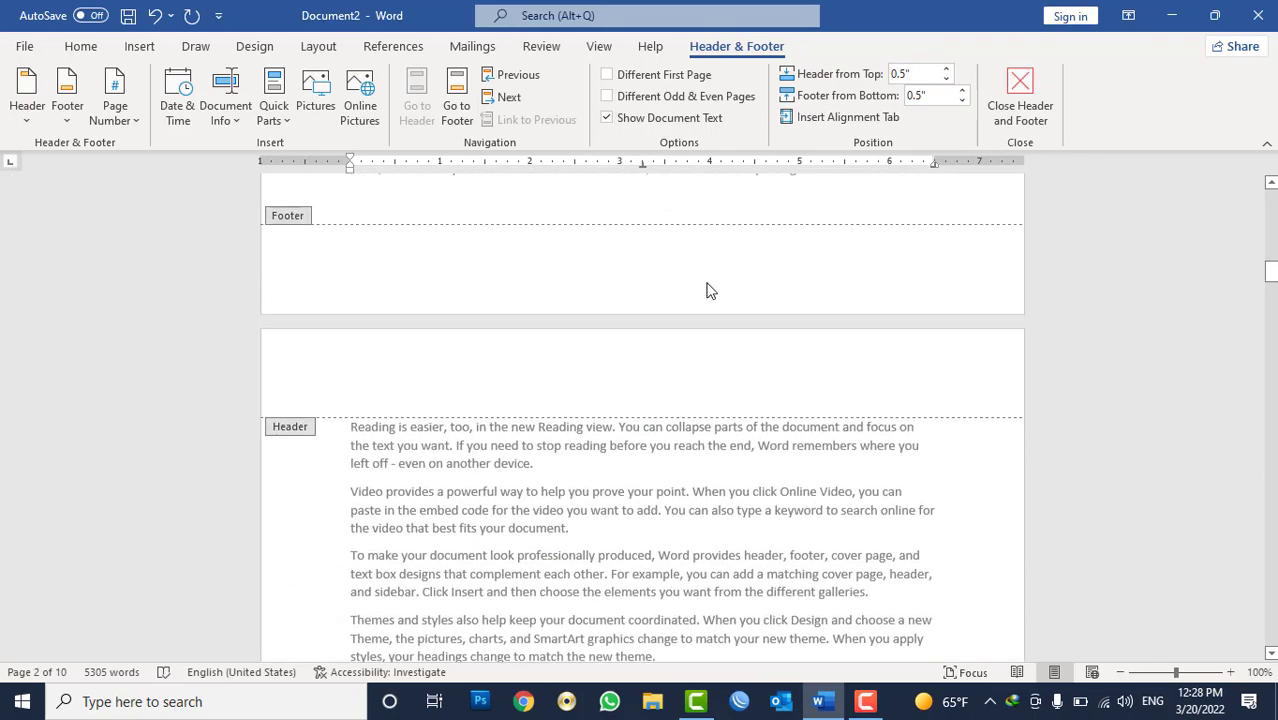
pyautogui.scroll(5, 712, 285)
pyautogui.scroll(5, 710, 288)
pyautogui.scroll(5, 706, 293)
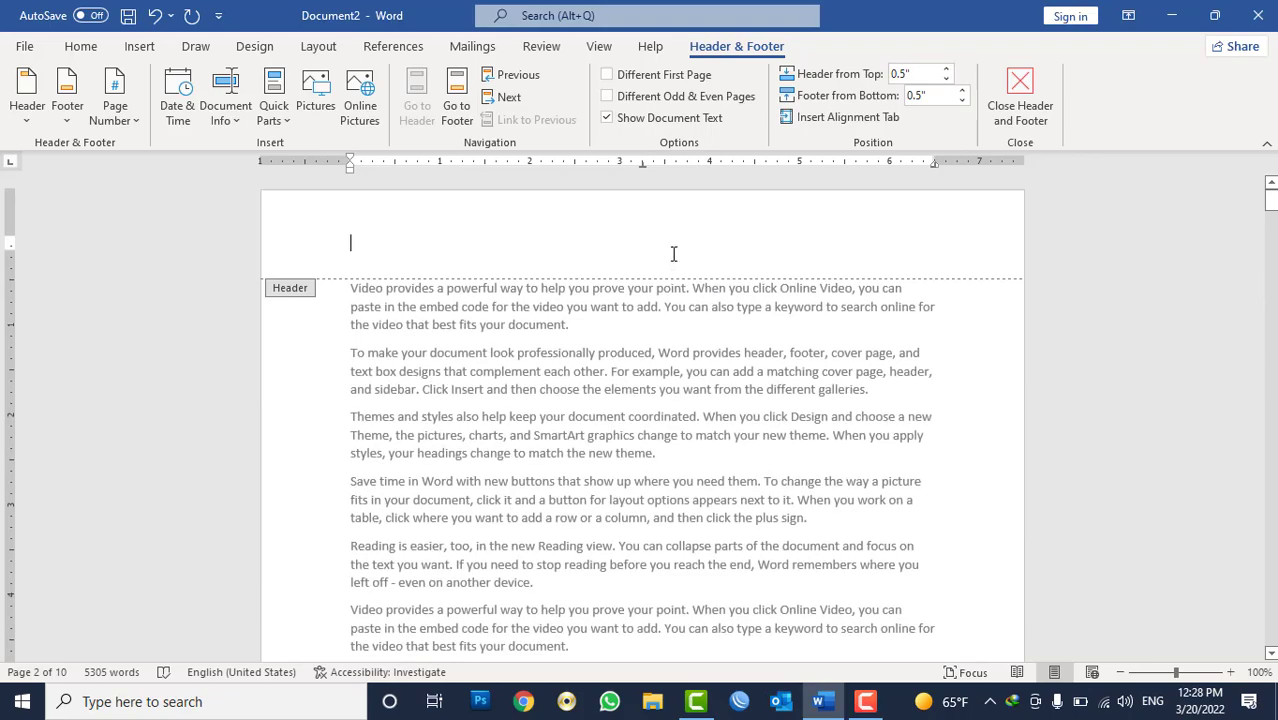
pyautogui.hotkey('ctrl', 'v')
pyautogui.scroll(-5, 680, 280)
pyautogui.scroll(-10, 680, 280)
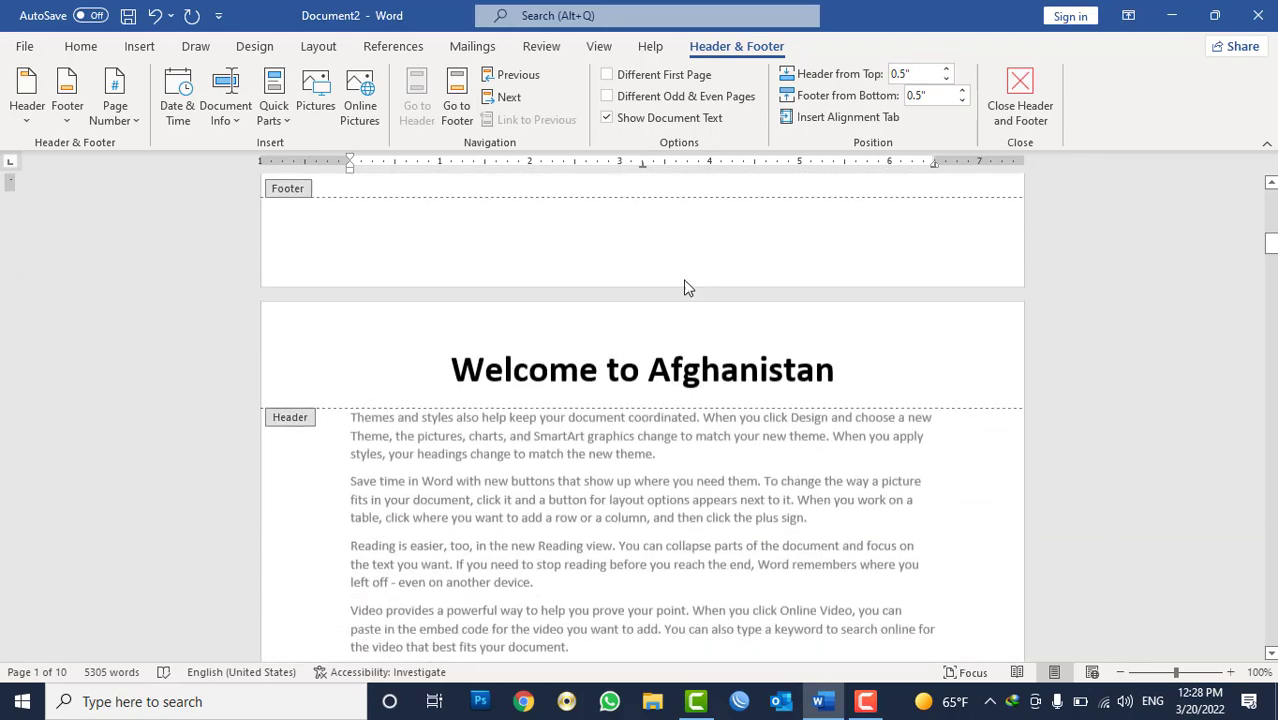
pyautogui.scroll(-10, 684, 282)
pyautogui.scroll(-10, 695, 278)
pyautogui.scroll(-10, 705, 276)
pyautogui.scroll(-10, 706, 276)
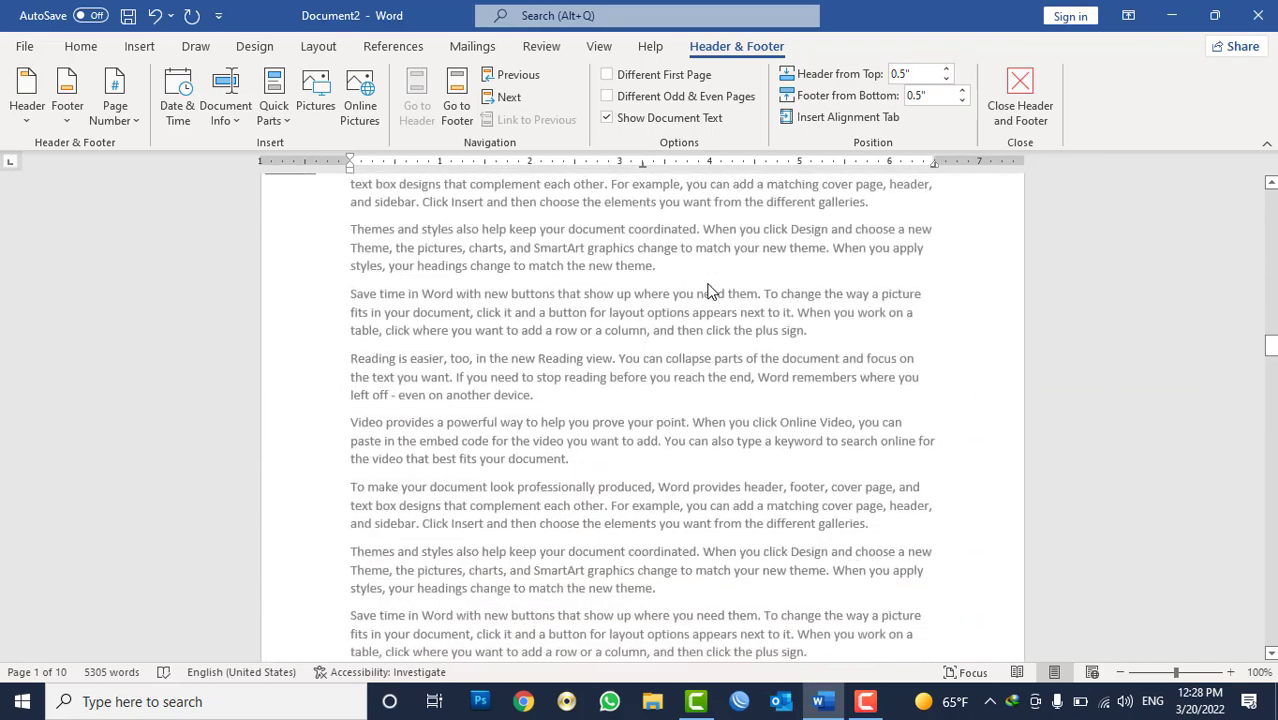
pyautogui.scroll(-5, 710, 288)
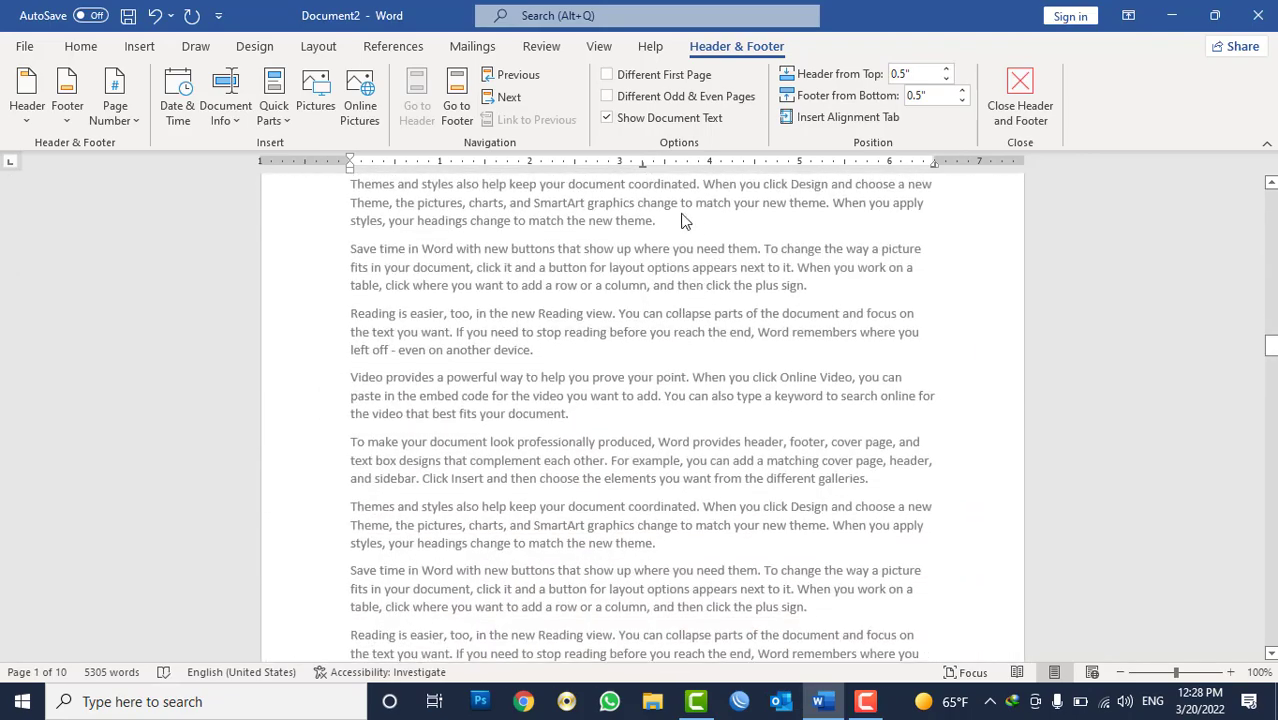
pyautogui.click(645, 99)
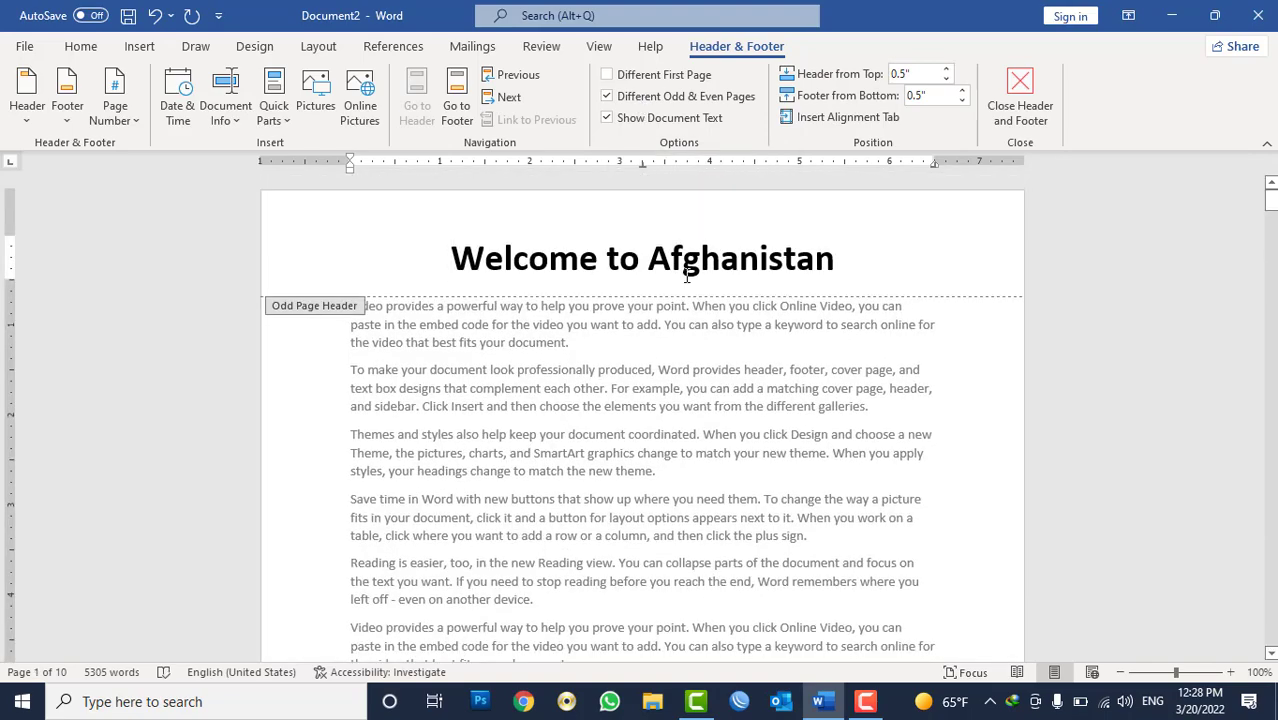
pyautogui.scroll(-5, 687, 276)
pyautogui.scroll(-9, 698, 283)
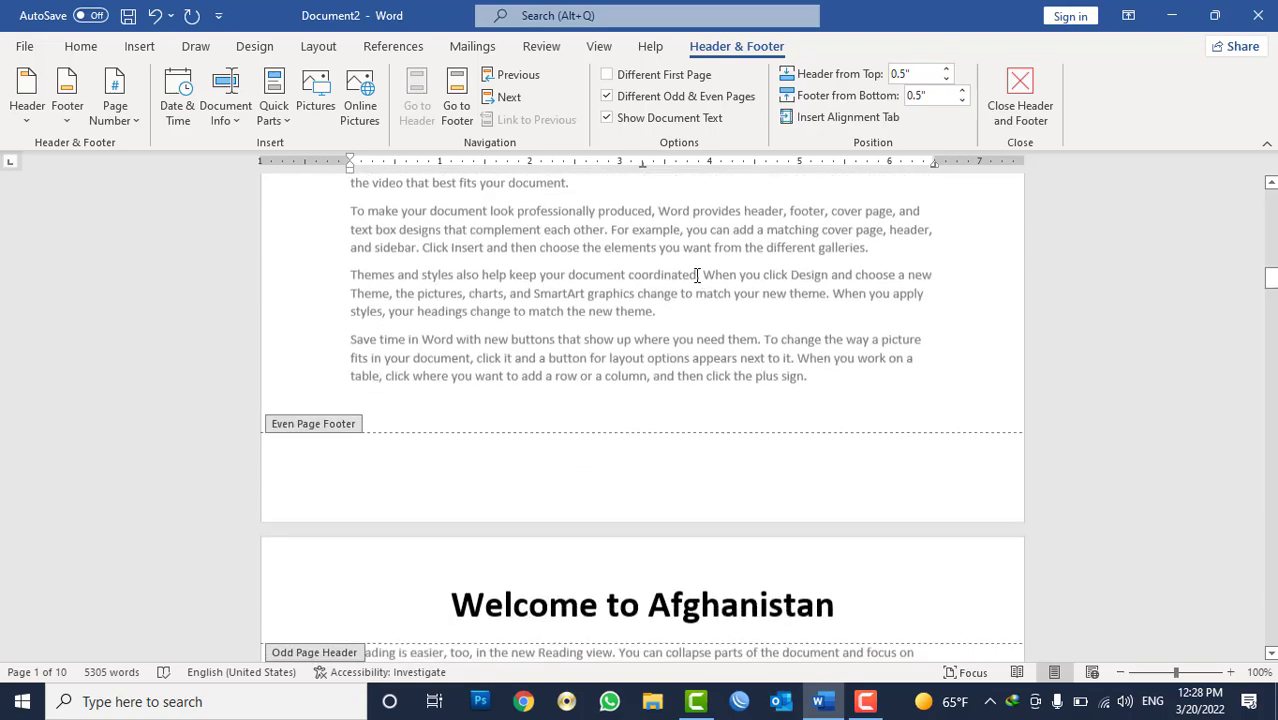
pyautogui.scroll(-9, 700, 280)
pyautogui.scroll(-9, 702, 277)
pyautogui.scroll(-9, 703, 274)
pyautogui.scroll(-4, 703, 274)
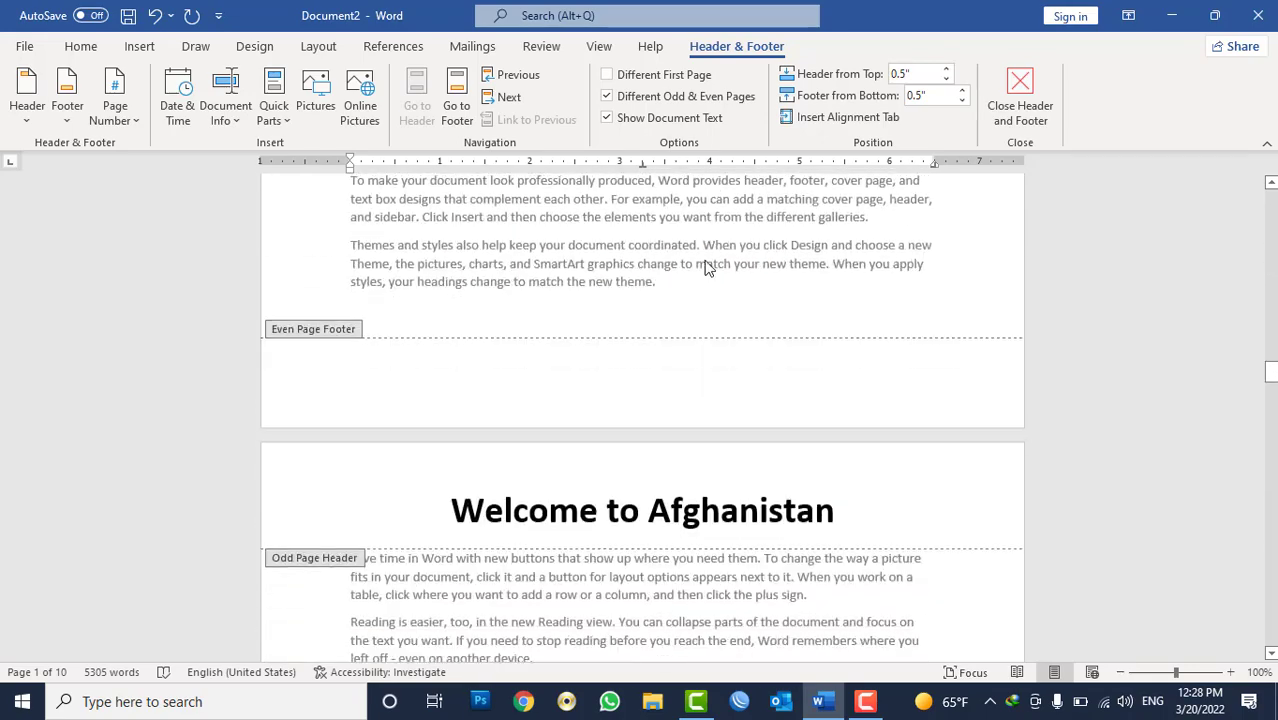
pyautogui.click(688, 97)
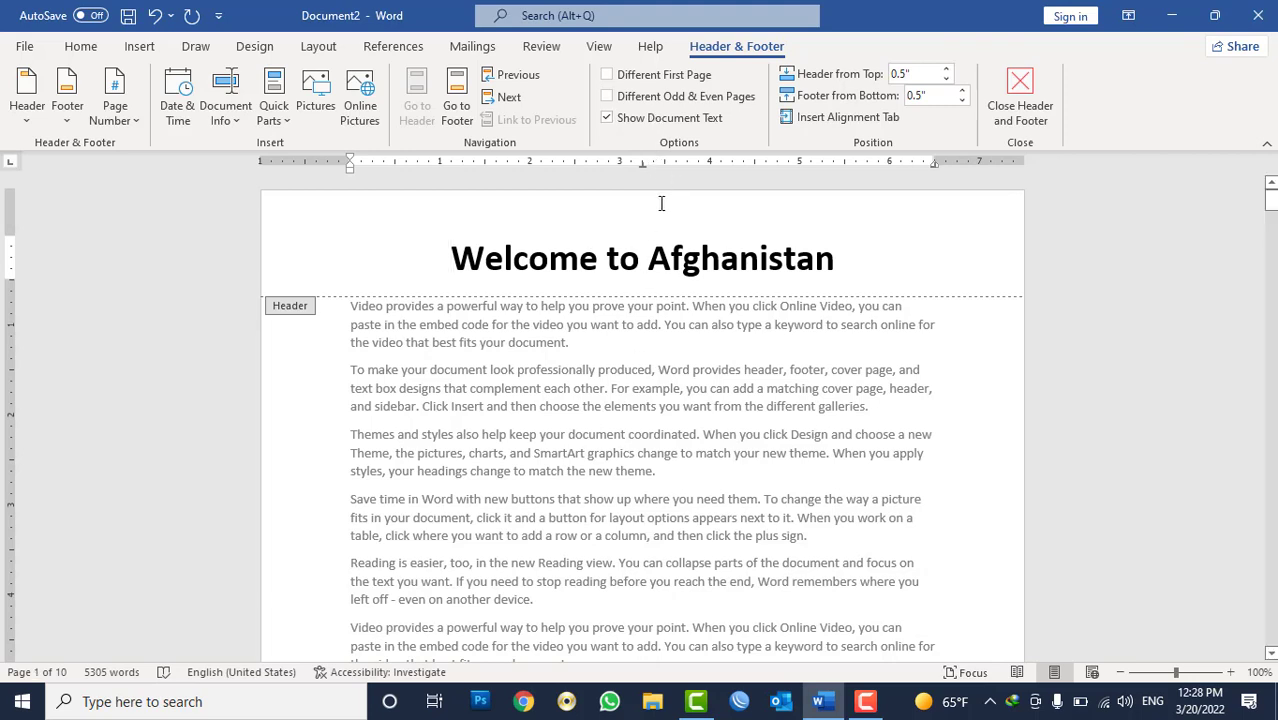
pyautogui.tripleClick(656, 247)
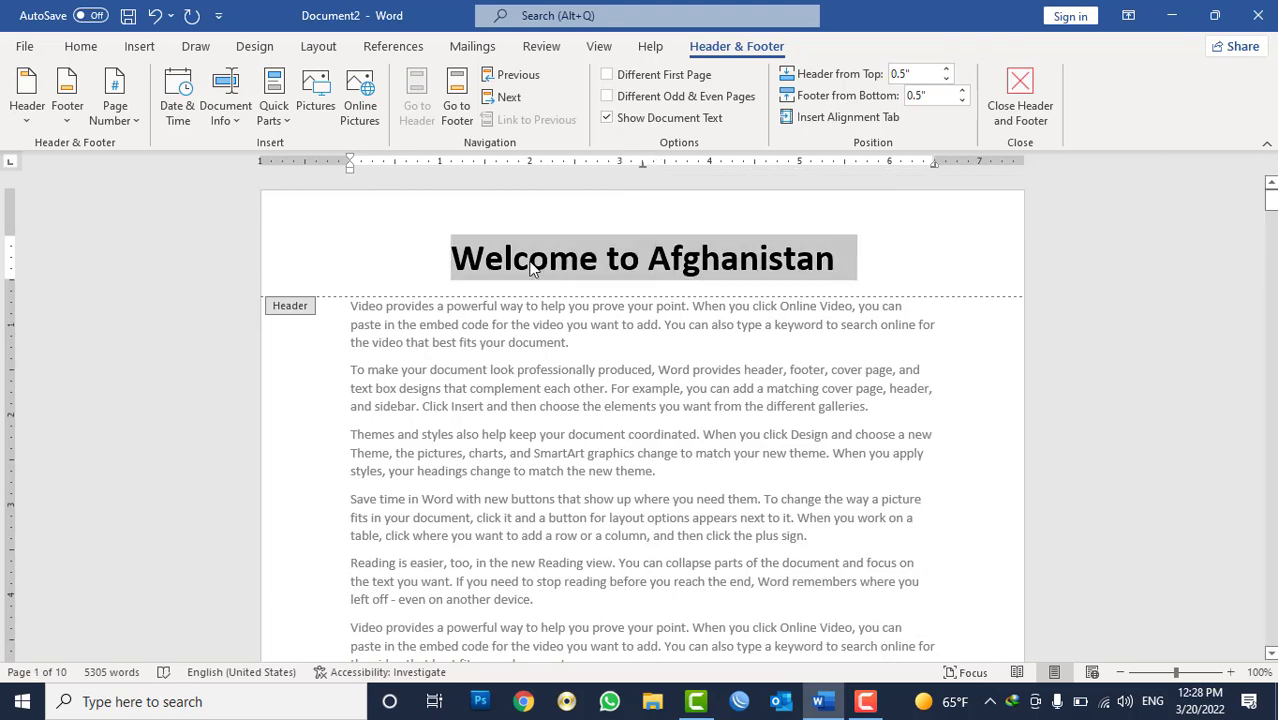
pyautogui.click(606, 117)
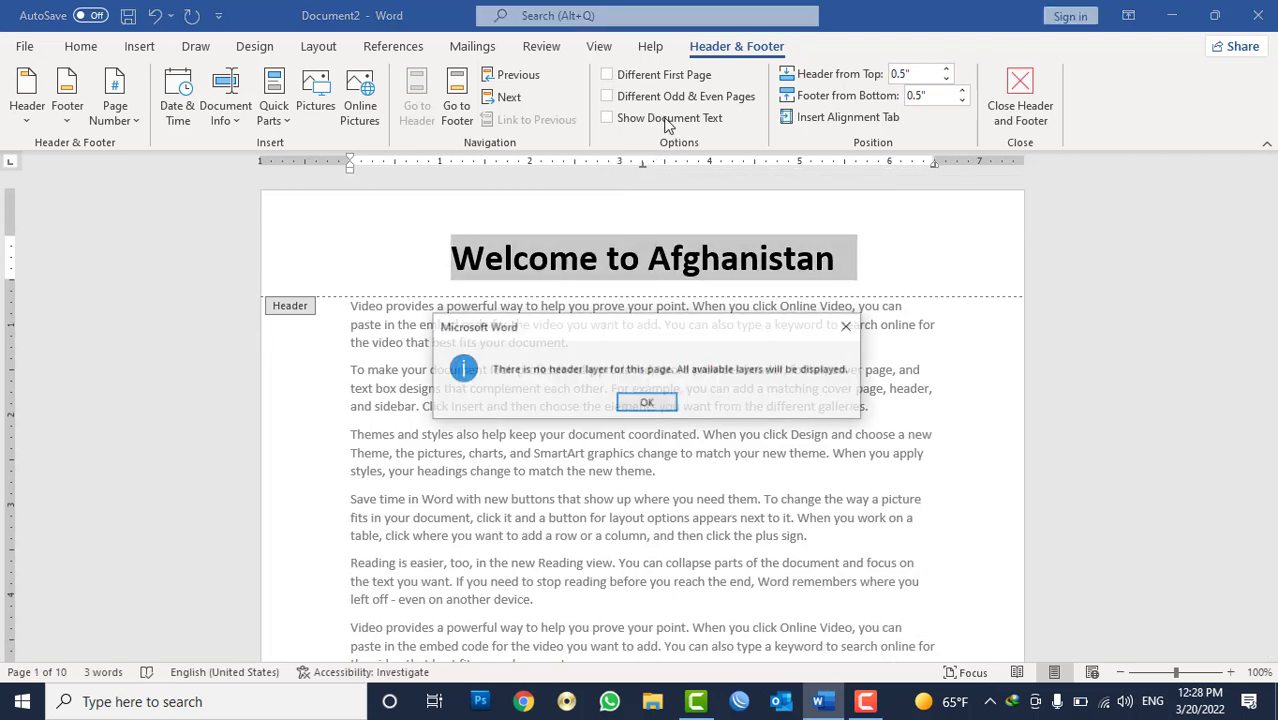
pyautogui.click(665, 407)
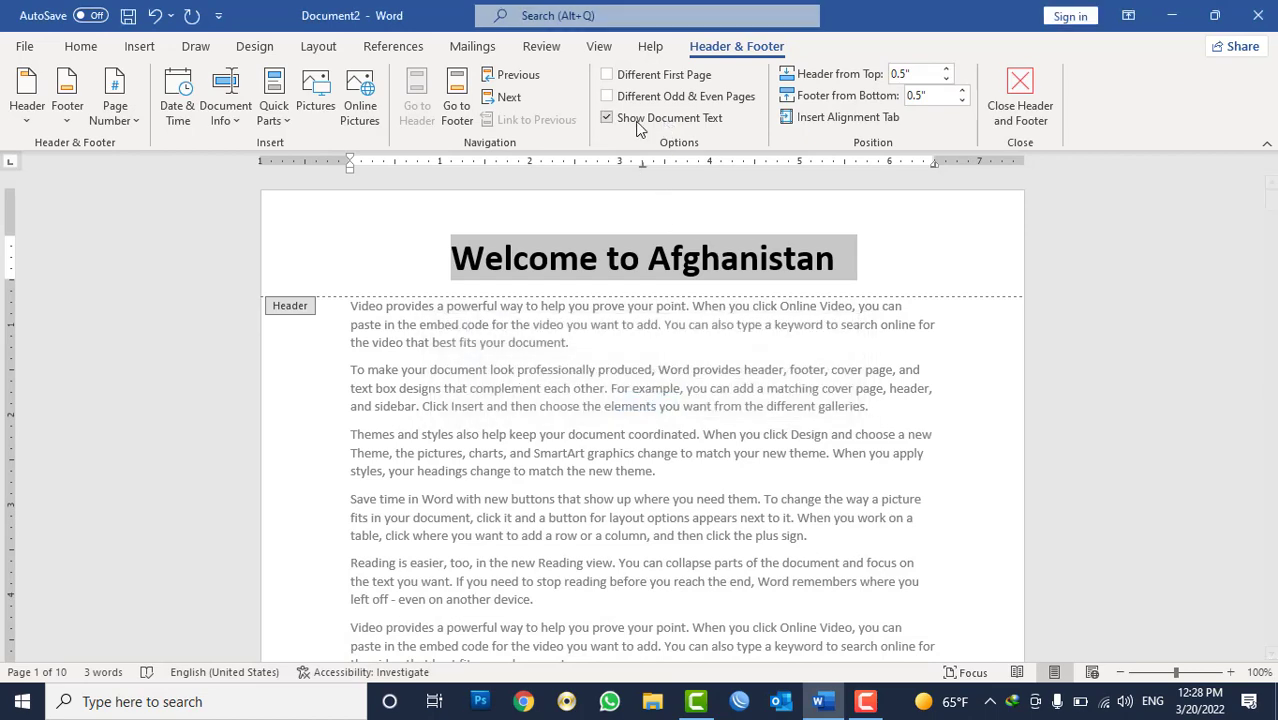
pyautogui.click(606, 117)
pyautogui.doubleClick(590, 410)
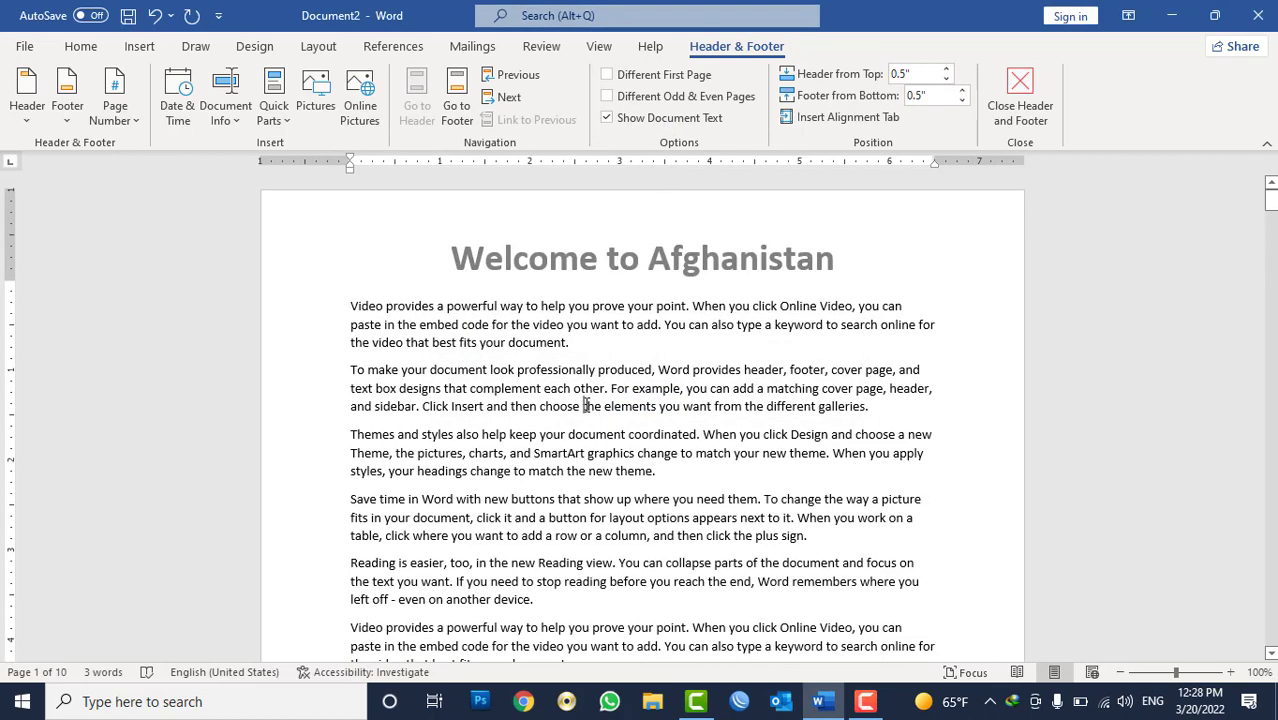
pyautogui.doubleClick(614, 257)
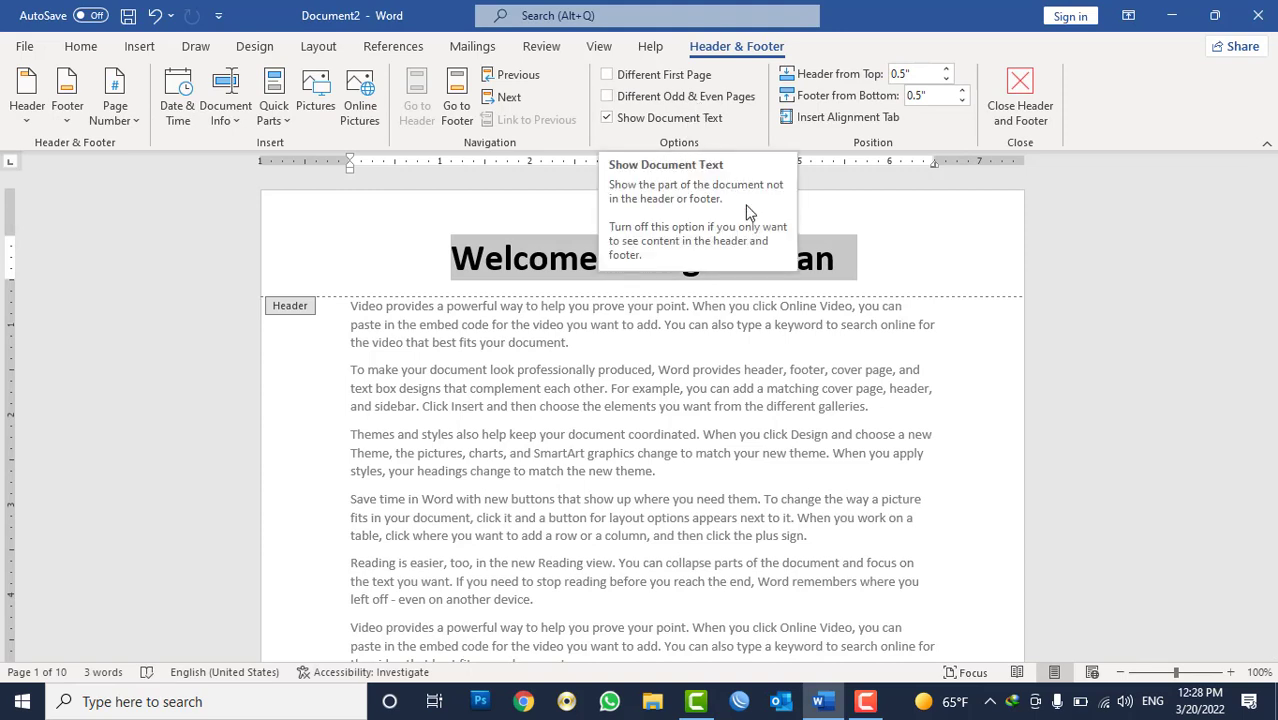
# Step: Move the header to 0.1" from the top, then back down to 0.3"
pyautogui.click(948, 84)
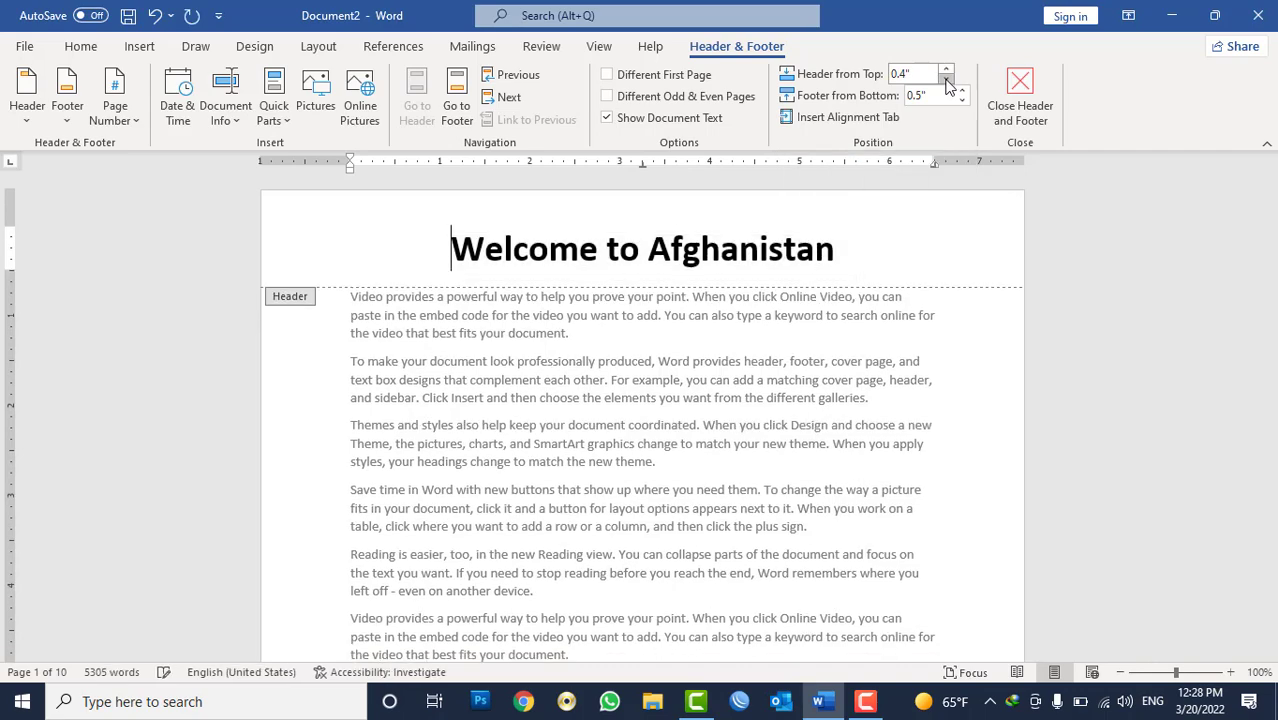
pyautogui.click(948, 84)
pyautogui.click(948, 84)
pyautogui.click(948, 84)
pyautogui.click(946, 70)
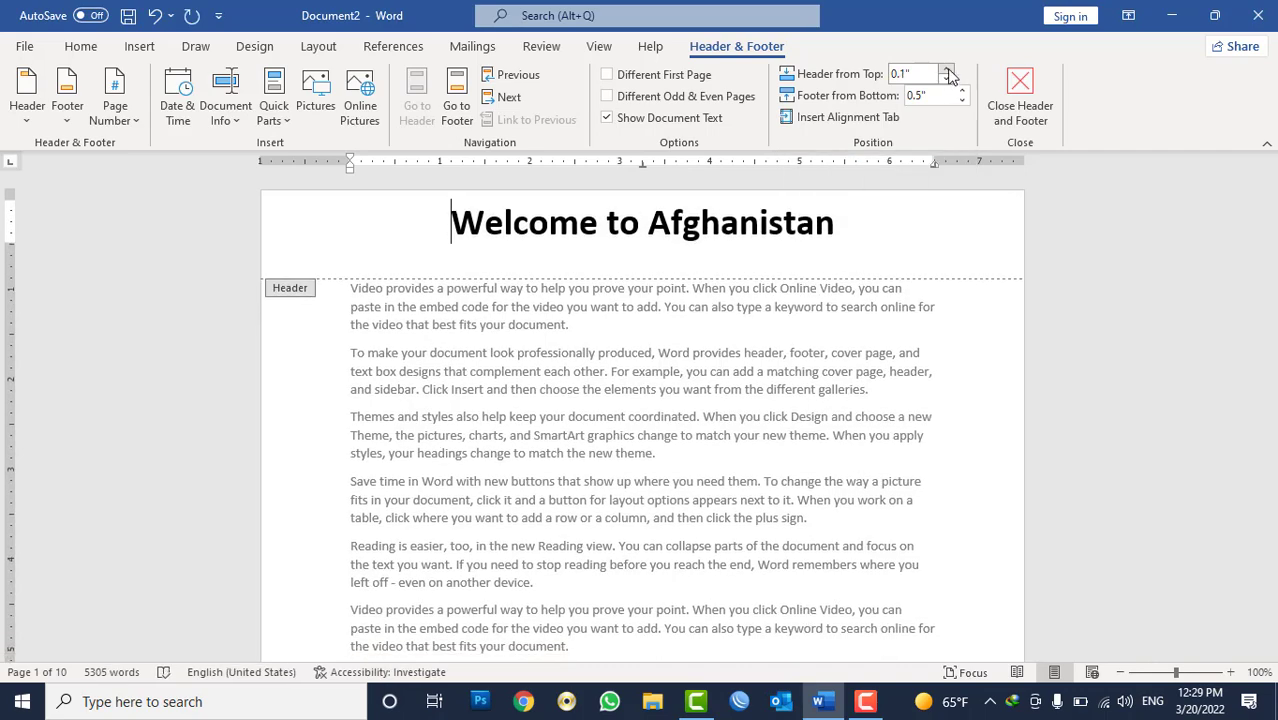
pyautogui.click(946, 70)
pyautogui.scroll(-5, 770, 511)
pyautogui.scroll(10, 770, 511)
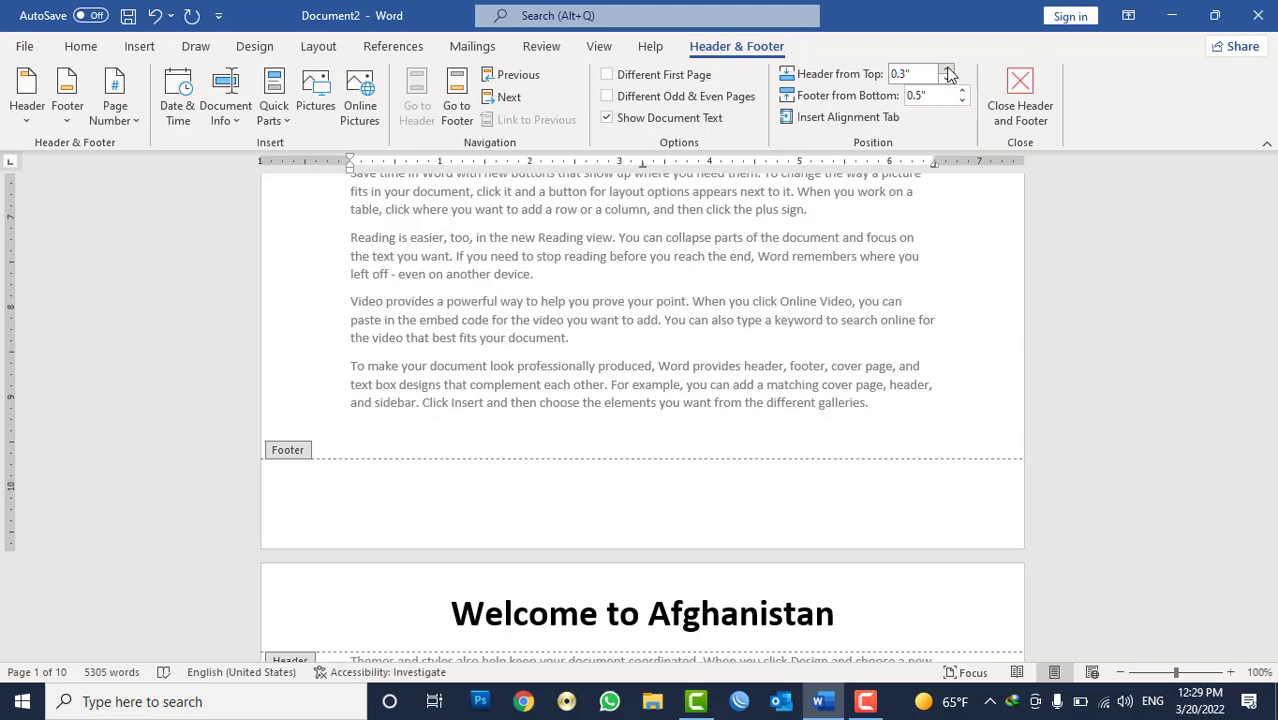
# Step: Restore the header to 0.5" from the top and delete the Welcome to Afghanistan title
pyautogui.click(947, 70)
pyautogui.click(947, 70)
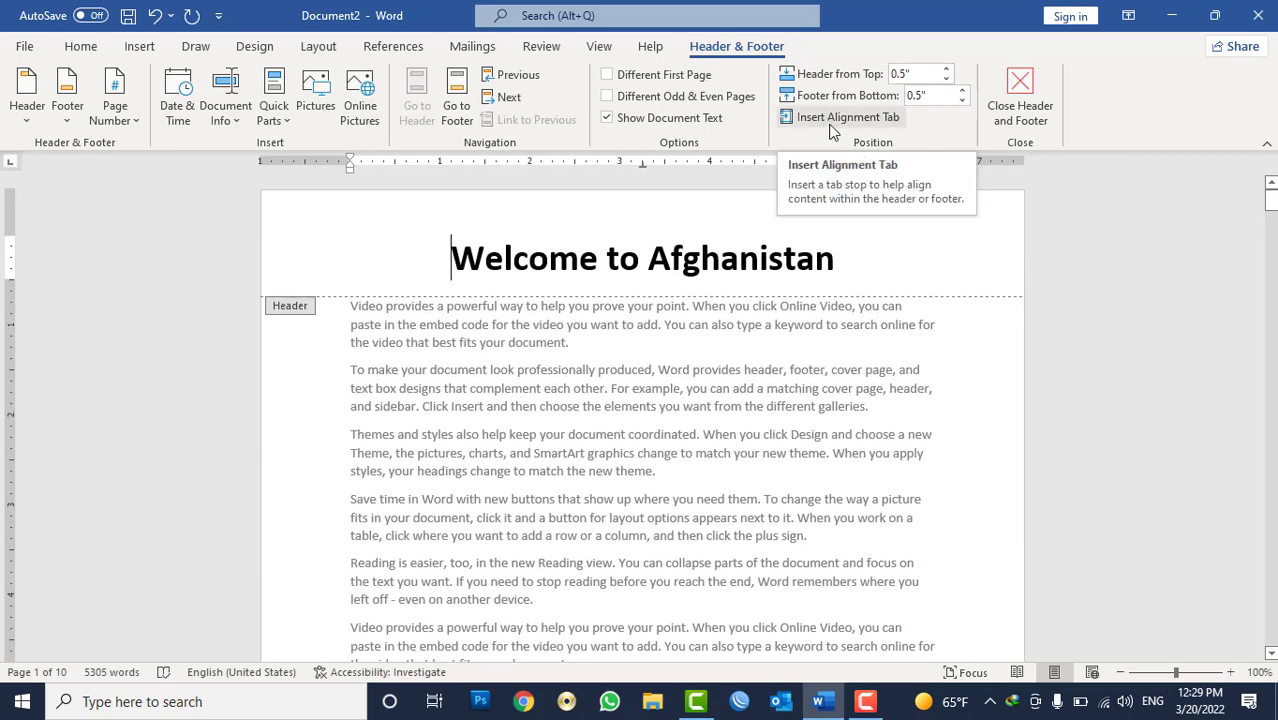
pyautogui.tripleClick(643, 270)
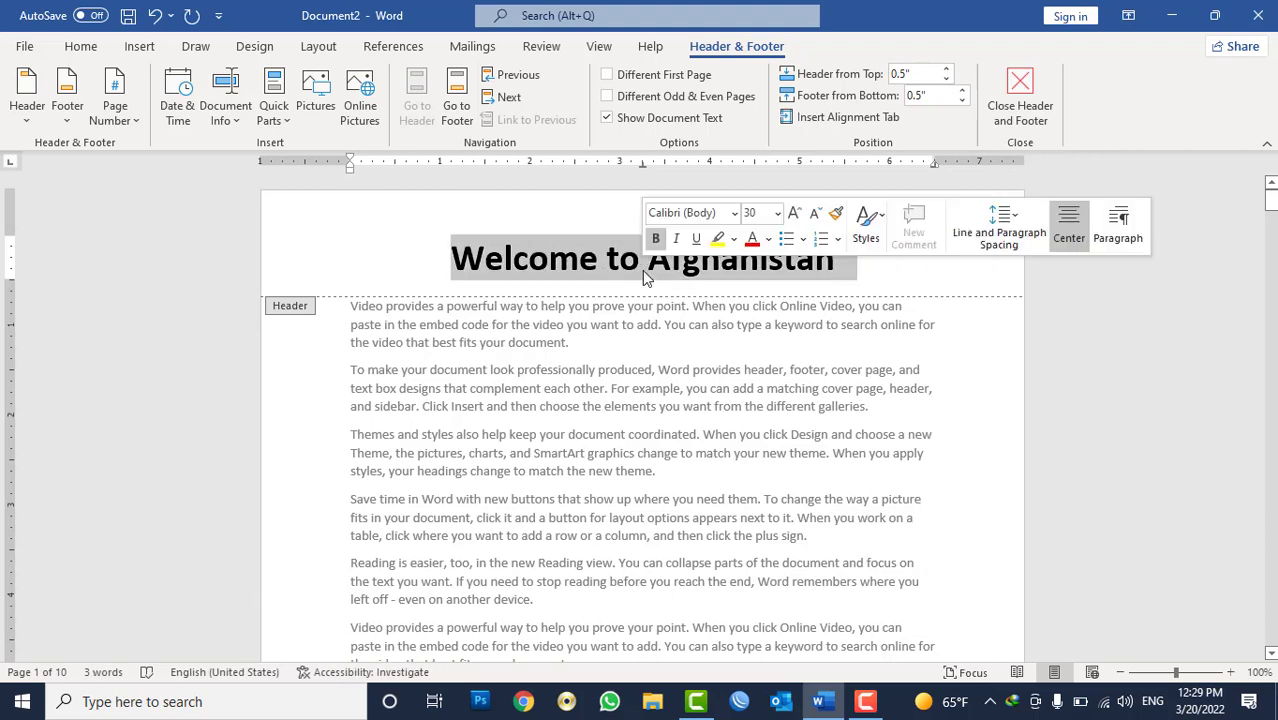
pyautogui.press('BackSpace')
# Step: Clear the header's formatting and type the Name: label
pyautogui.write('Nm')
pyautogui.hotkey('ctrl', 'z')
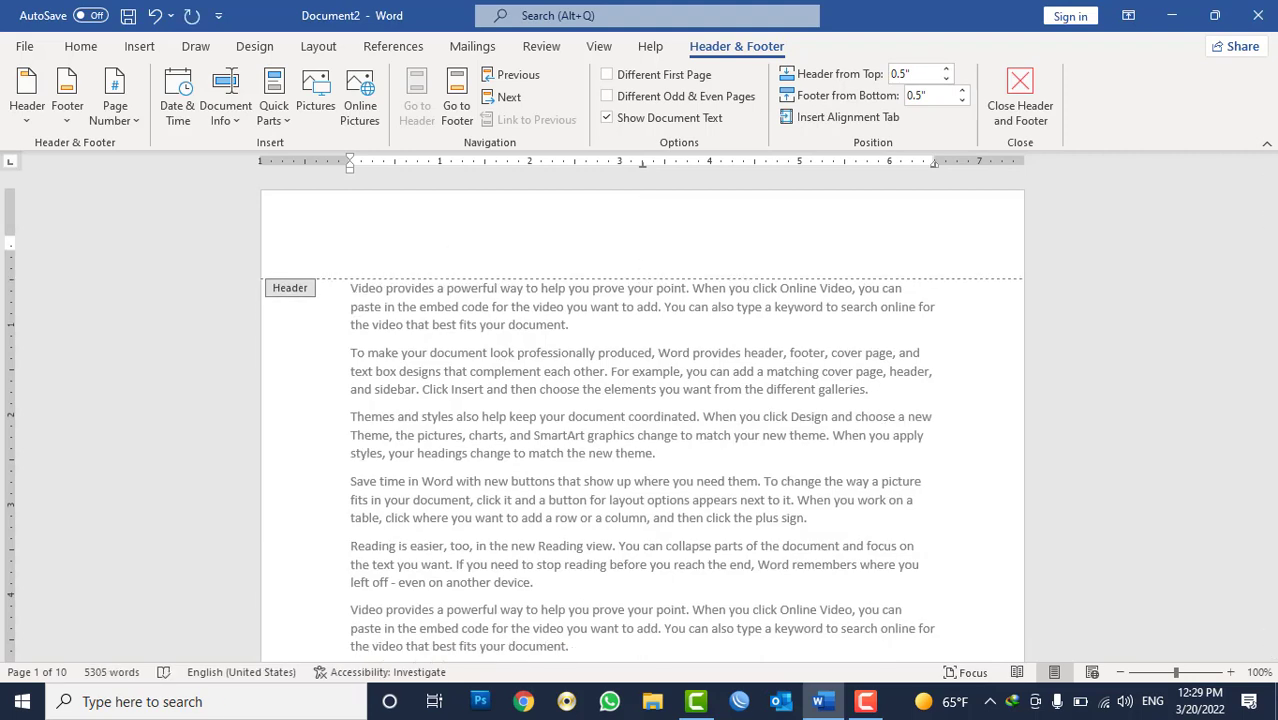
pyautogui.click(80, 46)
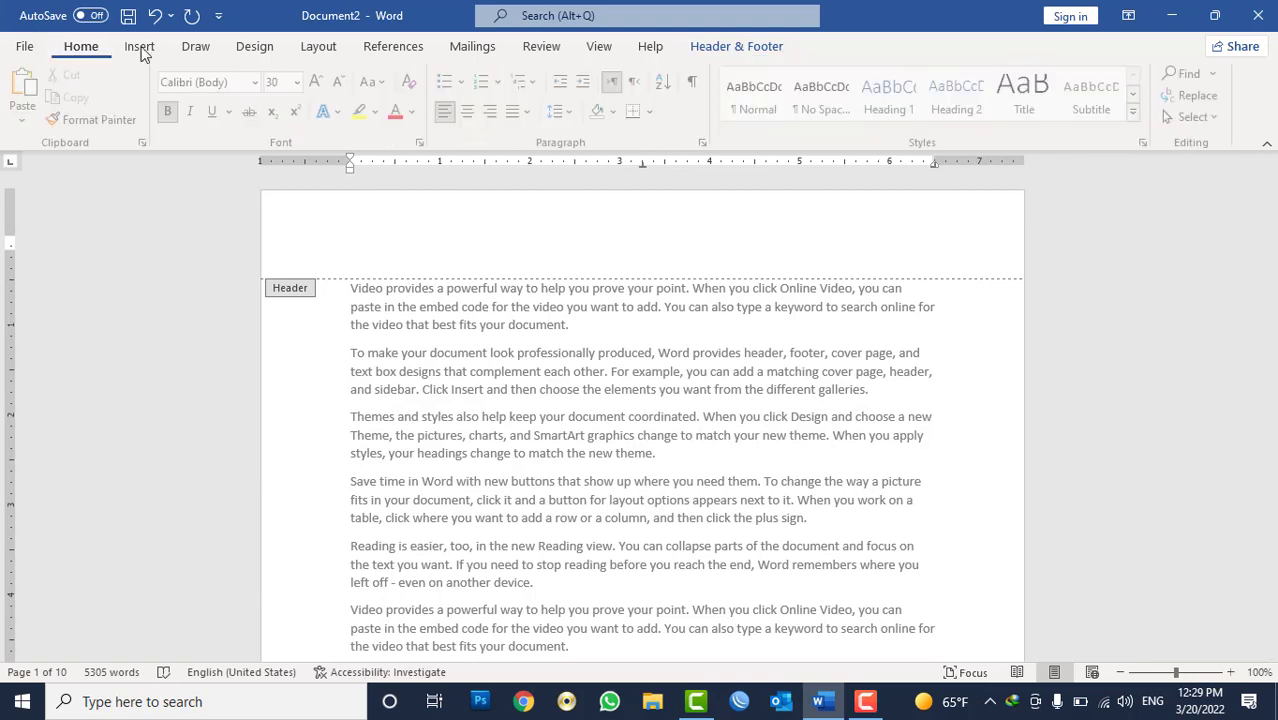
pyautogui.click(413, 84)
pyautogui.write('Snam')
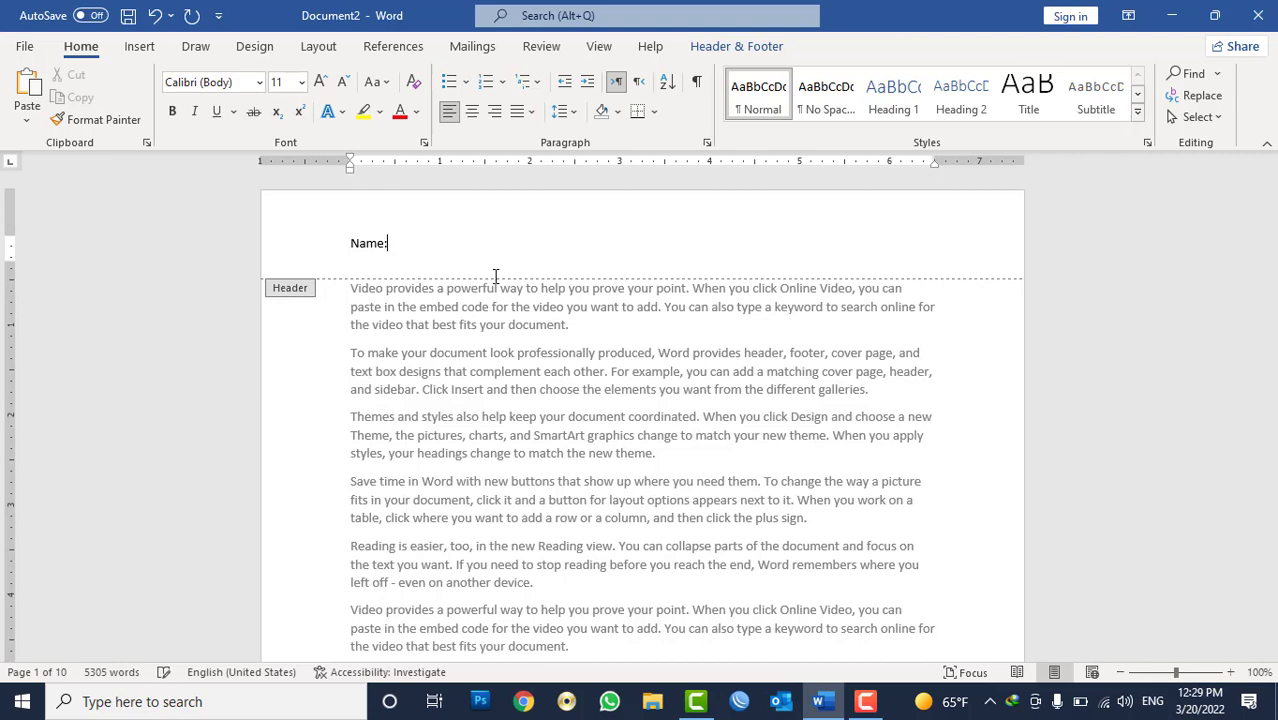
# Step: Insert a left-aligned alignment tab with a dotted leader after Name:, then start a new line
pyautogui.click(712, 47)
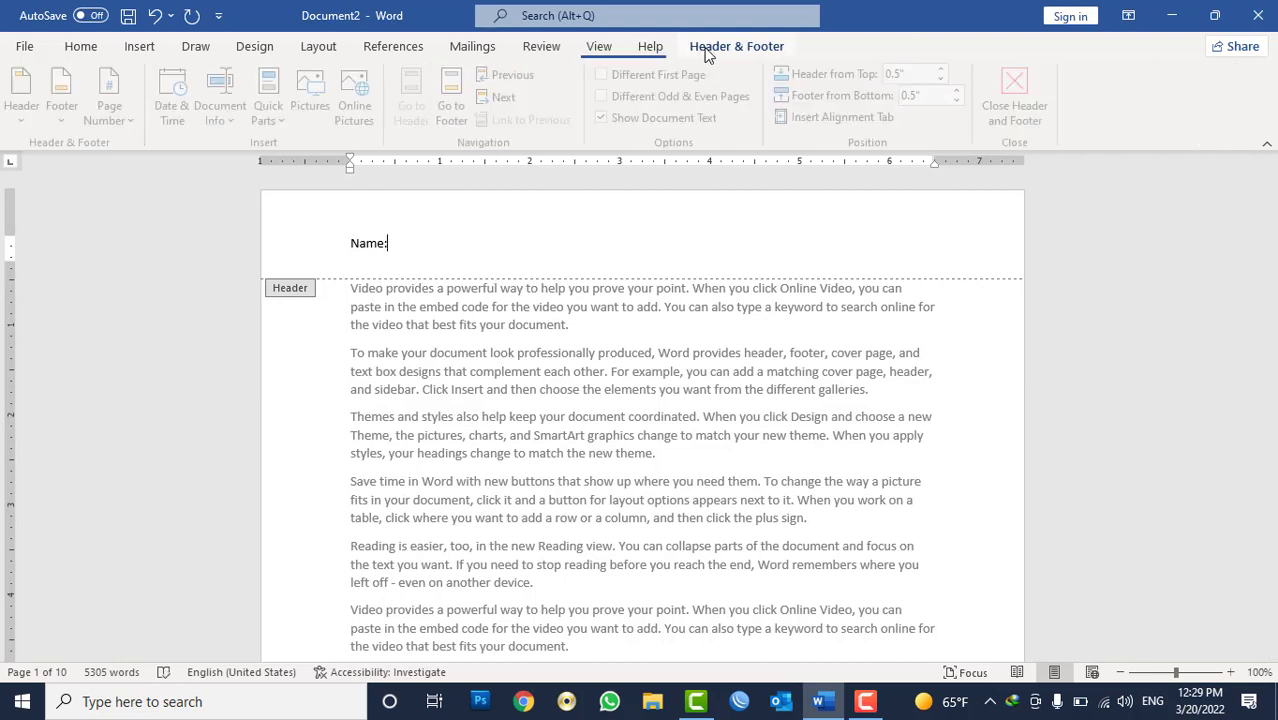
pyautogui.click(848, 118)
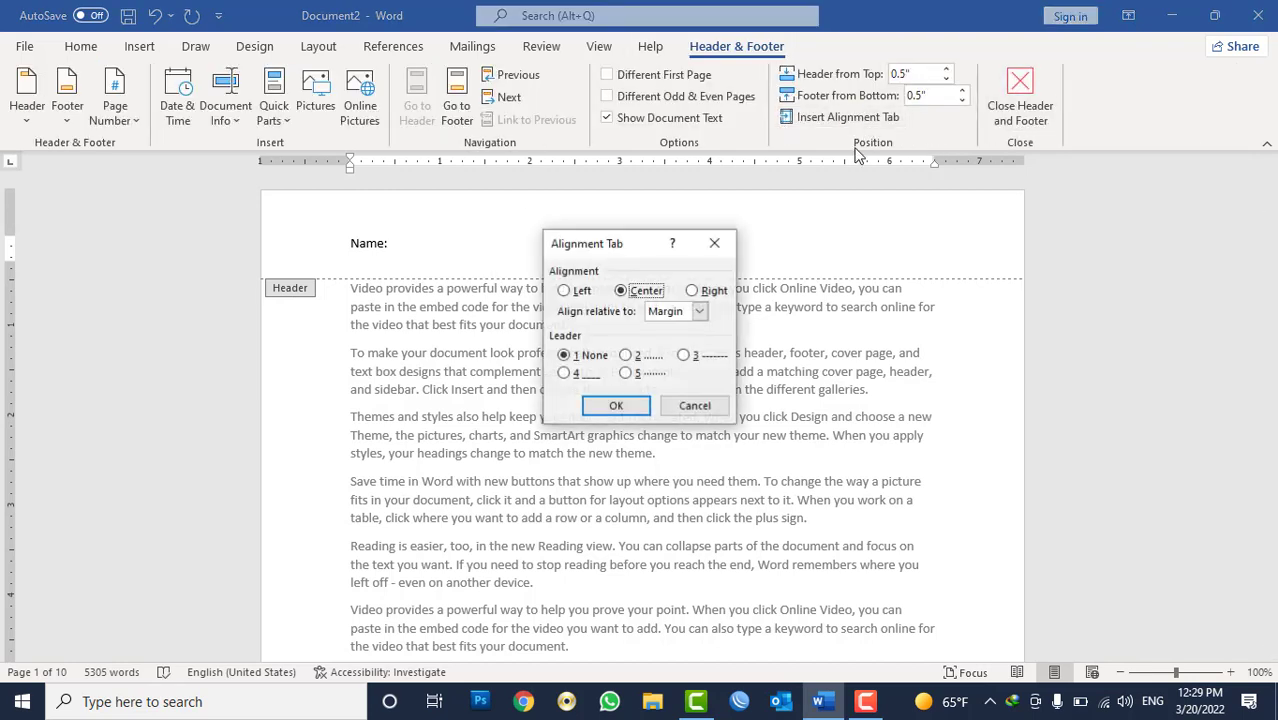
pyautogui.moveTo(620, 246); pyautogui.dragTo(890, 194)
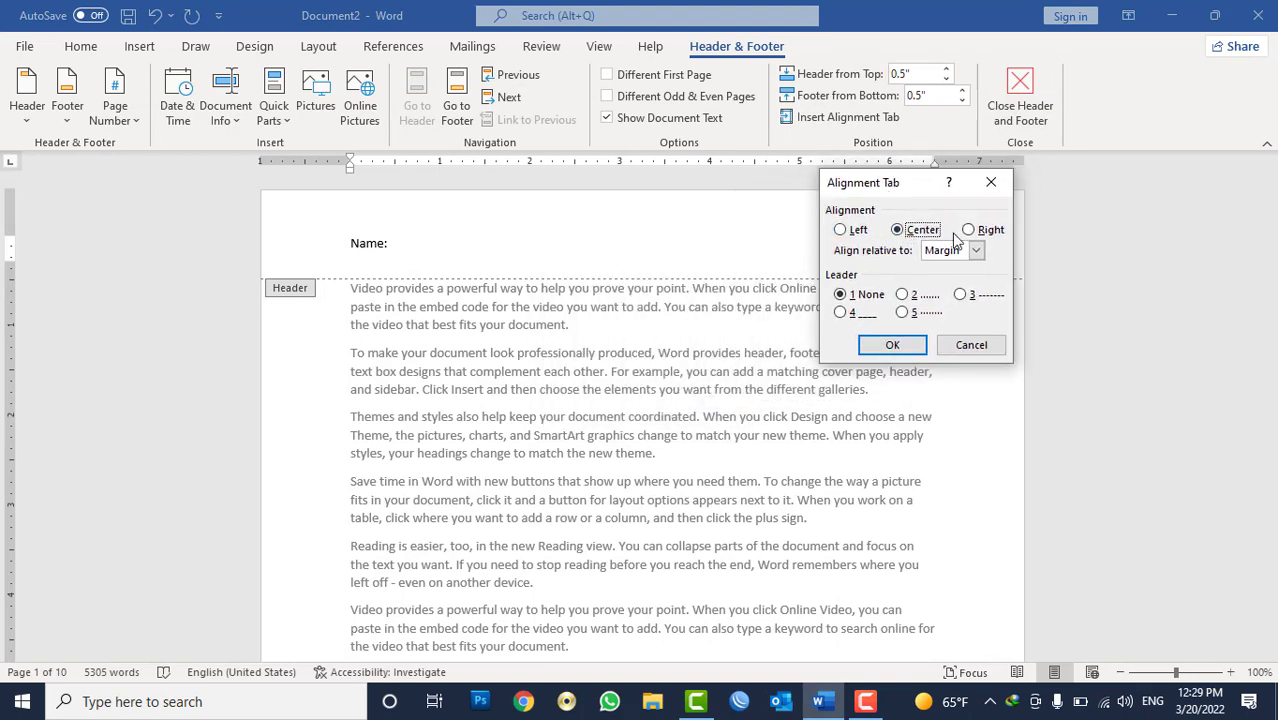
pyautogui.click(856, 231)
pyautogui.click(904, 296)
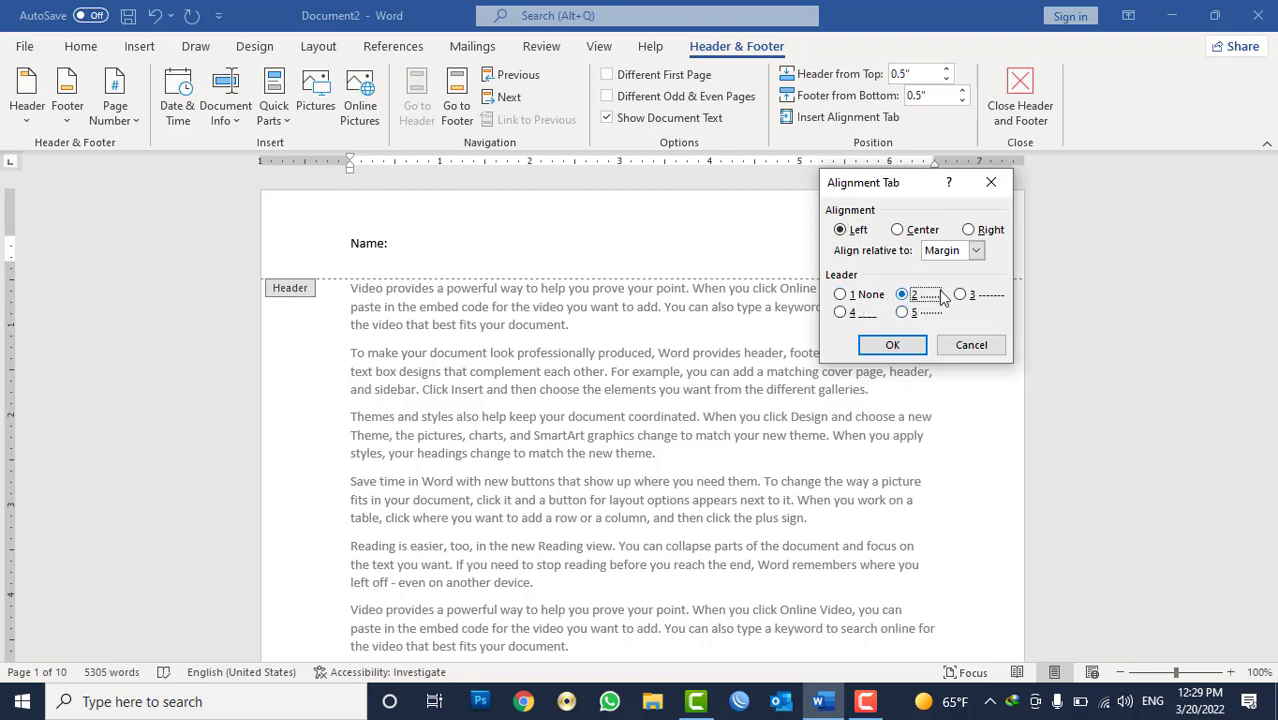
pyautogui.click(893, 346)
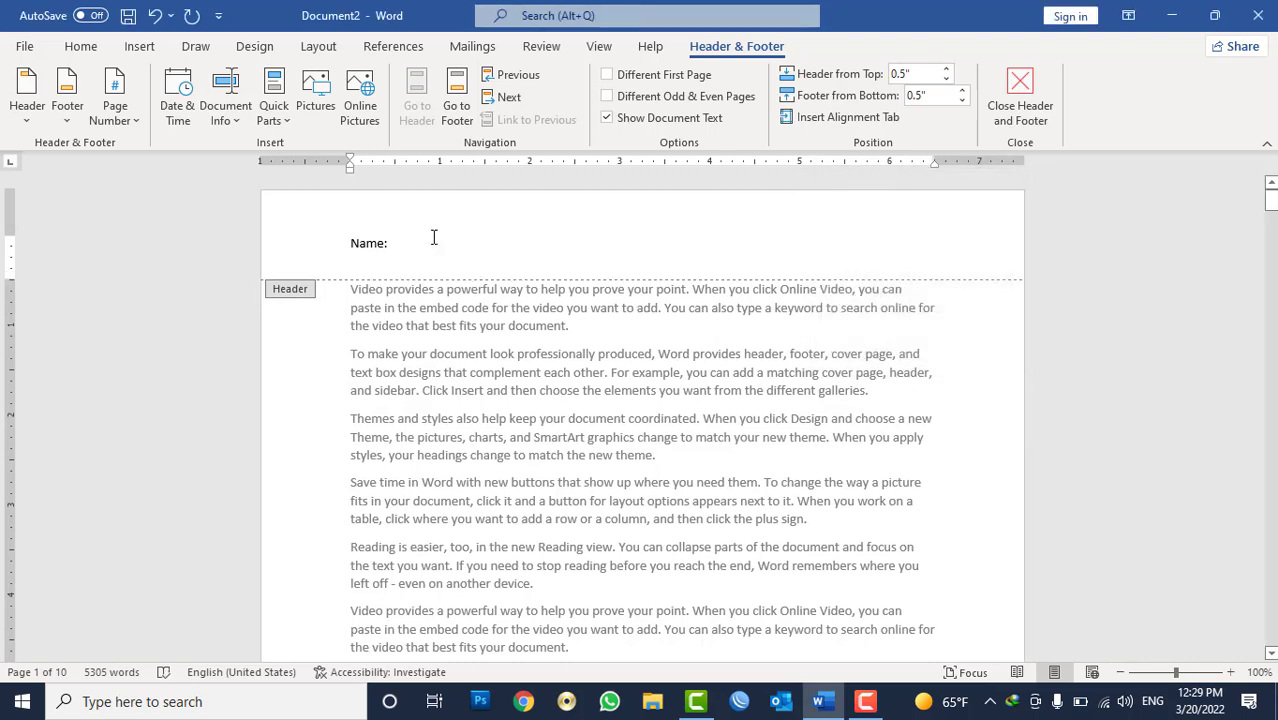
pyautogui.press('Return')
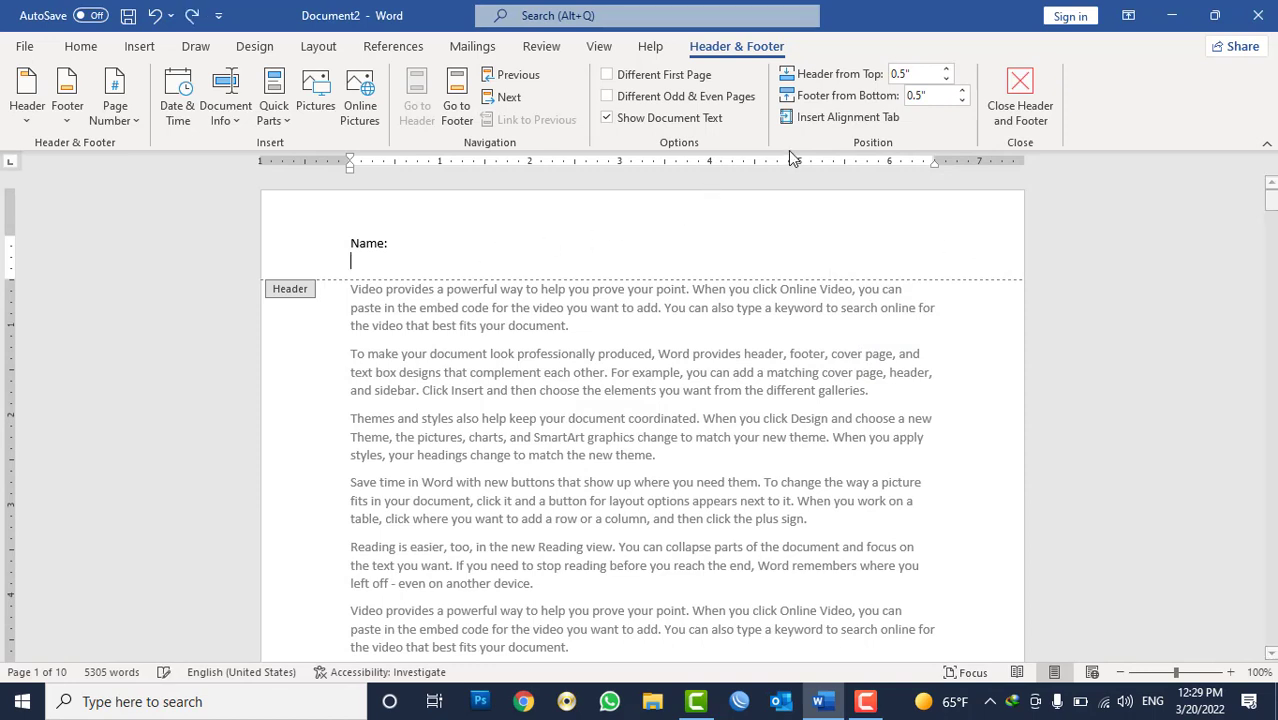
# Step: Reopen the alignment tab settings, try other alignments and a dashed leader, then cancel
pyautogui.click(830, 120)
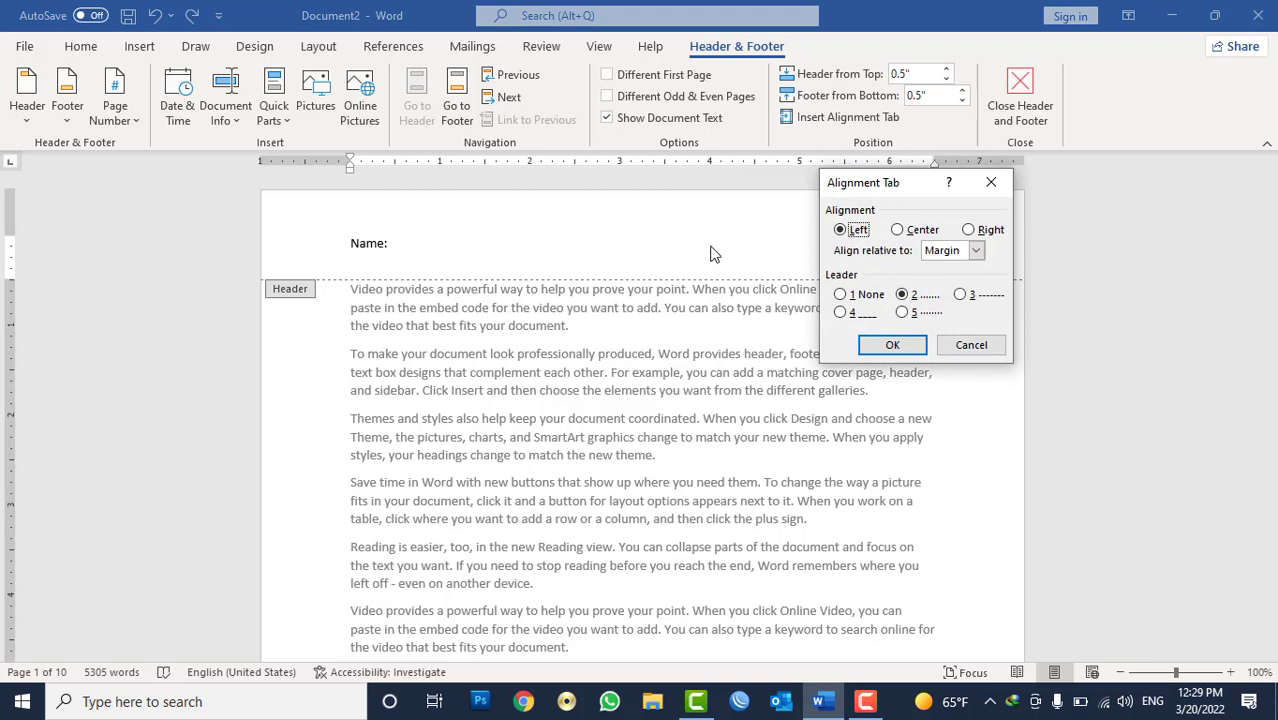
pyautogui.click(908, 232)
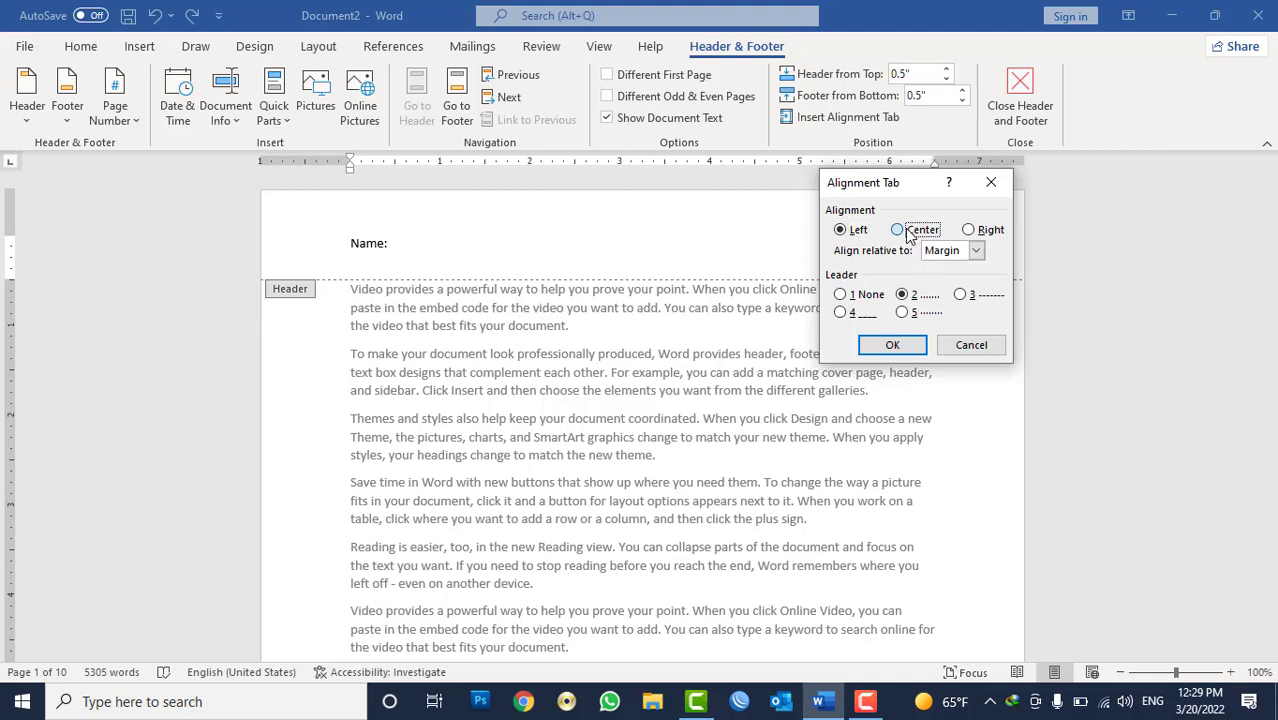
pyautogui.click(972, 230)
pyautogui.click(842, 231)
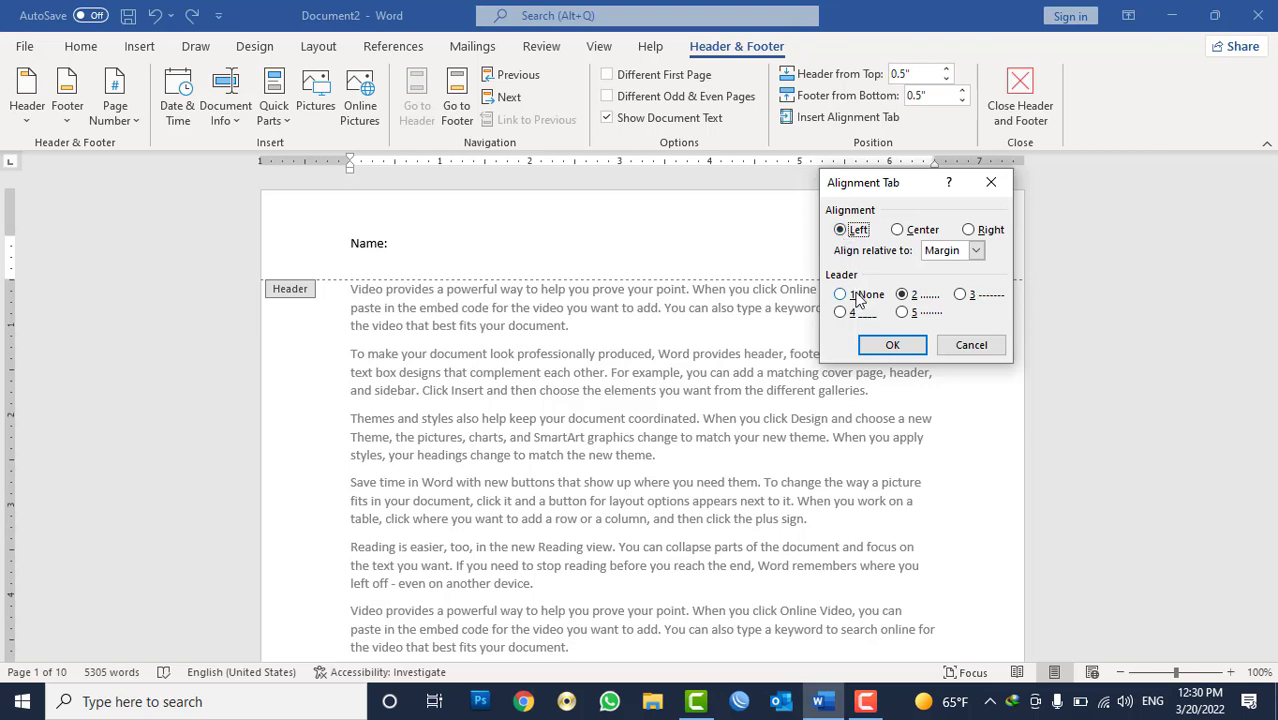
pyautogui.click(961, 294)
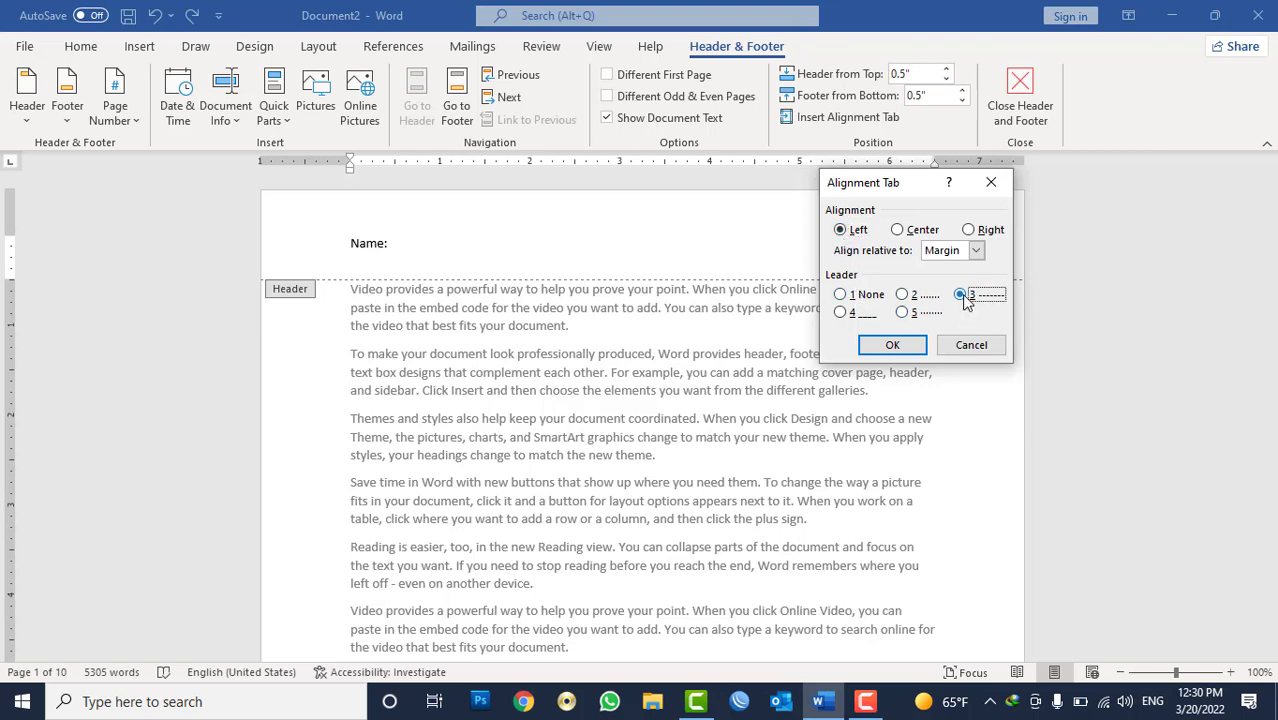
pyautogui.click(971, 344)
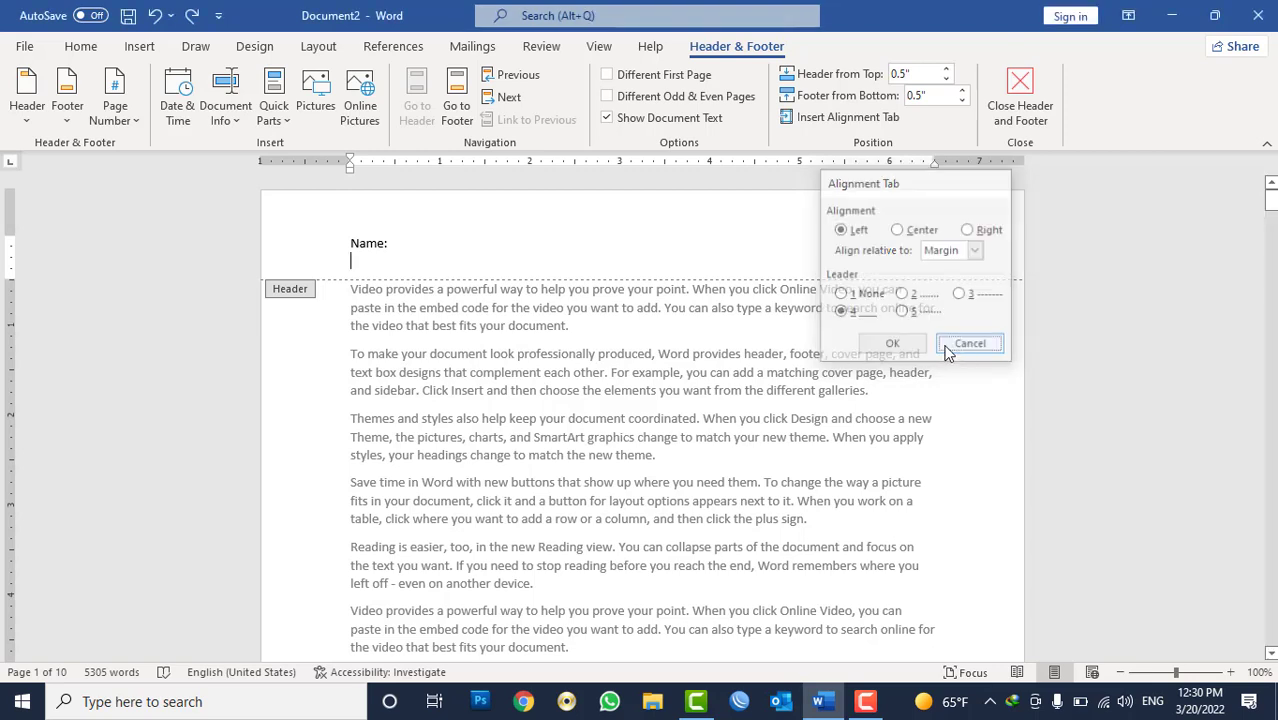
pyautogui.click(225, 243)
# Step: Delete the Name: header line, return to the body text, and show the Insert commands
pyautogui.press('Delete')
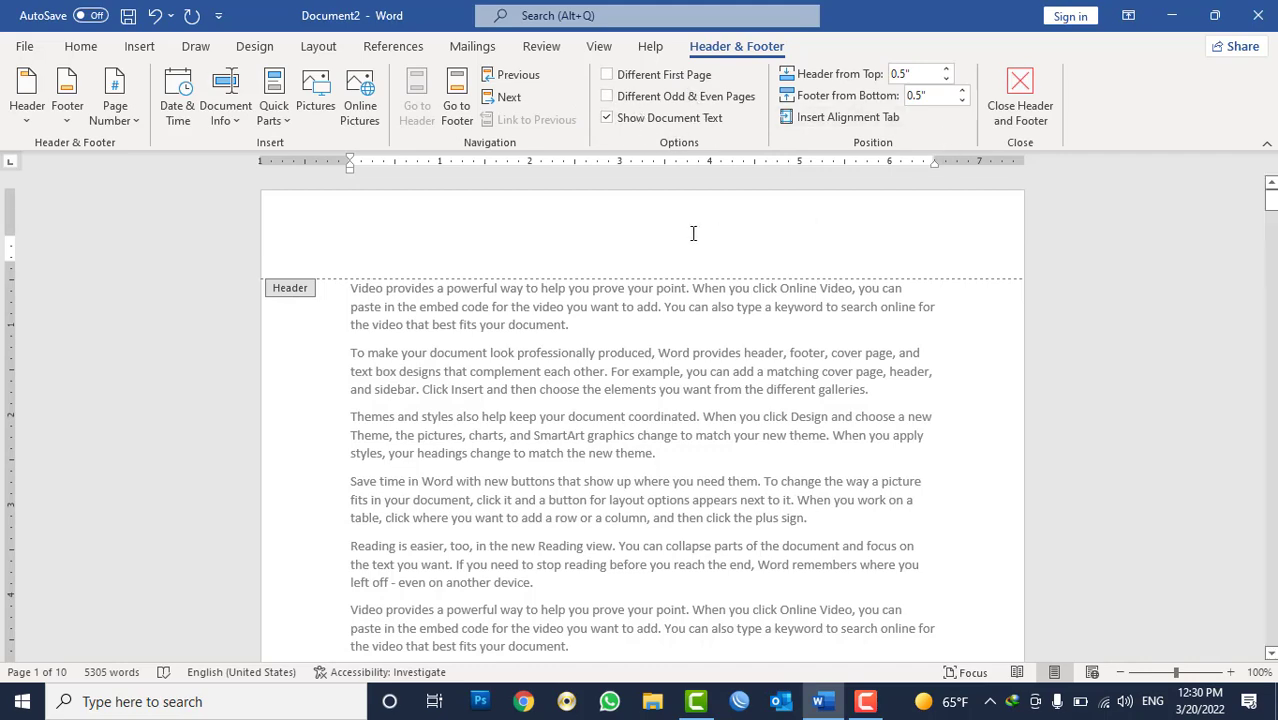
pyautogui.click(1020, 105)
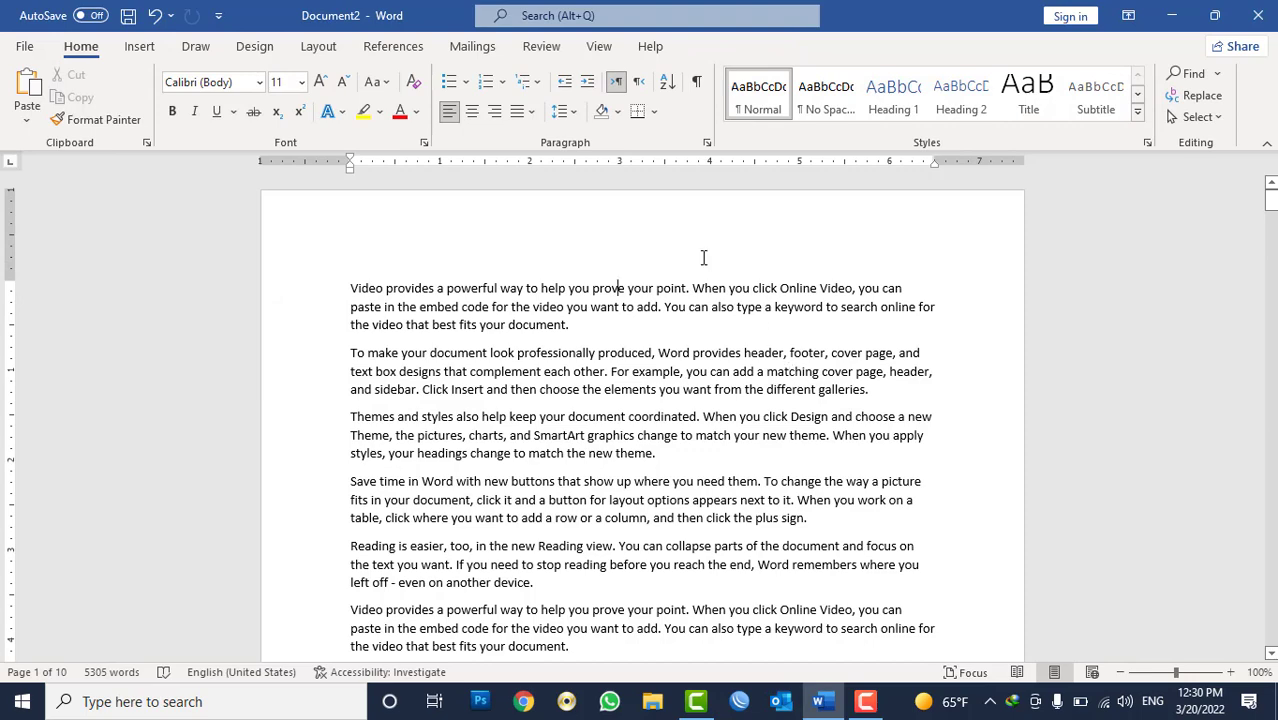
pyautogui.doubleClick(692, 224)
pyautogui.doubleClick(712, 350)
pyautogui.click(139, 47)
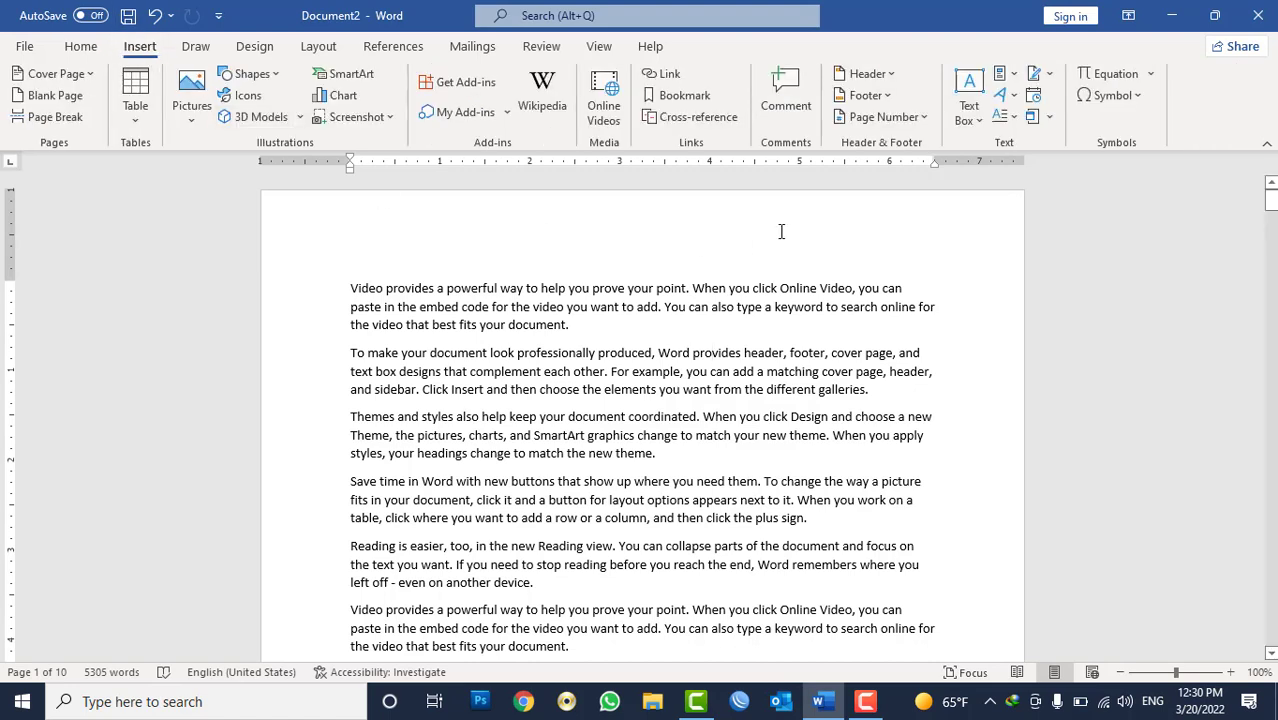
pyautogui.click(876, 121)
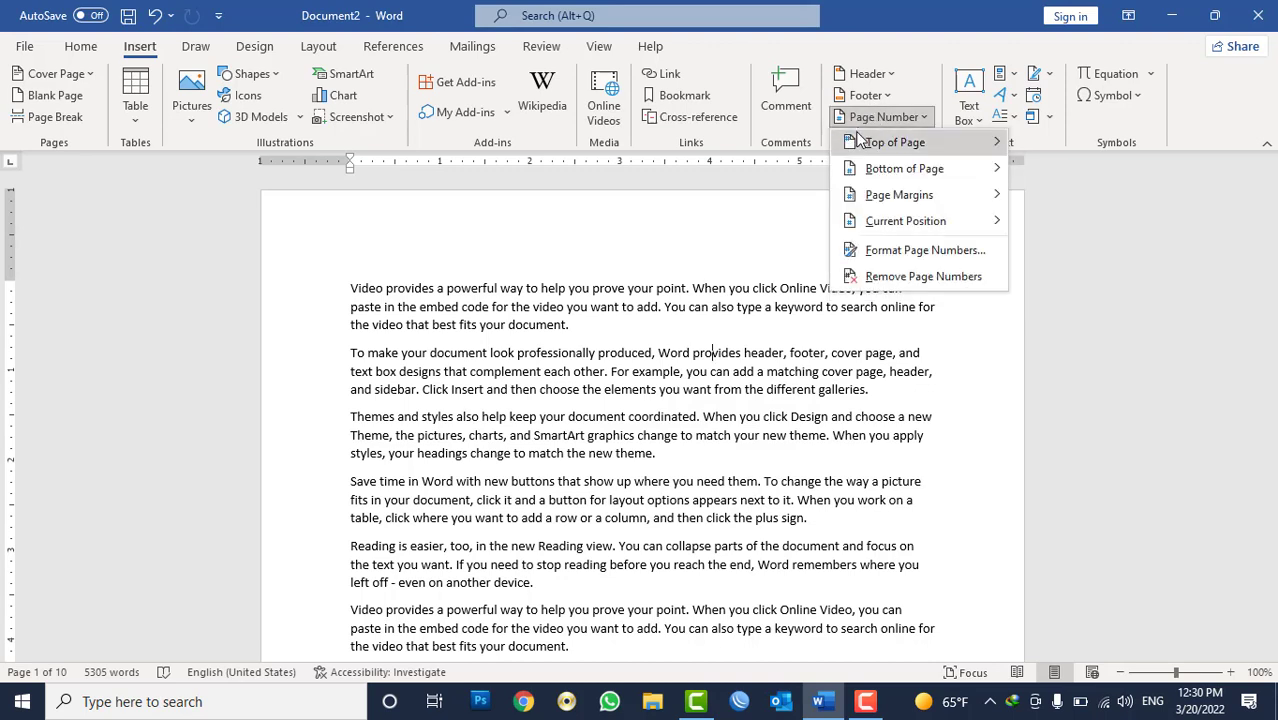
pyautogui.moveTo(868, 146)
pyautogui.moveTo(868, 170)
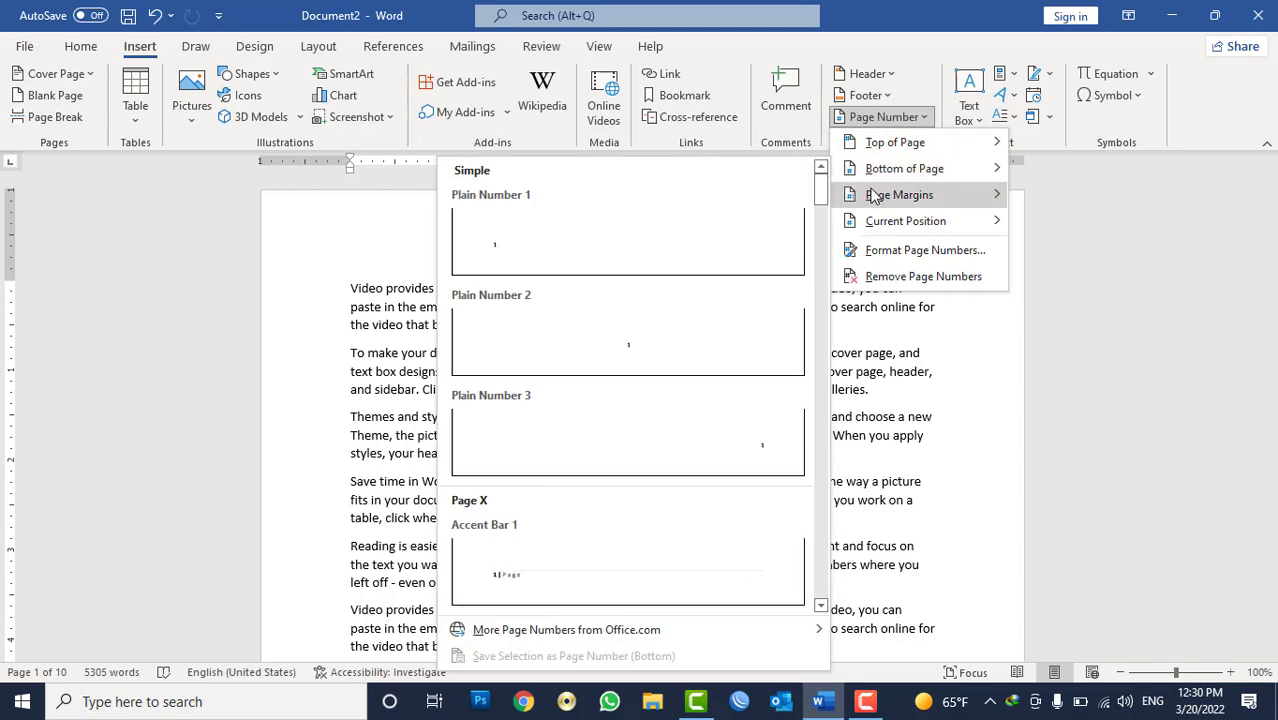
pyautogui.moveTo(870, 196)
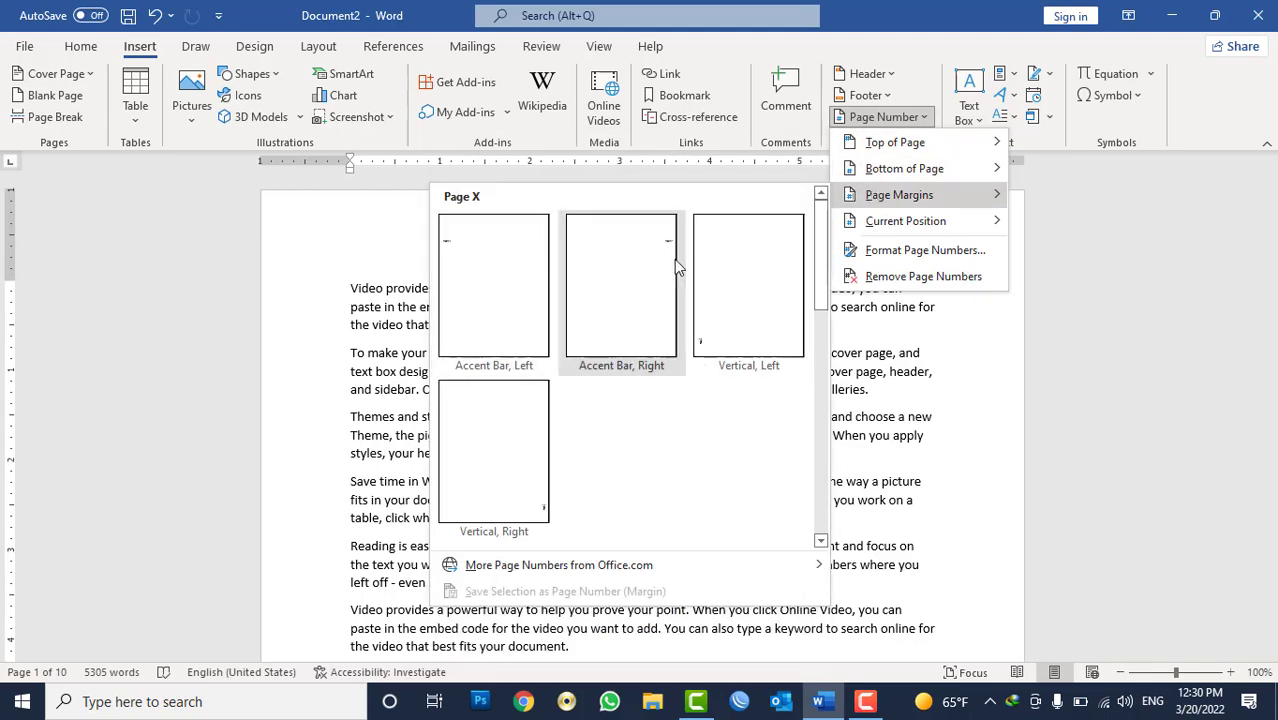
pyautogui.scroll(-3, 493, 454)
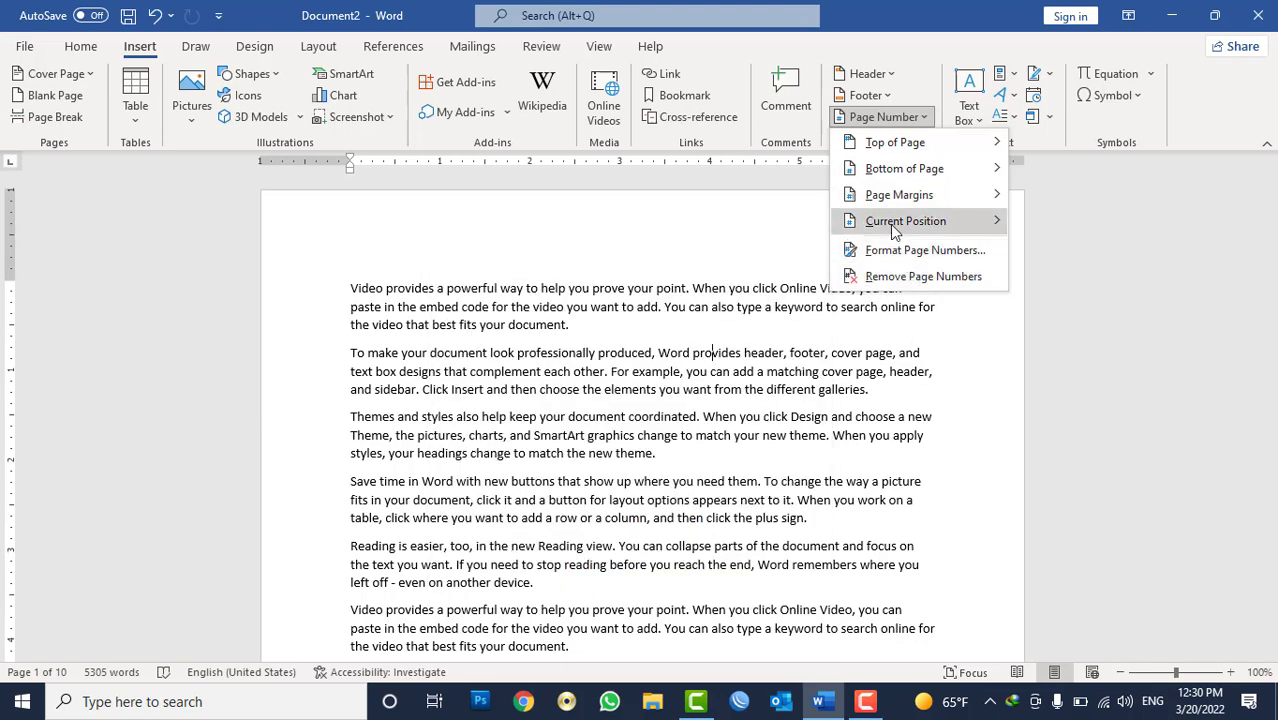
pyautogui.moveTo(893, 229)
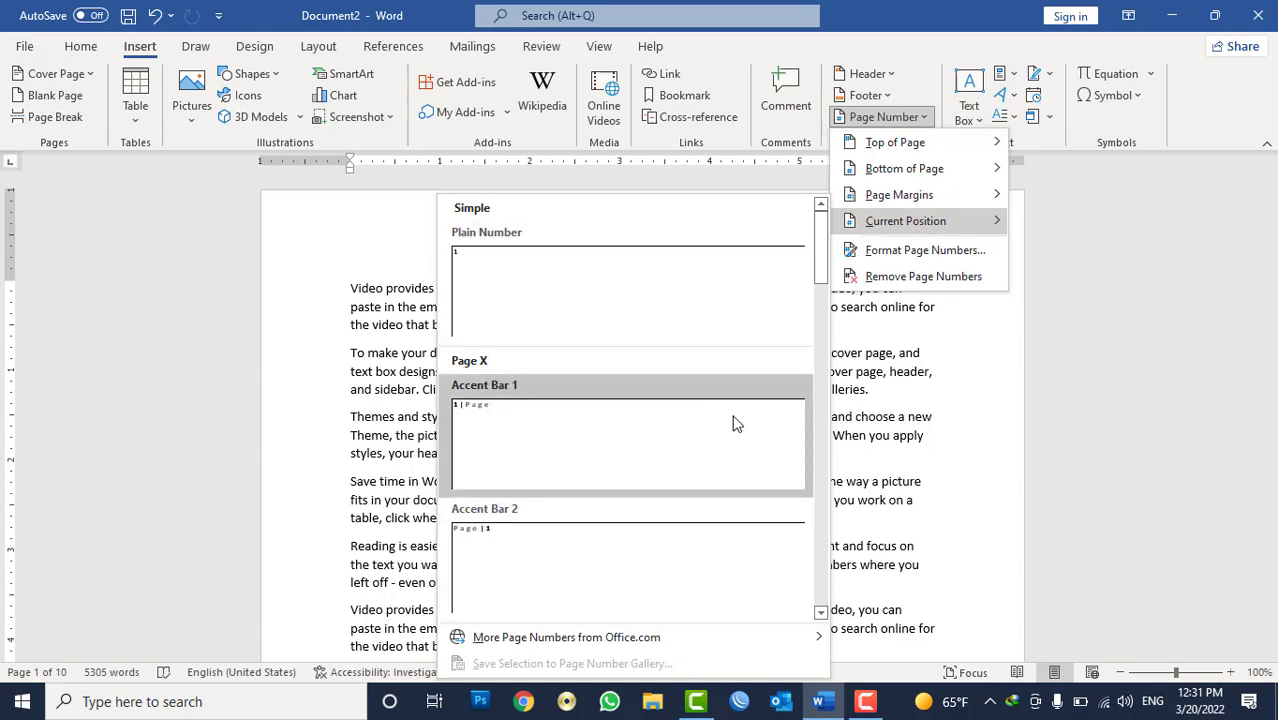
pyautogui.scroll(-10, 474, 397)
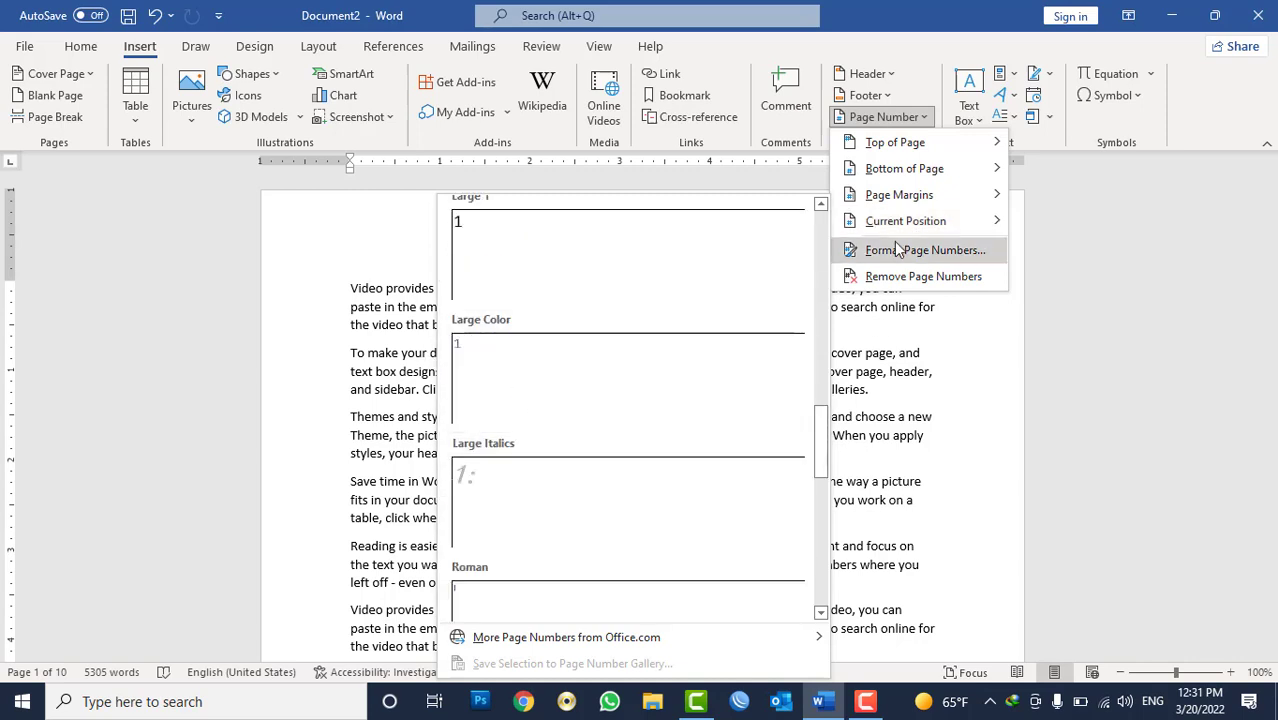
pyautogui.click(851, 408)
pyautogui.scroll(-6, 880, 398)
pyautogui.scroll(-6, 833, 400)
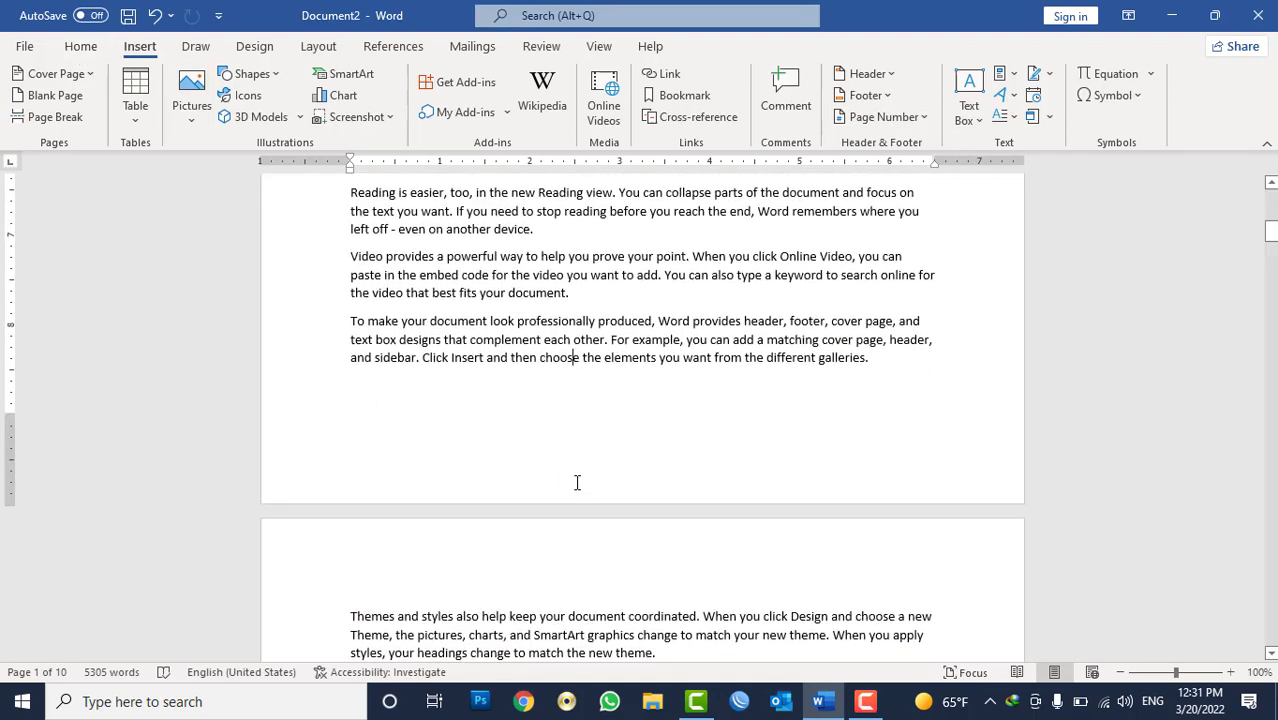
# Step: Draw a small blue oval circle at the right edge of page one's footer
pyautogui.doubleClick(577, 483)
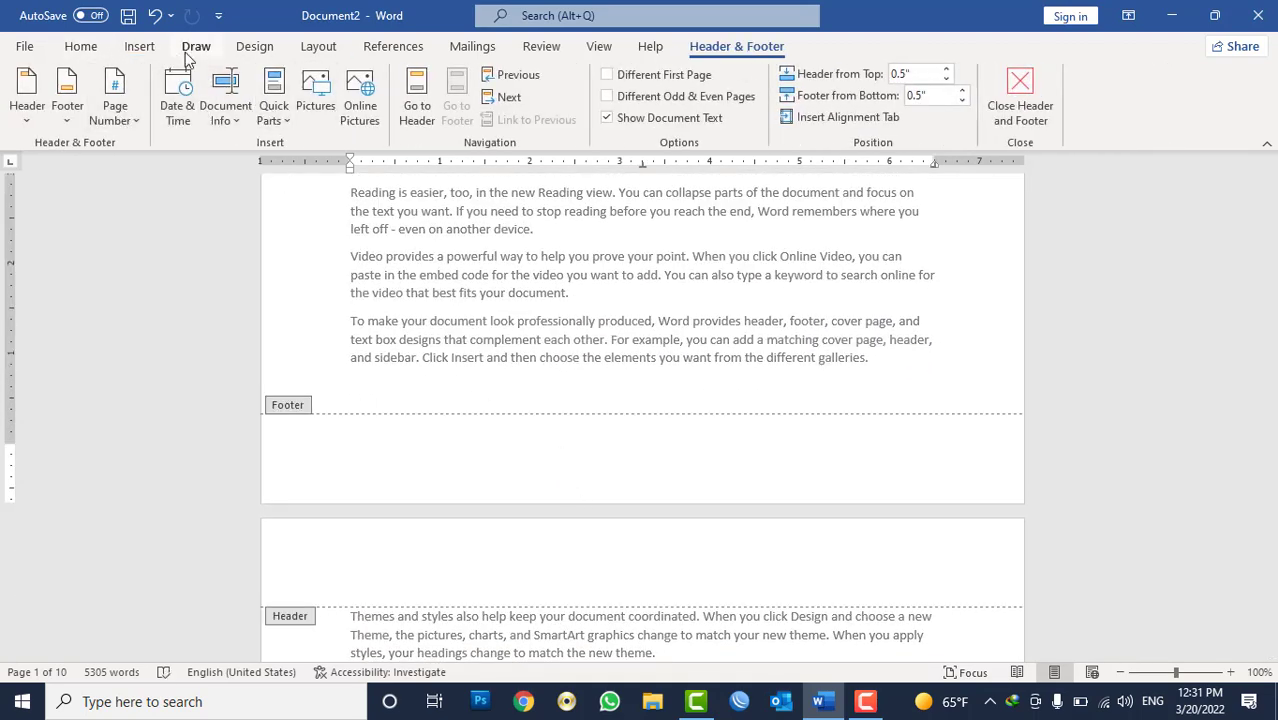
pyautogui.click(139, 46)
pyautogui.click(250, 73)
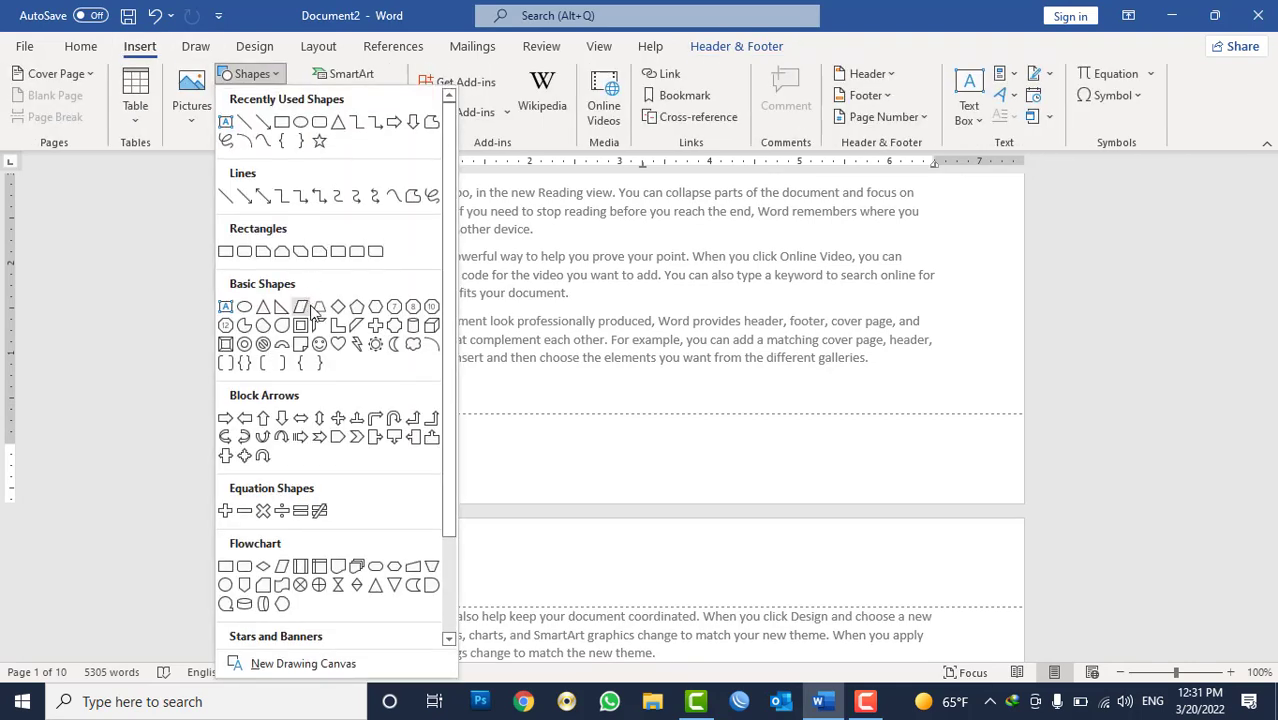
pyautogui.click(248, 324)
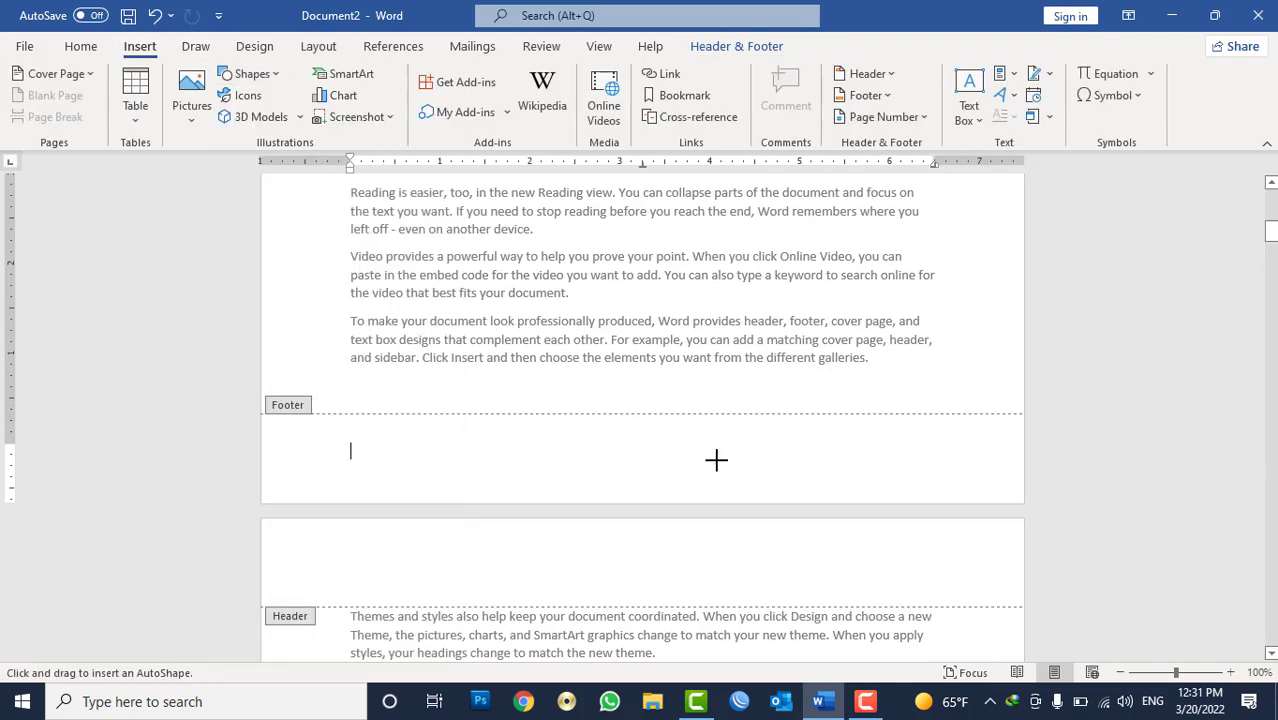
pyautogui.moveTo(981, 401); pyautogui.dragTo(1020, 433)
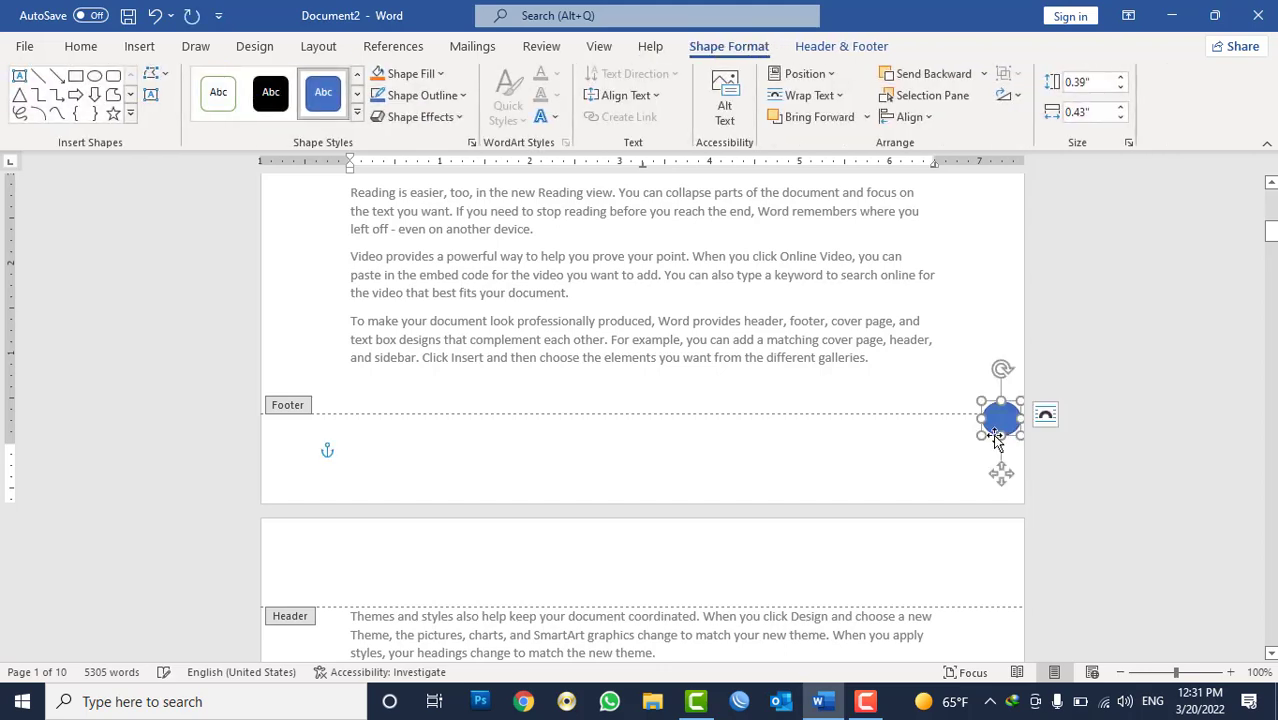
pyautogui.moveTo(991, 437); pyautogui.dragTo(981, 437)
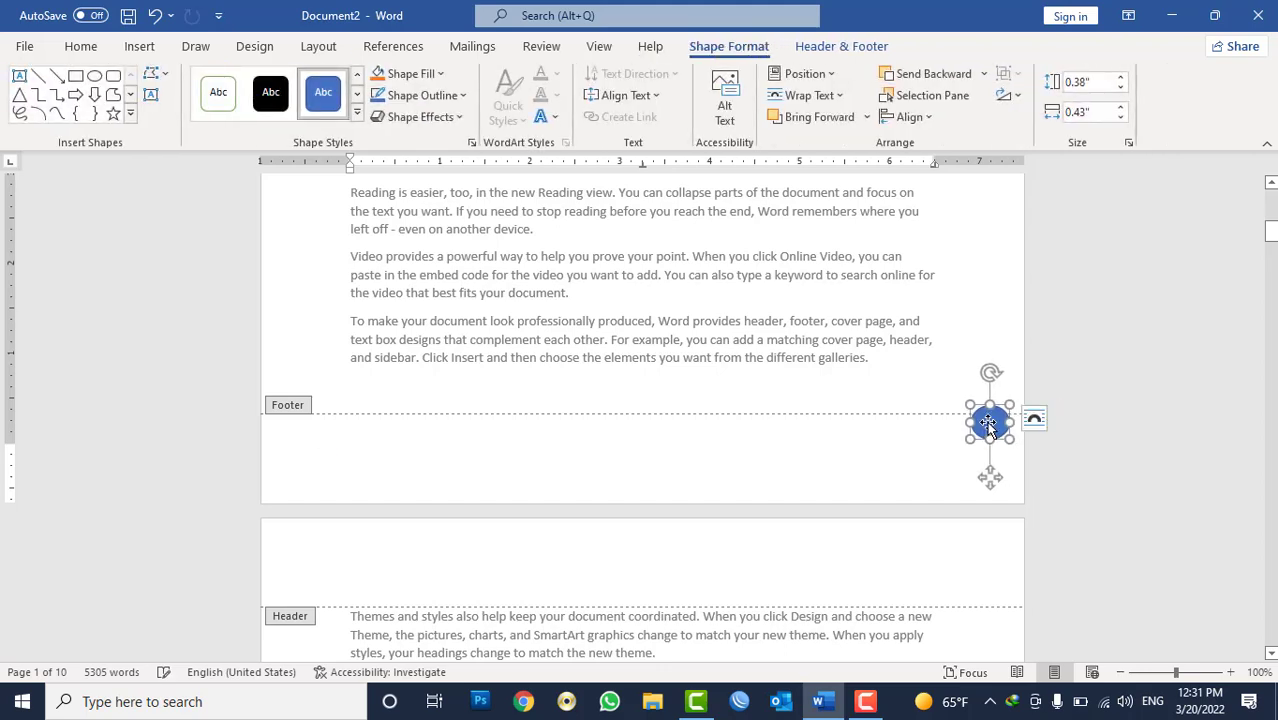
# Step: Add a plain page number as text inside the footer circle
pyautogui.rightClick(989, 428)
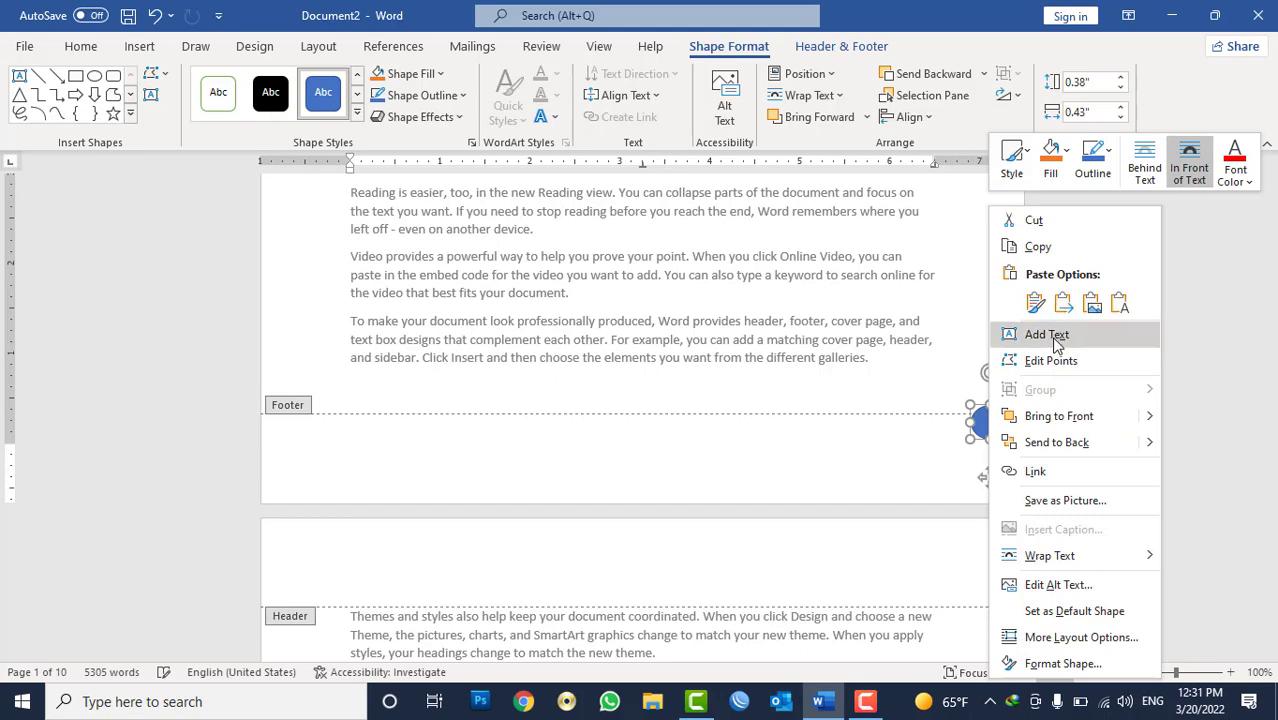
pyautogui.click(1055, 336)
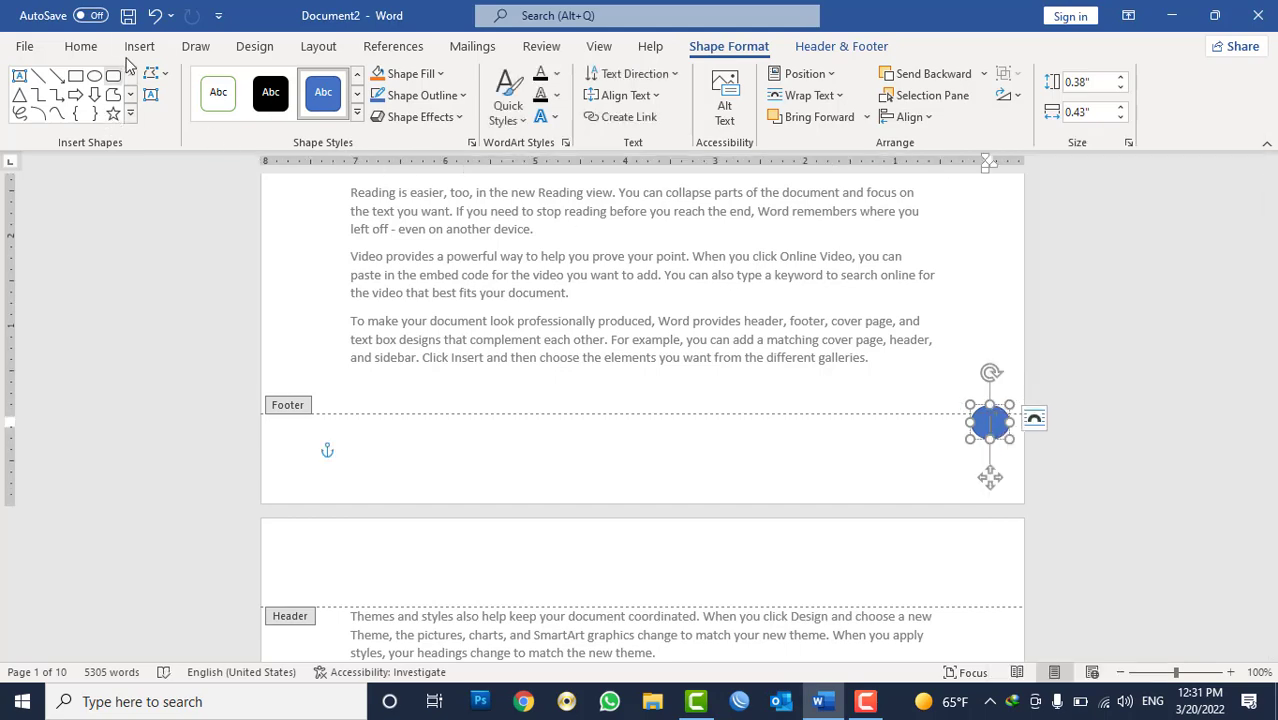
pyautogui.click(139, 46)
pyautogui.click(893, 120)
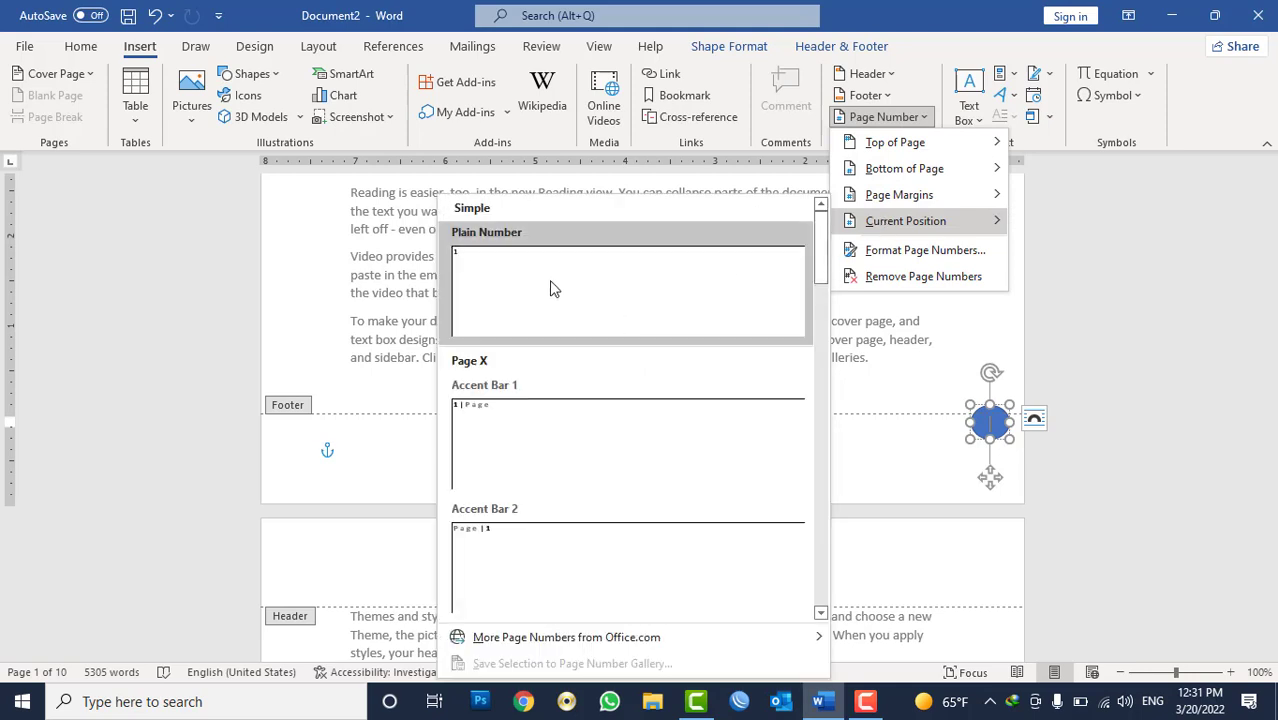
pyautogui.click(551, 288)
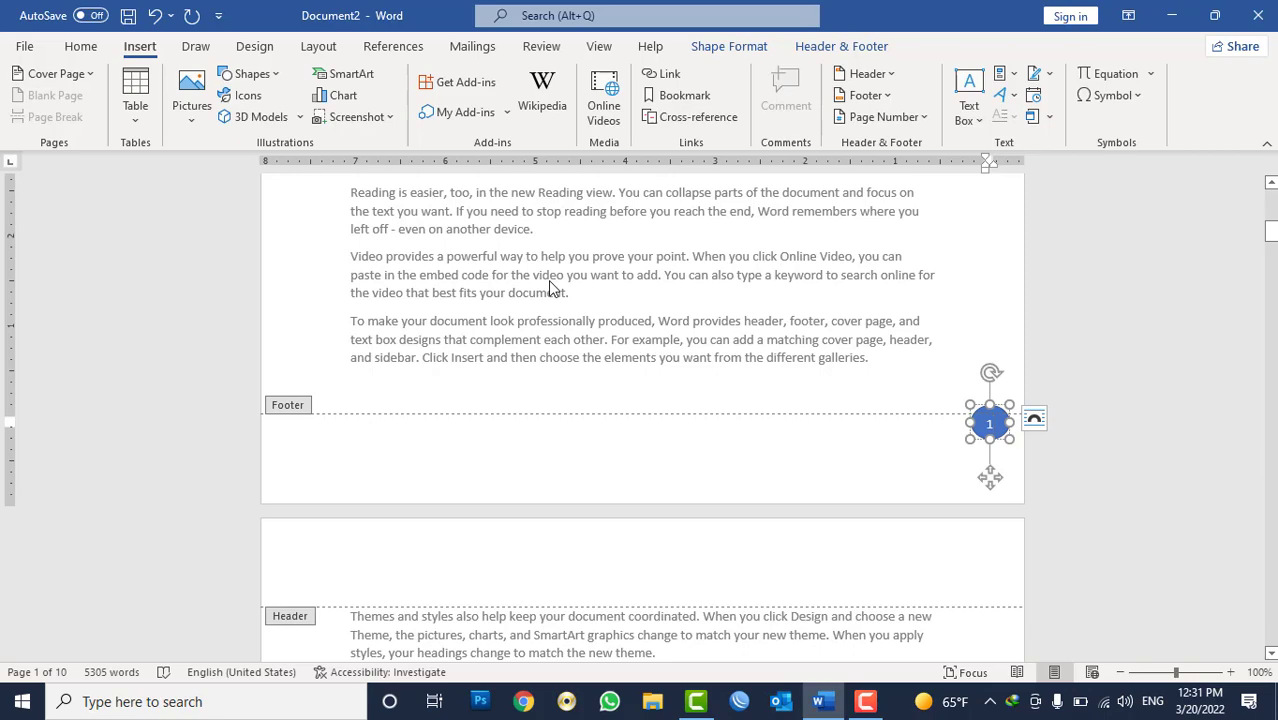
# Step: Reopen the footer and delete the page-number circle
pyautogui.doubleClick(588, 330)
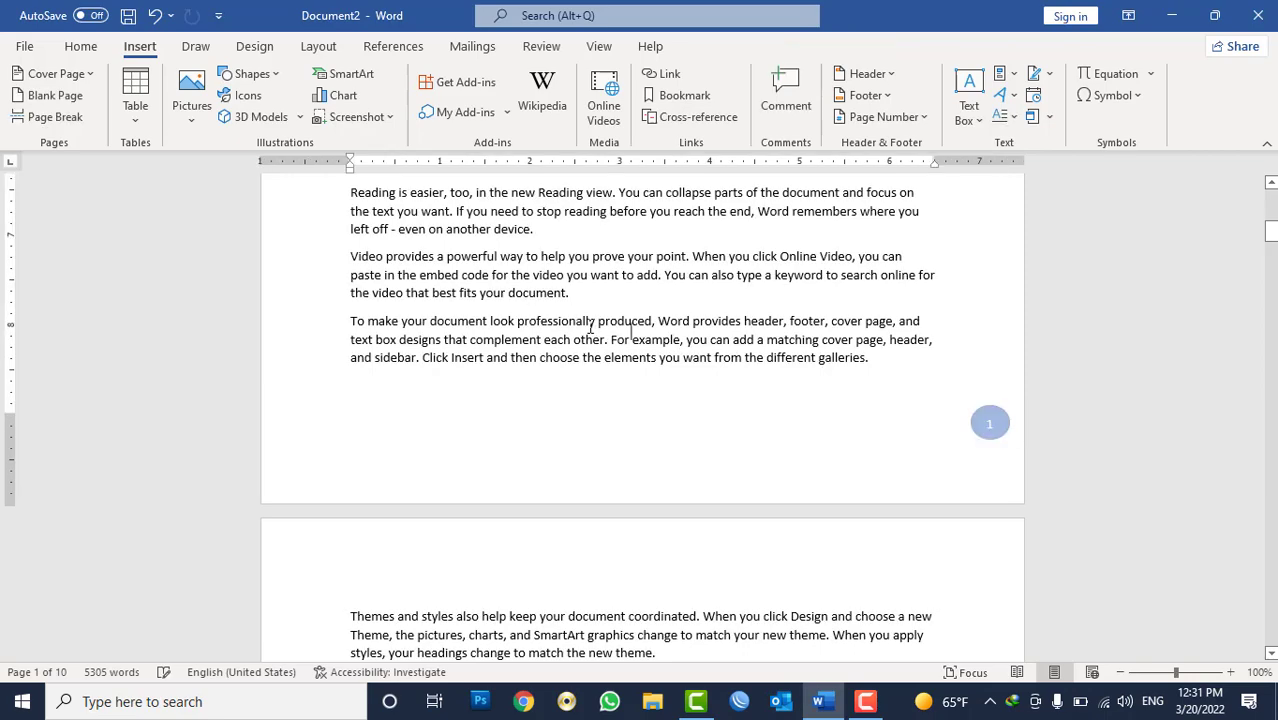
pyautogui.doubleClick(990, 430)
pyautogui.click(990, 428)
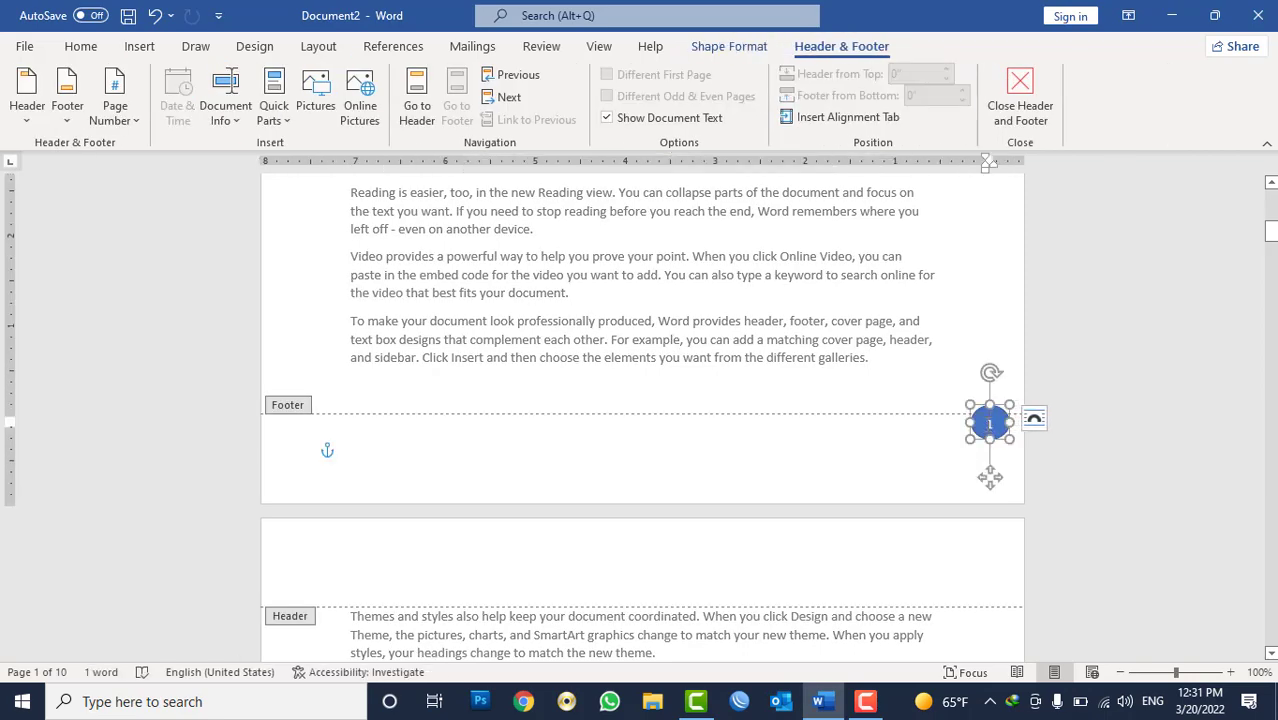
pyautogui.press('Delete')
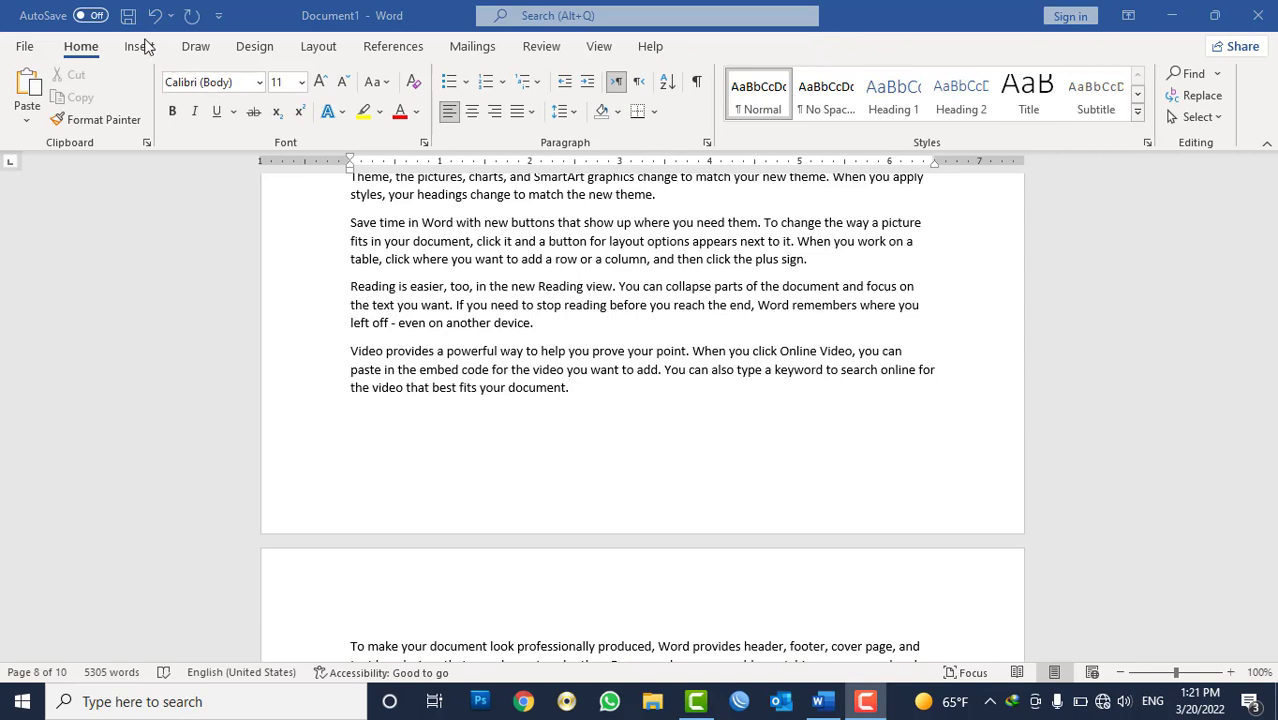
# Step: Add a centred Plain Number 2 page number at the bottom of every page
pyautogui.click(141, 48)
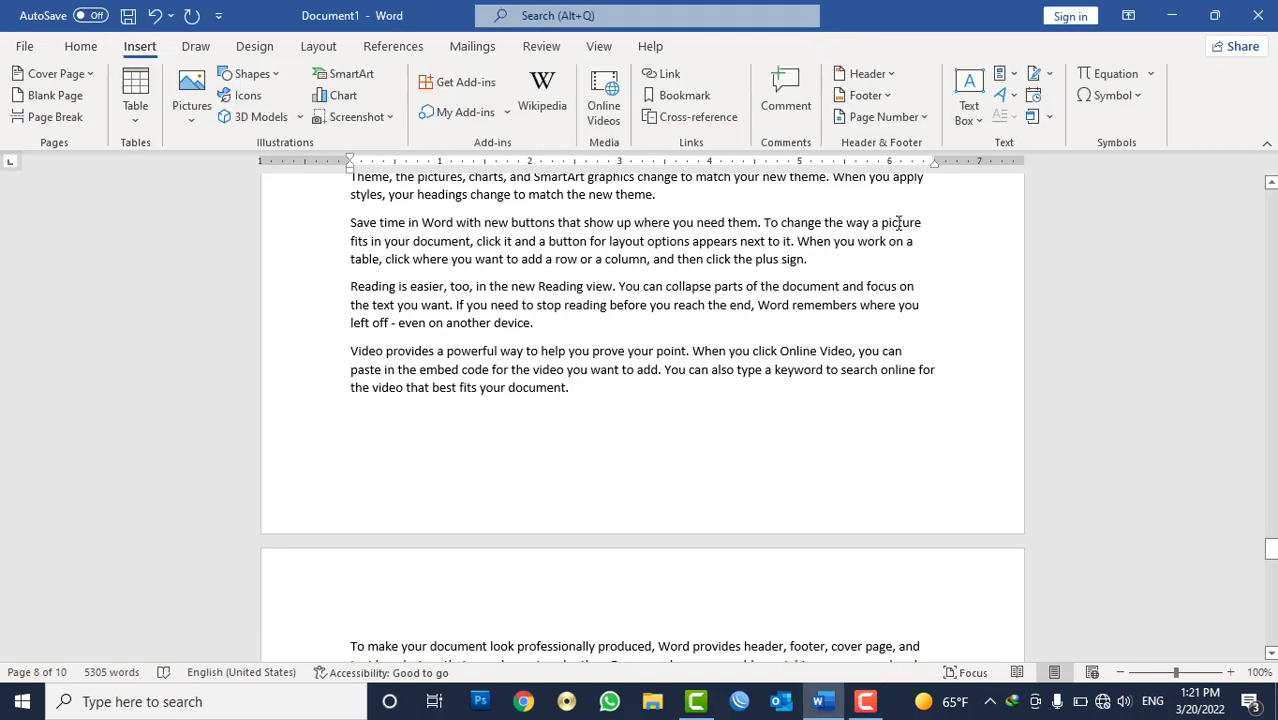
pyautogui.click(900, 117)
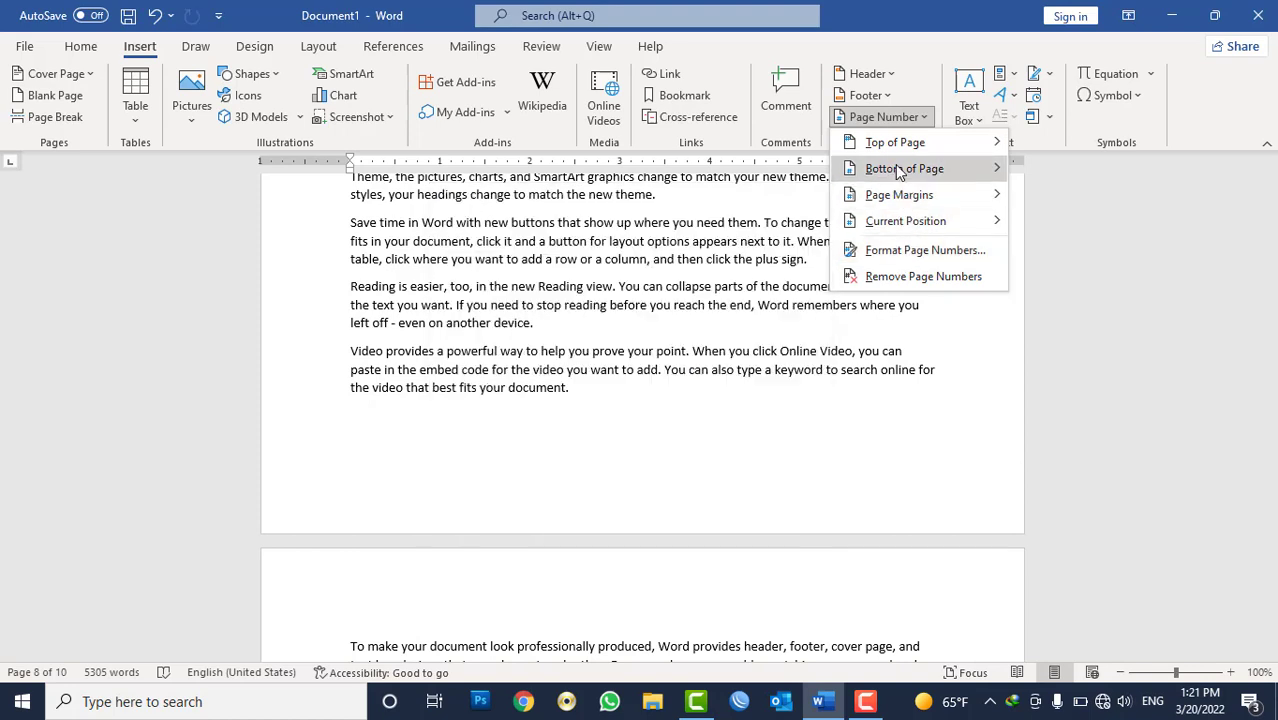
pyautogui.moveTo(898, 172)
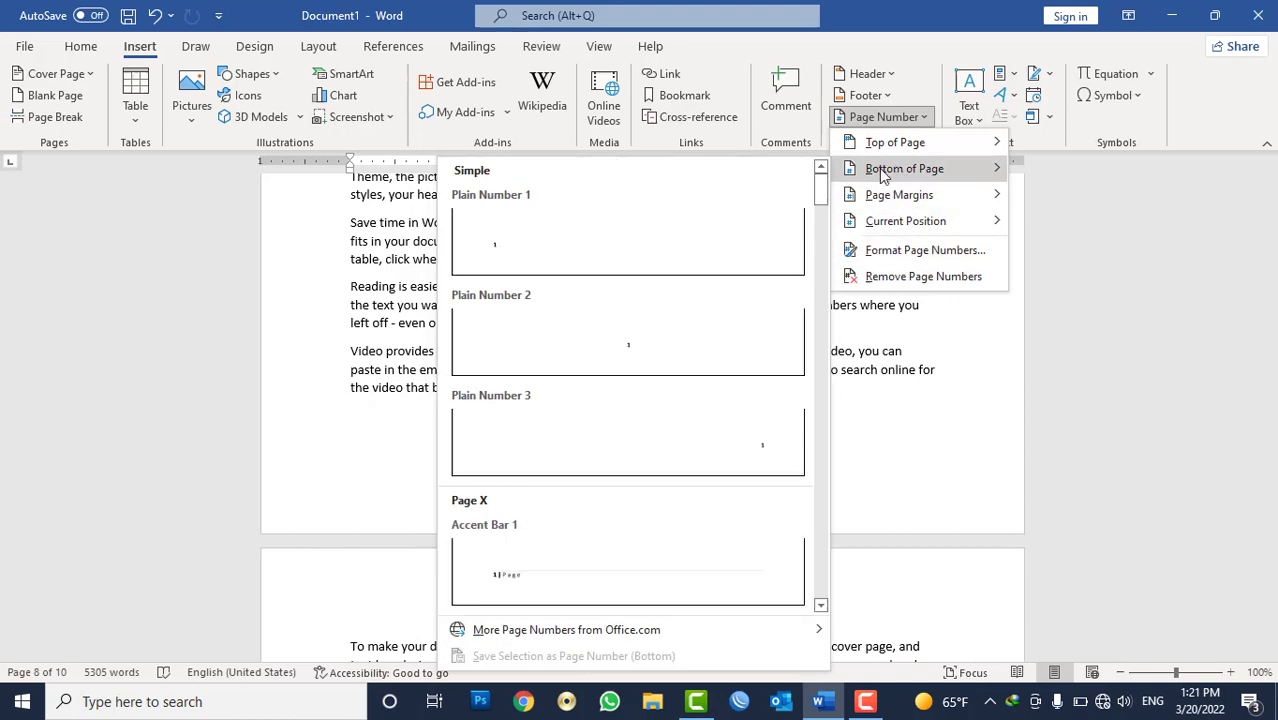
pyautogui.click(643, 354)
# Step: Go to page 1's footer and select its page number 1
pyautogui.scroll(10, 693, 415)
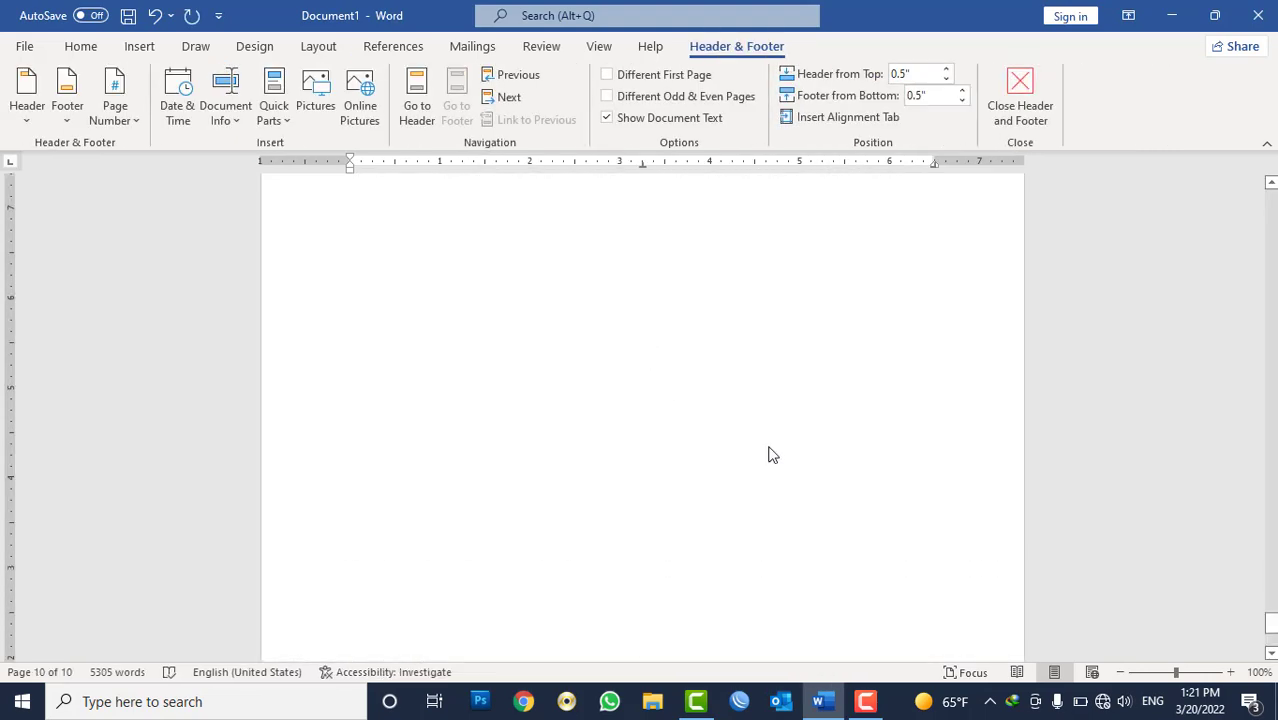
pyautogui.moveTo(1270, 308); pyautogui.dragTo(1270, 190)
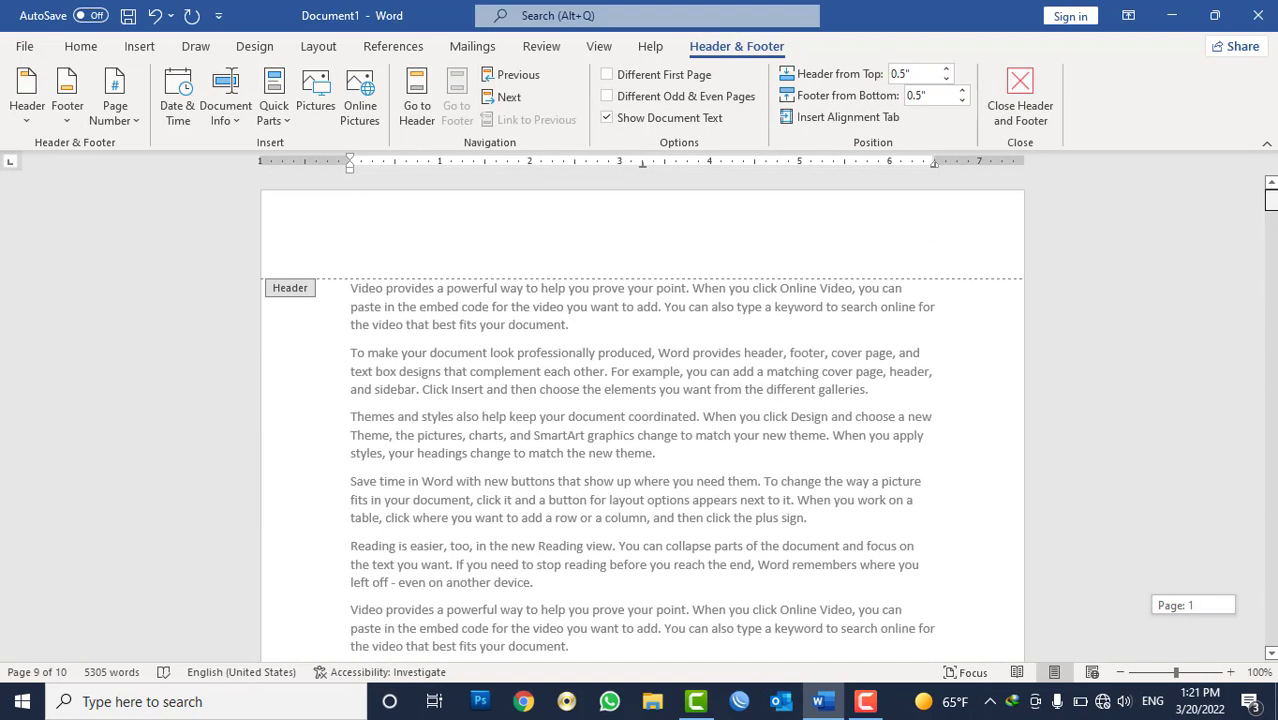
pyautogui.scroll(-3, 633, 388)
pyautogui.scroll(-5, 636, 402)
pyautogui.scroll(-5, 636, 402)
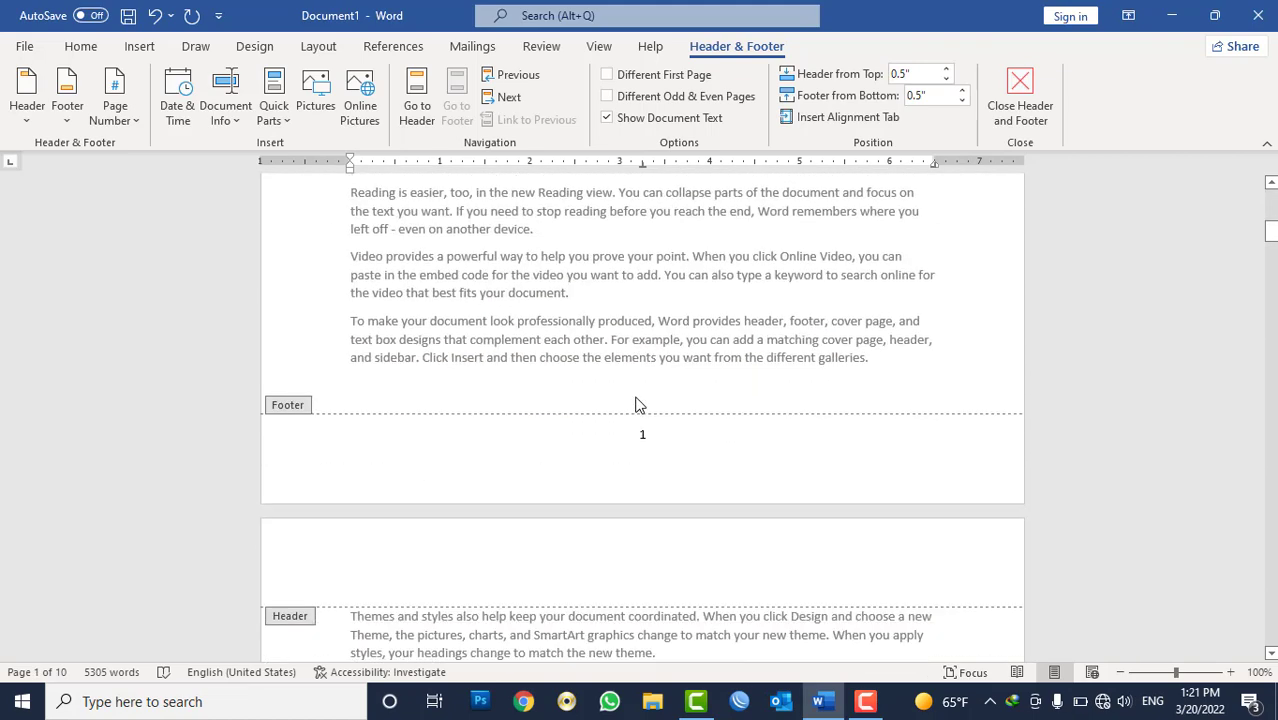
pyautogui.click(642, 435)
pyautogui.doubleClick(642, 435)
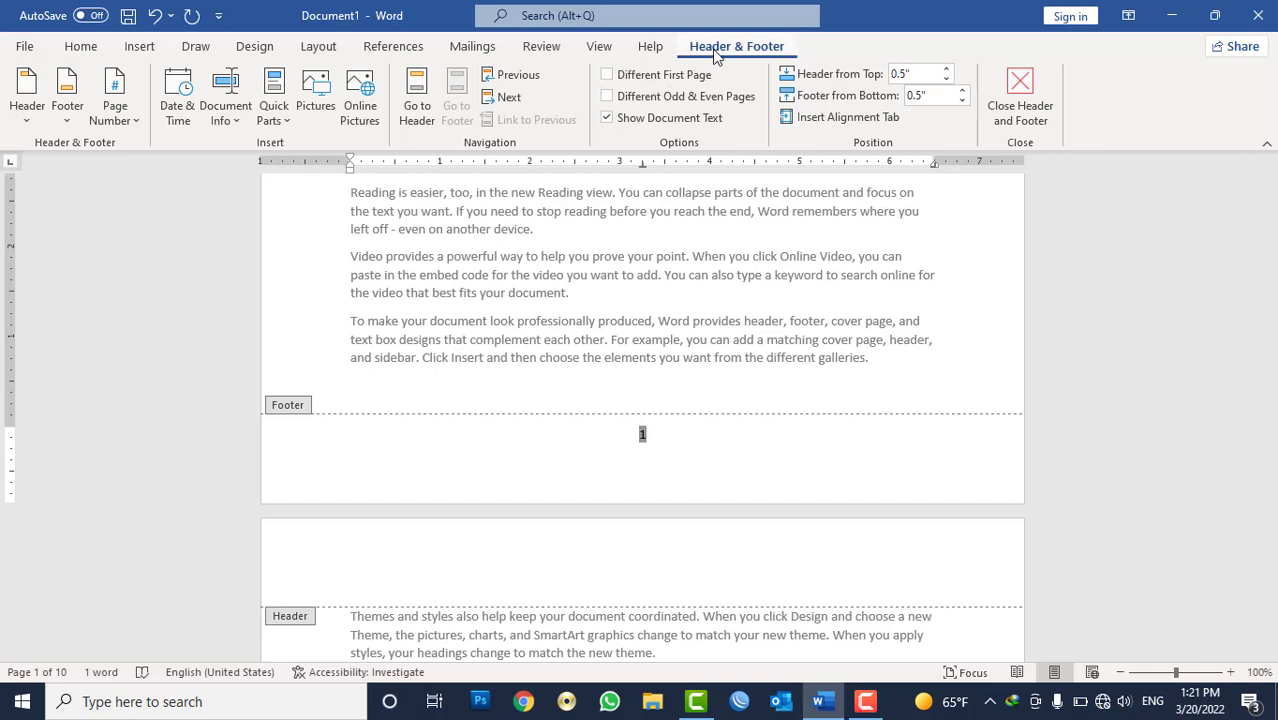
pyautogui.click(132, 125)
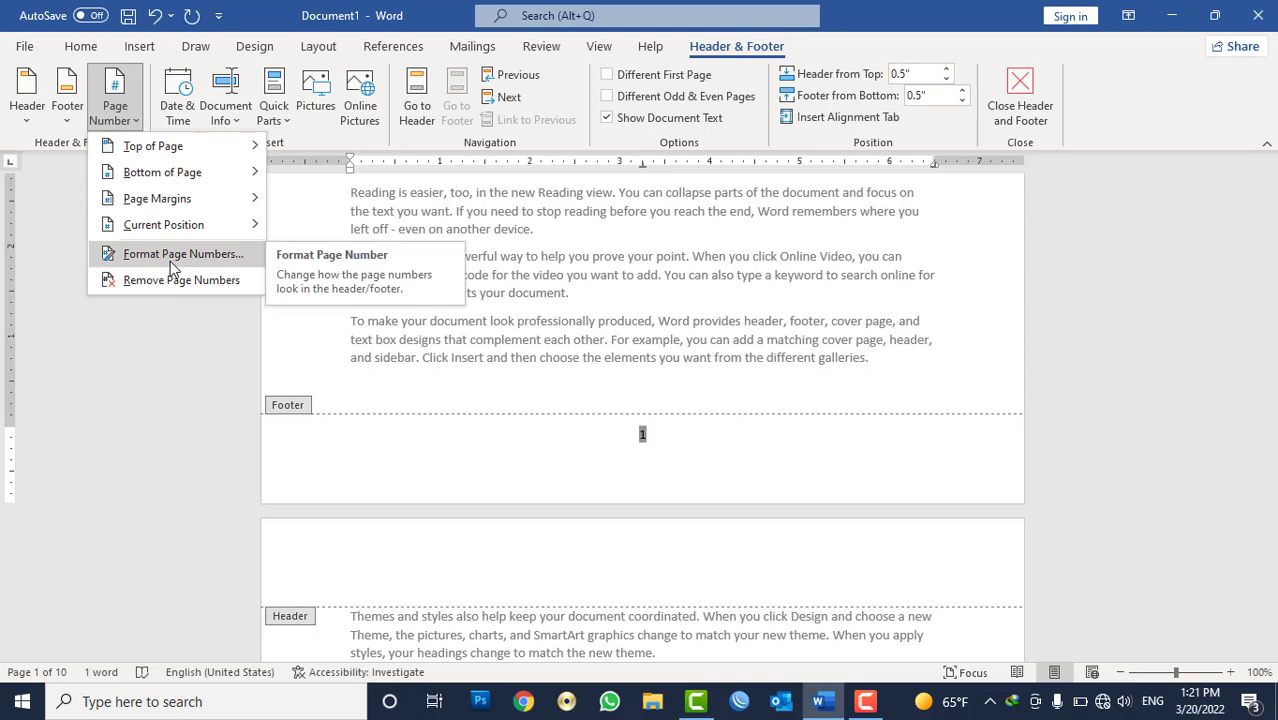
# Step: Switch the footer page numbers from 1, 2, 3 to Arabic letters (أ, ب, ت) and review the pages
pyautogui.click(139, 46)
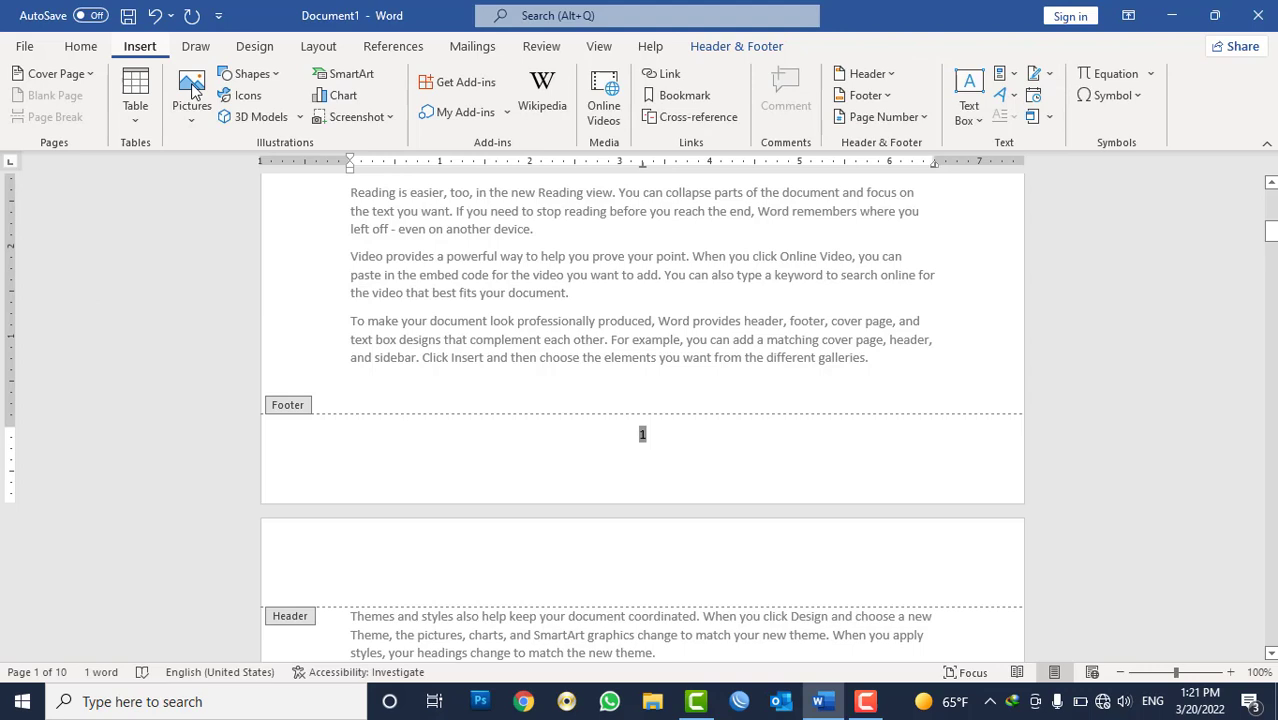
pyautogui.click(910, 120)
pyautogui.click(879, 250)
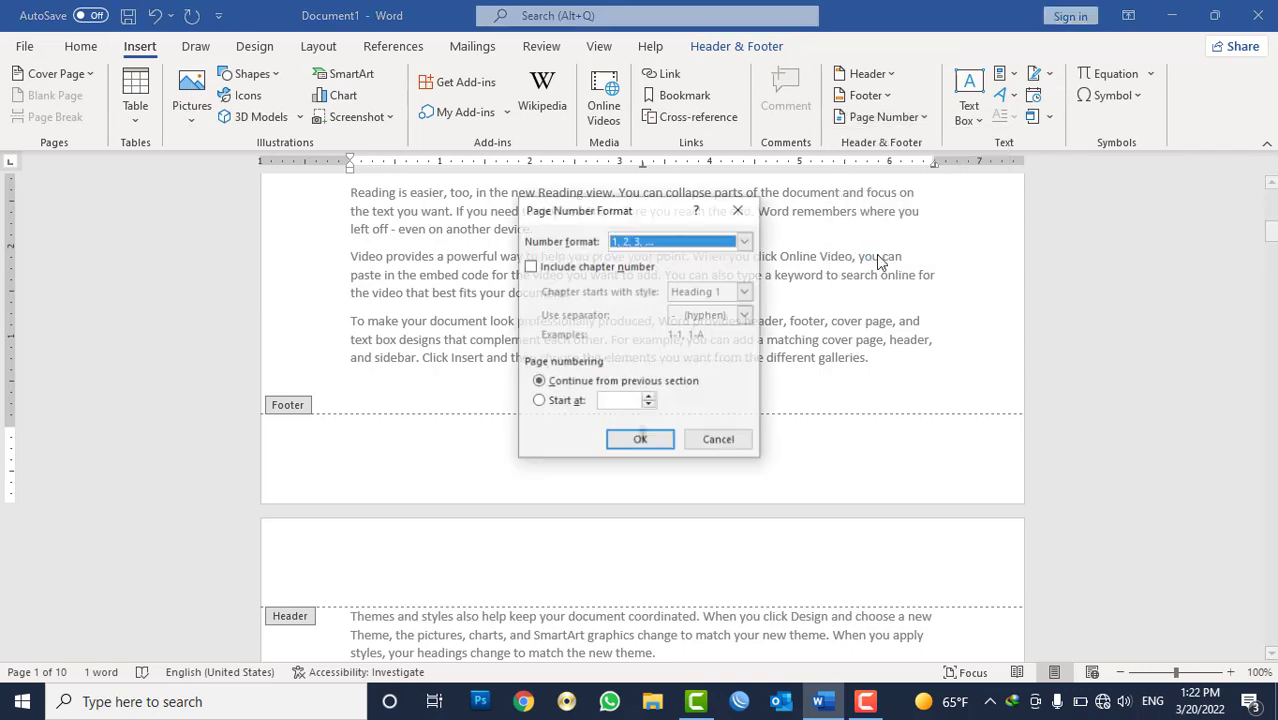
pyautogui.click(673, 245)
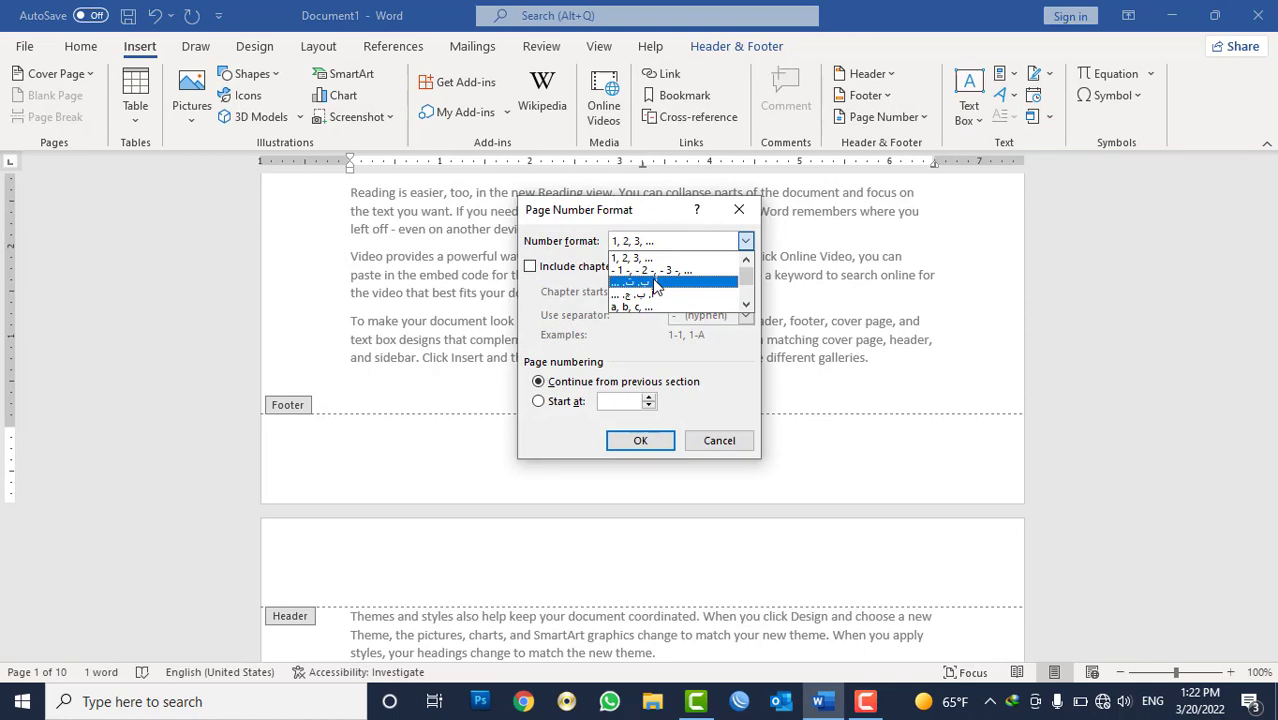
pyautogui.click(656, 284)
pyautogui.click(640, 438)
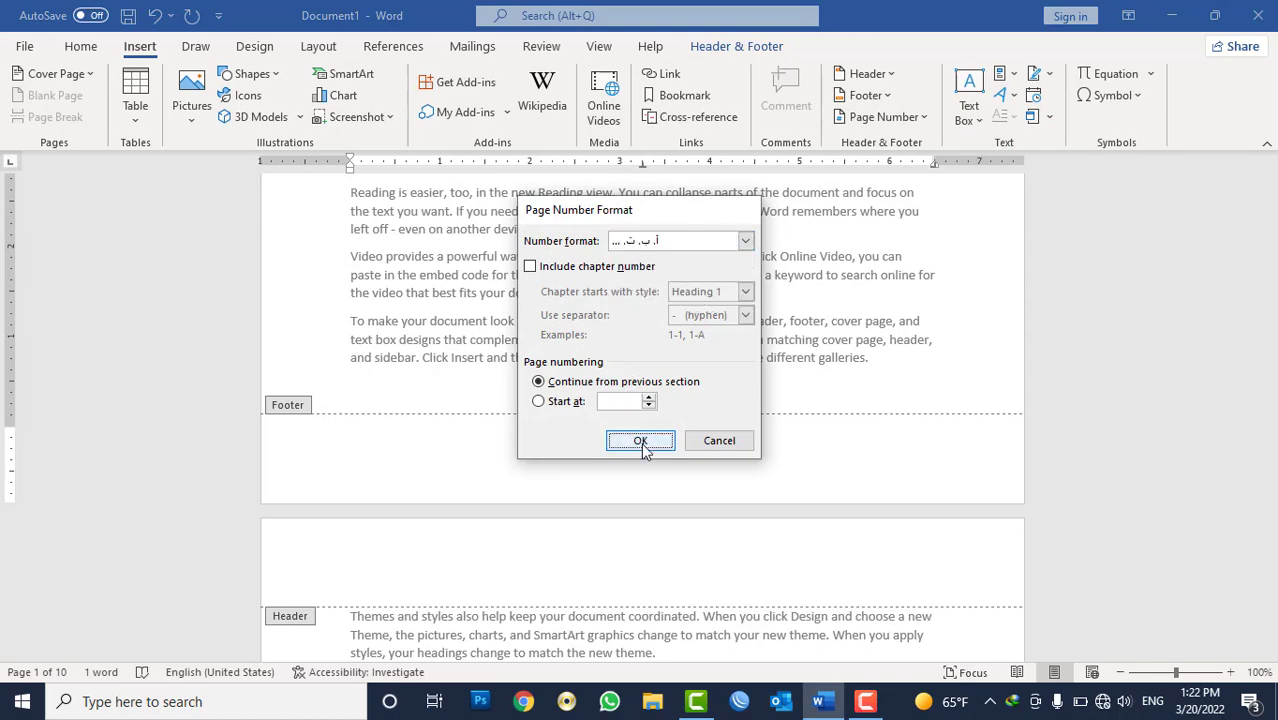
pyautogui.scroll(-2, 668, 438)
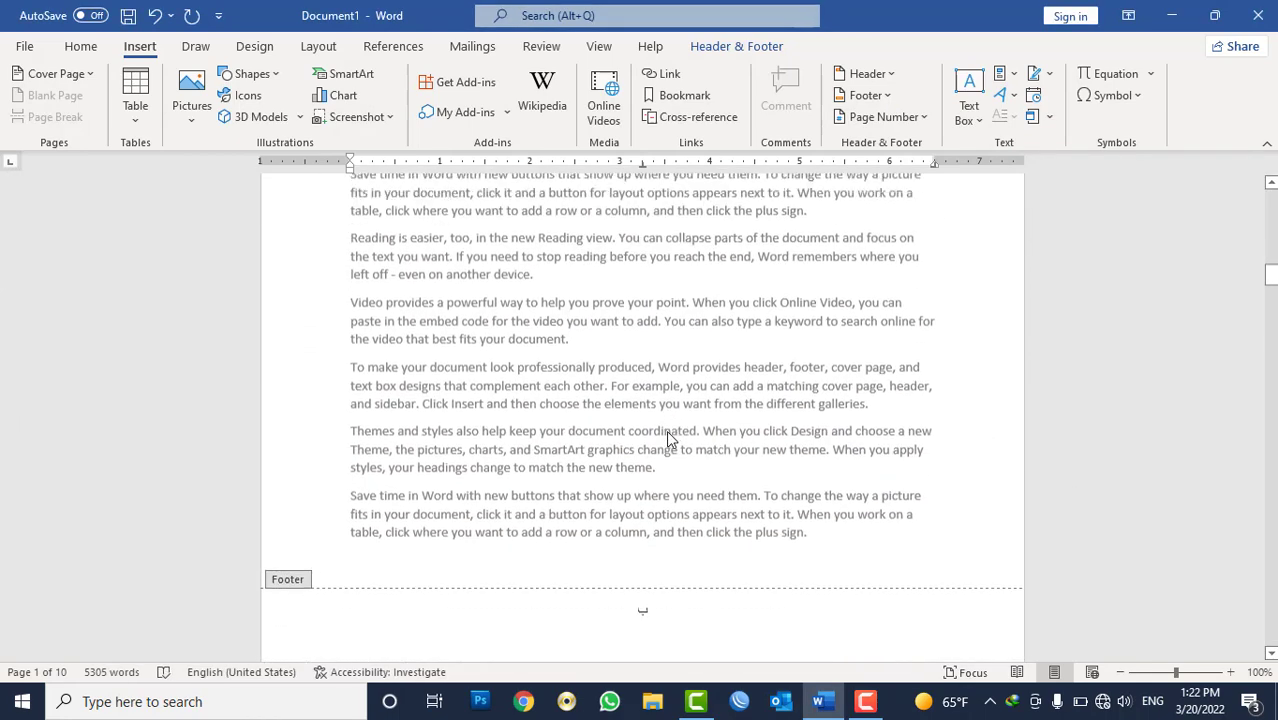
pyautogui.scroll(-3, 668, 438)
pyautogui.scroll(-5, 668, 438)
pyautogui.scroll(-2, 668, 438)
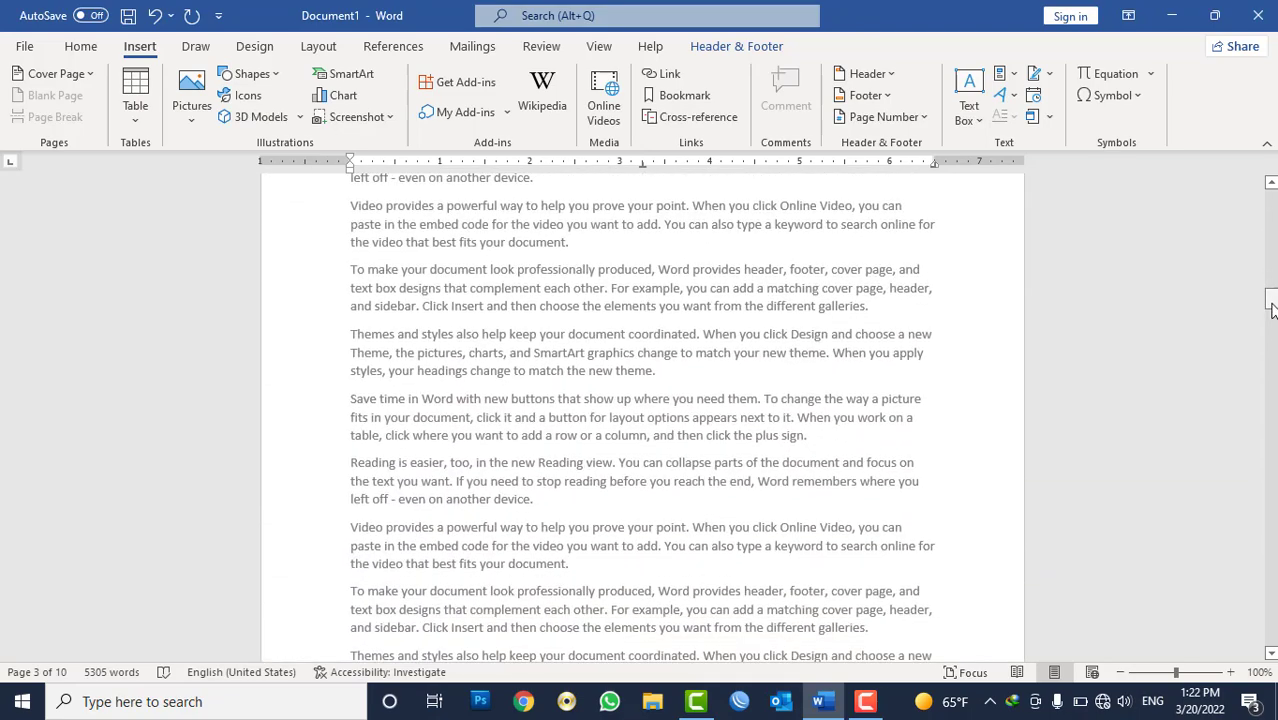
pyautogui.moveTo(1272, 305); pyautogui.dragTo(1271, 200)
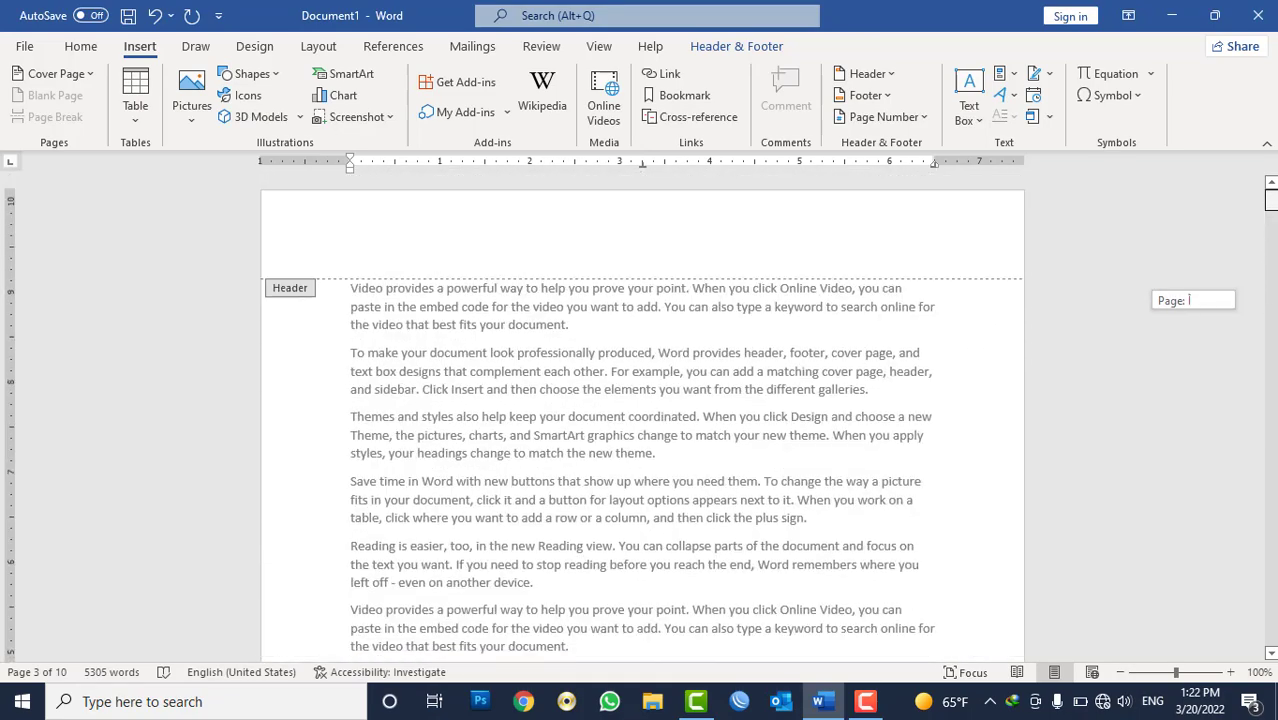
pyautogui.scroll(-5, 488, 432)
pyautogui.scroll(-5, 488, 432)
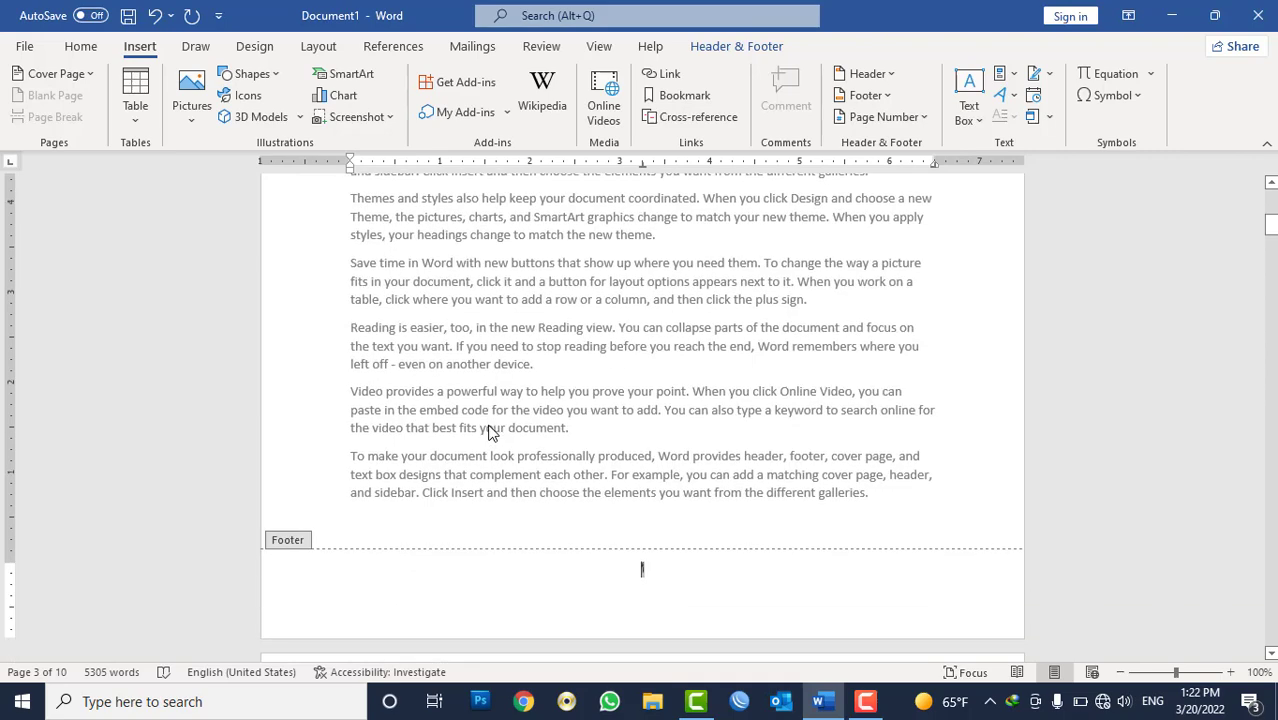
# Step: Set the page number format back to 1, 2, 3 digits, starting at 6
pyautogui.click(886, 117)
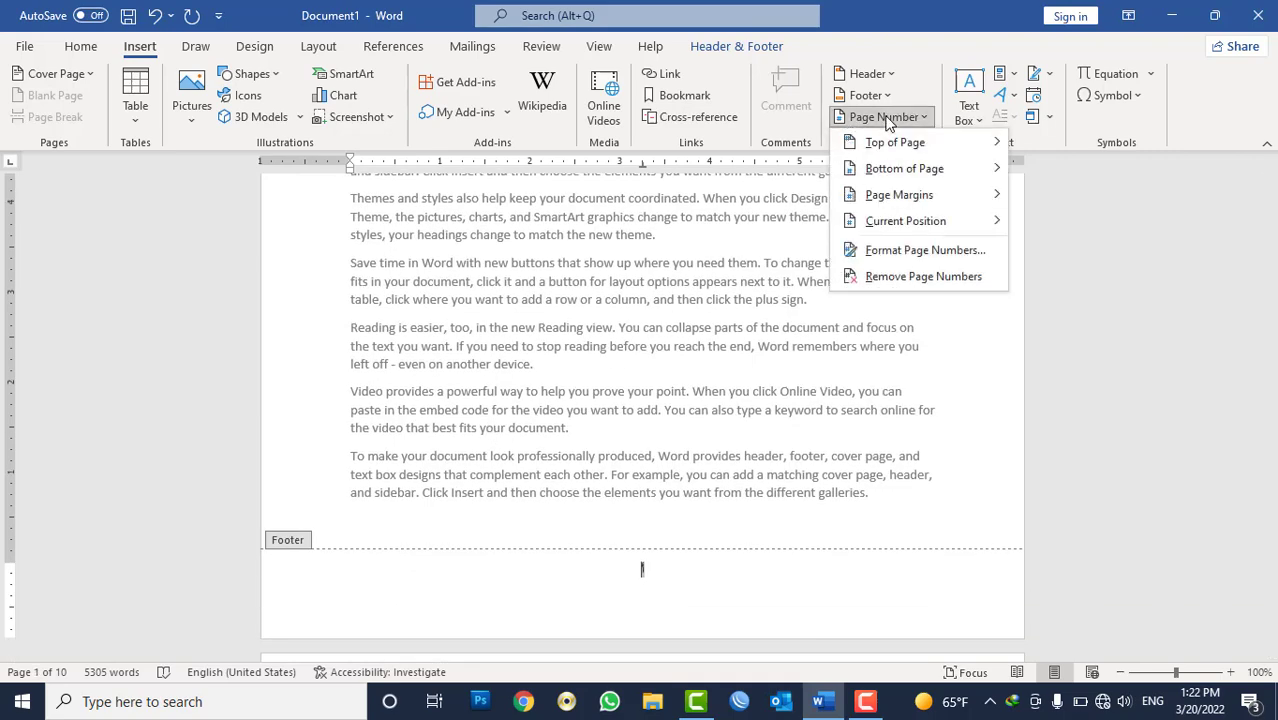
pyautogui.click(907, 250)
pyautogui.click(745, 241)
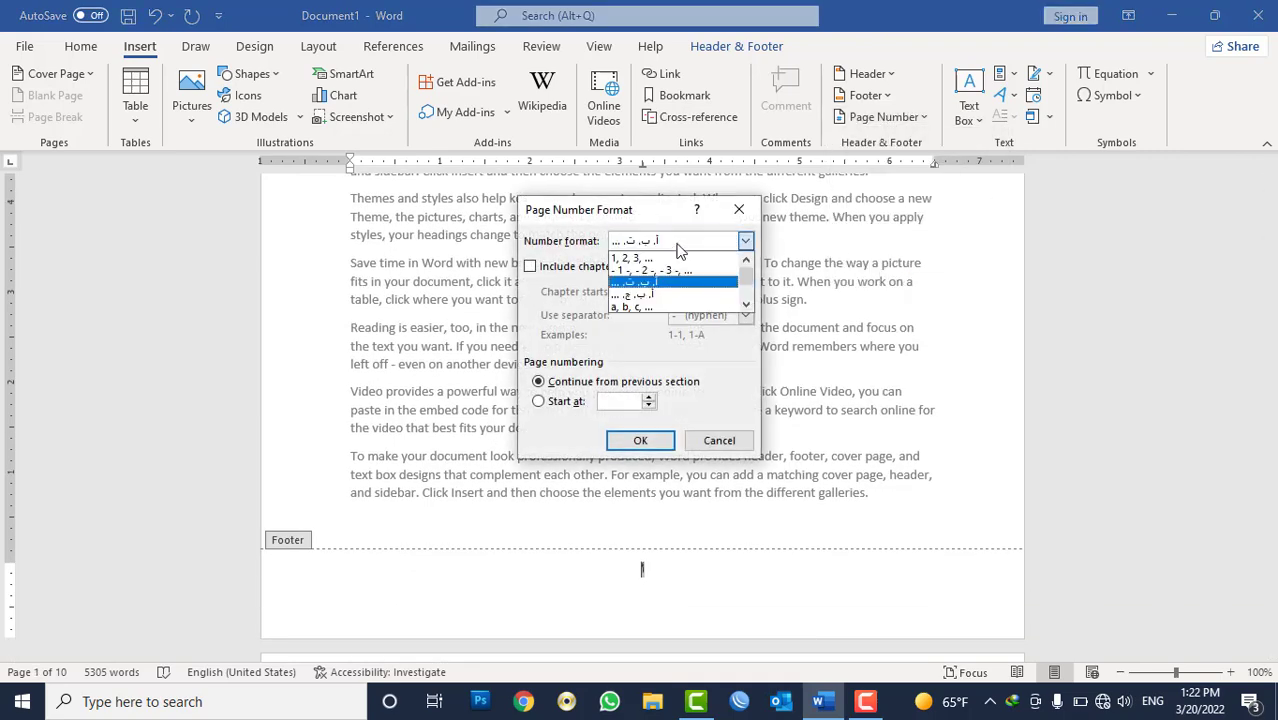
pyautogui.click(650, 265)
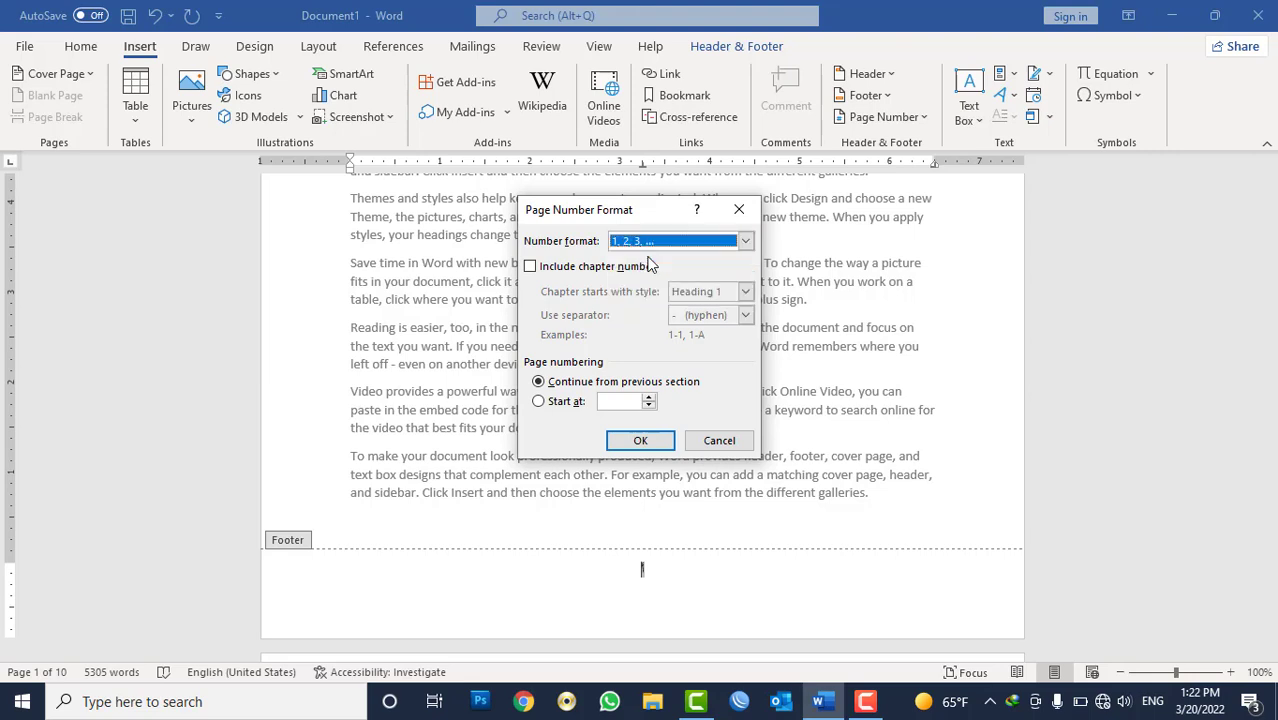
pyautogui.click(560, 401)
pyautogui.write('6')
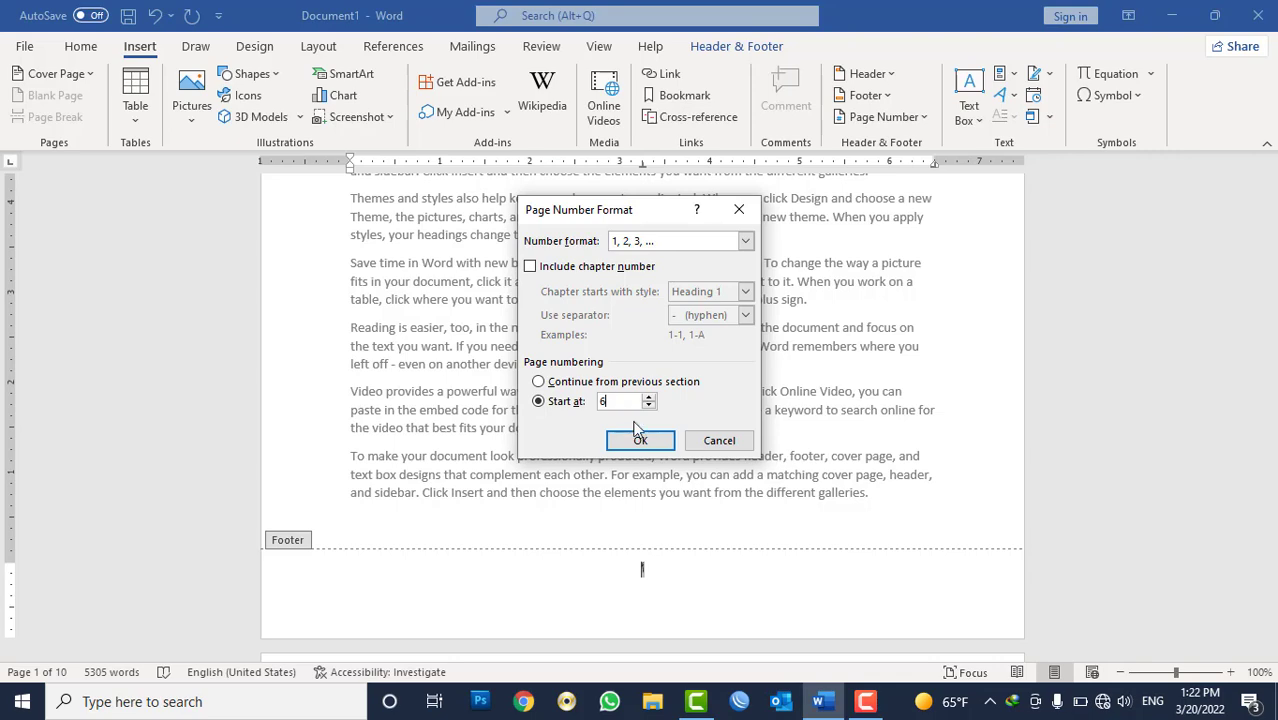
pyautogui.click(641, 440)
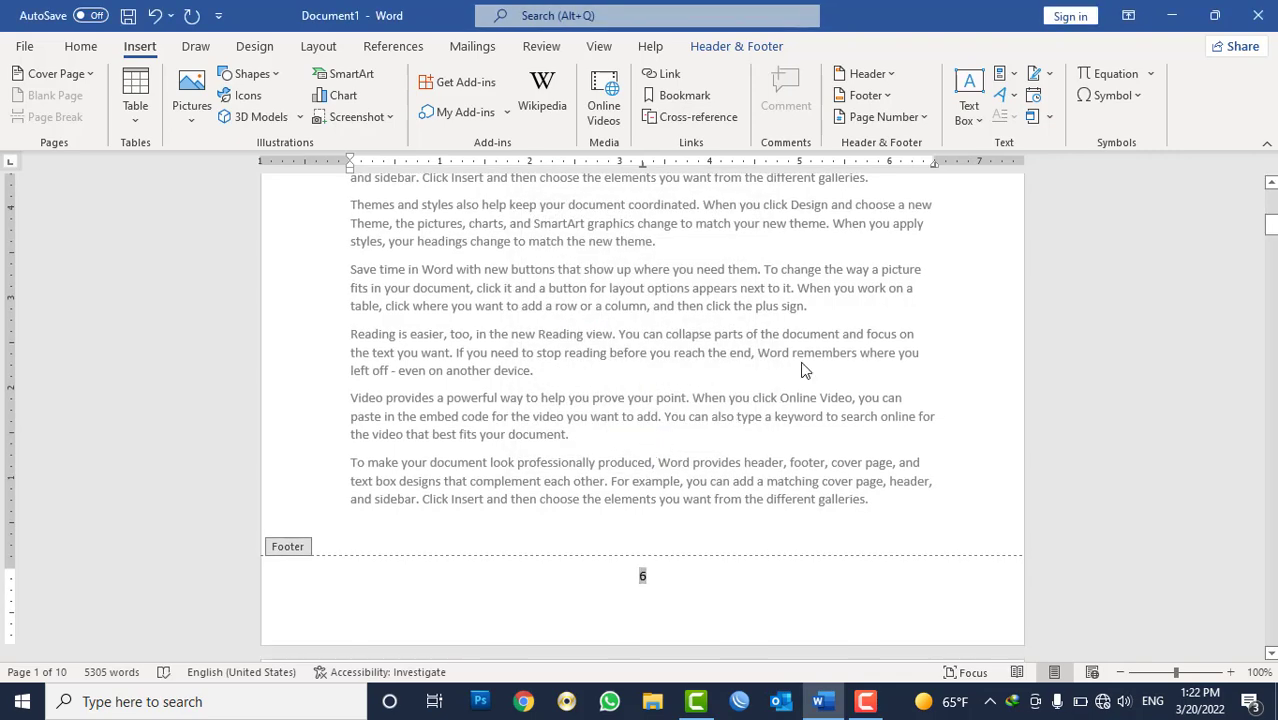
# Step: Scroll through the document to check footers now read 7, 8 and onward
pyautogui.scroll(-3, 803, 363)
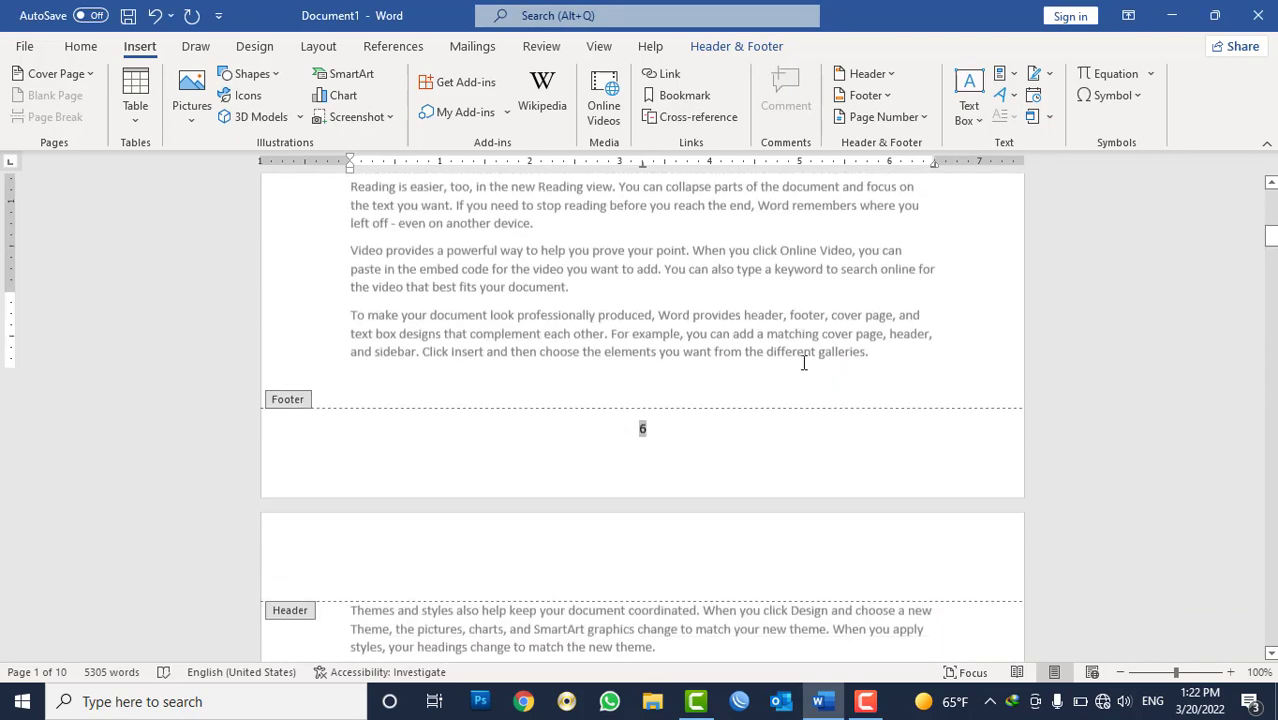
pyautogui.scroll(-3, 802, 360)
pyautogui.scroll(-4, 750, 340)
pyautogui.scroll(-4, 745, 368)
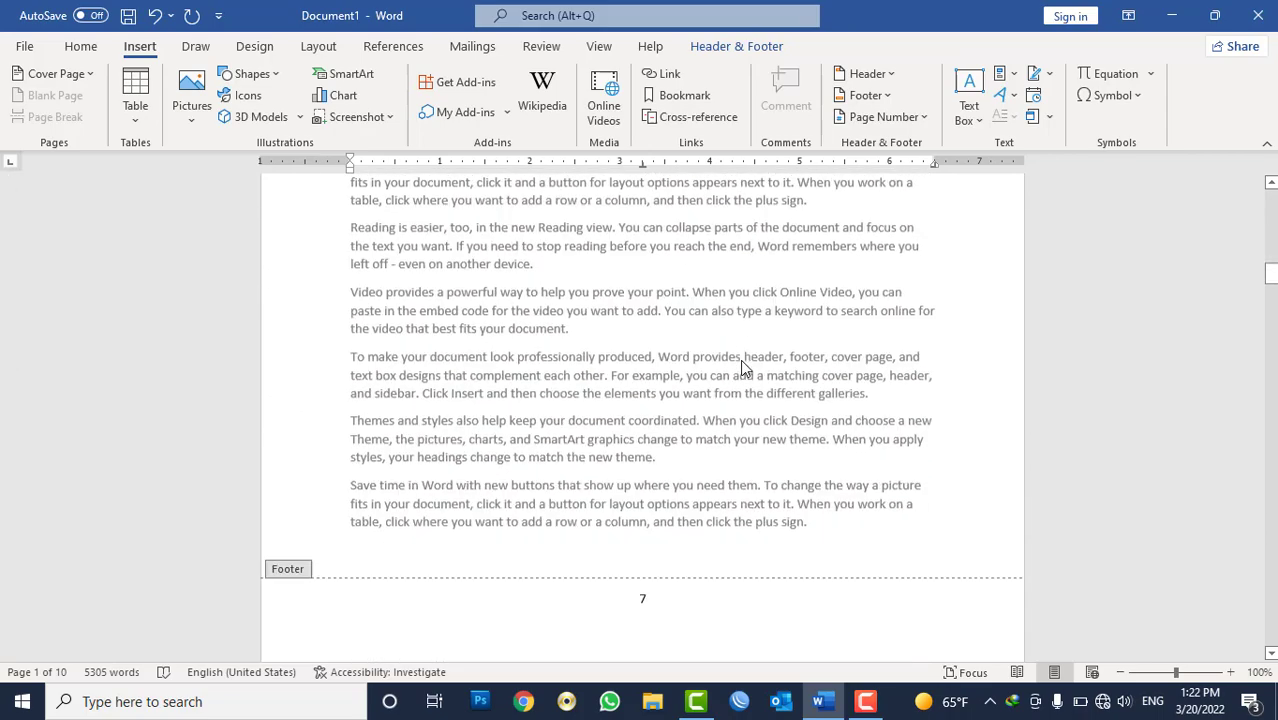
pyautogui.scroll(-5, 742, 368)
pyautogui.scroll(-2, 742, 368)
pyautogui.scroll(-8, 742, 368)
pyautogui.scroll(-8, 744, 368)
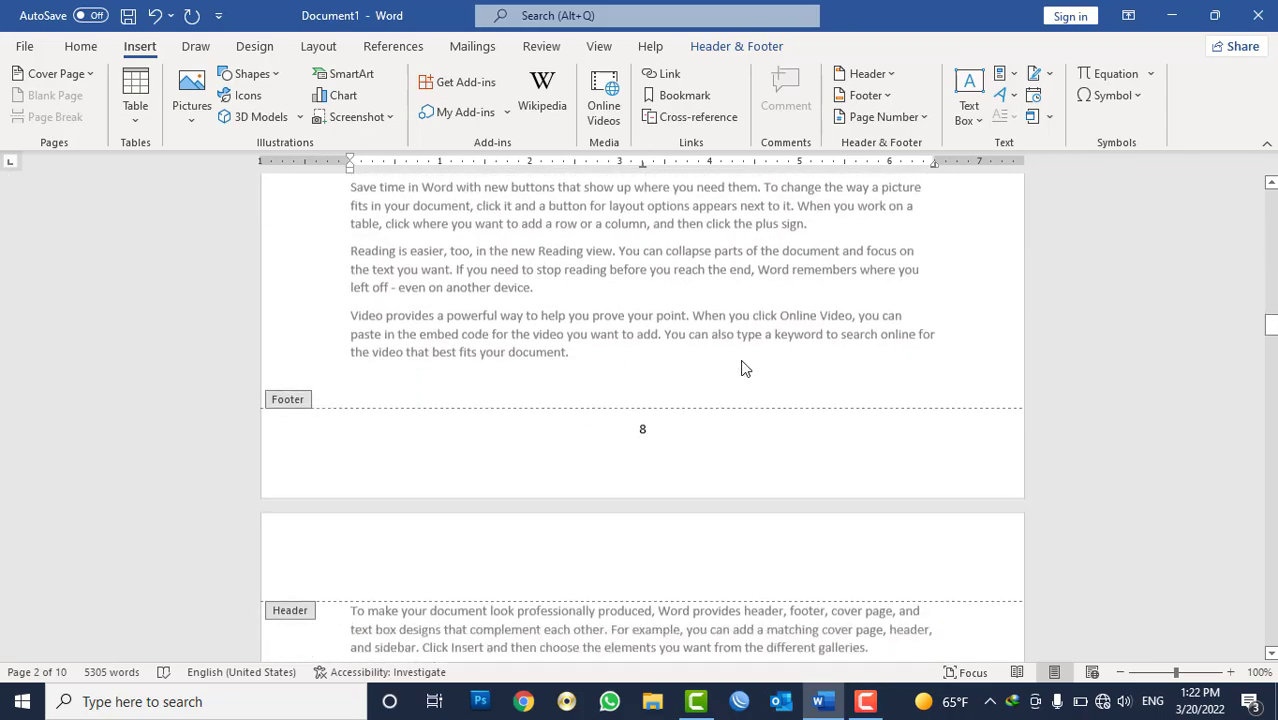
pyautogui.scroll(-1, 744, 369)
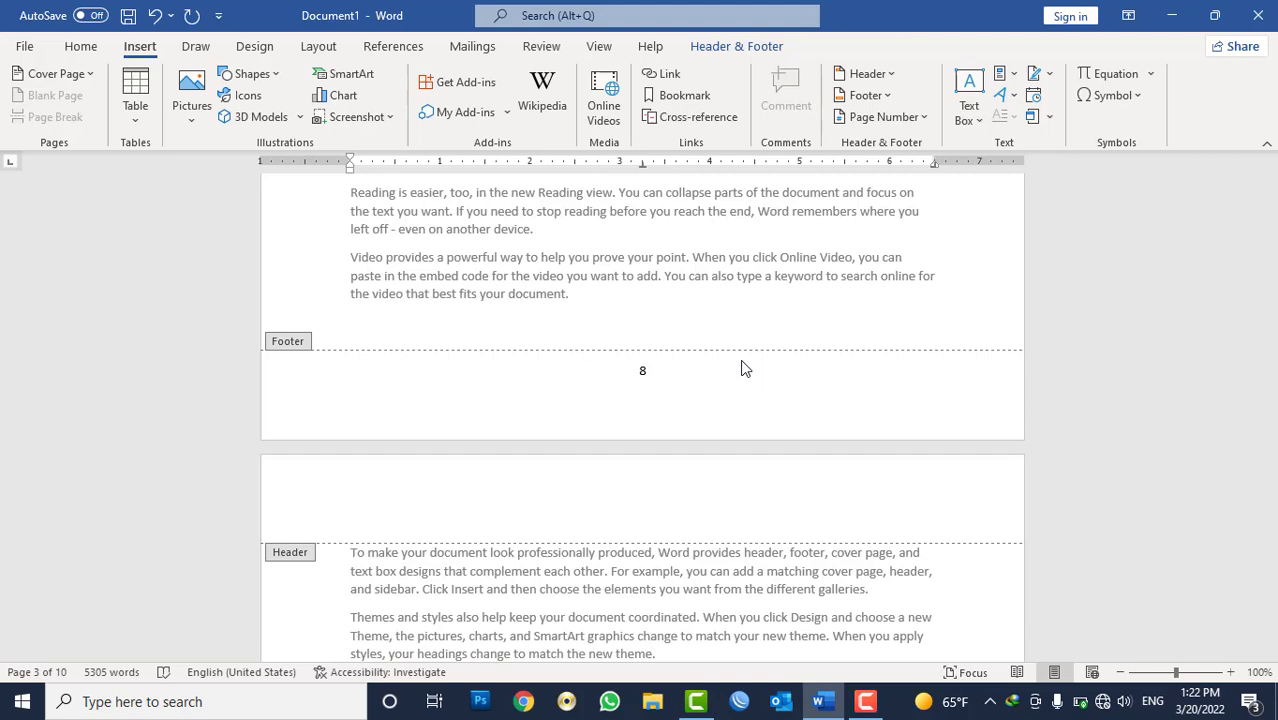
pyautogui.scroll(10, 686, 348)
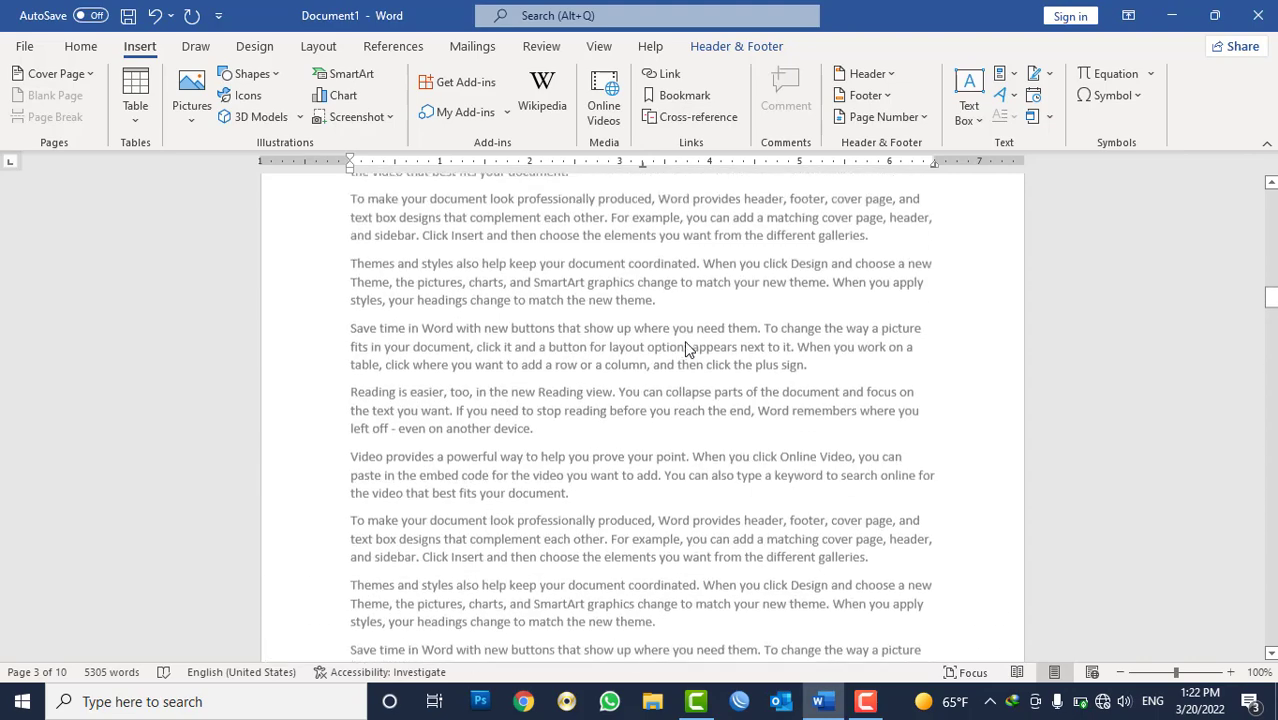
pyautogui.scroll(2, 685, 345)
pyautogui.scroll(1, 686, 348)
pyautogui.scroll(2, 686, 348)
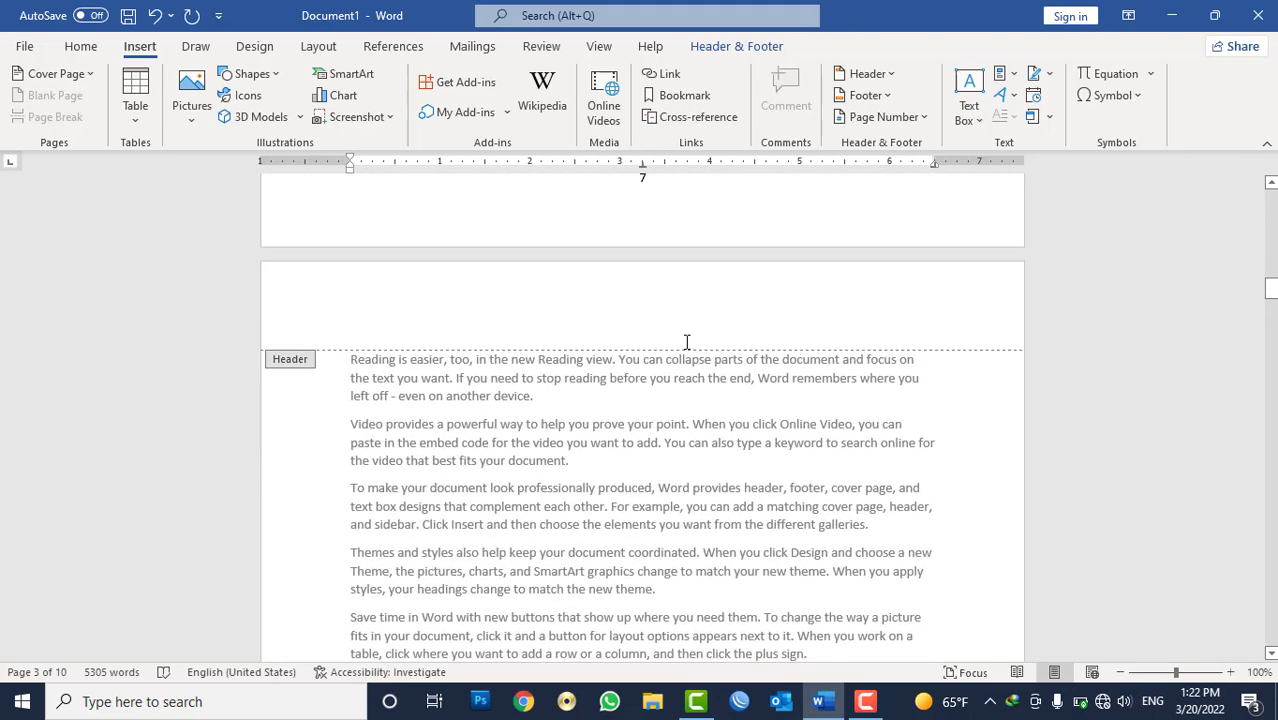
pyautogui.scroll(2, 686, 348)
pyautogui.scroll(2, 686, 348)
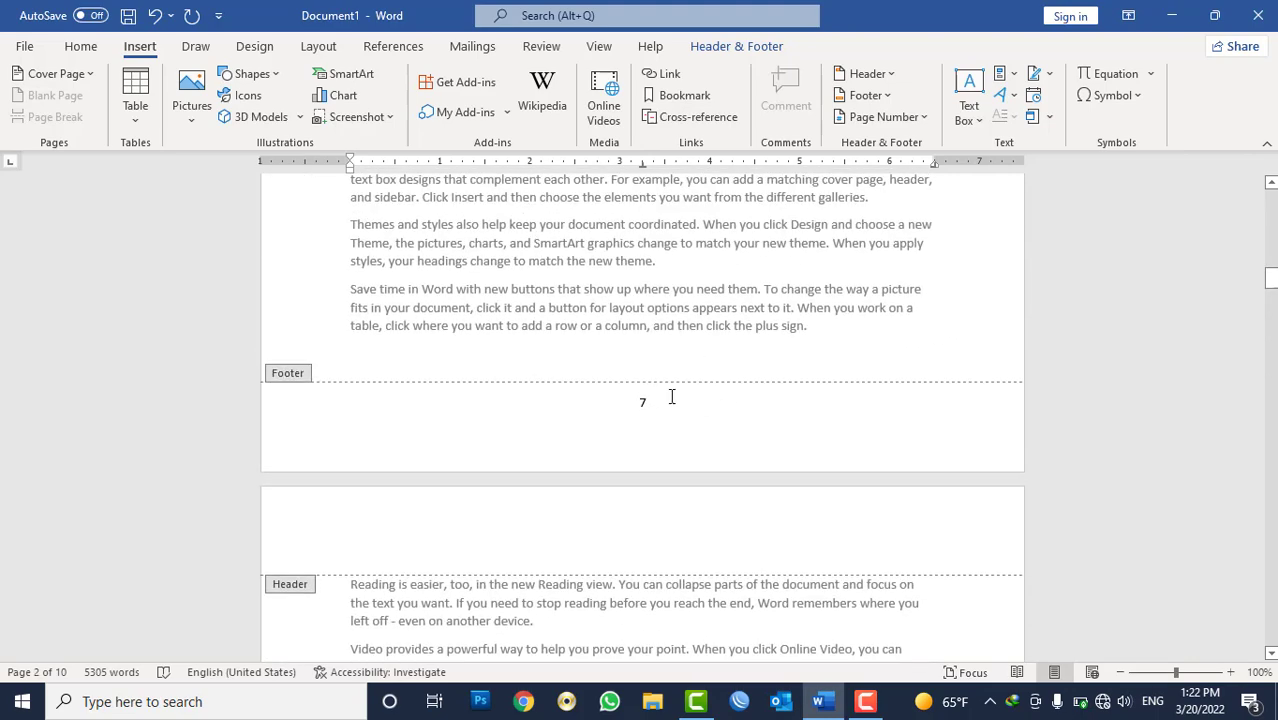
# Step: Leave the footer and remove the page numbers from every page of Document3
pyautogui.doubleClick(681, 329)
pyautogui.tripleClick(680, 323)
pyautogui.click(708, 326)
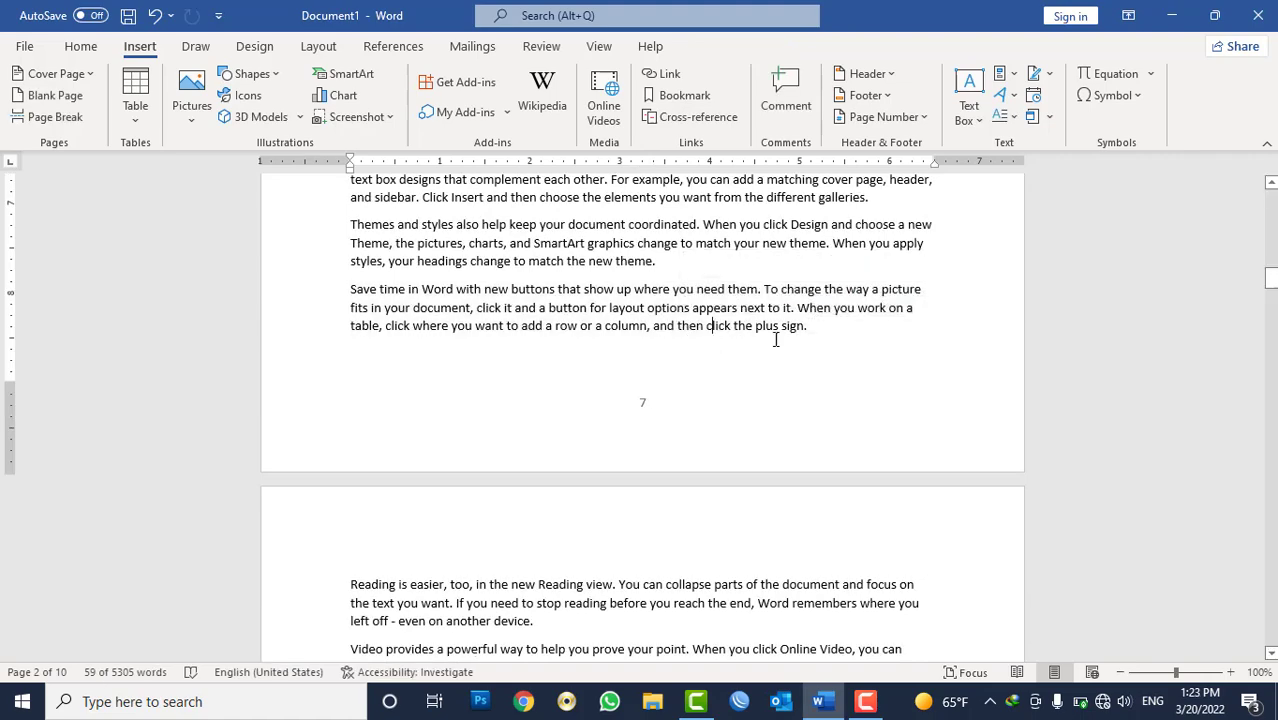
pyautogui.scroll(2, 710, 340)
pyautogui.click(887, 118)
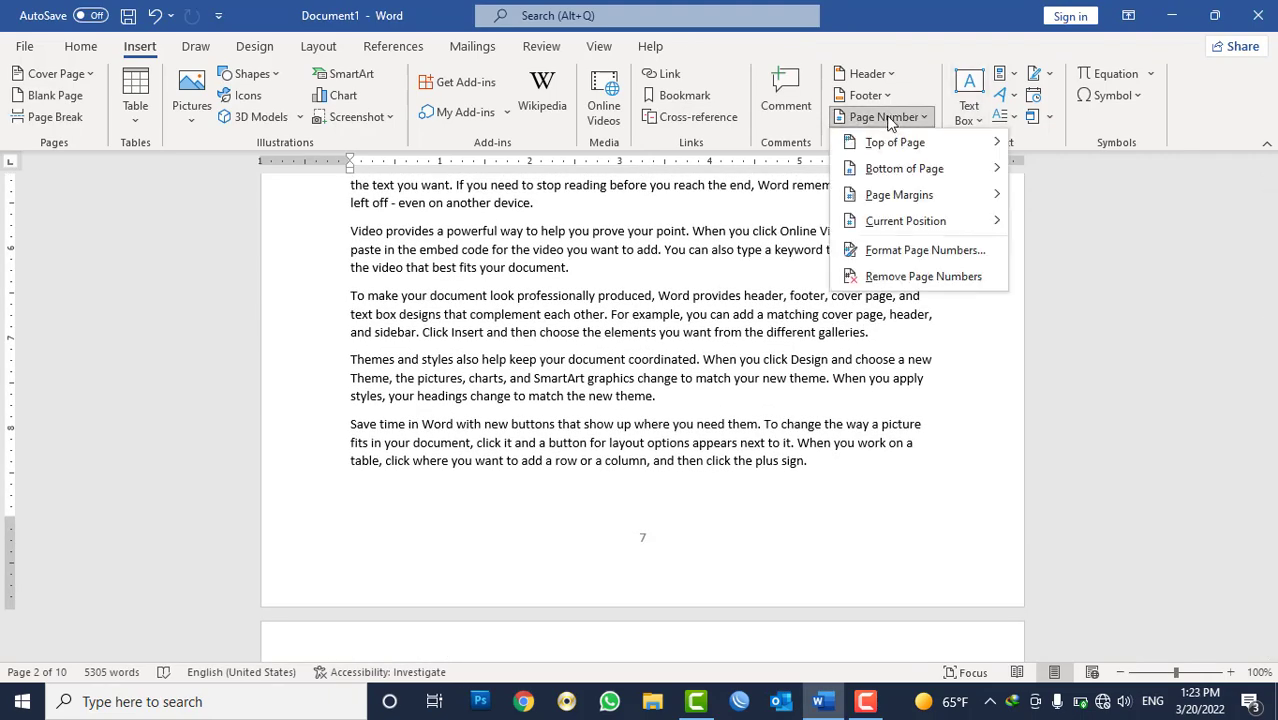
pyautogui.click(869, 278)
pyautogui.scroll(6, 755, 398)
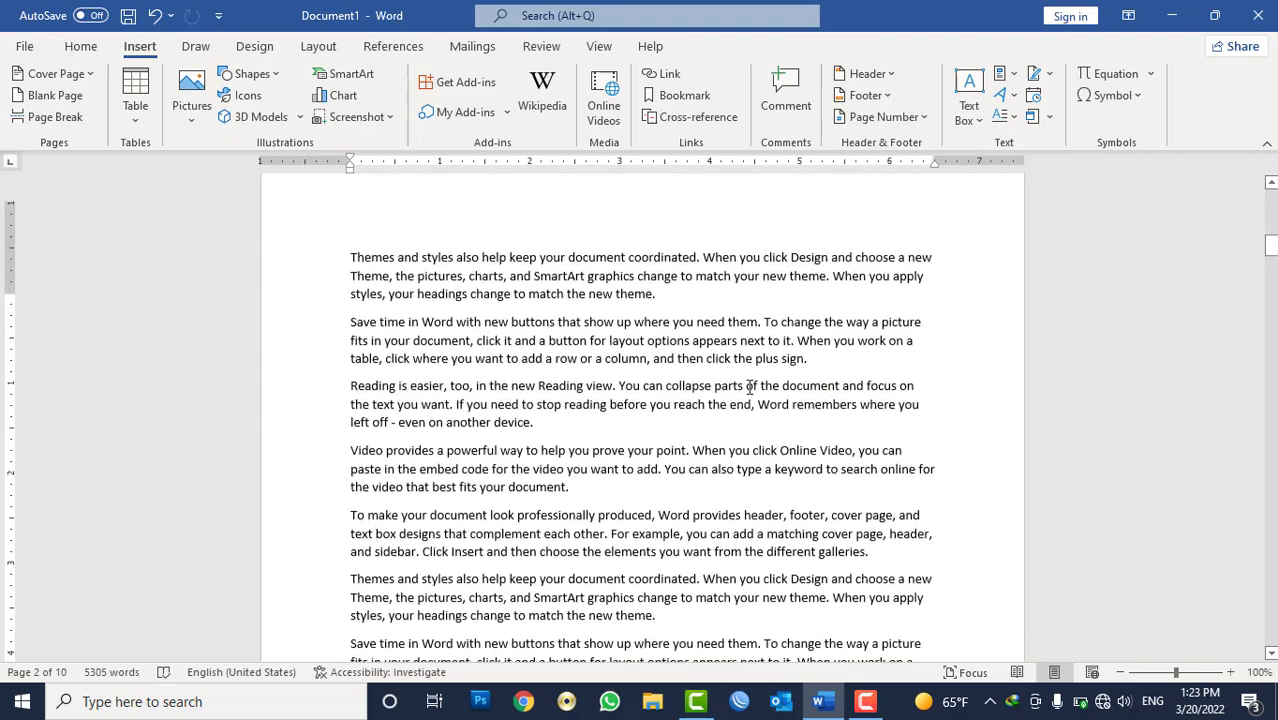
pyautogui.scroll(-8, 755, 398)
pyautogui.scroll(-6, 755, 398)
pyautogui.scroll(-3, 755, 395)
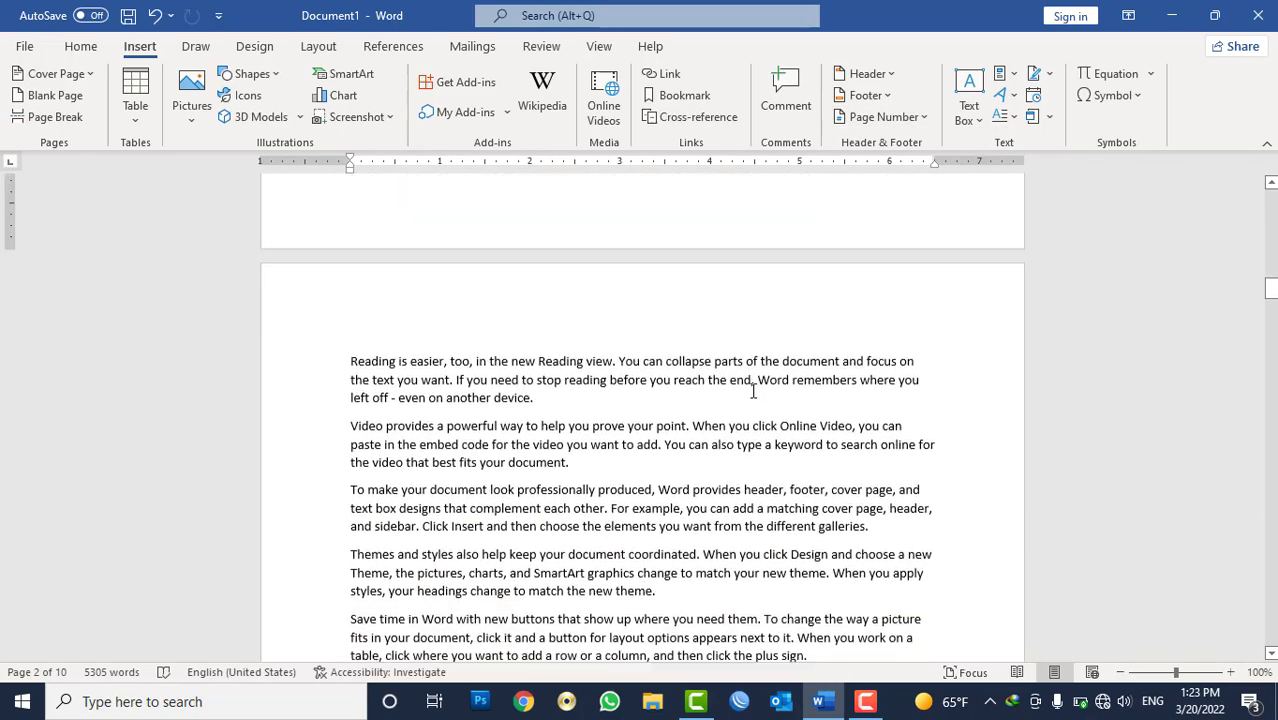
pyautogui.scroll(2, 755, 395)
pyautogui.scroll(1, 753, 391)
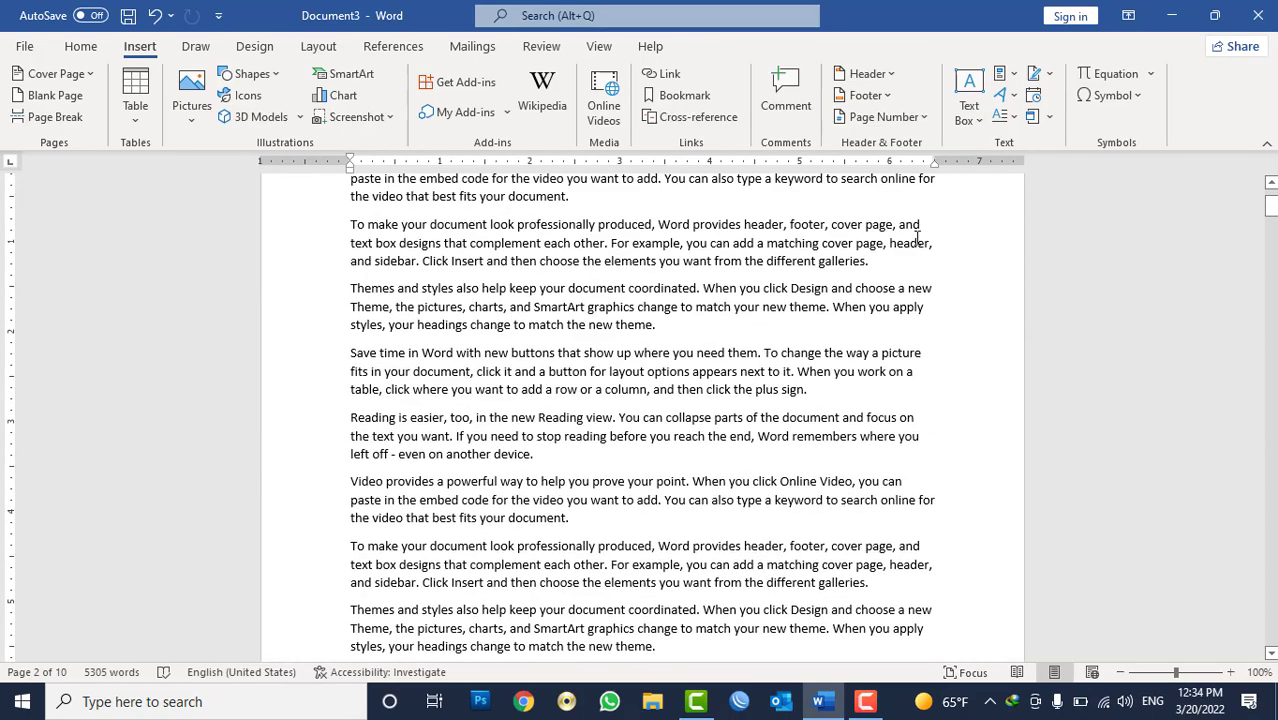
# Step: Select all the sample text and delete it
pyautogui.click(969, 120)
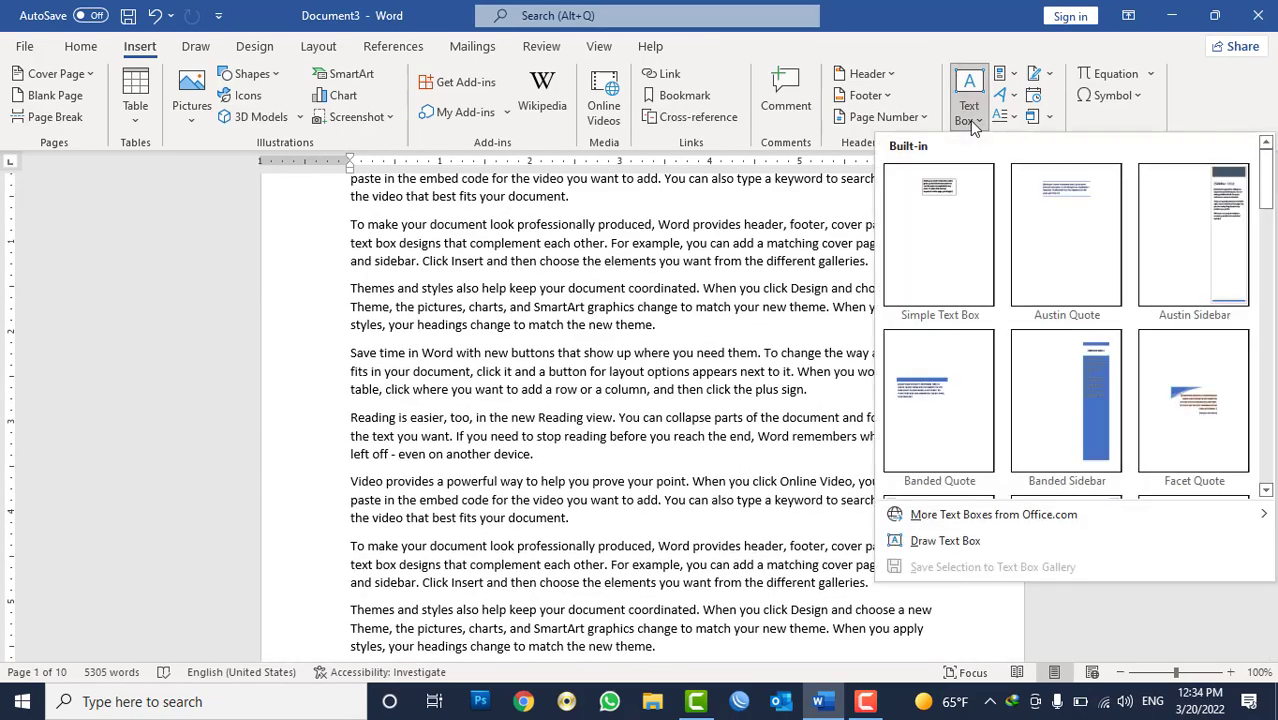
pyautogui.click(697, 341)
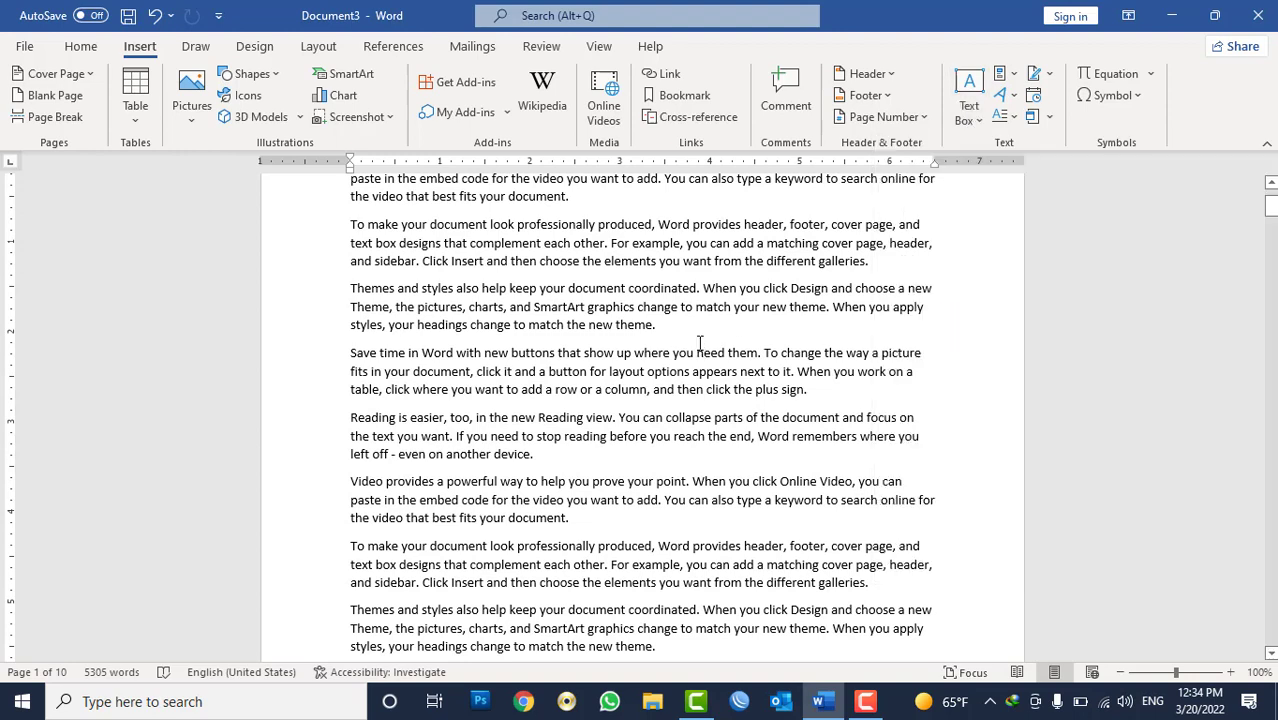
pyautogui.hotkey('ctrl', 'a')
pyautogui.press('Delete')
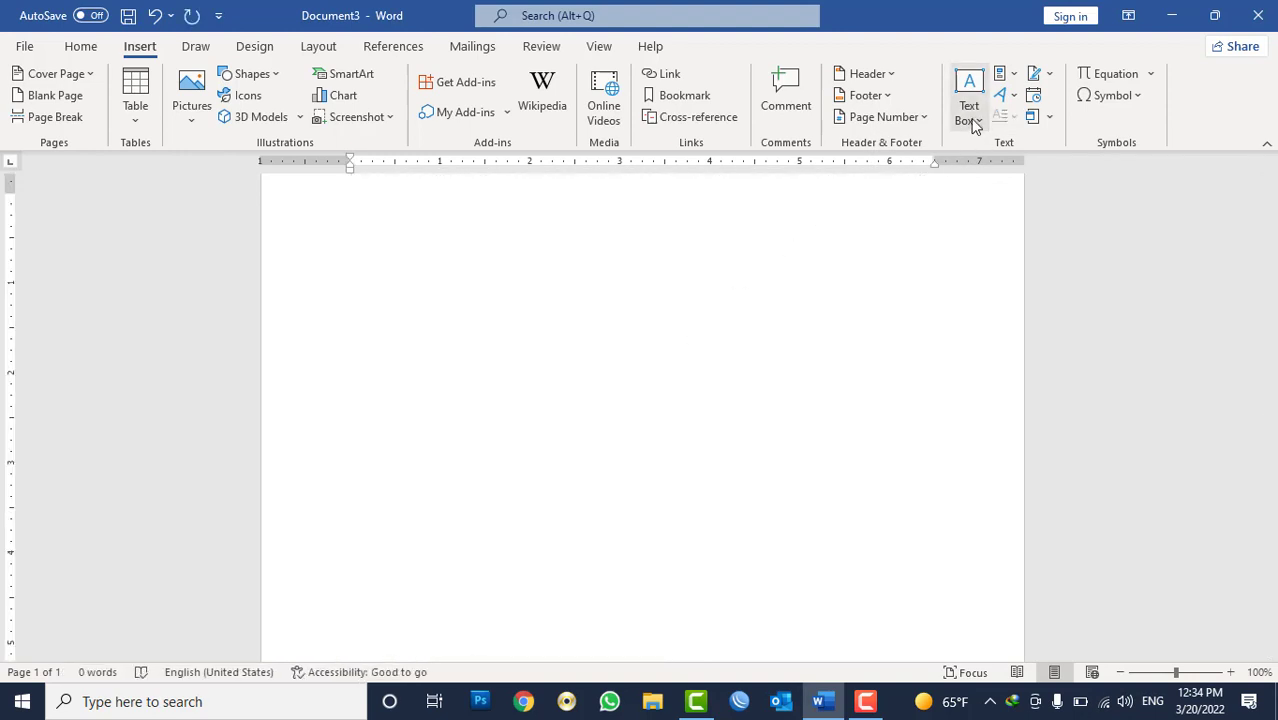
# Step: Insert a Slice Quote text box, then delete it to leave an empty page
pyautogui.click(968, 118)
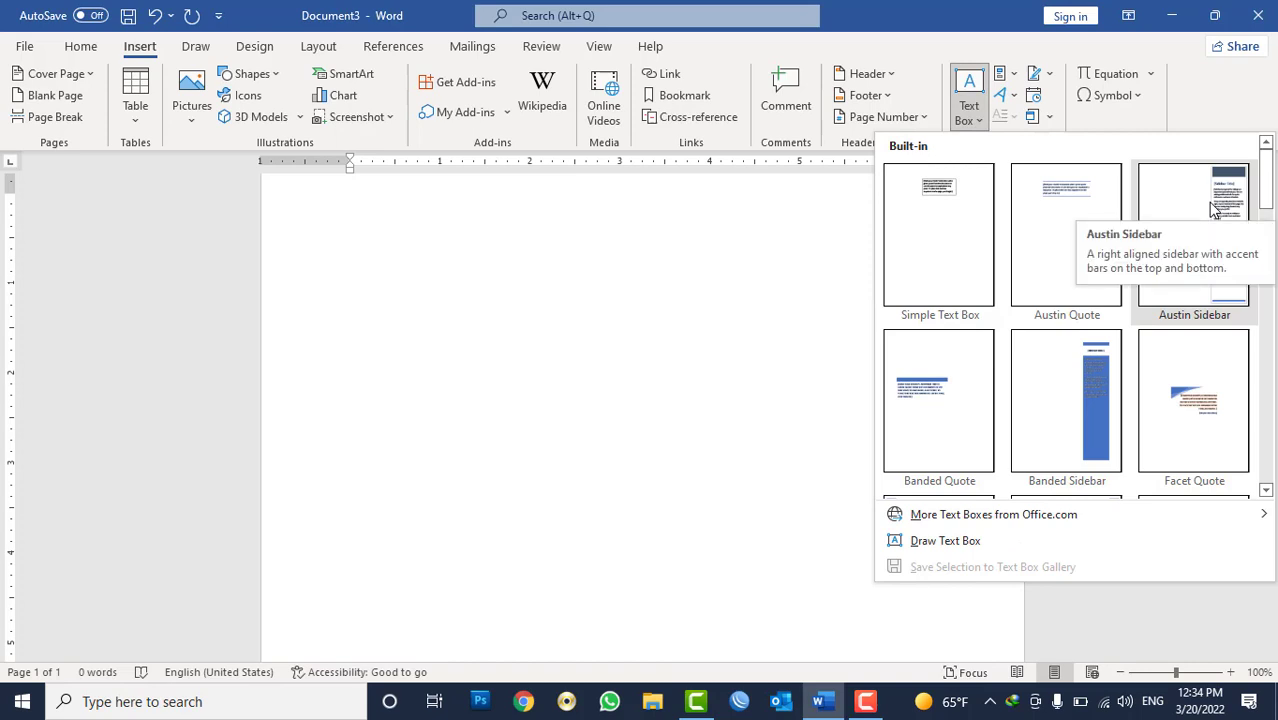
pyautogui.scroll(-5, 1093, 368)
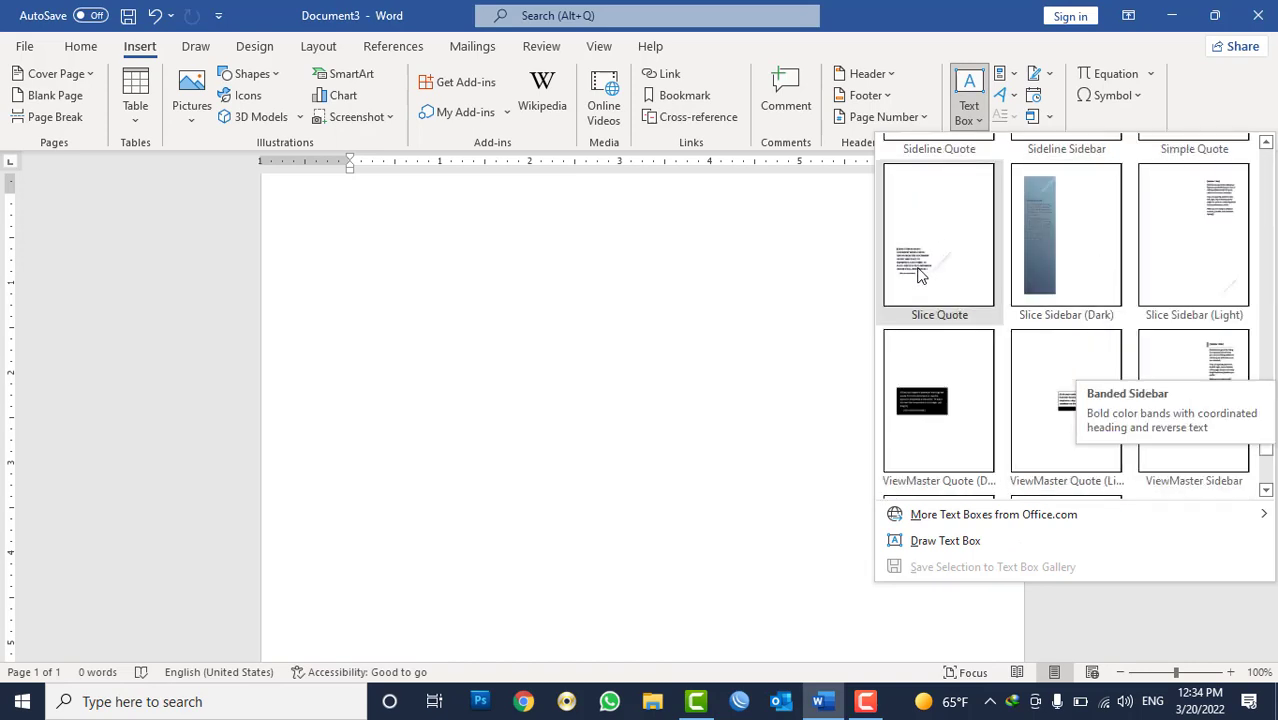
pyautogui.click(920, 272)
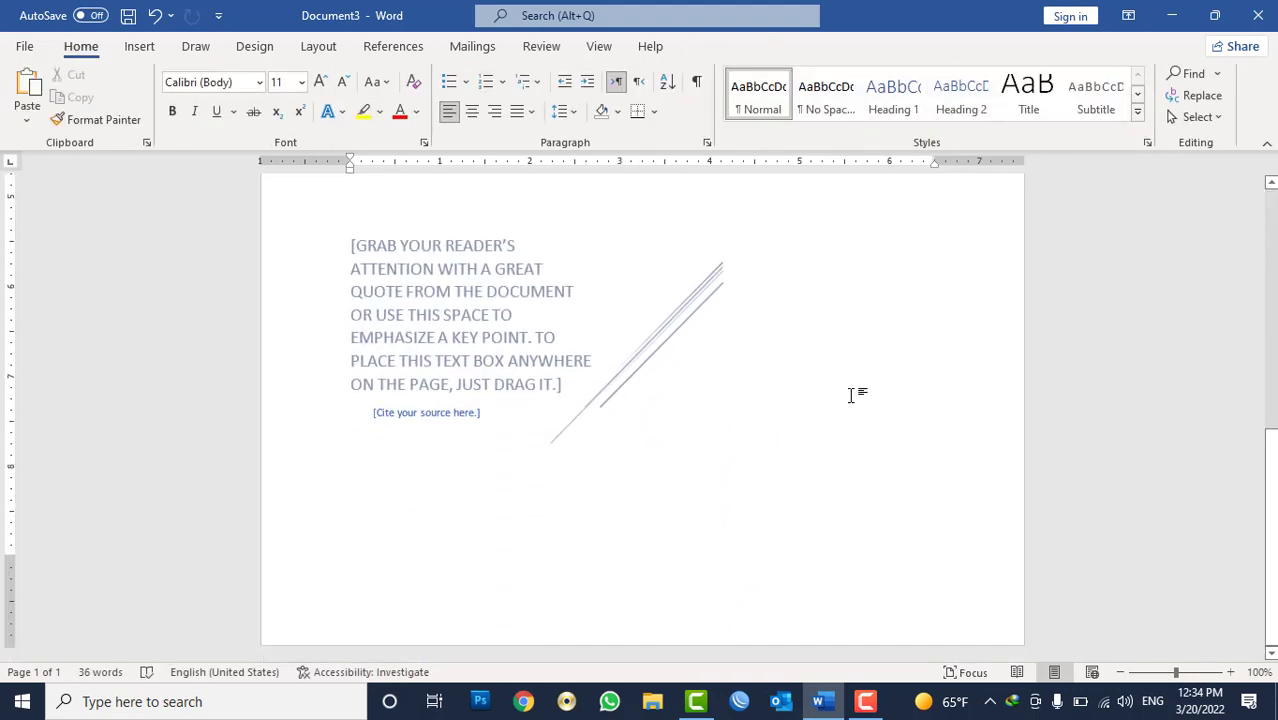
pyautogui.hotkey('ctrl', 'a')
pyautogui.press('Delete')
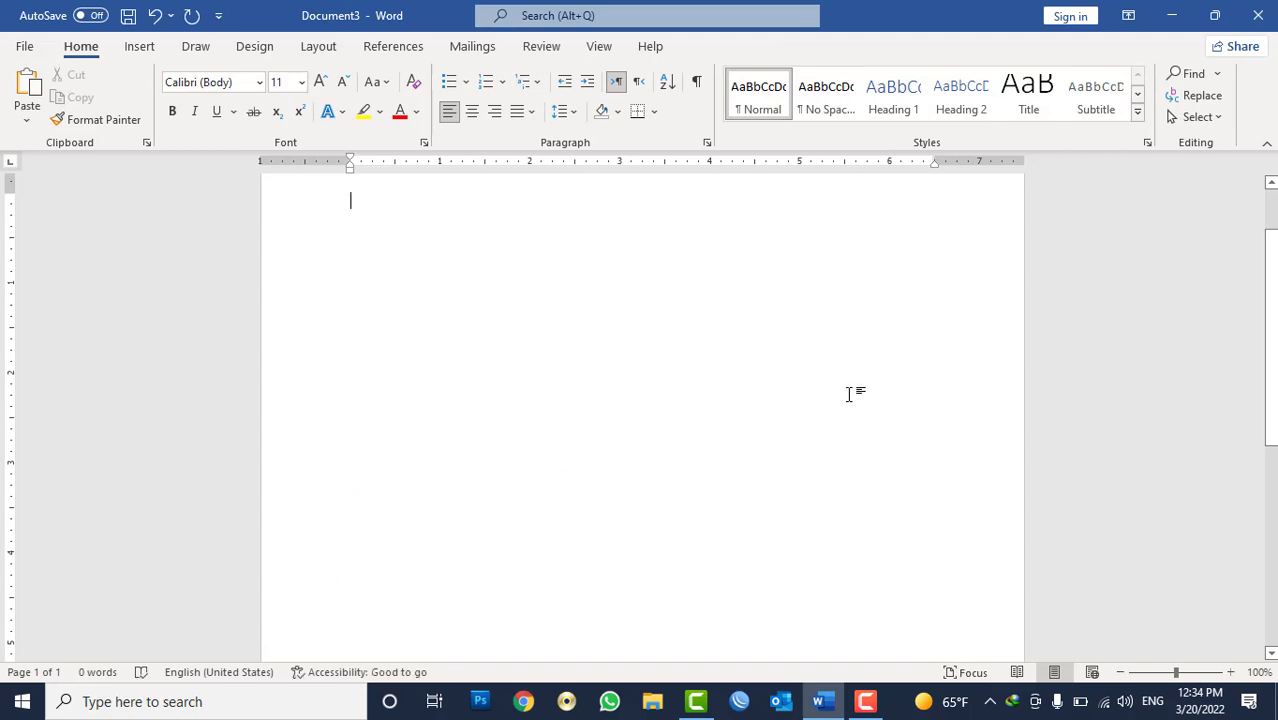
# Step: Insert the Picture1 maple leaf image from this computer and enlarge it
pyautogui.click(130, 54)
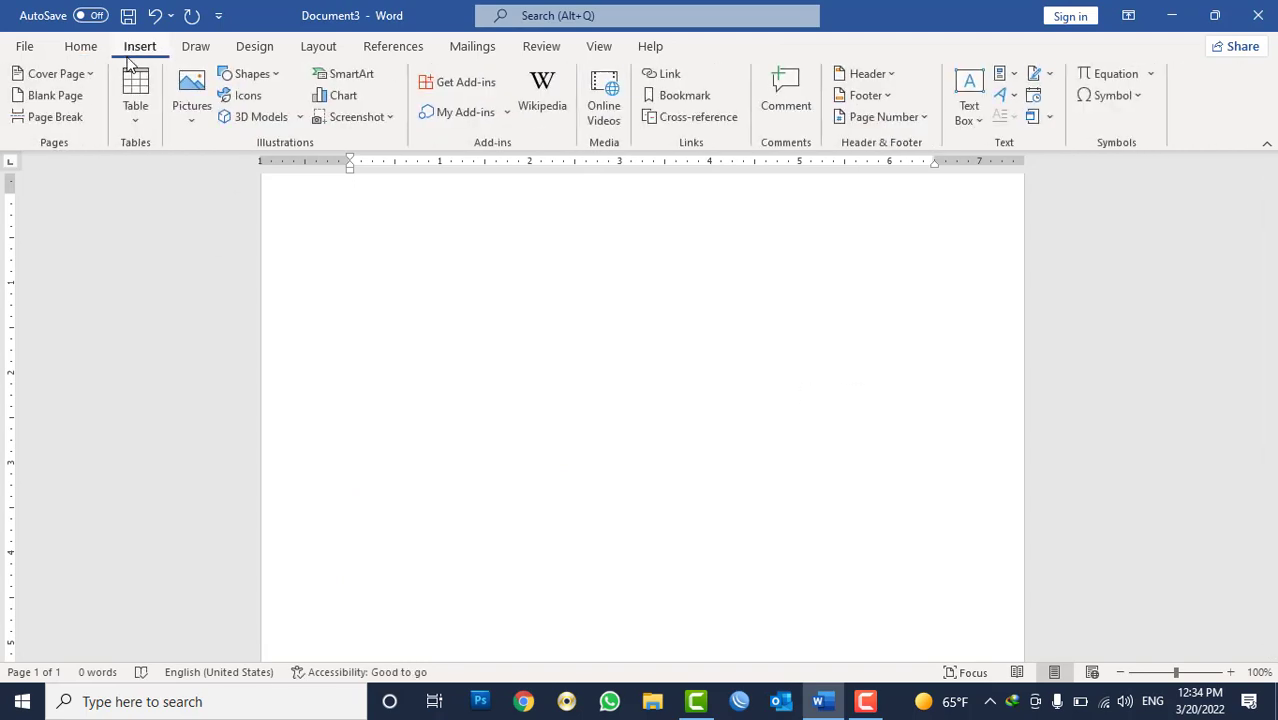
pyautogui.click(191, 115)
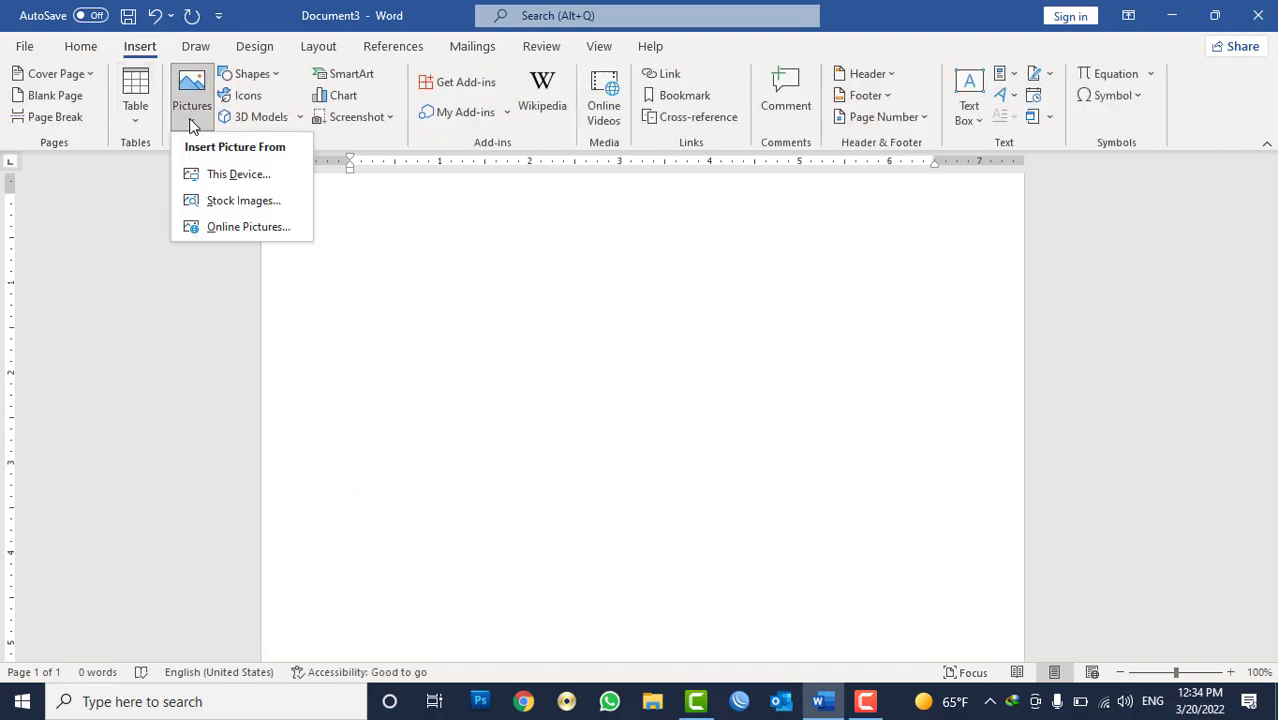
pyautogui.click(238, 165)
pyautogui.click(436, 163)
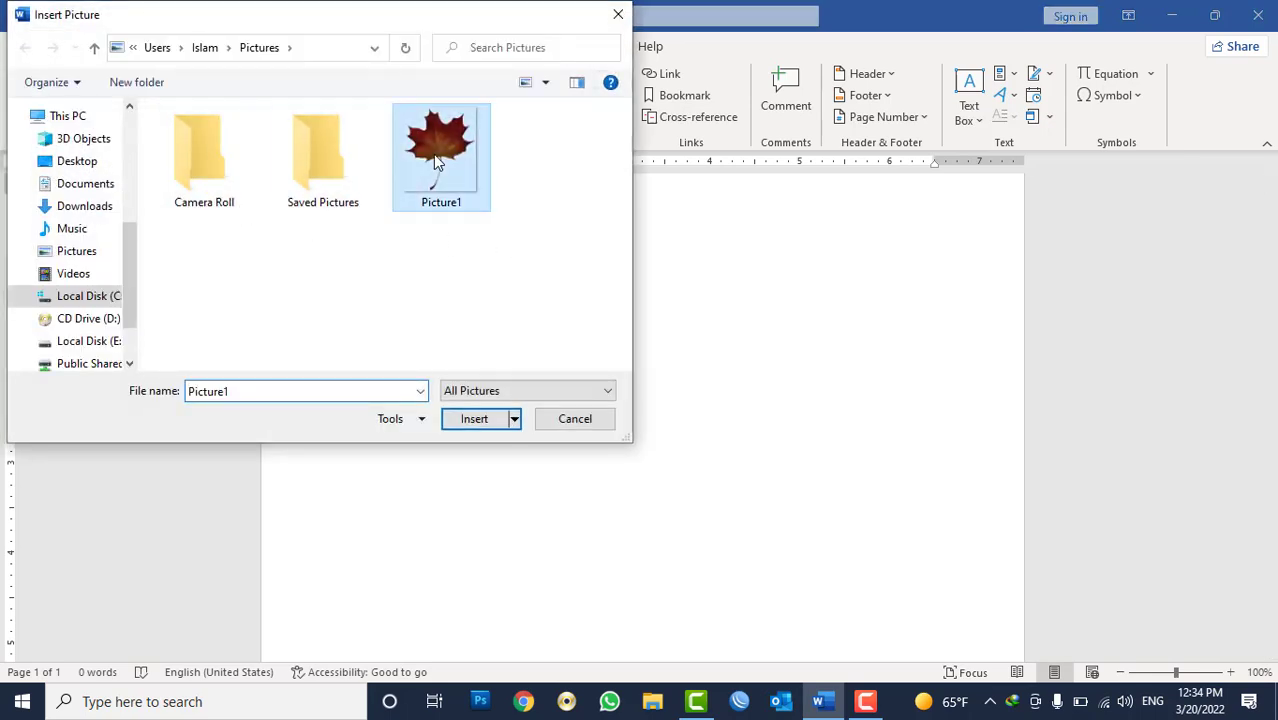
pyautogui.doubleClick(436, 163)
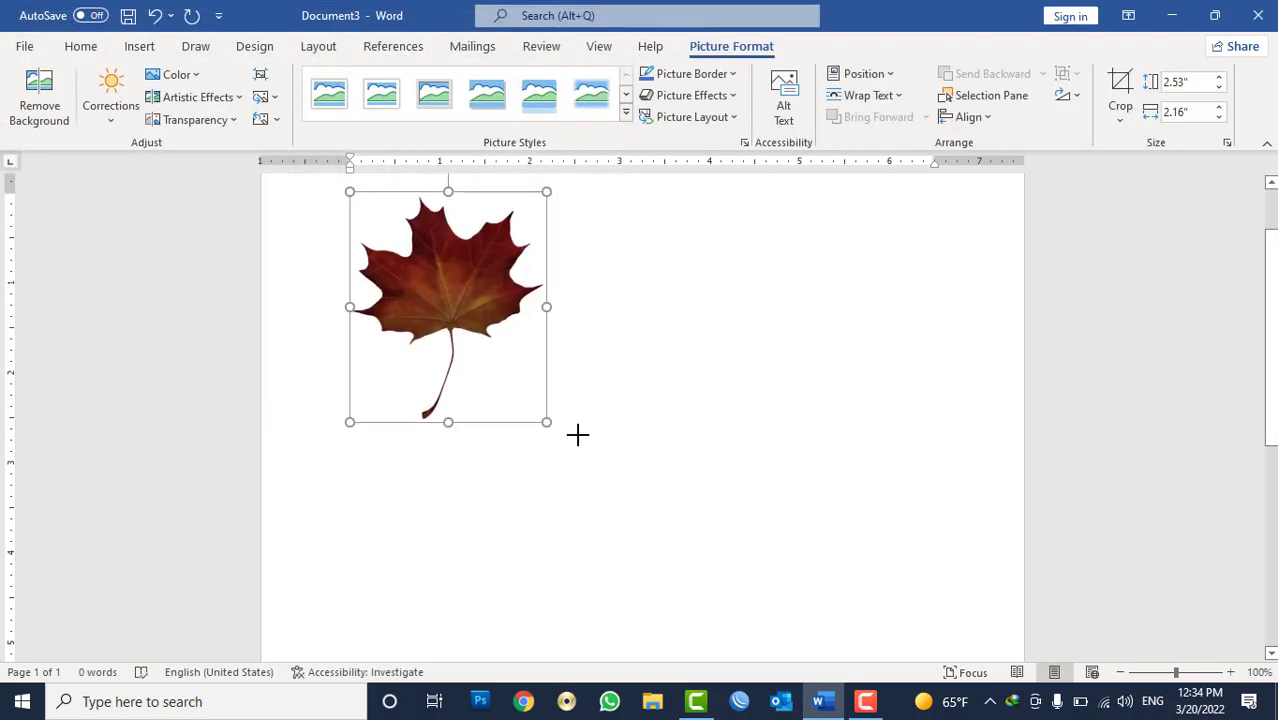
pyautogui.moveTo(577, 434); pyautogui.dragTo(772, 592)
pyautogui.click(866, 486)
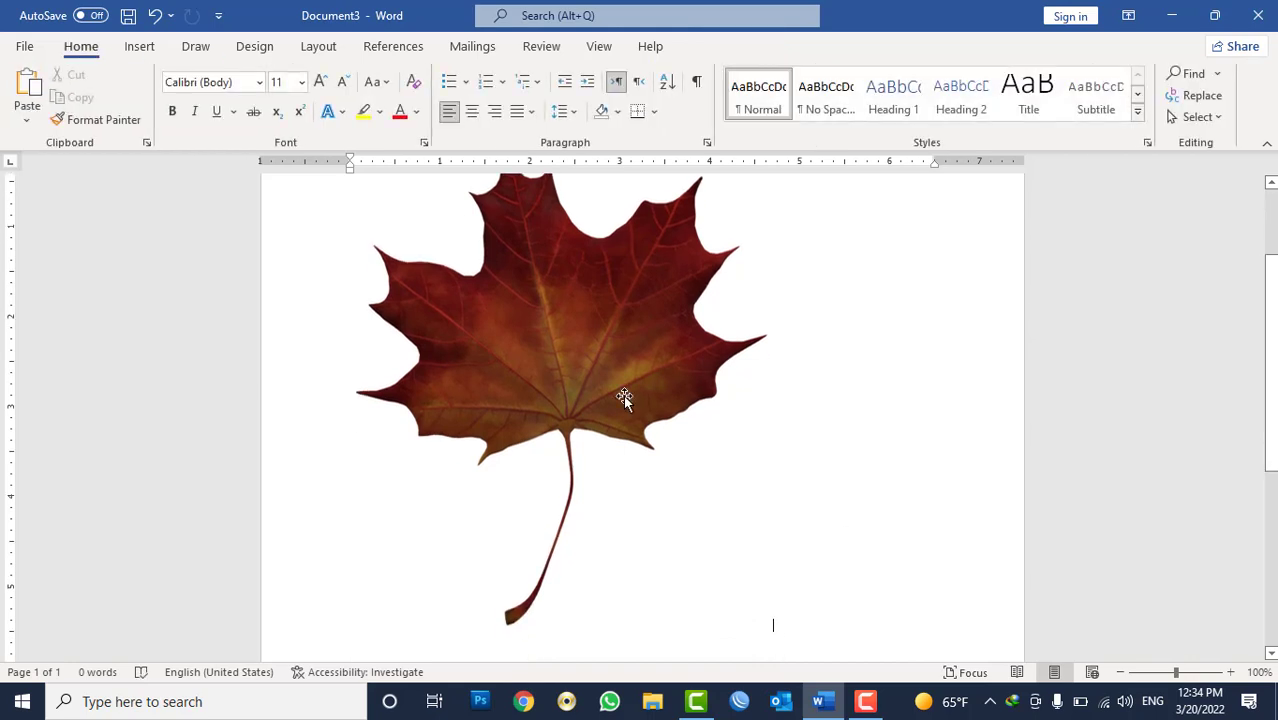
pyautogui.click(623, 395)
pyautogui.rightClick(611, 380)
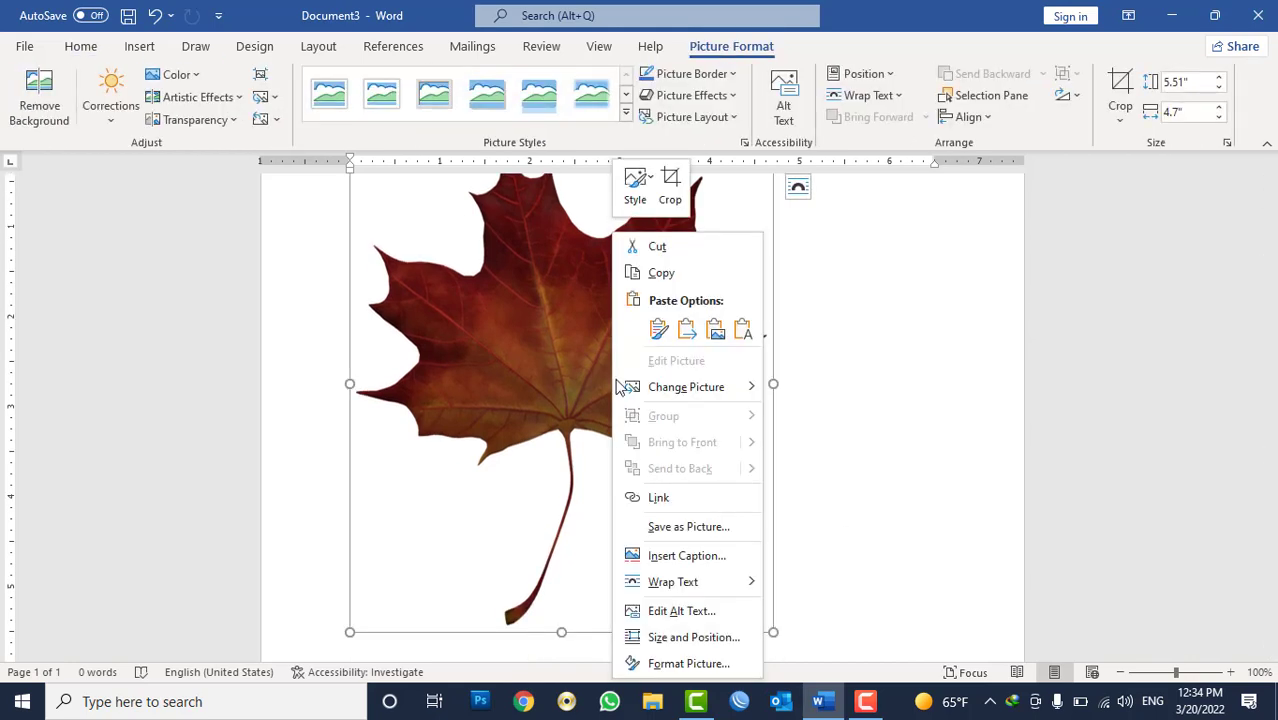
pyautogui.press('Escape')
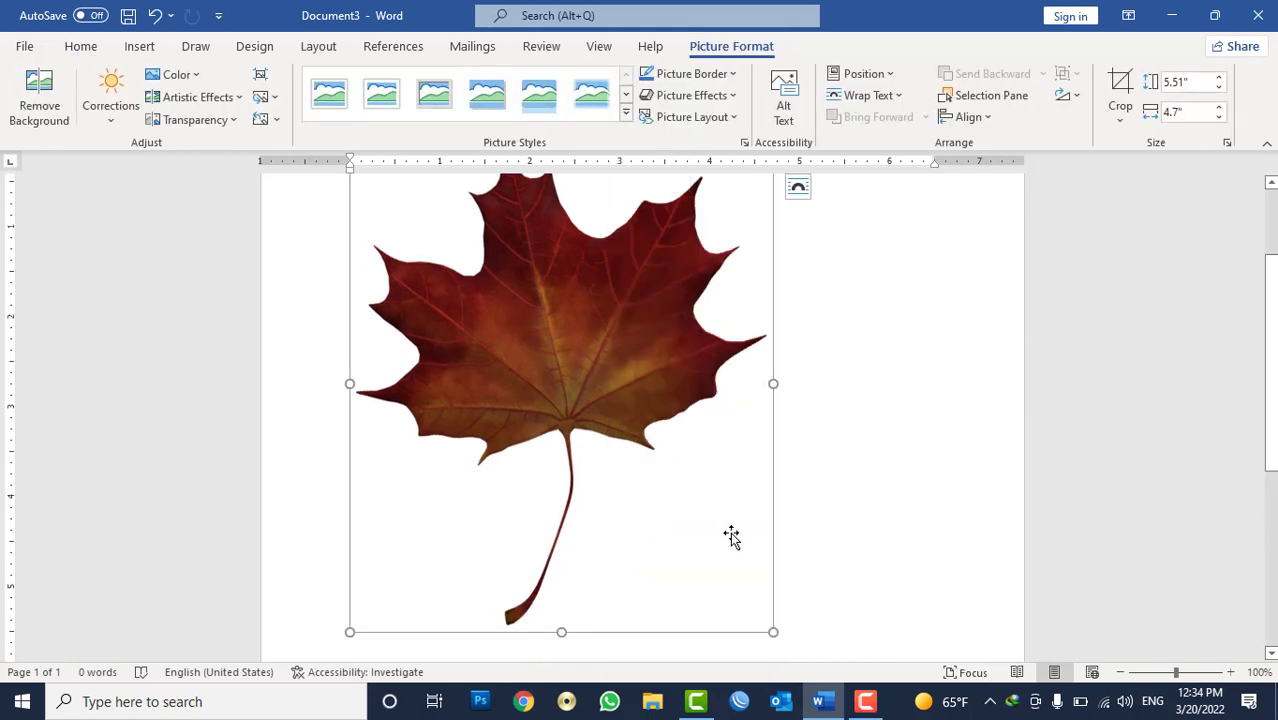
pyautogui.click(785, 417)
# Step: Draw a custom text box across the maple leaf's stem
pyautogui.click(152, 46)
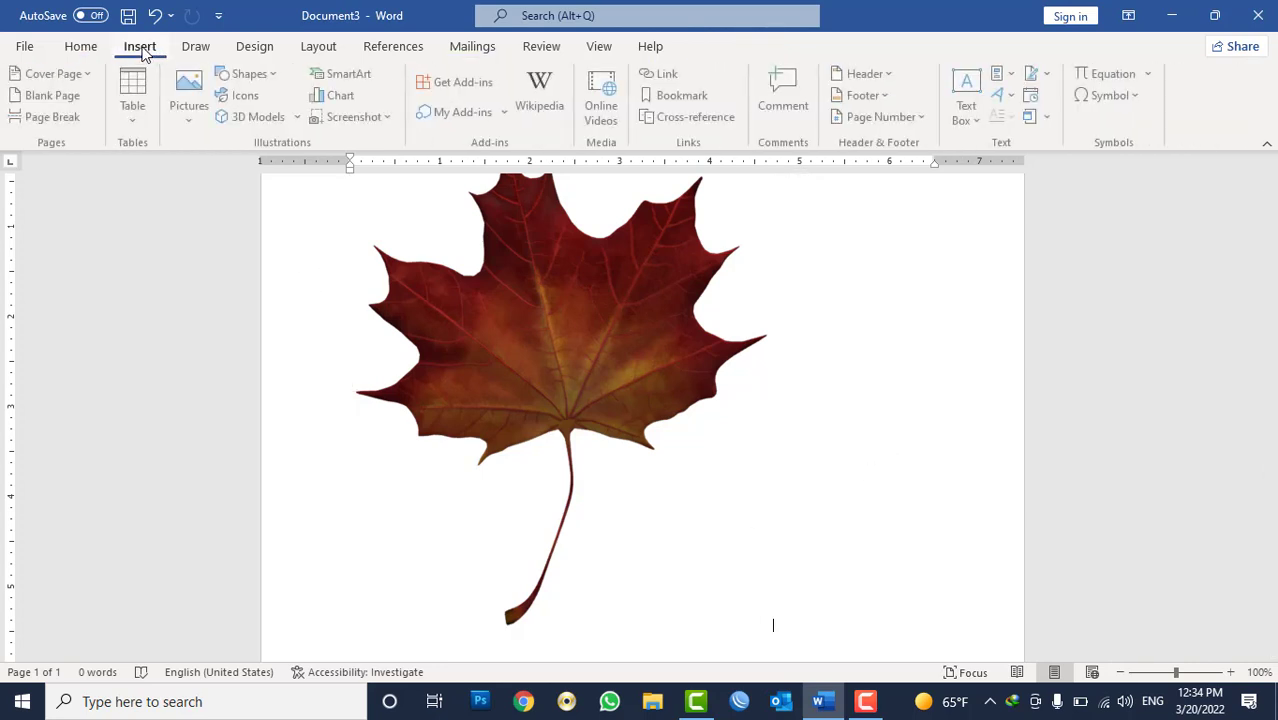
pyautogui.click(967, 117)
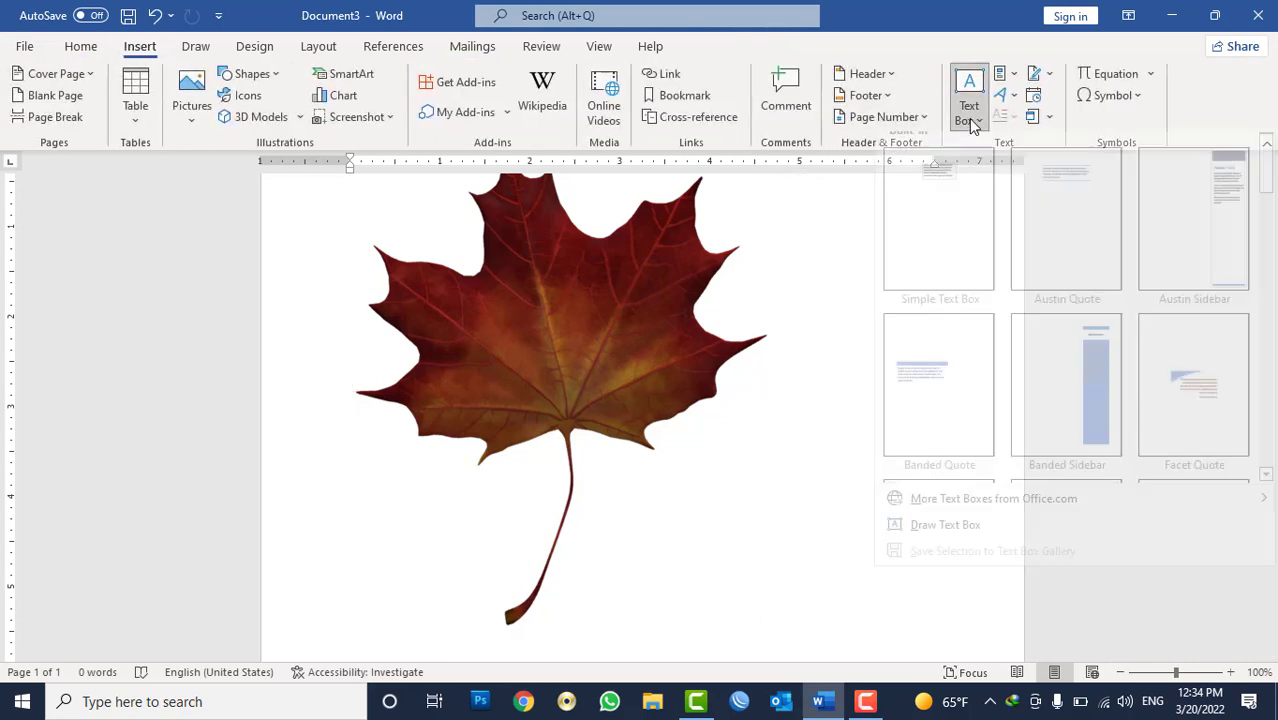
pyautogui.click(945, 541)
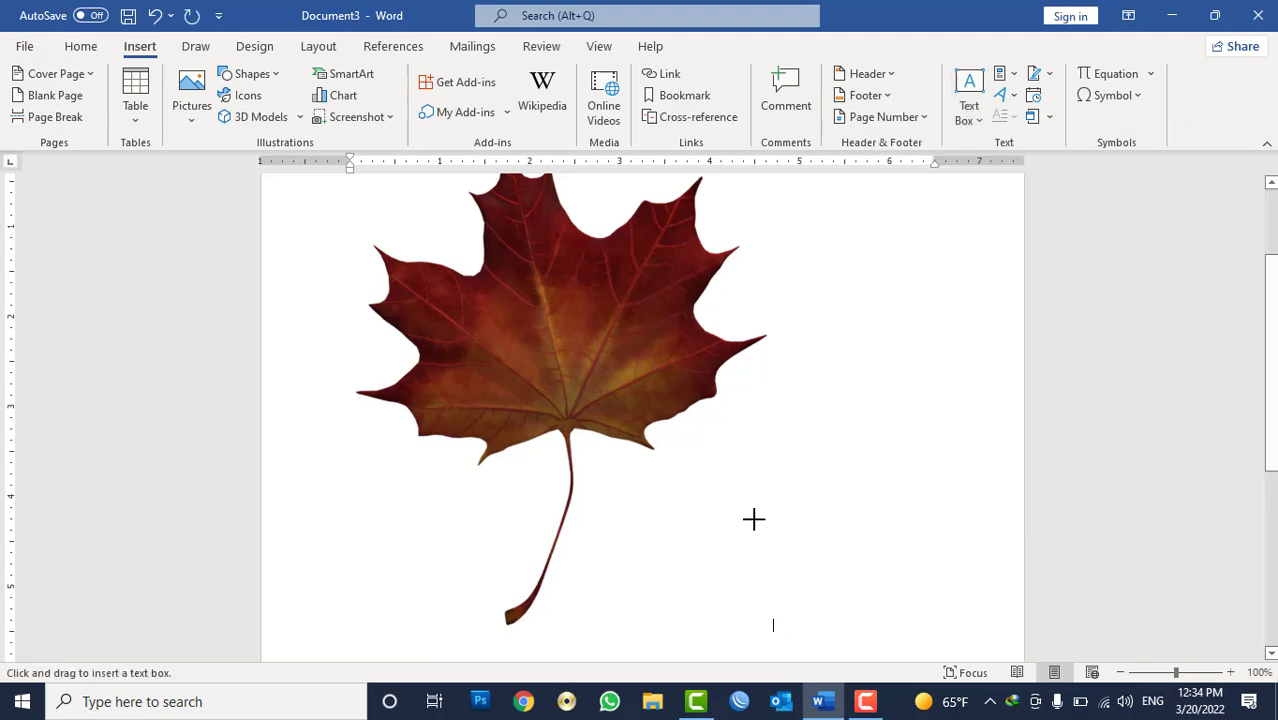
pyautogui.moveTo(394, 493)
pyautogui.mouseDown()
pyautogui.moveTo(782, 567)
pyautogui.moveTo(763, 558)
pyautogui.mouseUp()
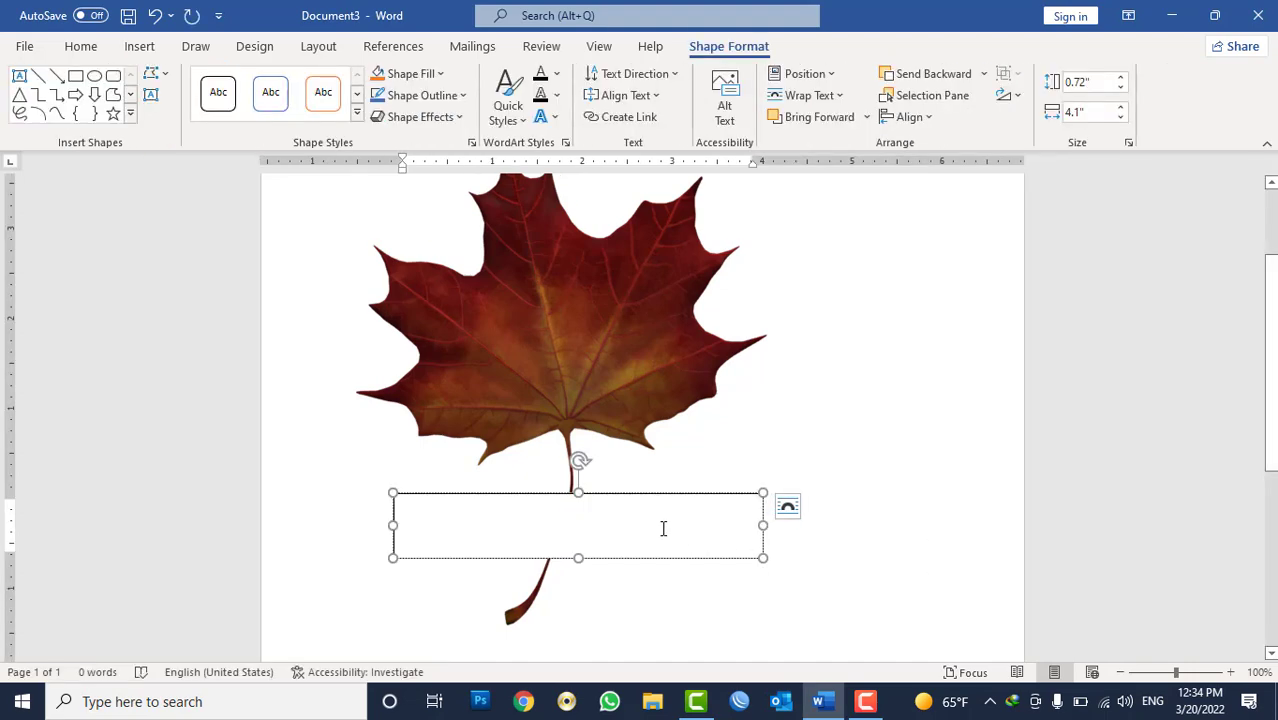
# Step: Type the Persian caption 'گران افغانستان', centred, bold and enlarged two sizes
pyautogui.hotkey('alt', 'shift')
pyautogui.write('کران')
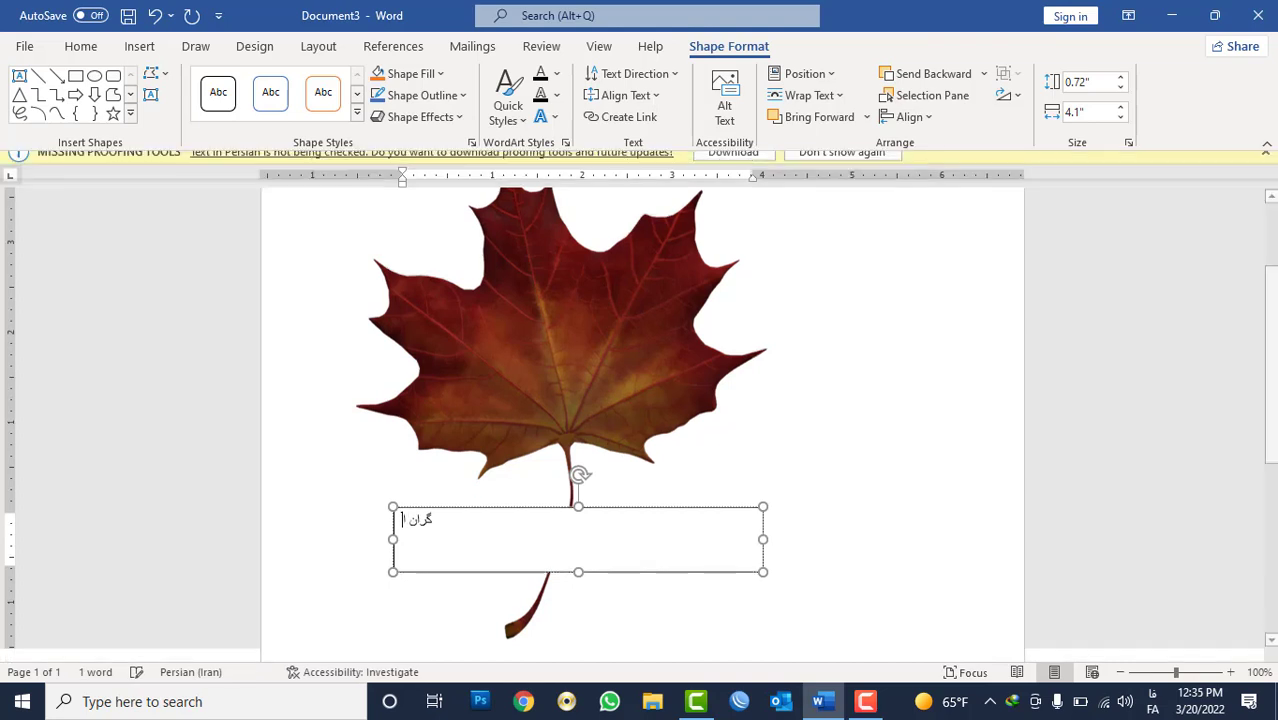
pyautogui.write(' اف')
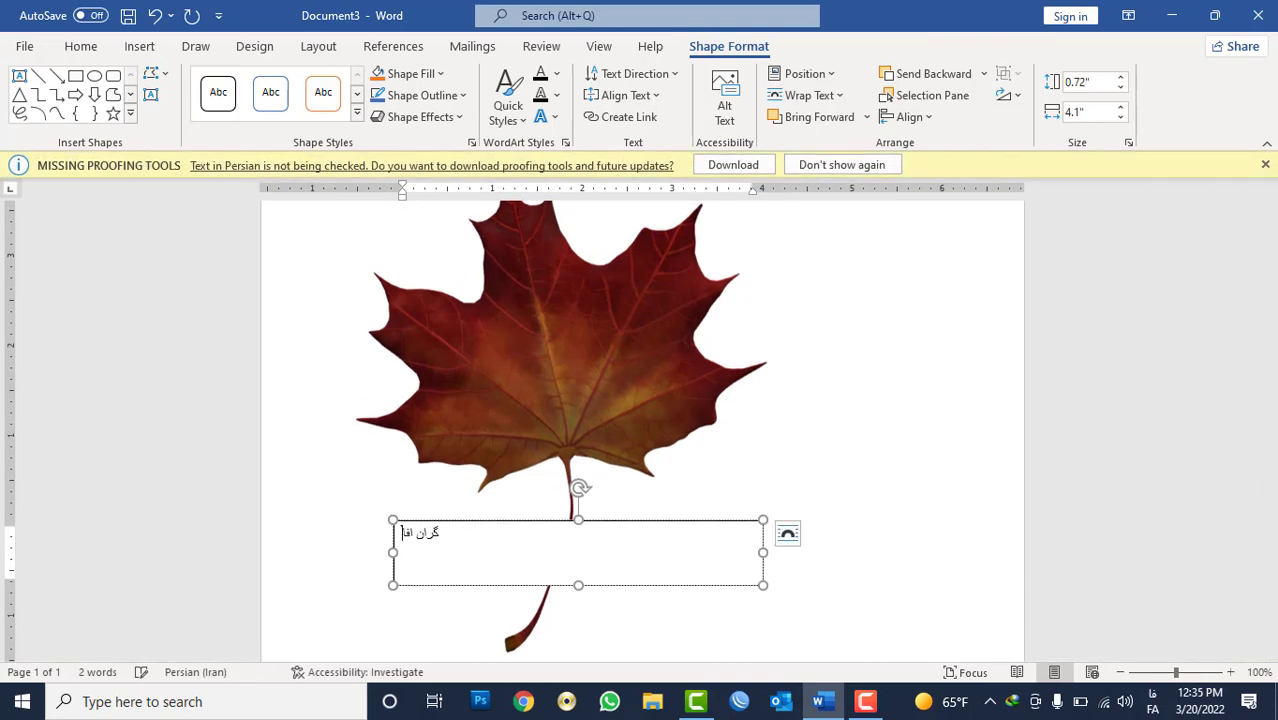
pyautogui.write('ع')
pyautogui.write('انستا')
pyautogui.write('ن')
pyautogui.hotkey('ctrl', 'a')
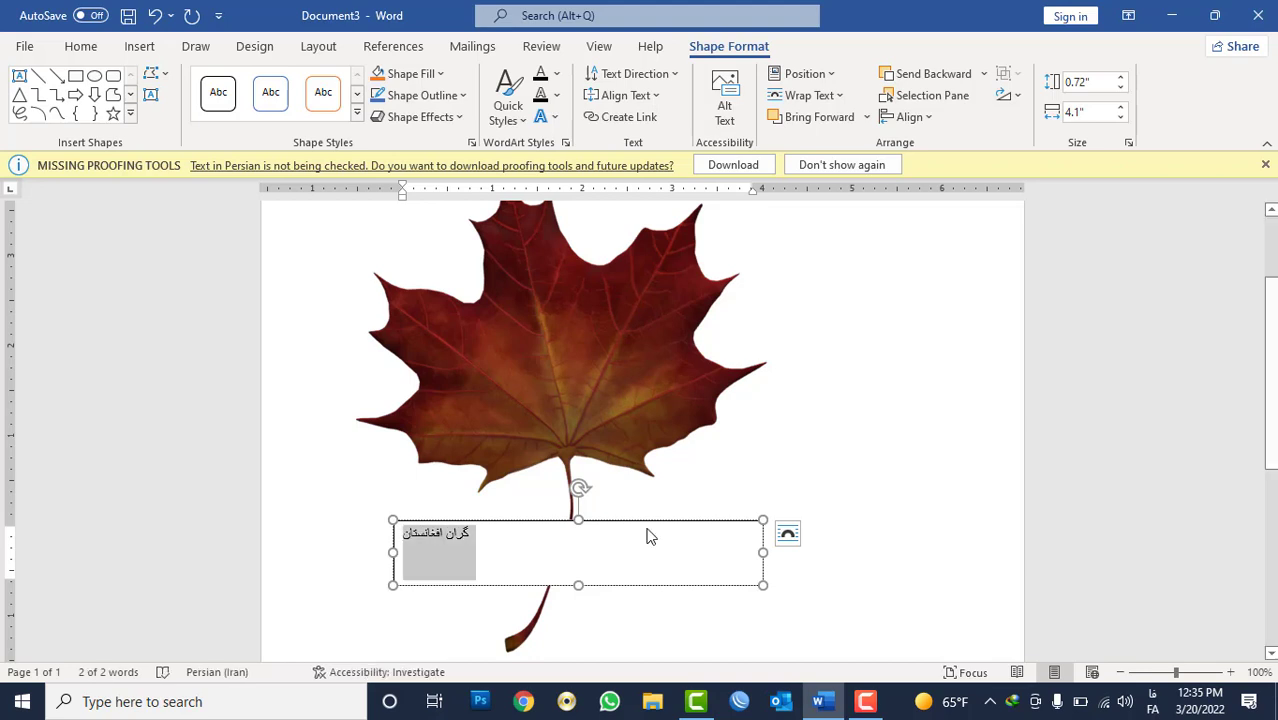
pyautogui.hotkey('ctrl', 'e')
pyautogui.hotkey('ctrl', 'b')
pyautogui.hotkey('ctrl', 'shift', '.')
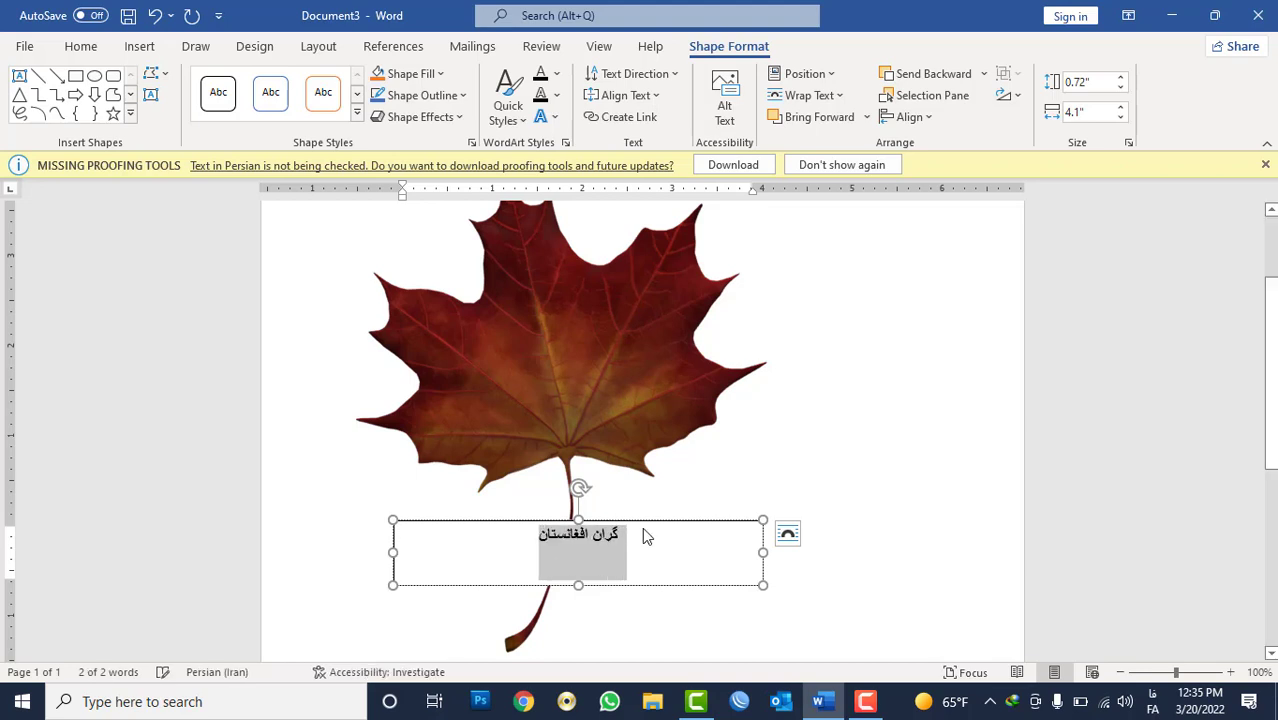
pyautogui.hotkey('ctrl', 'shift', '.')
pyautogui.hotkey('ctrl', 'shift', '.')
pyautogui.hotkey('ctrl', 'shift', '.')
pyautogui.hotkey('ctrl', 'shift', '.')
pyautogui.hotkey('ctrl', 'shift', '.')
pyautogui.hotkey('ctrl', 'shift', '.')
pyautogui.hotkey('ctrl', 'shift', '.')
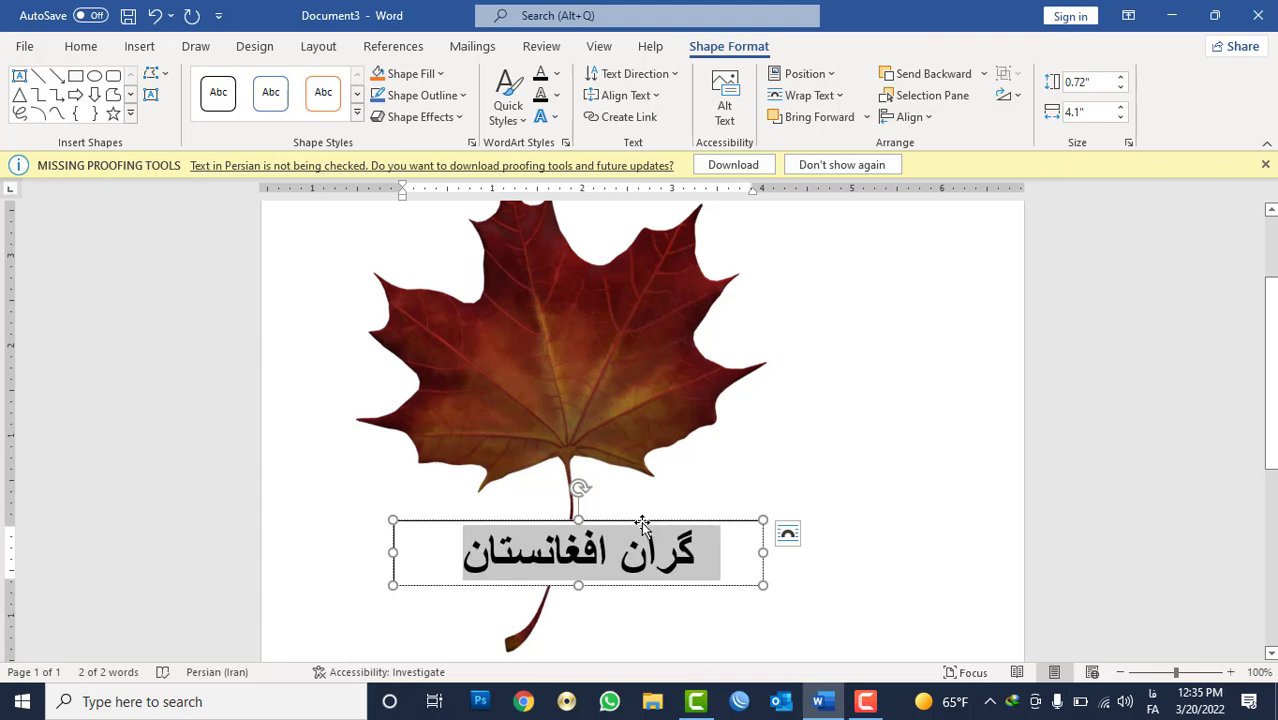
# Step: Remove the caption box's fill and outline and move it slightly left
pyautogui.click(642, 522)
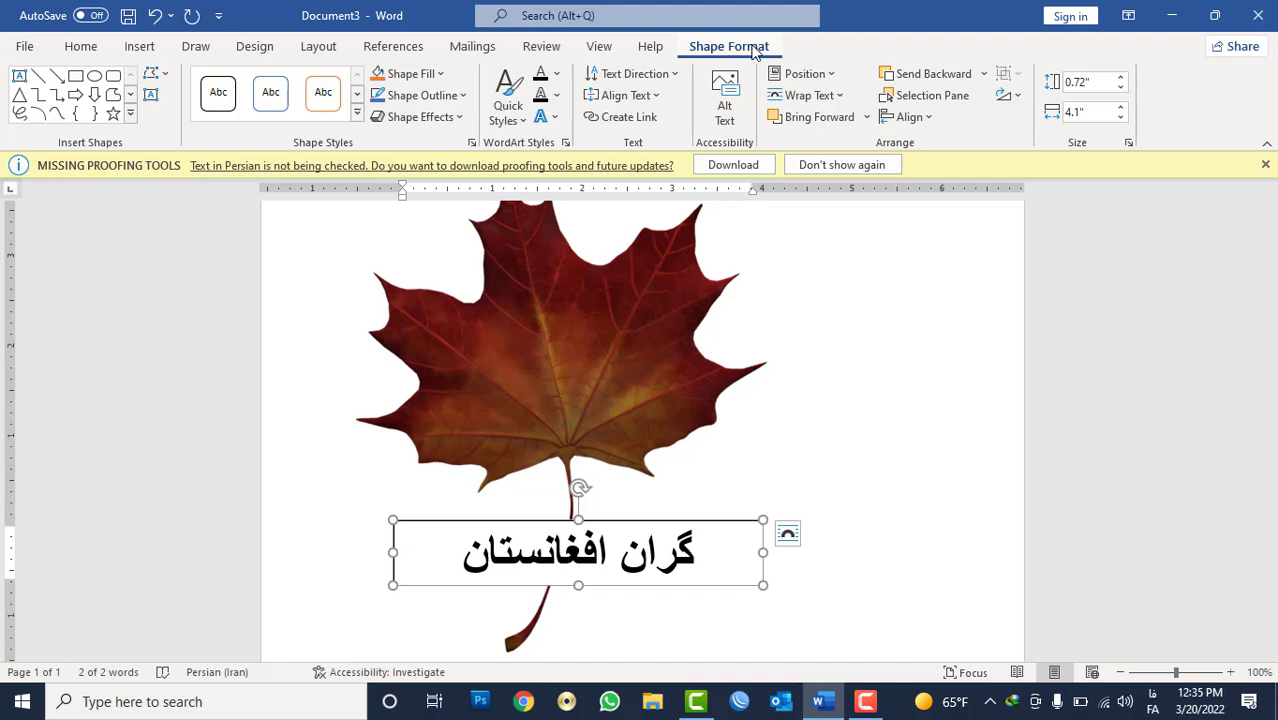
pyautogui.click(439, 74)
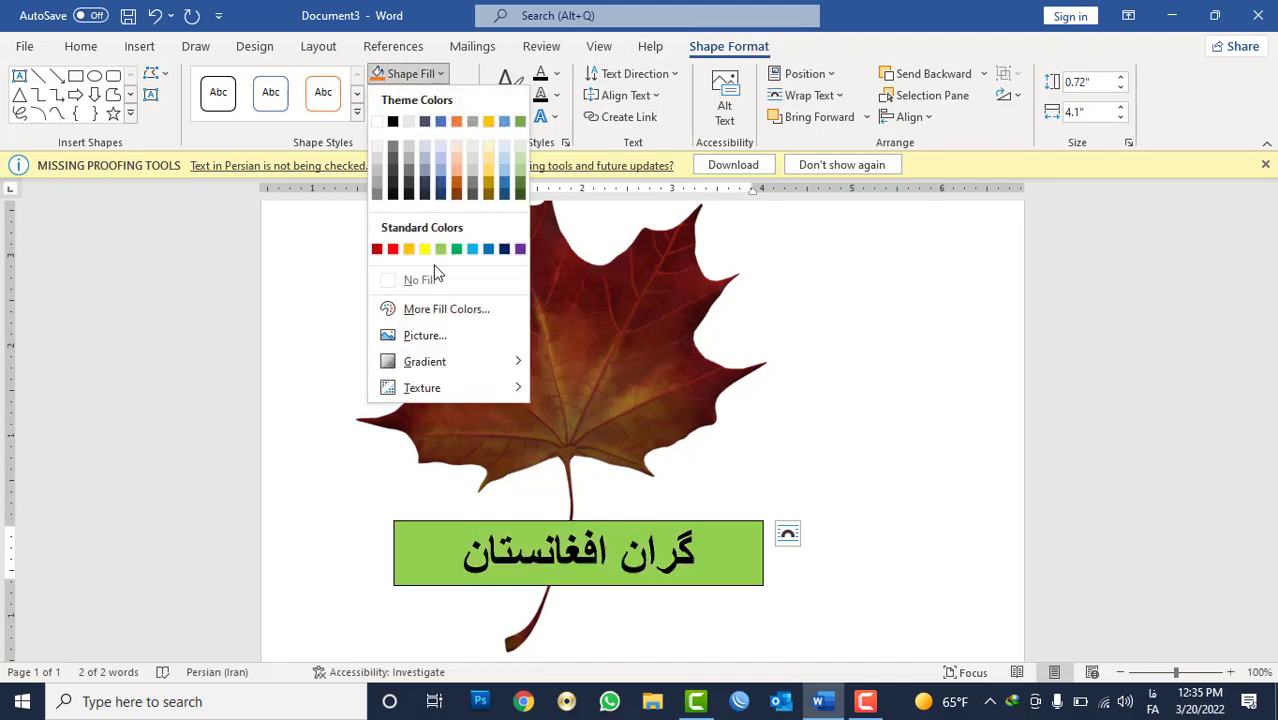
pyautogui.click(434, 279)
pyautogui.click(422, 95)
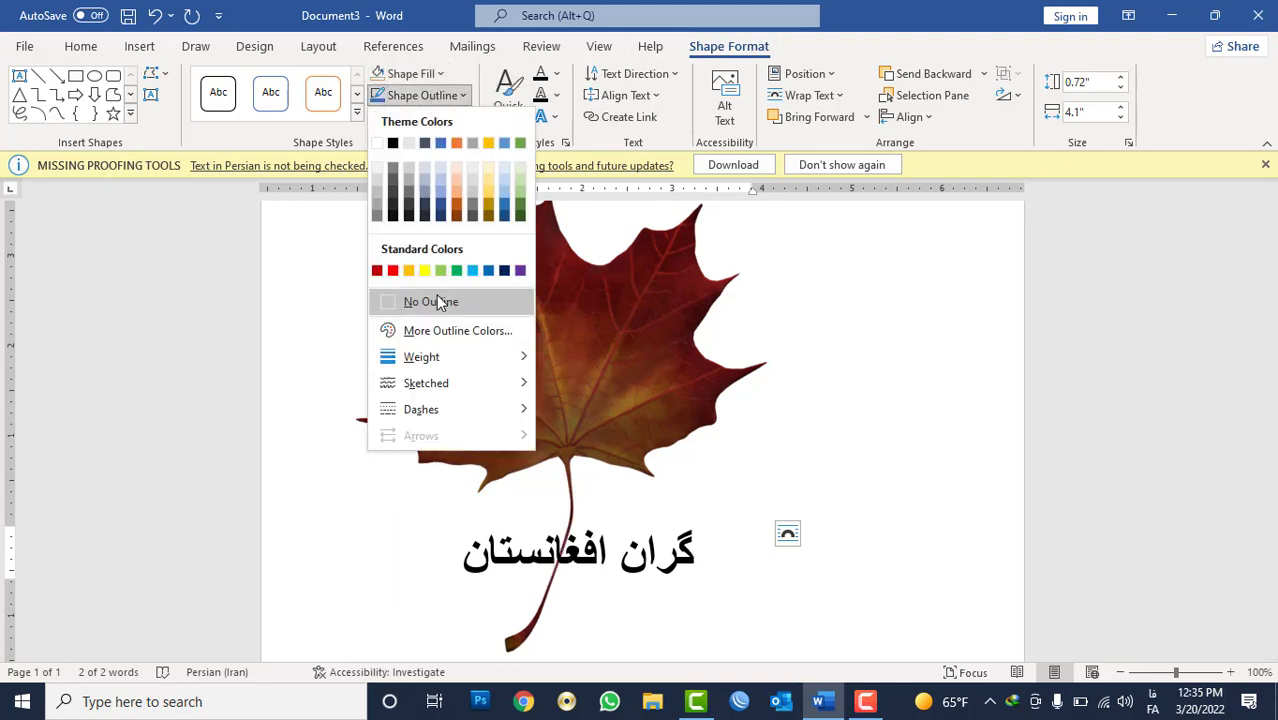
pyautogui.click(440, 303)
pyautogui.click(889, 458)
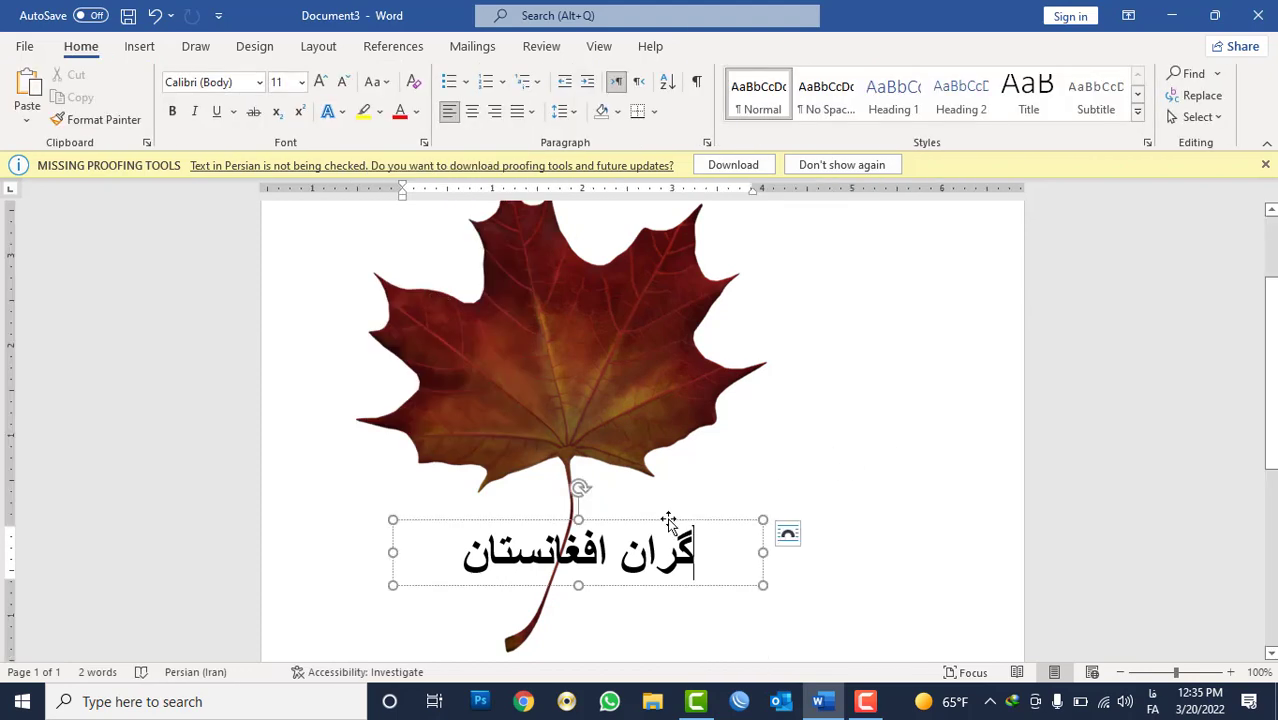
pyautogui.moveTo(670, 522); pyautogui.dragTo(598, 534)
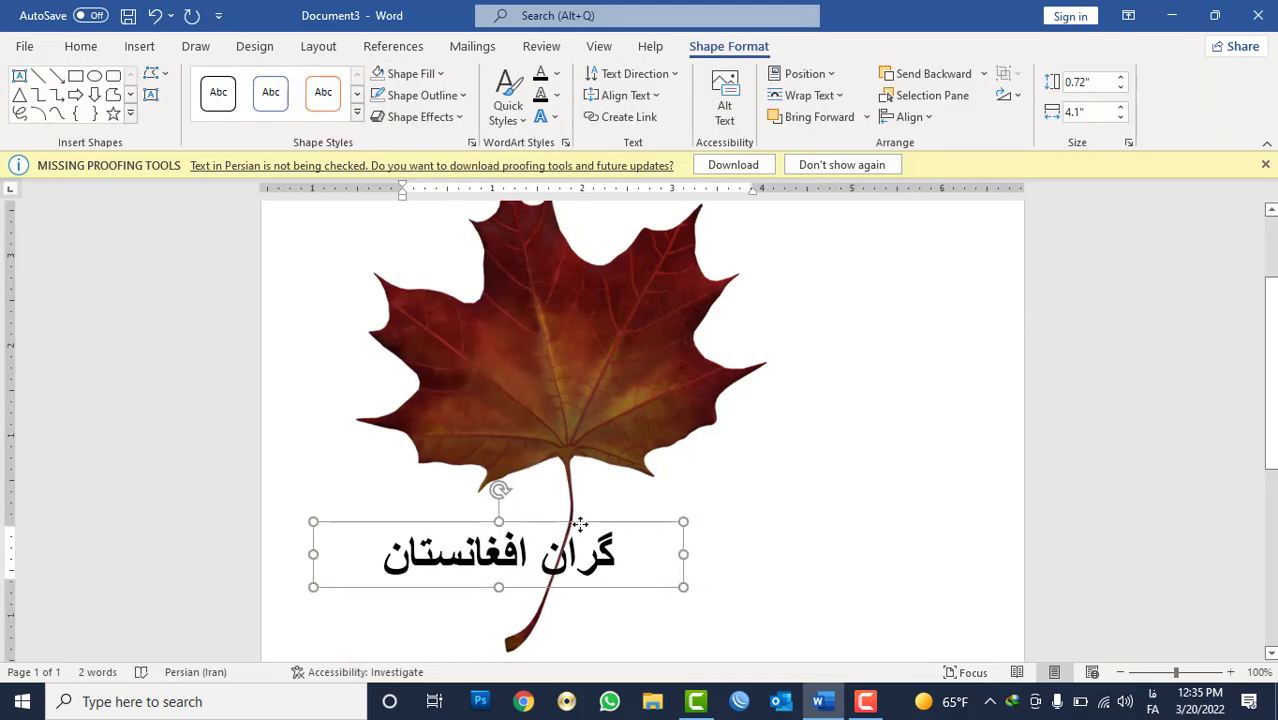
# Step: Delete the maple leaf and its caption from the page
pyautogui.click(869, 499)
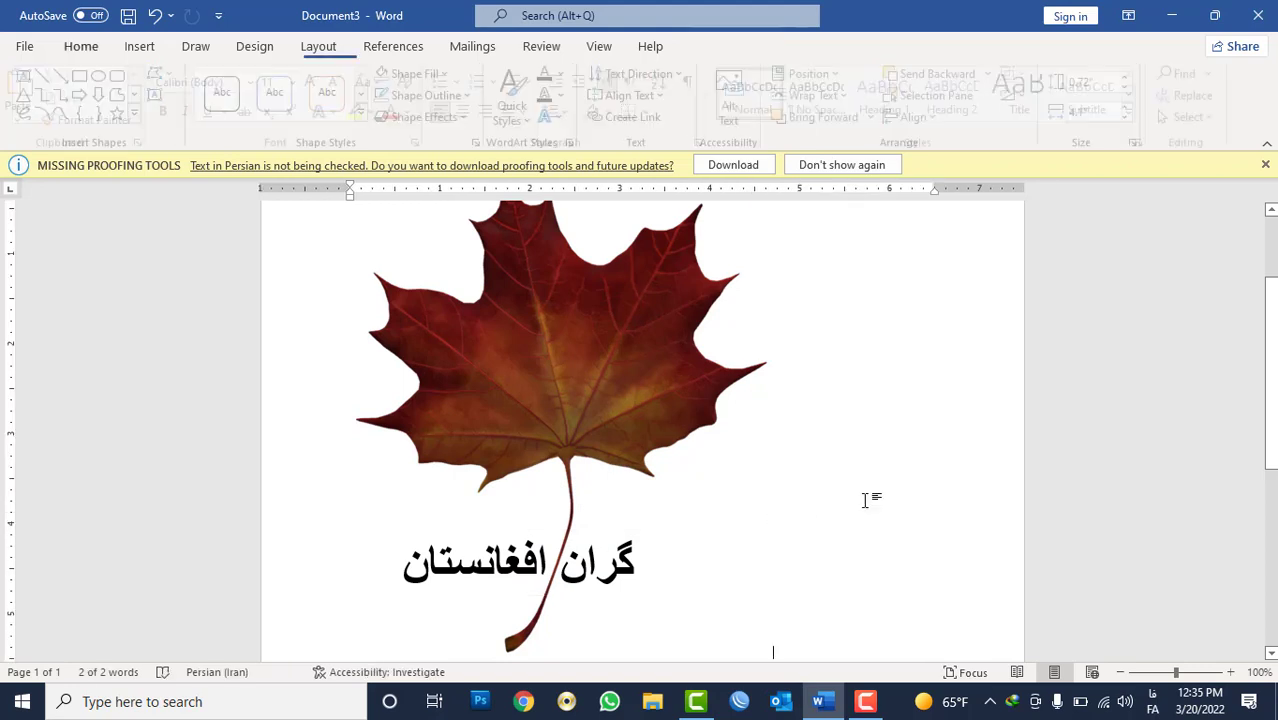
pyautogui.scroll(-4, 1113, 443)
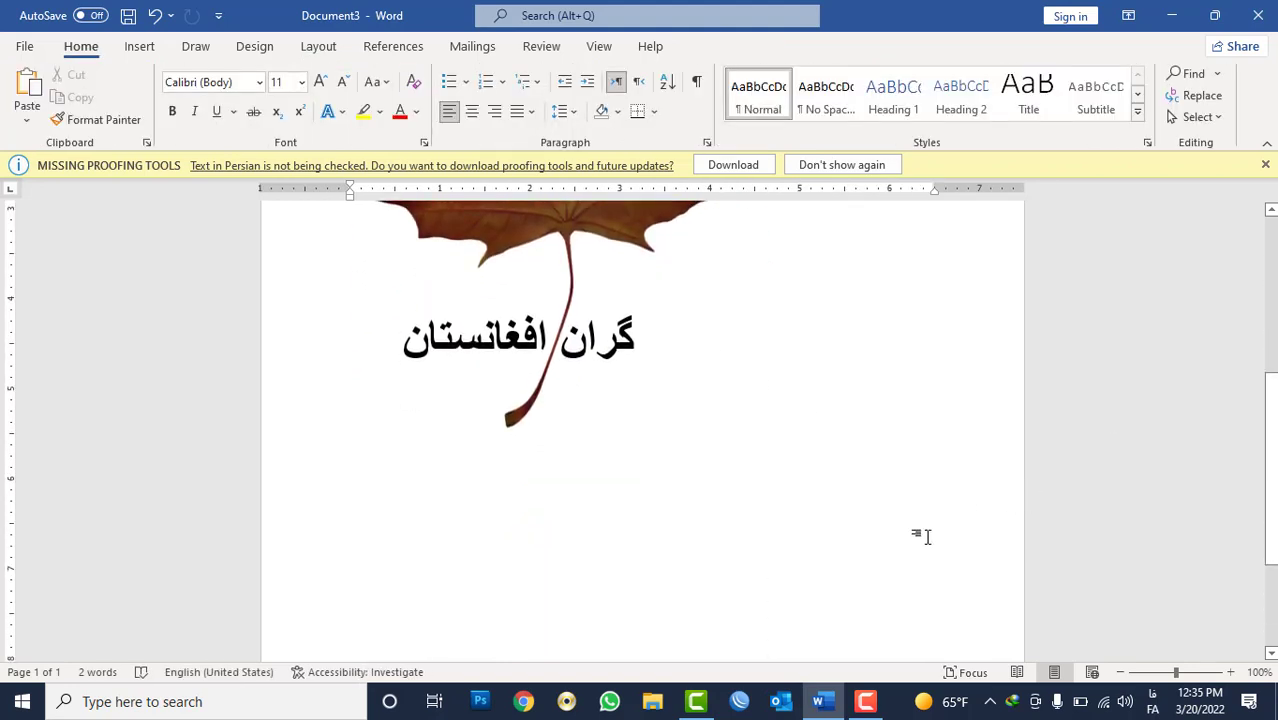
pyautogui.scroll(5, 924, 533)
pyautogui.scroll(2, 926, 537)
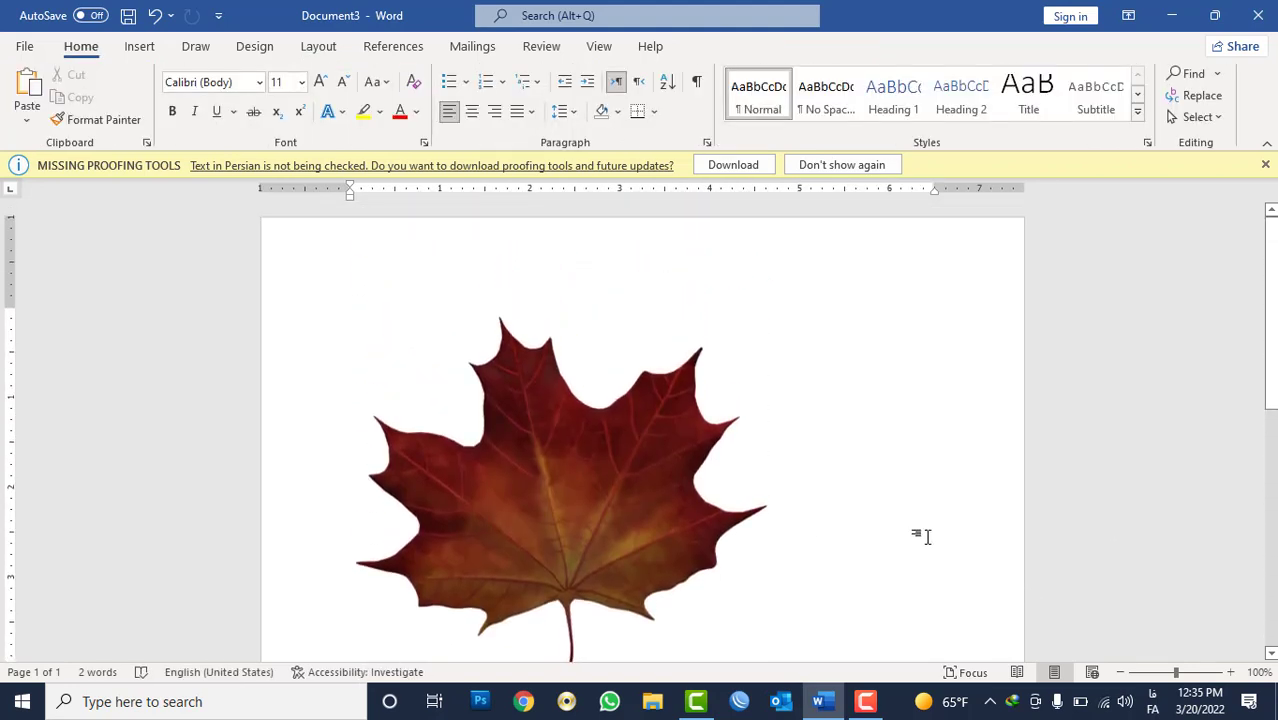
pyautogui.hotkey('ctrl', 'z')
pyautogui.hotkey('ctrl', 'z')
pyautogui.hotkey('alt', 'shift')
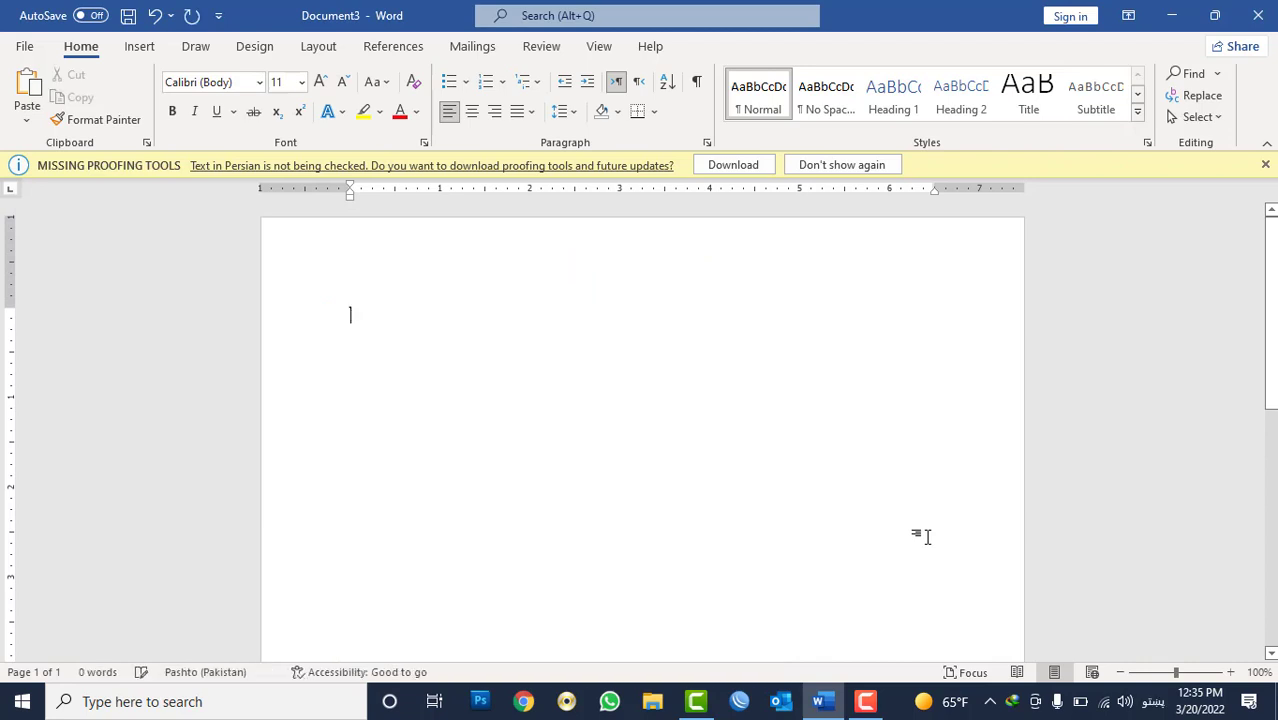
# Step: Generate five sample paragraphs with =rand() and justify them
pyautogui.write('=rand()')
pyautogui.press('Return')
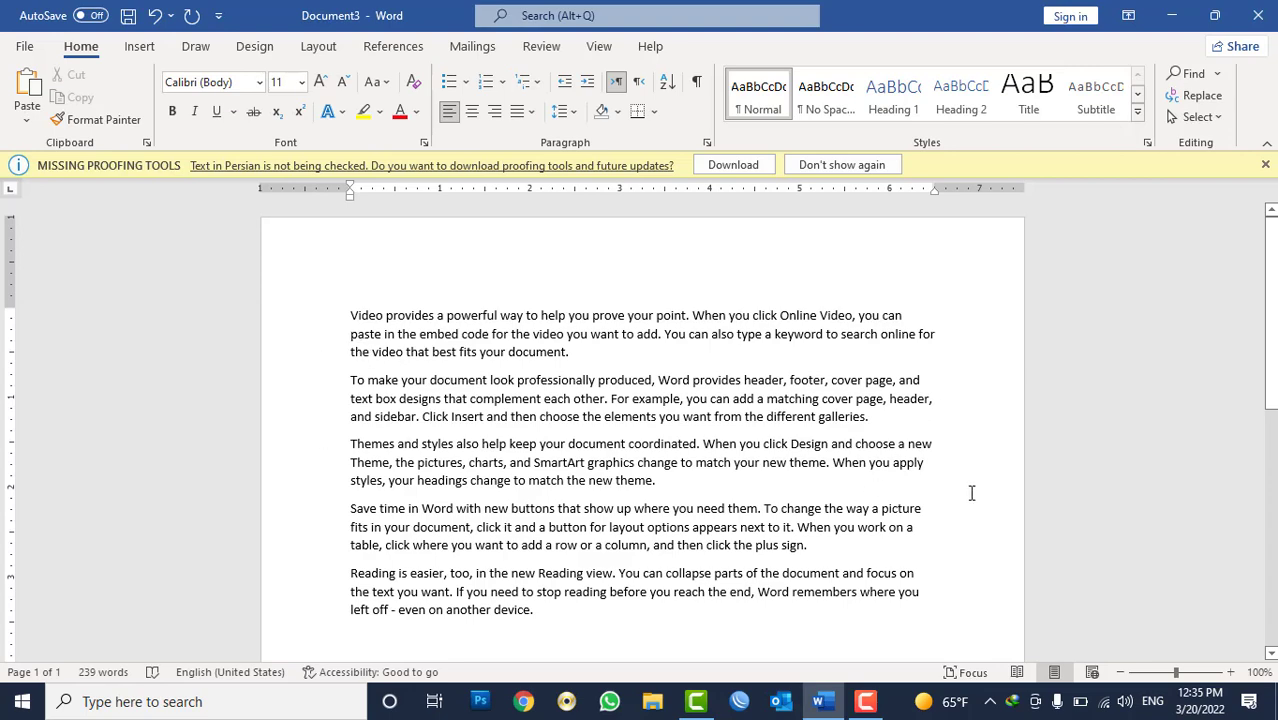
pyautogui.hotkey('ctrl', 'a')
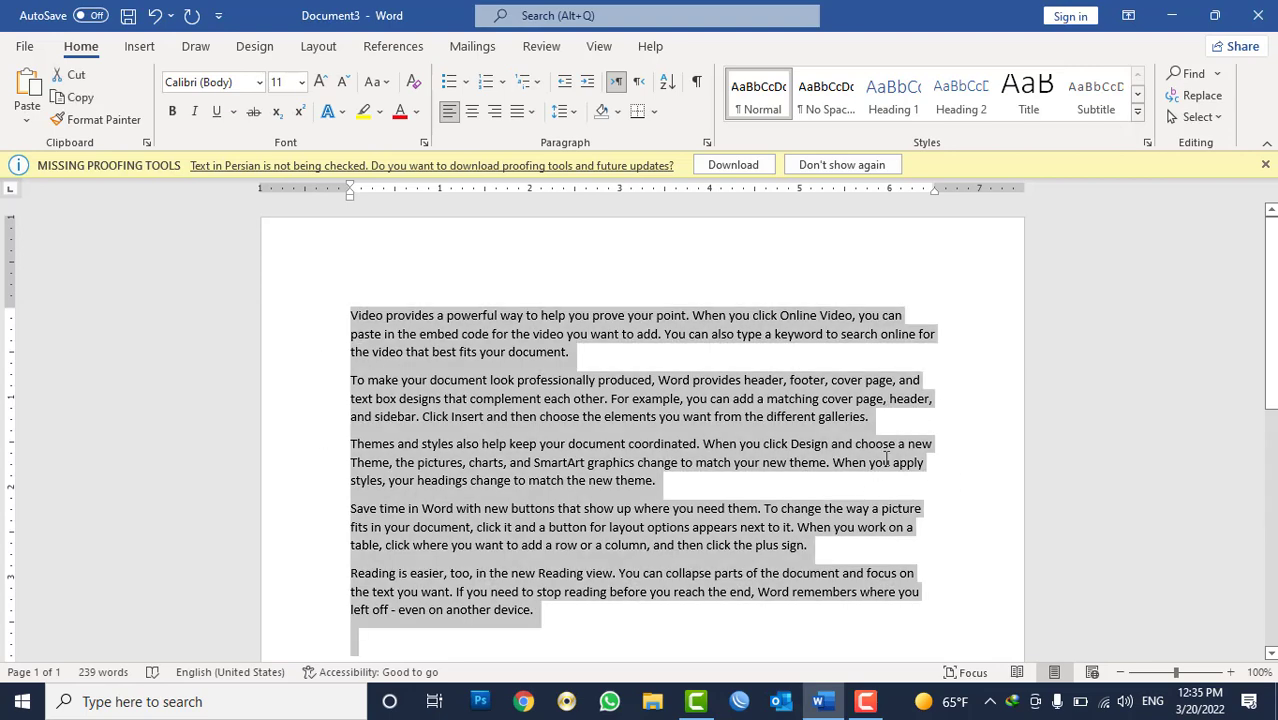
pyautogui.hotkey('ctrl', 'j')
pyautogui.click(709, 610)
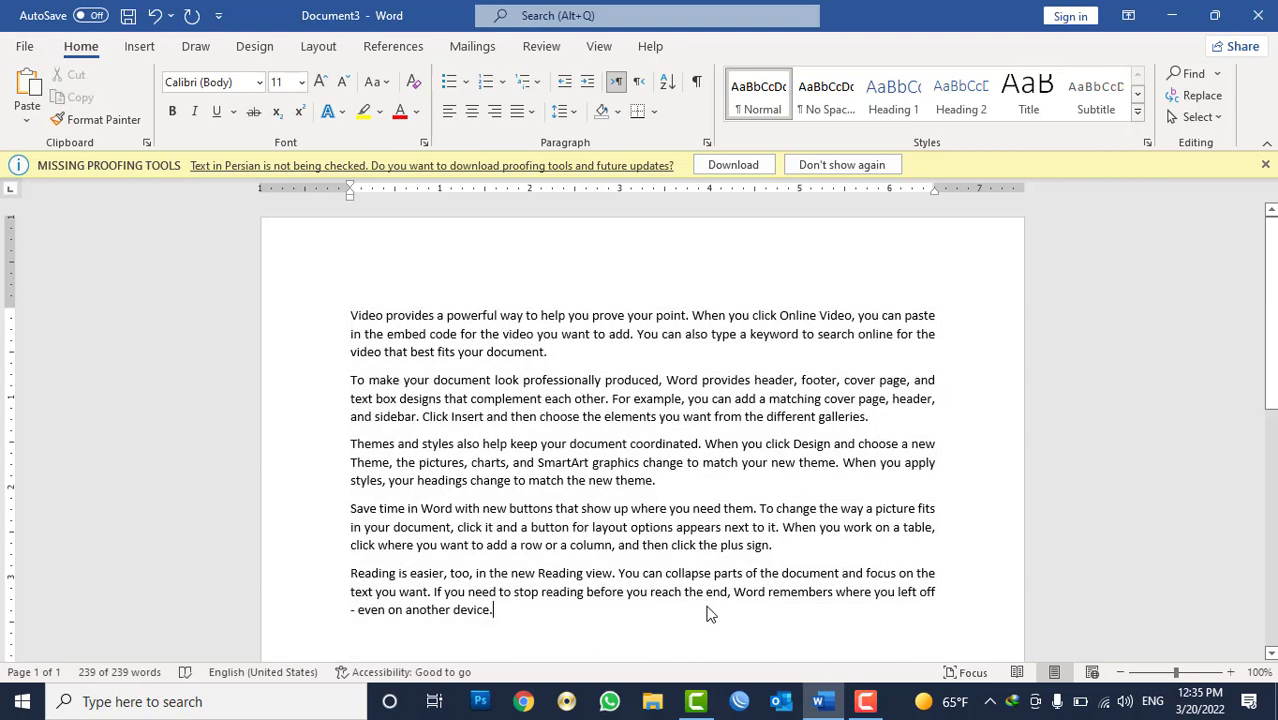
pyautogui.click(139, 47)
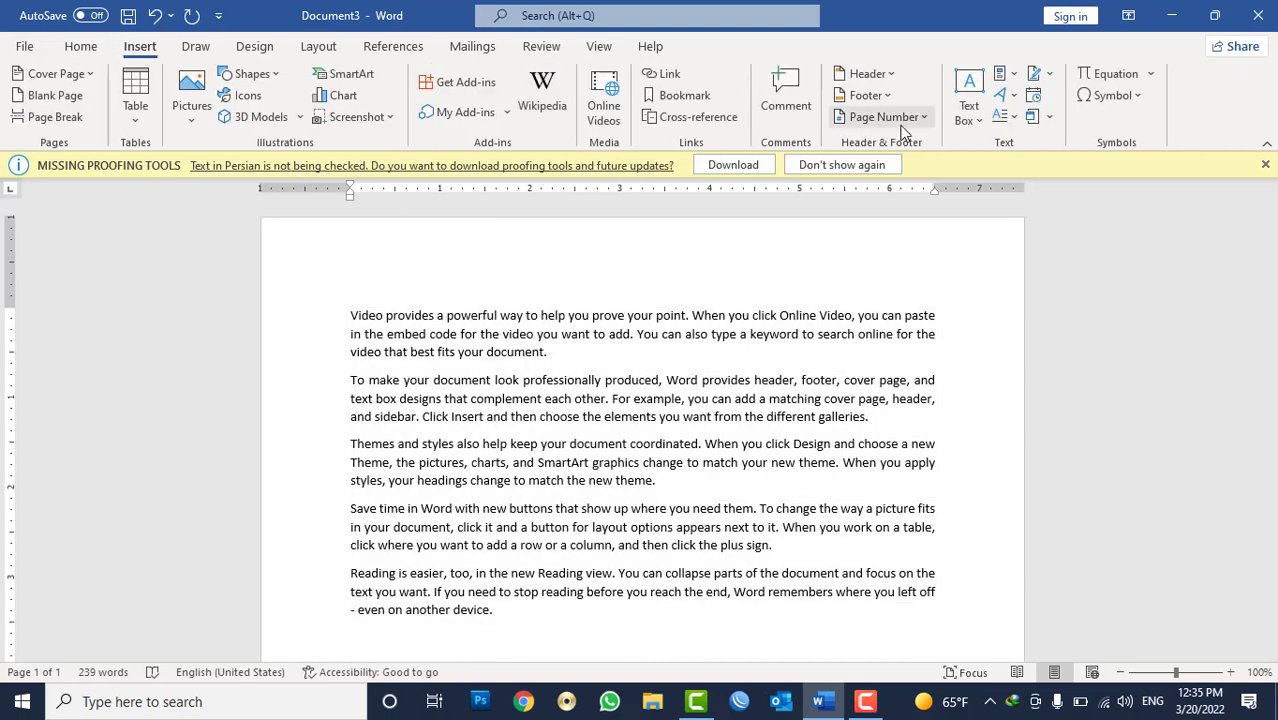
# Step: Draw a tall narrow text box in the left margin beside the paragraphs
pyautogui.click(967, 118)
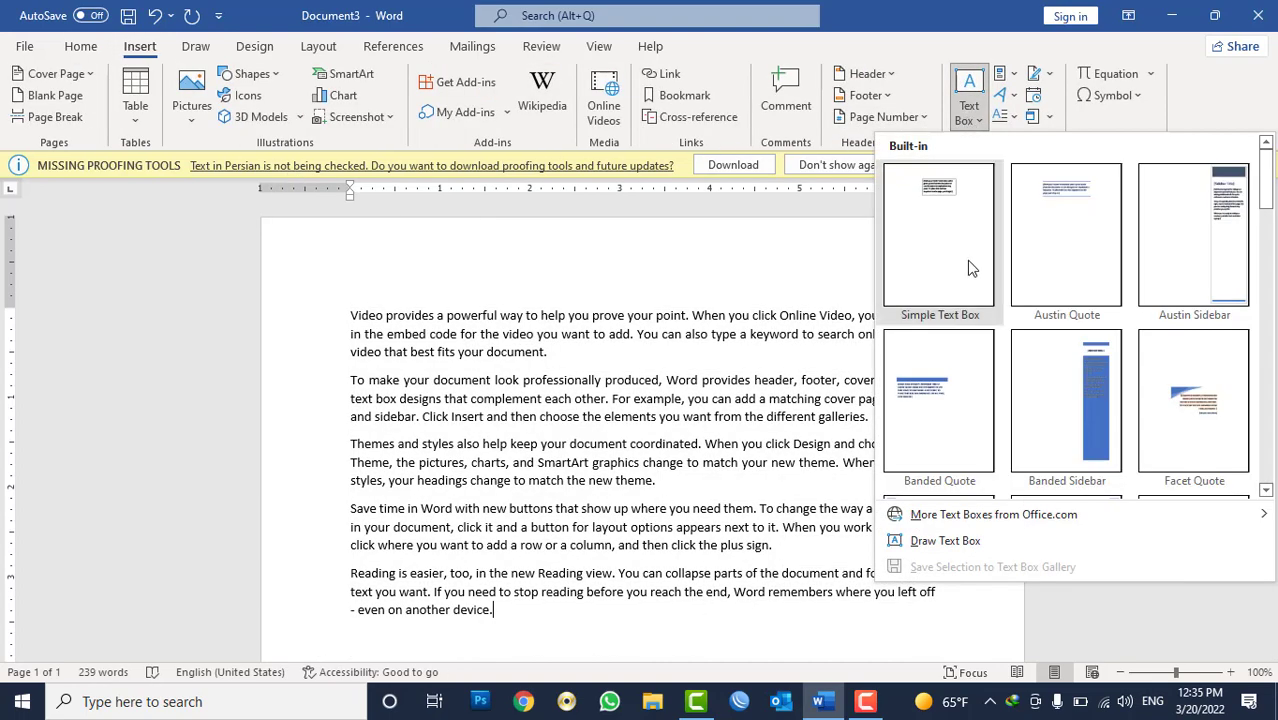
pyautogui.click(925, 541)
pyautogui.moveTo(275, 315); pyautogui.dragTo(343, 621)
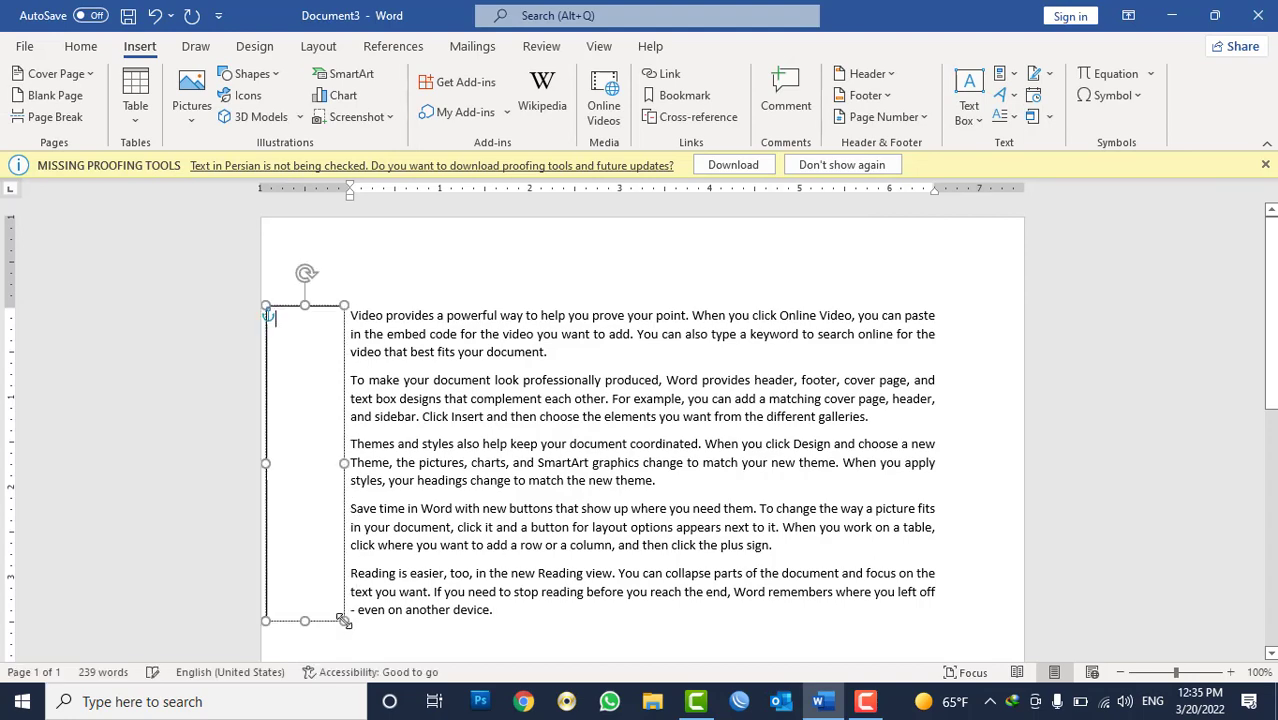
pyautogui.moveTo(263, 462); pyautogui.dragTo(274, 462)
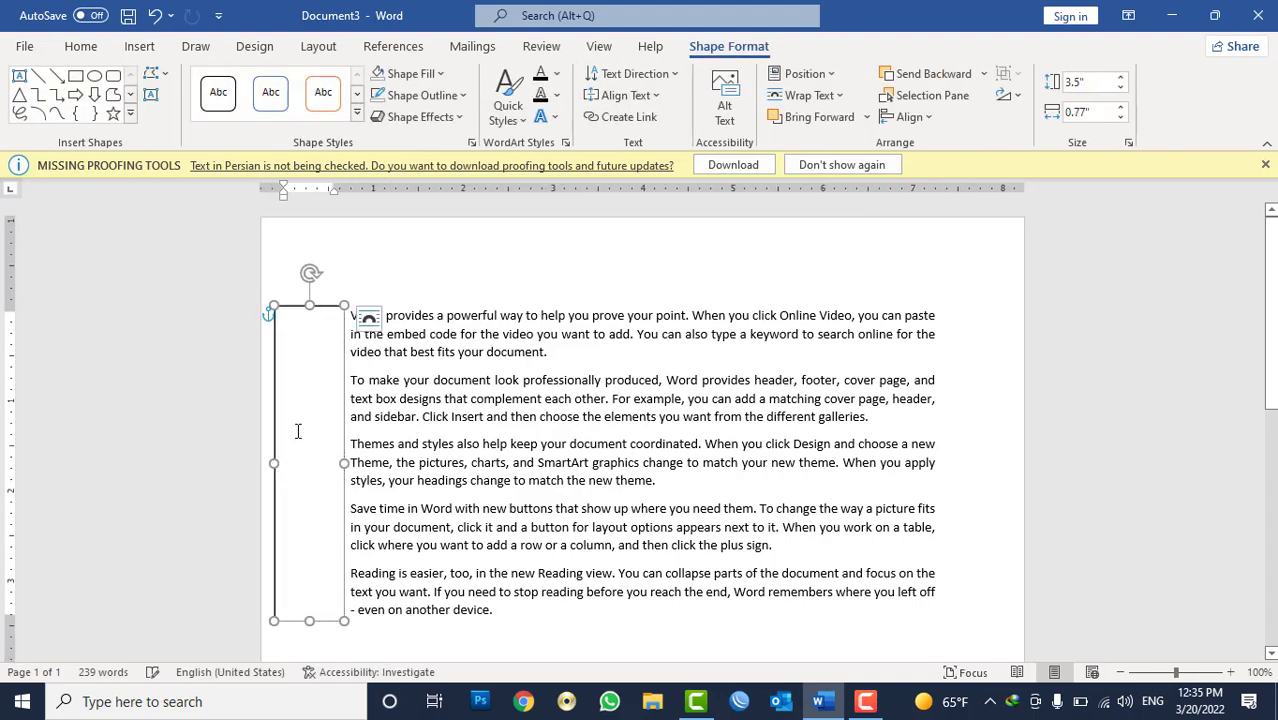
# Step: Enter three Persian lines in the box: 'افغانستان', 'ته شه', 'راغلاست'
pyautogui.rightClick(272, 415)
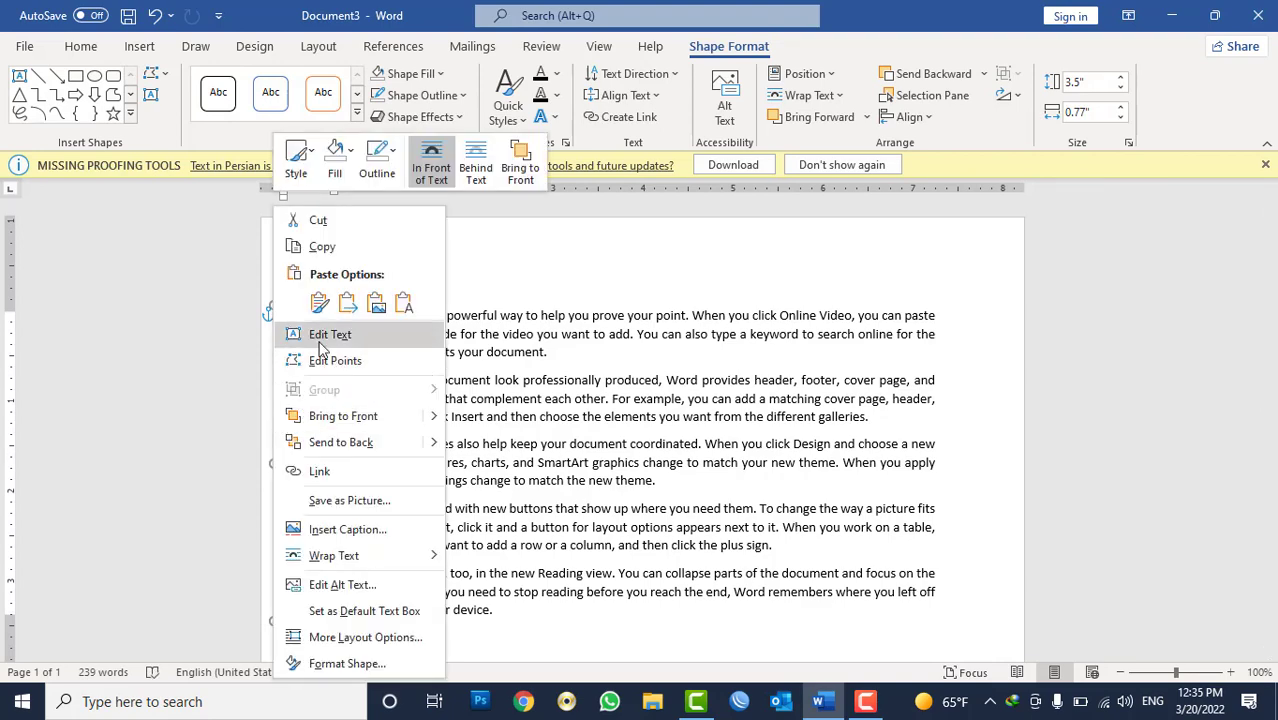
pyautogui.click(318, 333)
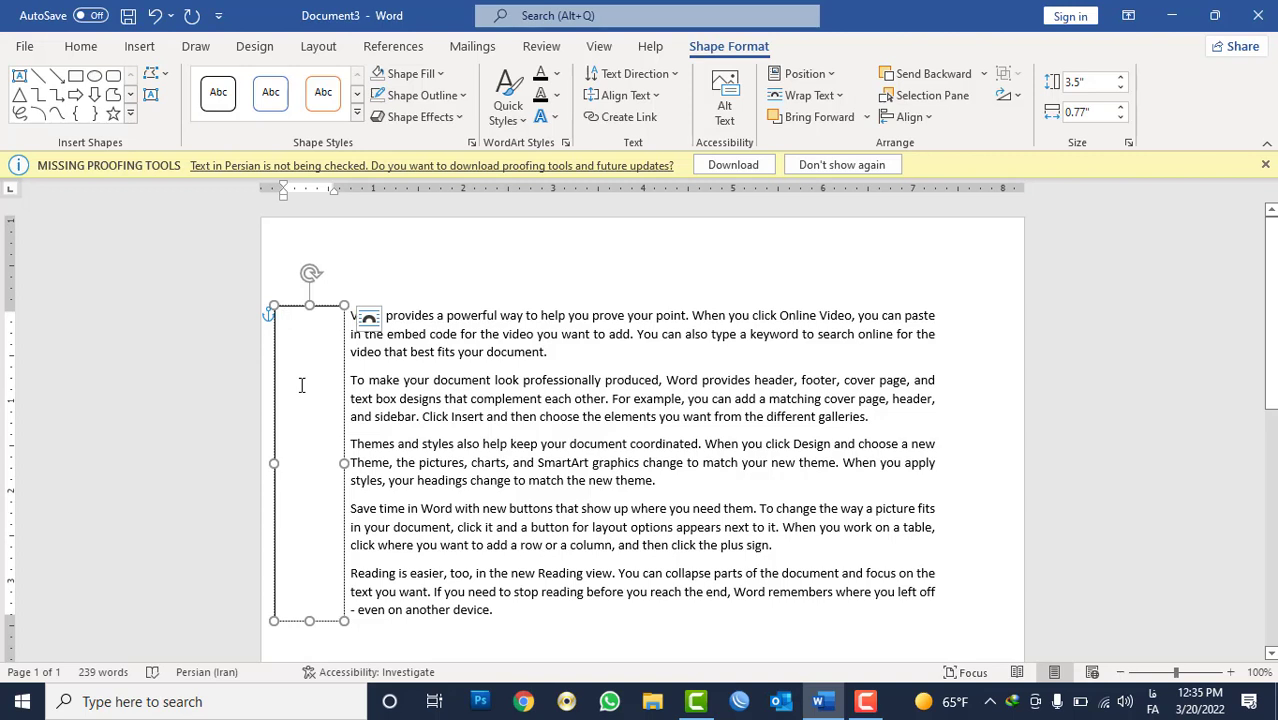
pyautogui.write('افغانستان')
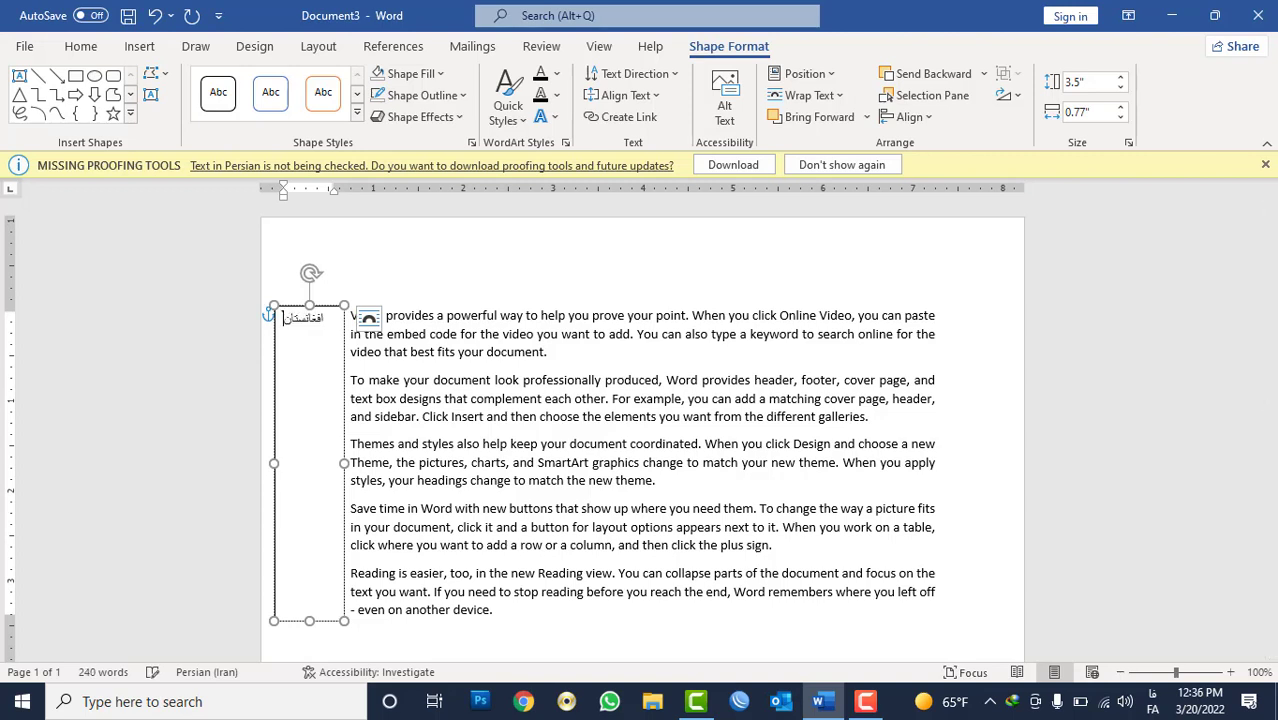
pyautogui.press('Return')
pyautogui.write('نه شه')
pyautogui.press('Return')
pyautogui.write('راغلاست')
# Step: Make the Persian text bold and two sizes larger
pyautogui.hotkey('ctrl', 'a')
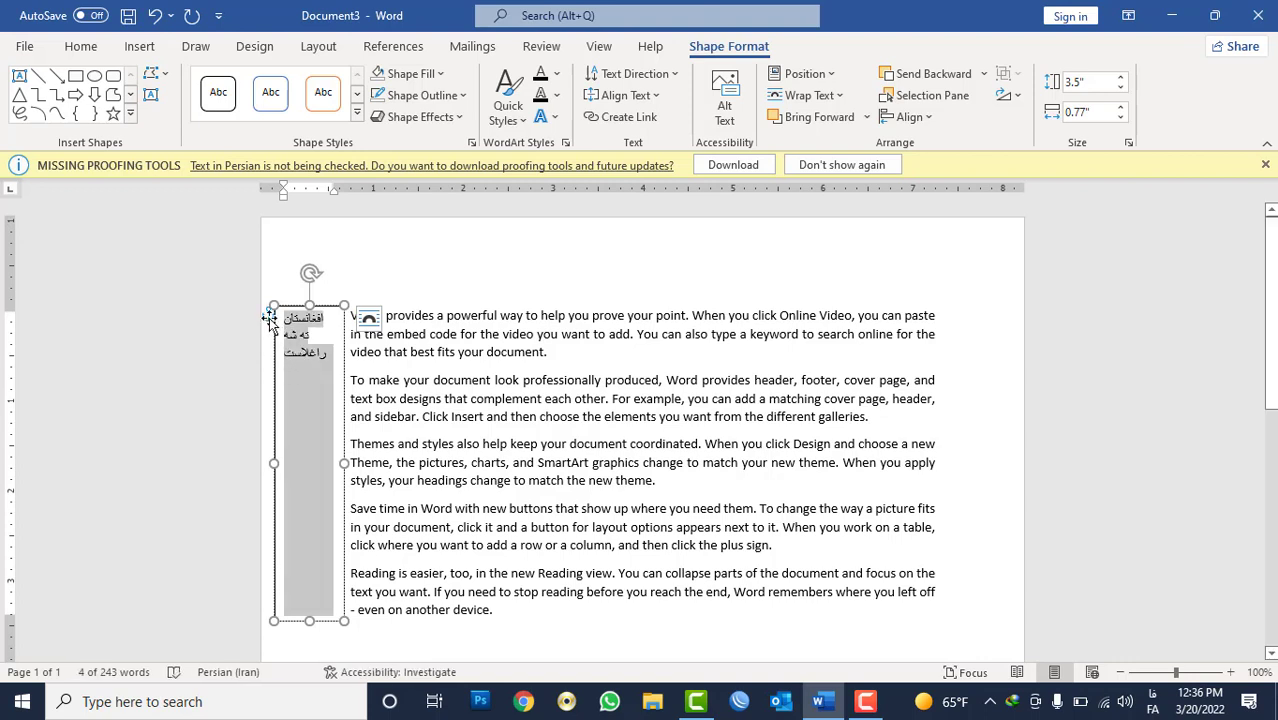
pyautogui.hotkey('ctrl', 'b')
pyautogui.hotkey('ctrl', 'shift', '.')
pyautogui.hotkey('ctrl', 'shift', '.')
pyautogui.hotkey('ctrl', 'shift', '.')
pyautogui.hotkey('ctrl', 'shift', '.')
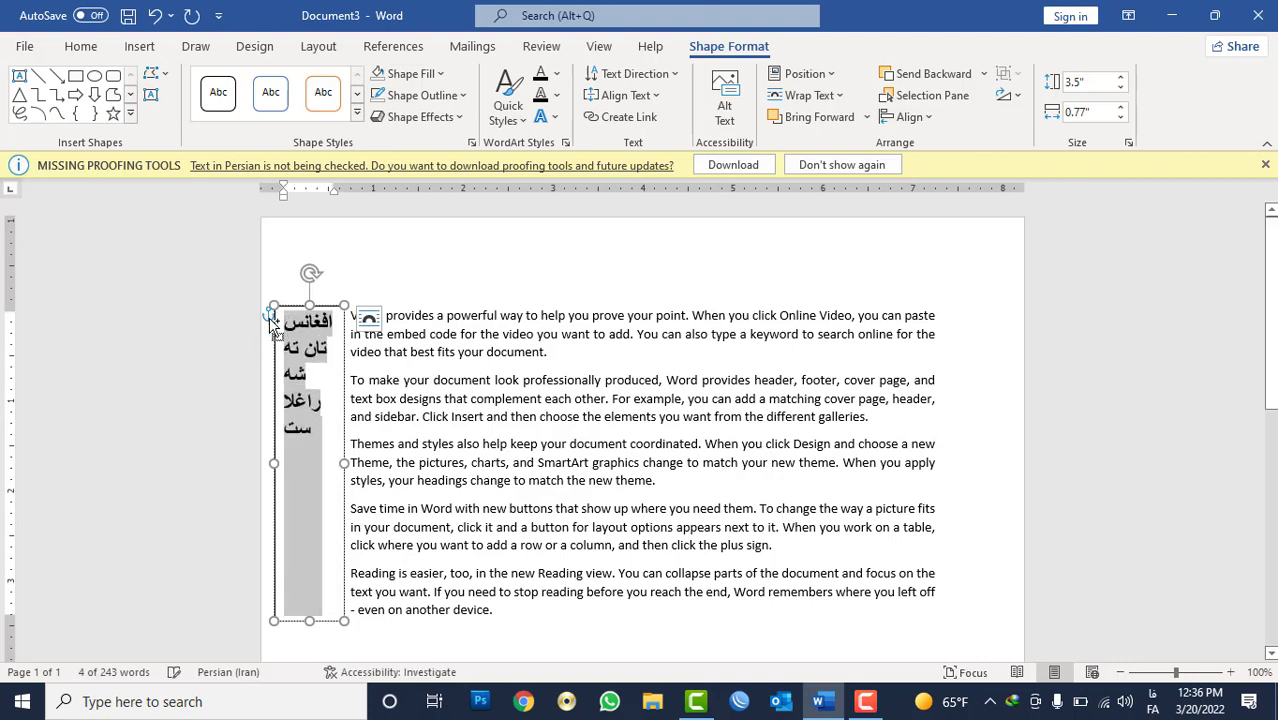
pyautogui.hotkey('ctrl', 'shift', '.')
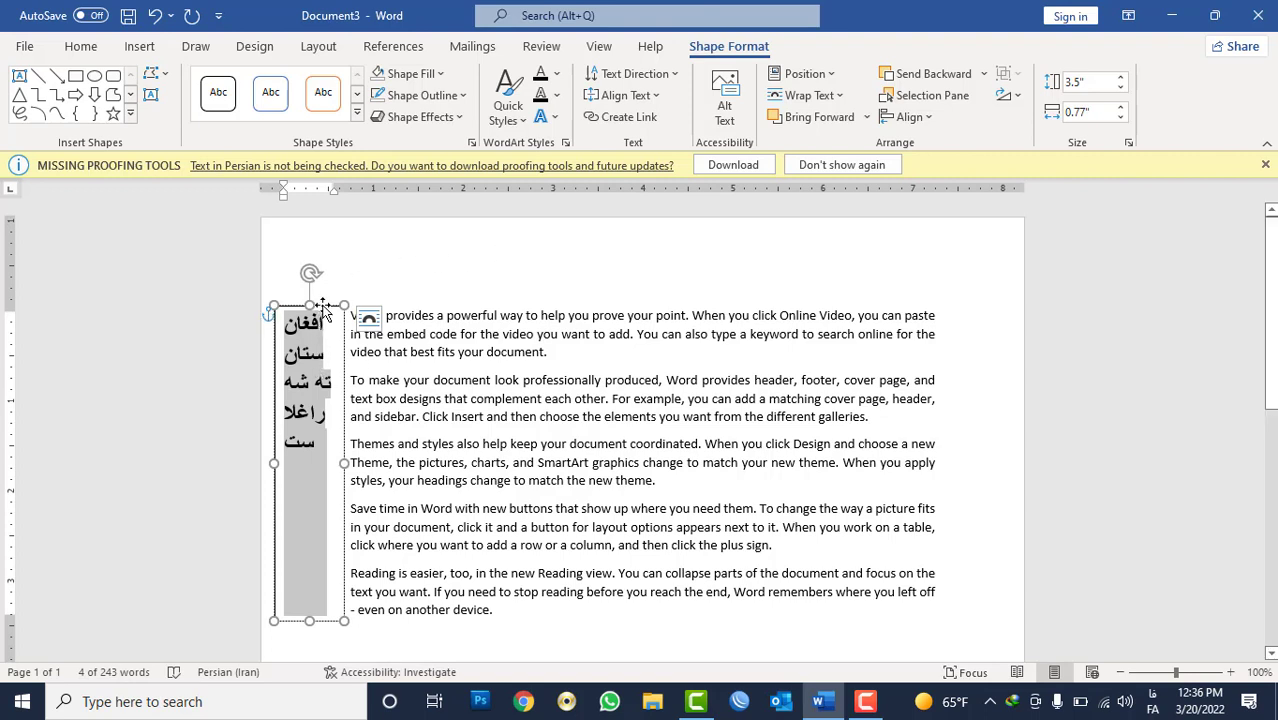
pyautogui.click(323, 310)
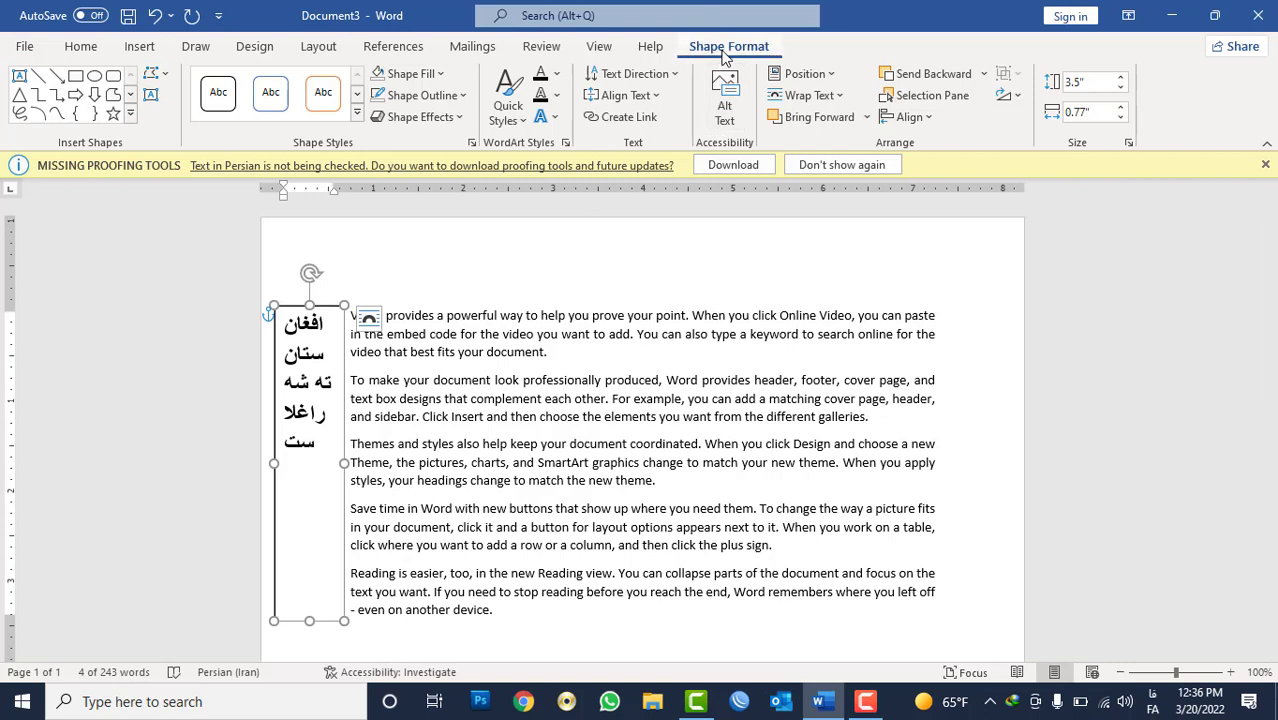
# Step: Rotate the box's text 270° to vertical and remove its outline and fill
pyautogui.click(636, 78)
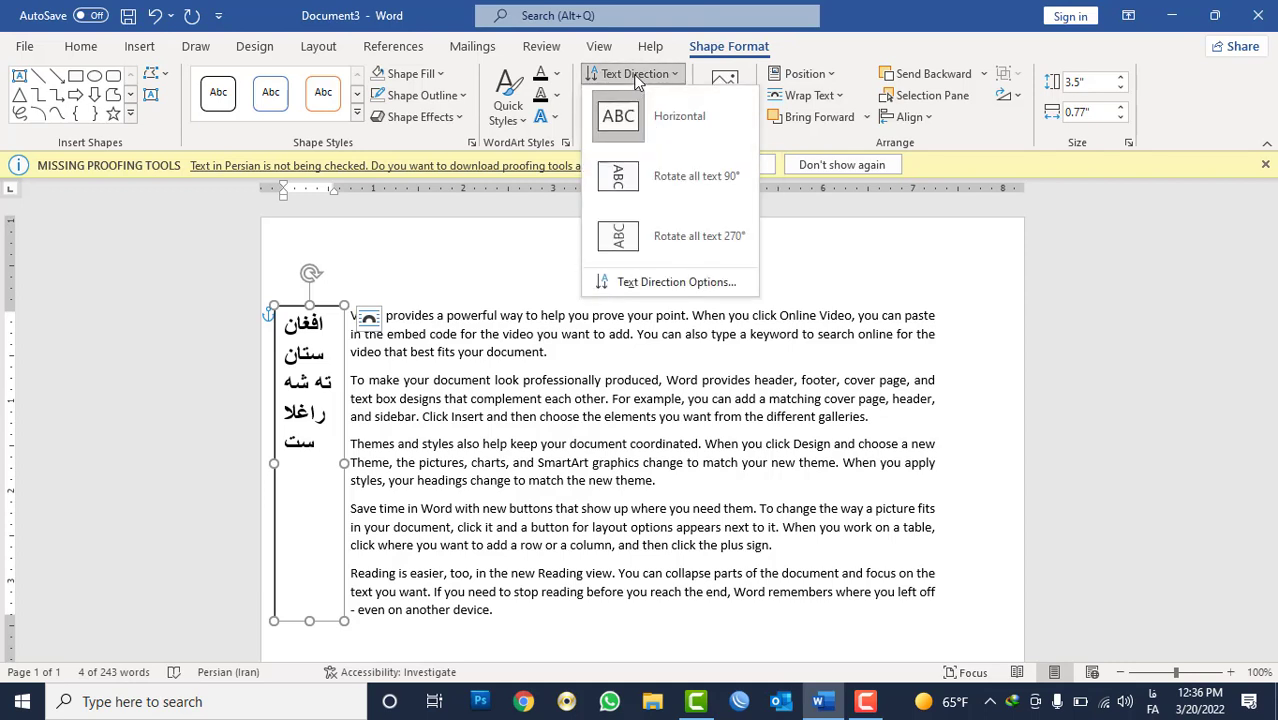
pyautogui.click(659, 240)
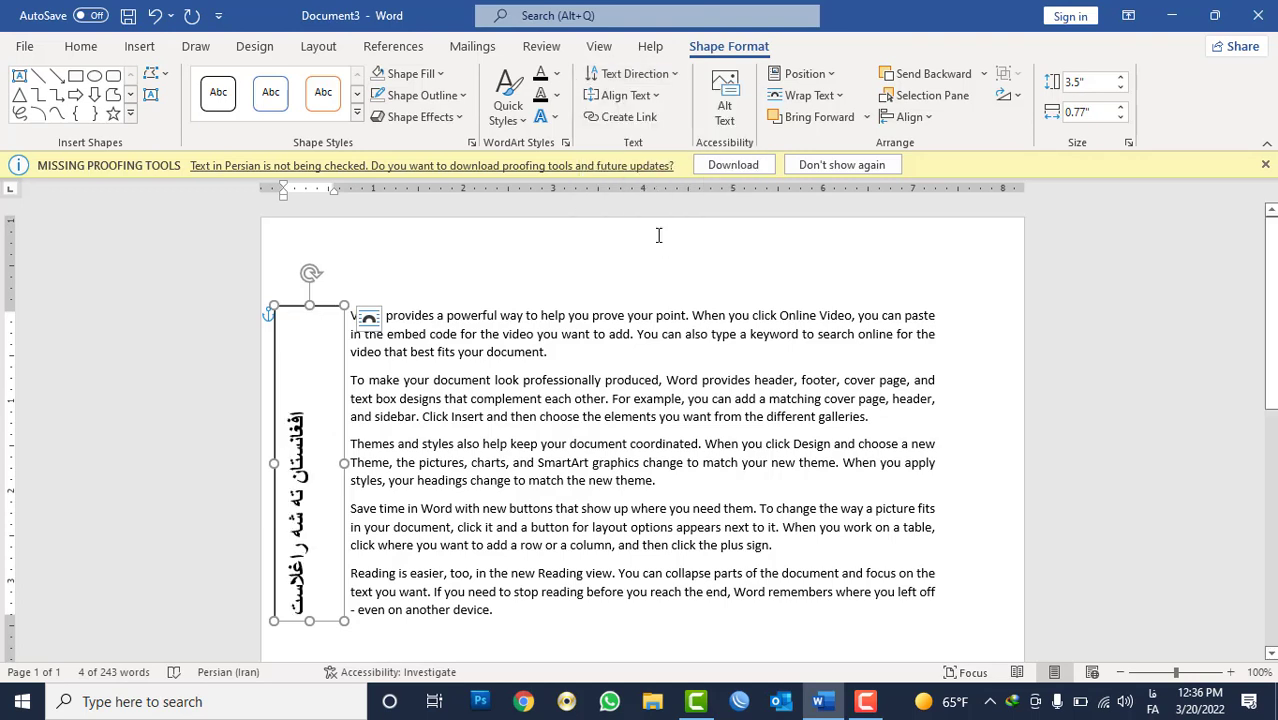
pyautogui.click(420, 95)
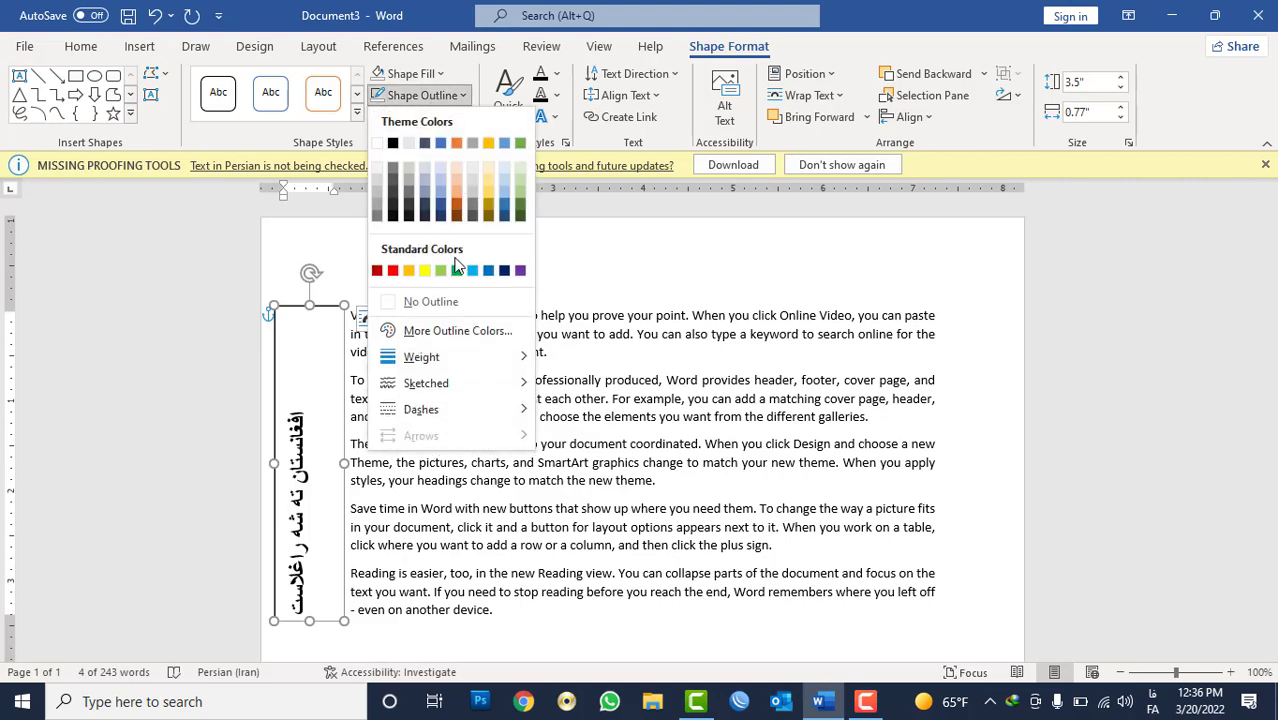
pyautogui.click(443, 303)
pyautogui.click(410, 73)
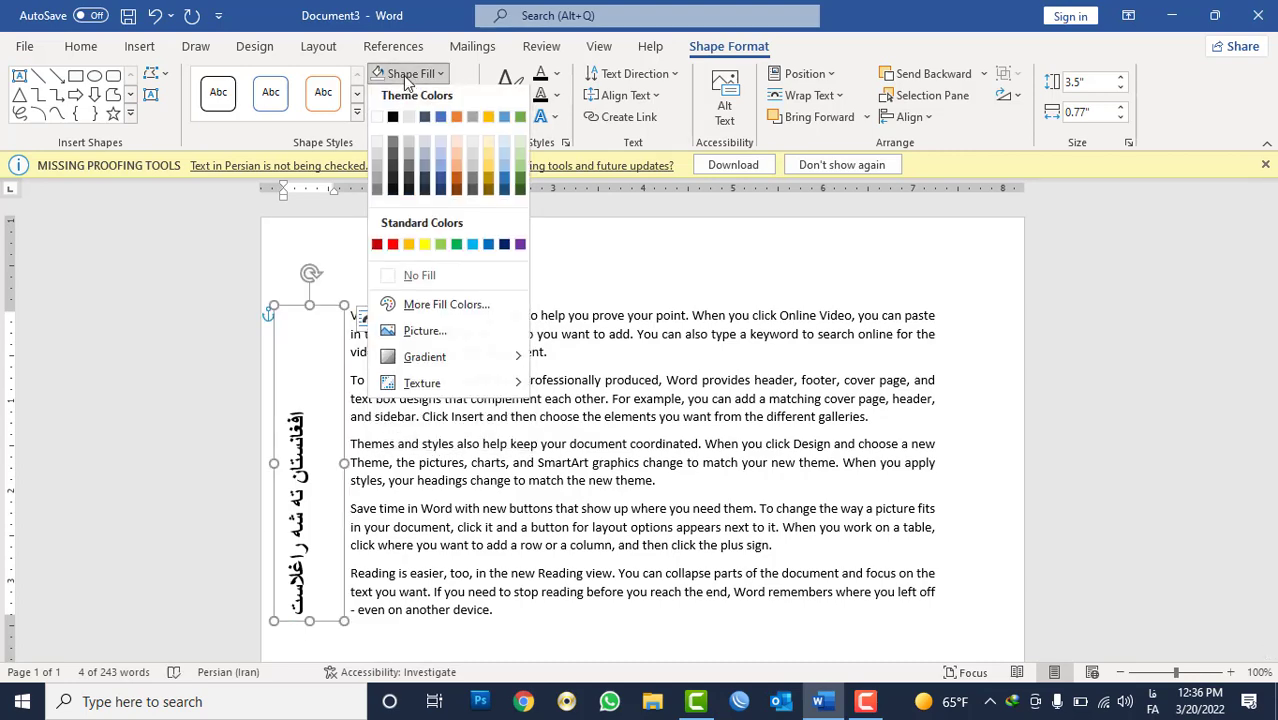
pyautogui.click(430, 283)
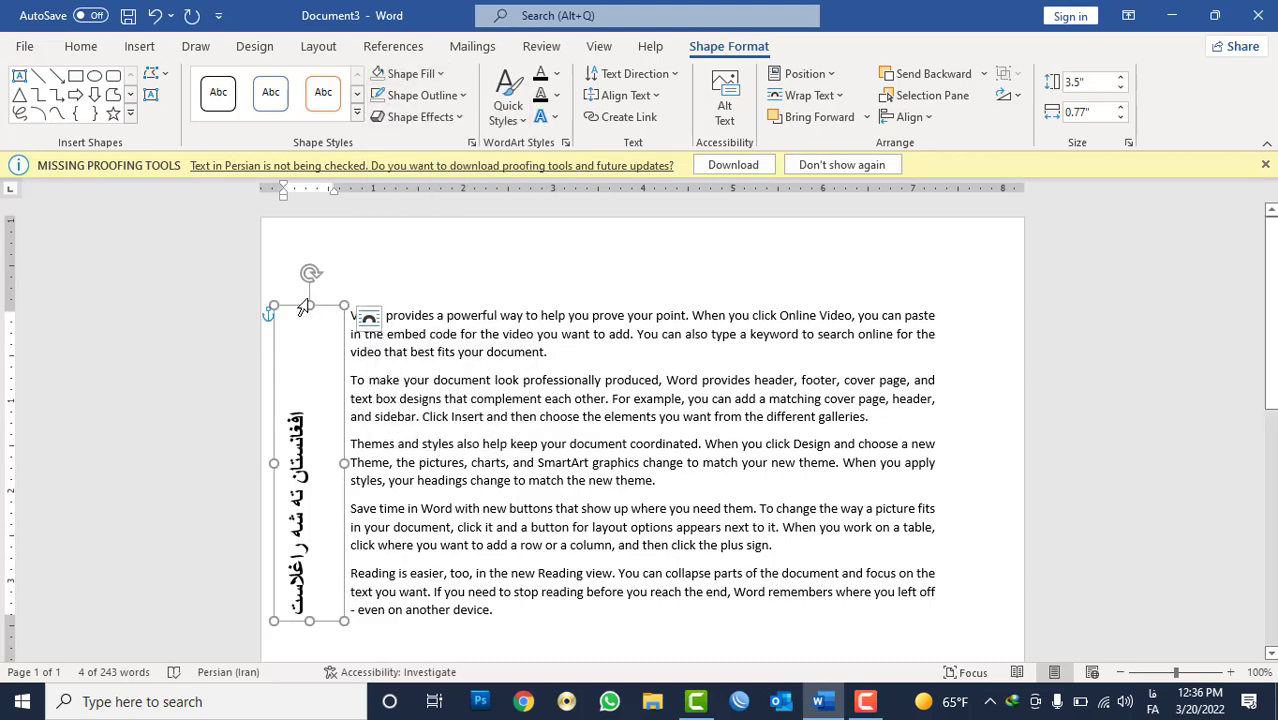
# Step: Toggle bold on the vertical text and slim the box to 3.5" × 0.64"
pyautogui.tripleClick(296, 412)
pyautogui.click(296, 412)
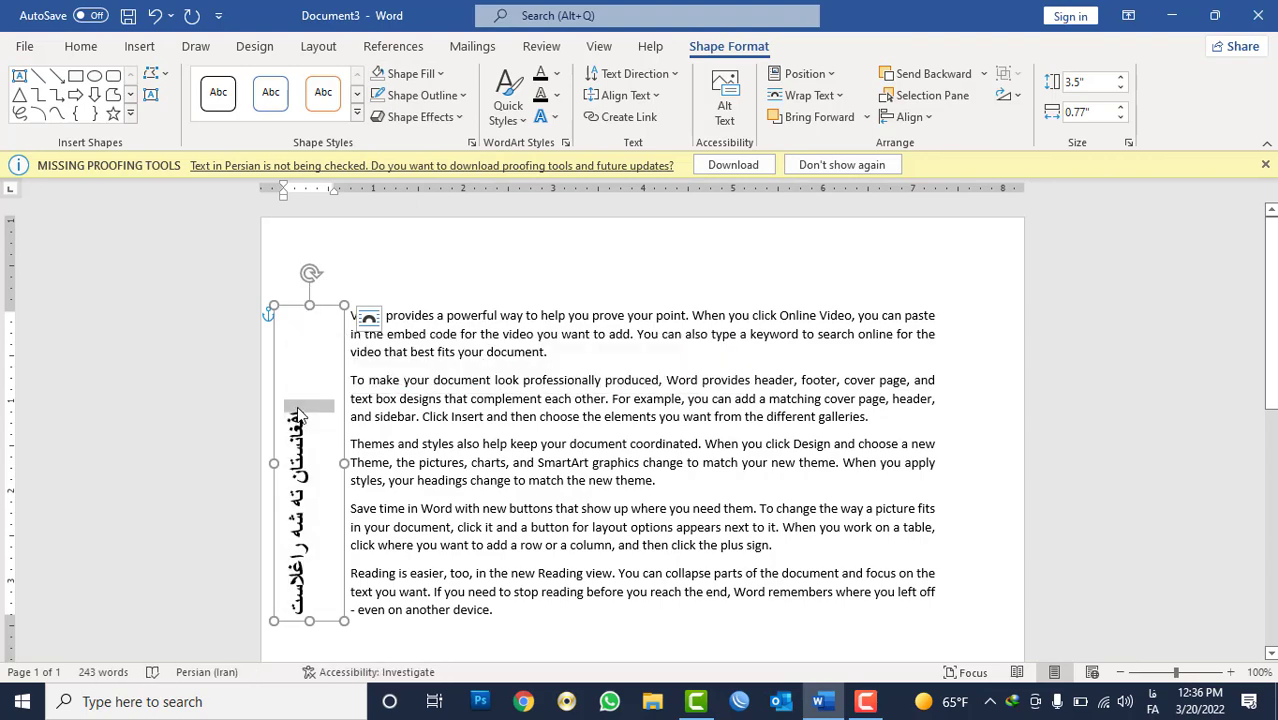
pyautogui.tripleClick(297, 410)
pyautogui.hotkey('ctrl', 'b')
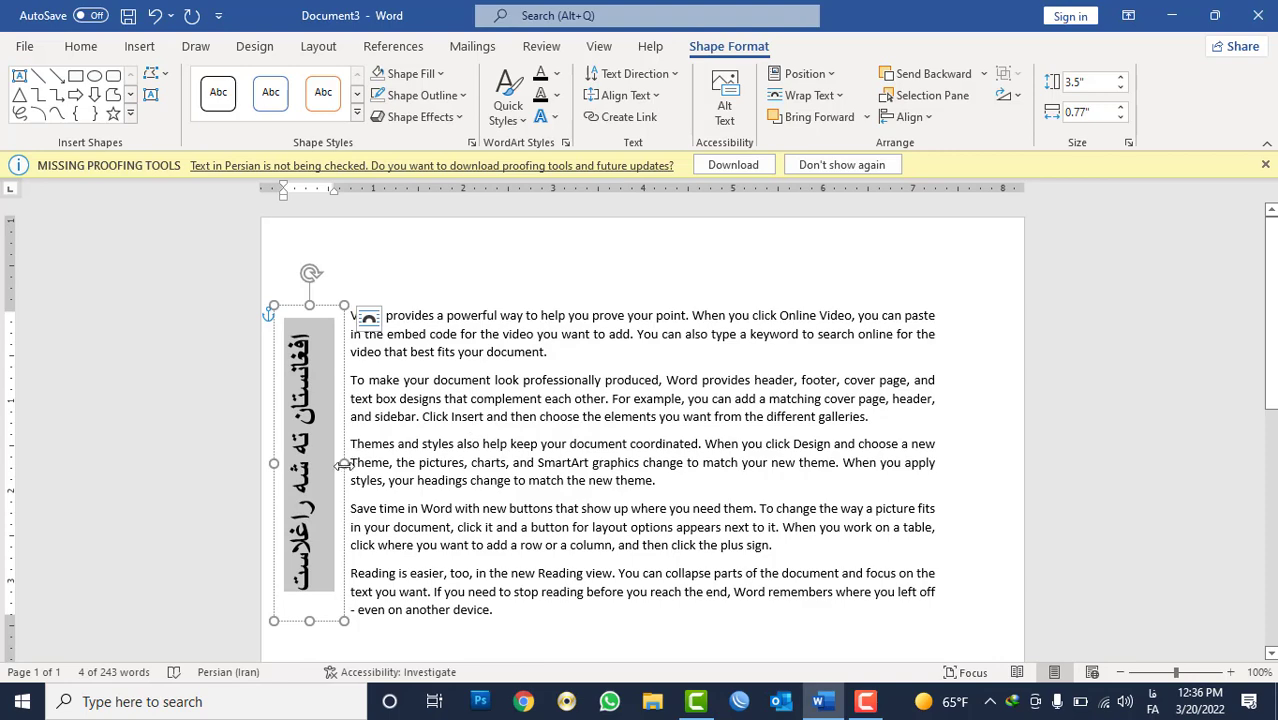
pyautogui.moveTo(342, 464)
pyautogui.mouseDown()
pyautogui.moveTo(331, 464)
pyautogui.moveTo(340, 450)
pyautogui.mouseUp()
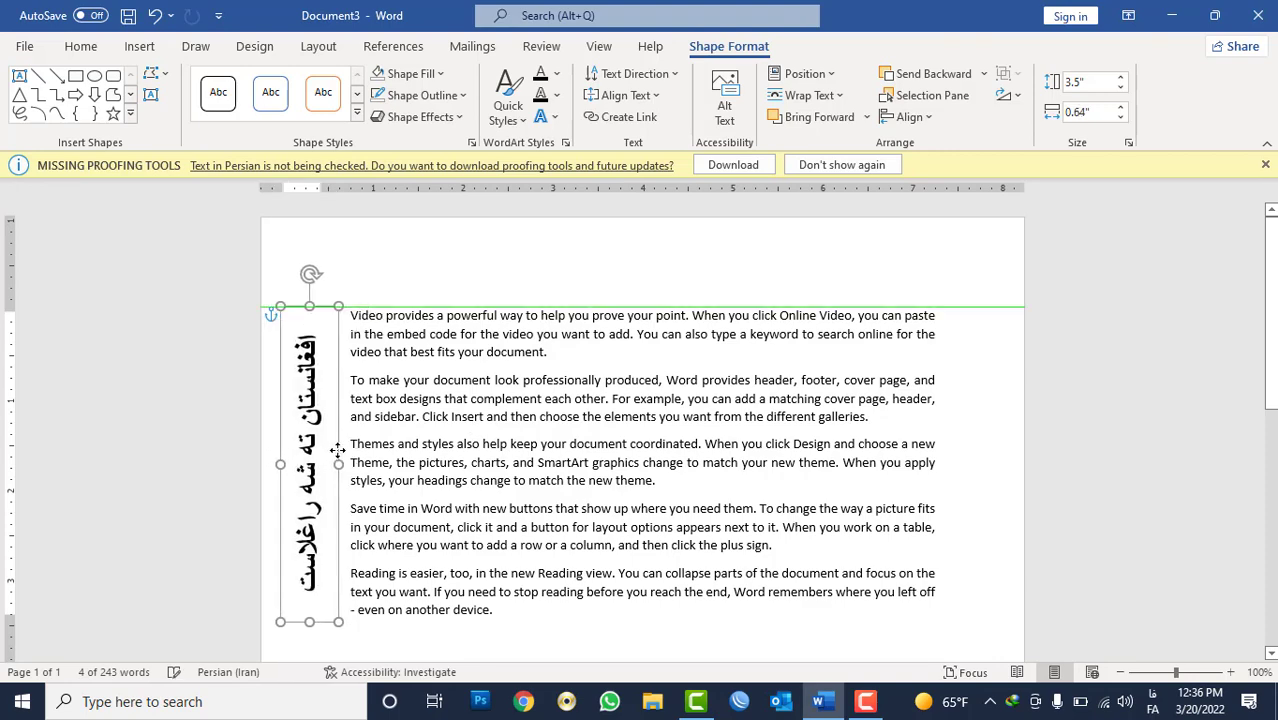
pyautogui.click(478, 416)
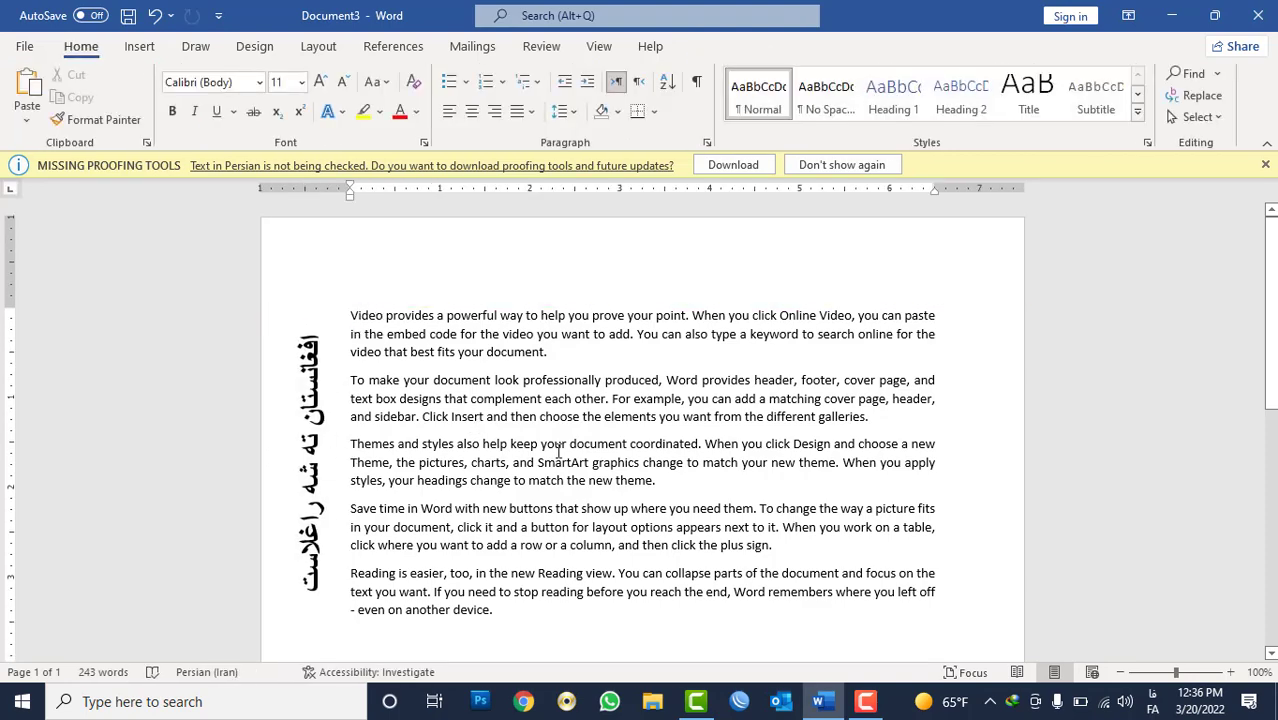
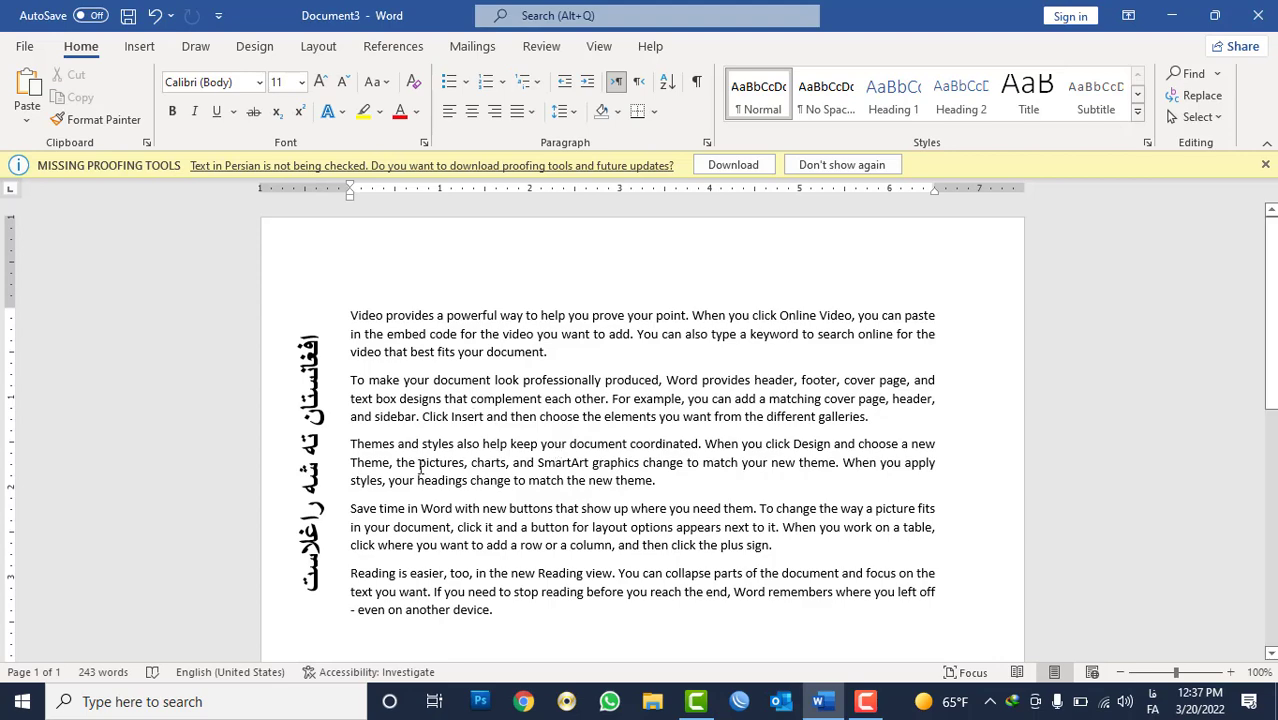
# Step: Delete the vertical Persian text box and draw a tall rectangle down the left margin
pyautogui.click(318, 305)
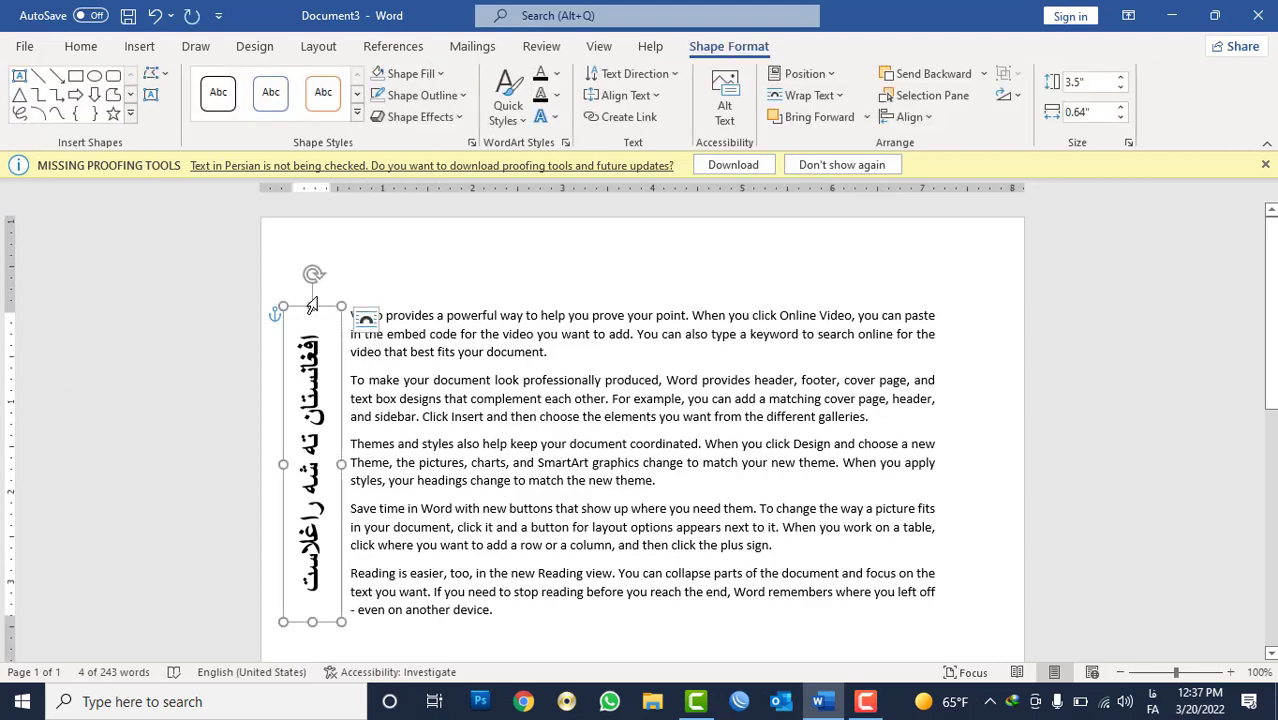
pyautogui.press('Delete')
pyautogui.click(150, 48)
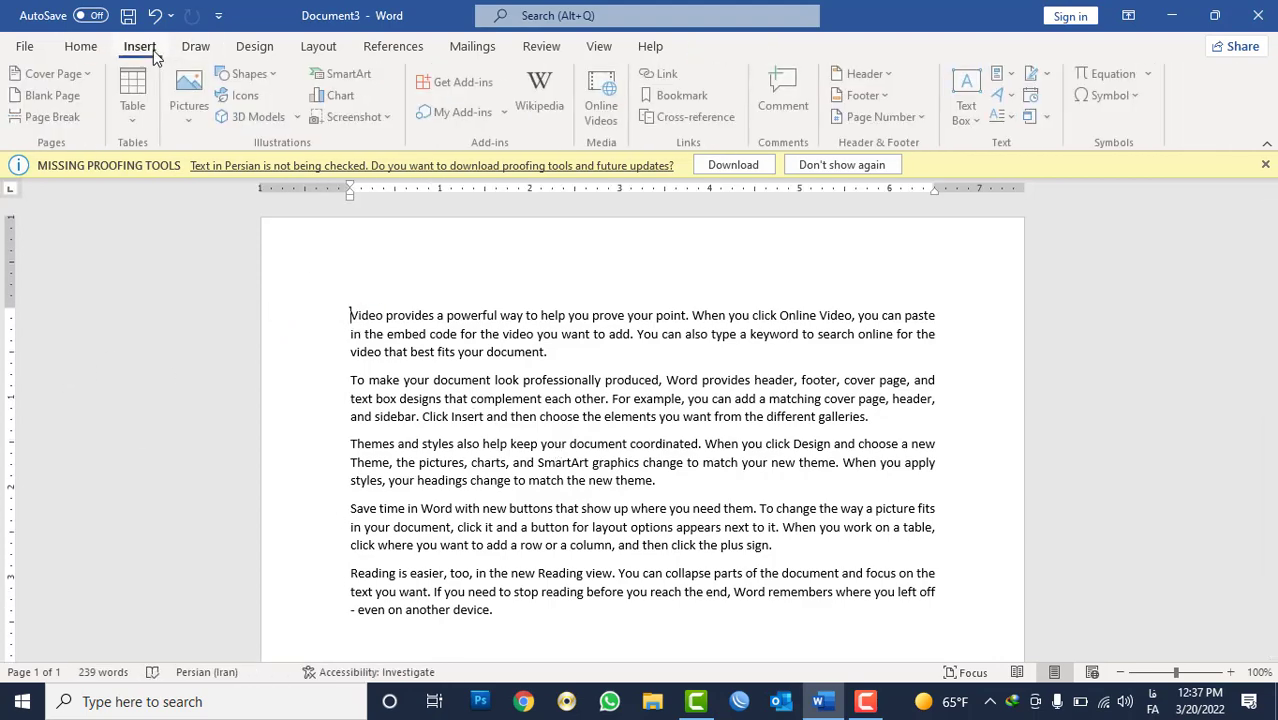
pyautogui.click(248, 74)
pyautogui.click(226, 252)
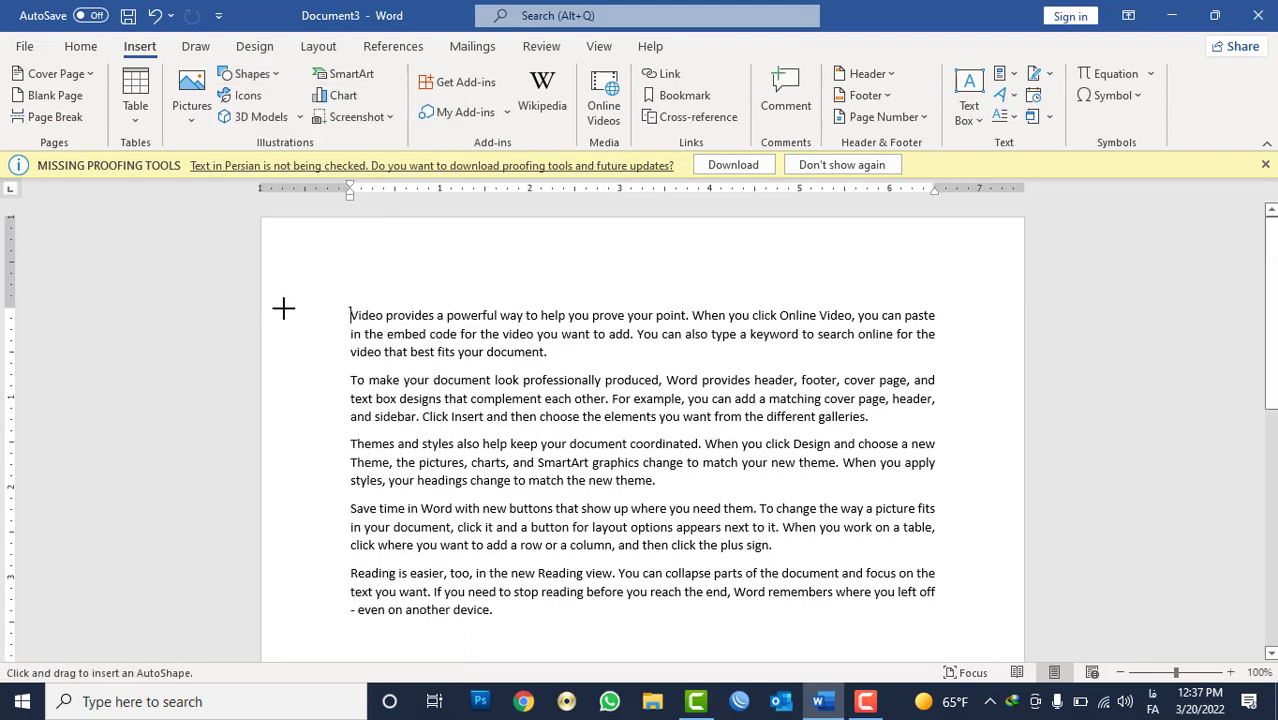
pyautogui.moveTo(280, 313); pyautogui.dragTo(338, 623)
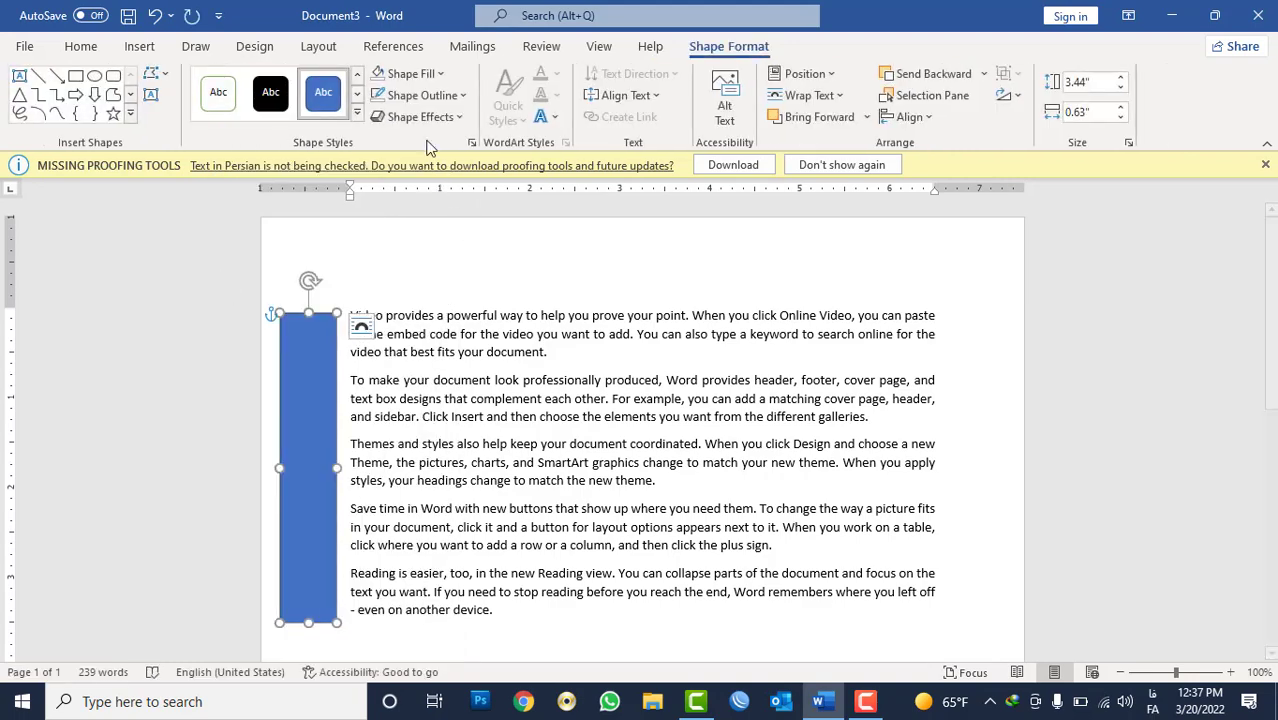
# Step: Set the rectangle to no outline and no fill, and enable Add Text on it
pyautogui.click(420, 95)
pyautogui.click(425, 291)
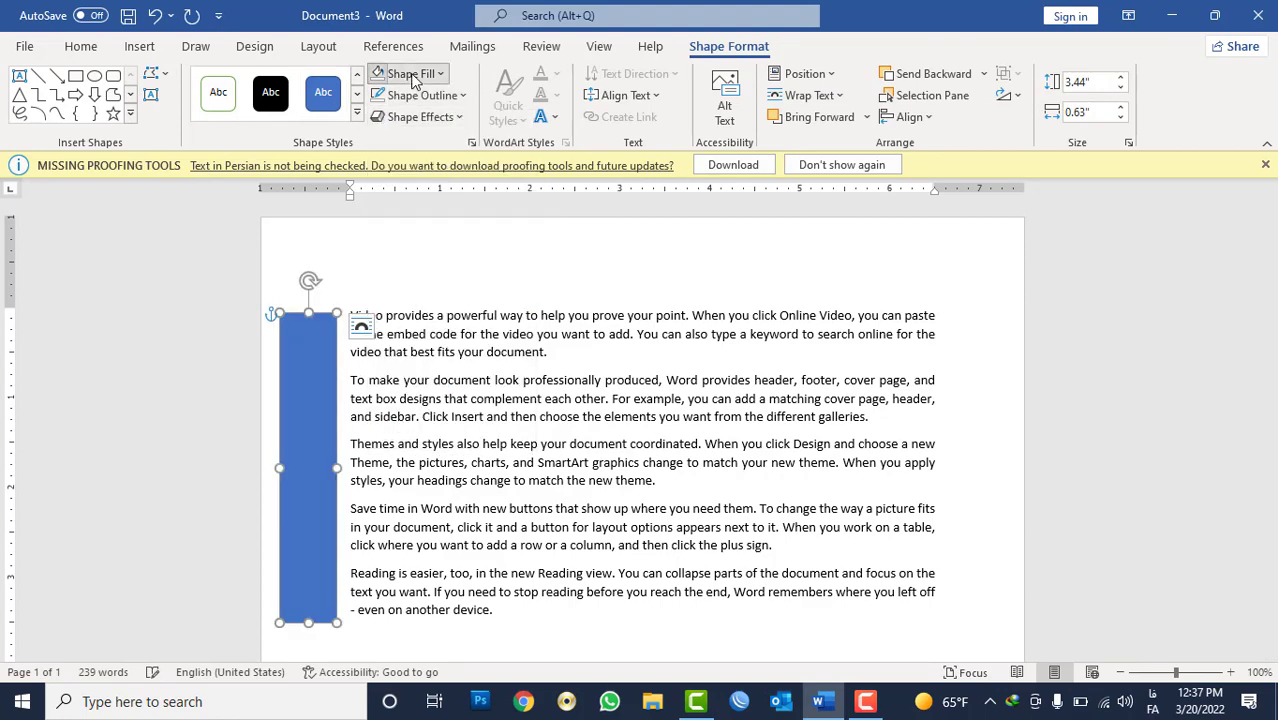
pyautogui.click(415, 73)
pyautogui.click(430, 278)
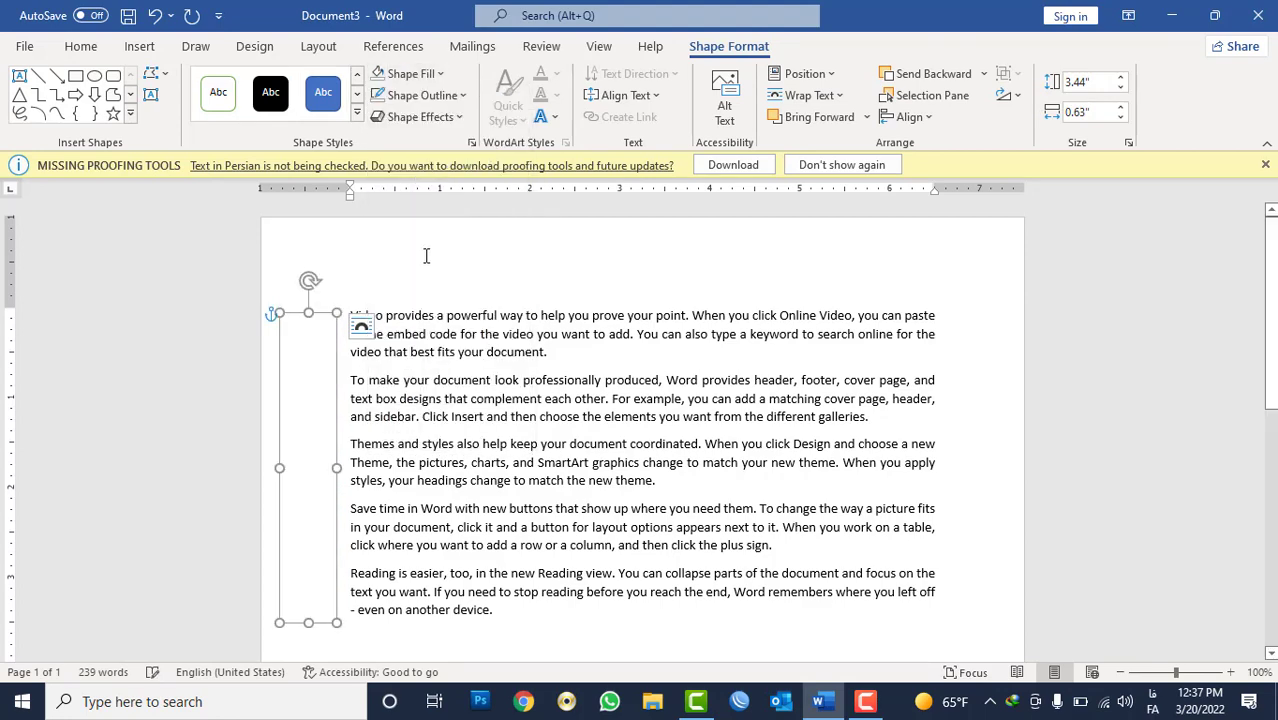
pyautogui.rightClick(291, 322)
pyautogui.click(362, 336)
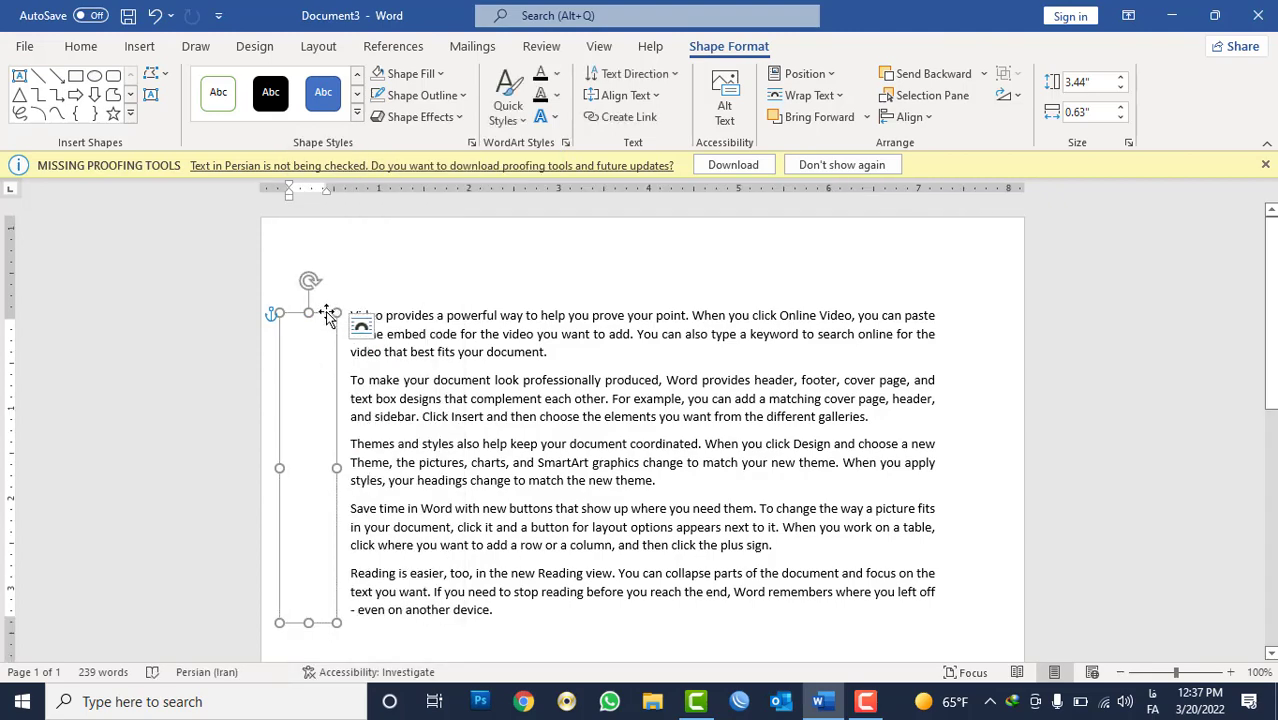
pyautogui.click(328, 314)
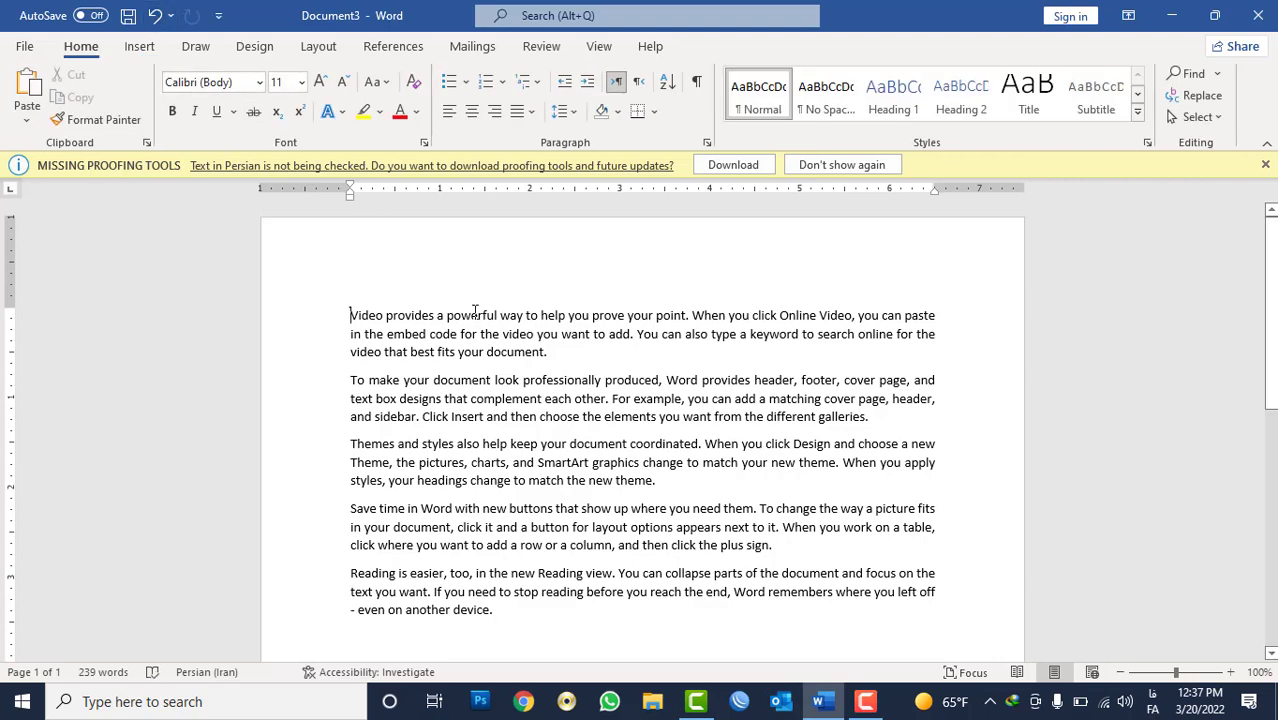
# Step: Undo back to a blank page, switch to English input, and generate sample text with =rand()
pyautogui.hotkey('ctrl', 'z')
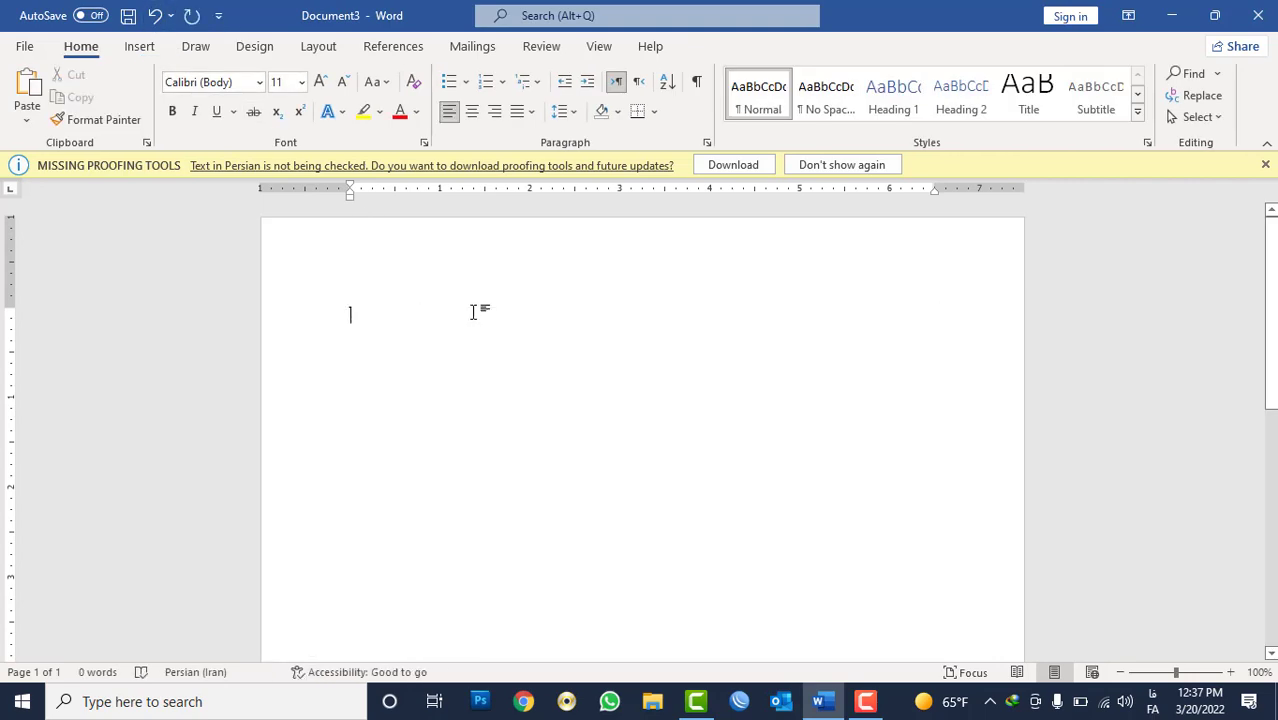
pyautogui.hotkey('alt', 'shift')
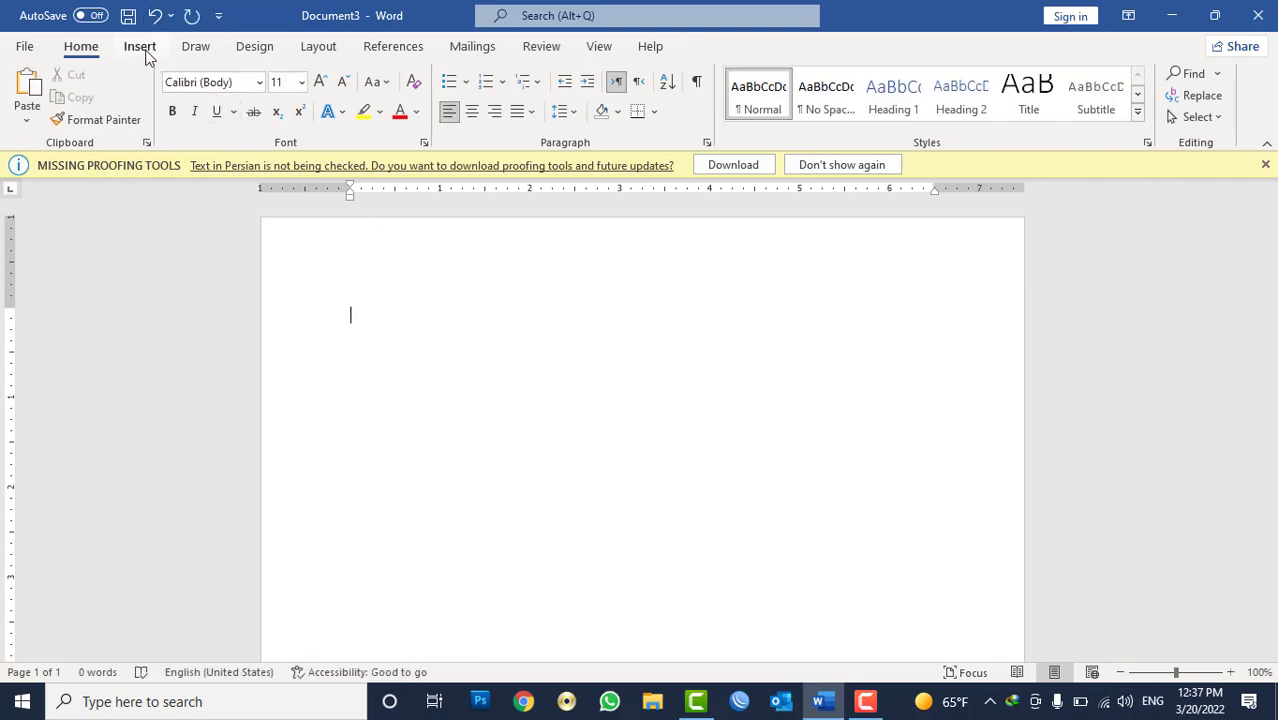
pyautogui.click(140, 47)
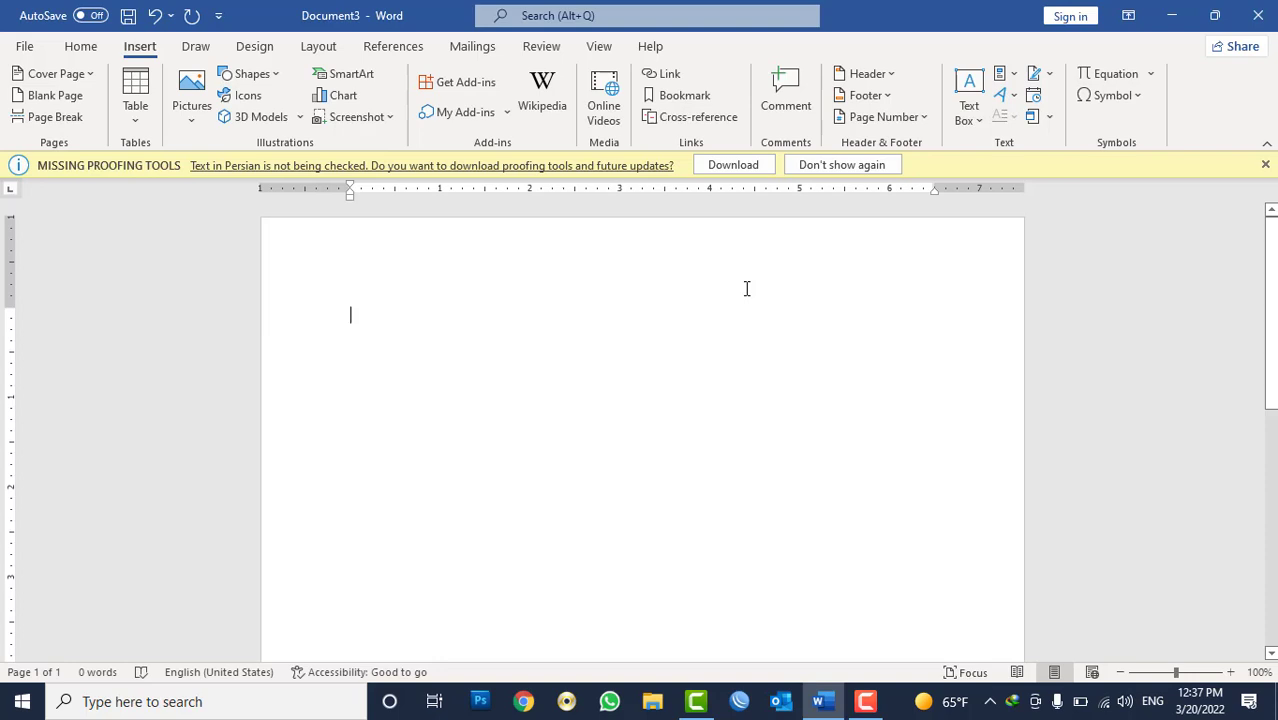
pyautogui.write('=rand(')
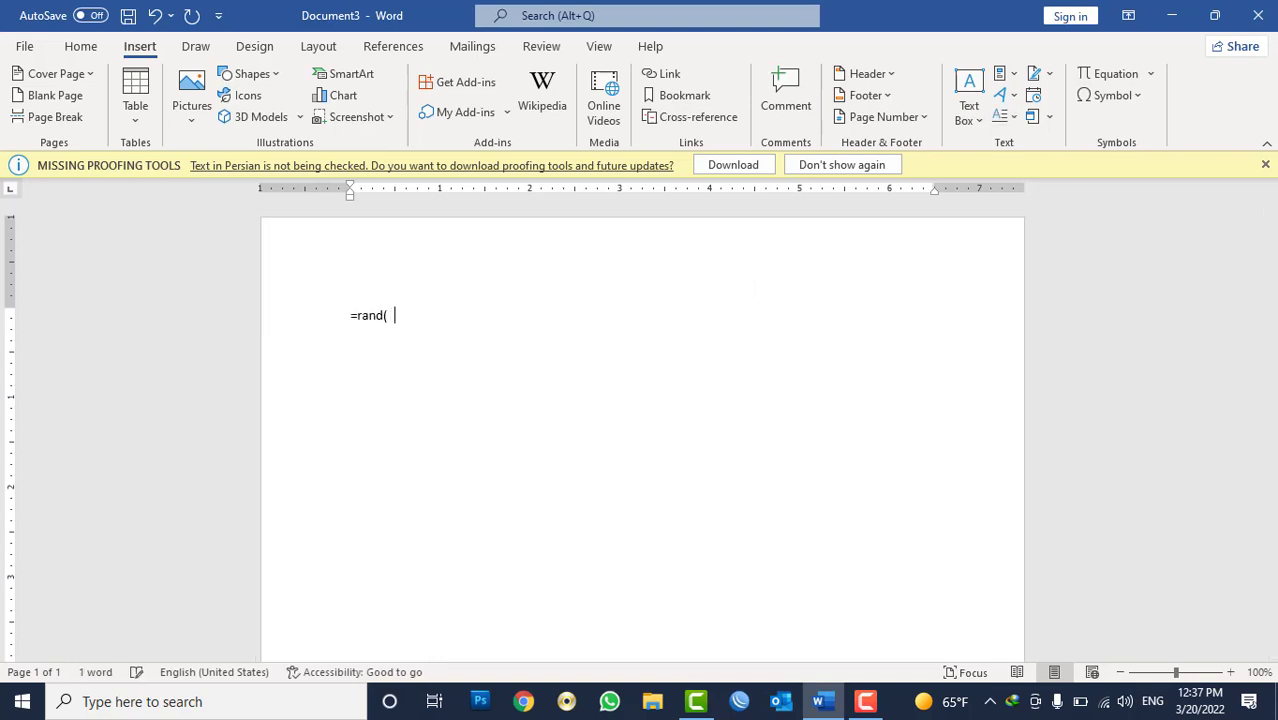
pyautogui.write(')')
pyautogui.press('Return')
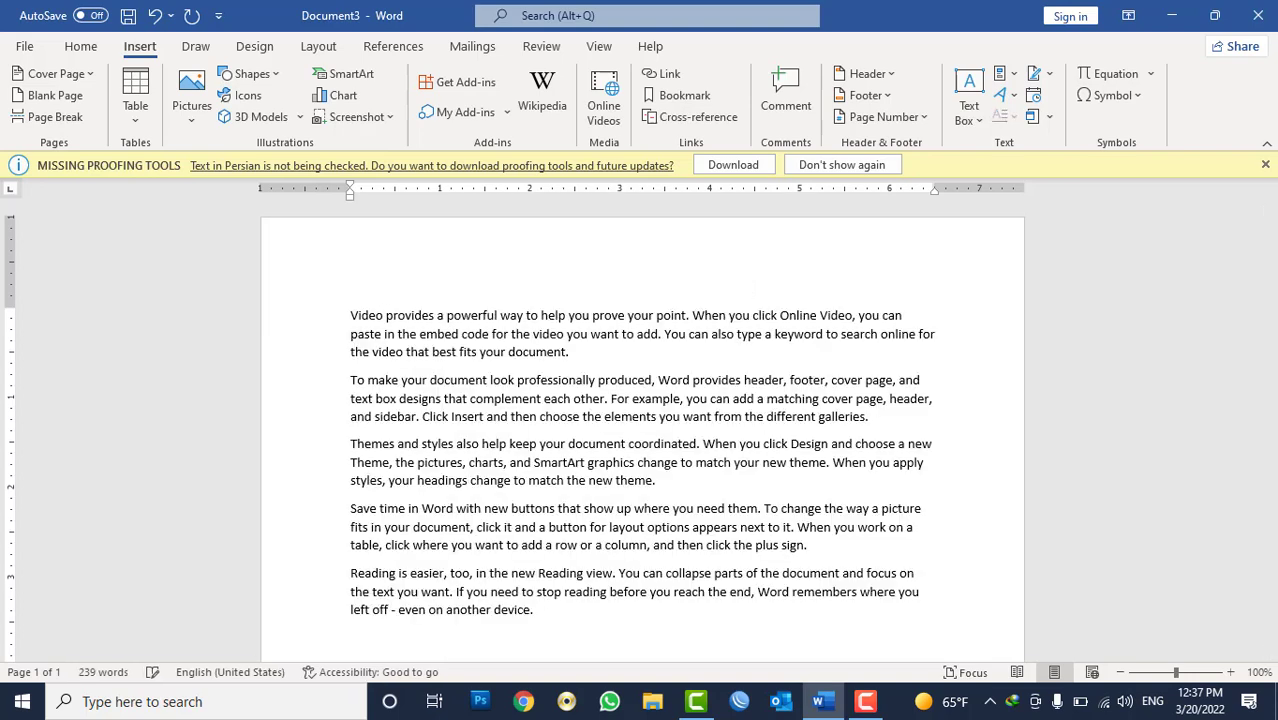
# Step: Justify all the sample text, then grow the opening word 'Video' to 80 pt
pyautogui.hotkey('ctrl', 'a')
pyautogui.hotkey('ctrl', 'j')
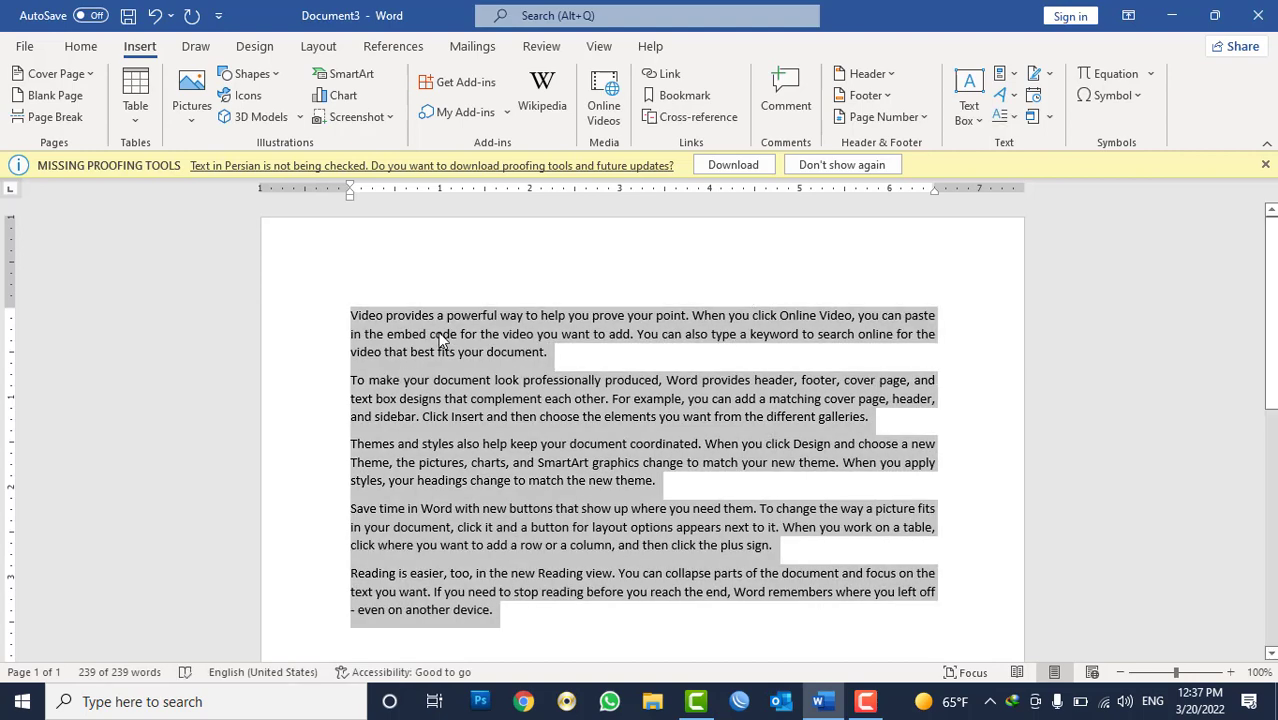
pyautogui.click(352, 324)
pyautogui.doubleClick(353, 324)
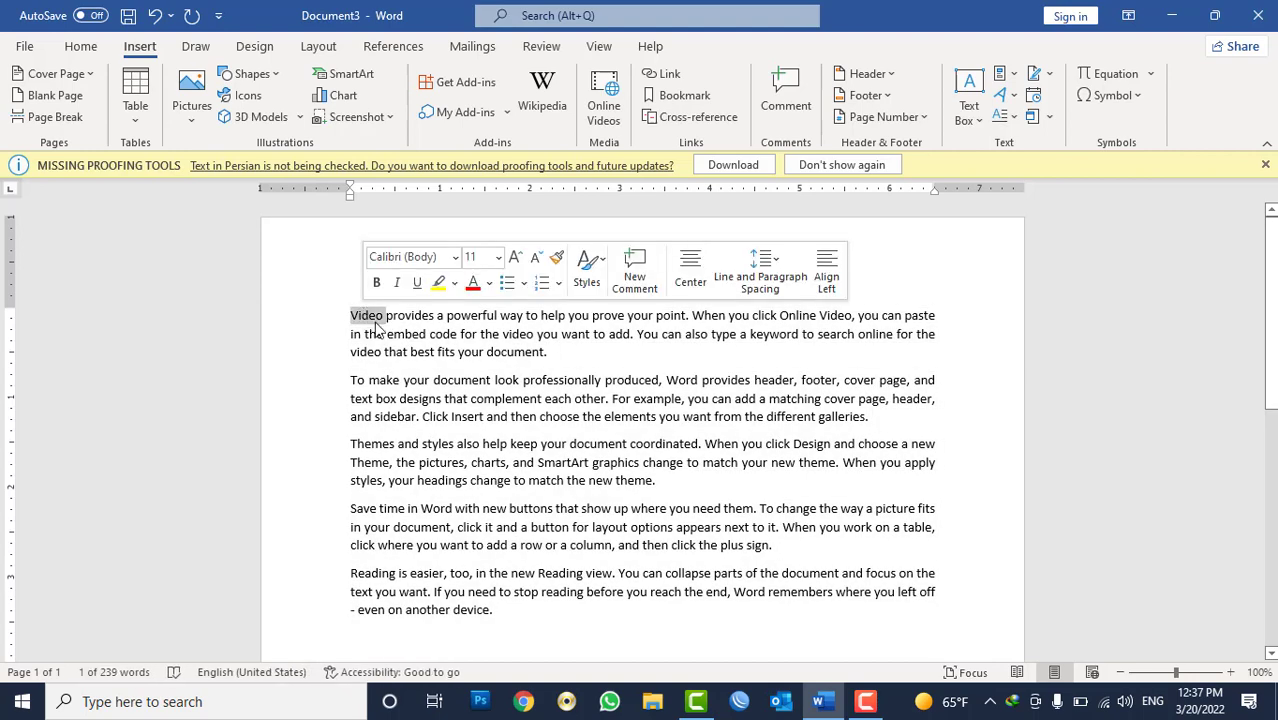
pyautogui.click(80, 46)
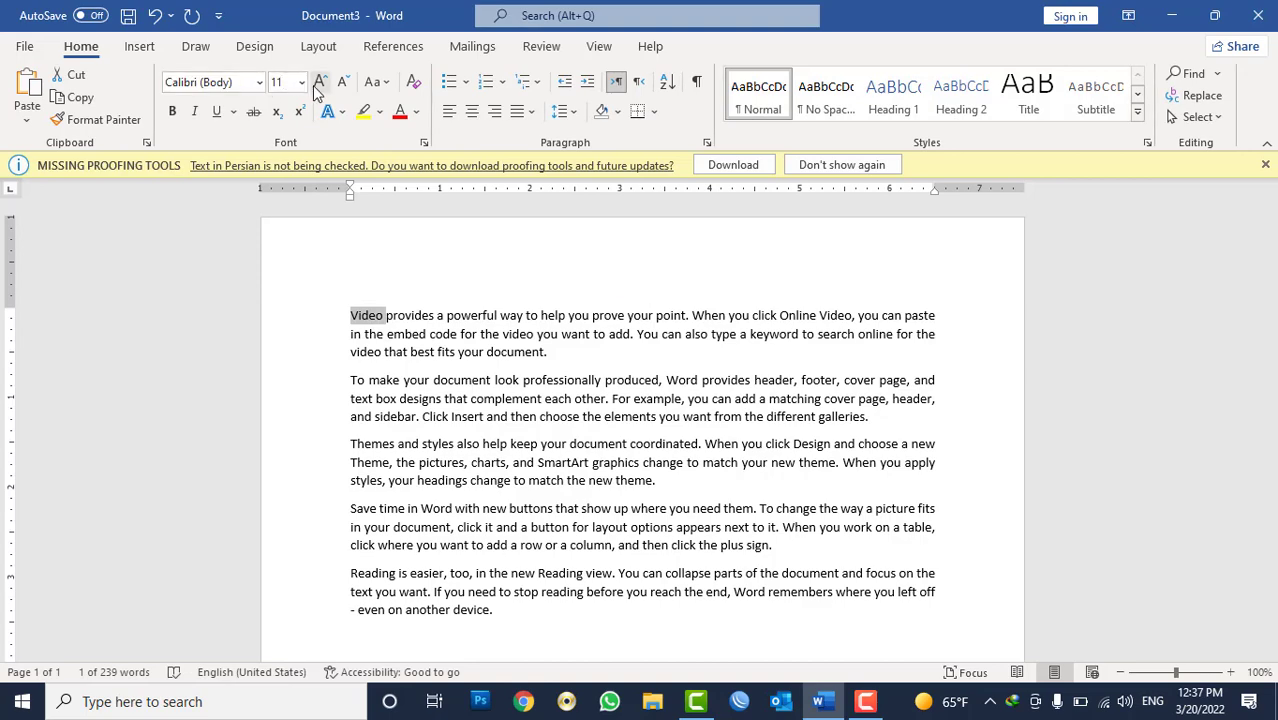
pyautogui.click(313, 85)
pyautogui.click(313, 85)
pyautogui.click(313, 85)
pyautogui.click(313, 85)
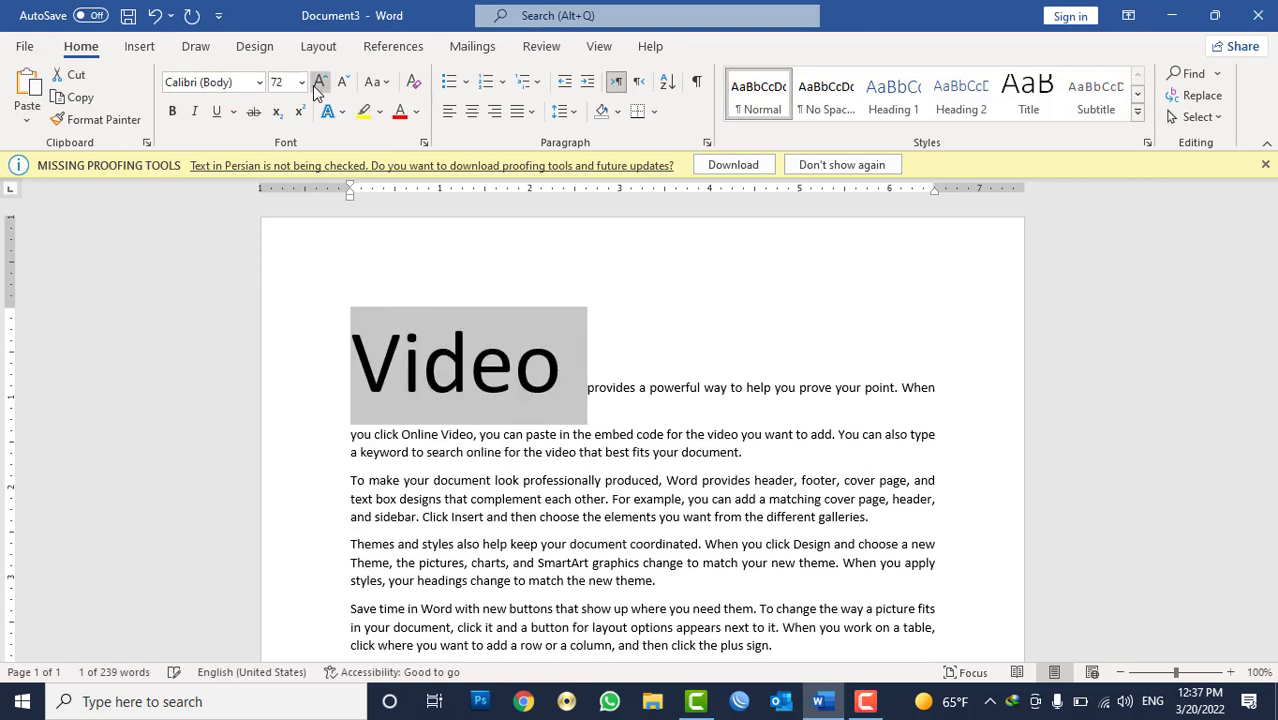
pyautogui.click(313, 85)
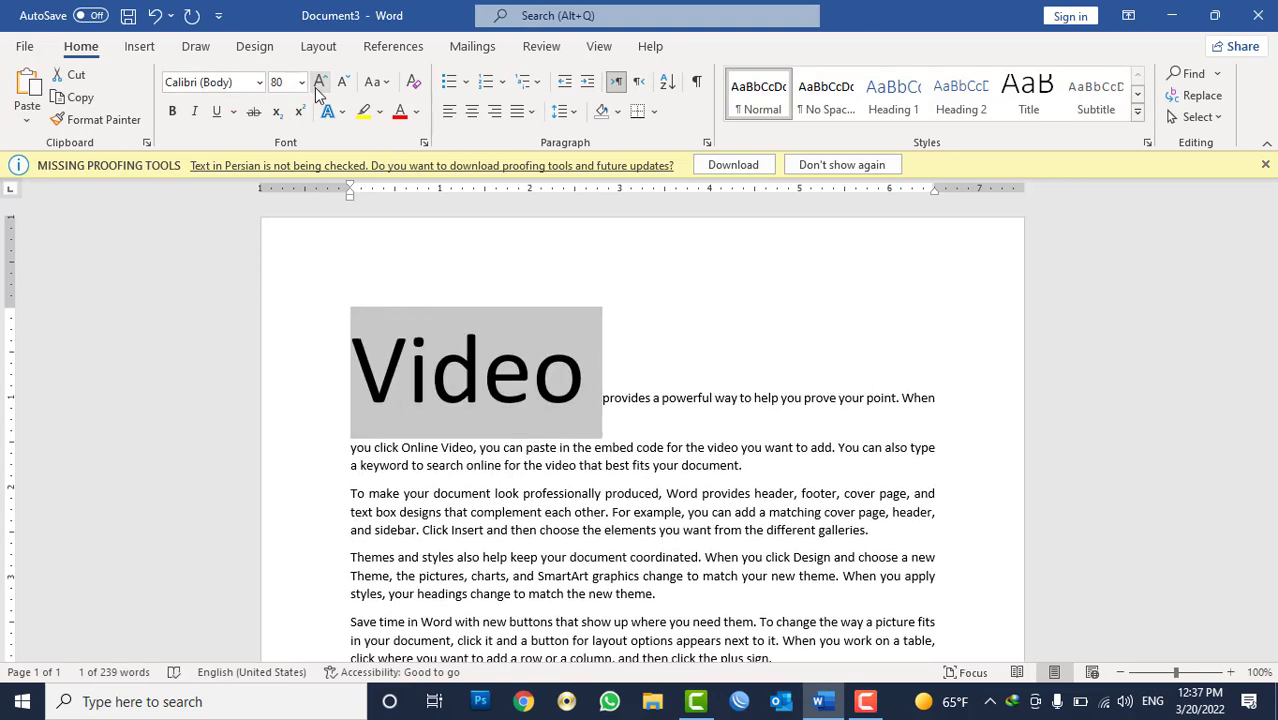
pyautogui.click(634, 460)
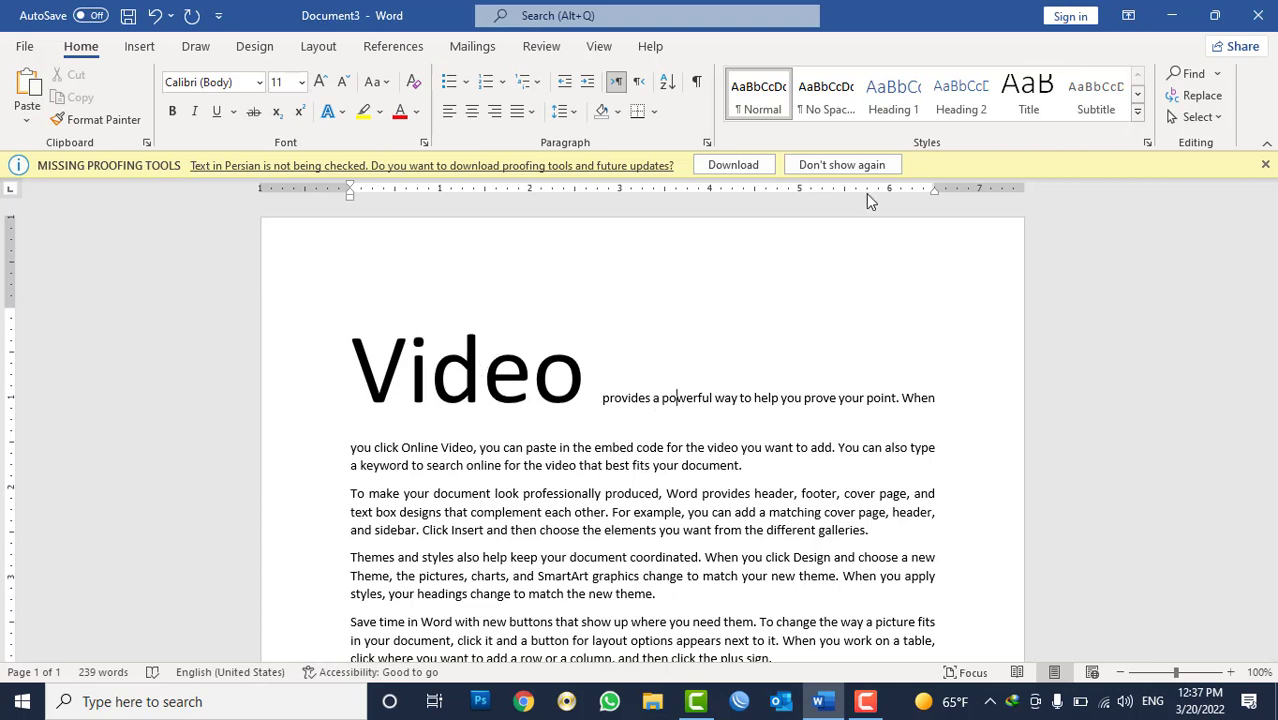
# Step: Delete all text, generate one sample paragraph with =rand(1), and select its opening V
pyautogui.hotkey('ctrl', 'a')
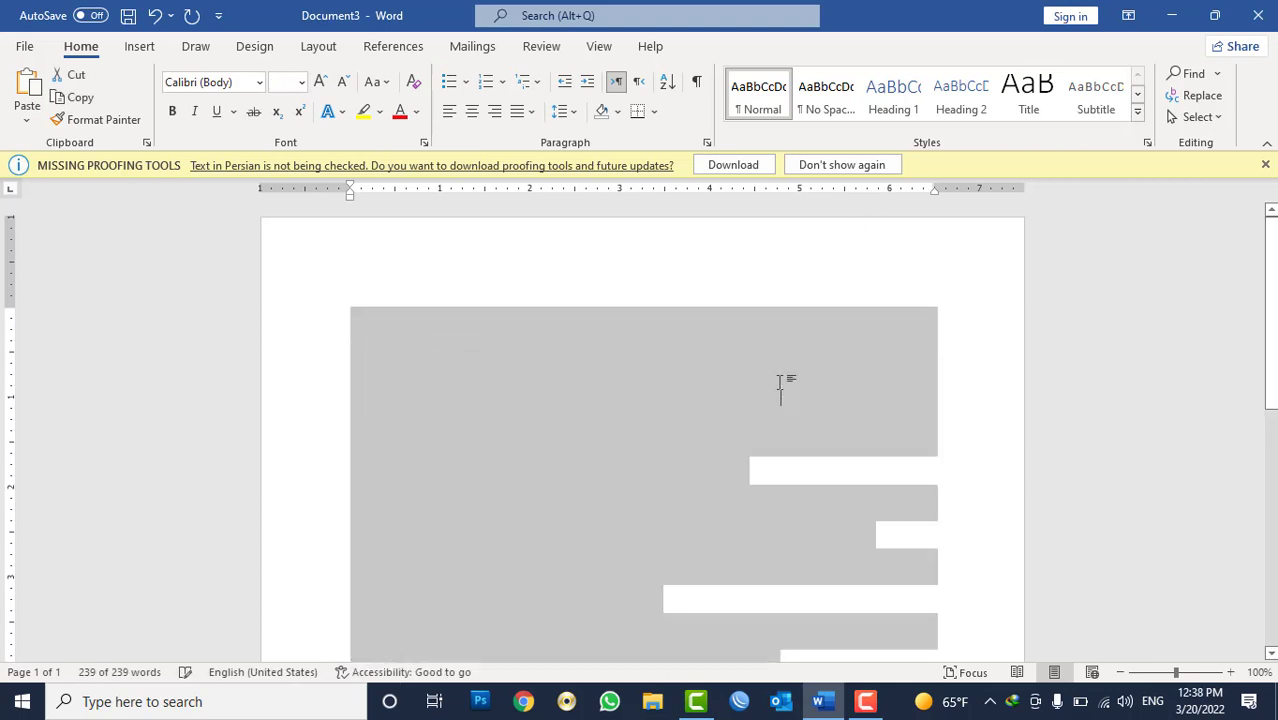
pyautogui.press('BackSpace')
pyautogui.write('=ran')
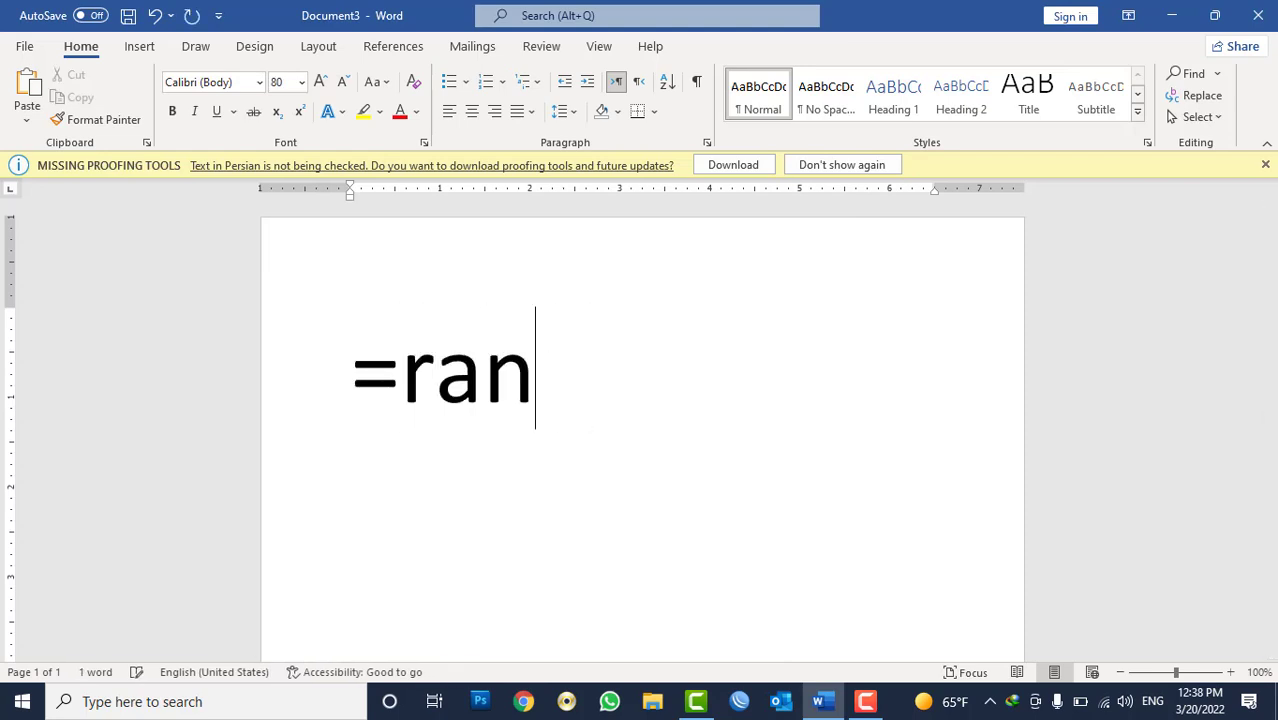
pyautogui.hotkey('ctrl', 'z')
pyautogui.write('=')
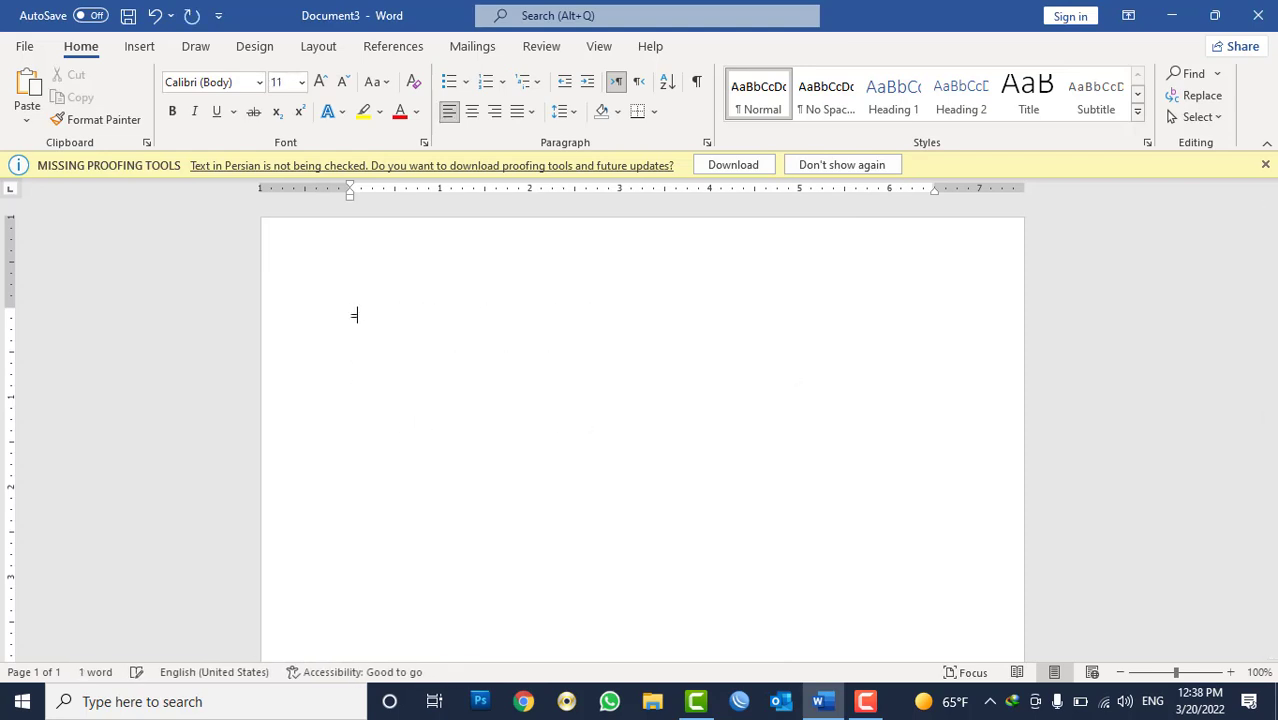
pyautogui.write('=ran')
pyautogui.write('and')
pyautogui.write('()')
pyautogui.press('Return')
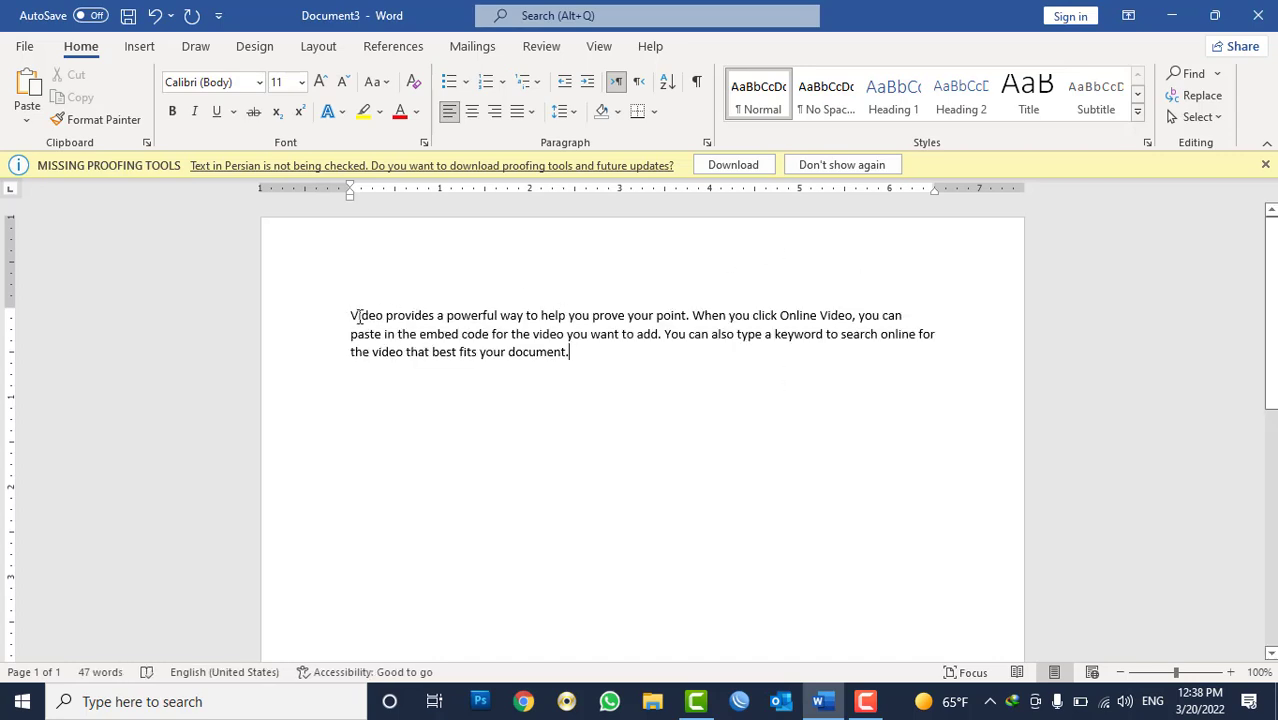
pyautogui.moveTo(359, 317); pyautogui.dragTo(349, 317)
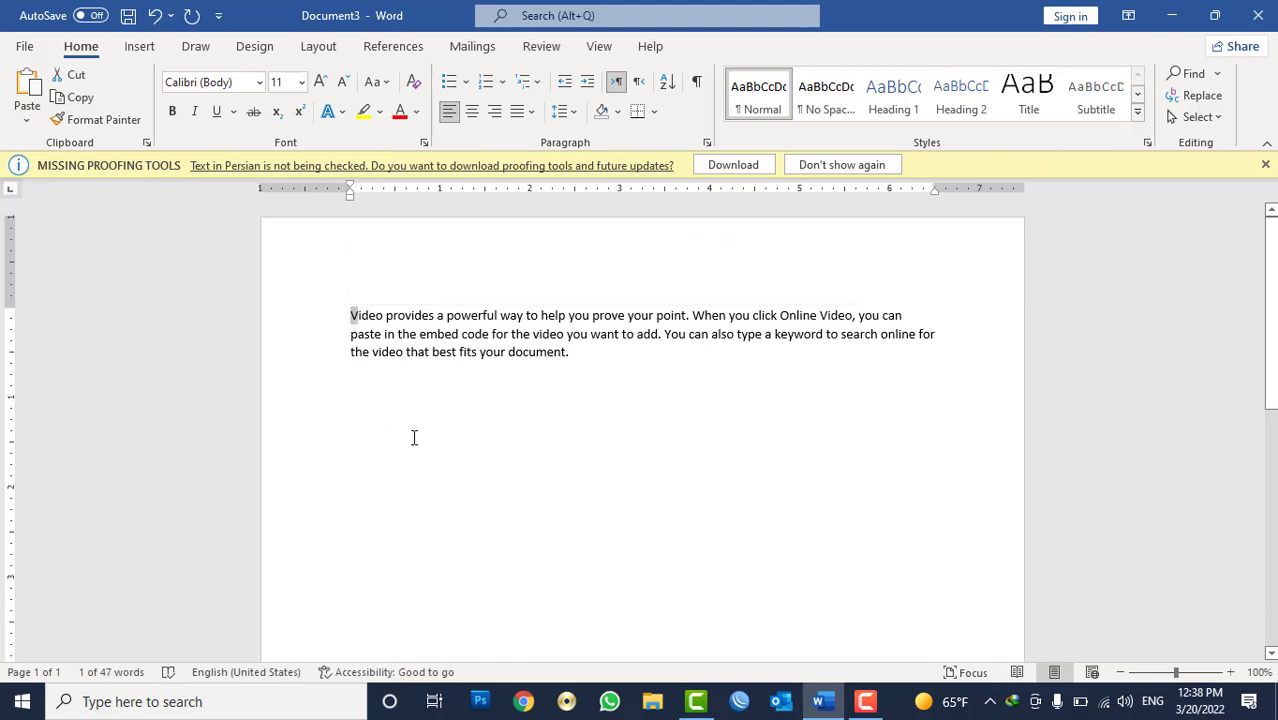
# Step: Apply the Dropped drop cap to the opening V so it spans three lines
pyautogui.click(139, 47)
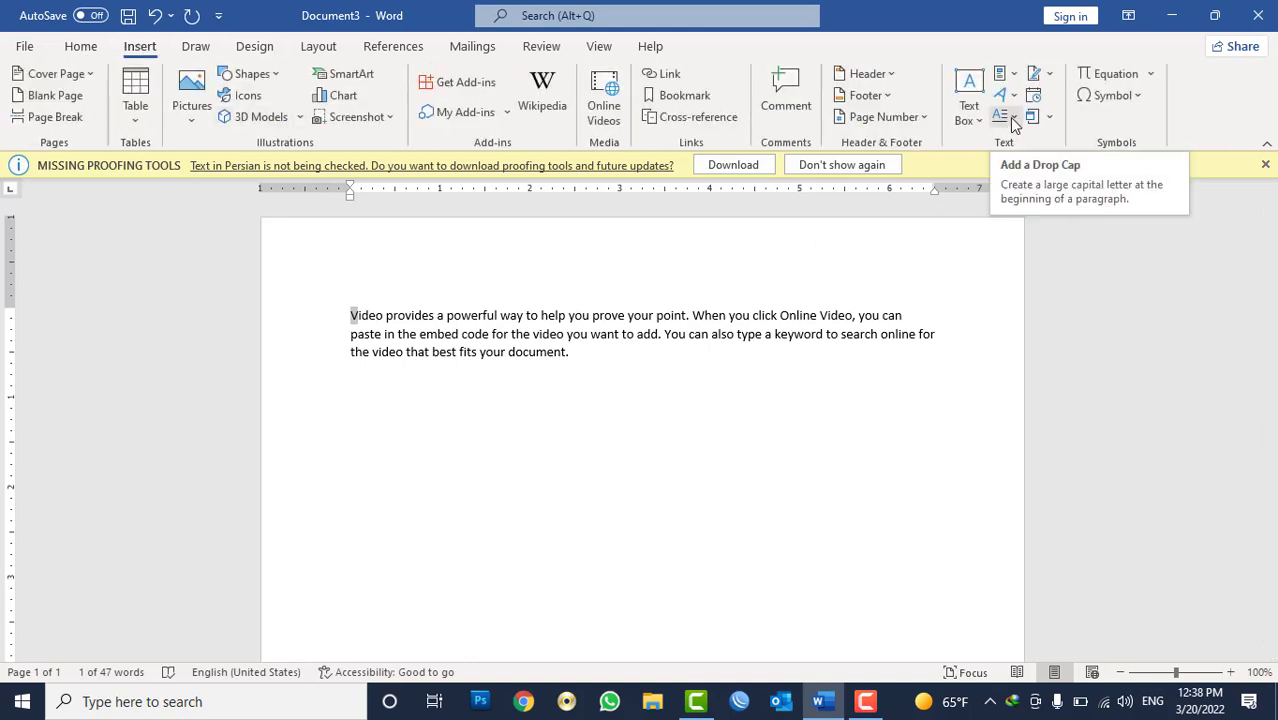
pyautogui.click(890, 333)
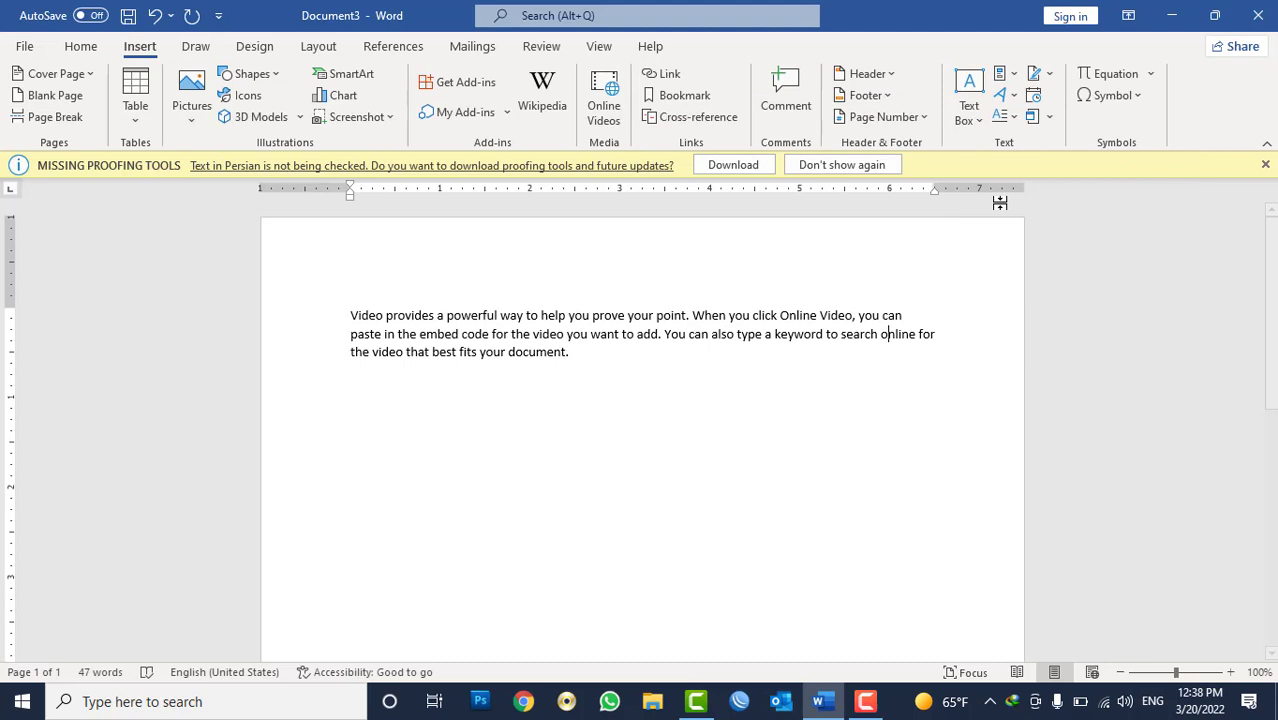
pyautogui.click(921, 385)
pyautogui.click(1005, 117)
pyautogui.click(365, 318)
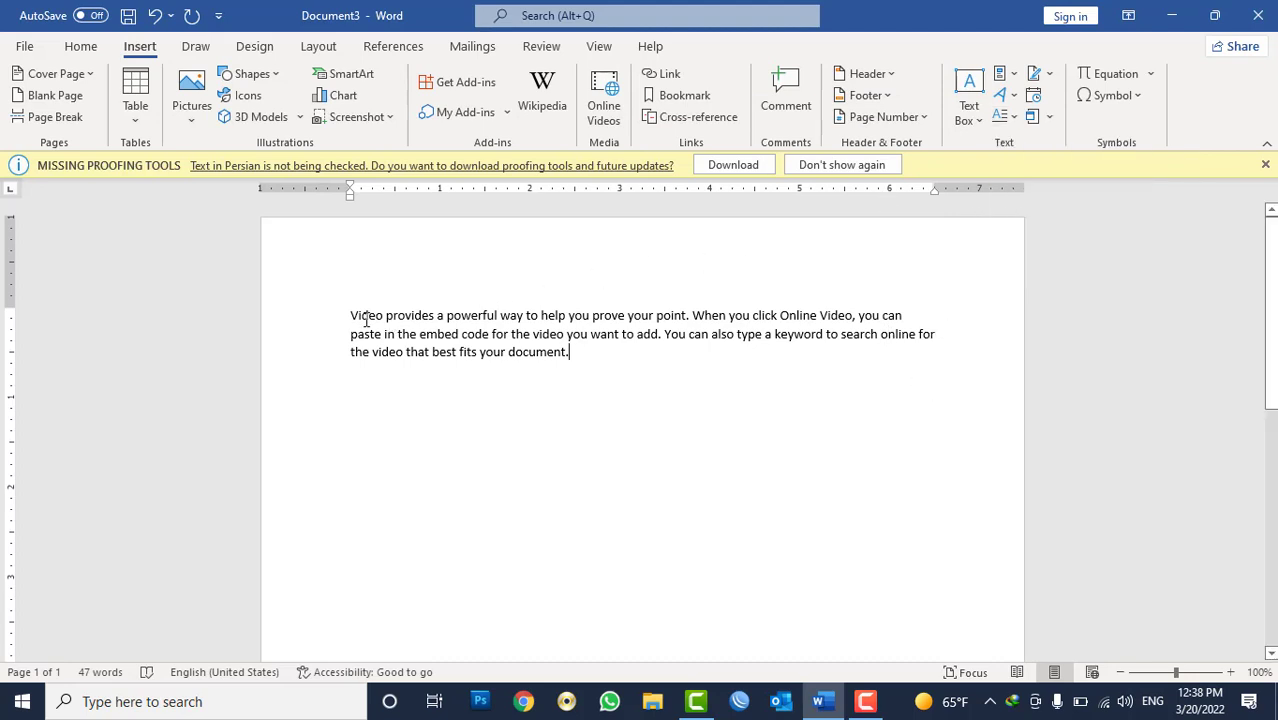
pyautogui.click(1005, 117)
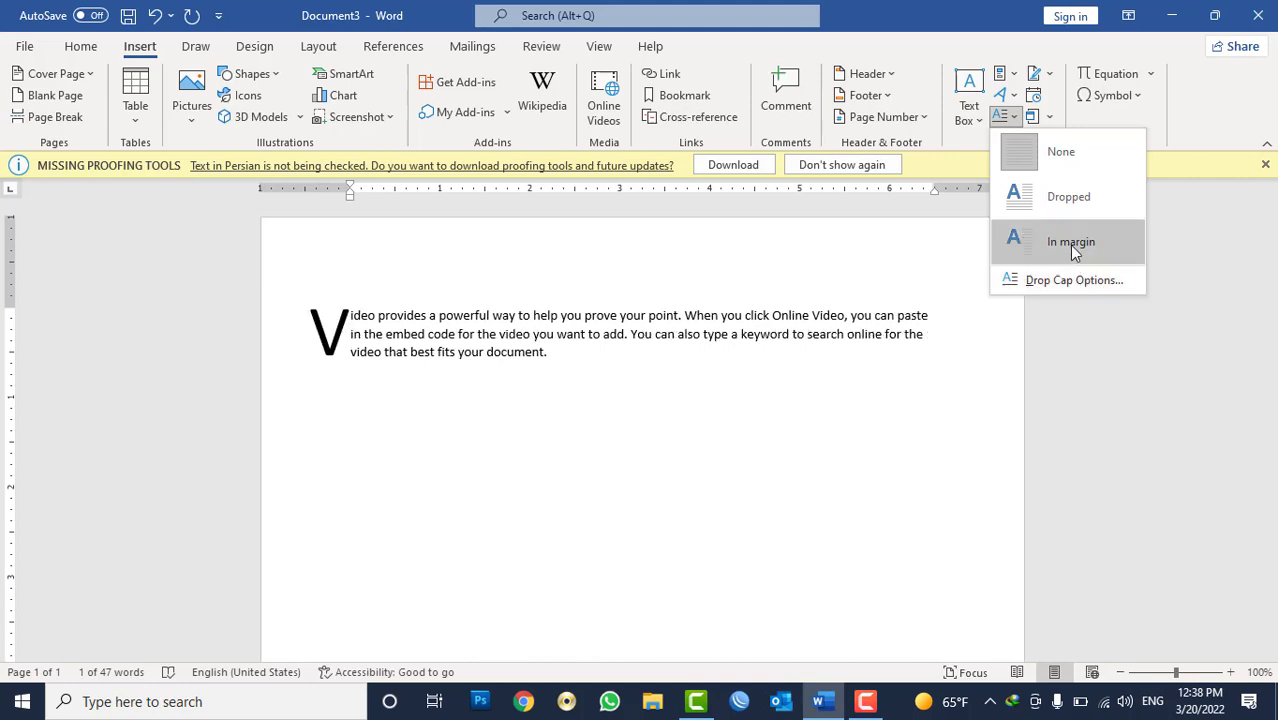
pyautogui.click(1068, 196)
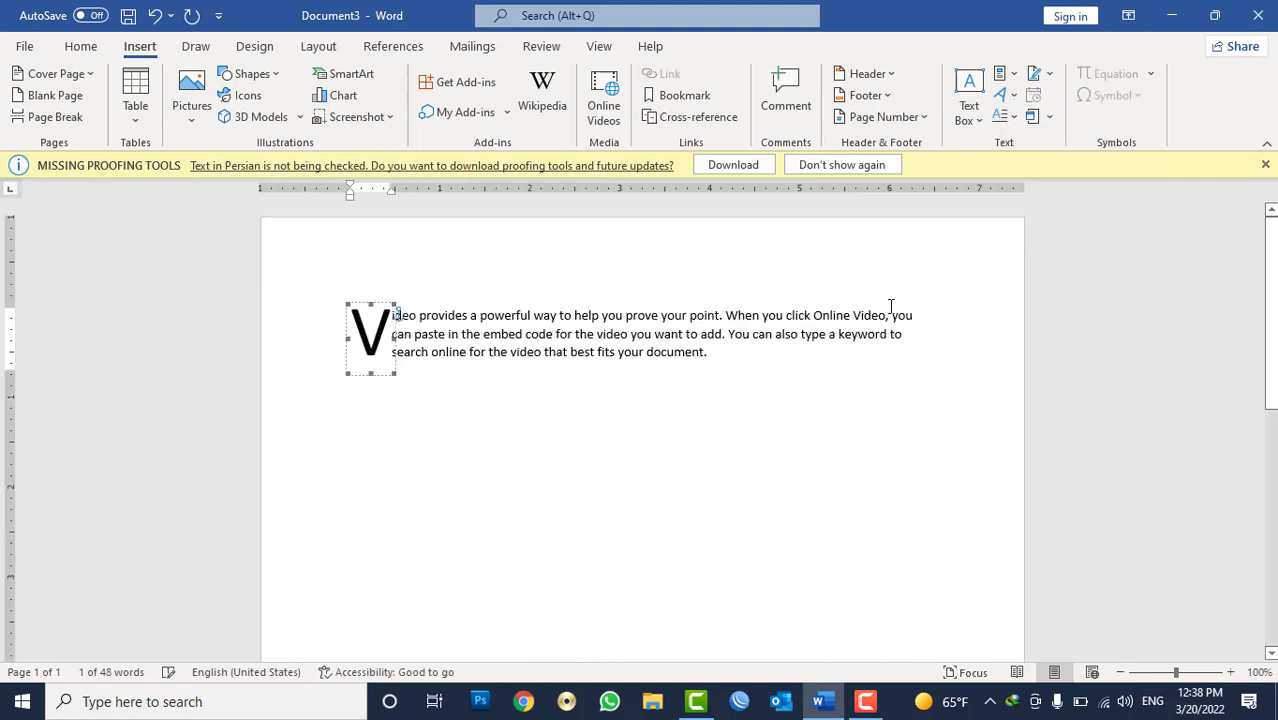
pyautogui.click(382, 362)
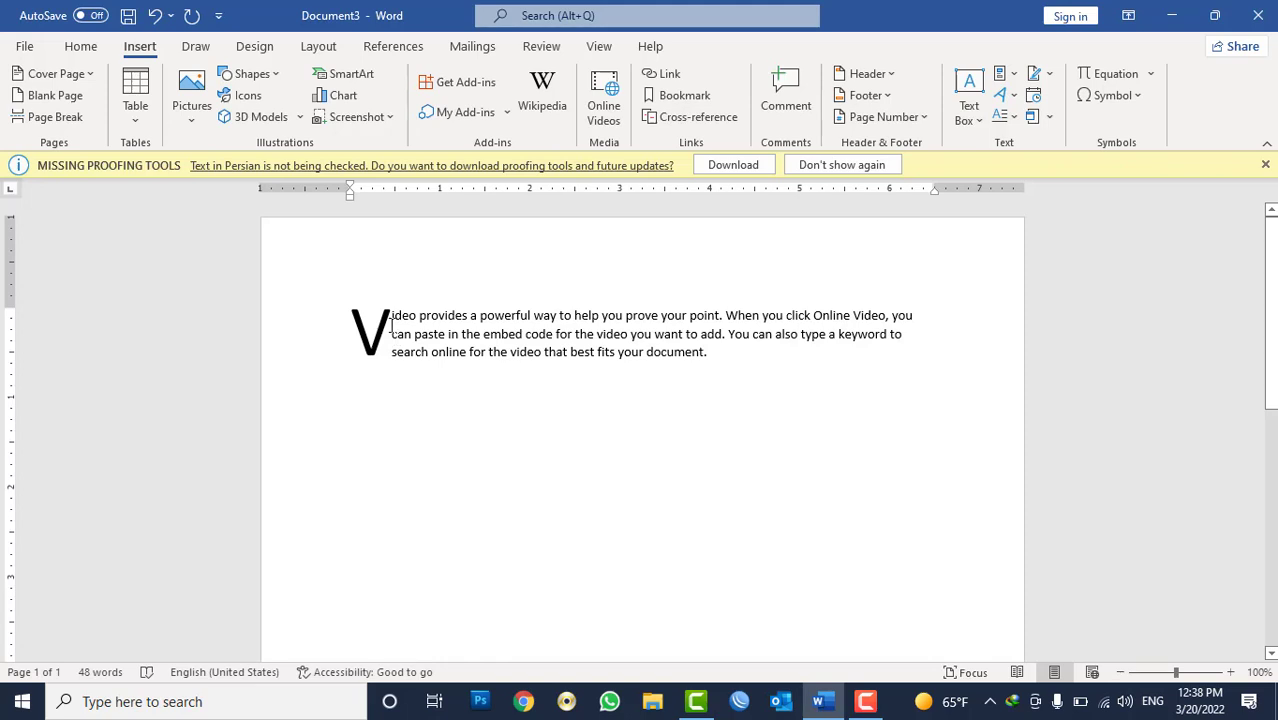
pyautogui.click(374, 338)
pyautogui.click(1001, 117)
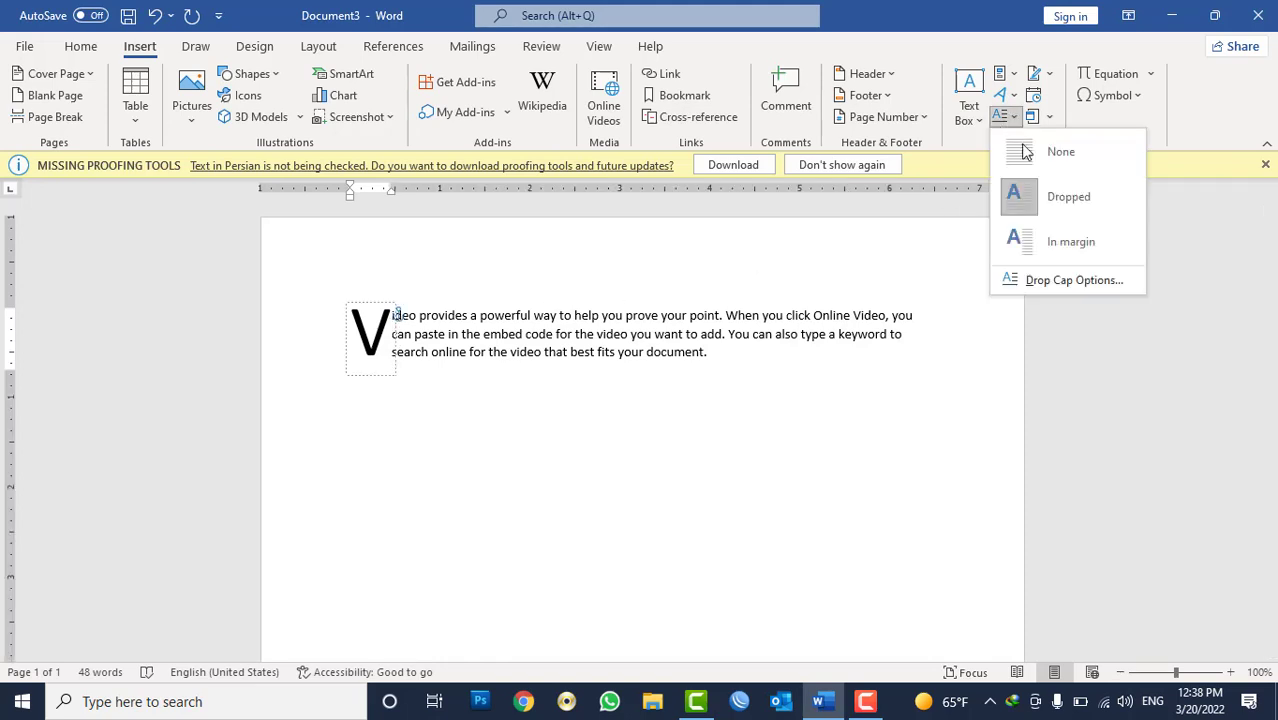
# Step: In Drop Cap Options, set the V to drop 2 lines
pyautogui.click(1065, 280)
pyautogui.moveTo(633, 210); pyautogui.dragTo(875, 248)
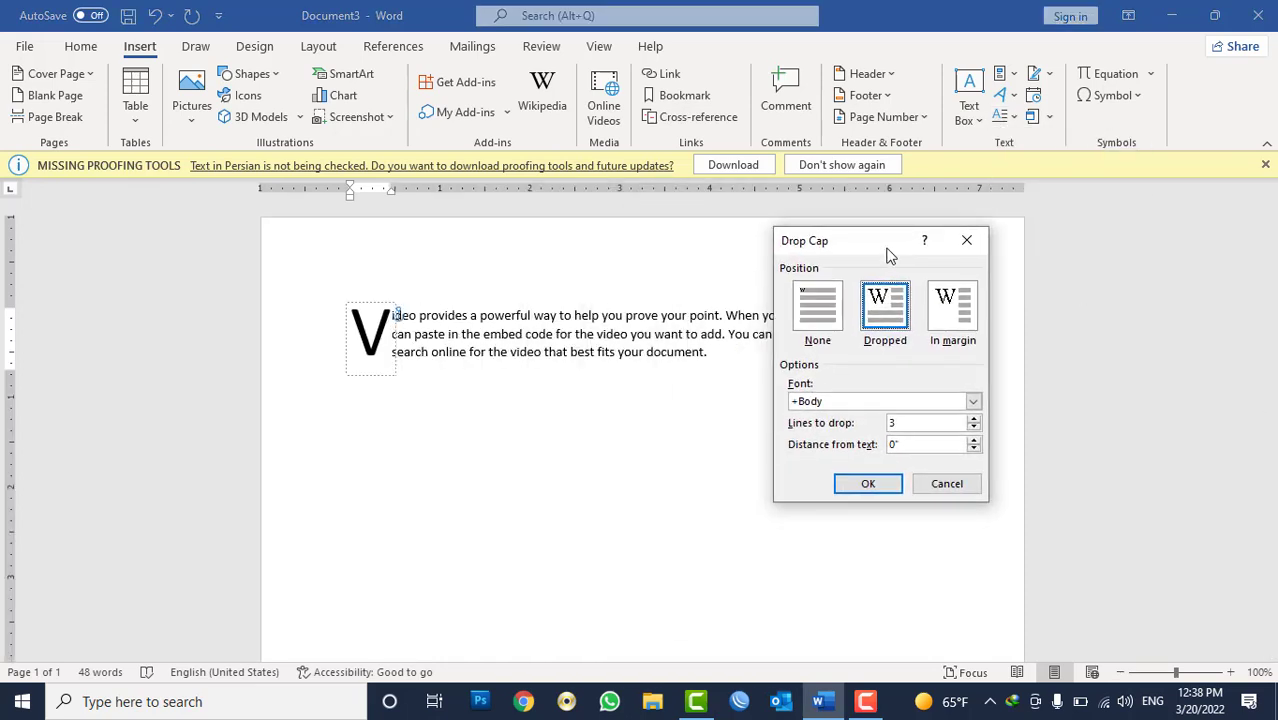
pyautogui.click(973, 427)
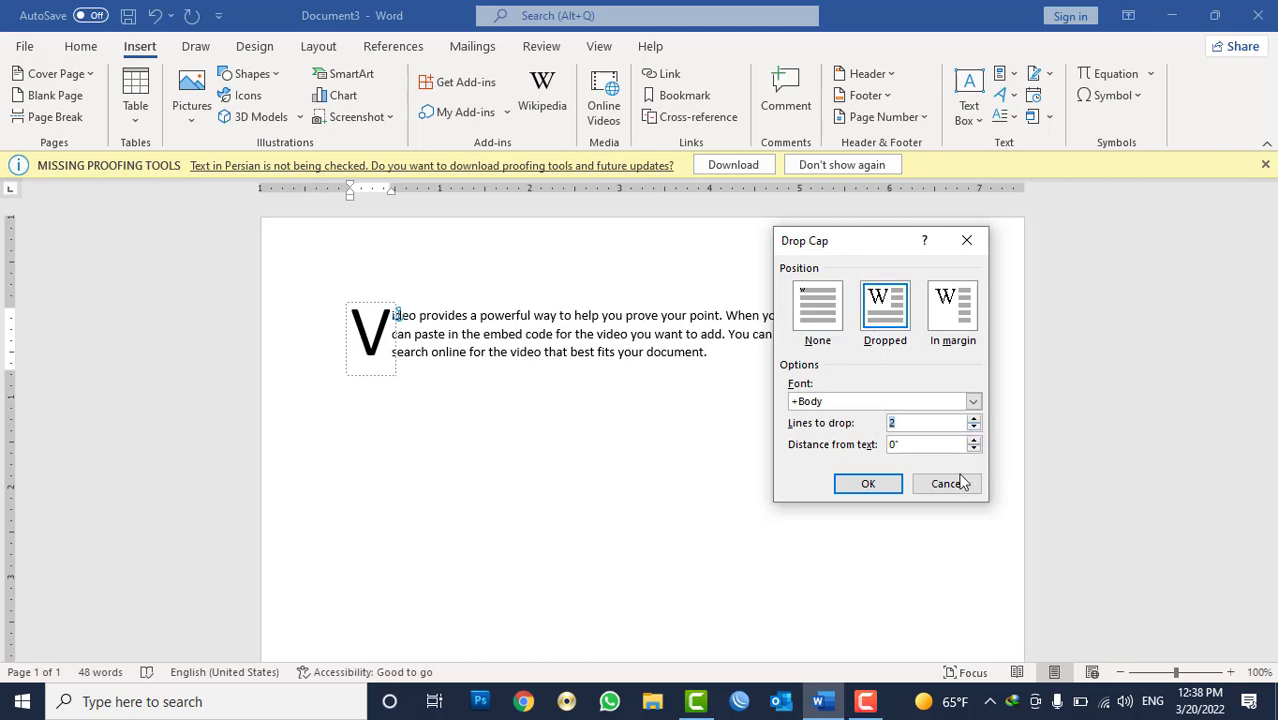
pyautogui.click(872, 486)
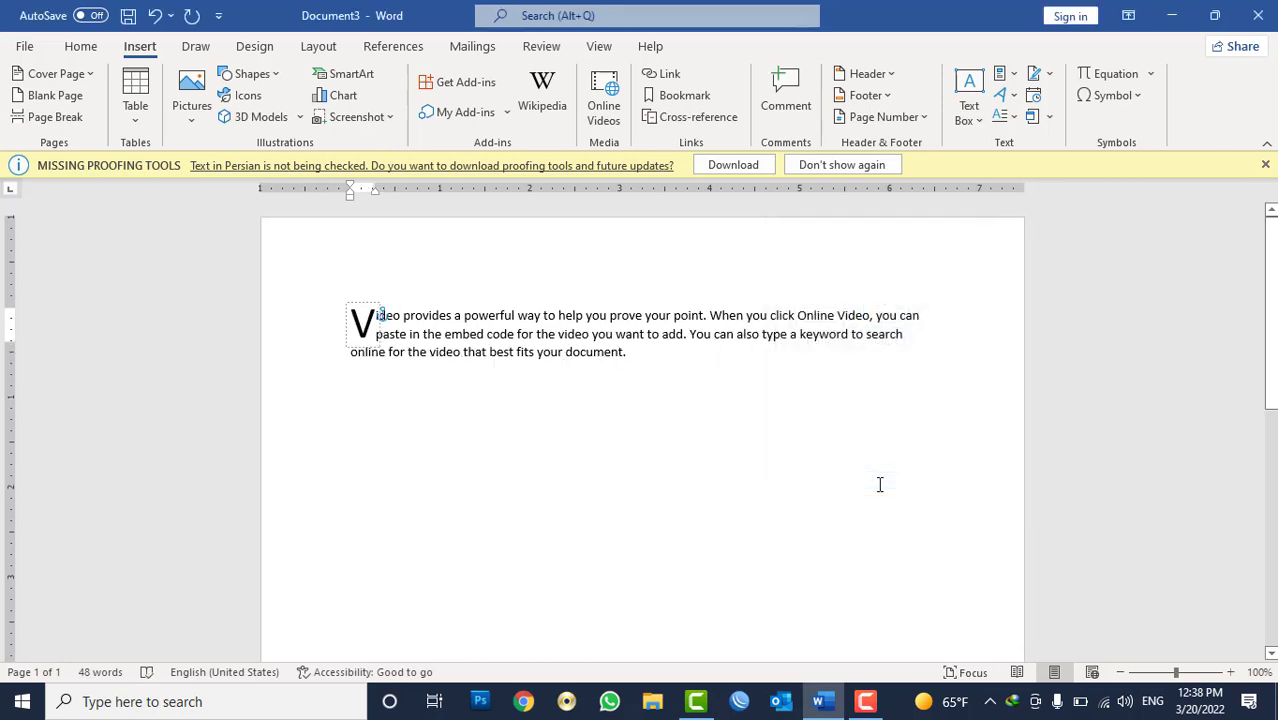
pyautogui.click(800, 422)
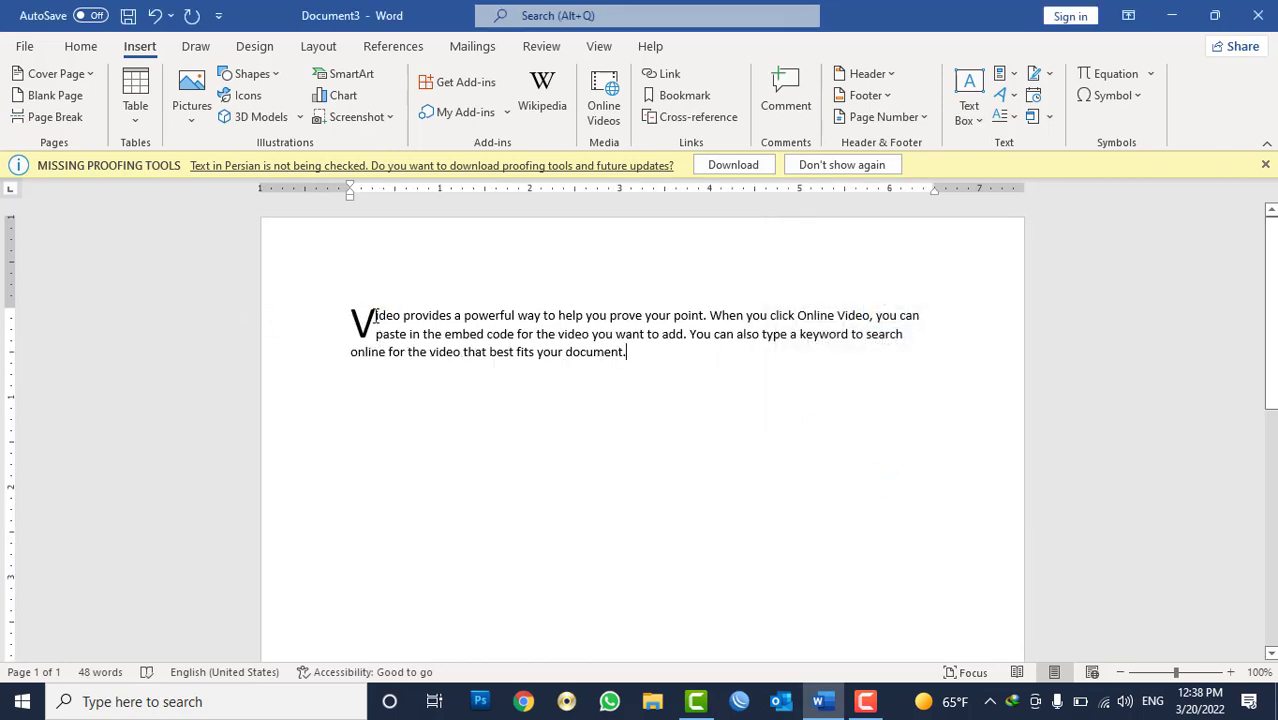
# Step: Set the drop cap's distance from text to 0.1"
pyautogui.click(969, 110)
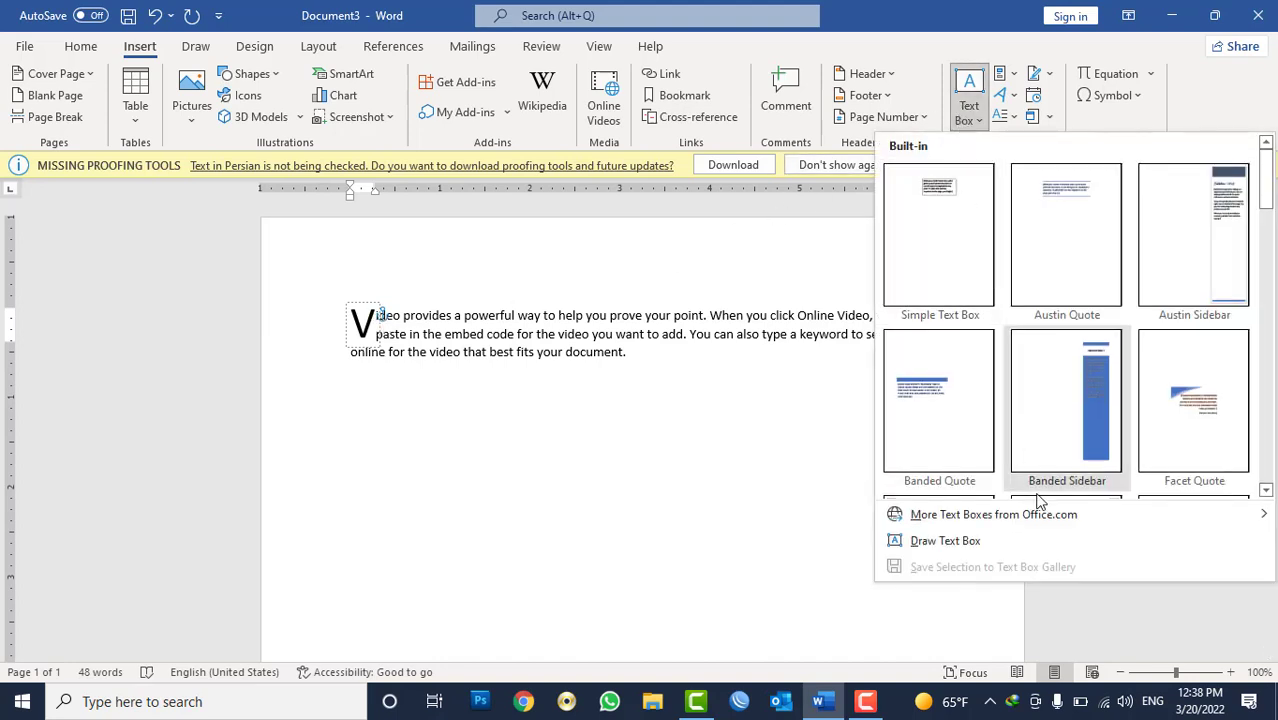
pyautogui.moveTo(985, 514)
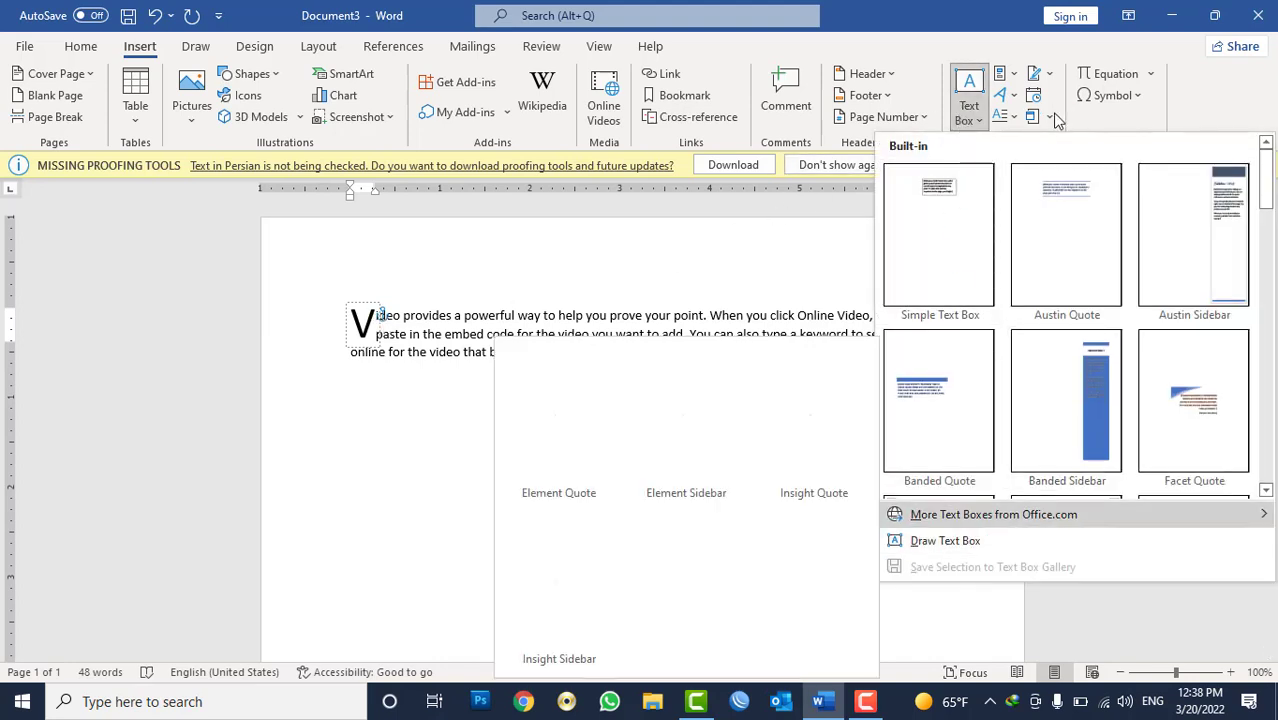
pyautogui.click(1002, 118)
pyautogui.click(1036, 286)
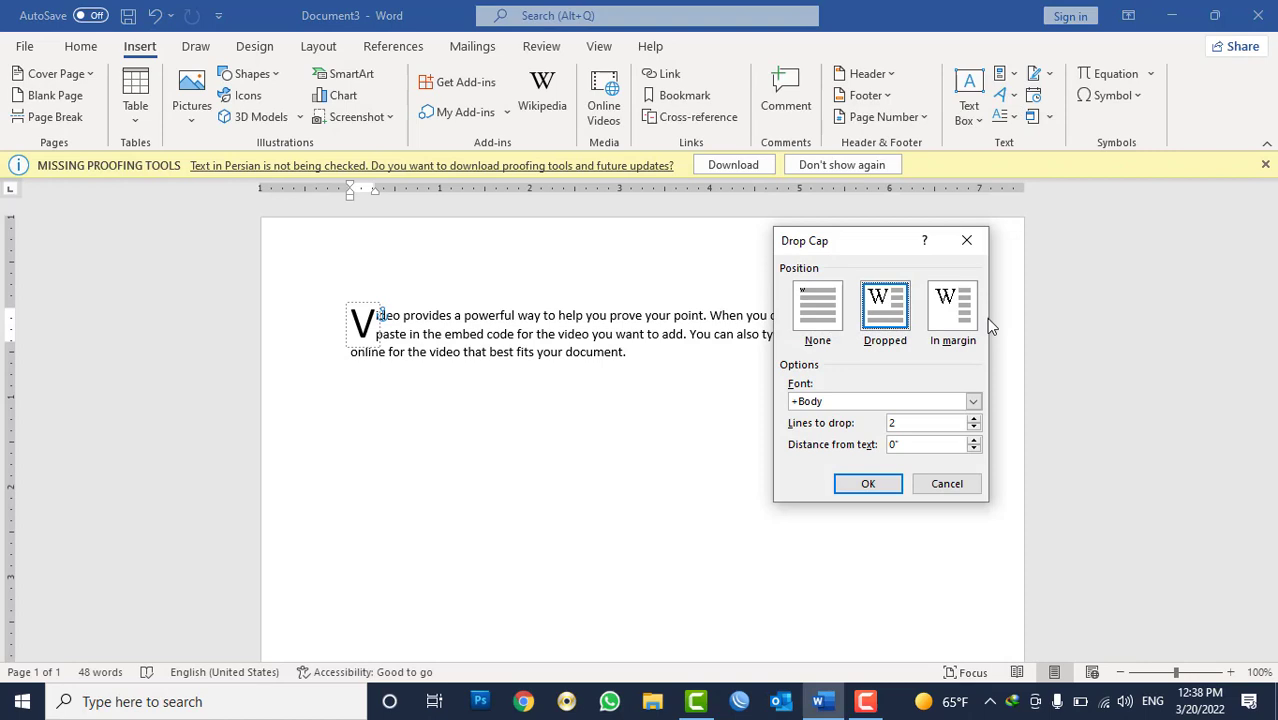
pyautogui.click(972, 440)
pyautogui.click(880, 487)
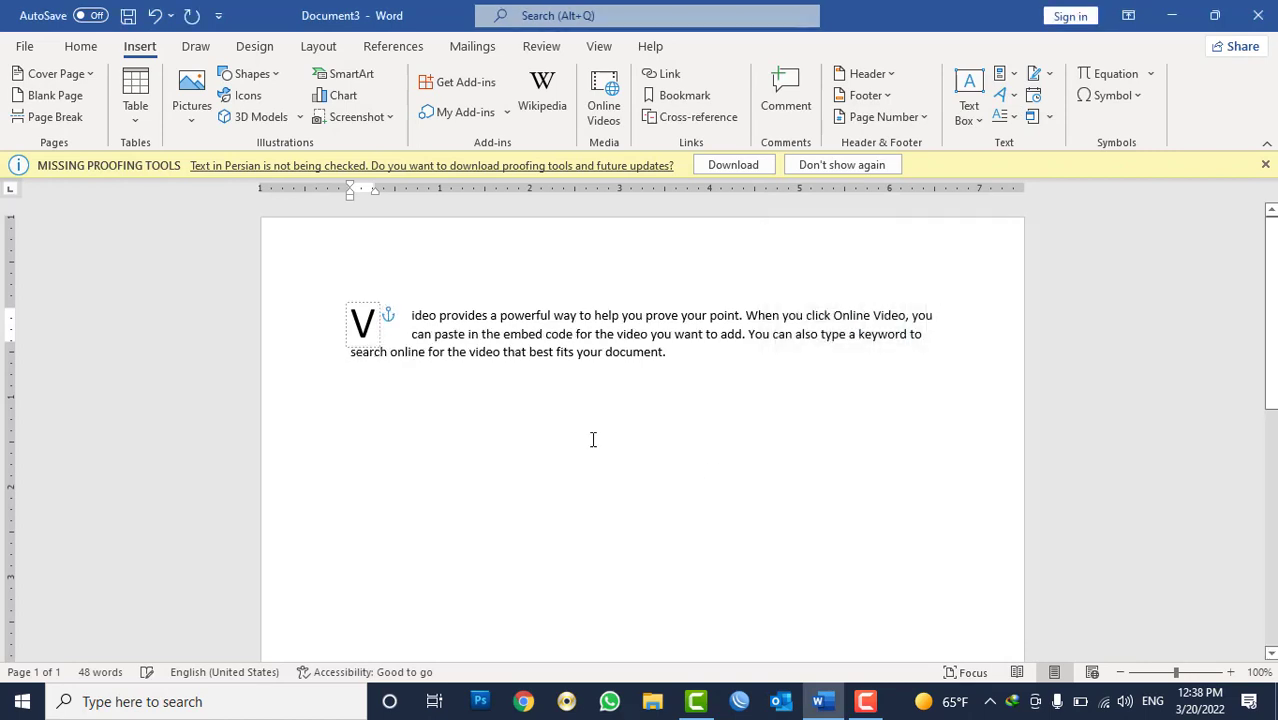
pyautogui.click(593, 440)
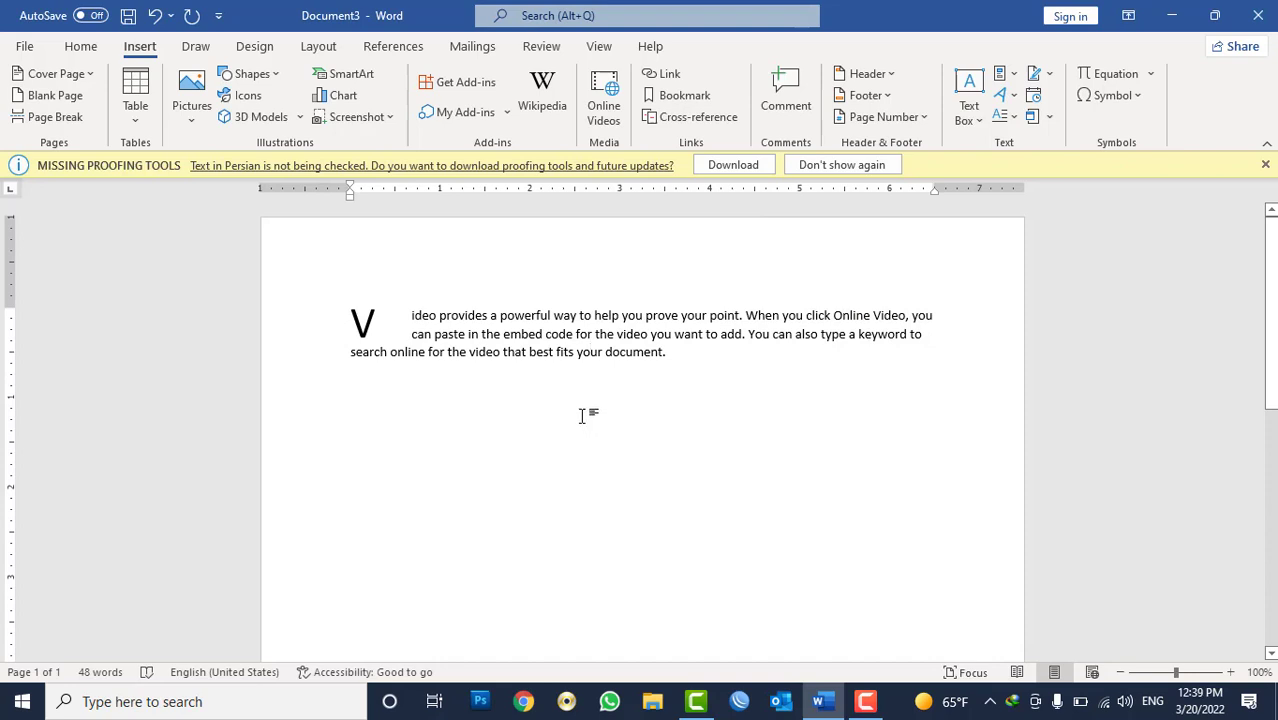
pyautogui.hotkey('ctrl', 'a')
# Step: Clear the page and type 'what is computer and what for we use?'
pyautogui.press('Delete')
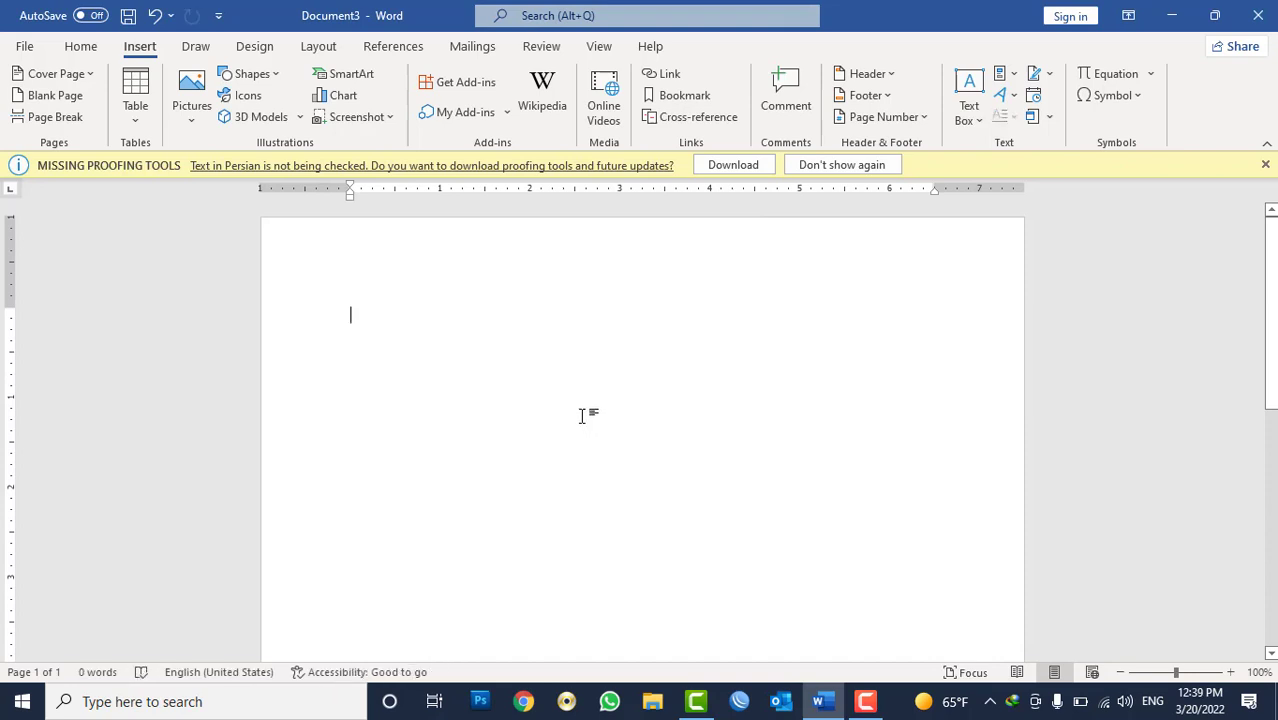
pyautogui.write('W')
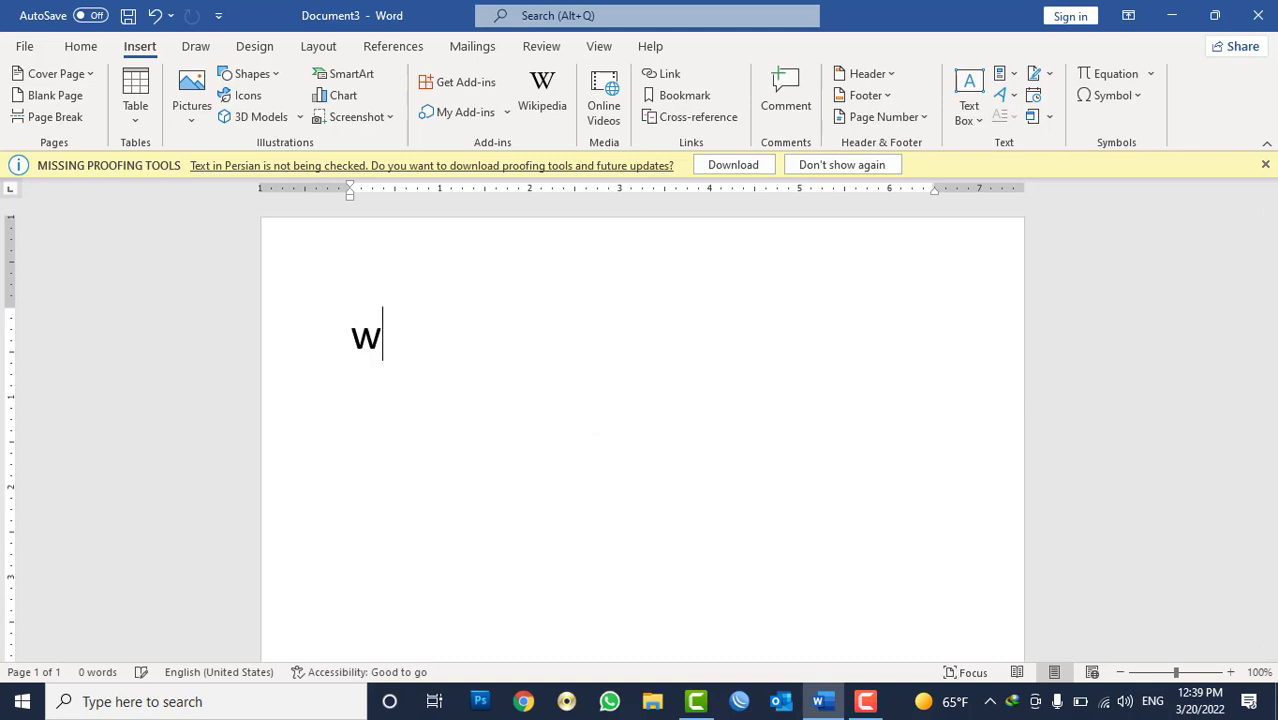
pyautogui.write('hat i')
pyautogui.hotkey('ctrl', 'a')
pyautogui.press('BackSpace')
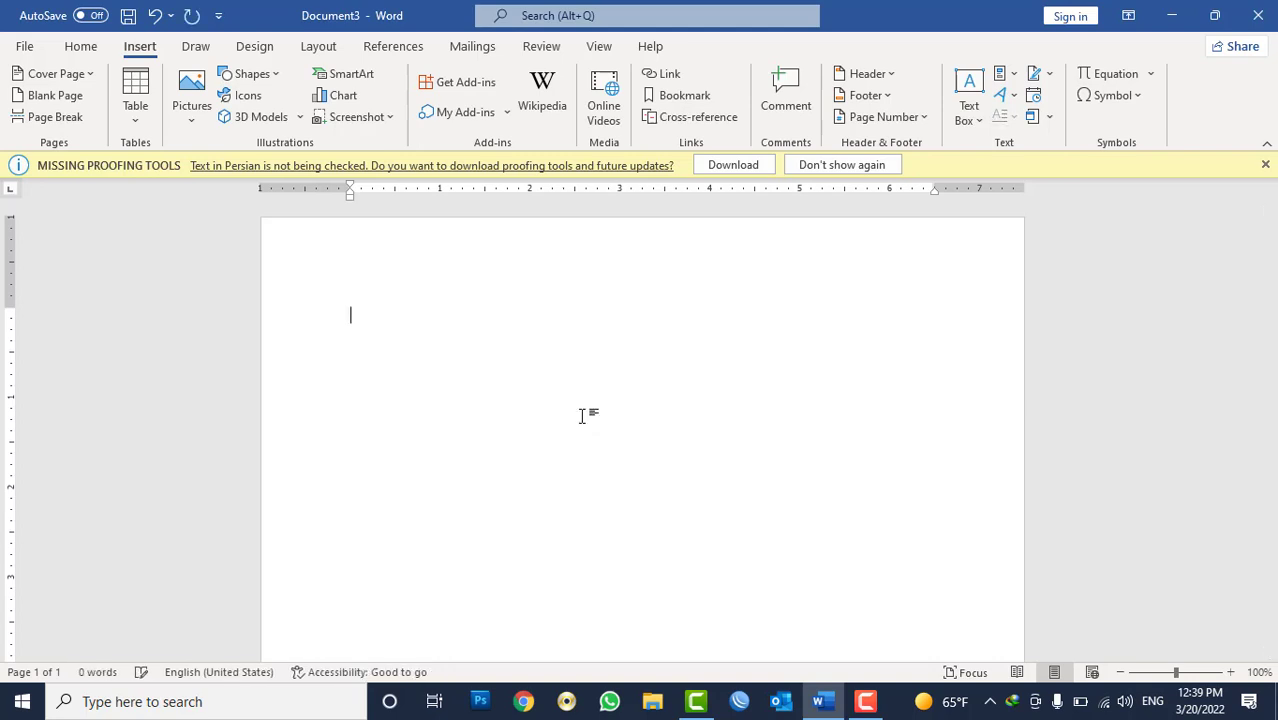
pyautogui.write('what is co')
pyautogui.write('mputer and what for')
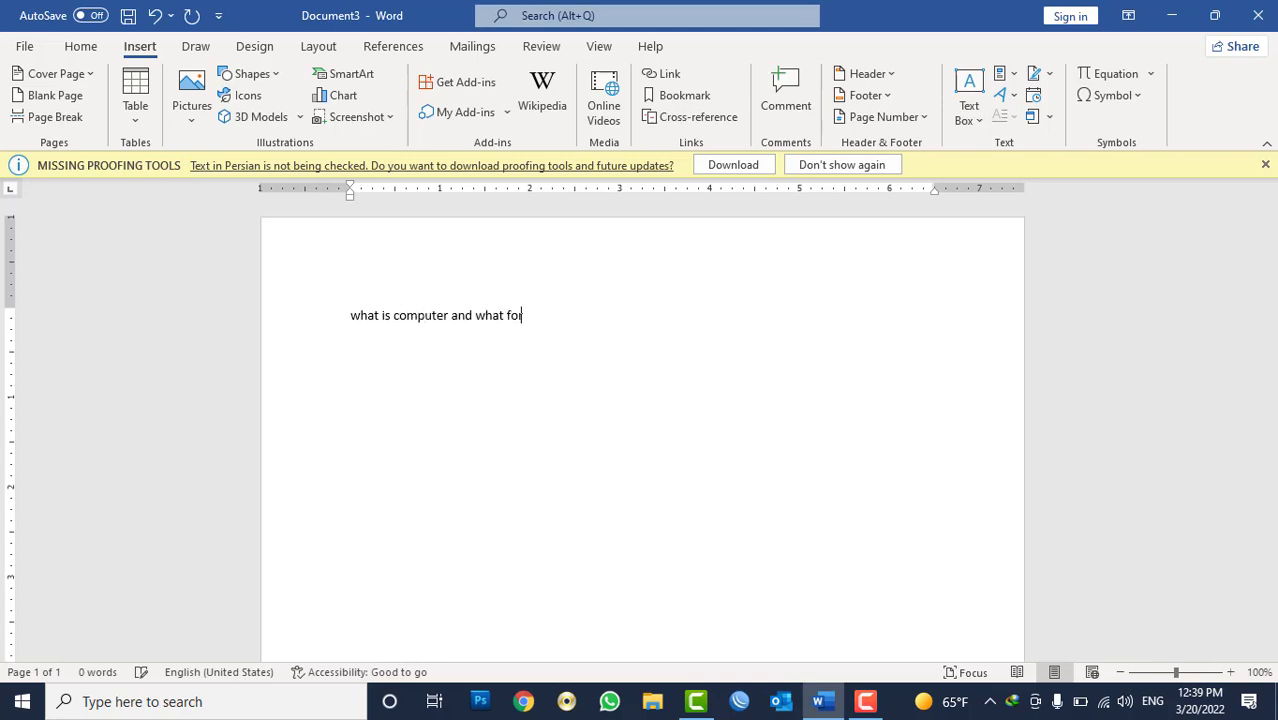
pyautogui.write(' we use?')
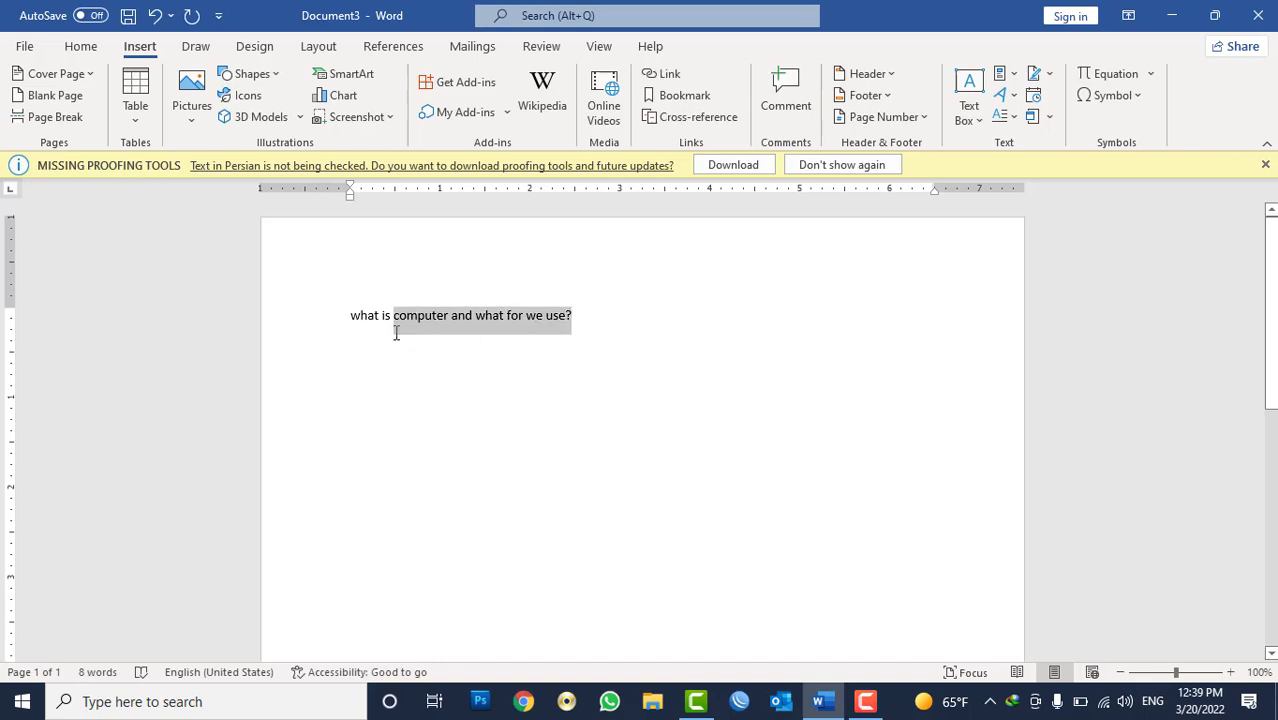
# Step: Copy the question, paste copies of it on the lines below, and select the first w
pyautogui.moveTo(438, 342); pyautogui.dragTo(362, 320)
pyautogui.hotkey('ctrl', 'c')
pyautogui.click(575, 310)
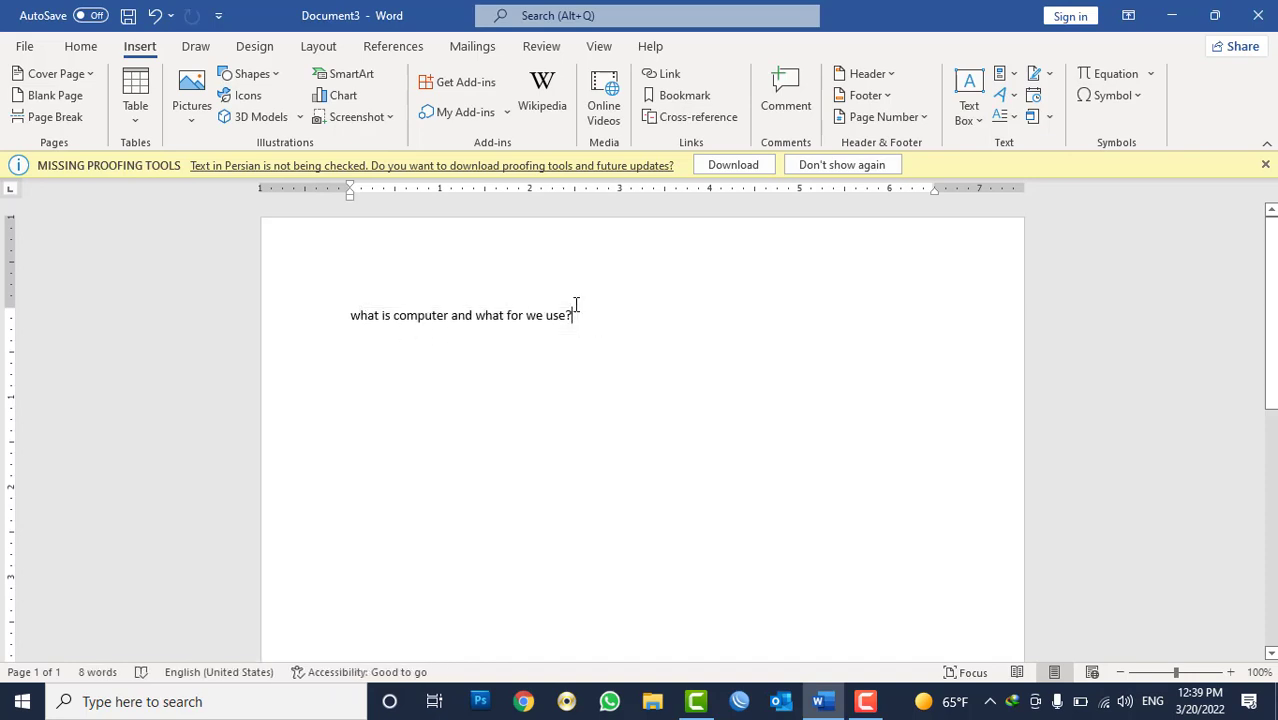
pyautogui.press('Return')
pyautogui.hotkey('ctrl', 'v')
pyautogui.hotkey('ctrl', 'v')
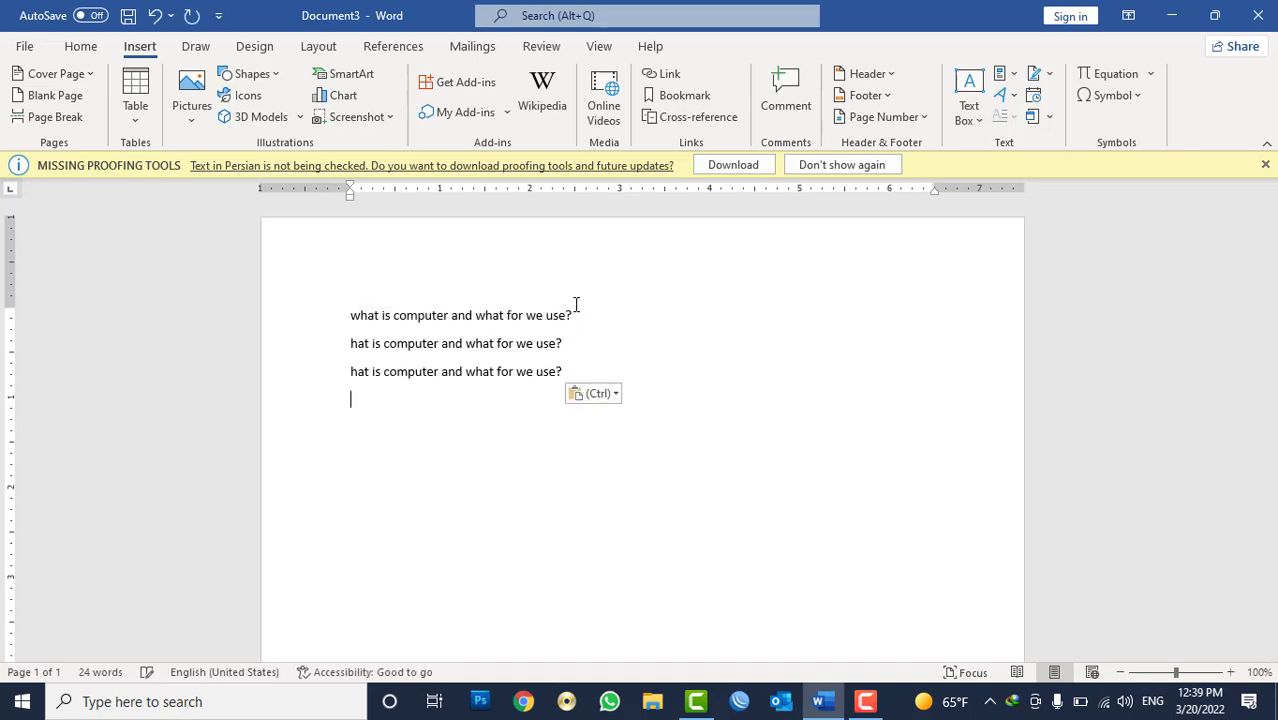
pyautogui.hotkey('ctrl', 'v')
pyautogui.press('Escape')
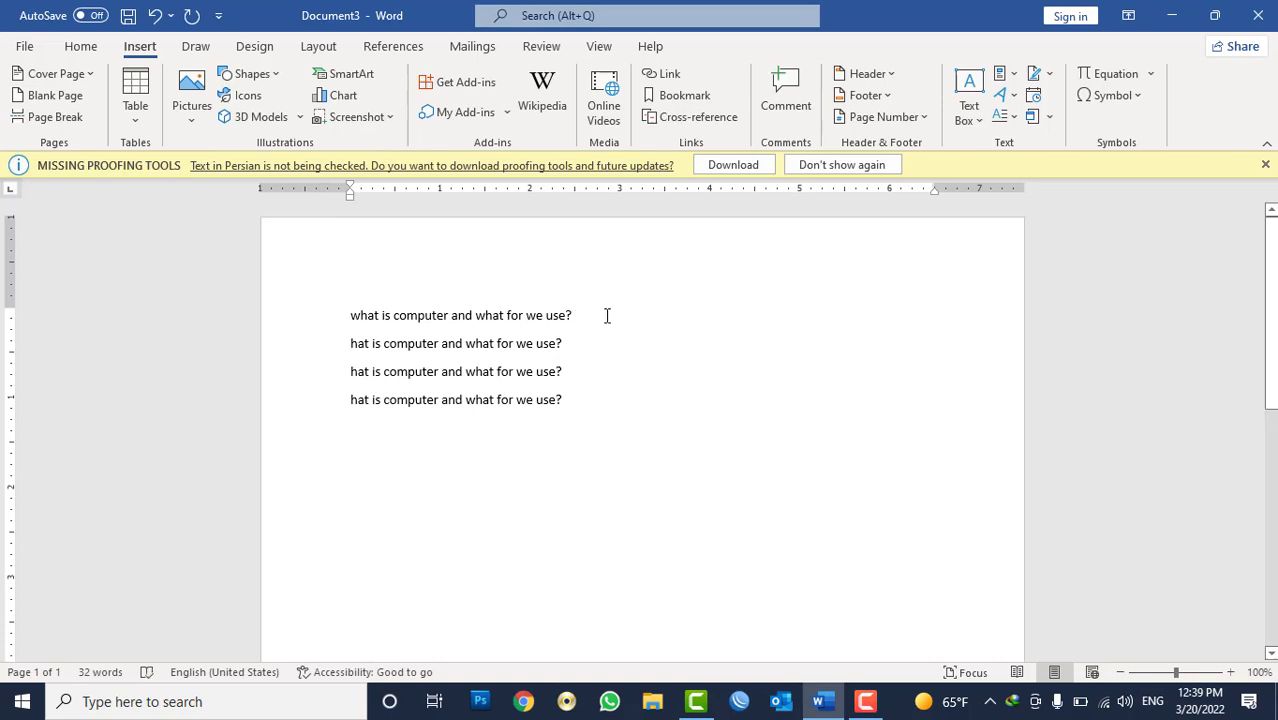
pyautogui.moveTo(358, 314); pyautogui.dragTo(349, 315)
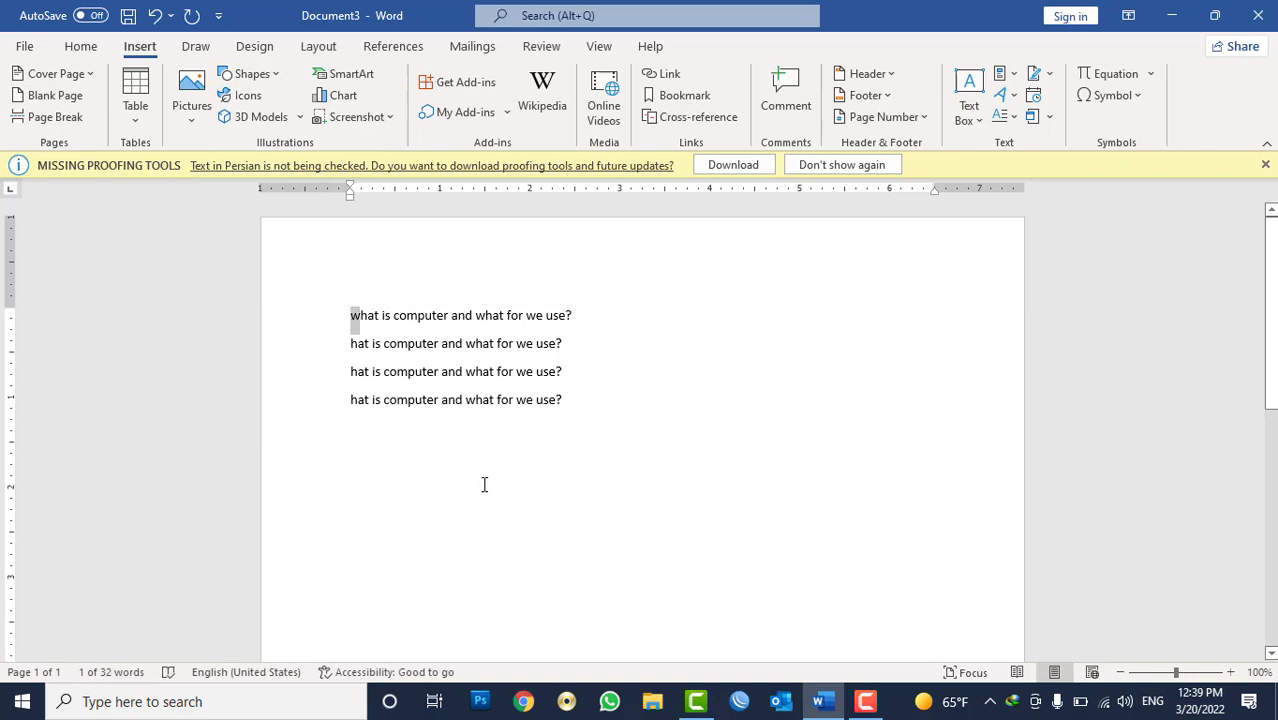
# Step: Make the first w a Dropped capital spanning 4 lines, then delete all the page text
pyautogui.click(1003, 116)
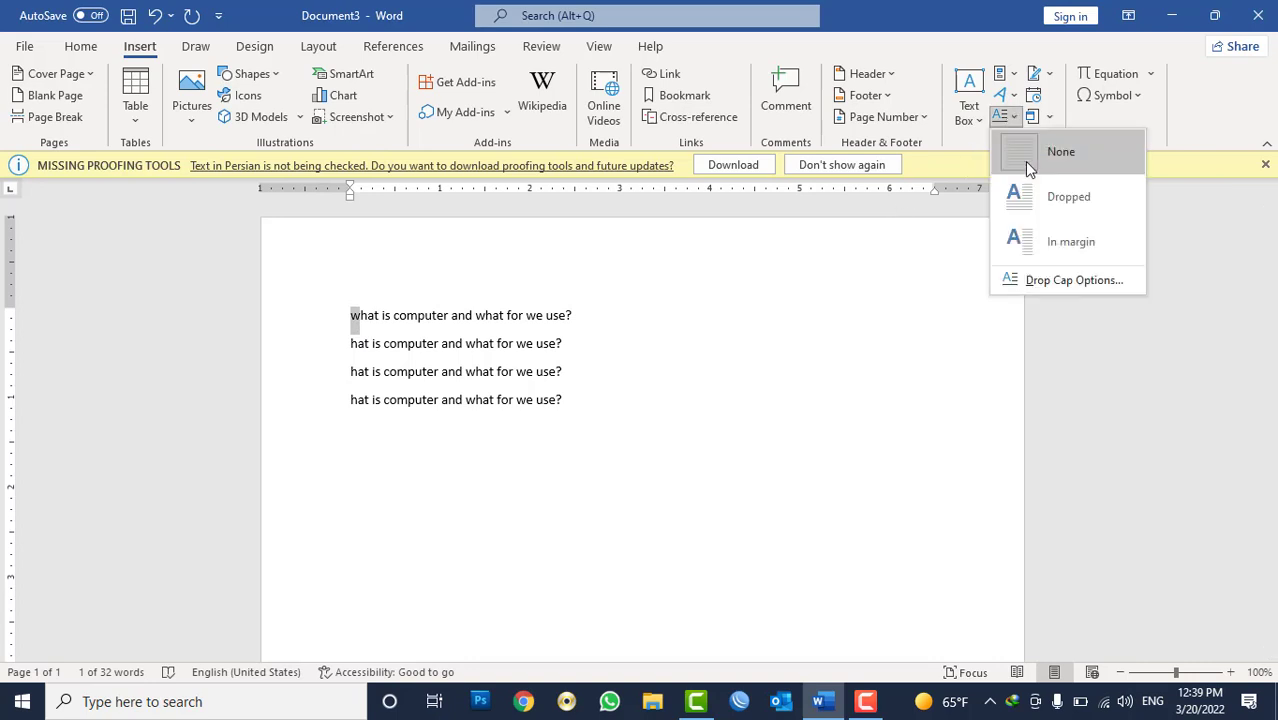
pyautogui.click(1070, 279)
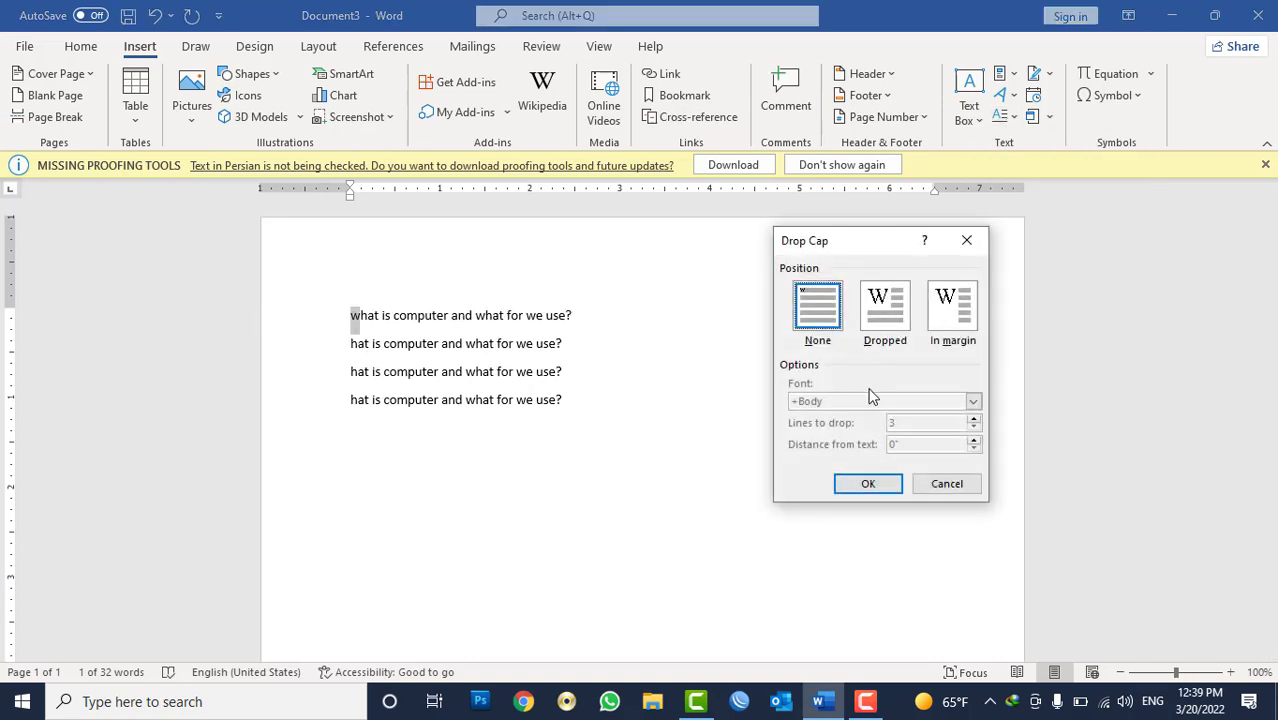
pyautogui.click(870, 321)
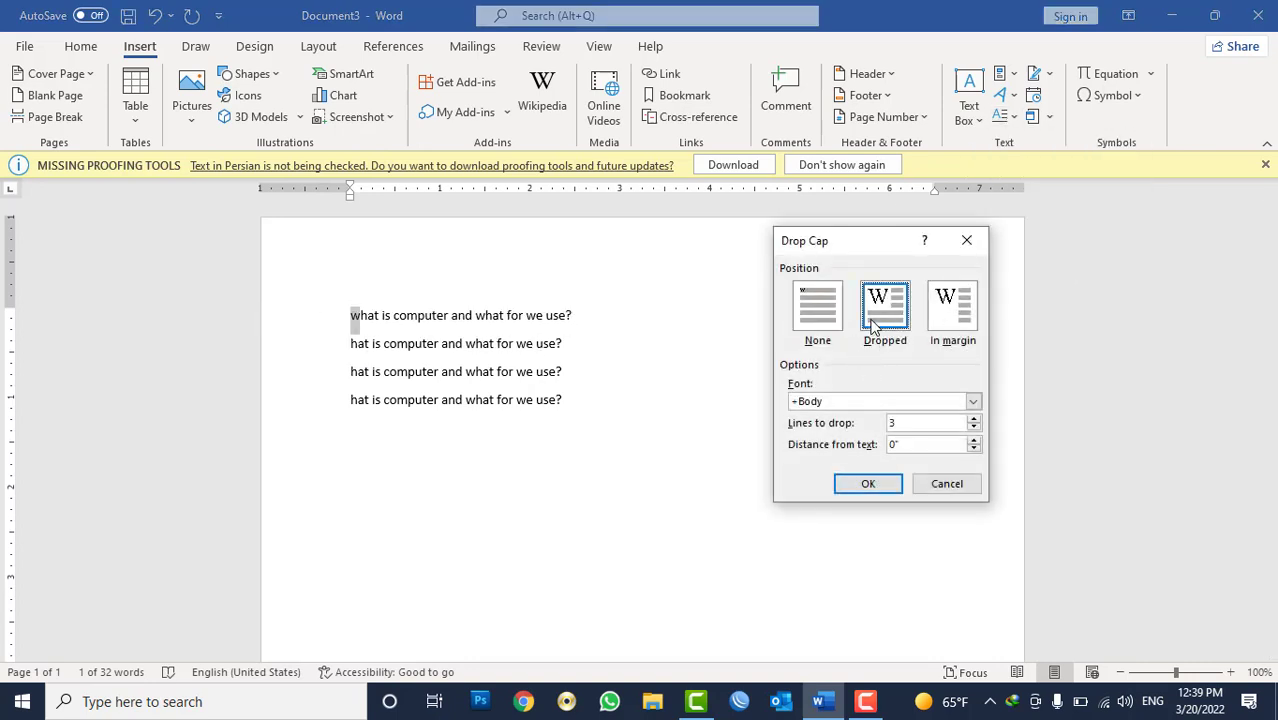
pyautogui.click(975, 420)
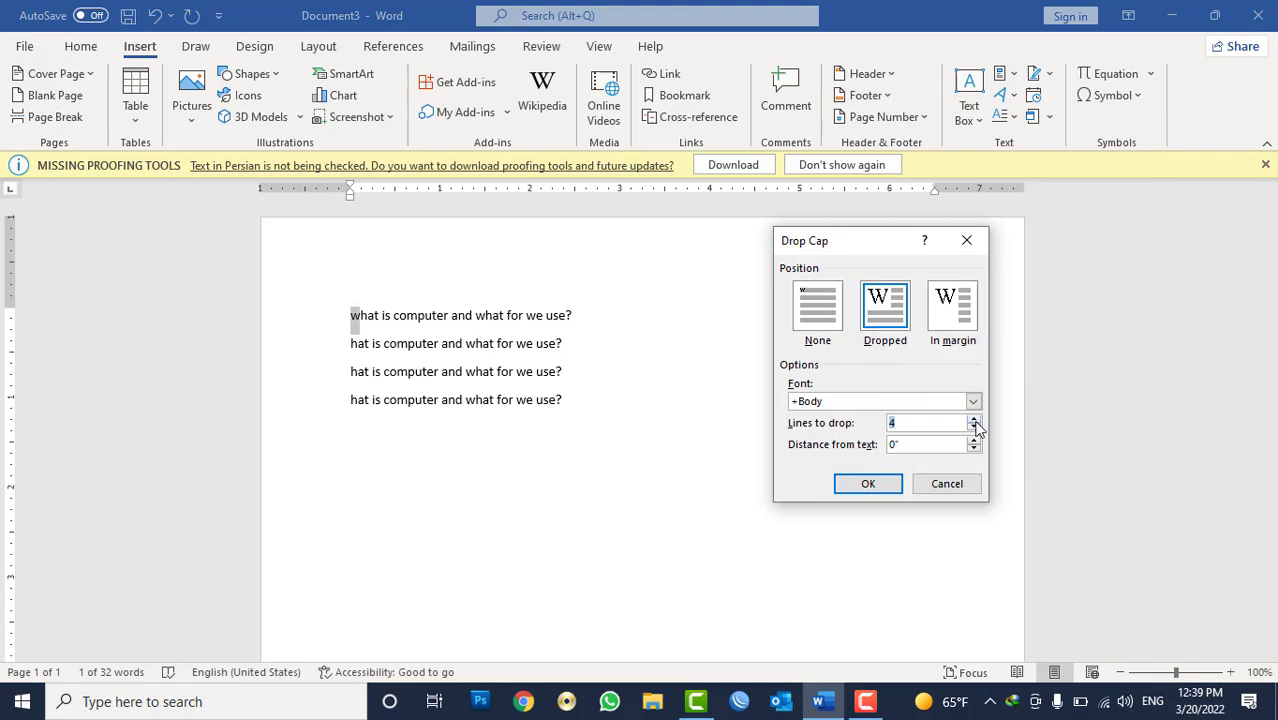
pyautogui.click(890, 486)
pyautogui.click(764, 419)
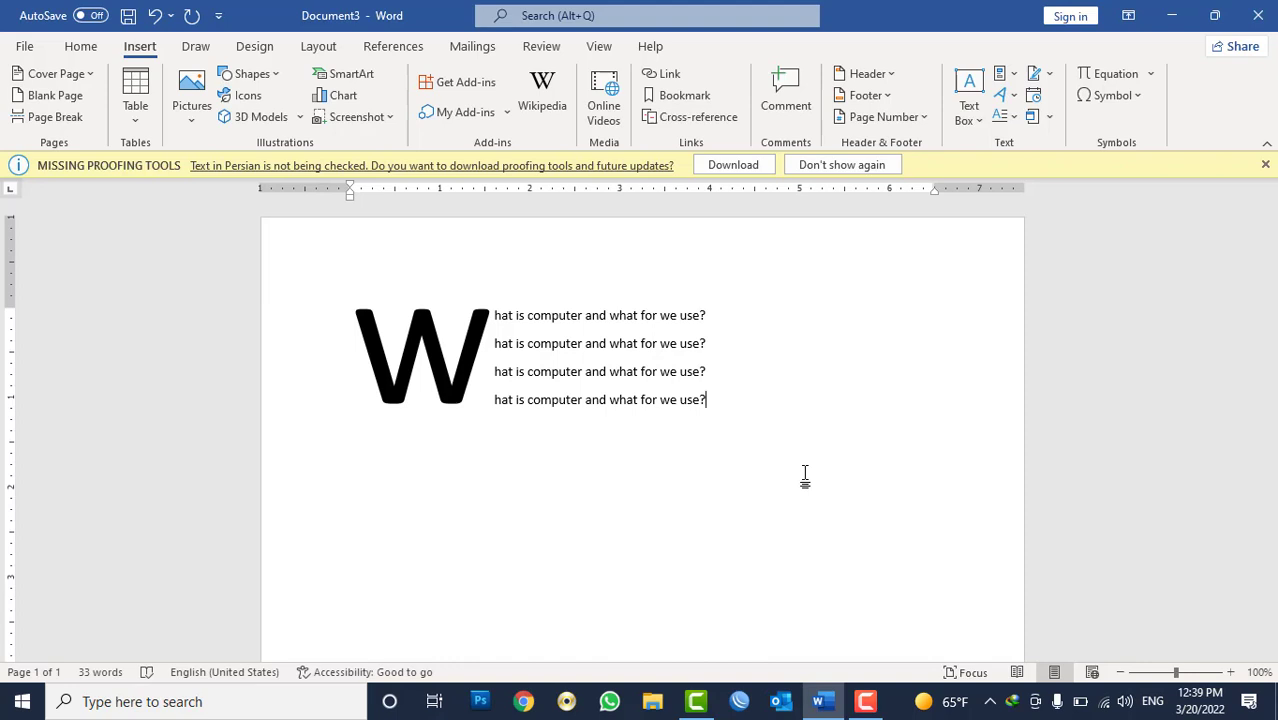
pyautogui.hotkey('ctrl', 'a')
pyautogui.press('Delete')
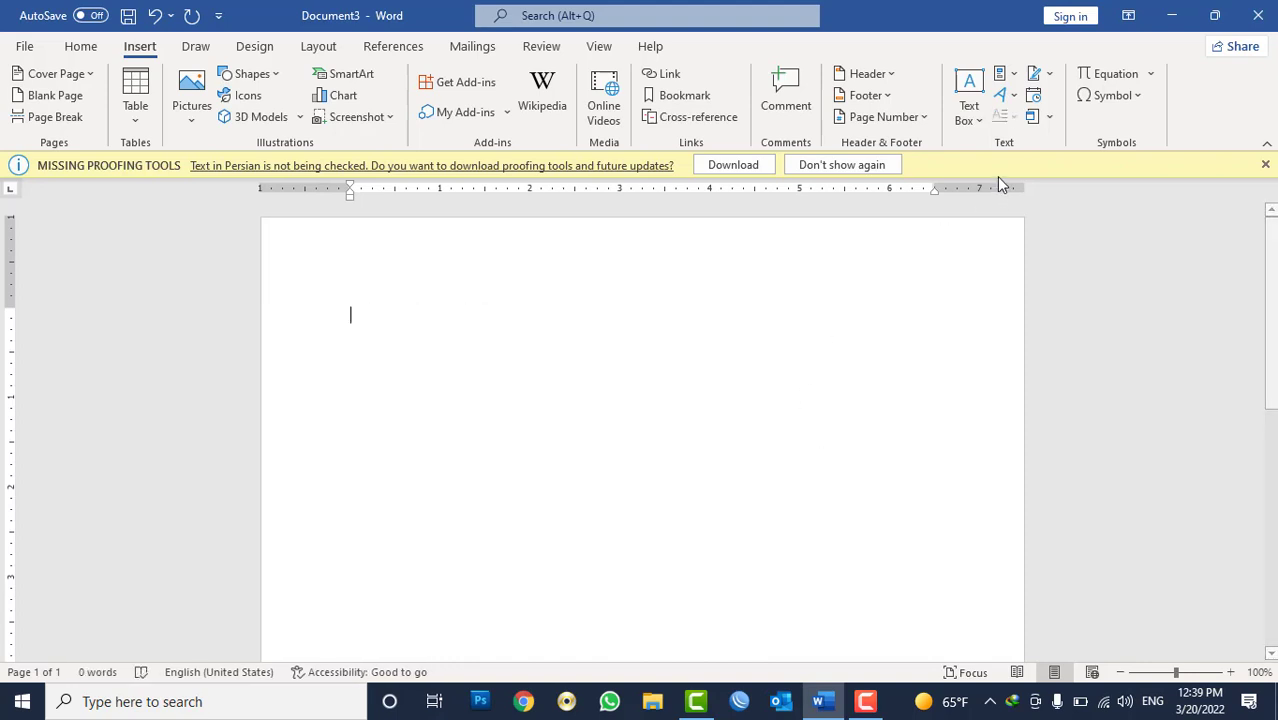
# Step: Type the heading 'Afghanistan' on the first line
pyautogui.click(1012, 98)
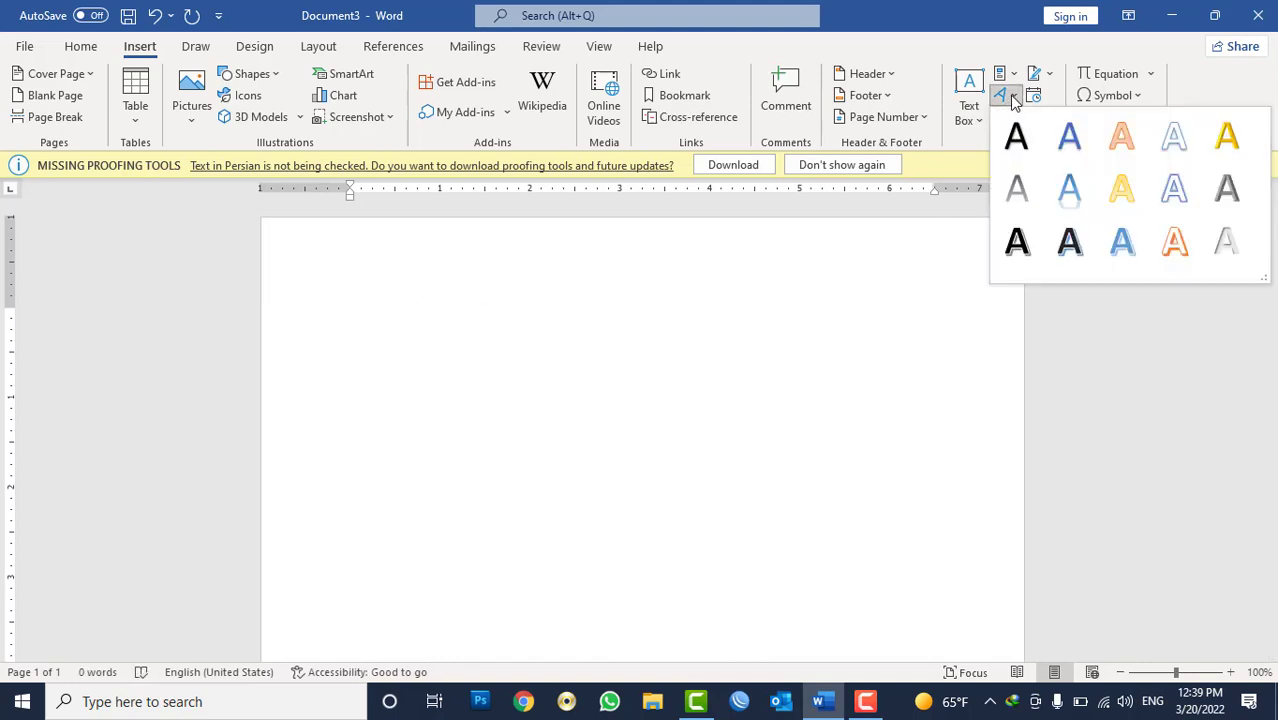
pyautogui.click(876, 349)
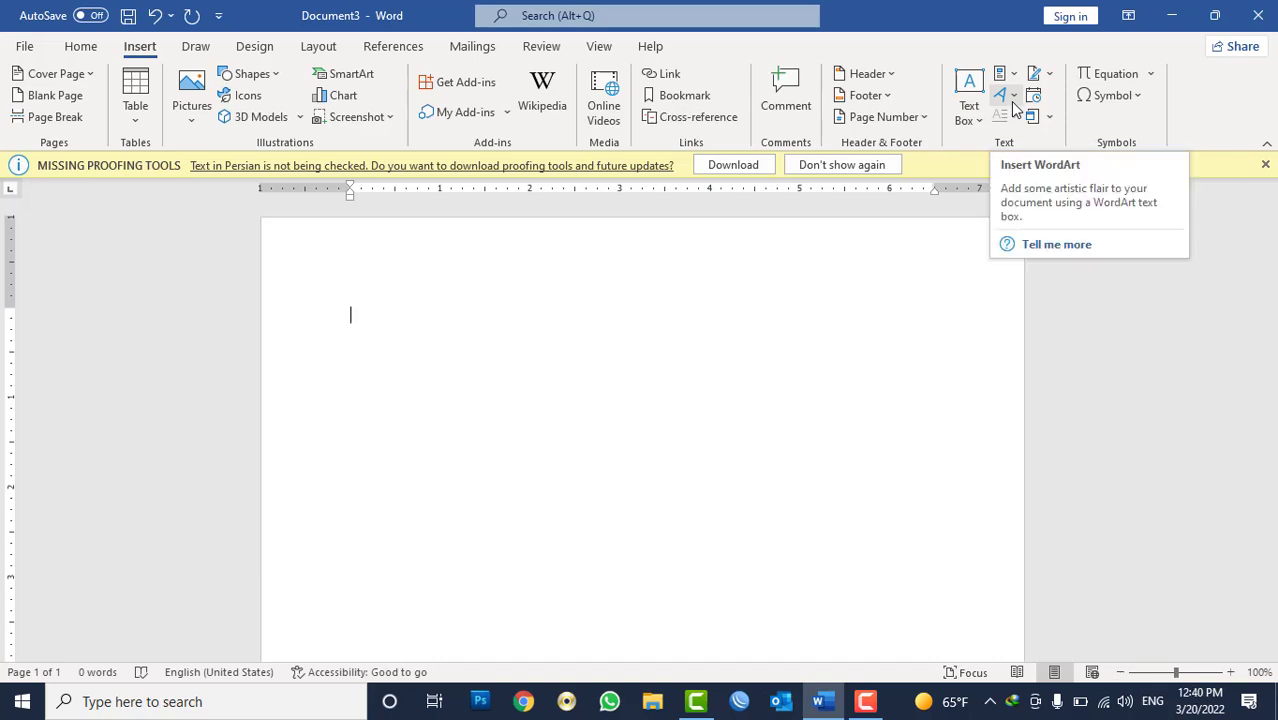
pyautogui.write('=ra')
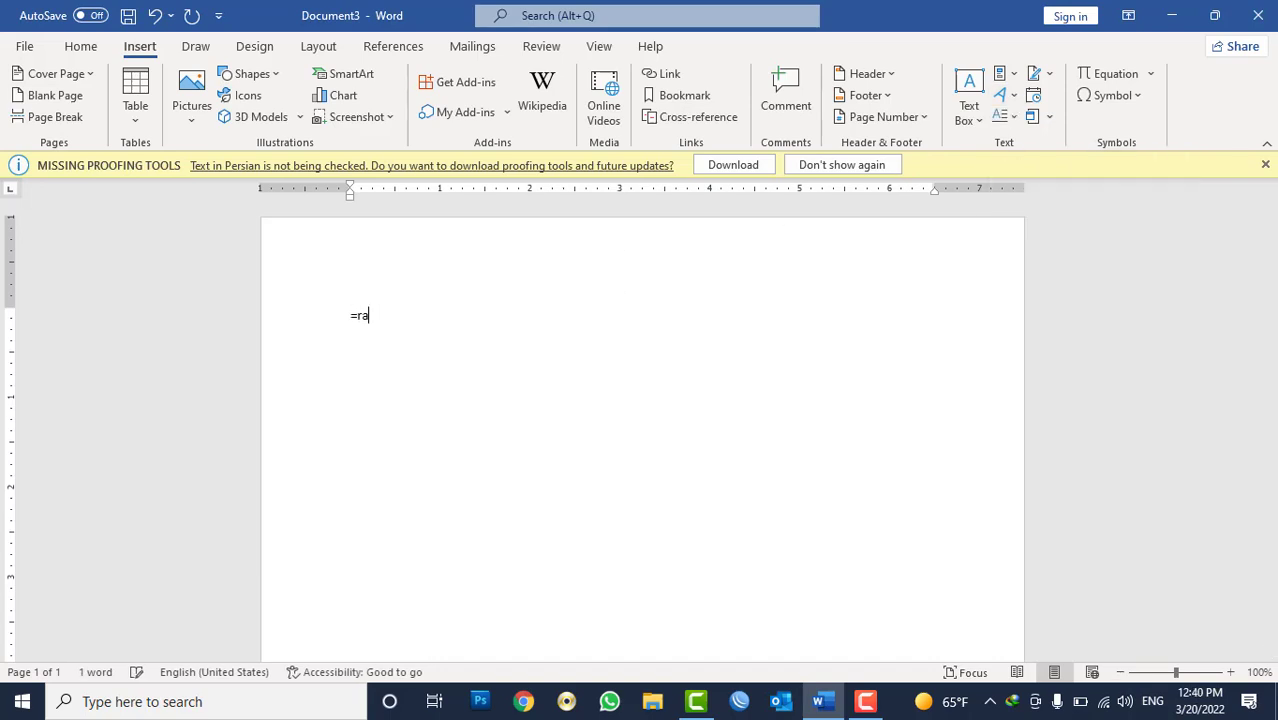
pyautogui.press('BackSpace')
pyautogui.press('BackSpace')
pyautogui.press('BackSpace')
pyautogui.write('afte')
pyautogui.press('BackSpace')
pyautogui.press('BackSpace')
pyautogui.write('e')
pyautogui.write('hani')
pyautogui.press('Return')
# Step: Generate five paragraphs of sample text below the heading with =rand()
pyautogui.write('and(1')
pyautogui.press('Return')
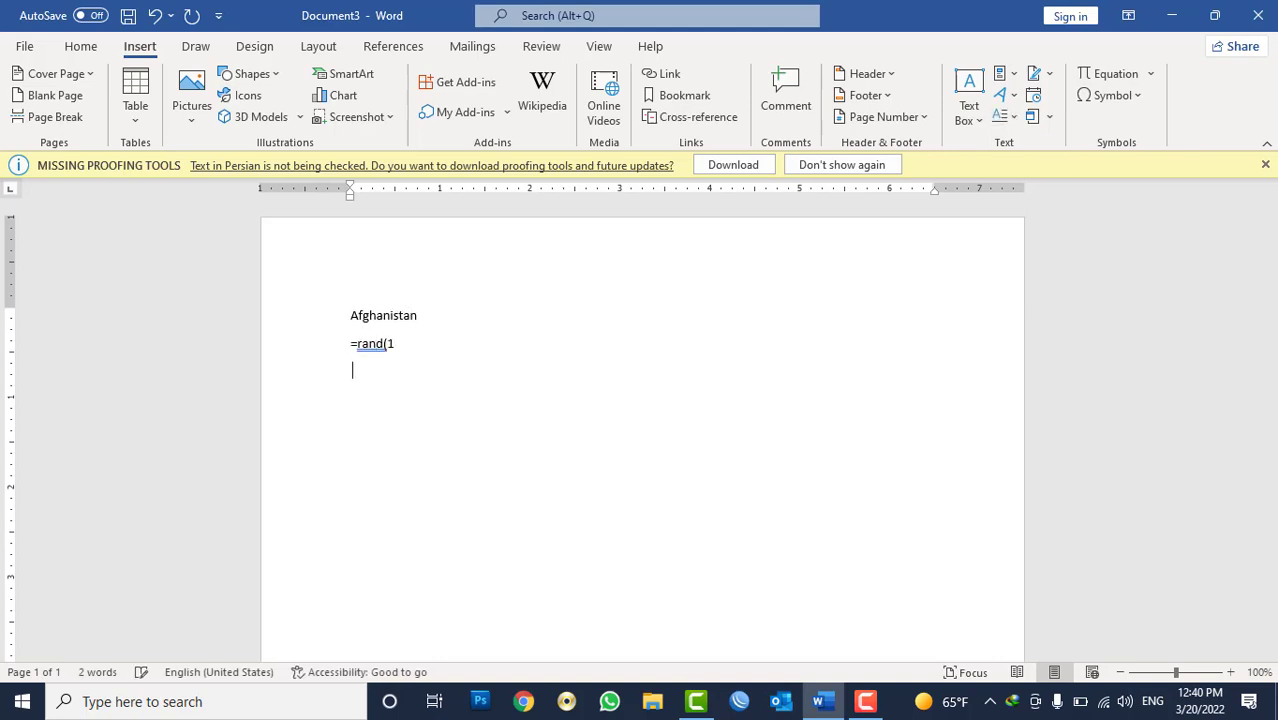
pyautogui.write(')')
pyautogui.press('Return')
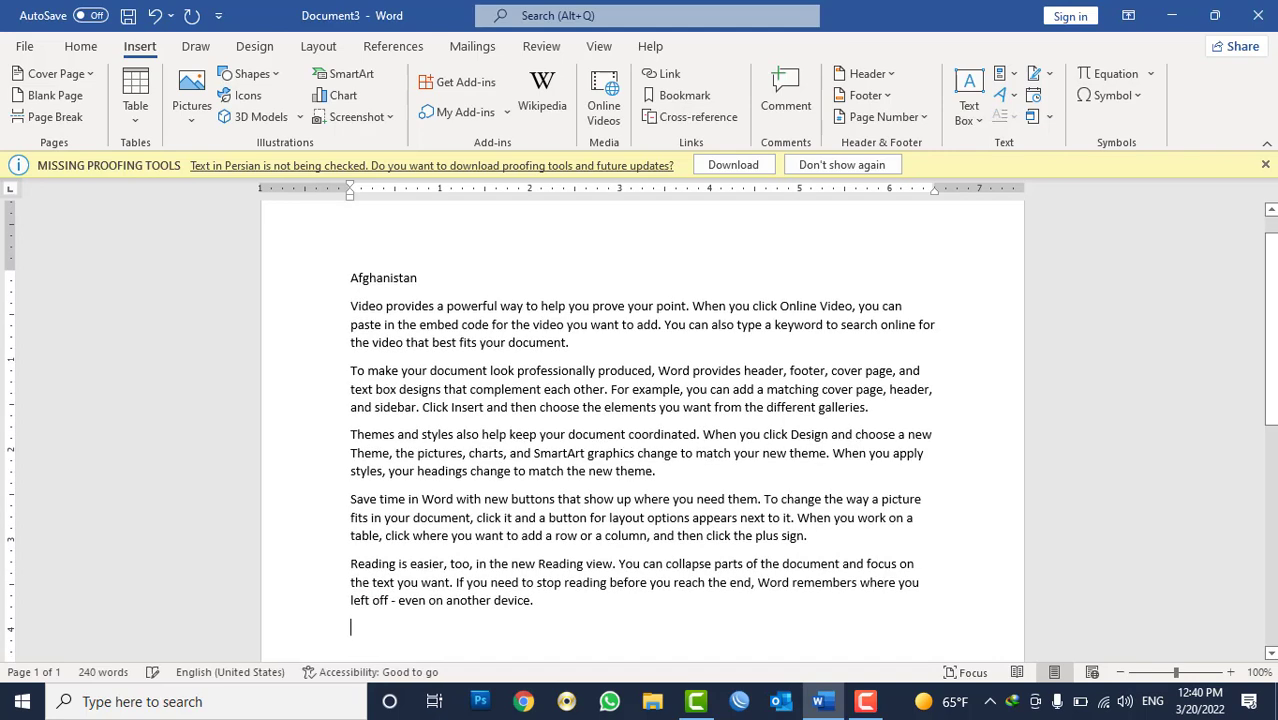
# Step: Turn 'Afghanistan' into outlined WordArt and add empty lines above the first paragraph
pyautogui.doubleClick(404, 279)
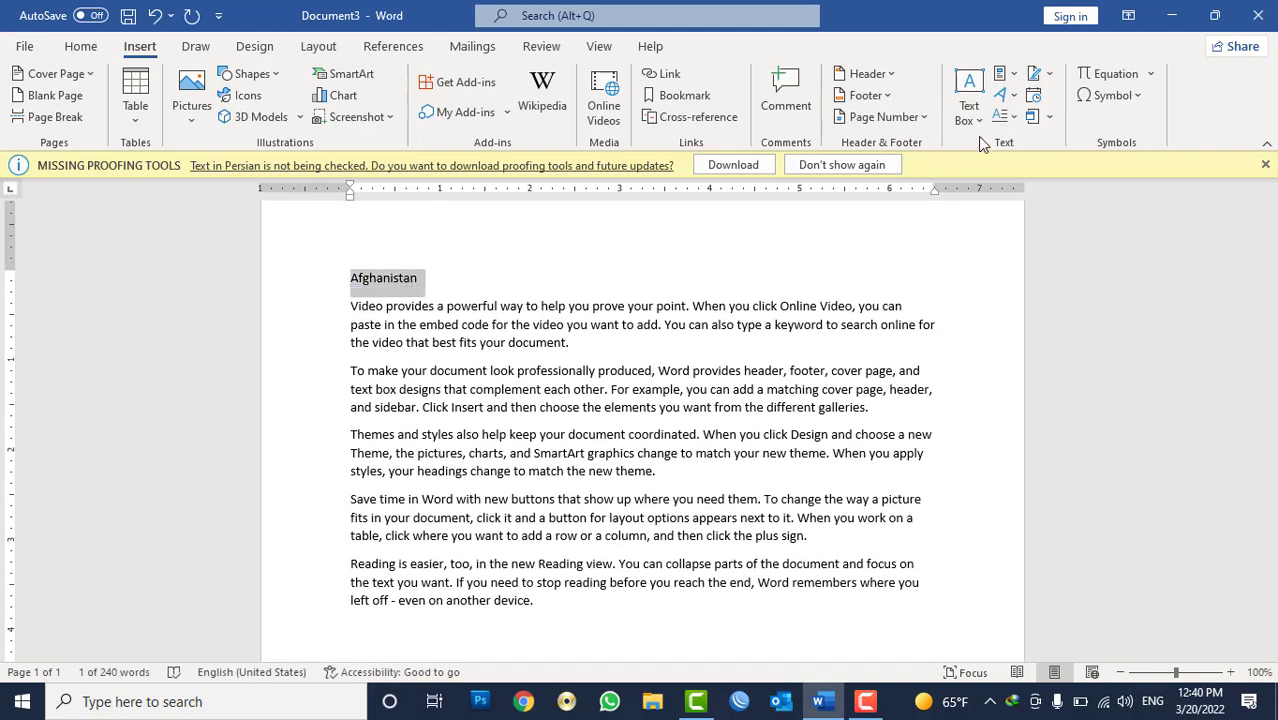
pyautogui.click(1012, 98)
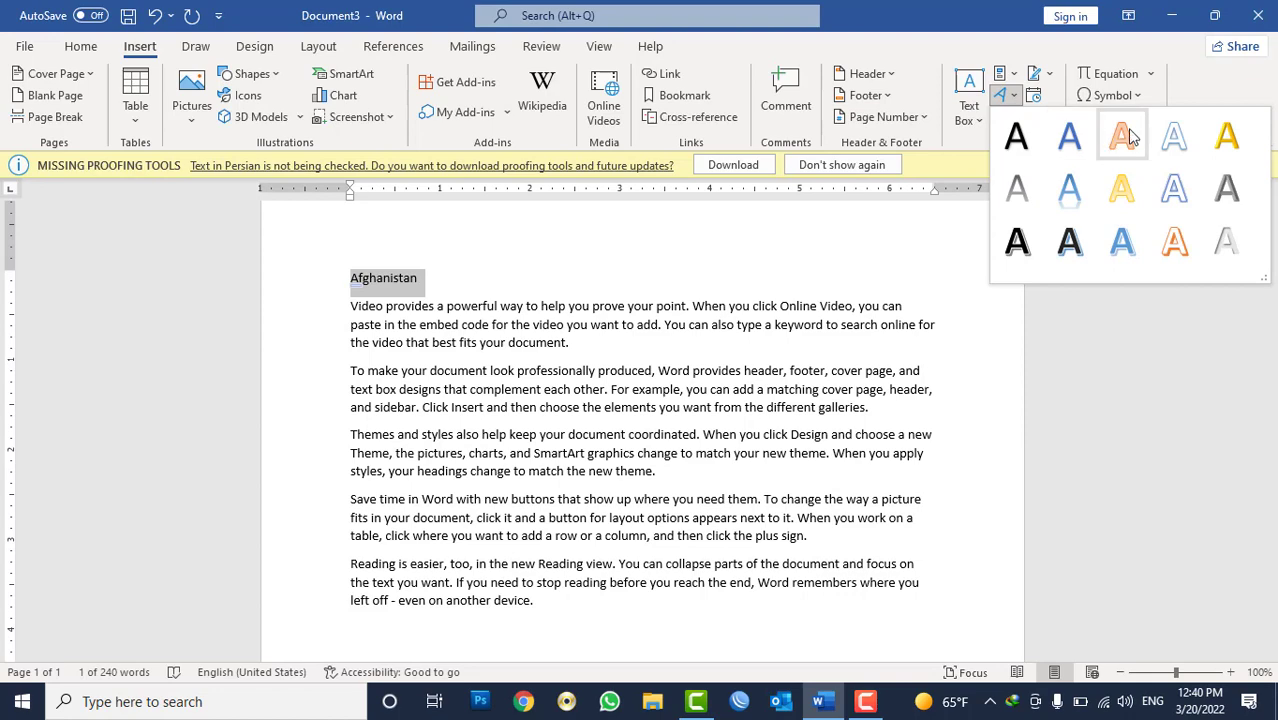
pyautogui.click(1181, 148)
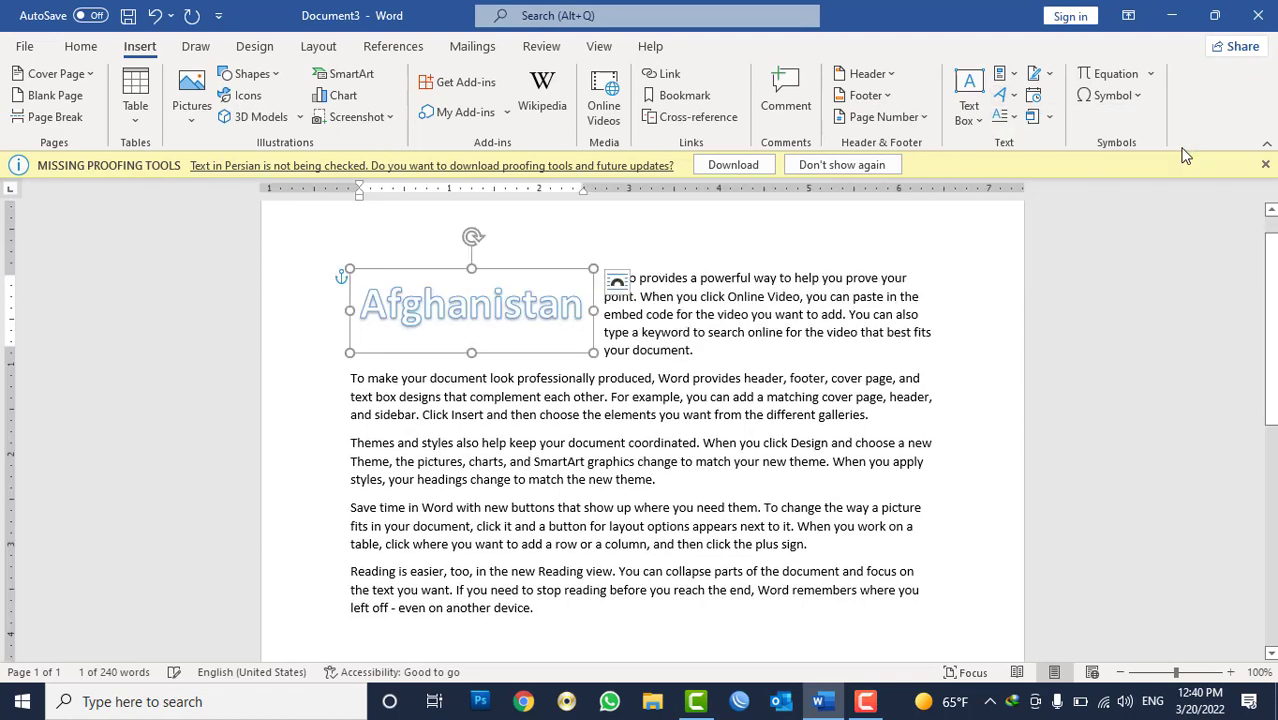
pyautogui.click(704, 349)
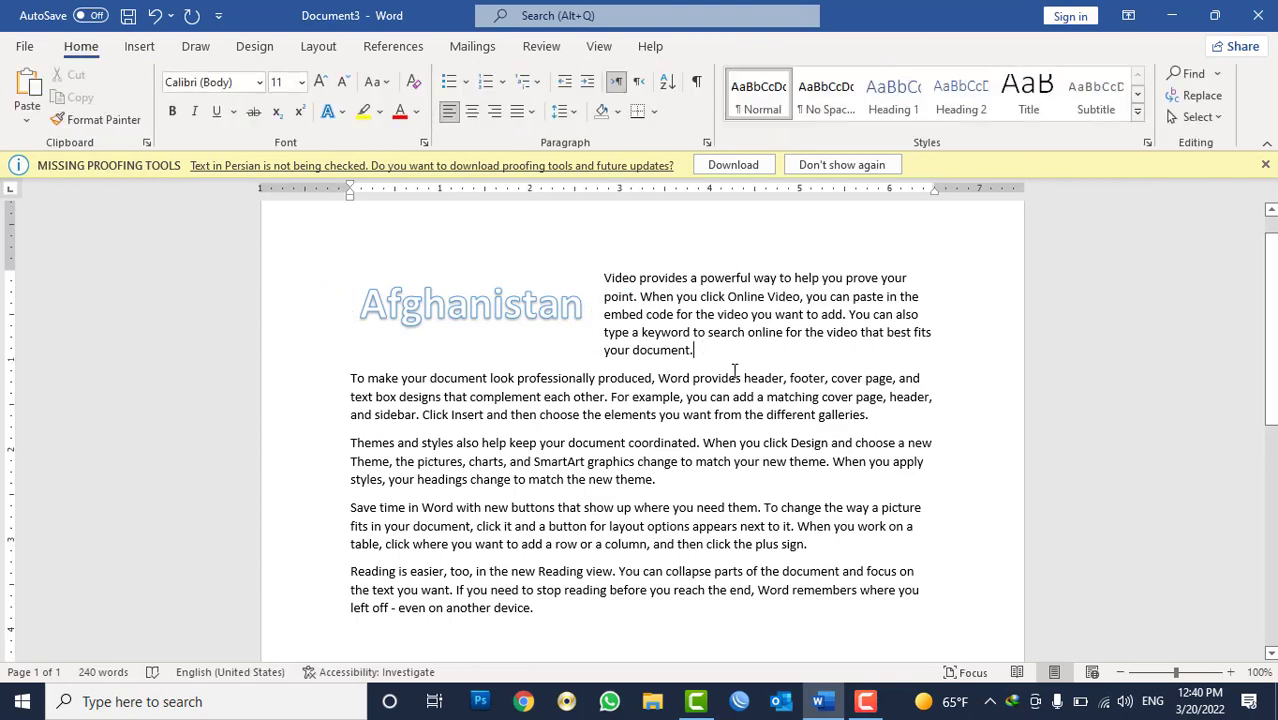
pyautogui.click(574, 286)
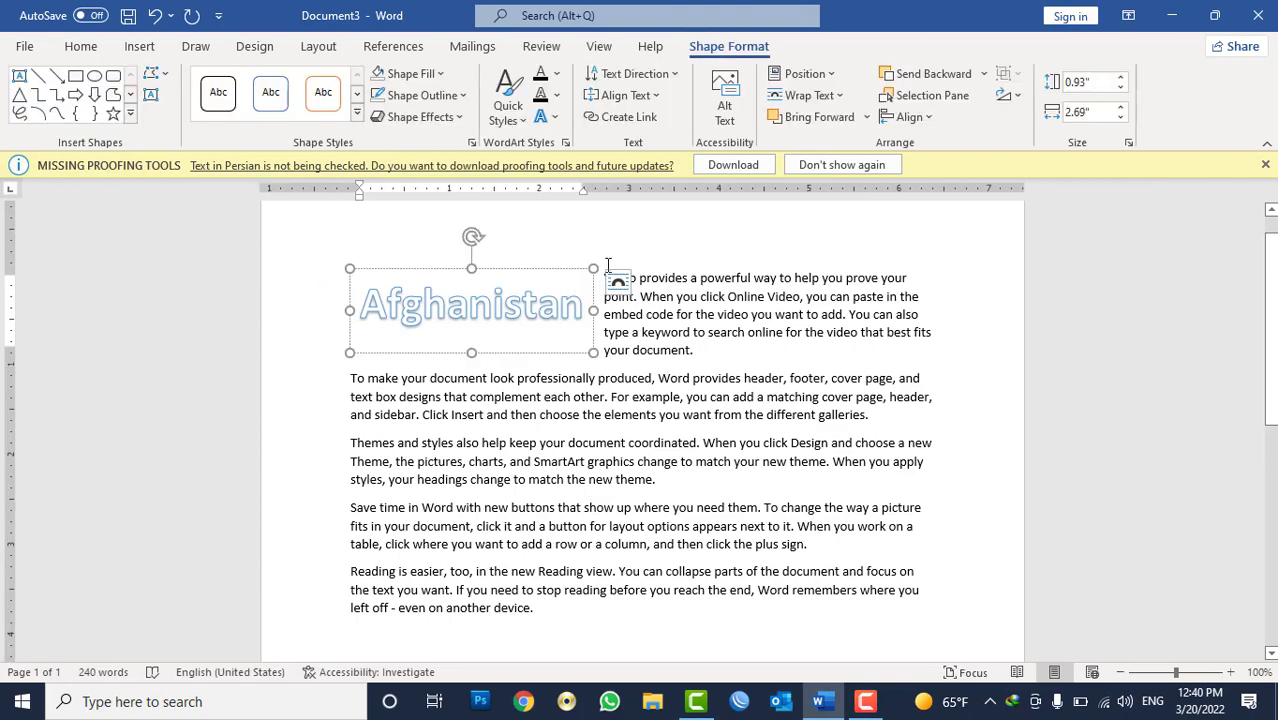
pyautogui.click(605, 262)
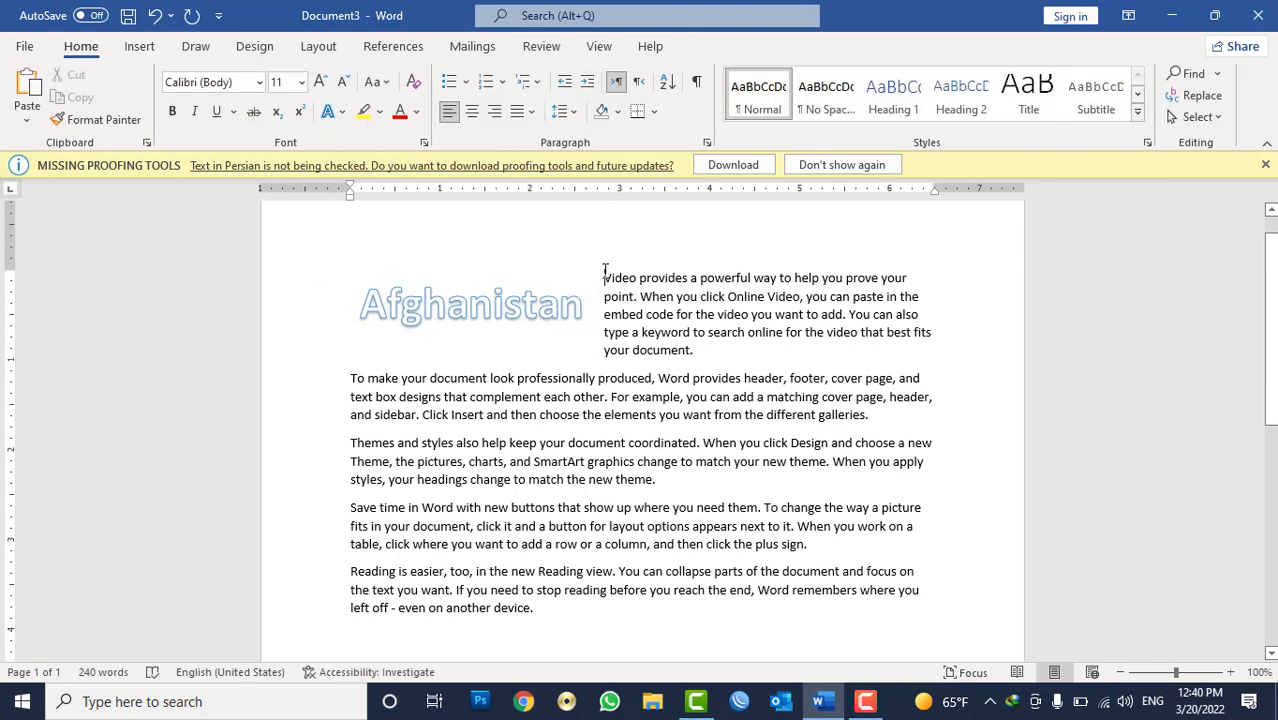
pyautogui.press('Return')
pyautogui.press('Return')
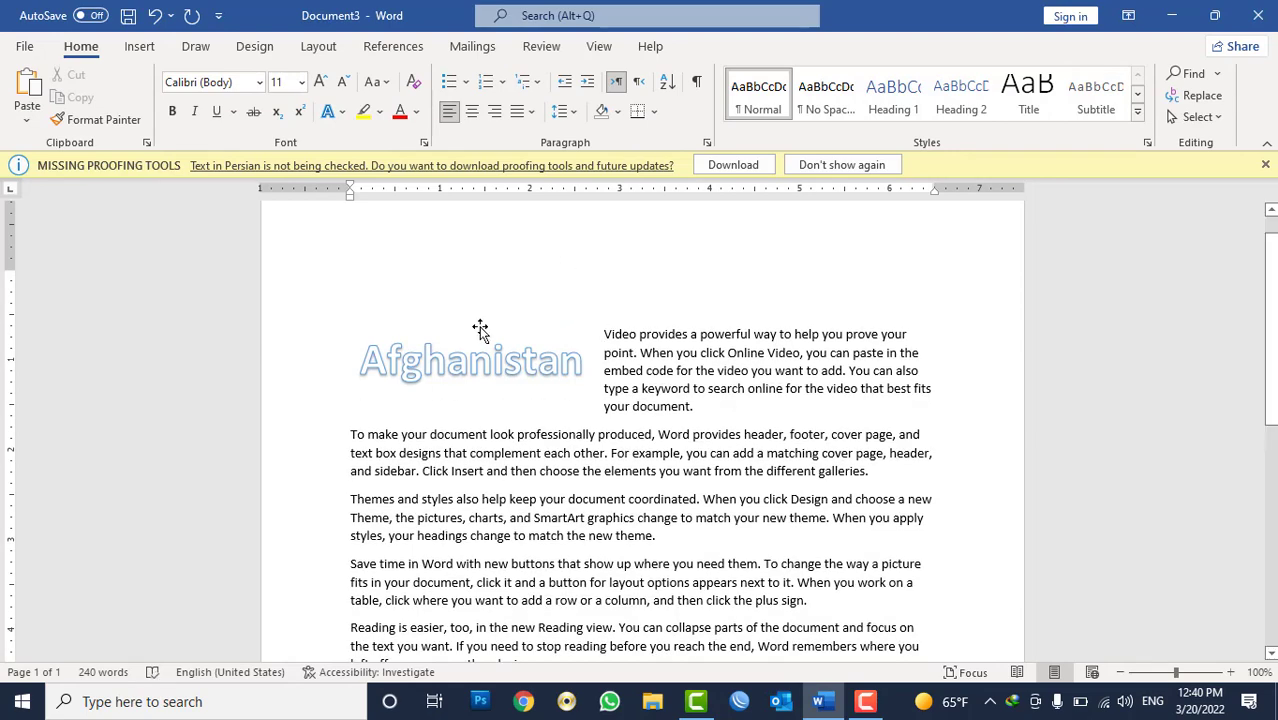
# Step: Reposition the Afghanistan WordArt, centre it across the page, then delete all the content
pyautogui.moveTo(485, 330); pyautogui.dragTo(517, 229)
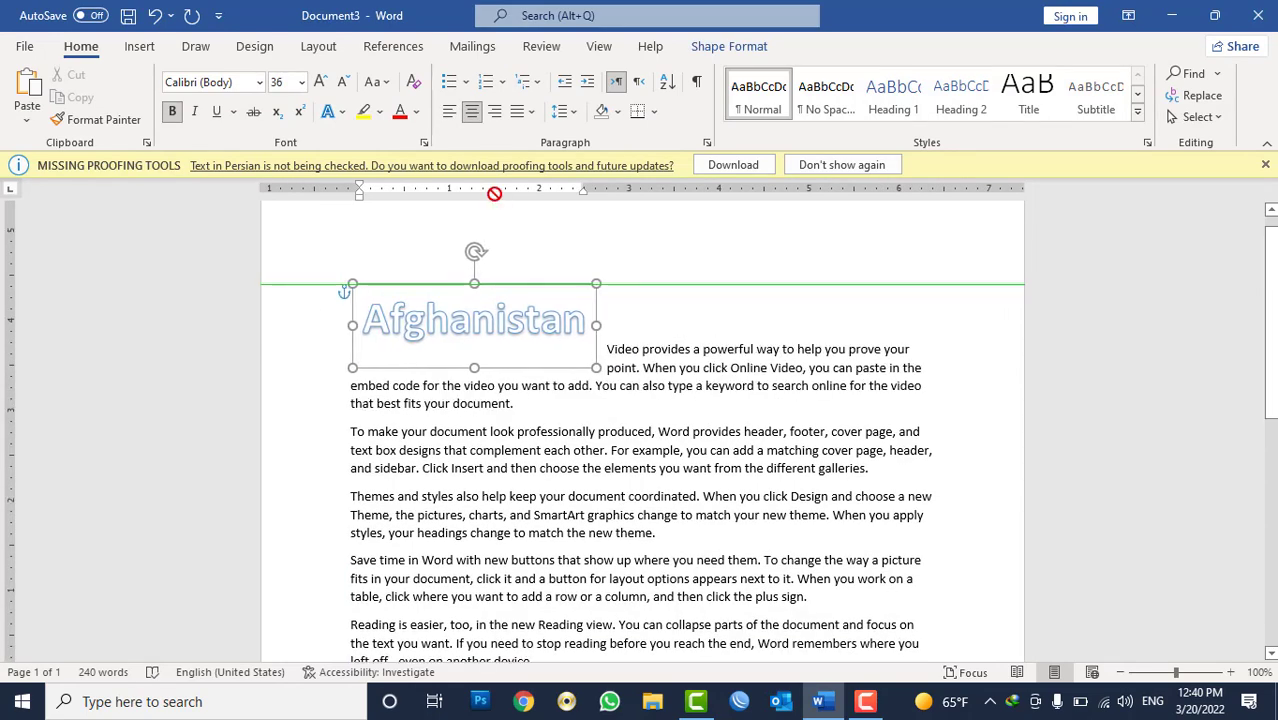
pyautogui.hotkey('ctrl', 'z')
pyautogui.click(630, 333)
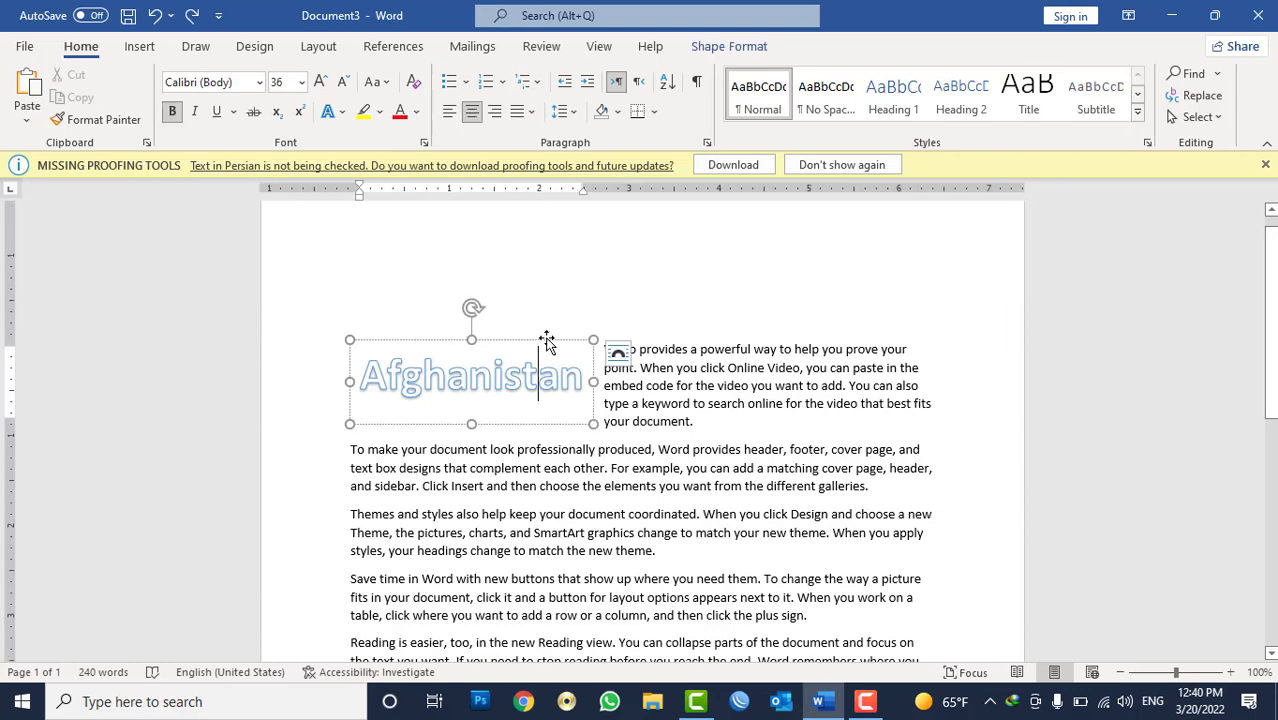
pyautogui.moveTo(615, 345); pyautogui.dragTo(635, 315)
pyautogui.click(625, 362)
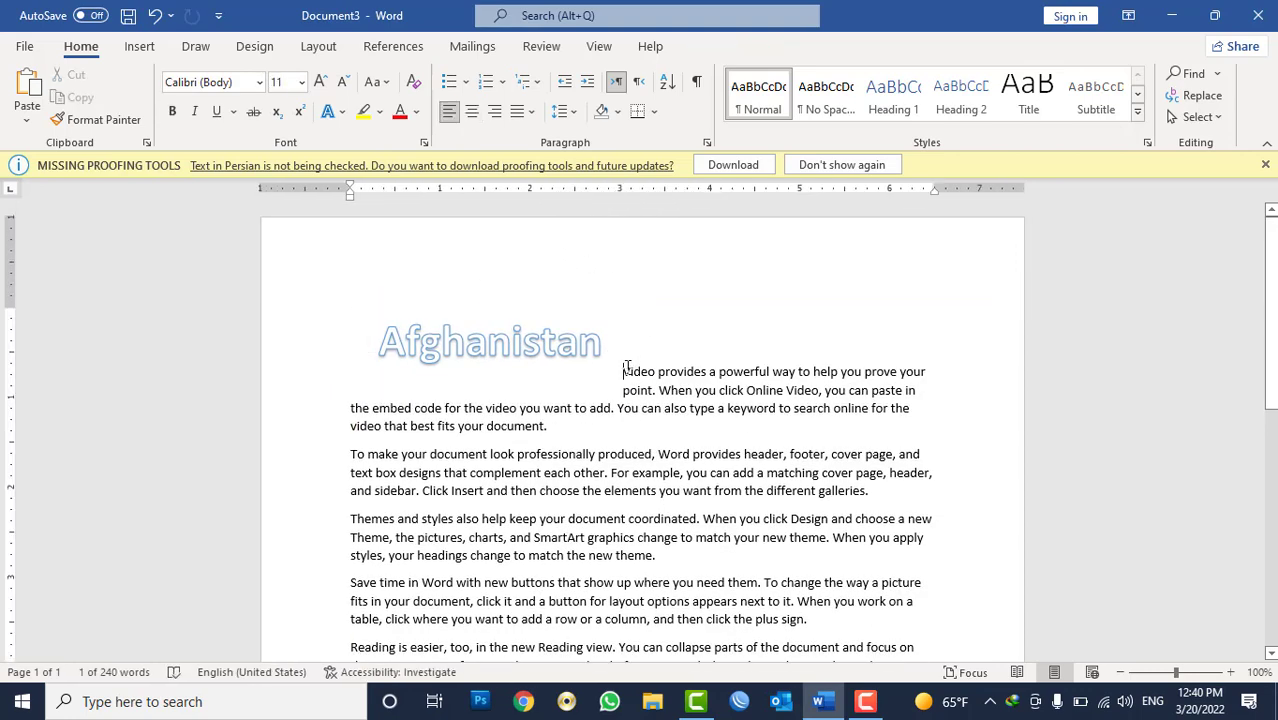
pyautogui.press('Return')
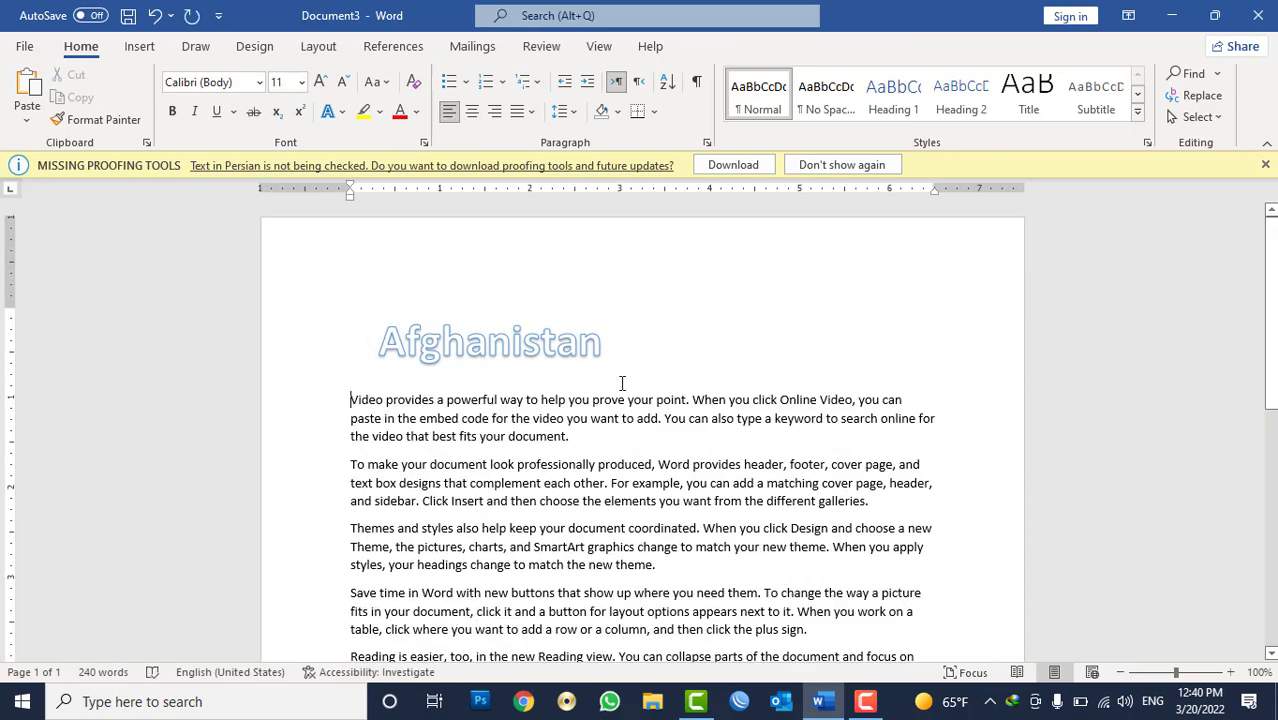
pyautogui.click(541, 343)
pyautogui.moveTo(565, 310); pyautogui.dragTo(716, 305)
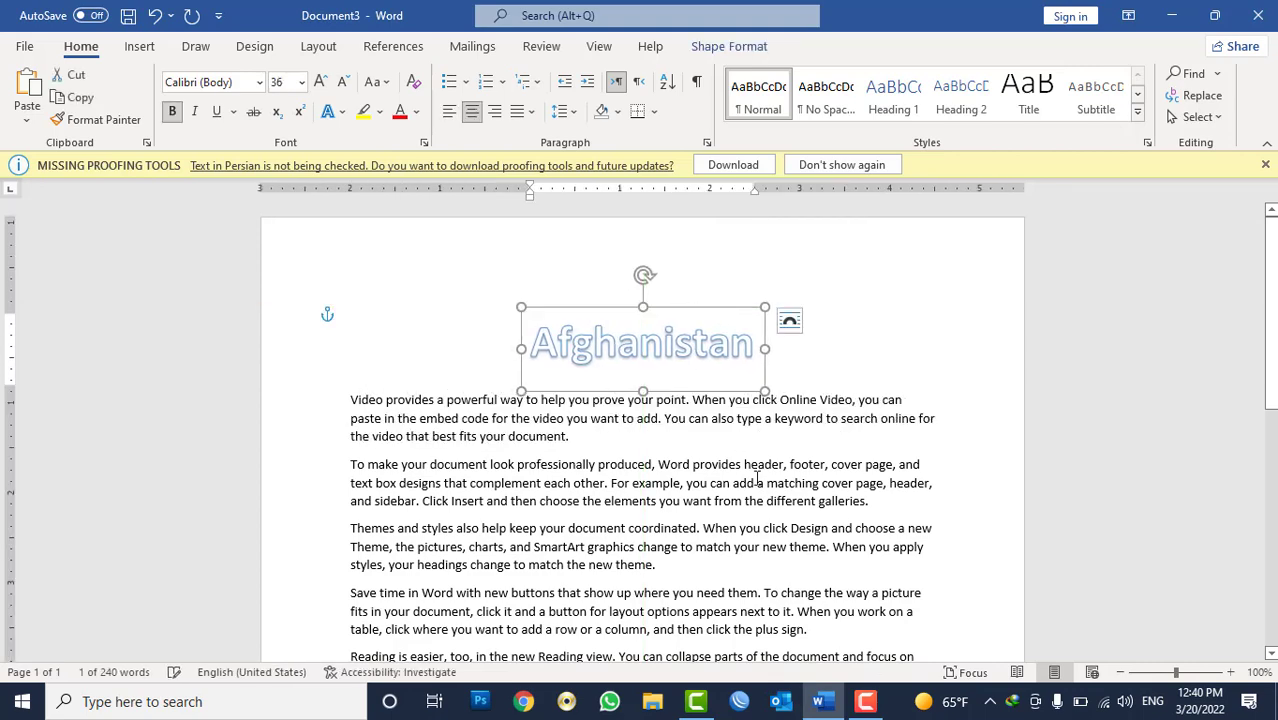
pyautogui.hotkey('ctrl', 'a')
pyautogui.press('Delete')
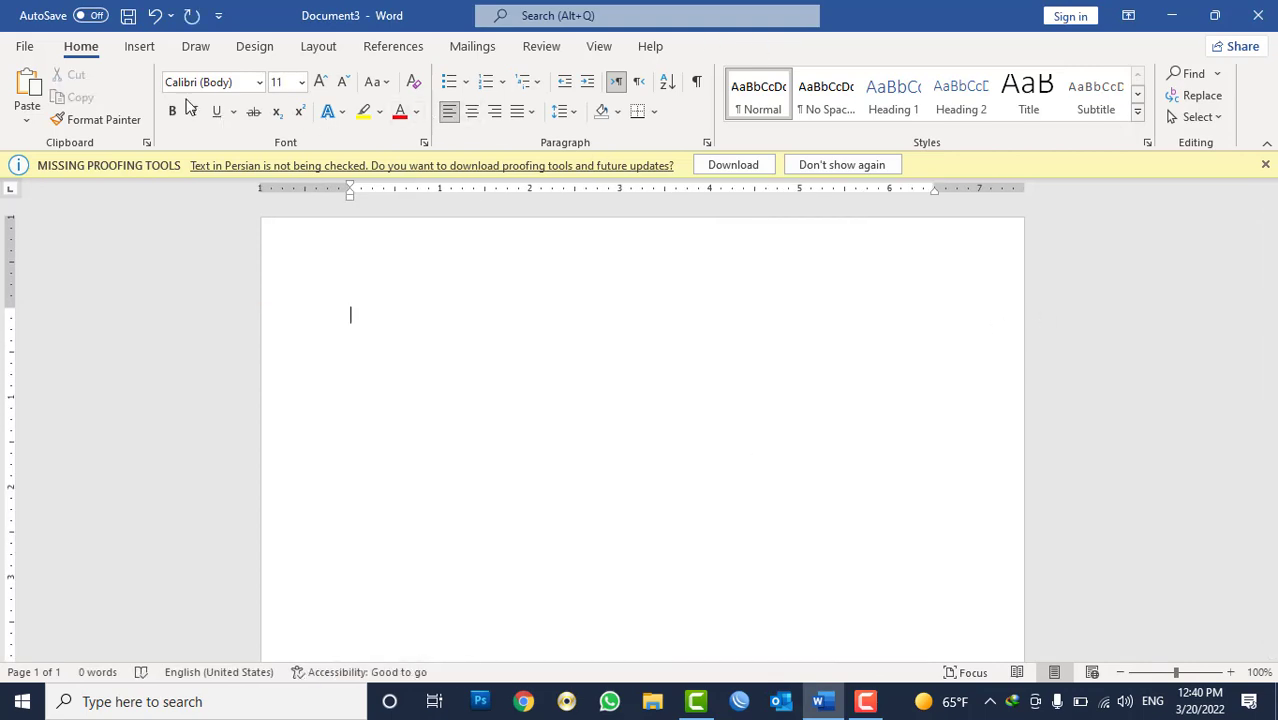
# Step: Browse the Quick Parts list on the Insert tab twice, then return to the blank page
pyautogui.click(139, 46)
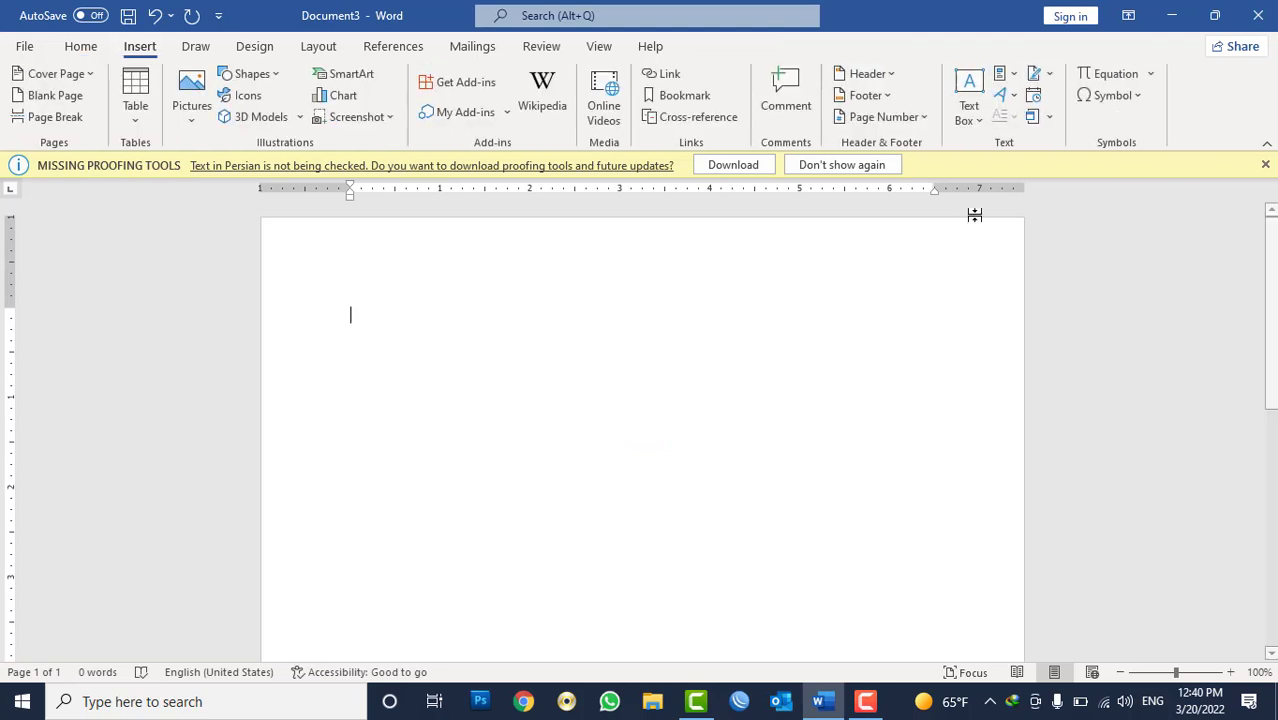
pyautogui.click(1012, 75)
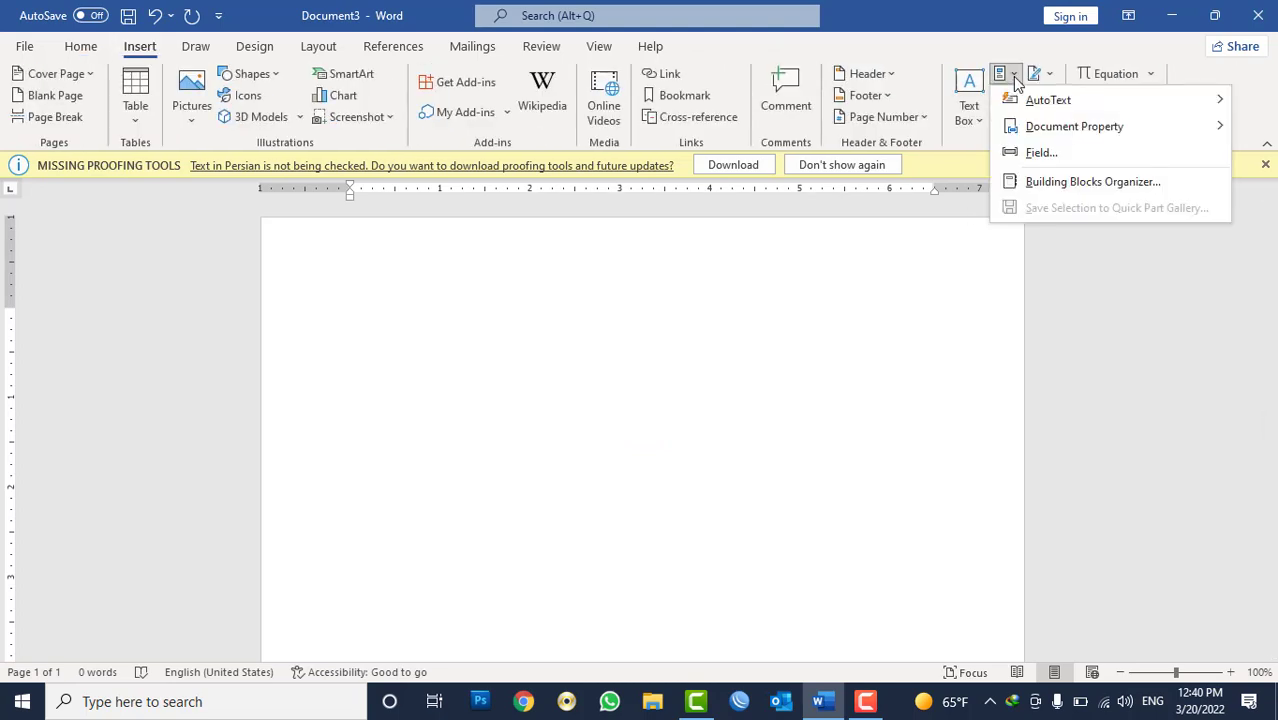
pyautogui.click(912, 362)
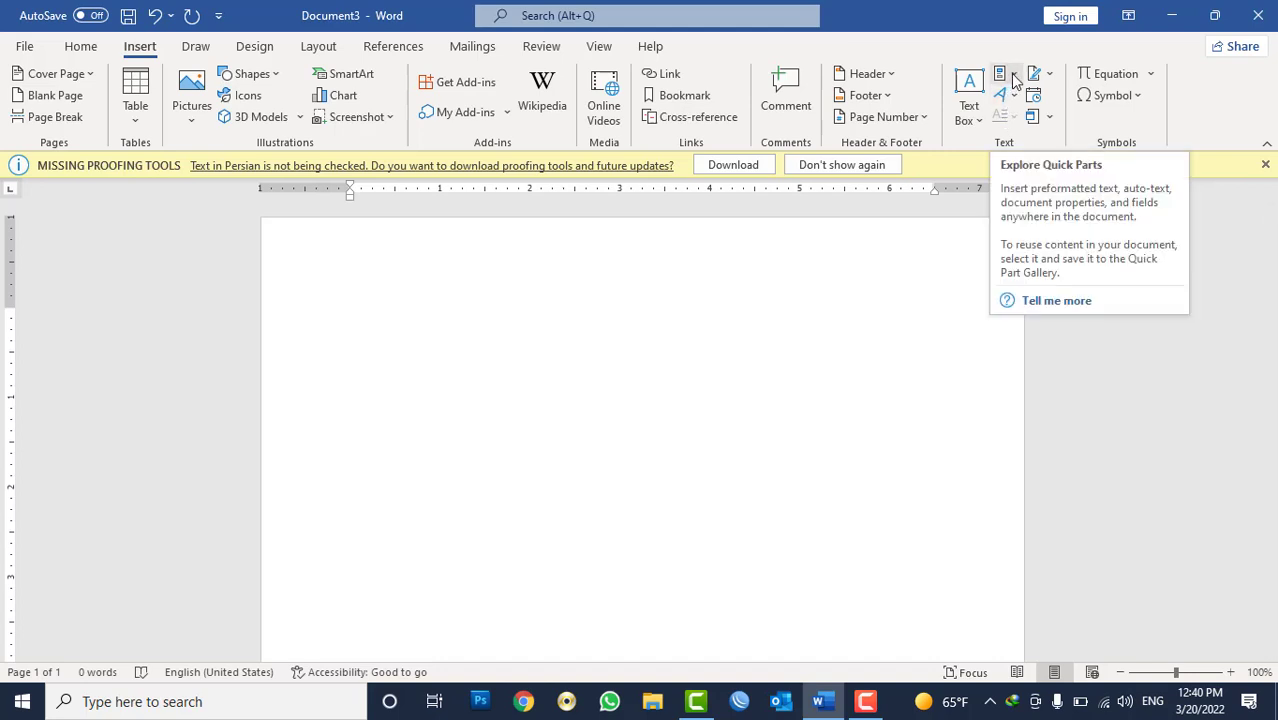
pyautogui.click(1014, 80)
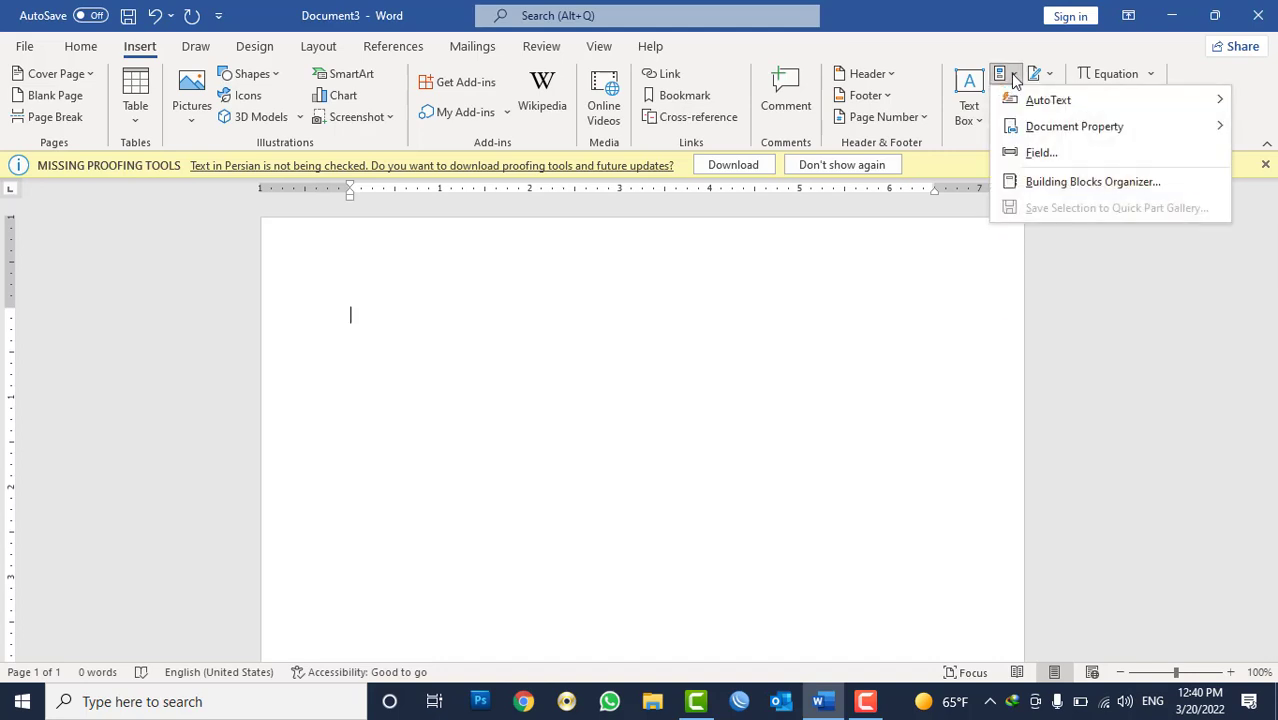
pyautogui.moveTo(1048, 106)
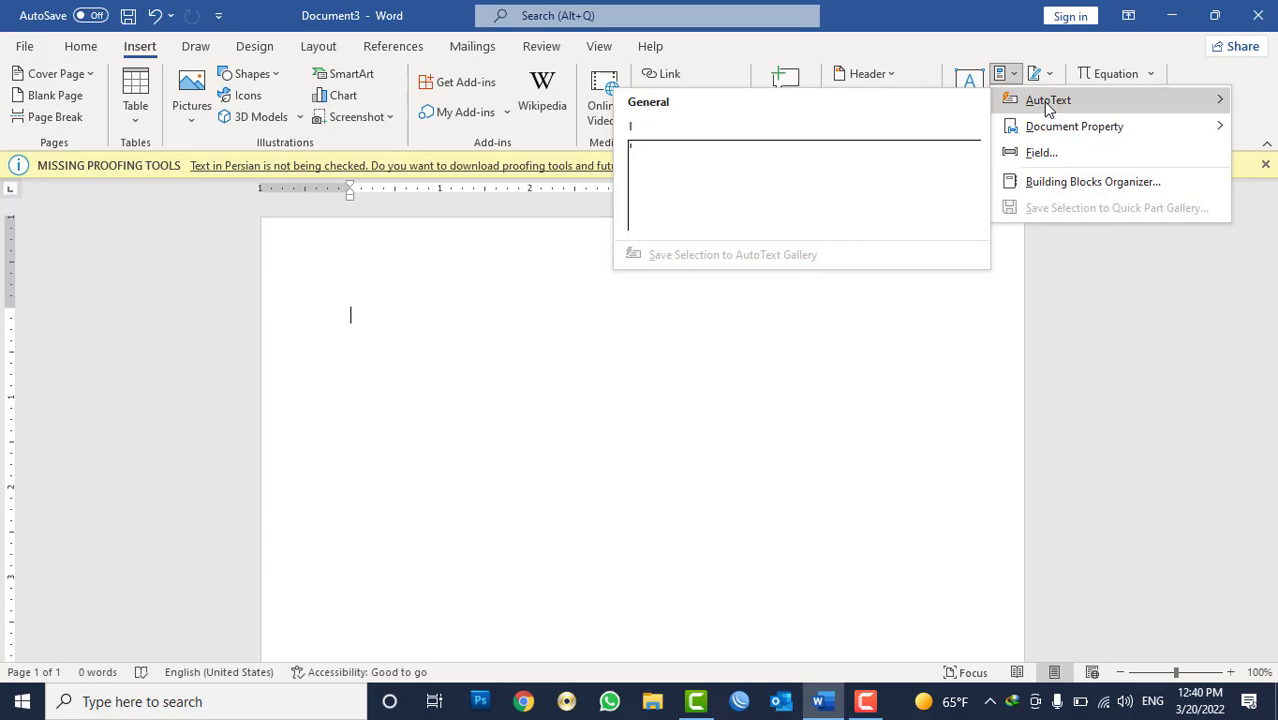
pyautogui.click(647, 429)
# Step: Generate five =rand() sample paragraphs, justify them all, and show the Quick Parts AutoText list
pyautogui.write('=ra')
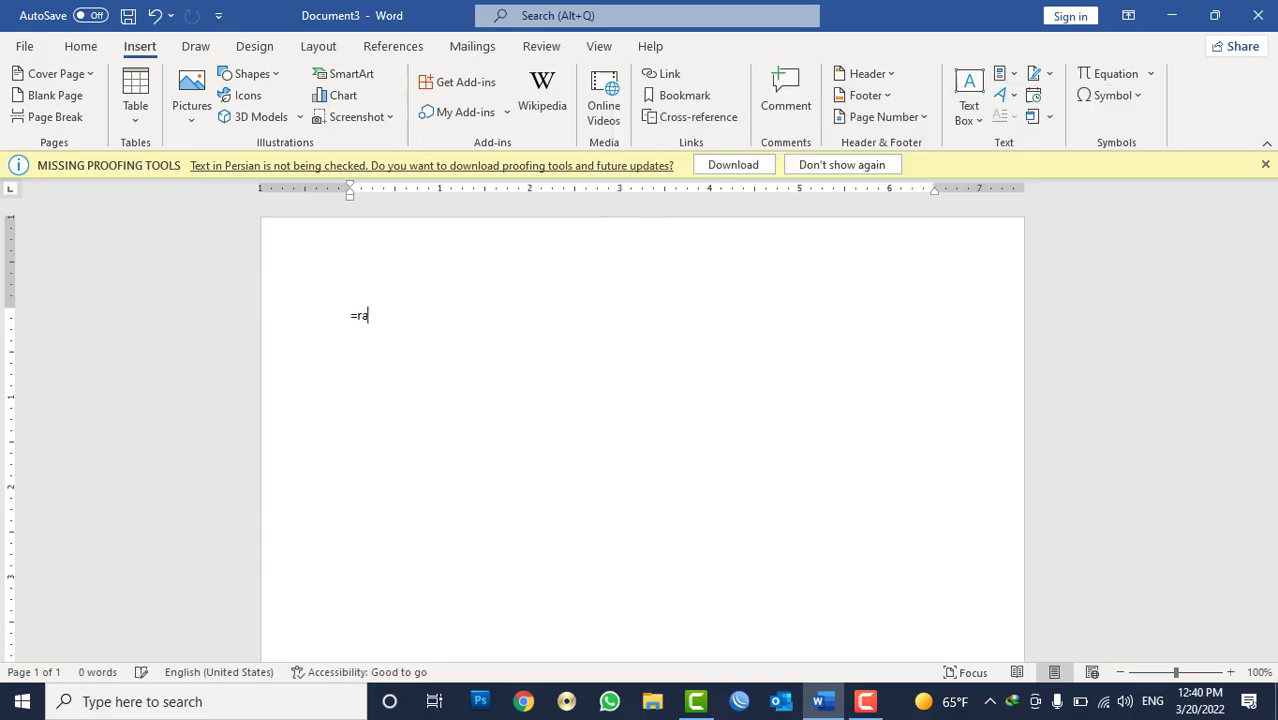
pyautogui.write('nd(')
pyautogui.press('Return')
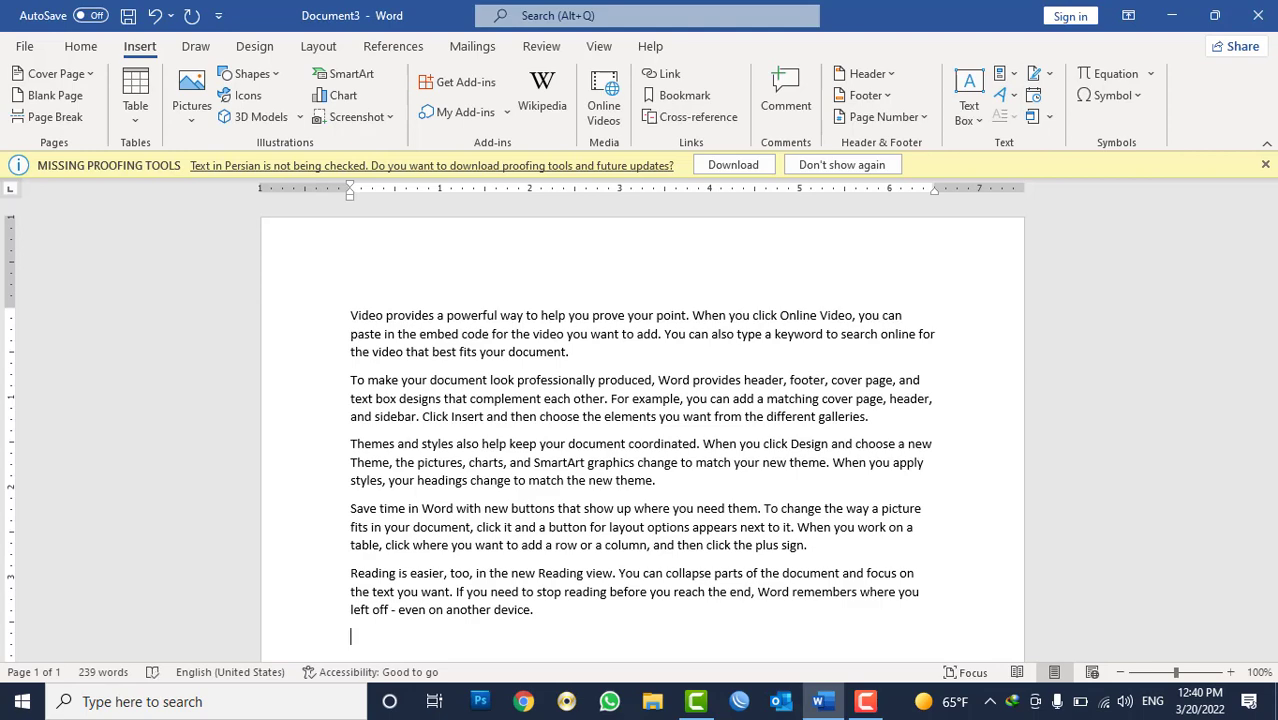
pyautogui.hotkey('ctrl', 'a')
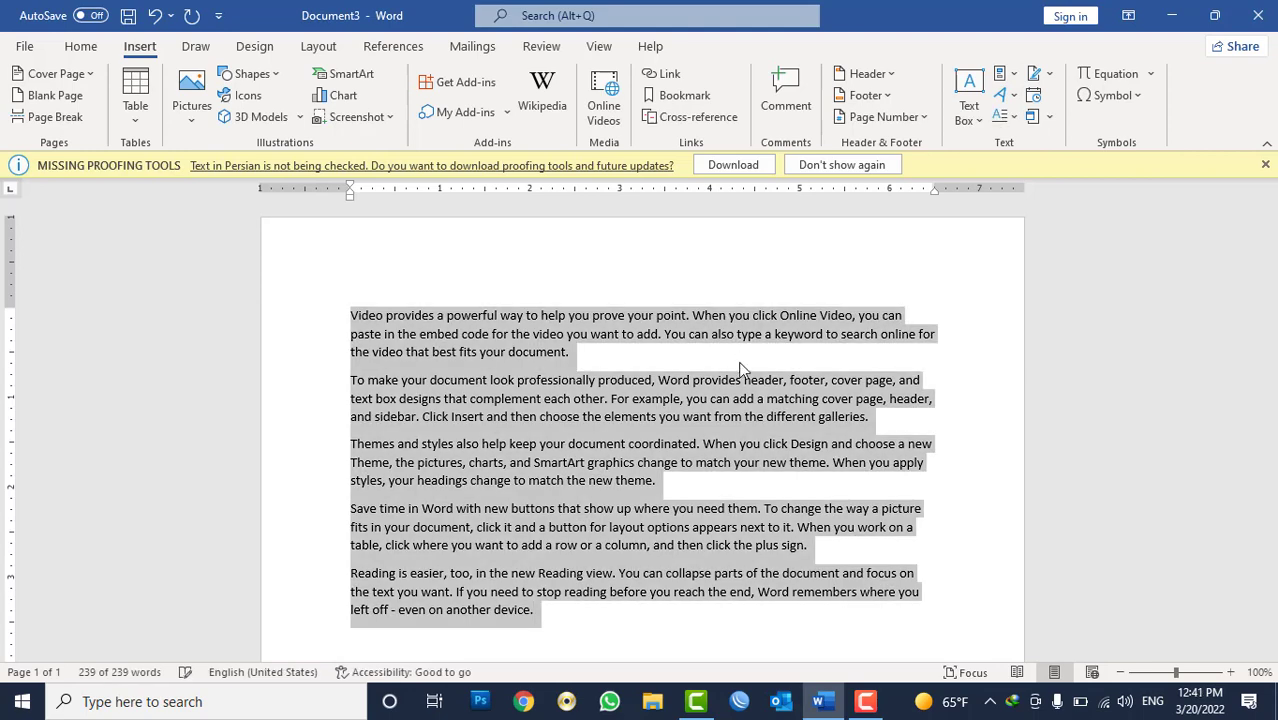
pyautogui.hotkey('ctrl', 'j')
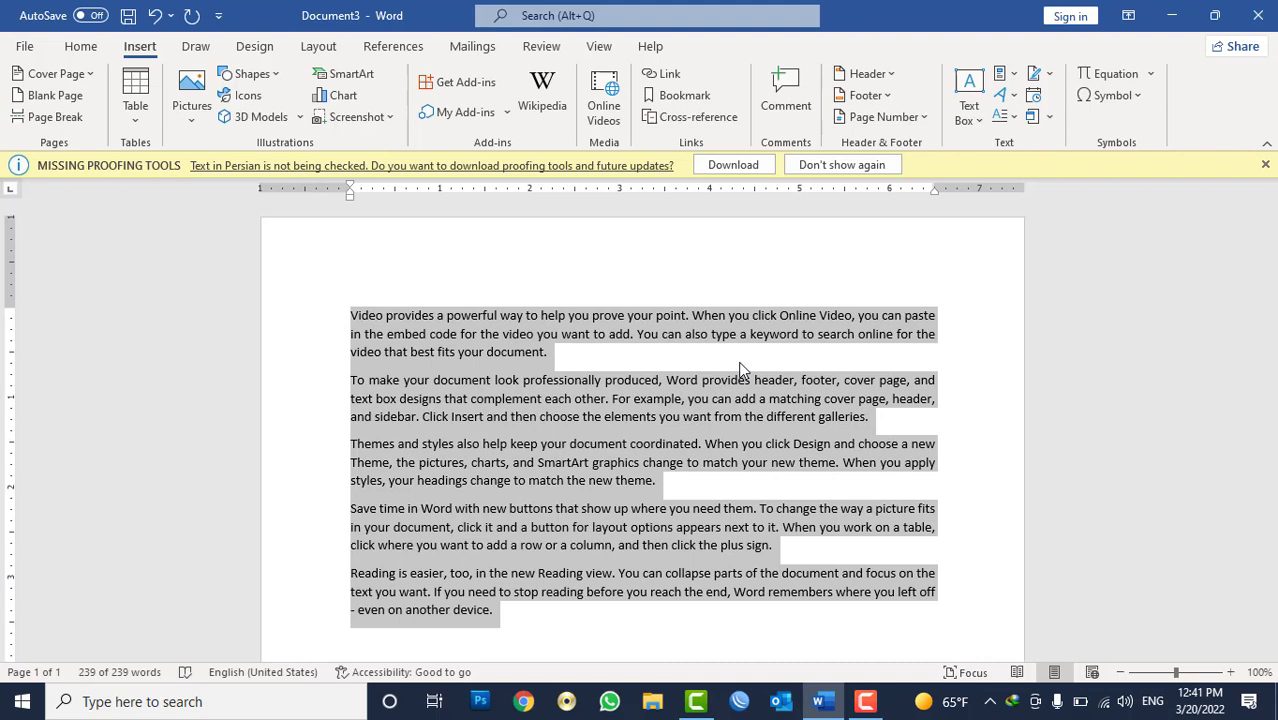
pyautogui.click(1012, 78)
pyautogui.moveTo(1020, 100)
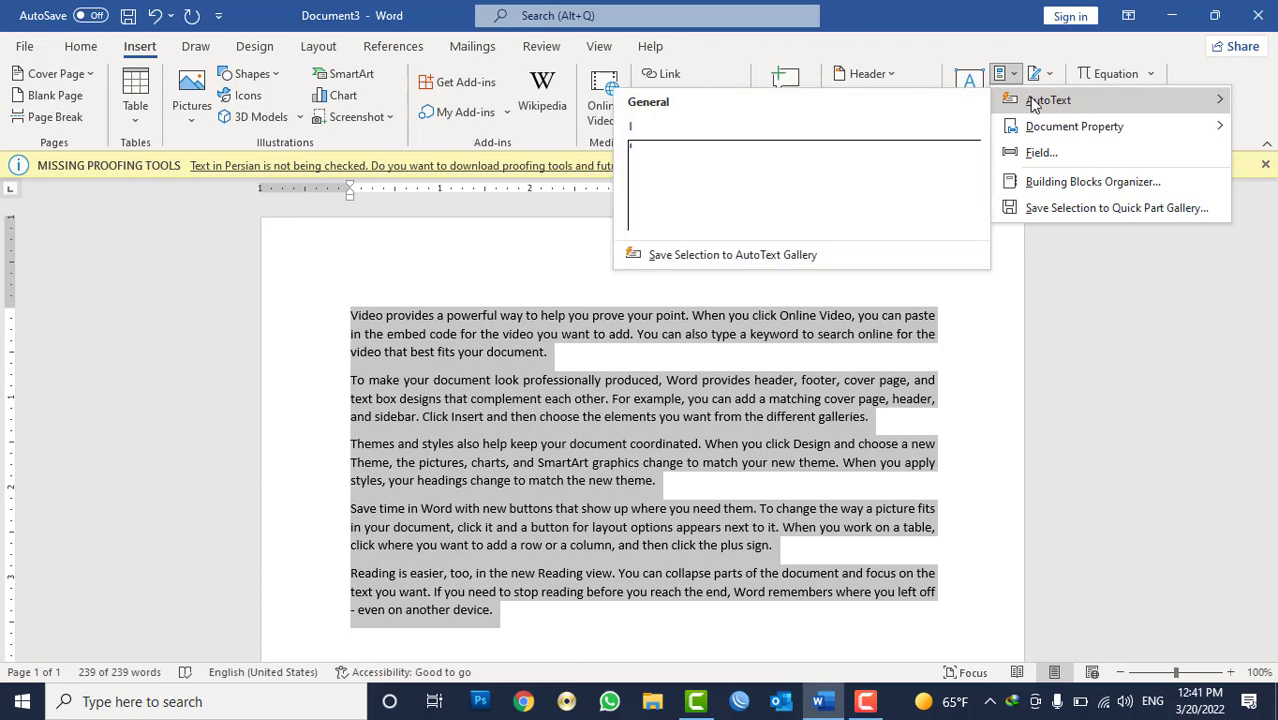
# Step: Save the selection as a building block named 'islam' in the AutoText gallery, General category
pyautogui.click(699, 258)
pyautogui.moveTo(629, 237); pyautogui.dragTo(886, 232)
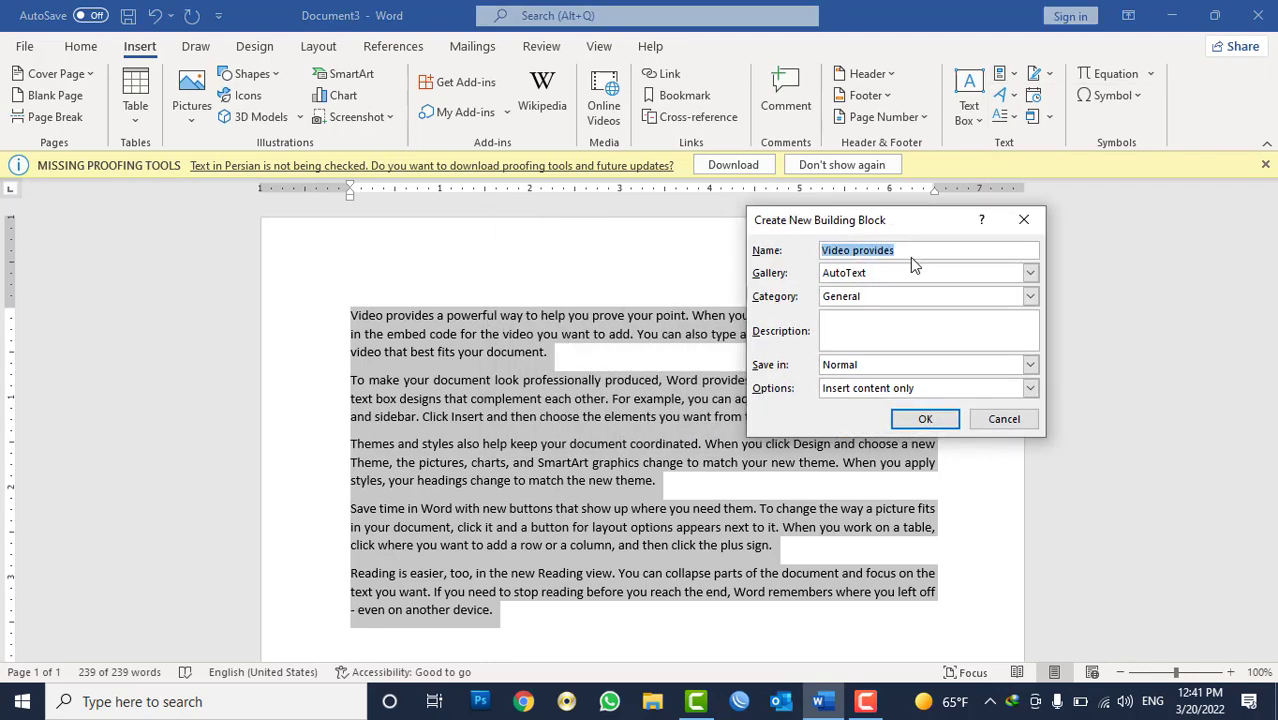
pyautogui.write('islam')
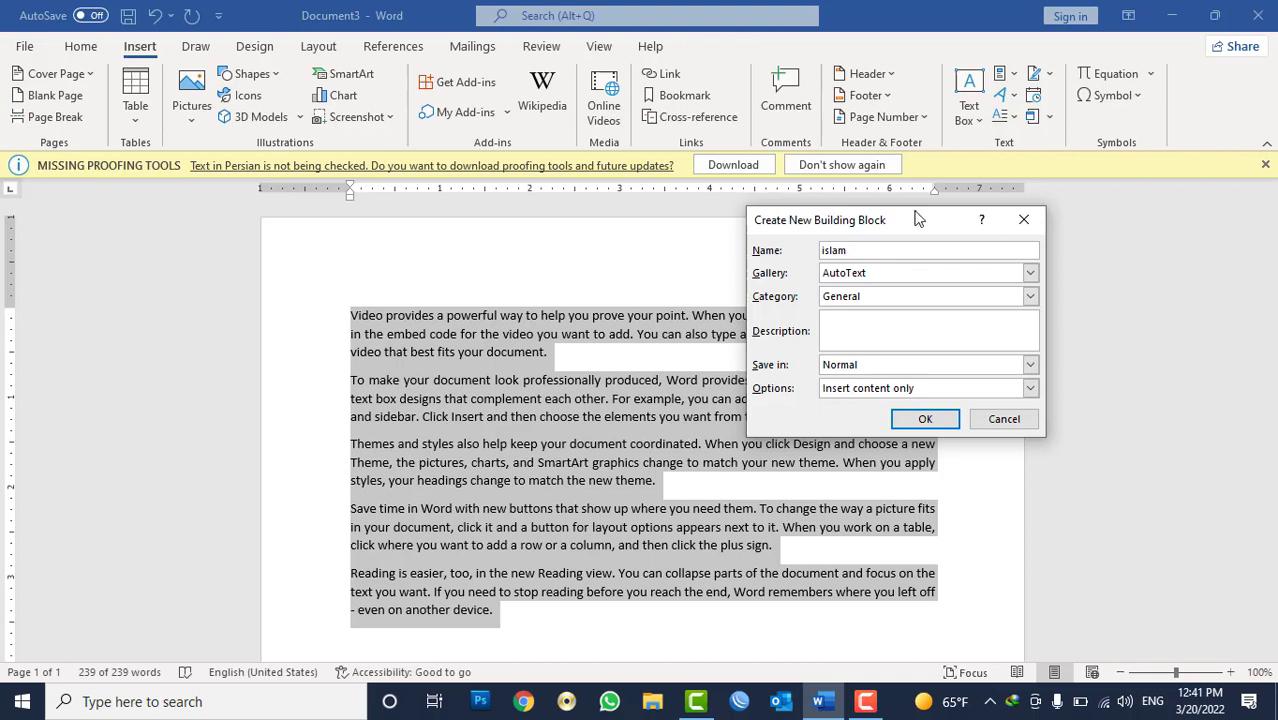
pyautogui.click(837, 280)
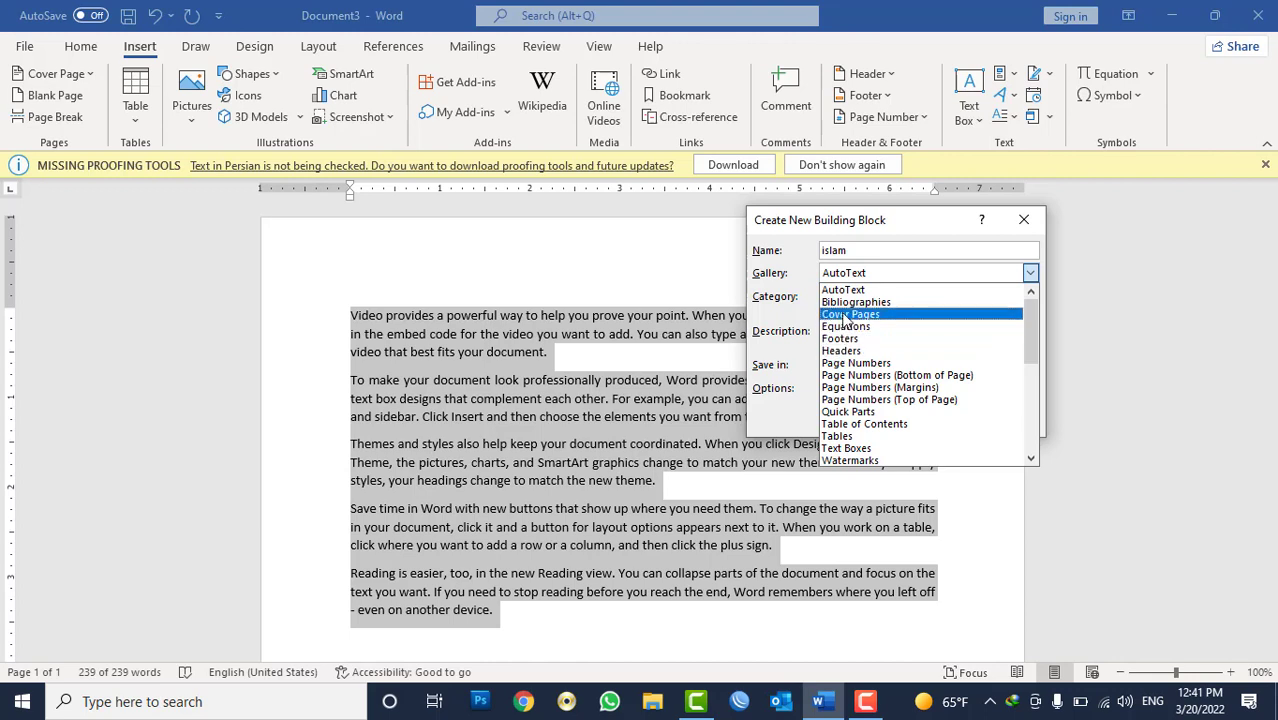
pyautogui.click(842, 290)
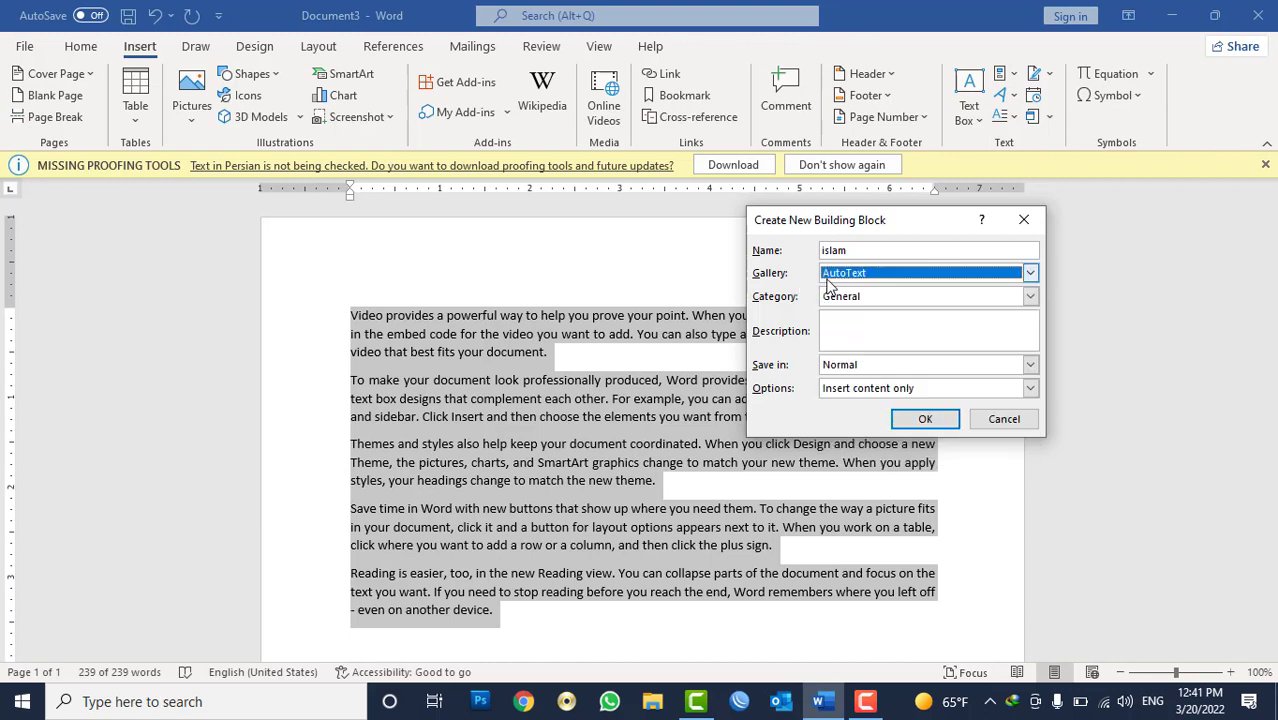
pyautogui.click(852, 298)
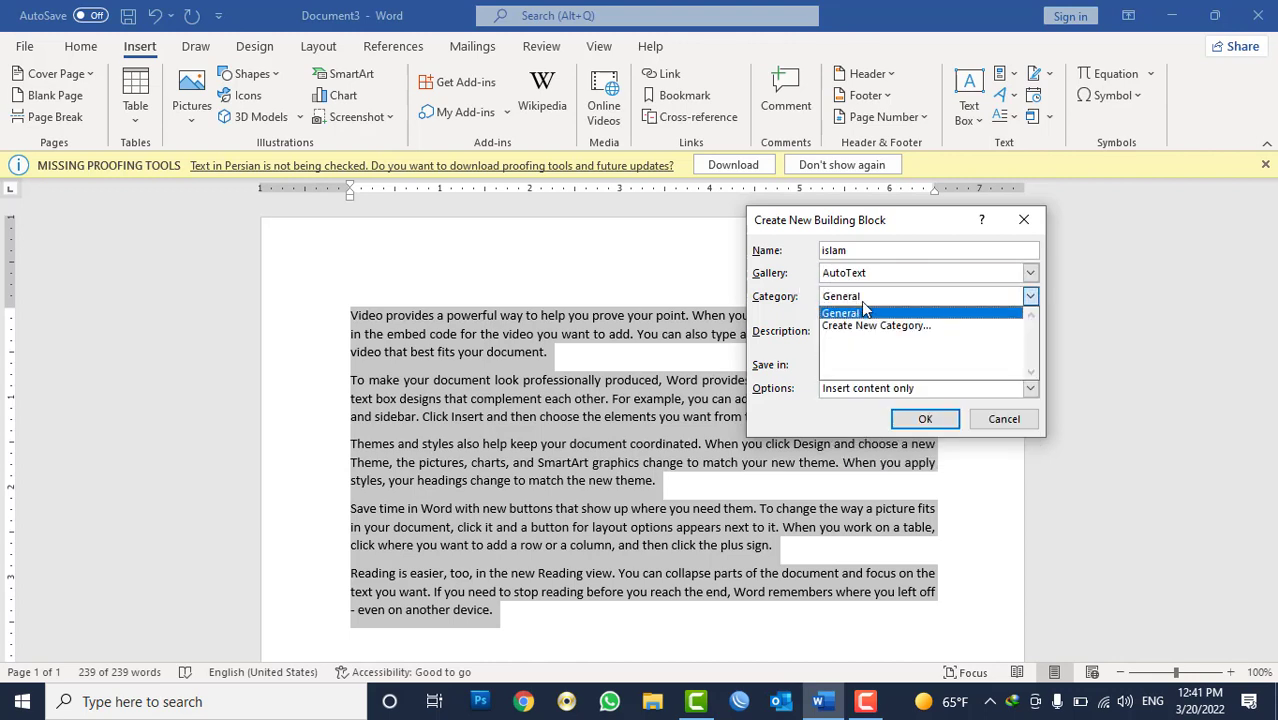
pyautogui.click(861, 298)
# Step: Keep Normal as the save location, confirm the new entry, and delete the page text
pyautogui.click(833, 330)
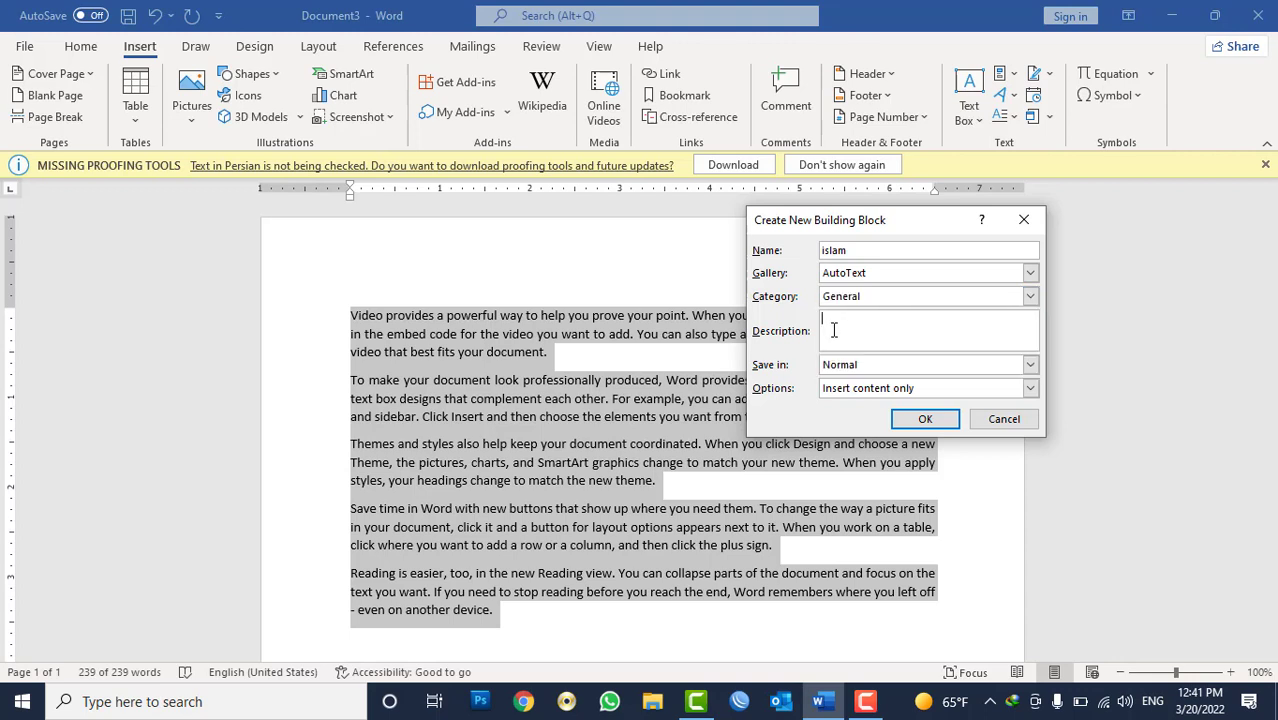
pyautogui.click(851, 365)
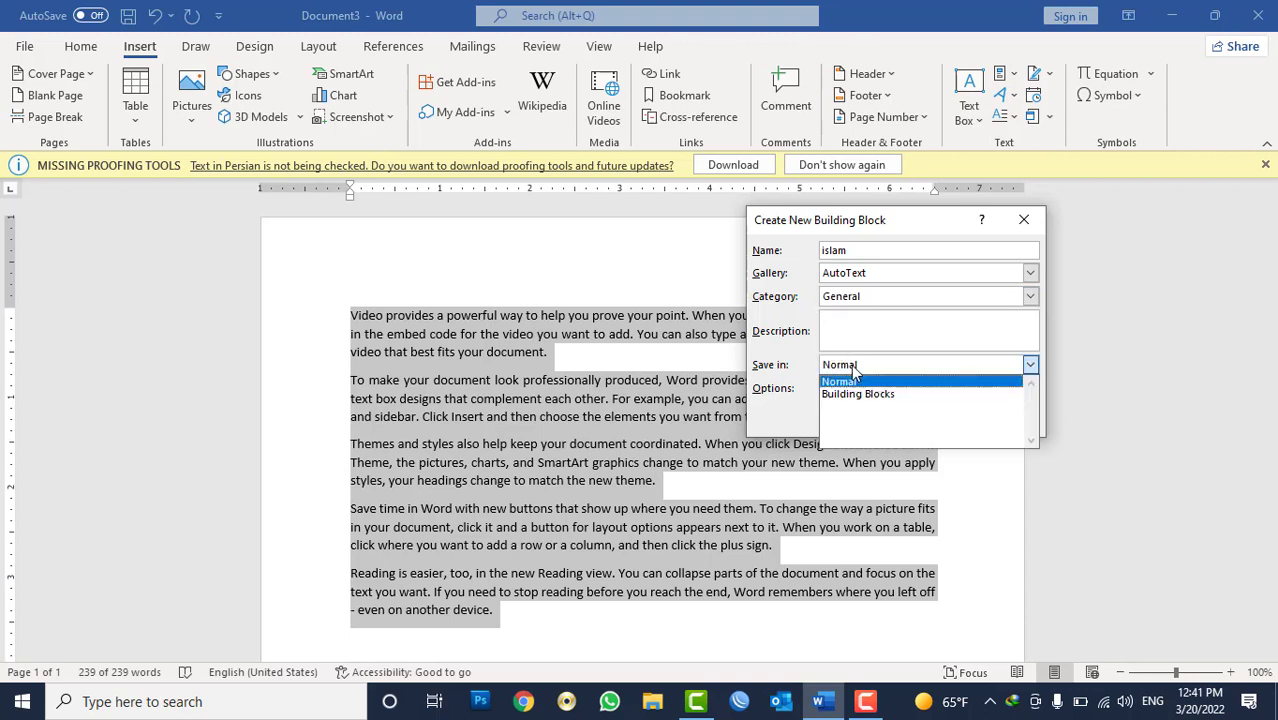
pyautogui.click(851, 365)
pyautogui.click(851, 365)
pyautogui.click(851, 365)
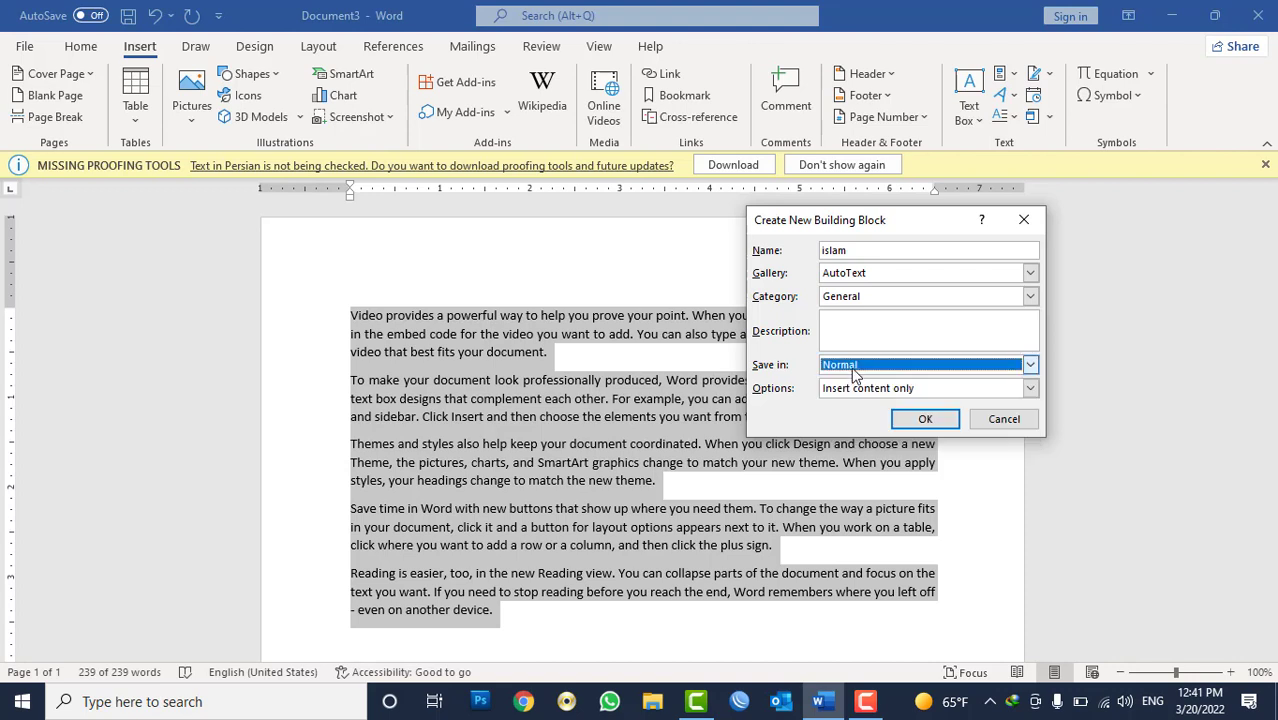
pyautogui.click(925, 420)
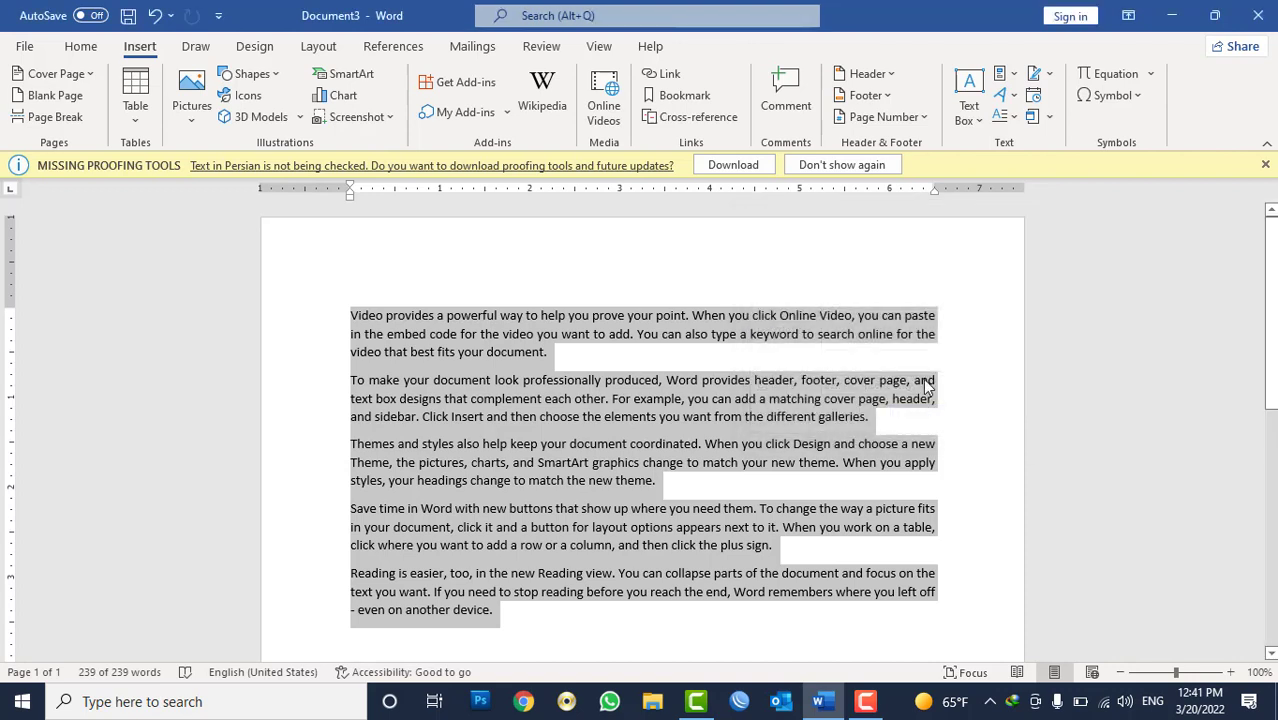
pyautogui.press('Delete')
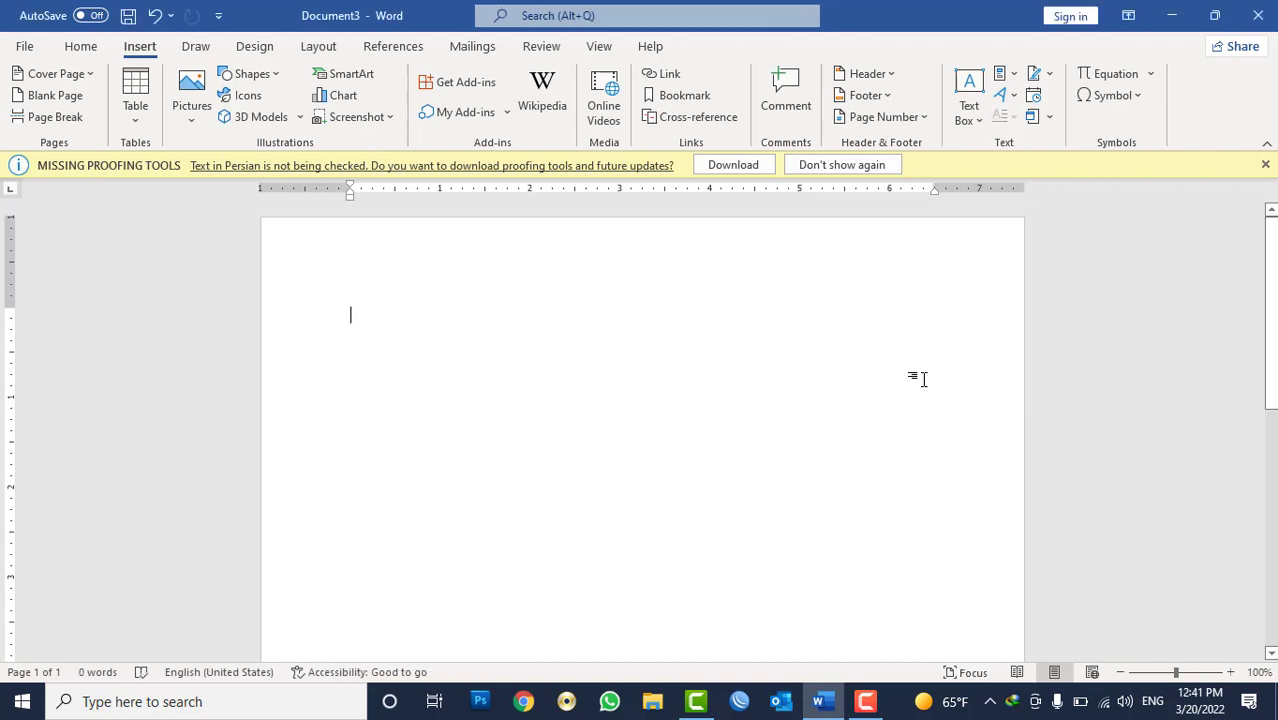
# Step: Generate =rand() sample paragraphs, then select and delete them all
pyautogui.write('=rand(')
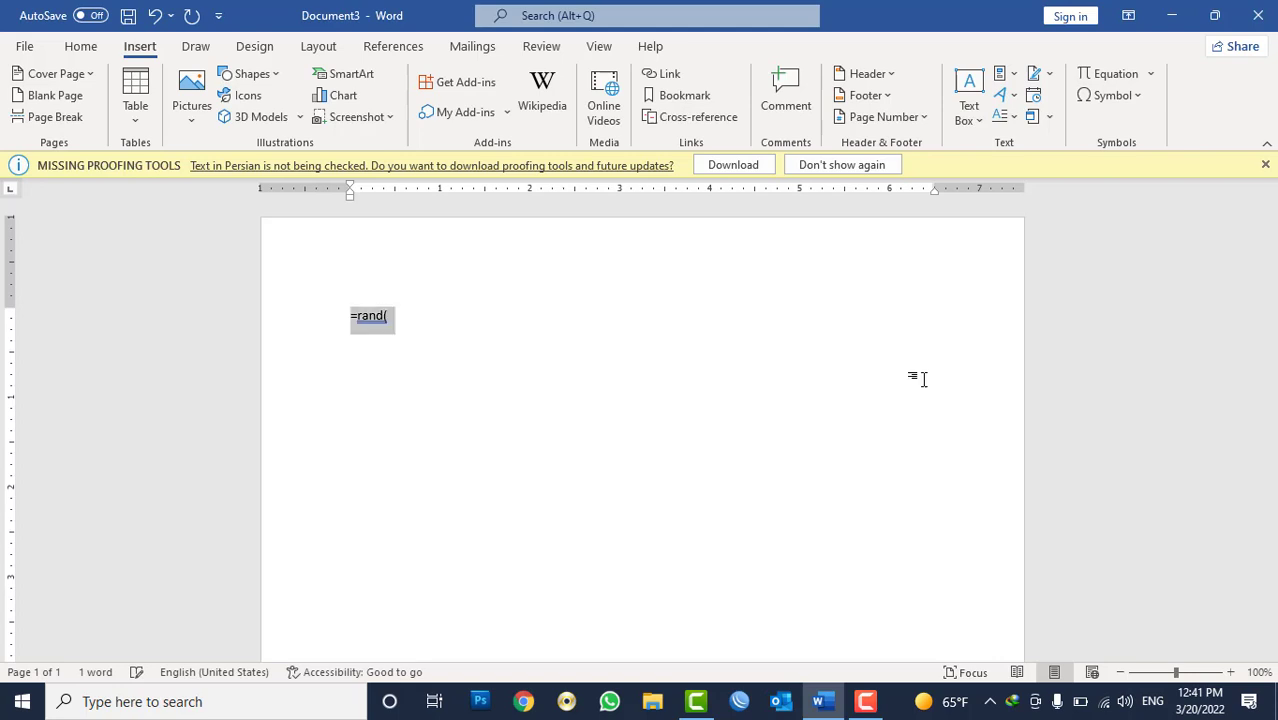
pyautogui.press('Delete')
pyautogui.write('=rand()')
pyautogui.press('Return')
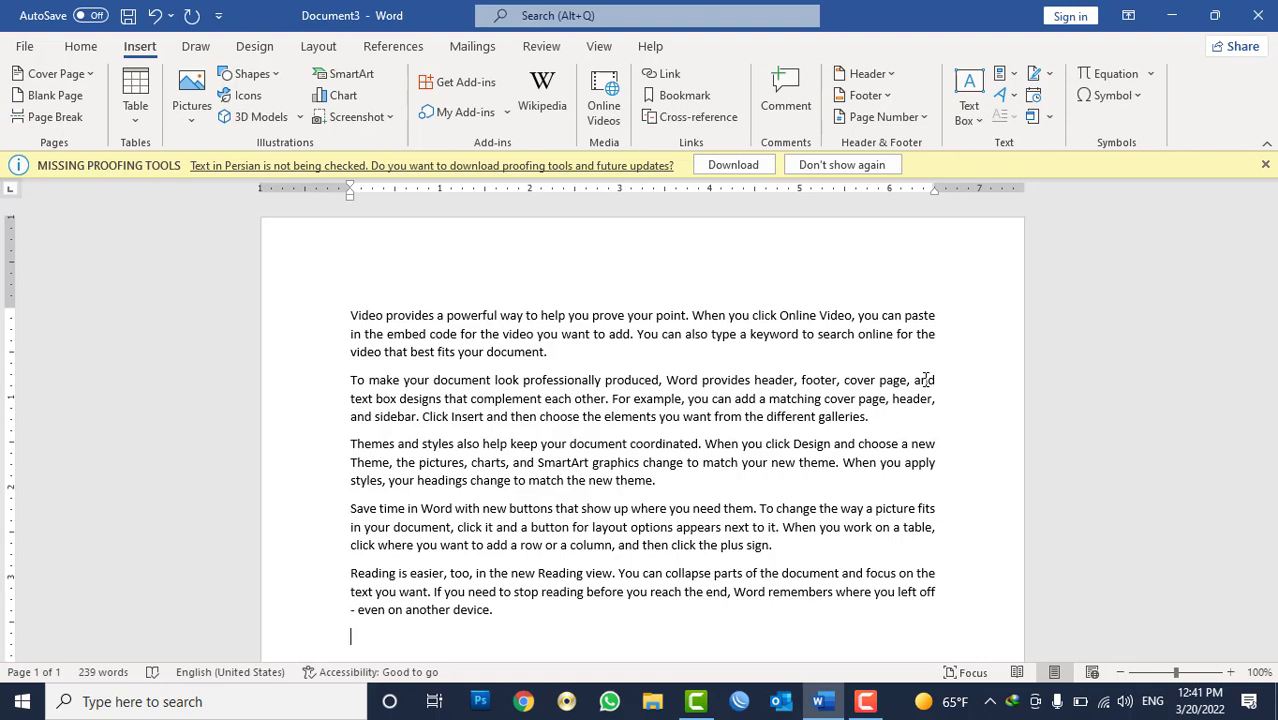
pyautogui.hotkey('ctrl', 'a')
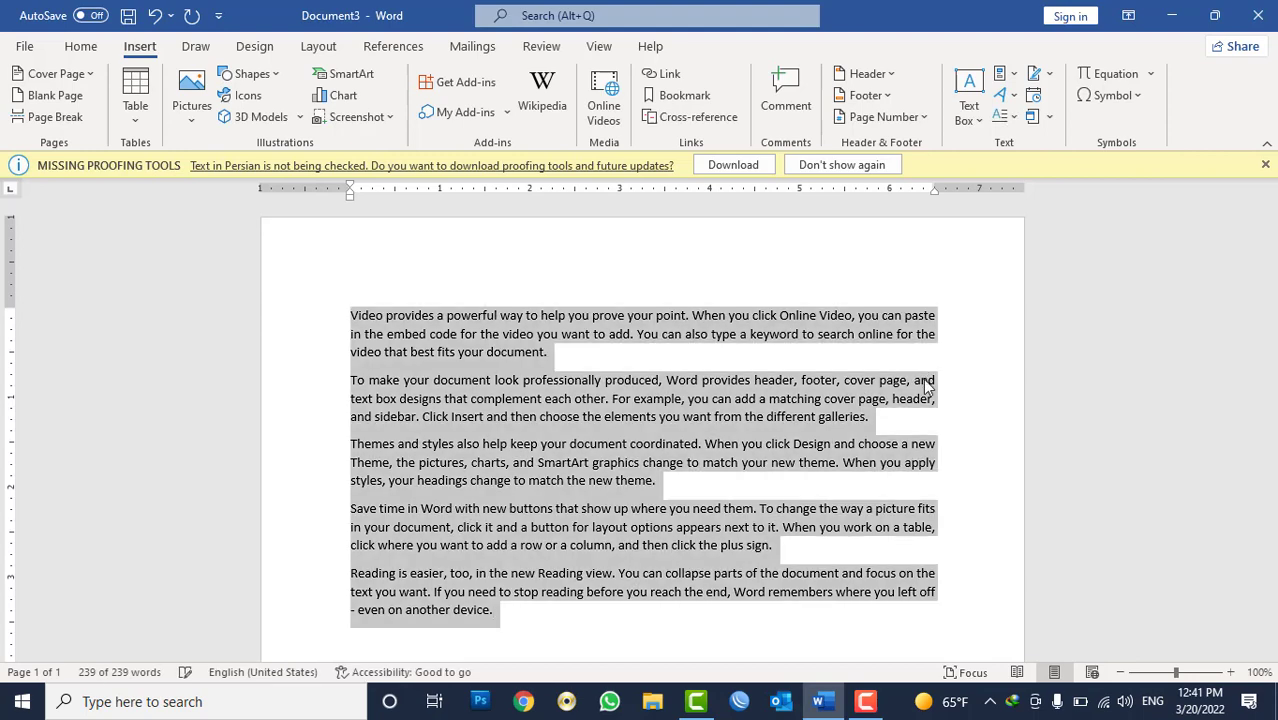
pyautogui.press('Delete')
# Step: Regenerate five sample paragraphs and make all of the text bold and red
pyautogui.write('=rand()')
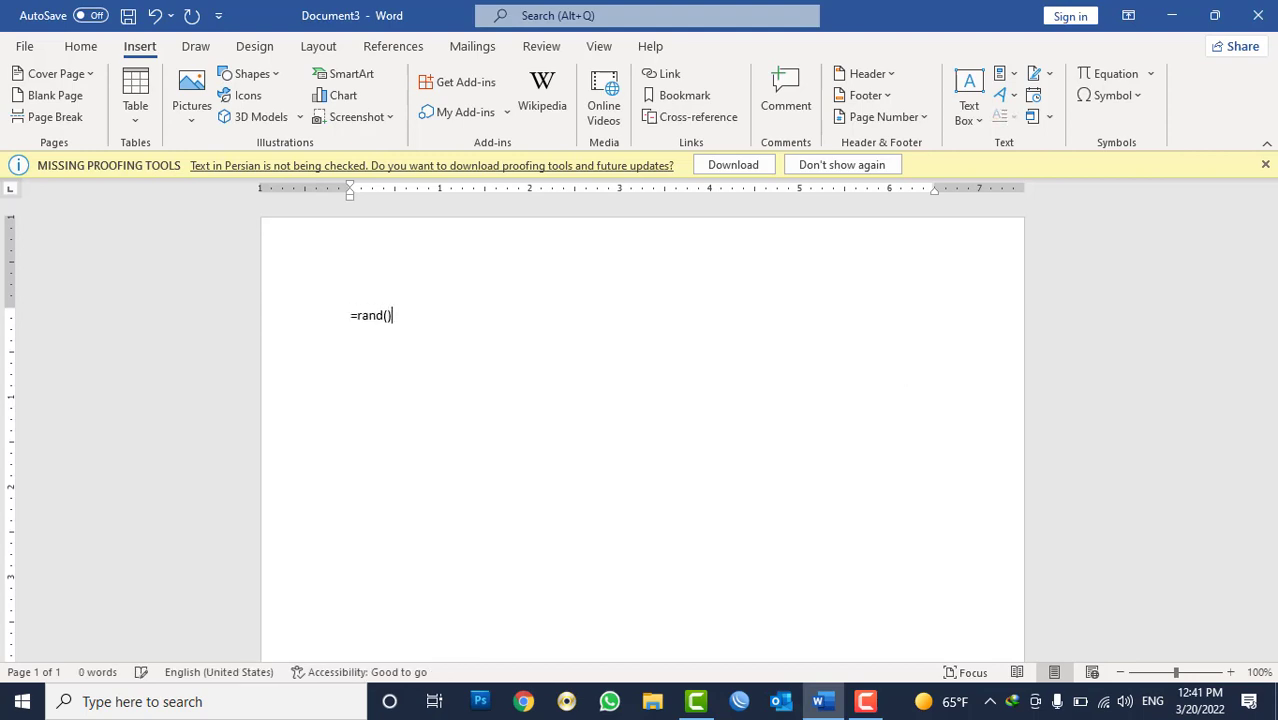
pyautogui.press('Return')
pyautogui.hotkey('ctrl', 'a')
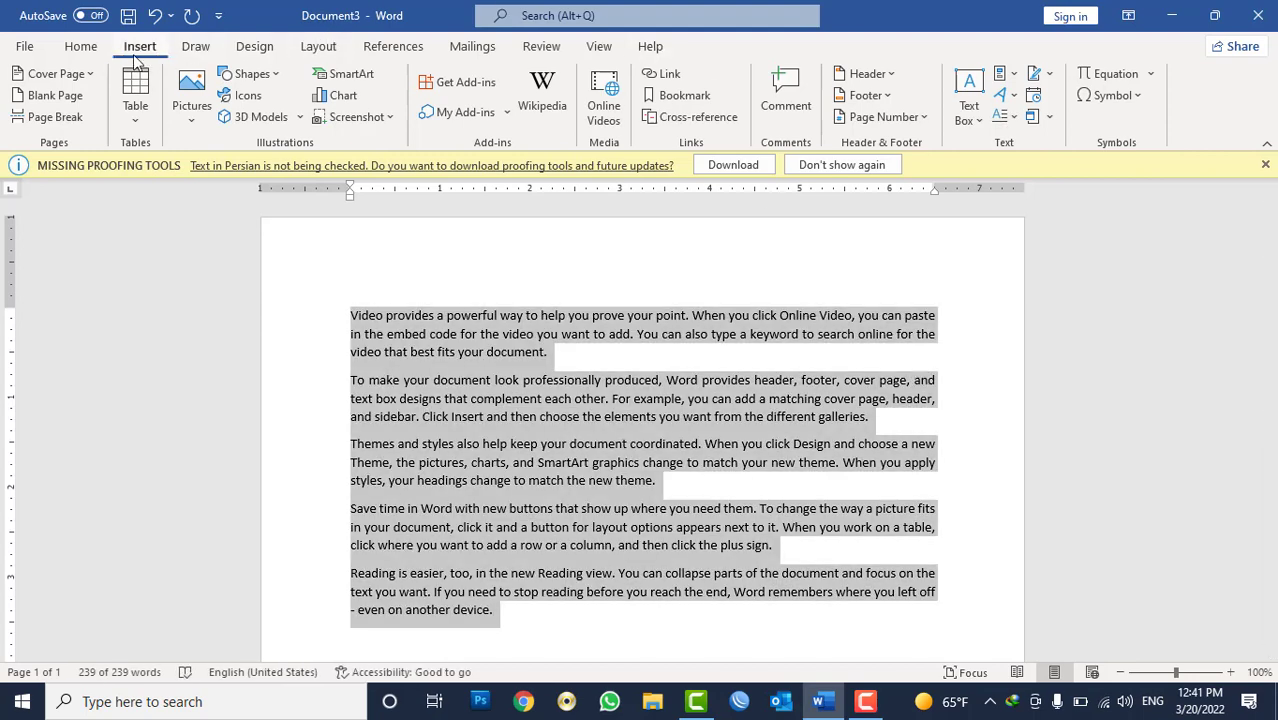
pyautogui.click(80, 46)
pyautogui.click(171, 111)
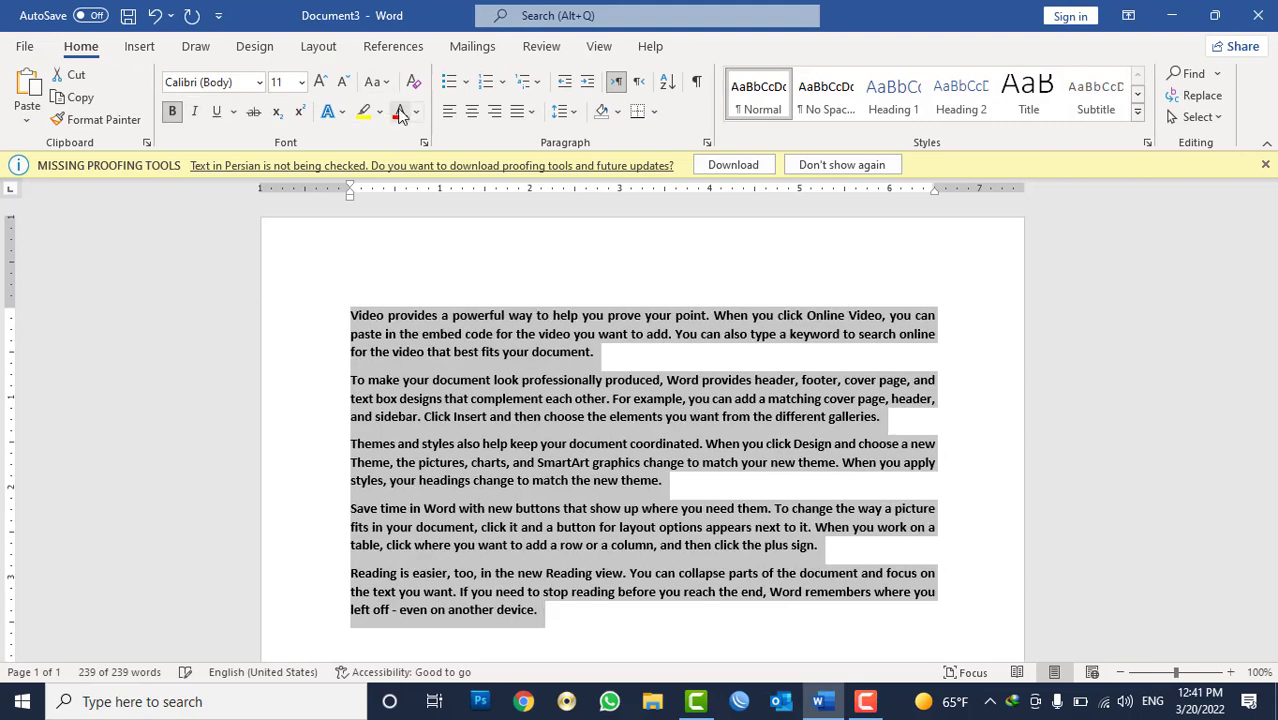
pyautogui.click(399, 111)
# Step: Add an AutoCorrect entry 'khan' that expands into the bold red sample text as formatted text
pyautogui.click(25, 50)
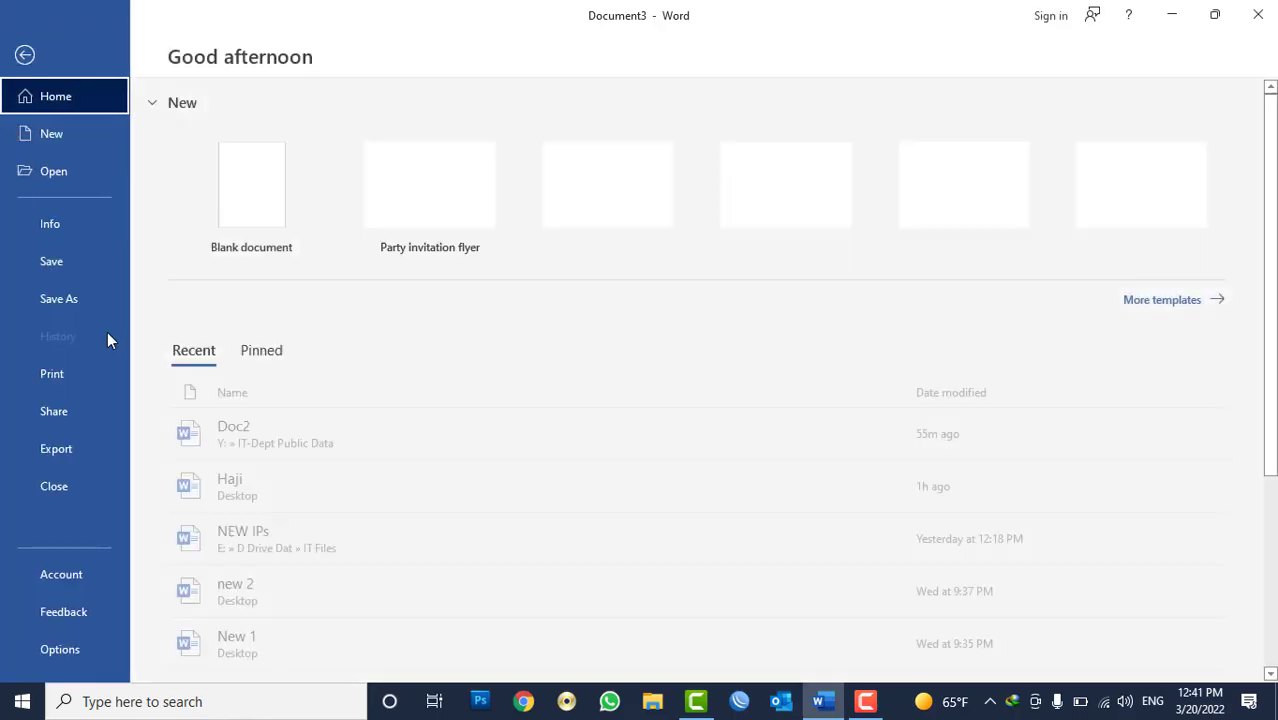
pyautogui.click(60, 649)
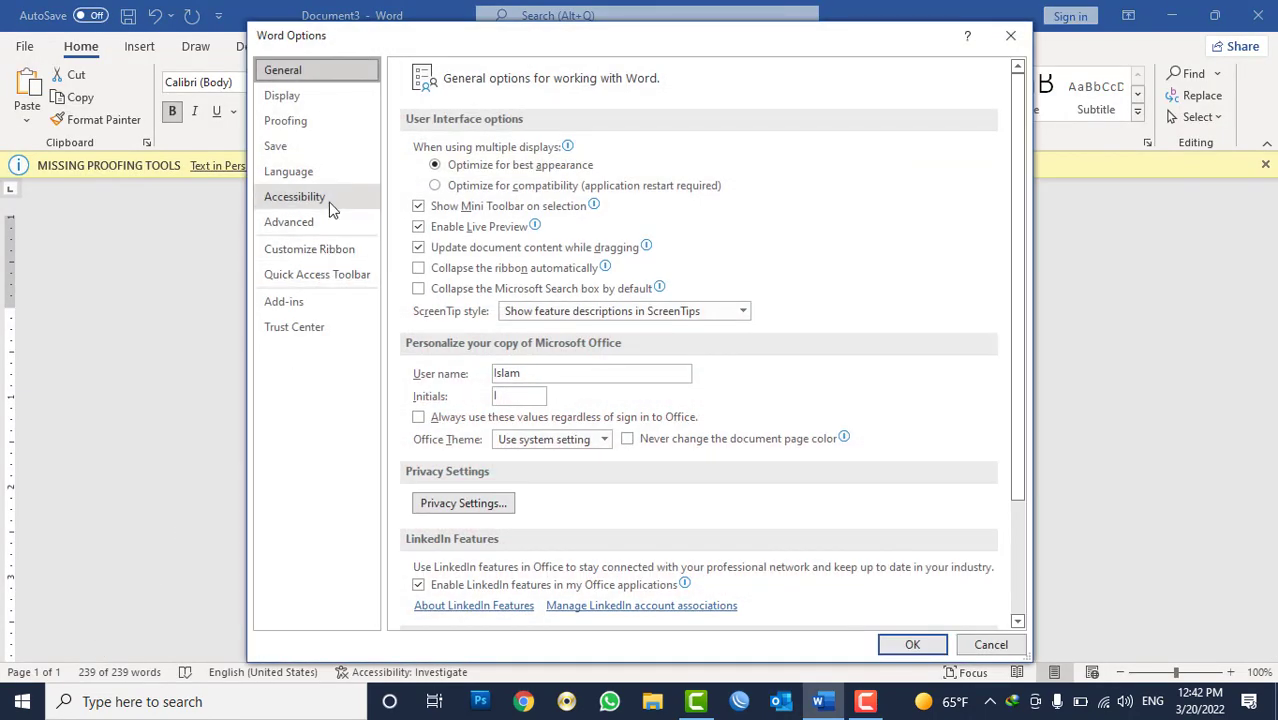
pyautogui.click(311, 121)
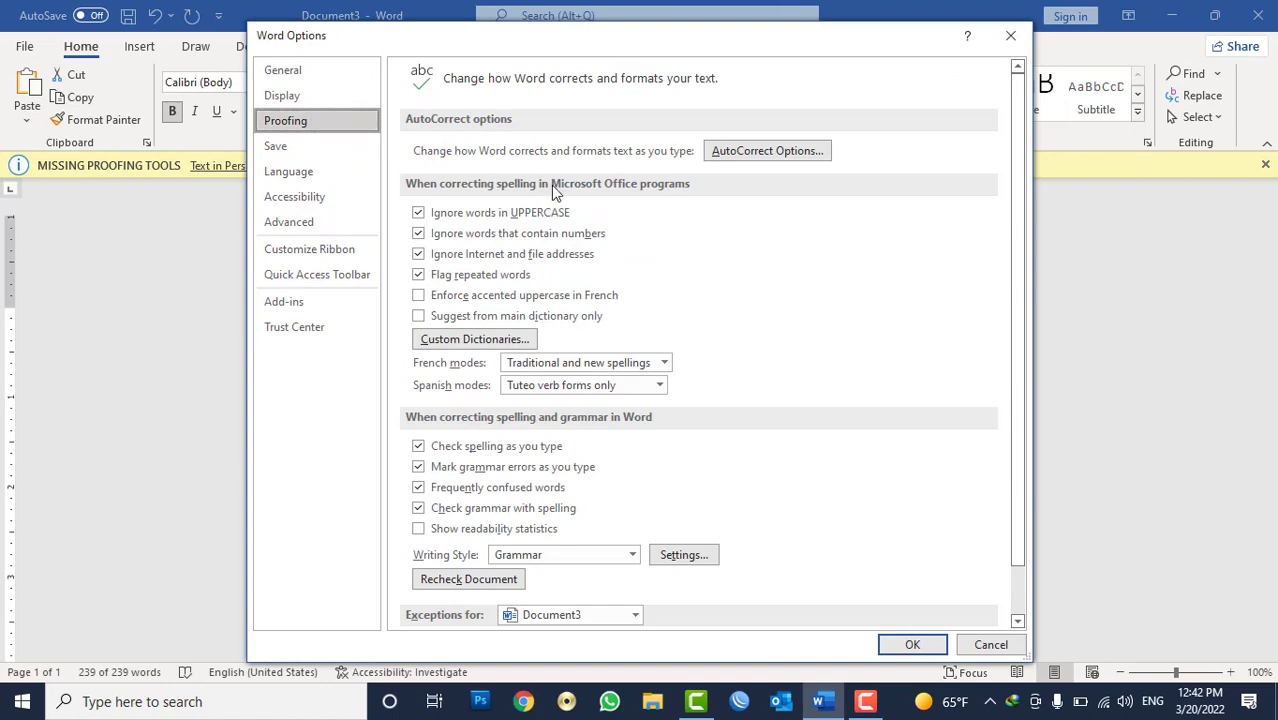
pyautogui.click(758, 153)
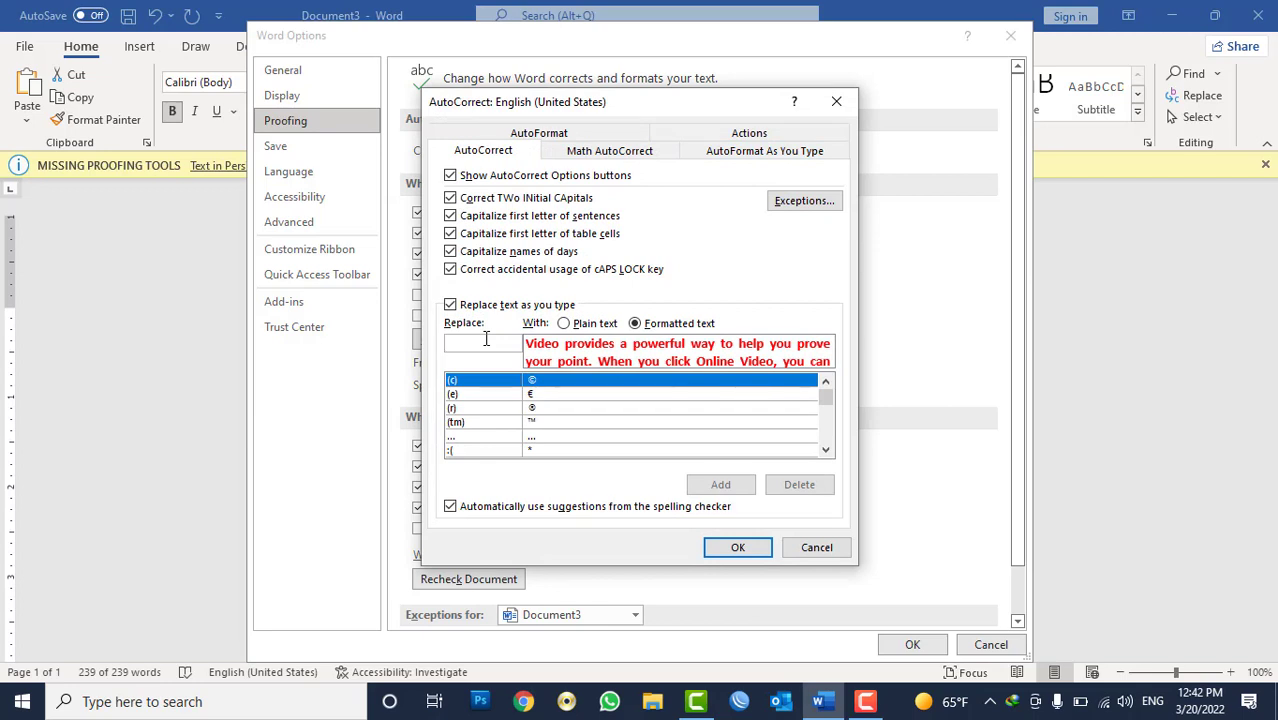
pyautogui.write('khan')
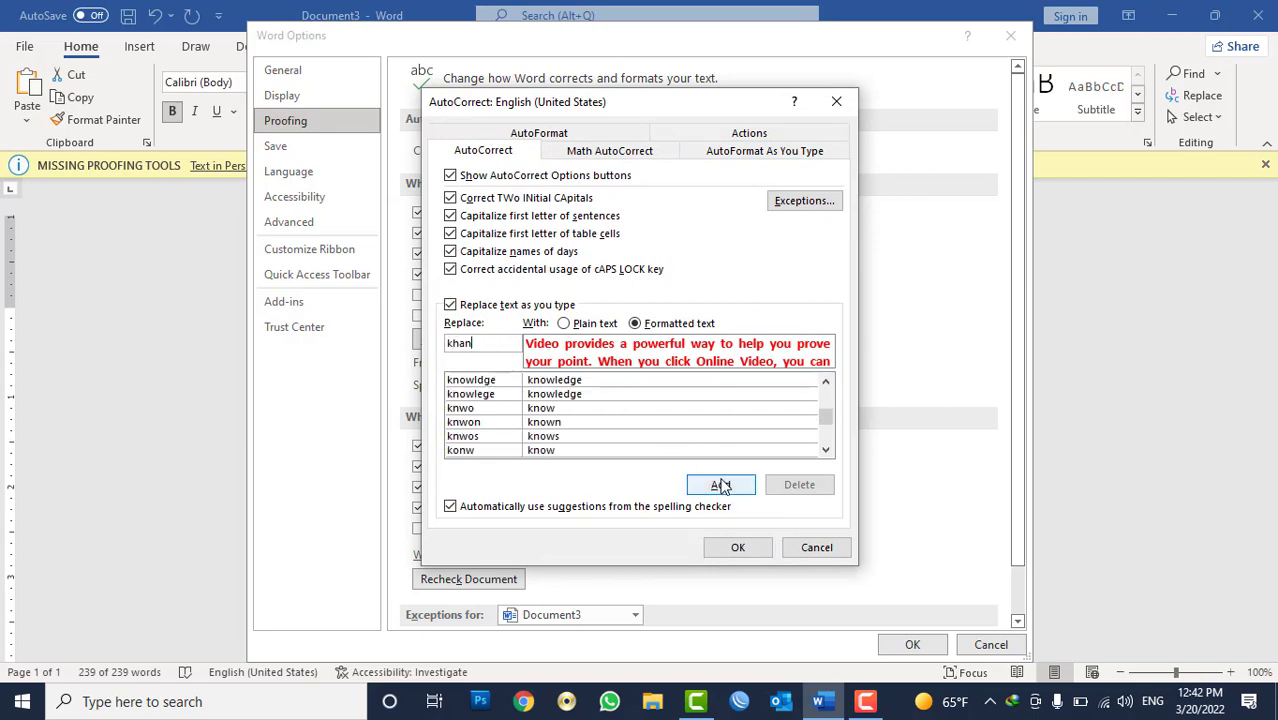
pyautogui.click(720, 484)
pyautogui.click(737, 547)
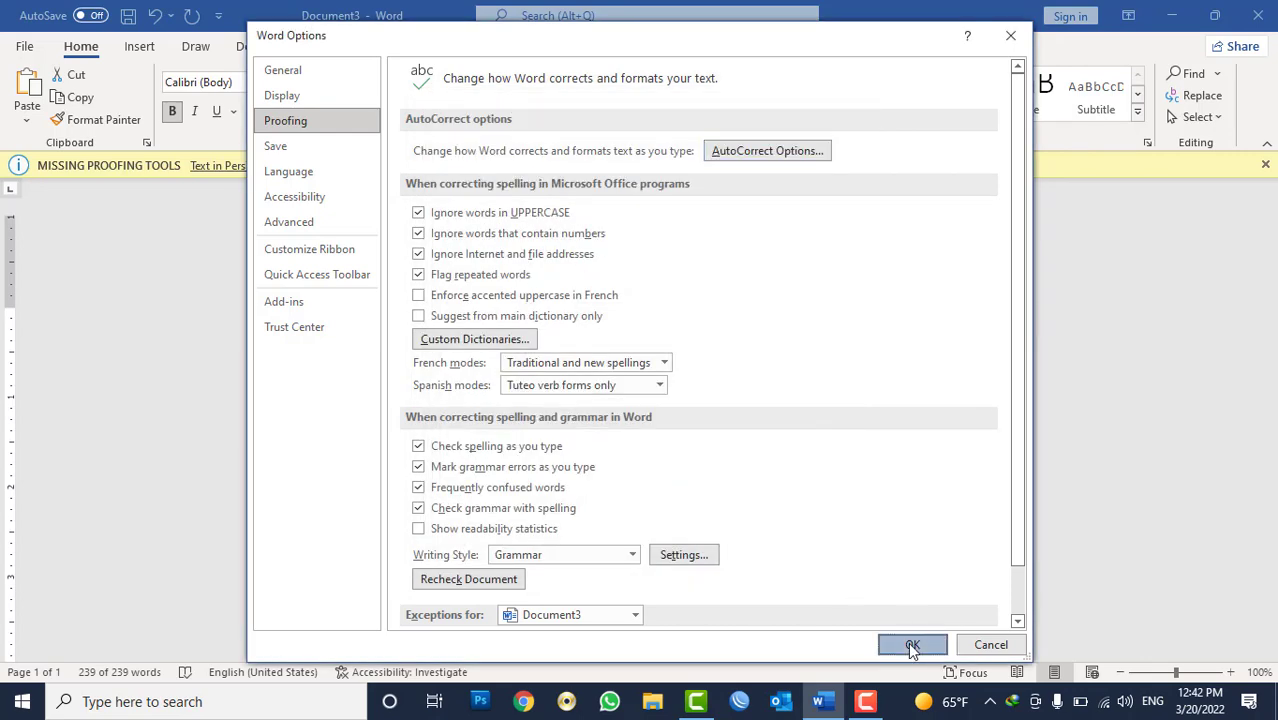
pyautogui.click(912, 644)
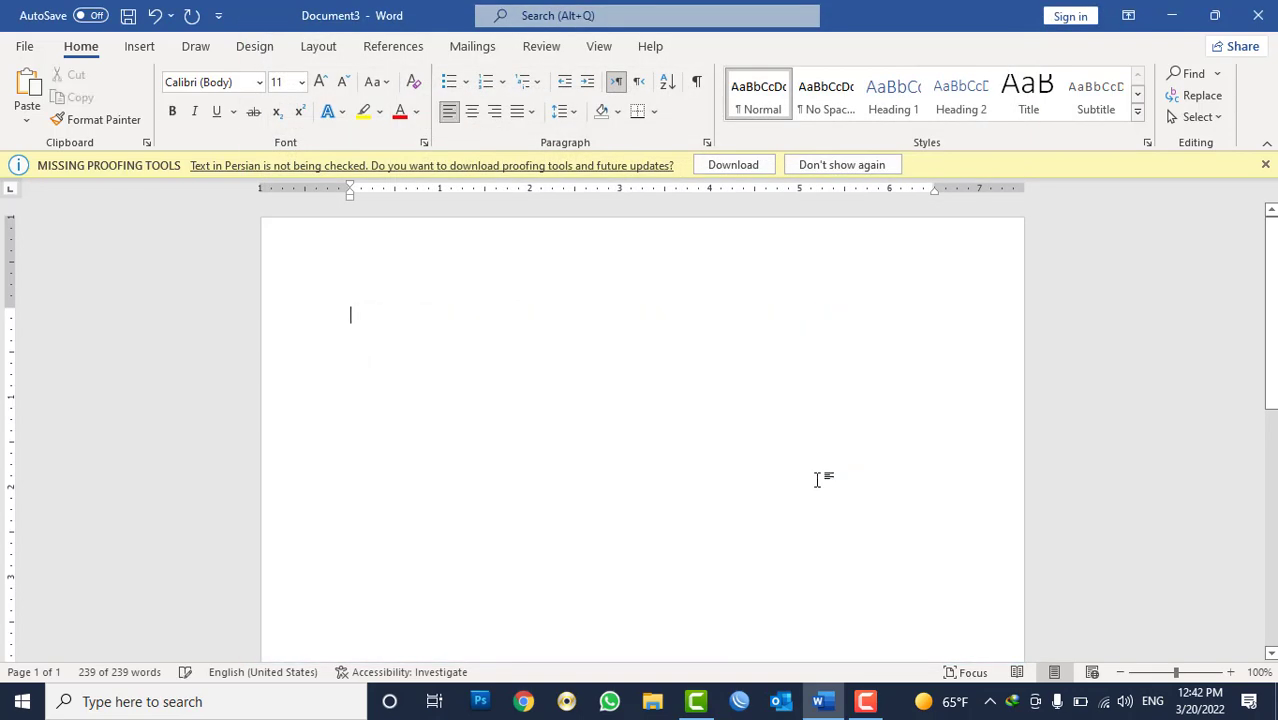
# Step: Replace the stray letters with =rand() to regenerate the bold red sample paragraphs
pyautogui.write('sadfsad')
pyautogui.press('BackSpace')
pyautogui.press('BackSpace')
pyautogui.press('BackSpace')
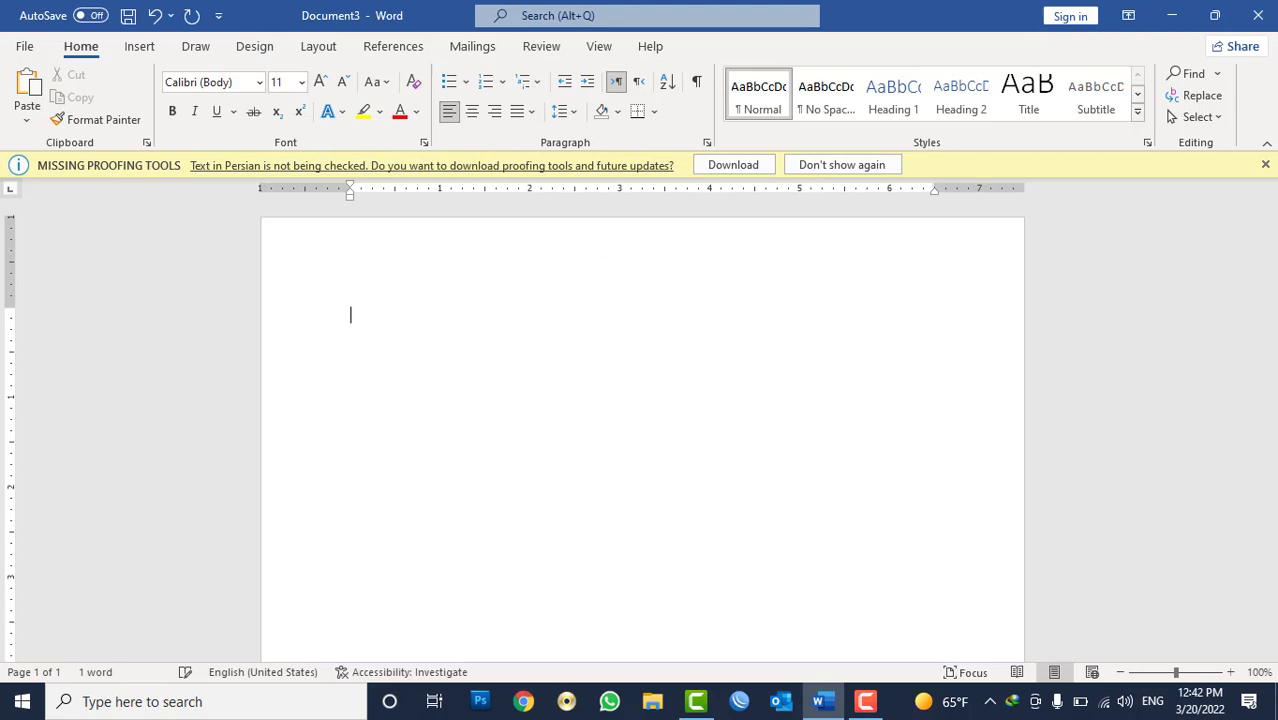
pyautogui.write('=rand()')
pyautogui.press('Return')
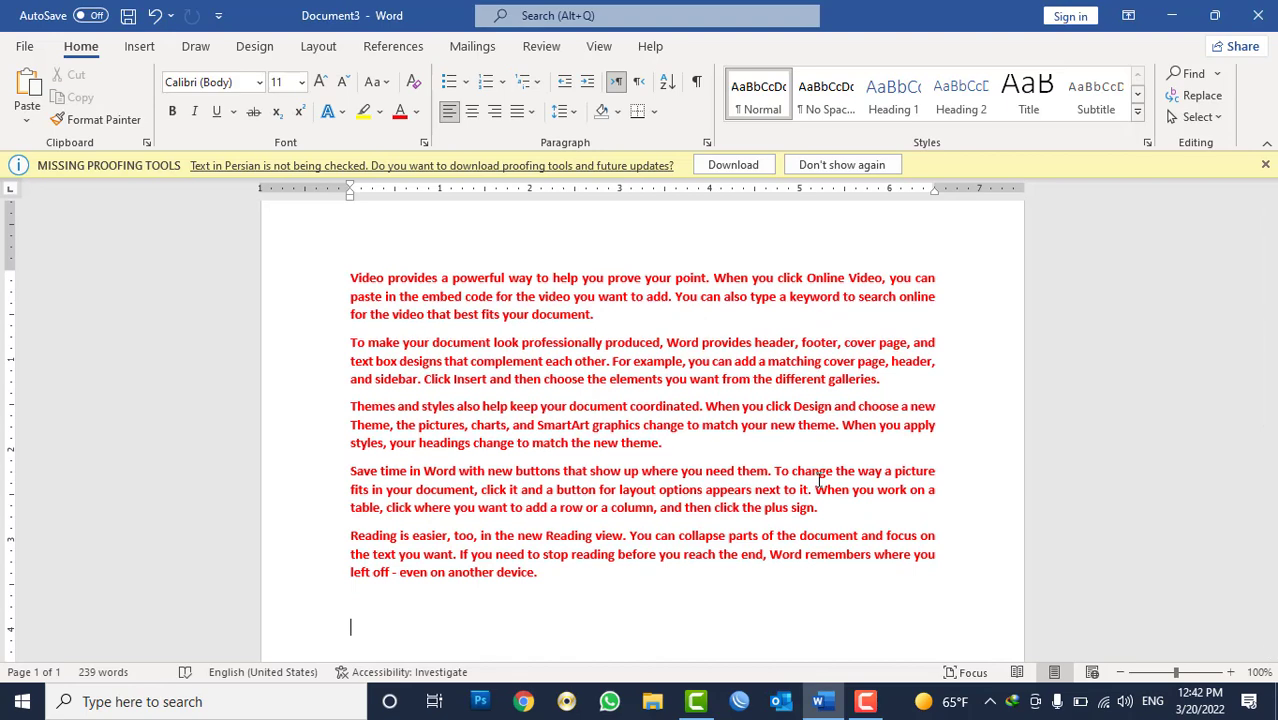
# Step: View Symbol > More Symbols and its AutoCorrect window, close both unchanged, then clear the page
pyautogui.click(139, 46)
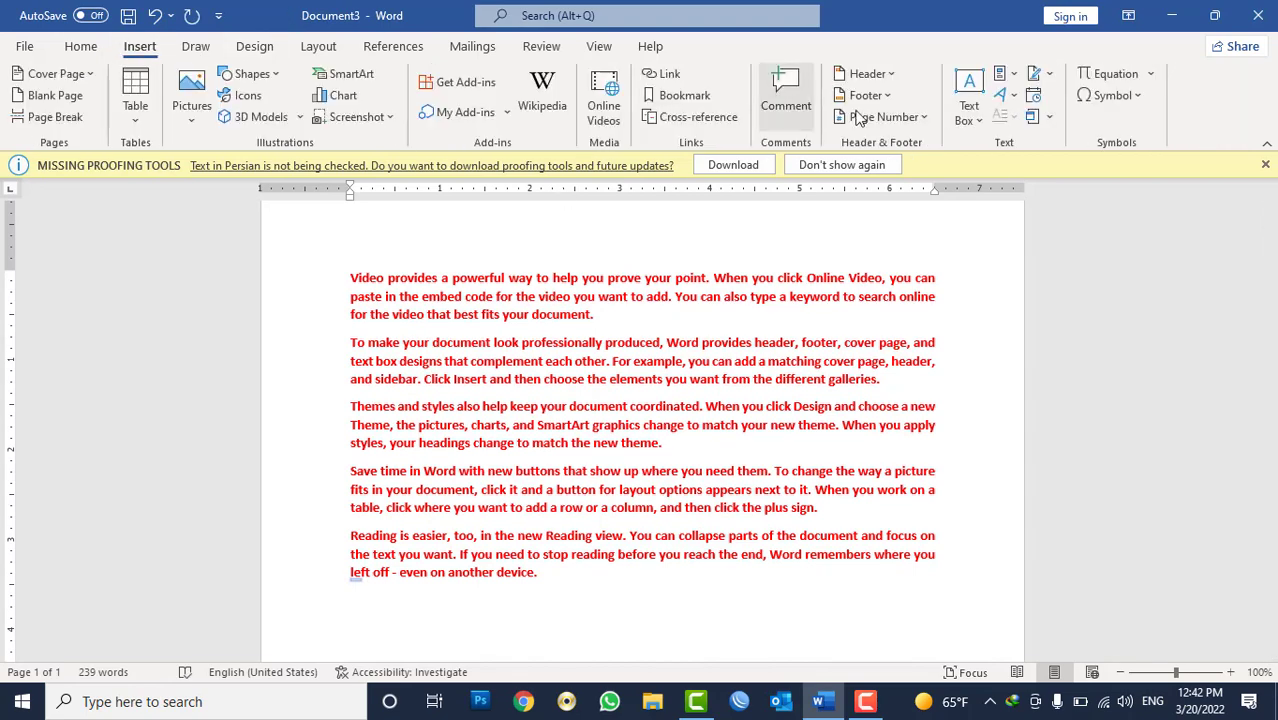
pyautogui.click(1134, 94)
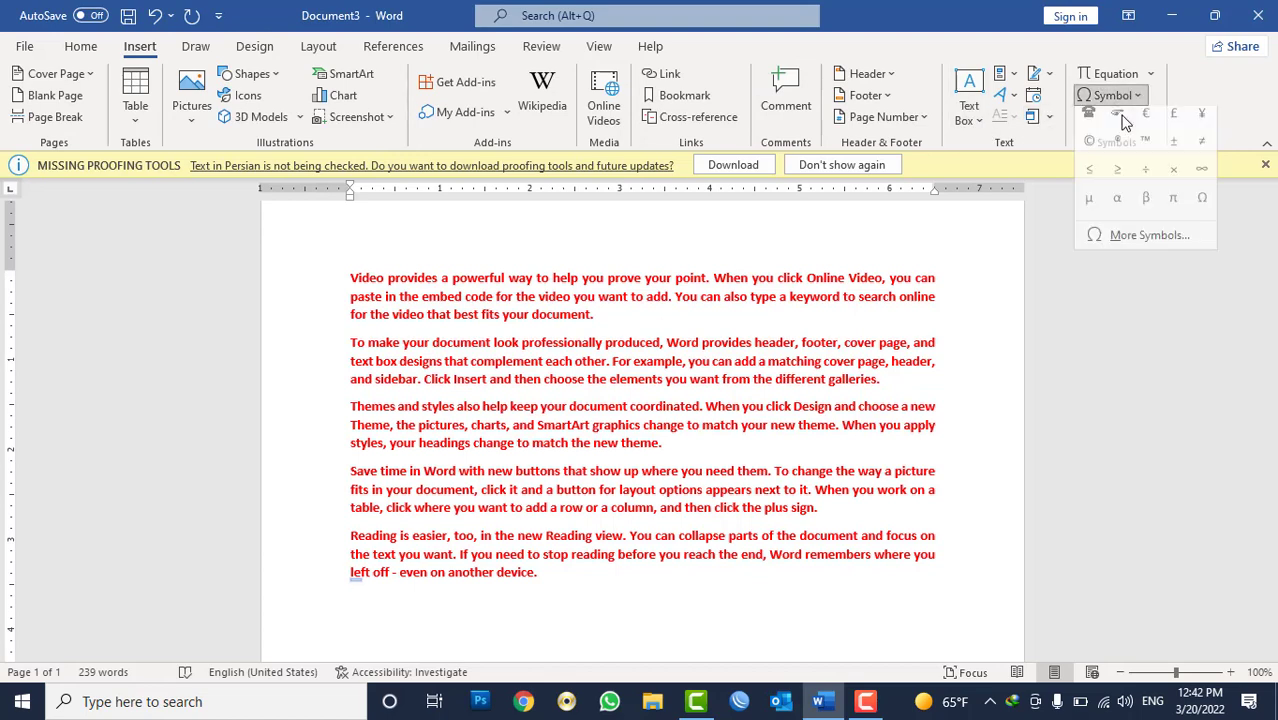
pyautogui.click(1139, 240)
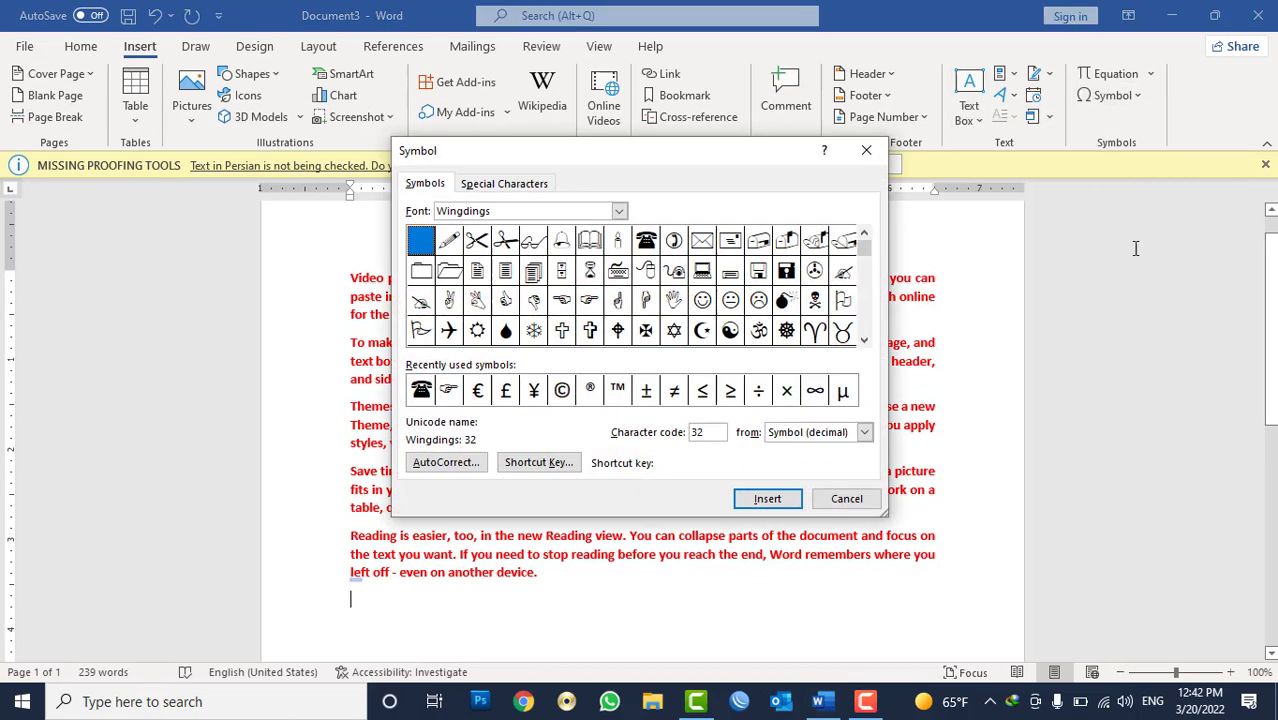
pyautogui.click(450, 470)
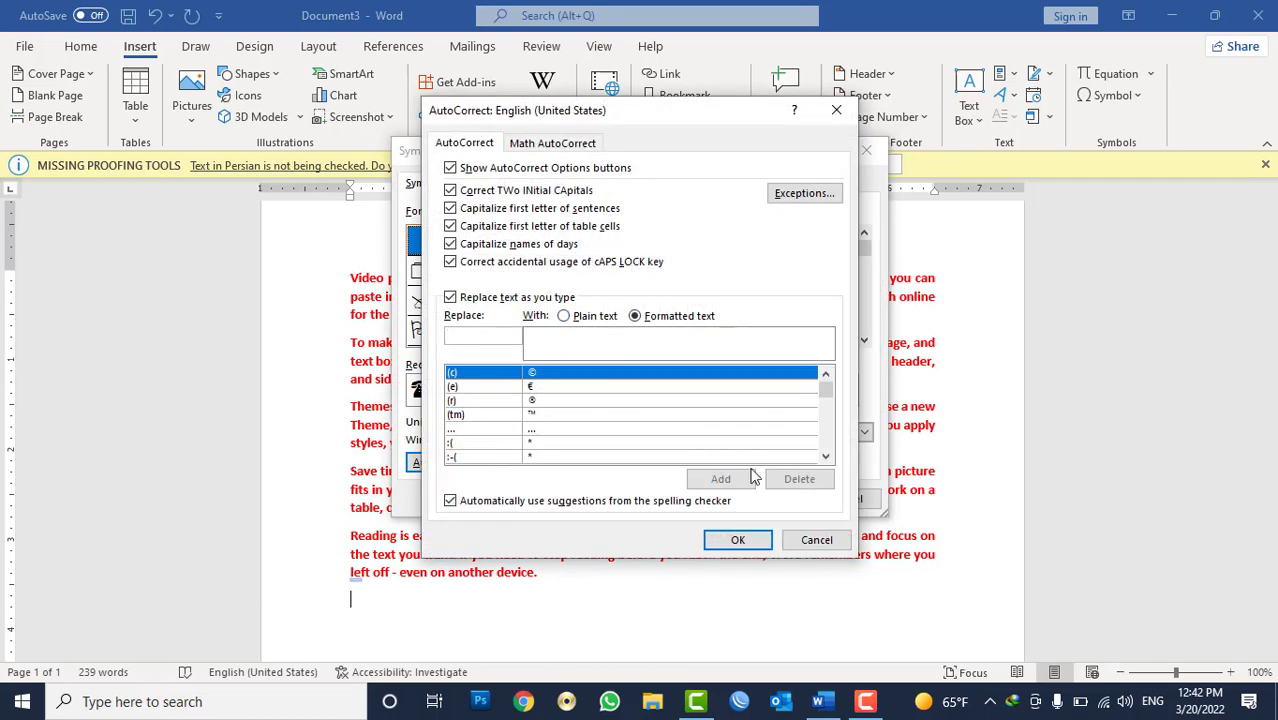
pyautogui.click(815, 541)
pyautogui.click(849, 499)
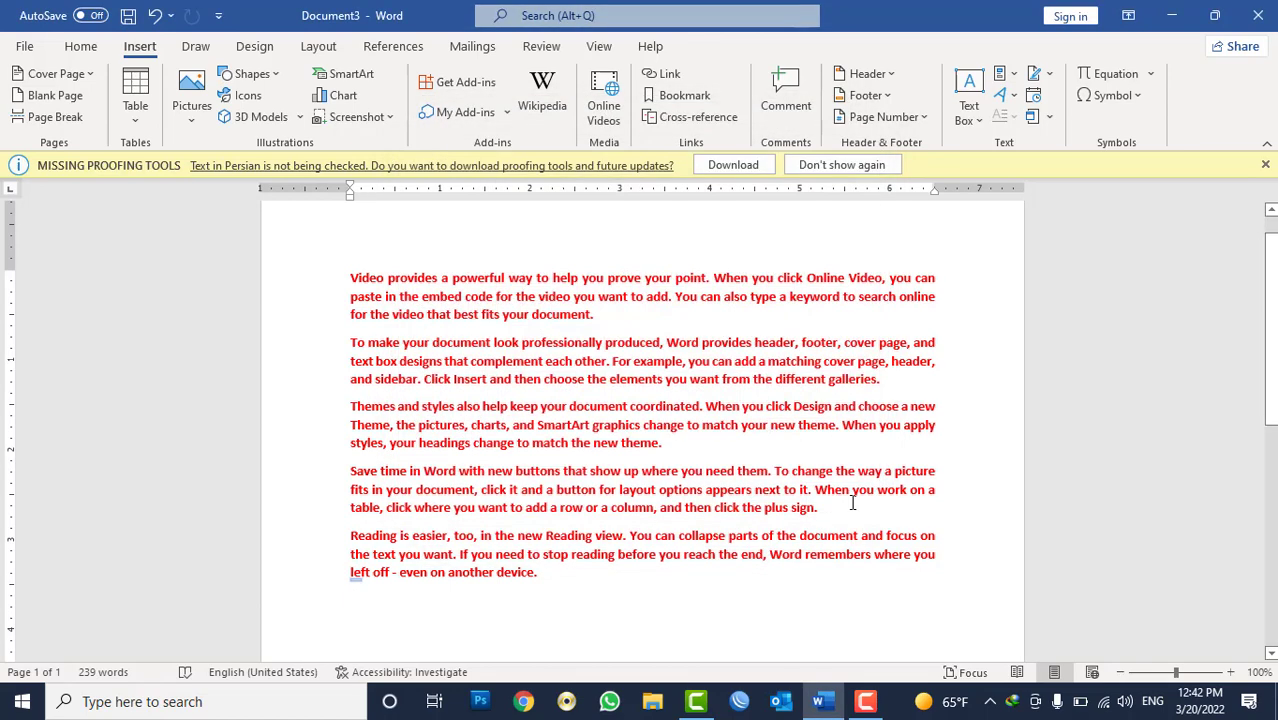
pyautogui.hotkey('ctrl', 'a')
pyautogui.press('Delete')
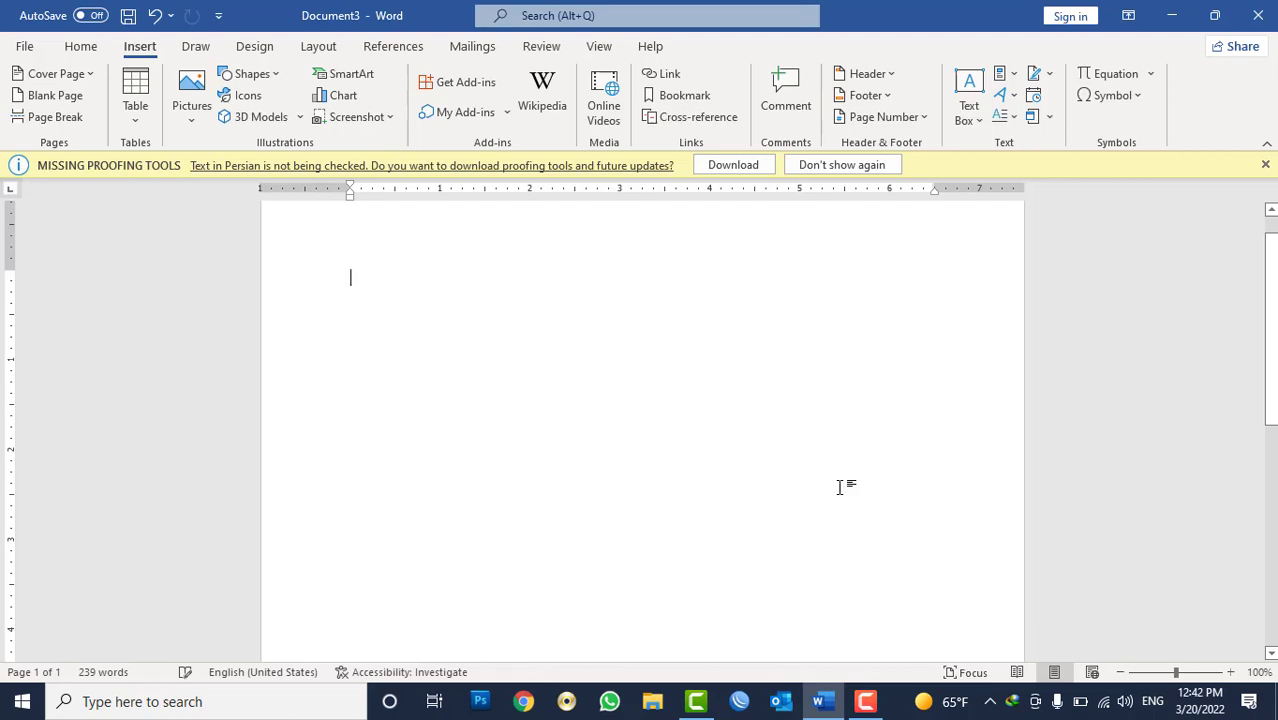
# Step: Delete the 'islam' AutoText entry through the Building Blocks Organizer
pyautogui.click(1005, 75)
pyautogui.moveTo(1034, 104)
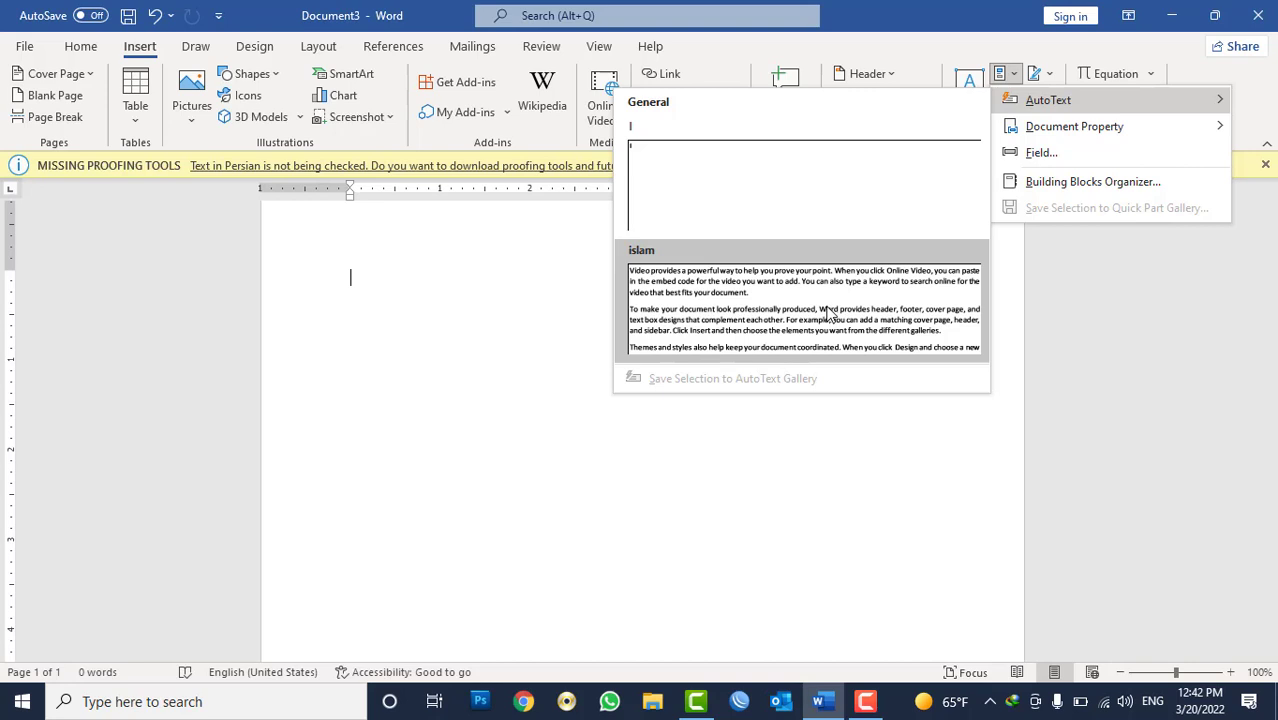
pyautogui.rightClick(828, 314)
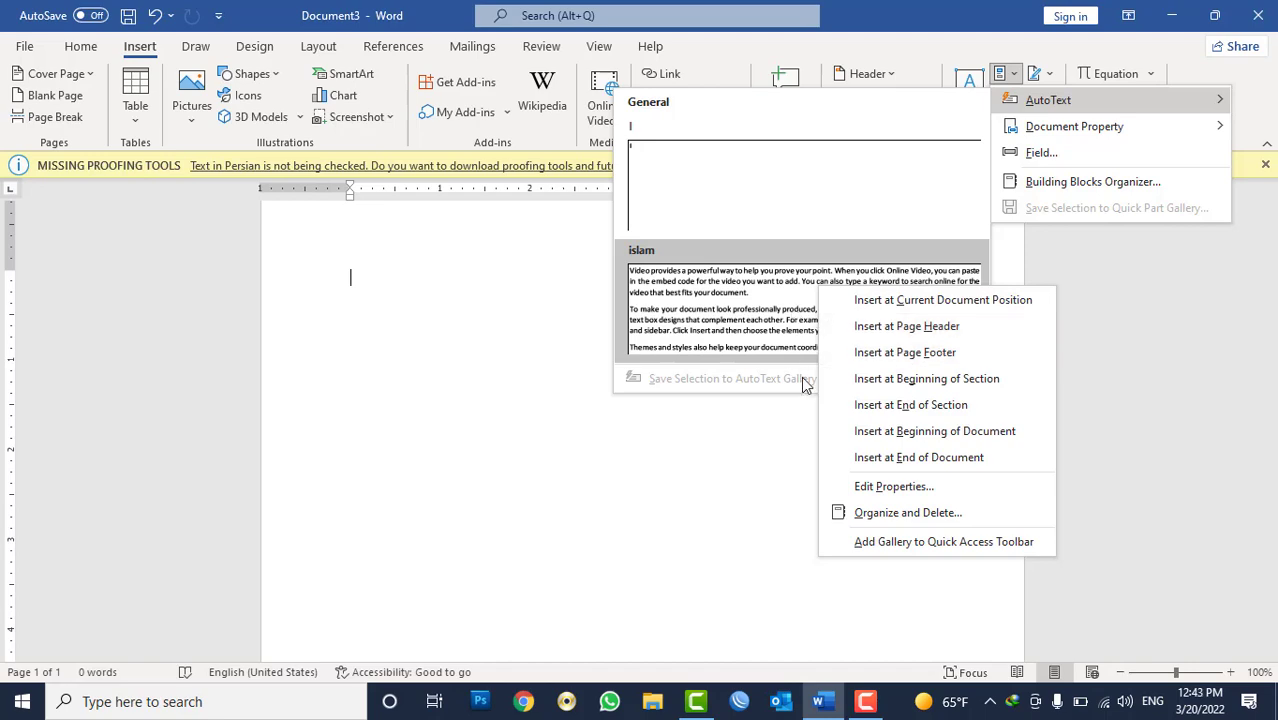
pyautogui.click(886, 514)
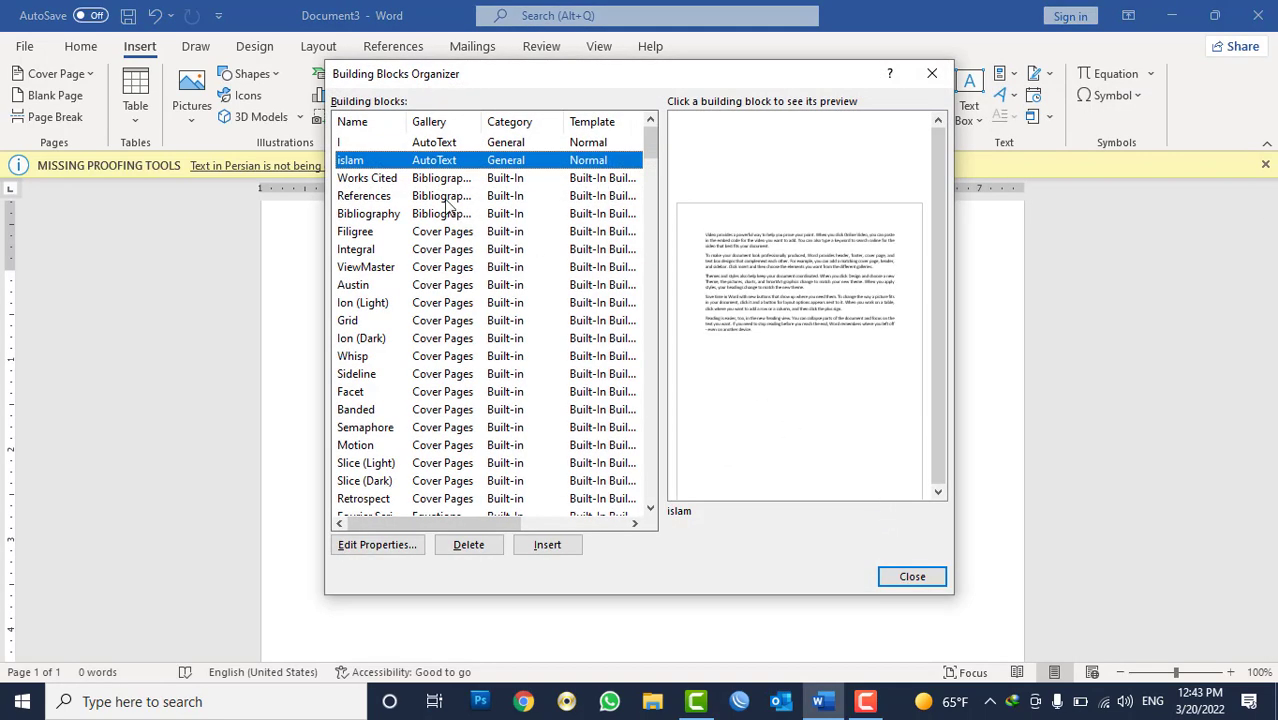
pyautogui.click(468, 545)
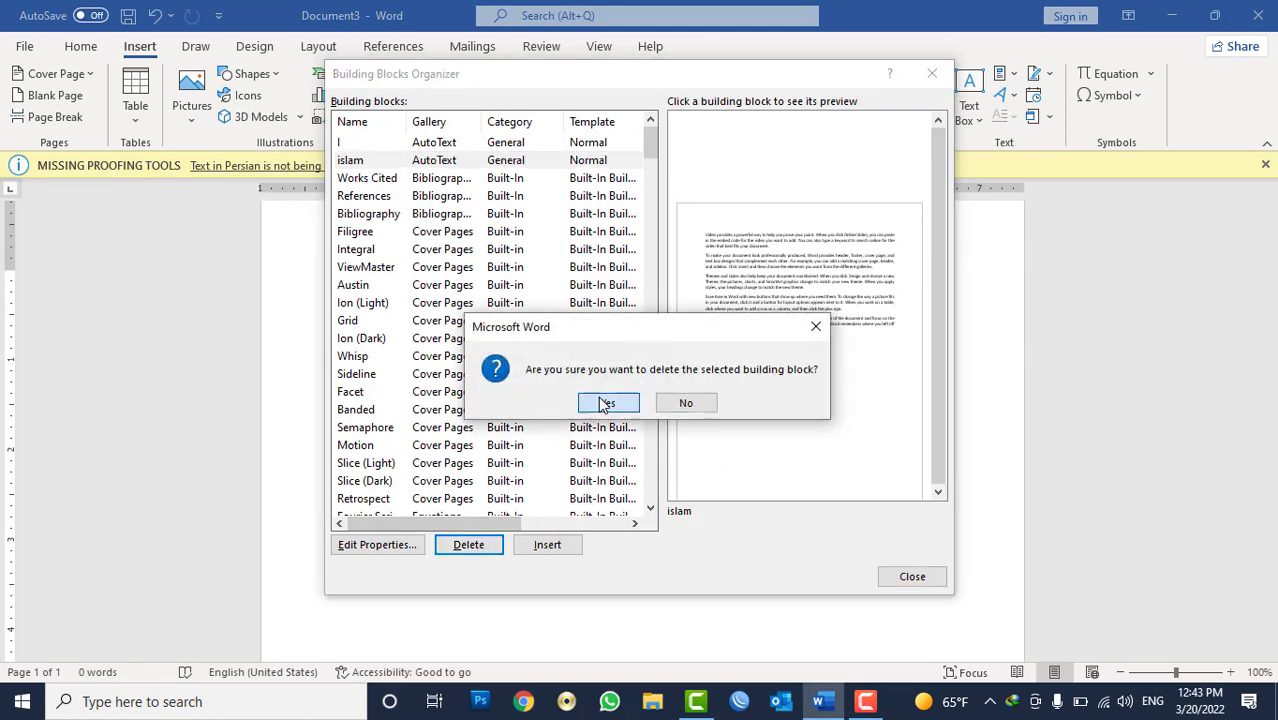
pyautogui.click(608, 402)
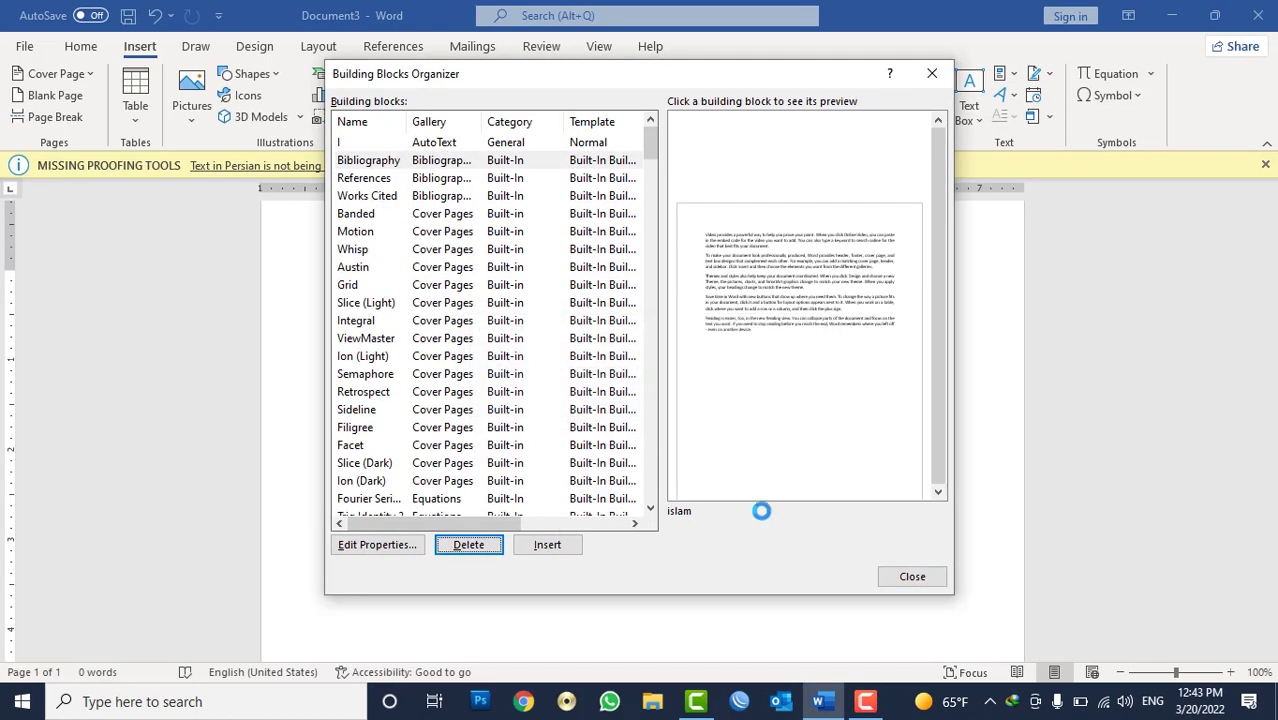
pyautogui.click(910, 577)
# Step: Type 'islam' to confirm it no longer expands, then regenerate and clear the sample text
pyautogui.write('islam')
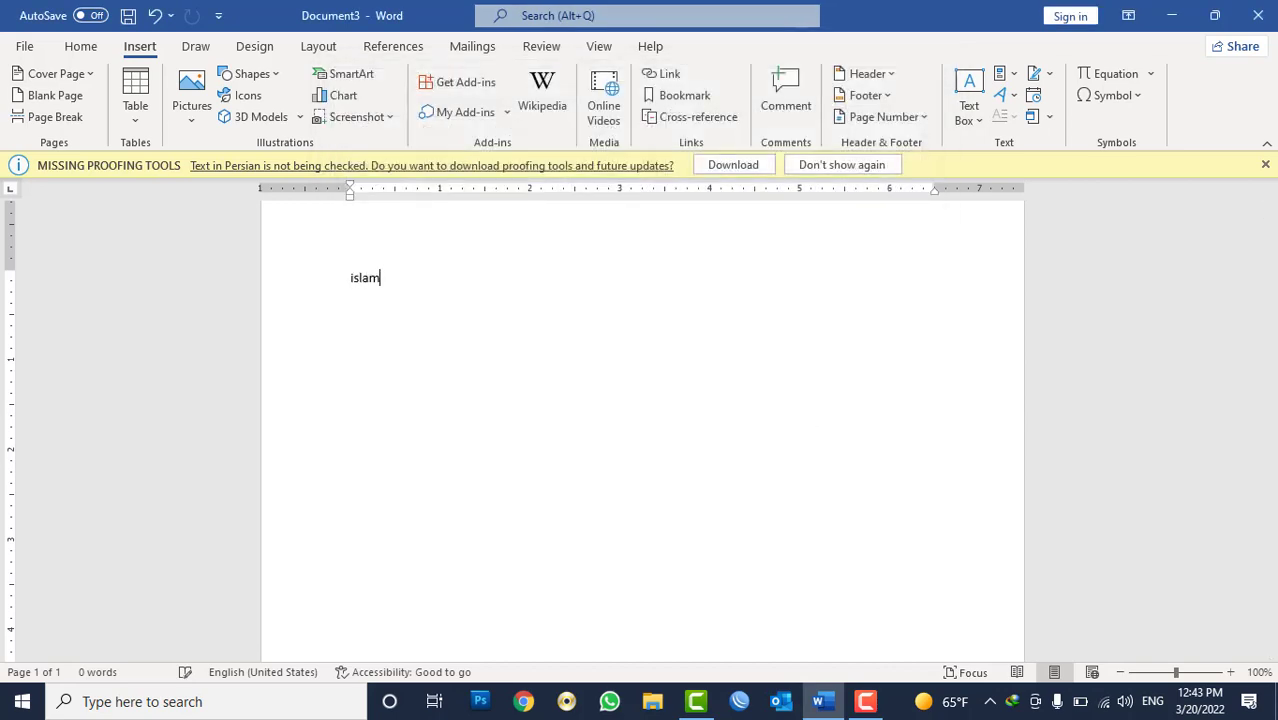
pyautogui.press('Return')
pyautogui.hotkey('ctrl', 'a')
pyautogui.write('I')
pyautogui.write('=rand()')
pyautogui.press('Return')
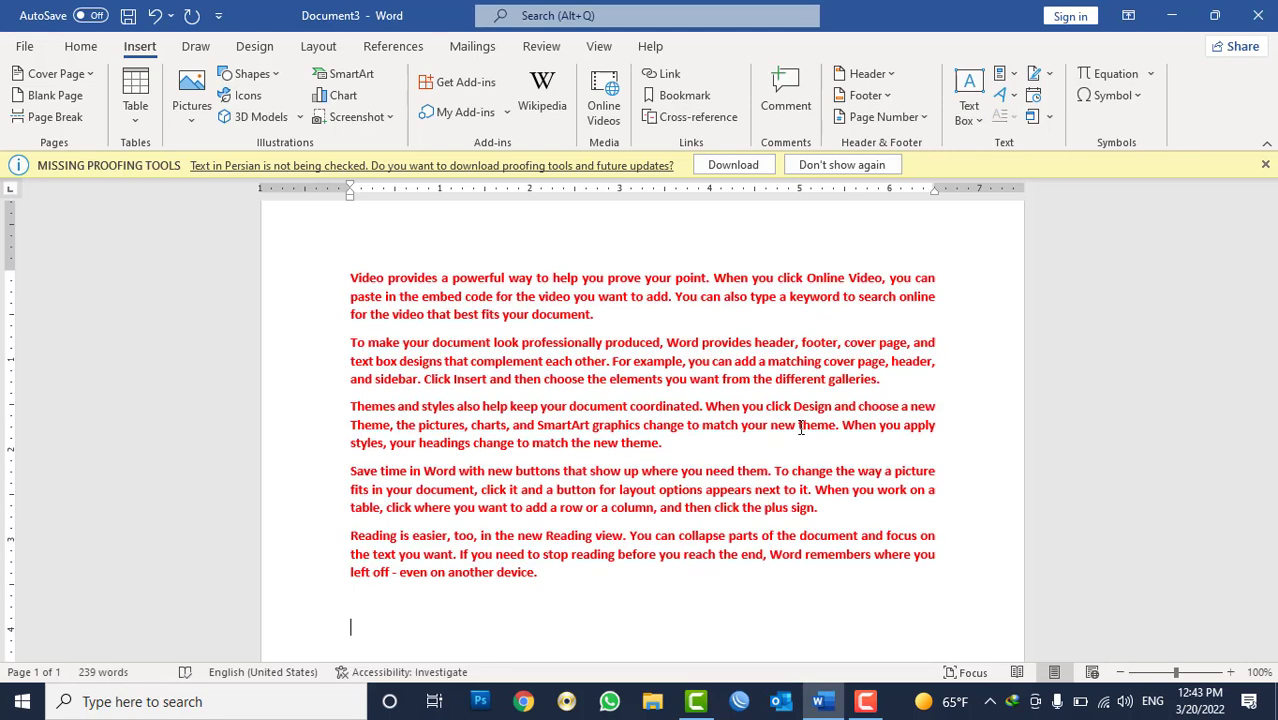
pyautogui.hotkey('ctrl', 'a')
pyautogui.press('Delete')
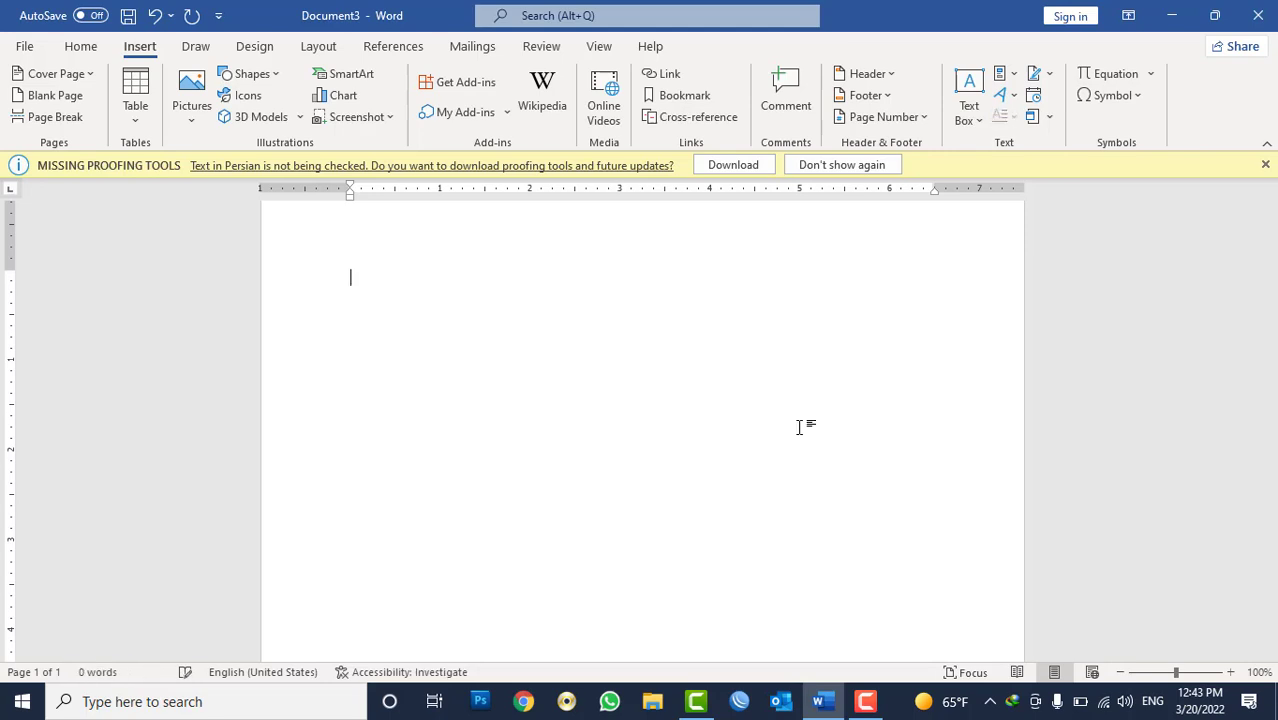
# Step: Delete the 'khan' AutoCorrect entry in Proofing options, then type khan to confirm it stays plain
pyautogui.click(24, 46)
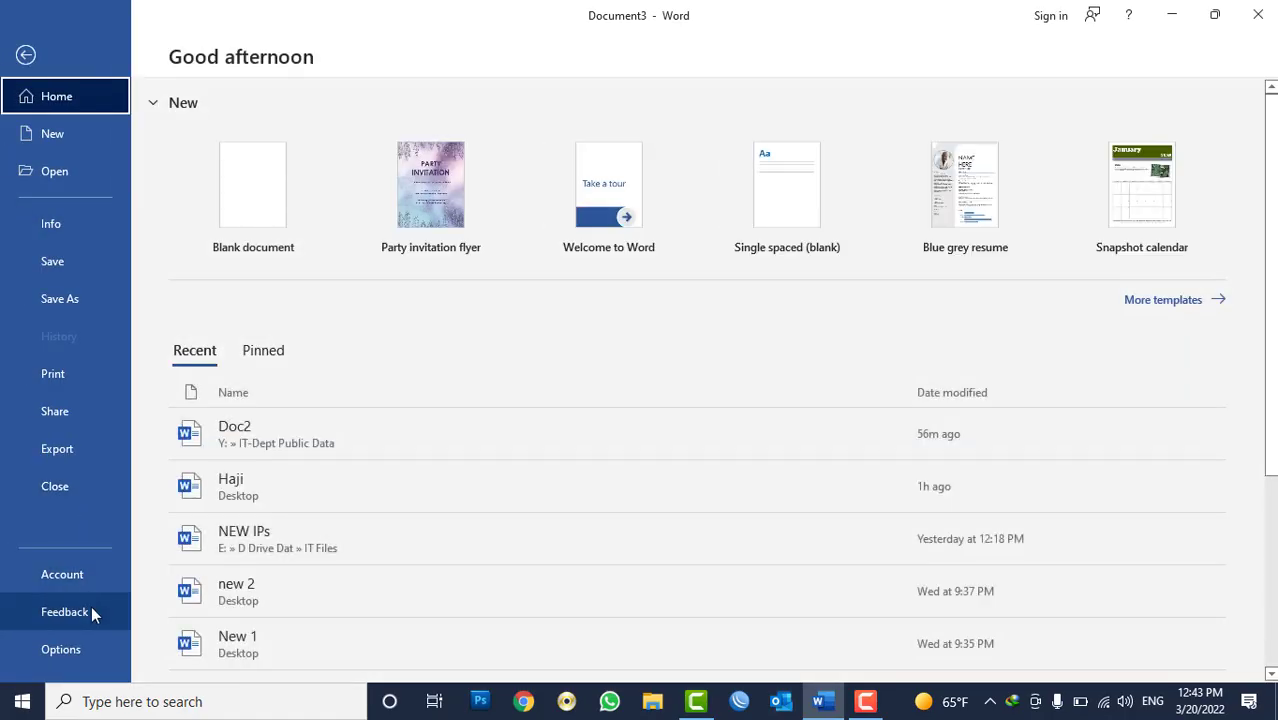
pyautogui.click(72, 648)
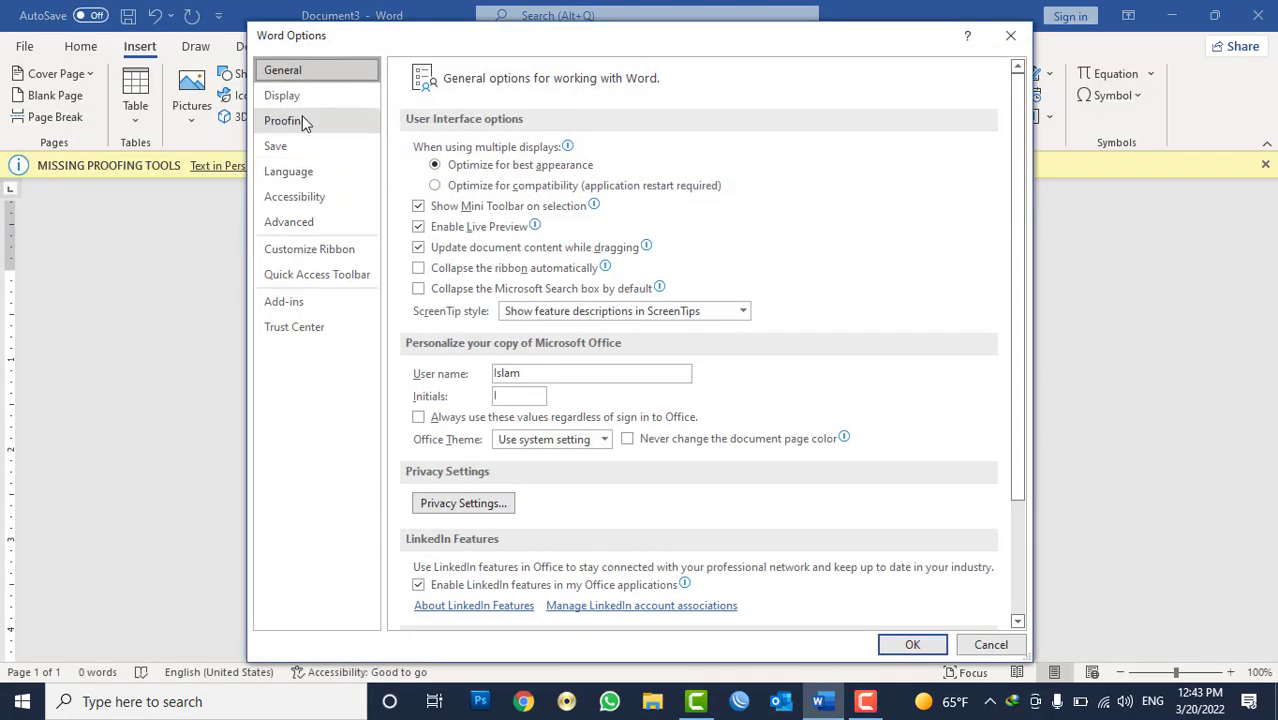
pyautogui.click(302, 121)
pyautogui.click(768, 150)
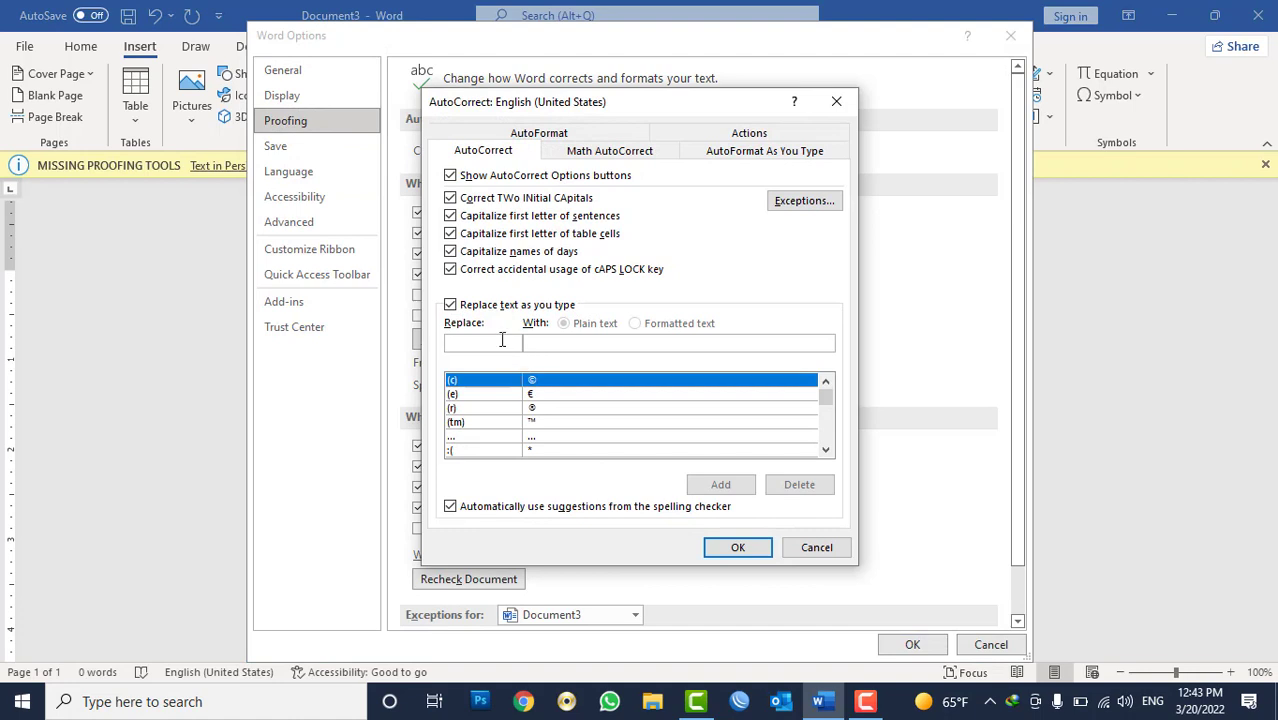
pyautogui.write('khan')
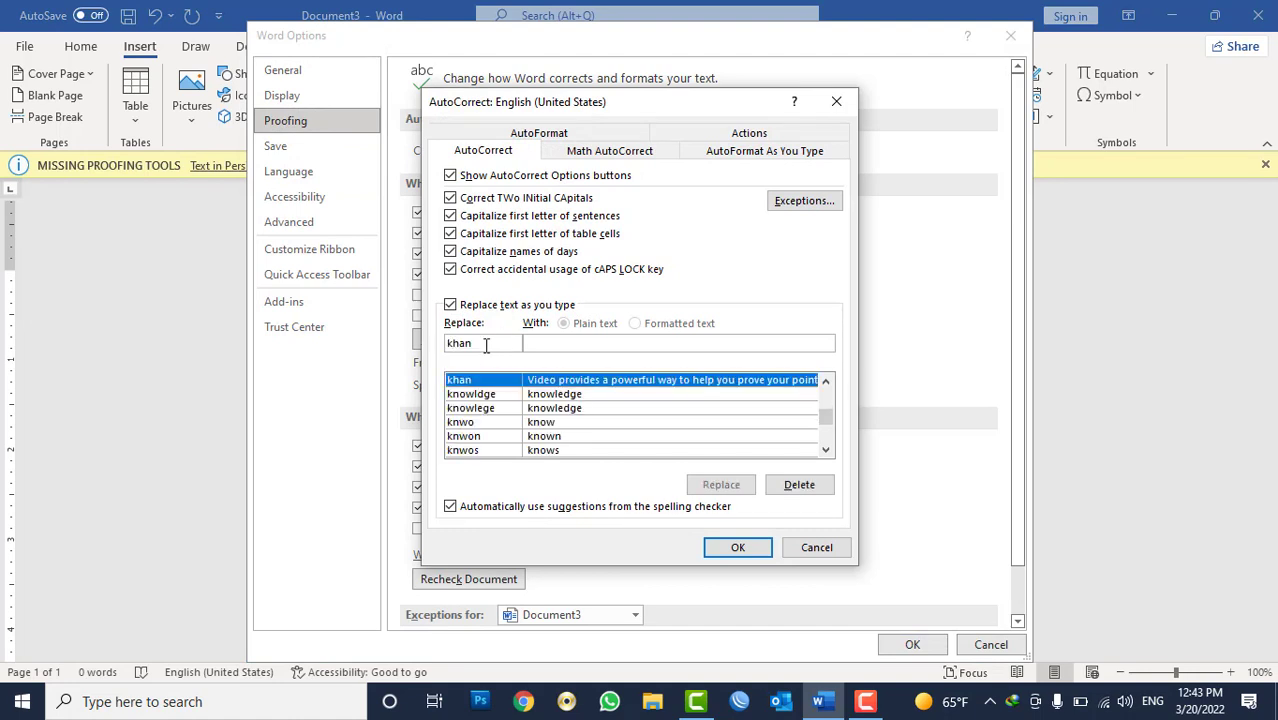
pyautogui.click(799, 484)
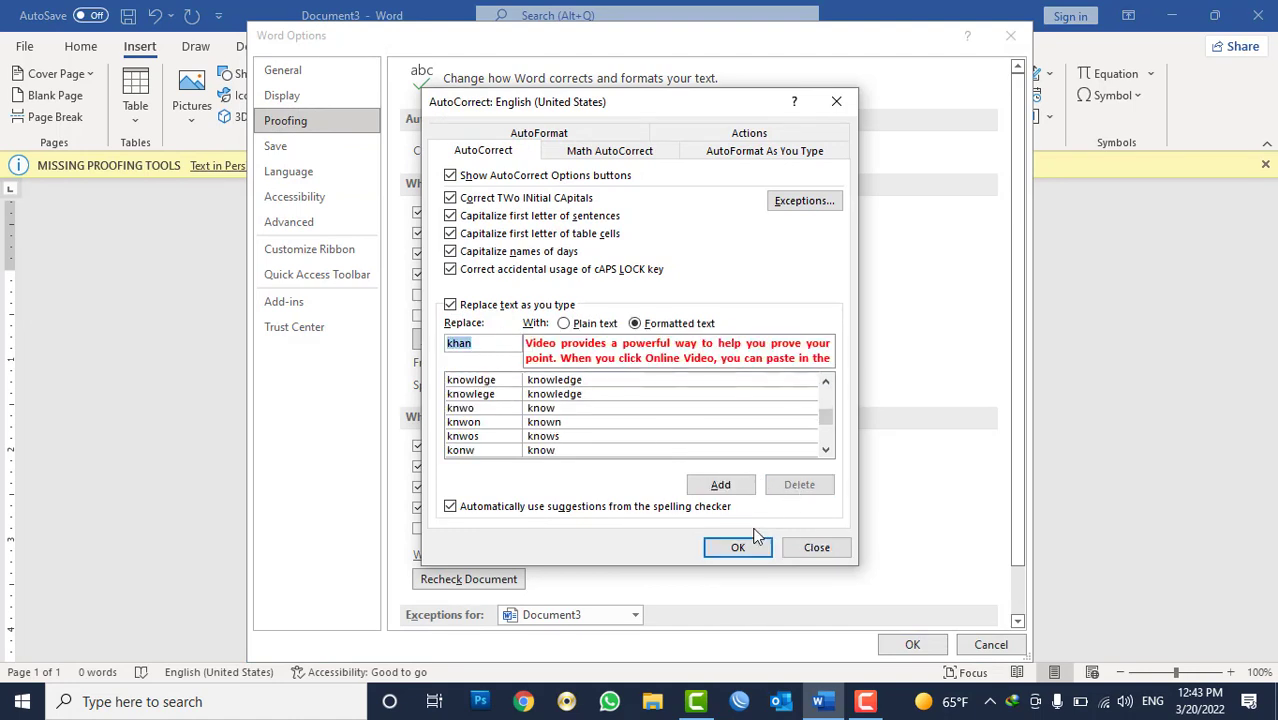
pyautogui.click(737, 546)
pyautogui.click(910, 644)
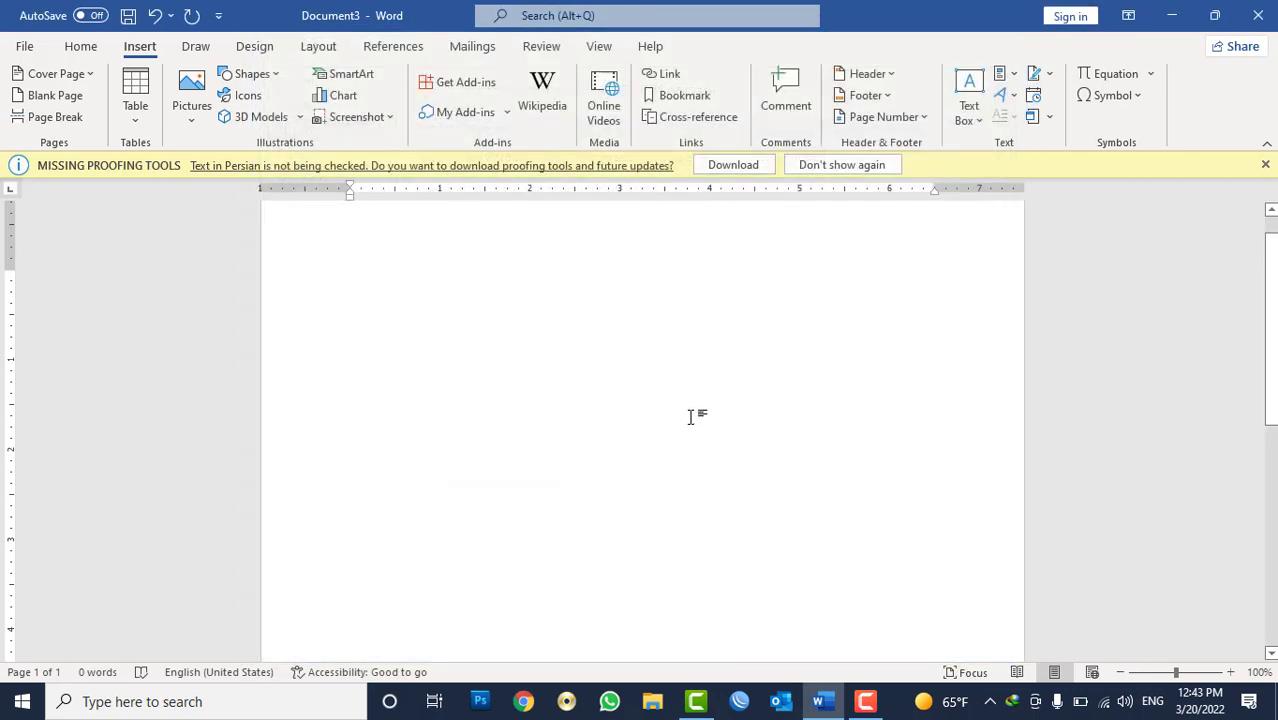
pyautogui.write('khan')
pyautogui.press('Return')
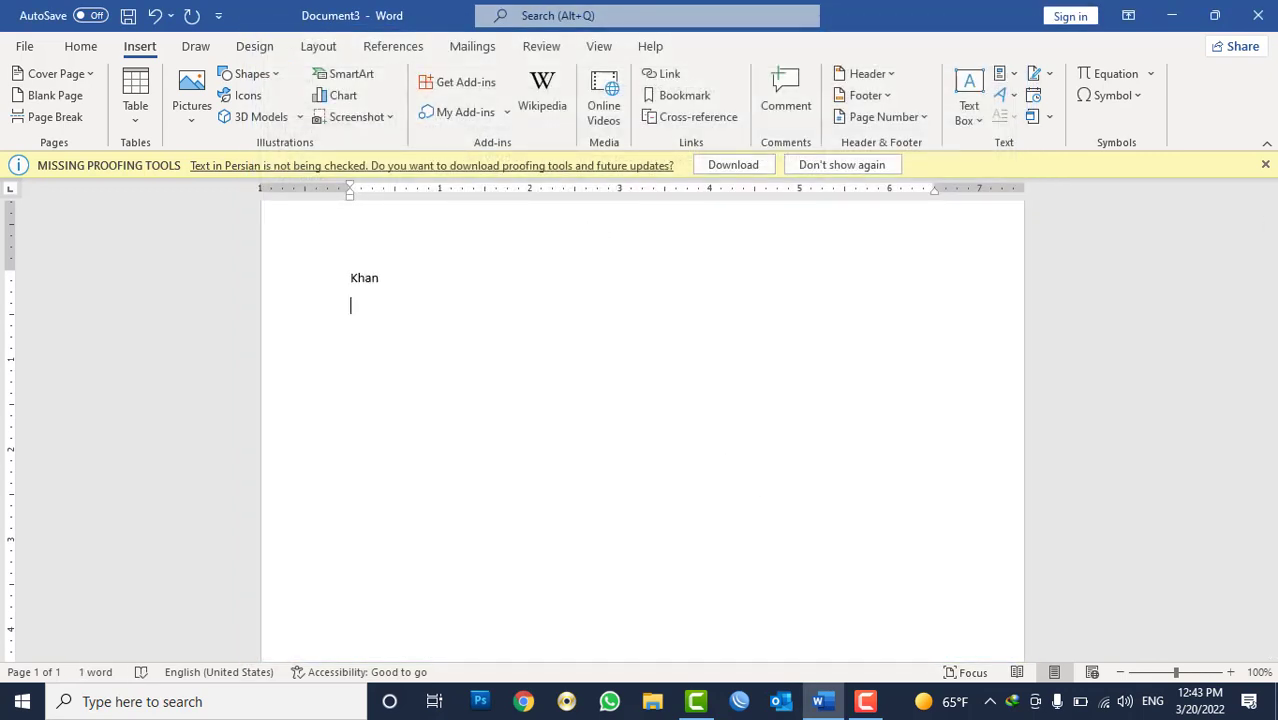
# Step: Empty the page and fill it with five =rand() sample paragraphs
pyautogui.hotkey('ctrl', 'a')
pyautogui.press('BackSpace')
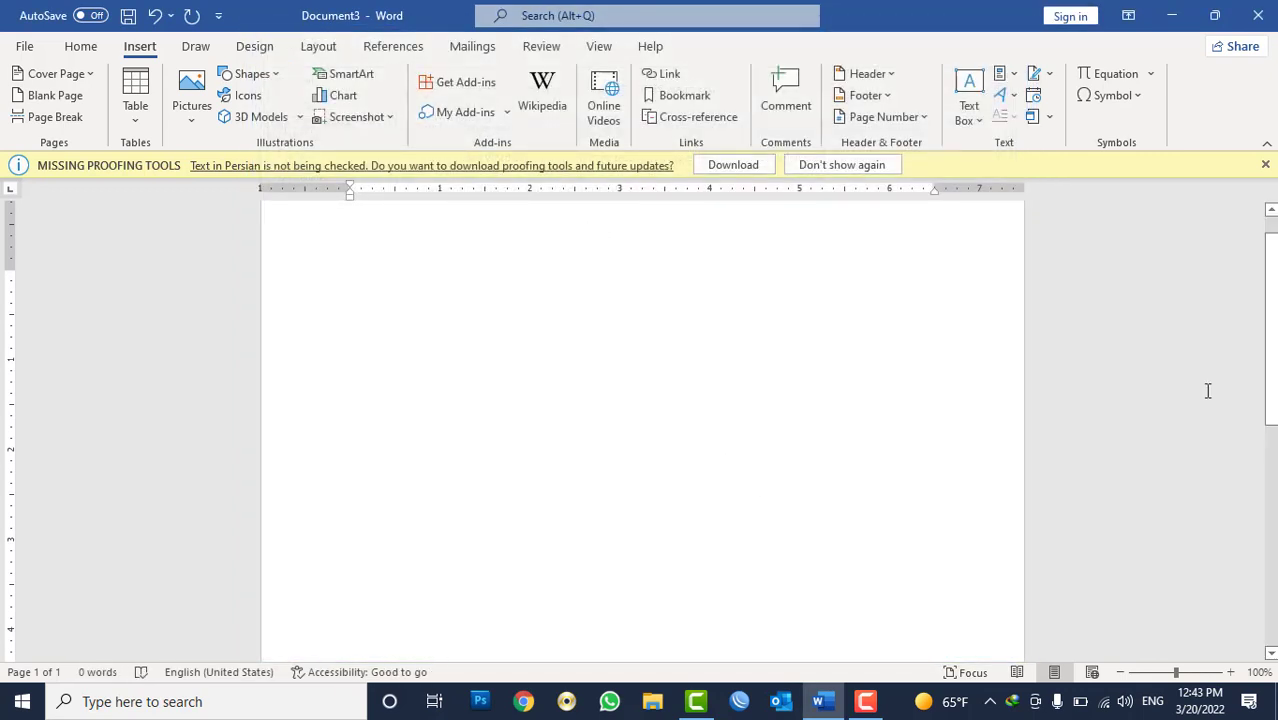
pyautogui.click(1013, 75)
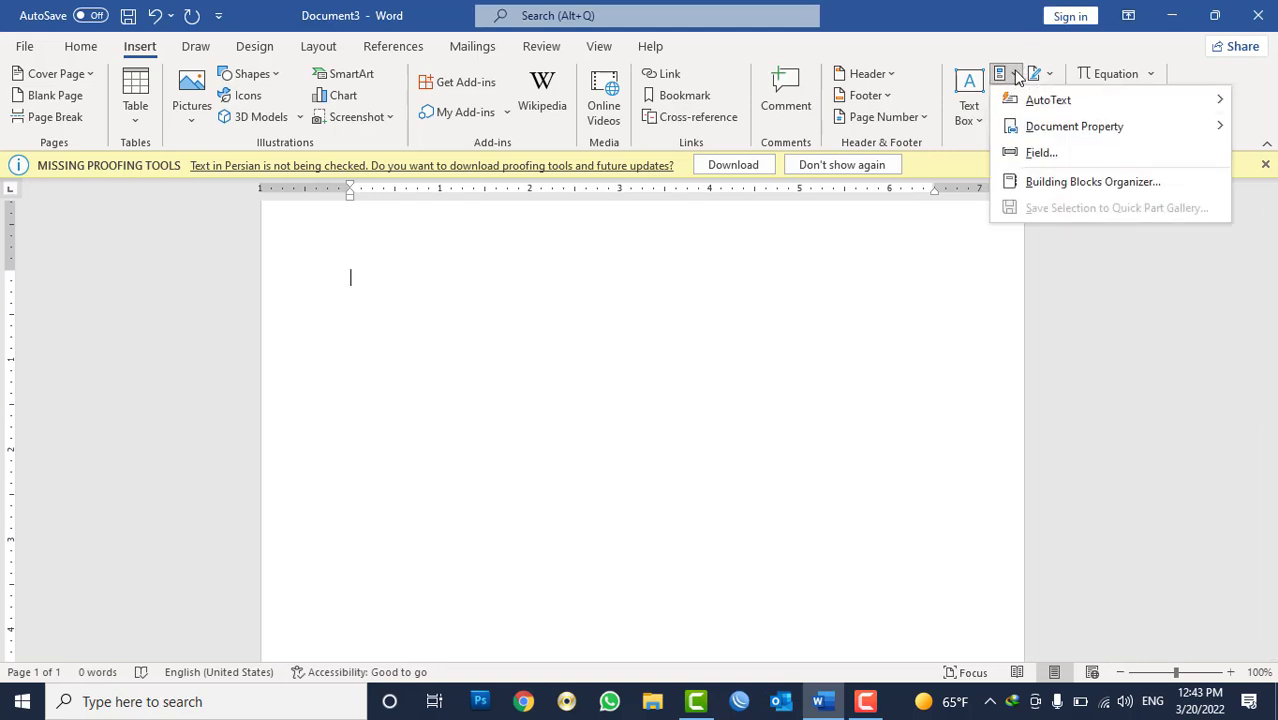
pyautogui.click(665, 268)
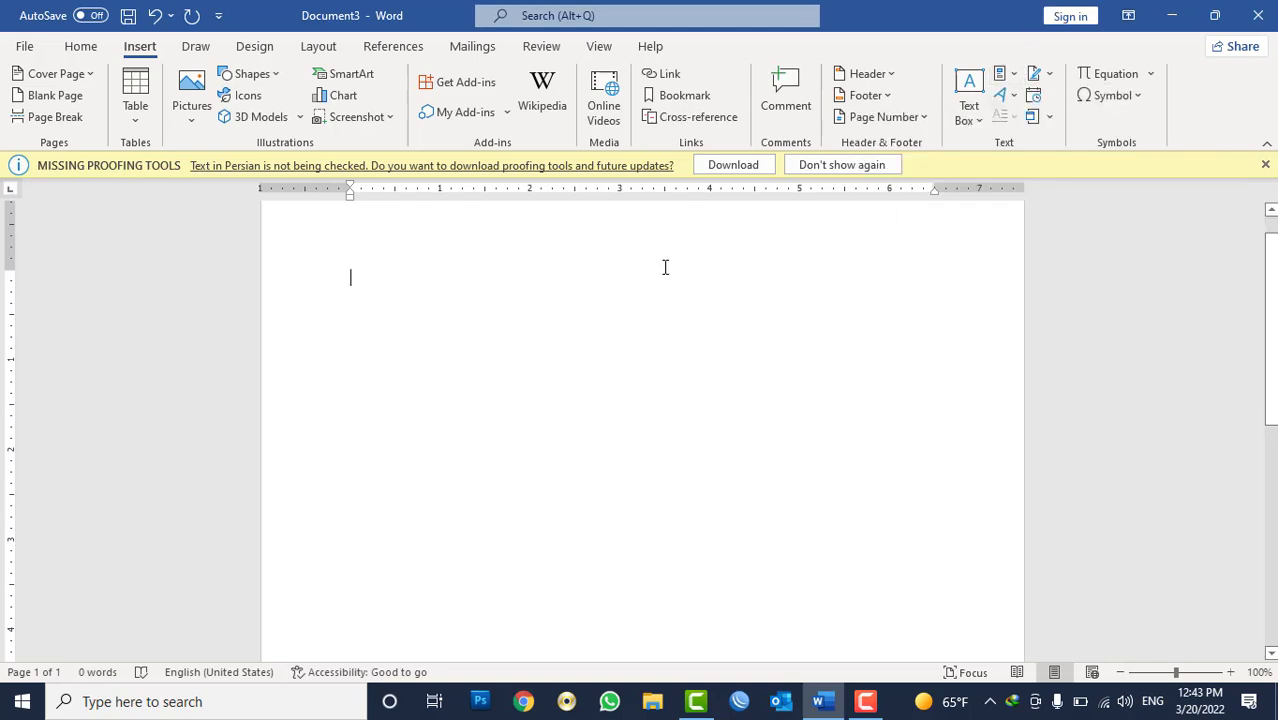
pyautogui.write('=rand')
pyautogui.write(')')
pyautogui.press('Return')
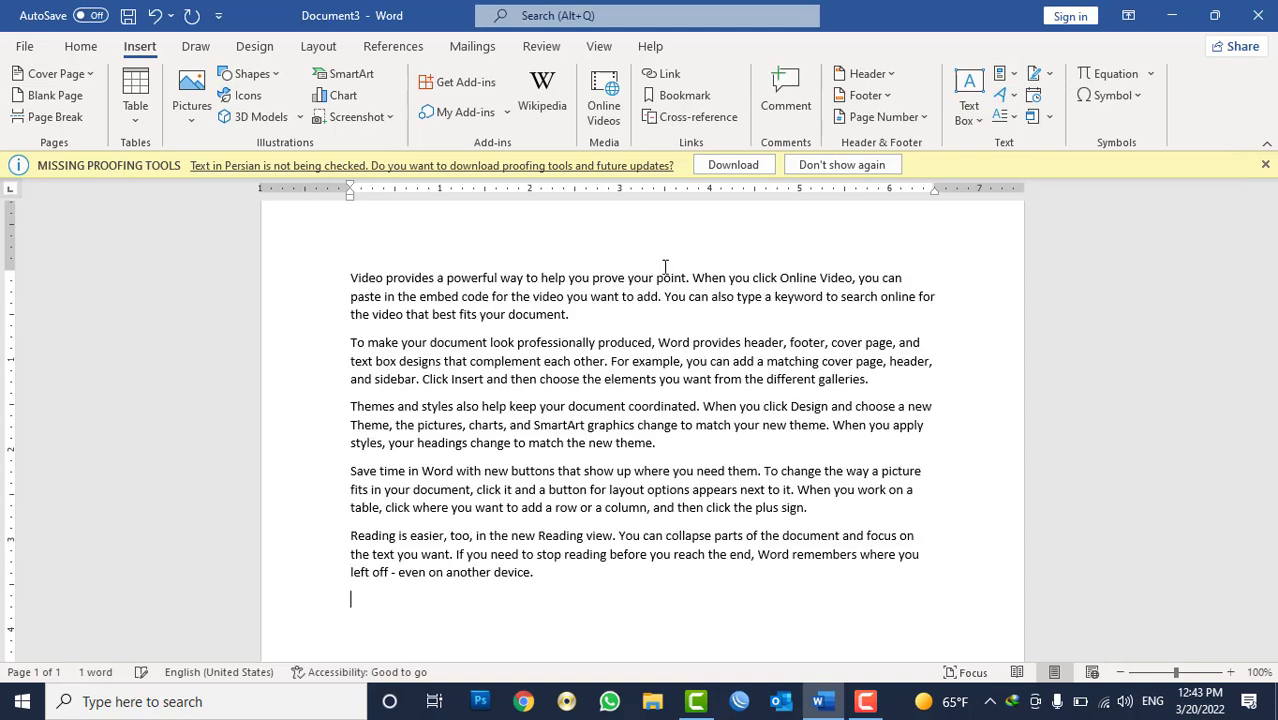
# Step: Save the document as 'wali' on the Desktop
pyautogui.hotkey('ctrl', 's')
pyautogui.click(398, 320)
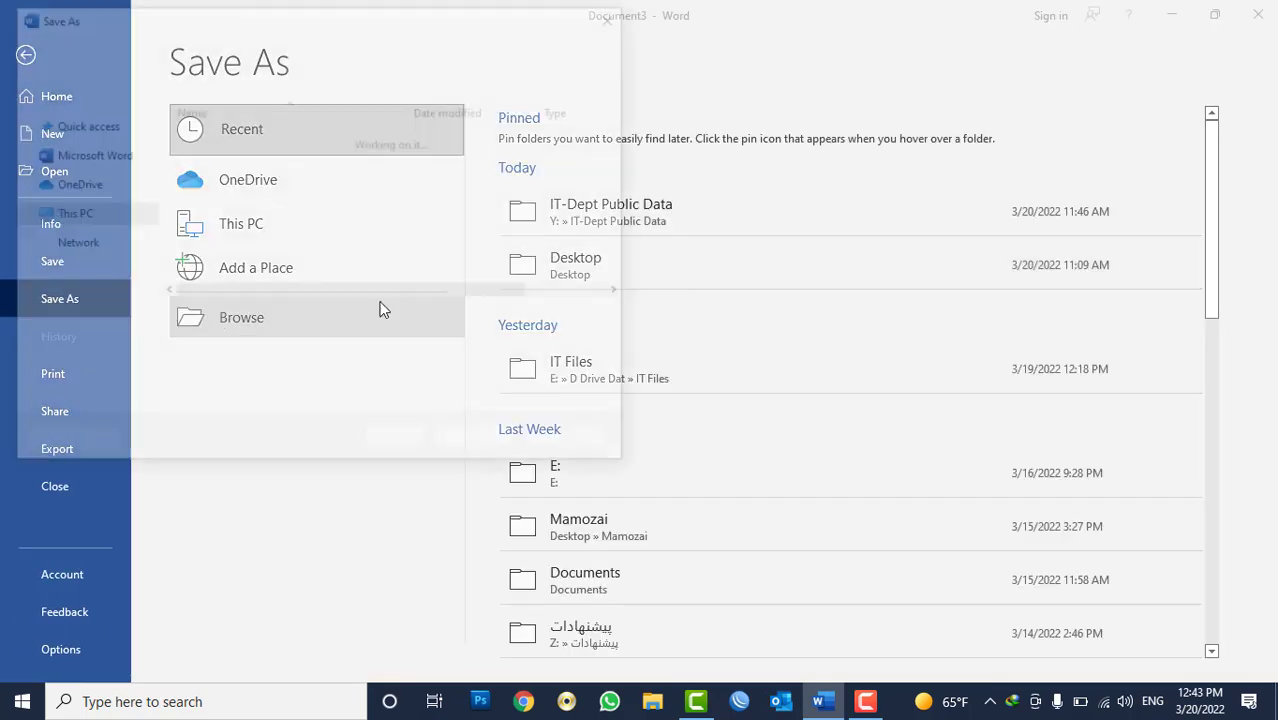
pyautogui.click(90, 162)
pyautogui.tripleClick(224, 320)
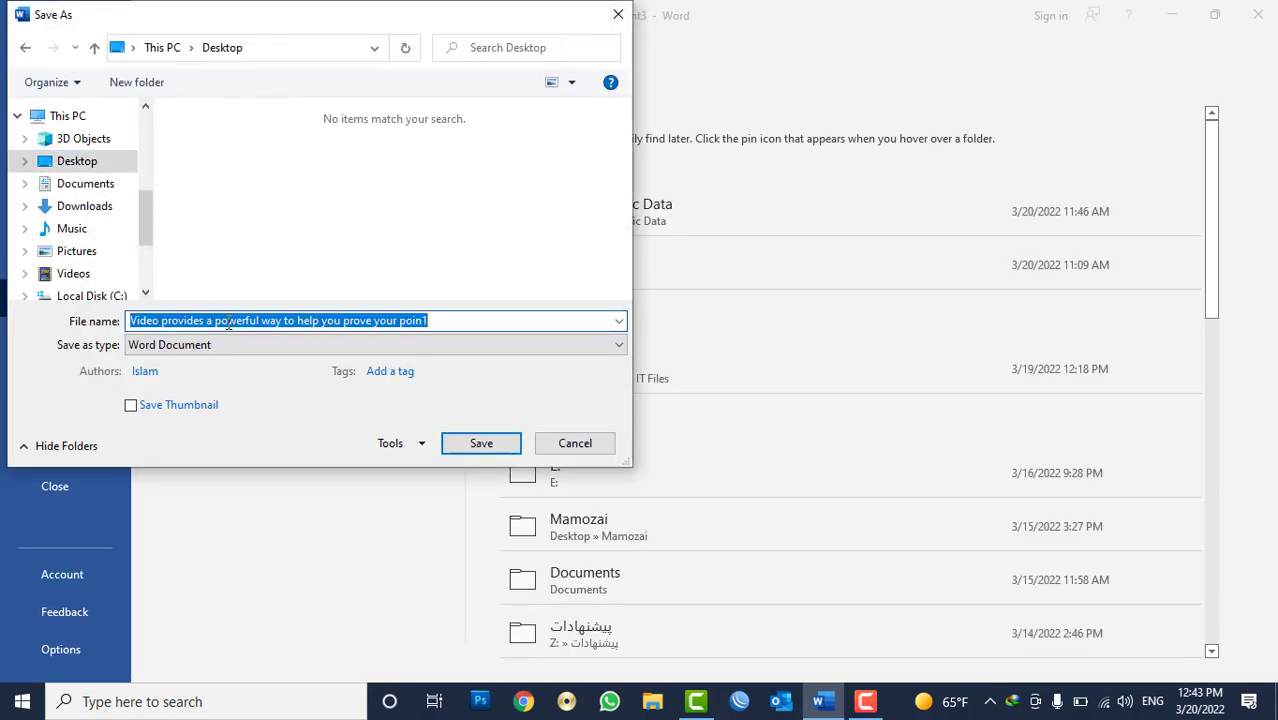
pyautogui.write('will')
pyautogui.press('Escape')
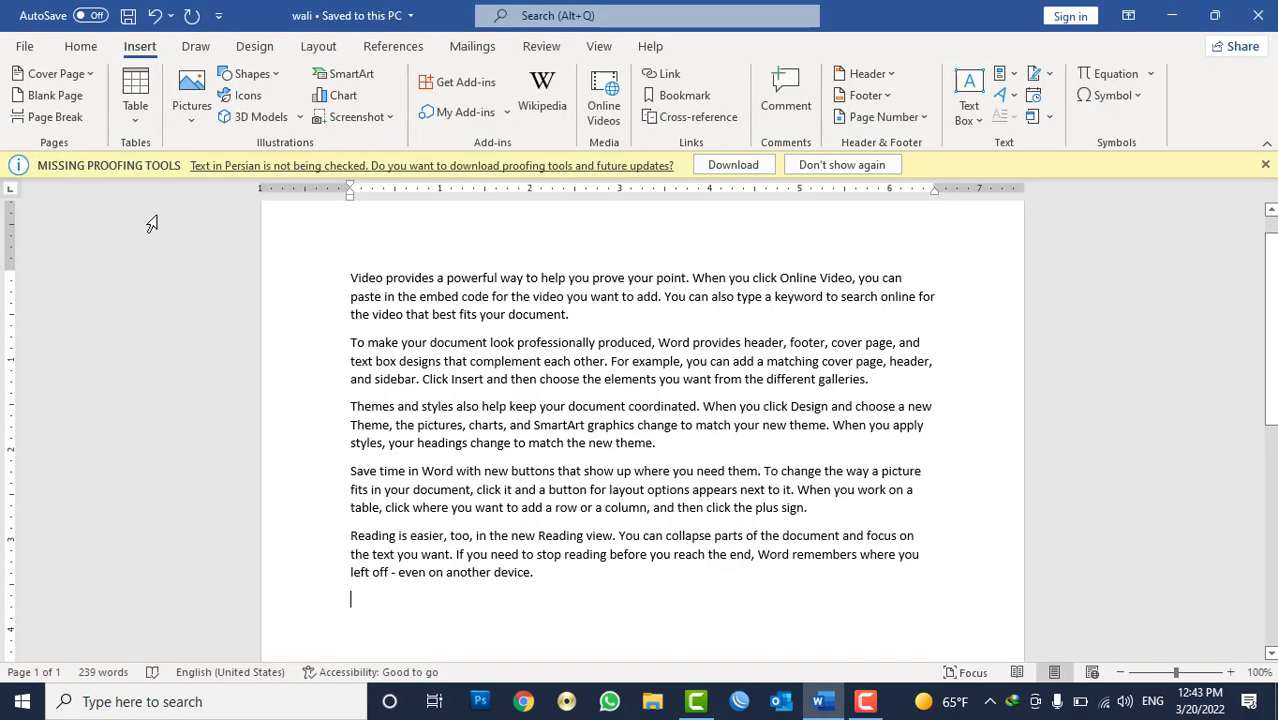
# Step: In File > Info, enter comments 'computer notes', title 'Basic of Computer' and tag 'IT'
pyautogui.click(20, 20)
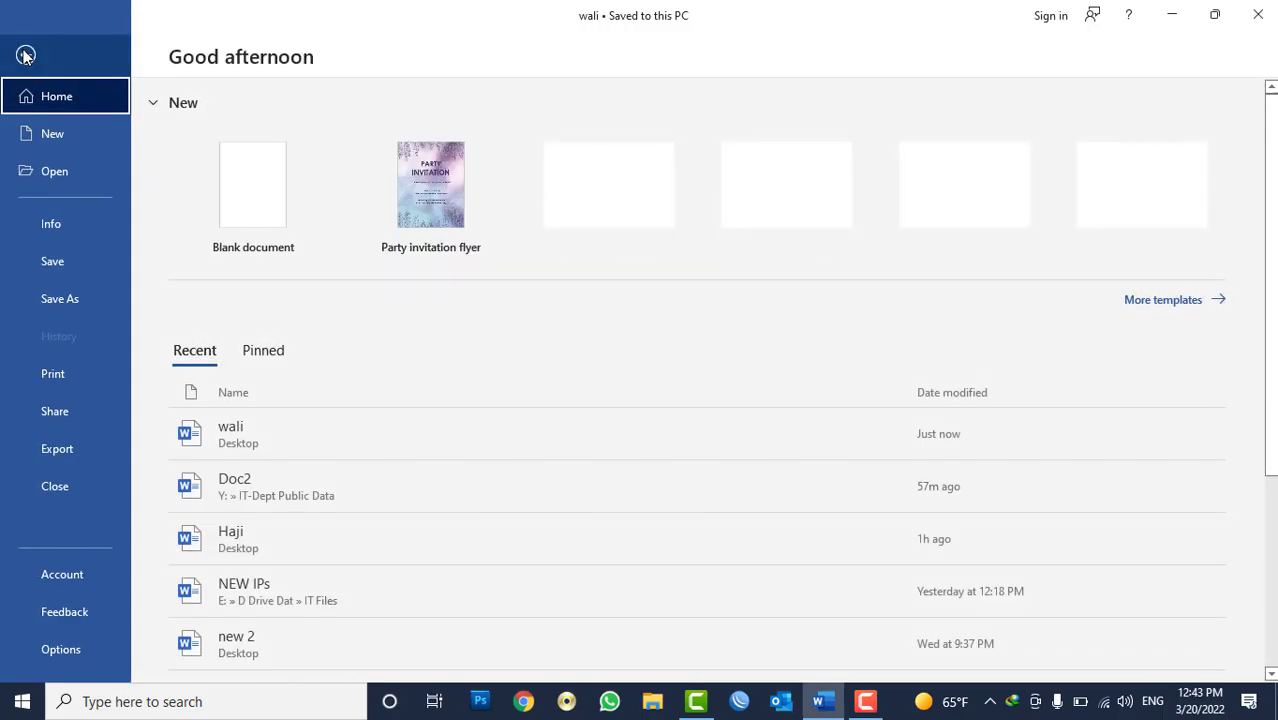
pyautogui.click(51, 224)
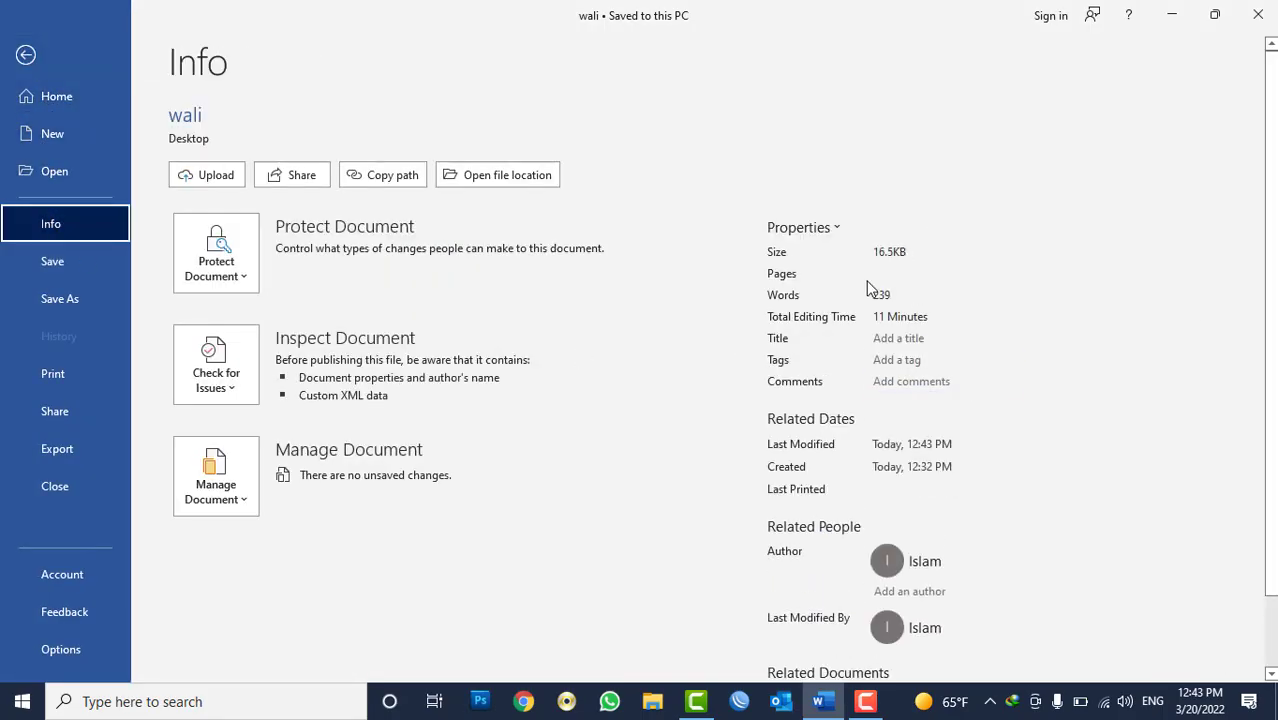
pyautogui.click(906, 382)
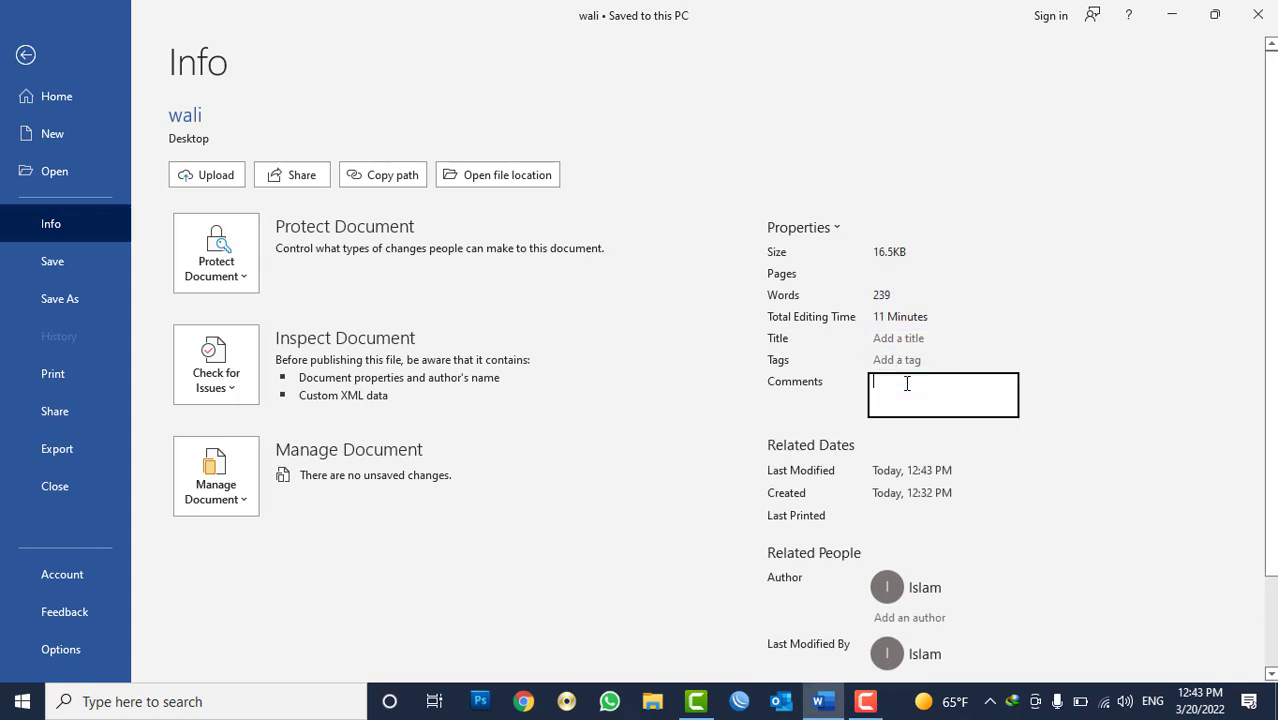
pyautogui.write('computer notes')
pyautogui.click(898, 339)
pyautogui.write('Basic of')
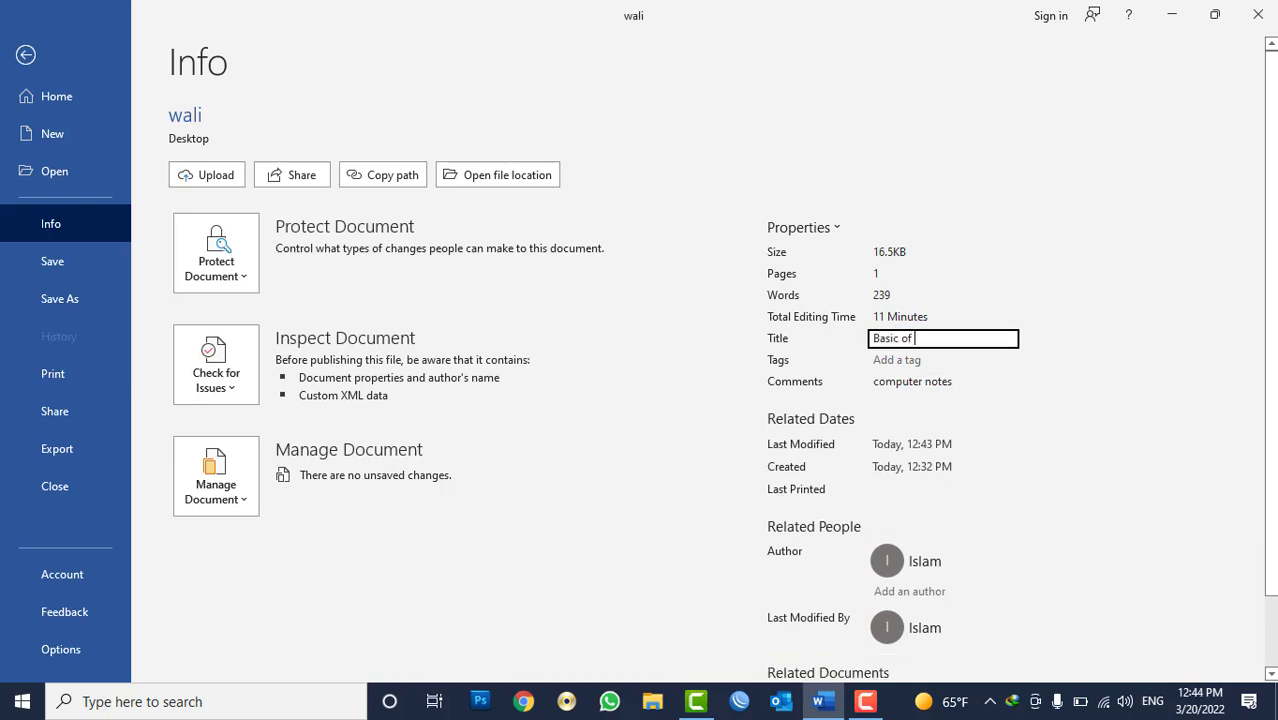
pyautogui.write('Computer')
pyautogui.click(932, 381)
pyautogui.click(931, 361)
pyautogui.write('IT')
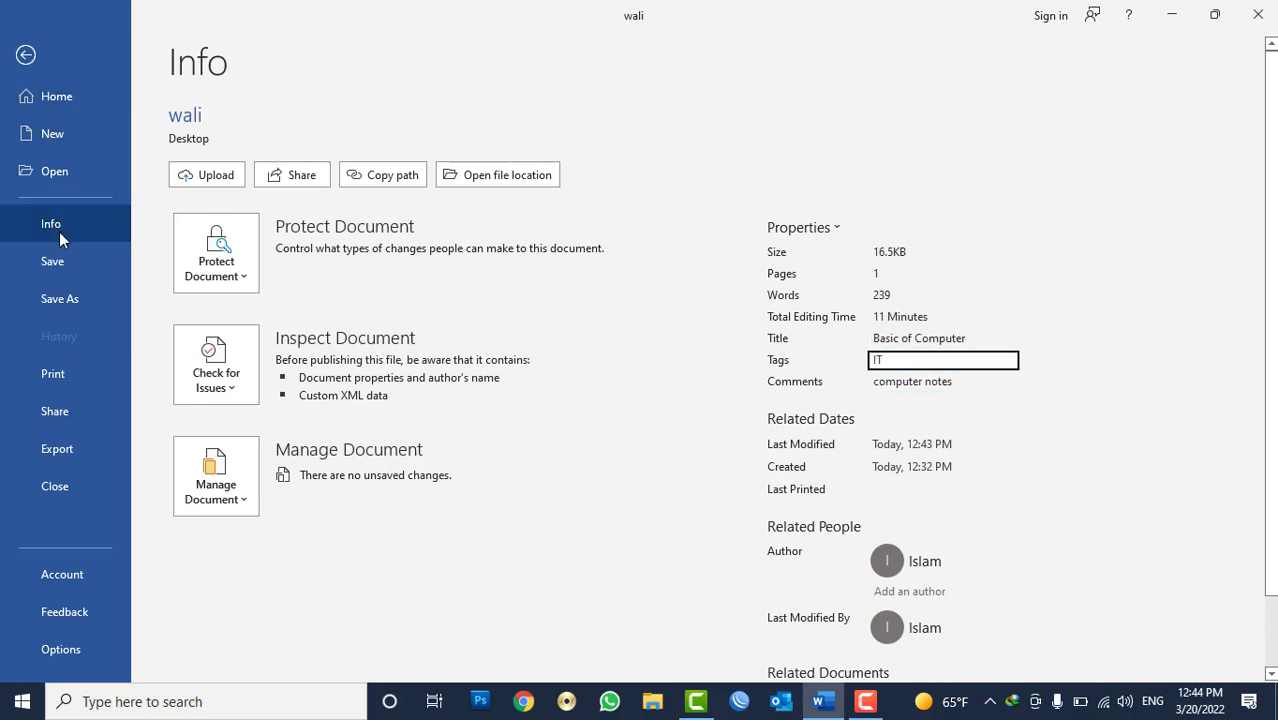
pyautogui.click(68, 262)
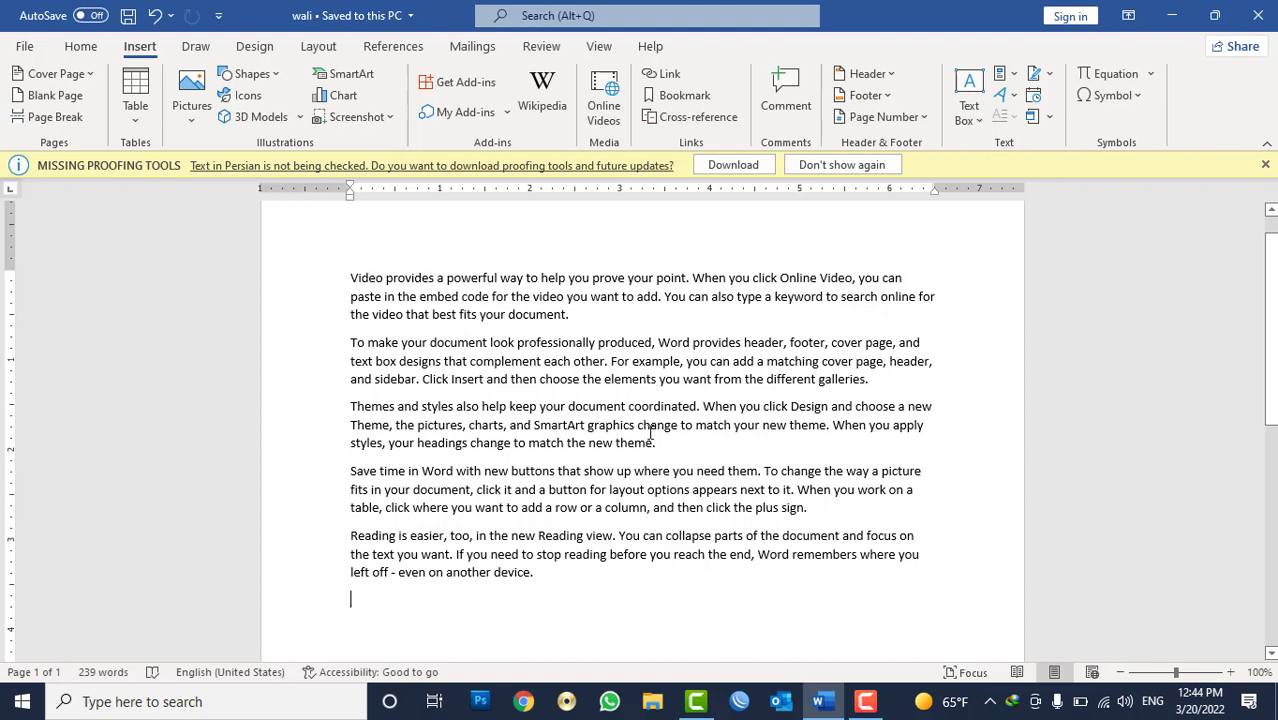
# Step: Insert the Comments document property on a new line below the text
pyautogui.press('Return')
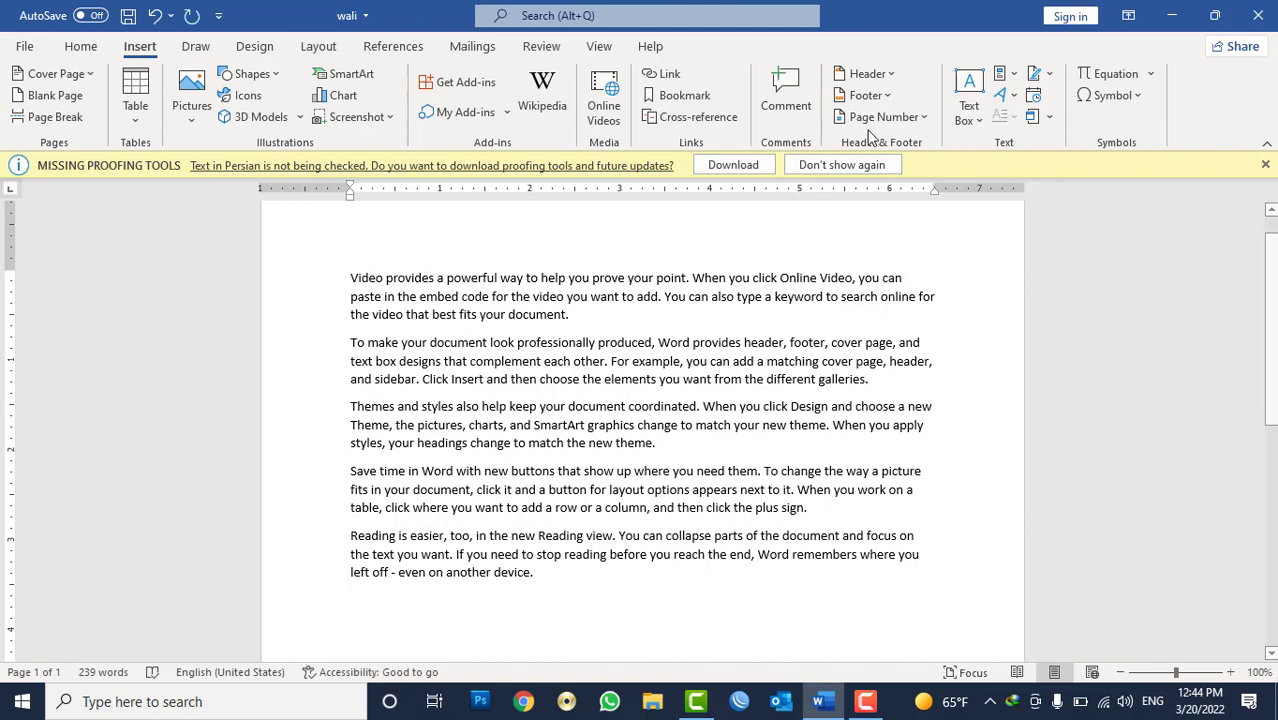
pyautogui.click(1012, 79)
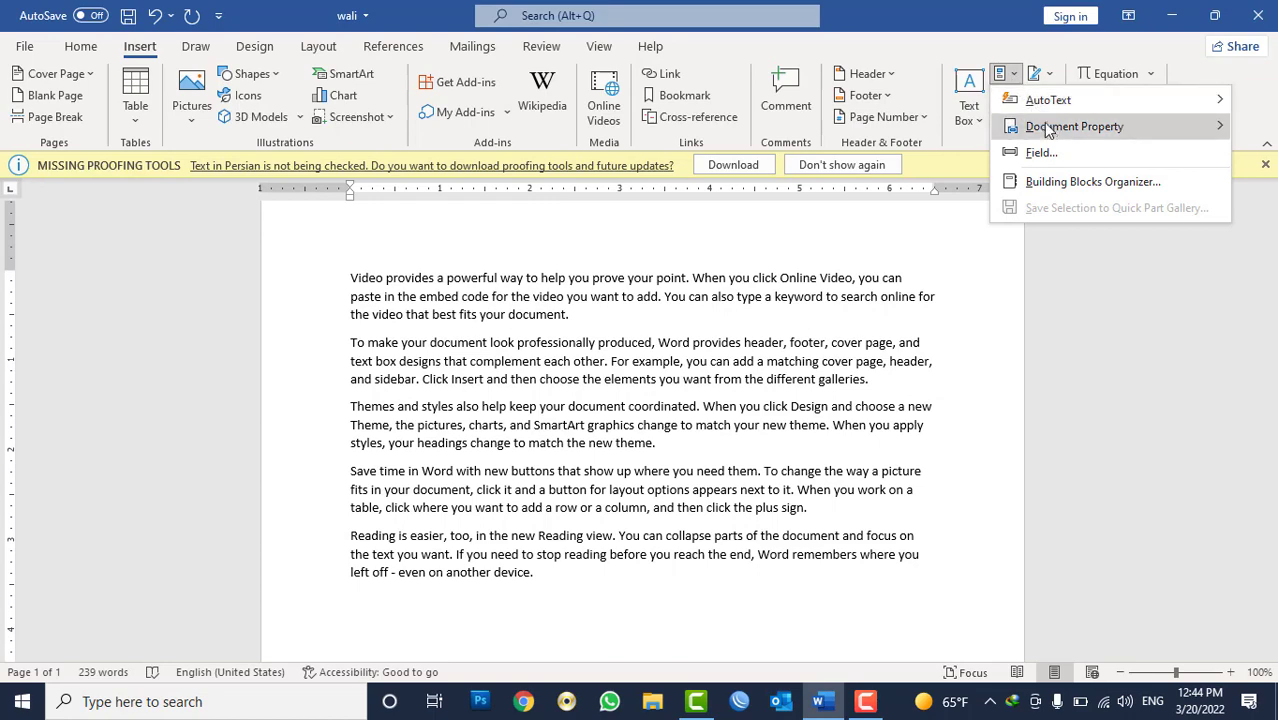
pyautogui.moveTo(1050, 133)
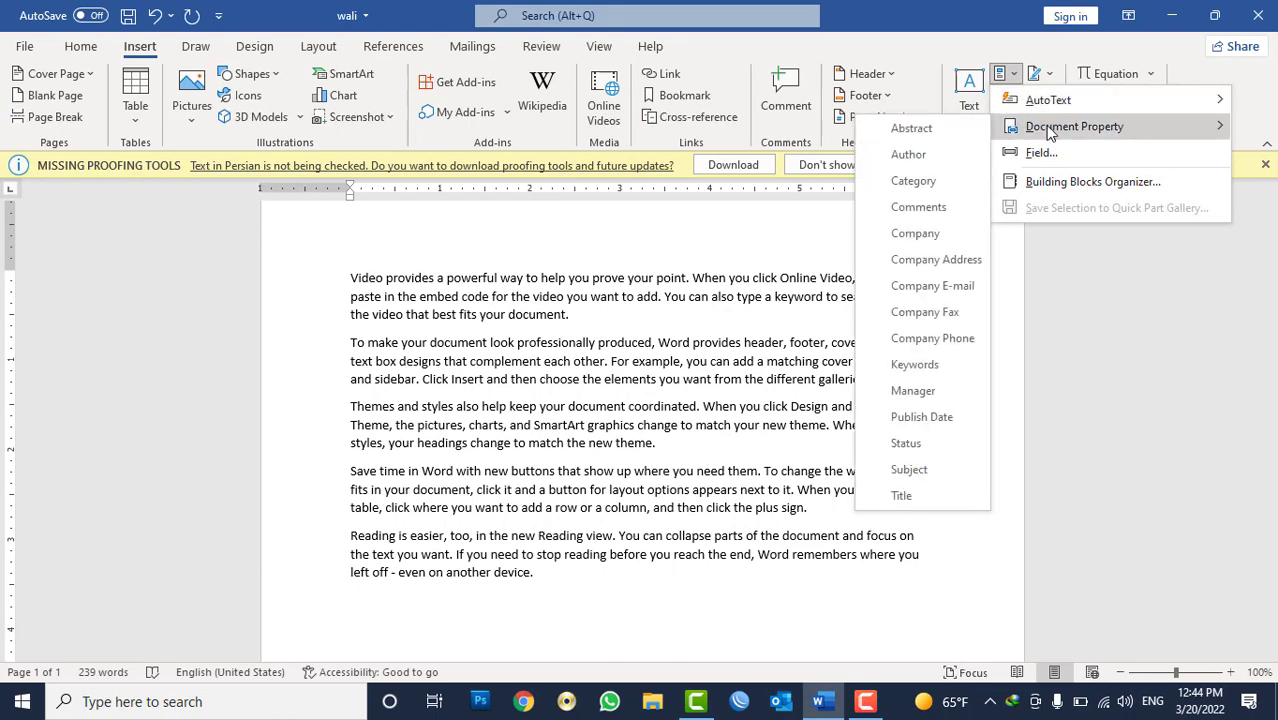
pyautogui.click(918, 207)
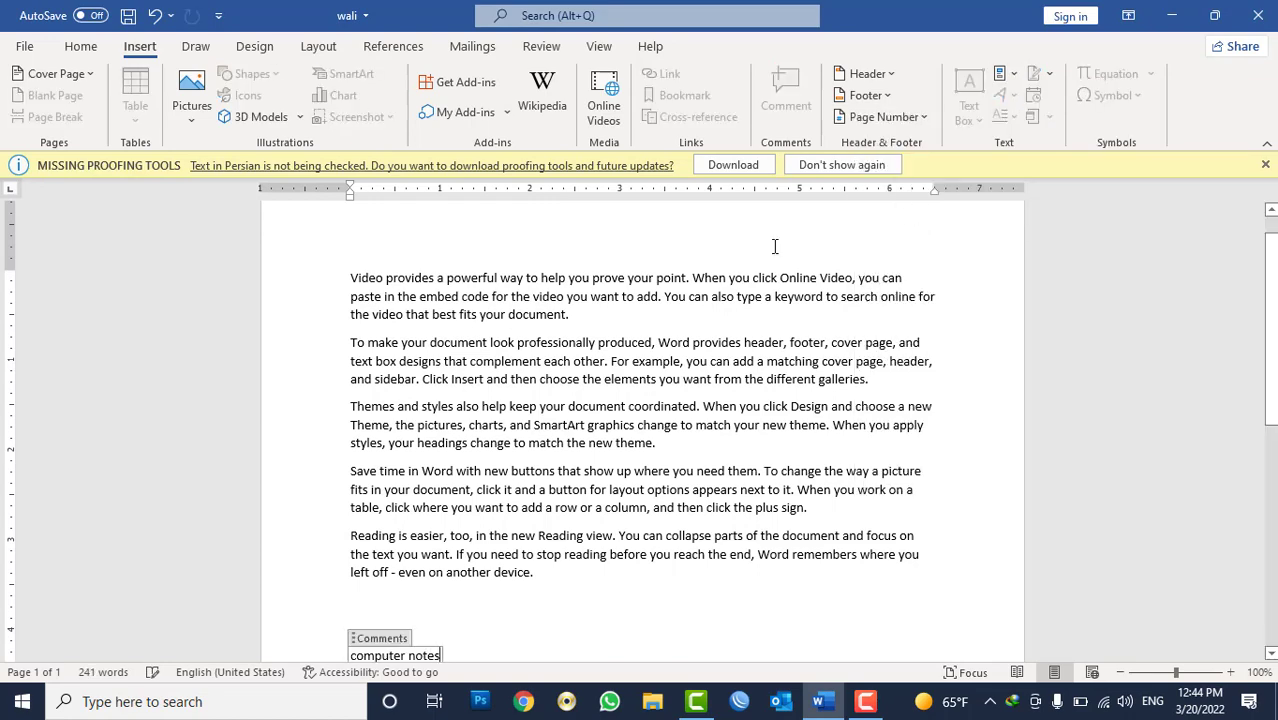
pyautogui.scroll(-3, 627, 318)
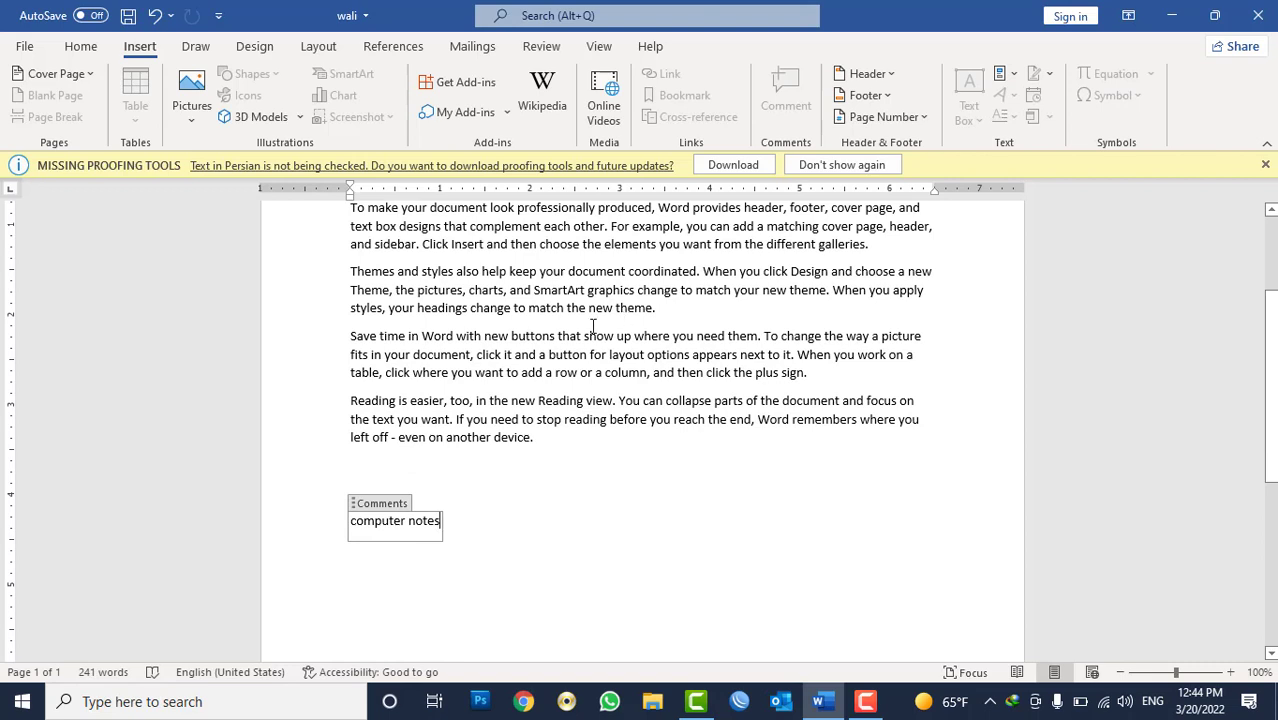
# Step: Add the Category document property on the empty line above
pyautogui.click(362, 470)
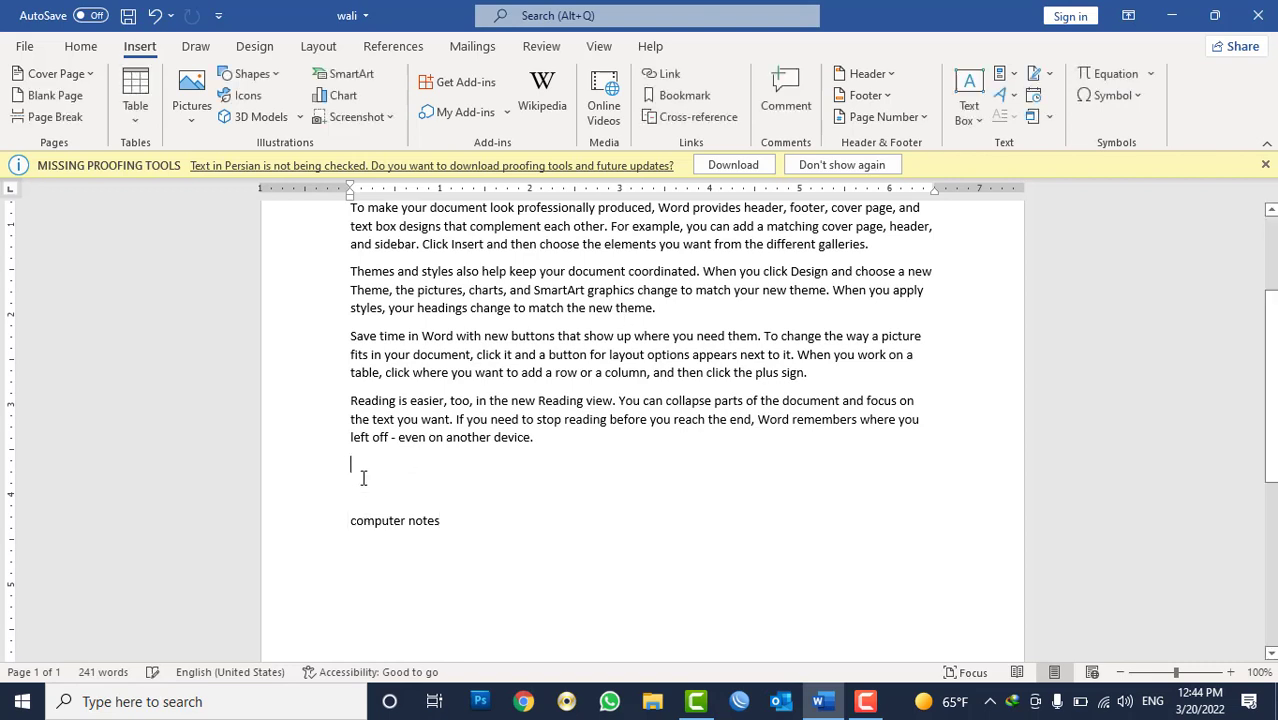
pyautogui.click(1034, 75)
pyautogui.click(1034, 75)
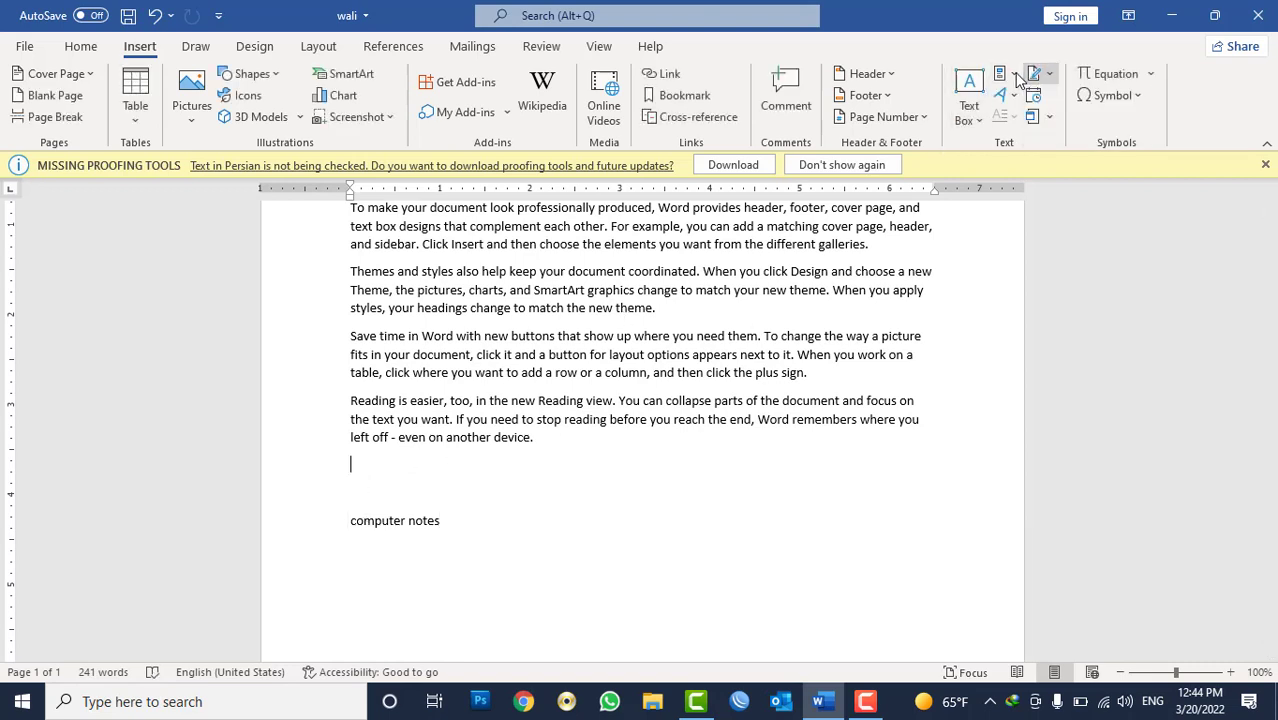
pyautogui.click(1015, 75)
pyautogui.moveTo(1060, 123)
pyautogui.click(918, 180)
# Step: Insert the Author document property on the line below
pyautogui.click(430, 492)
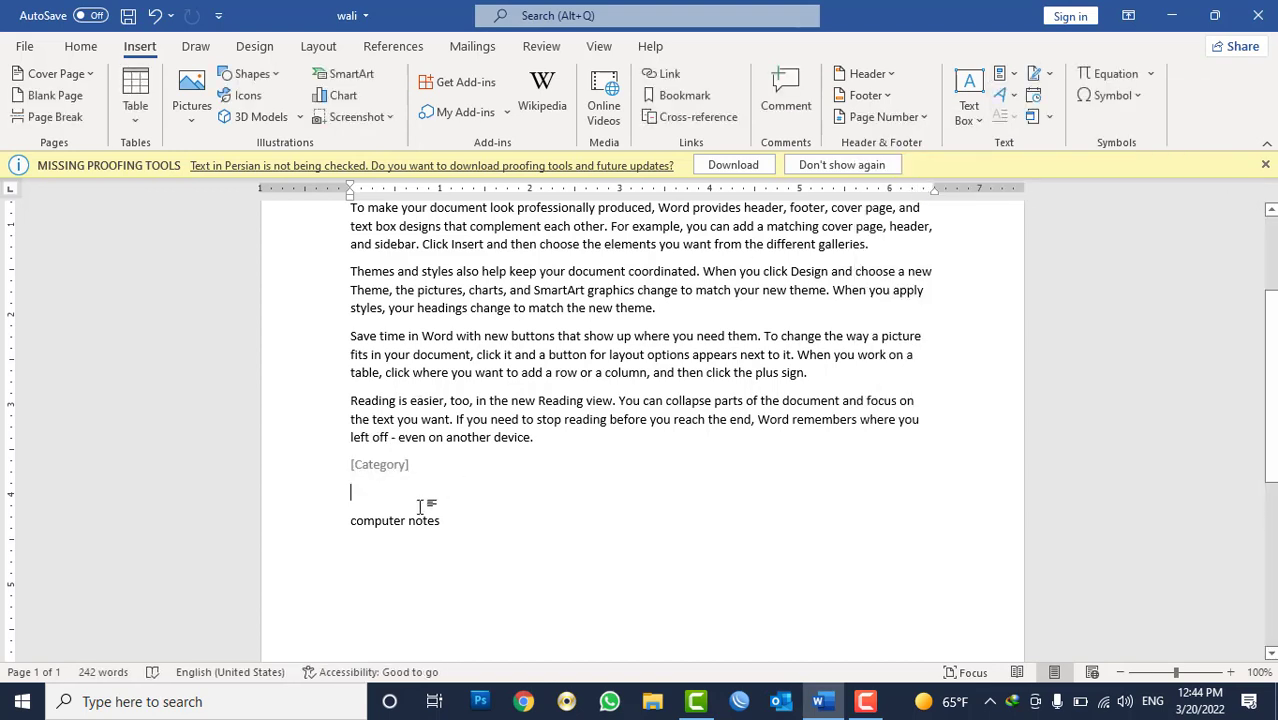
pyautogui.click(1005, 77)
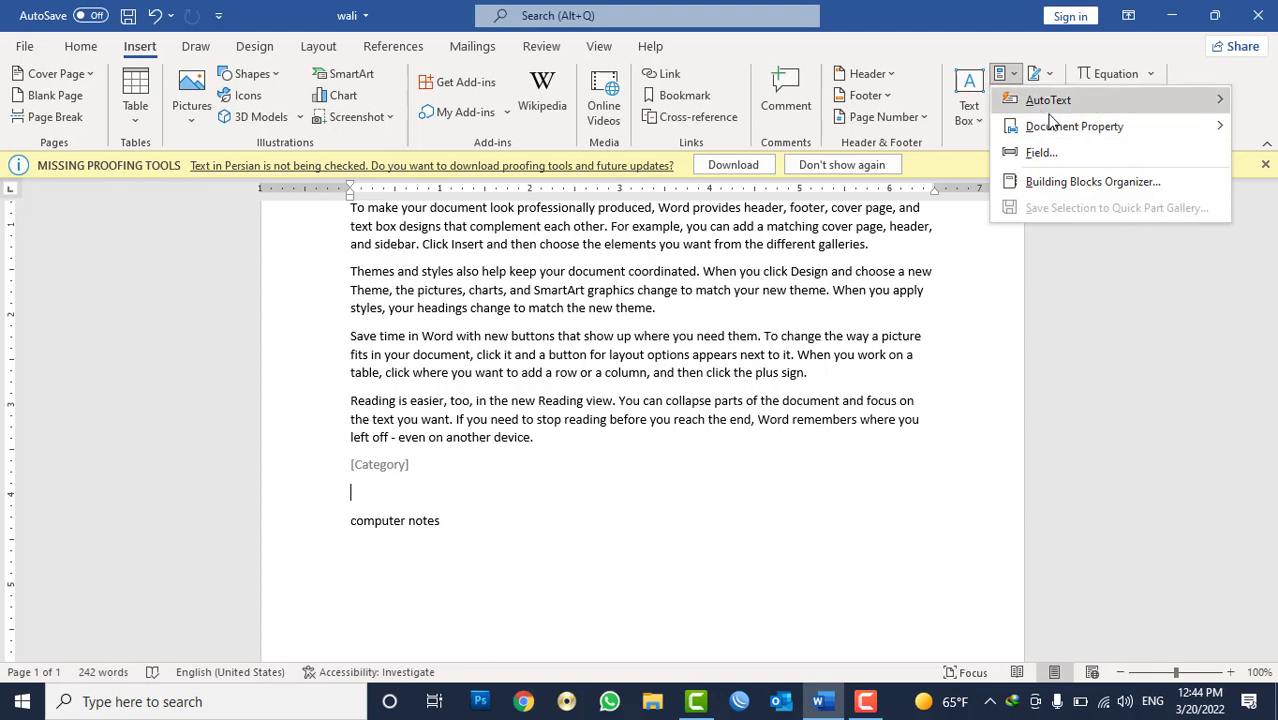
pyautogui.moveTo(1052, 125)
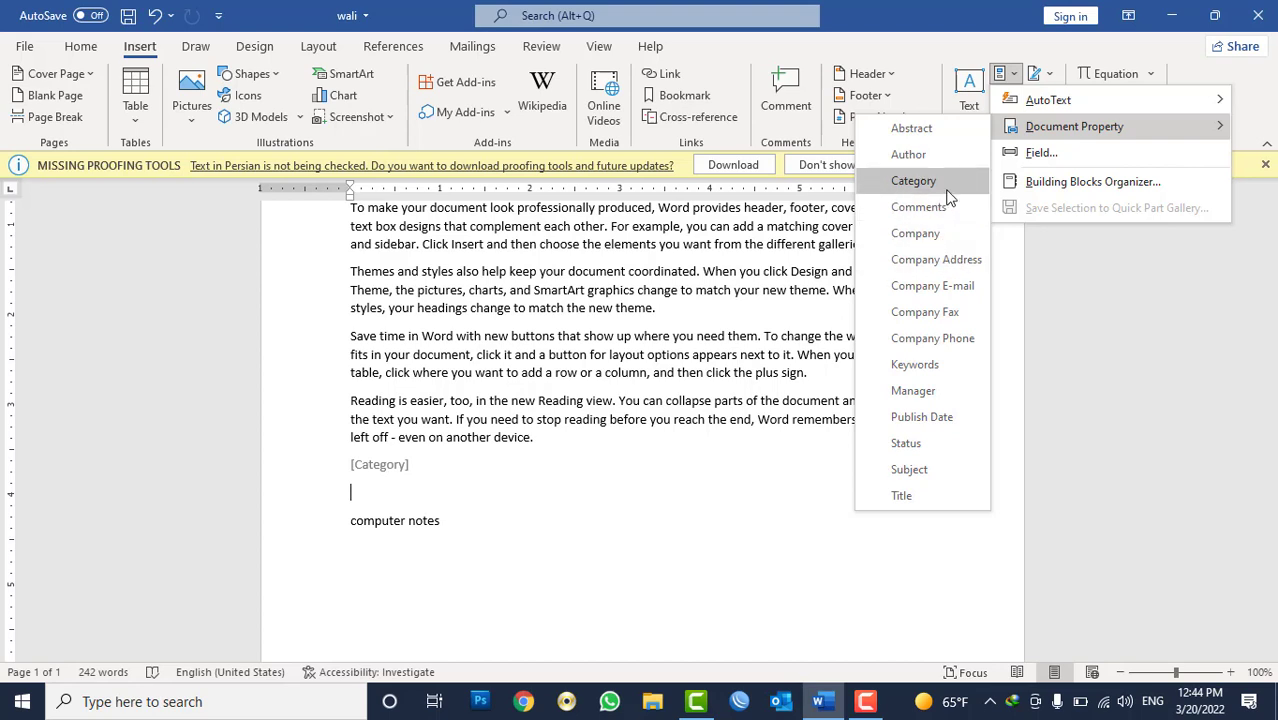
pyautogui.click(941, 156)
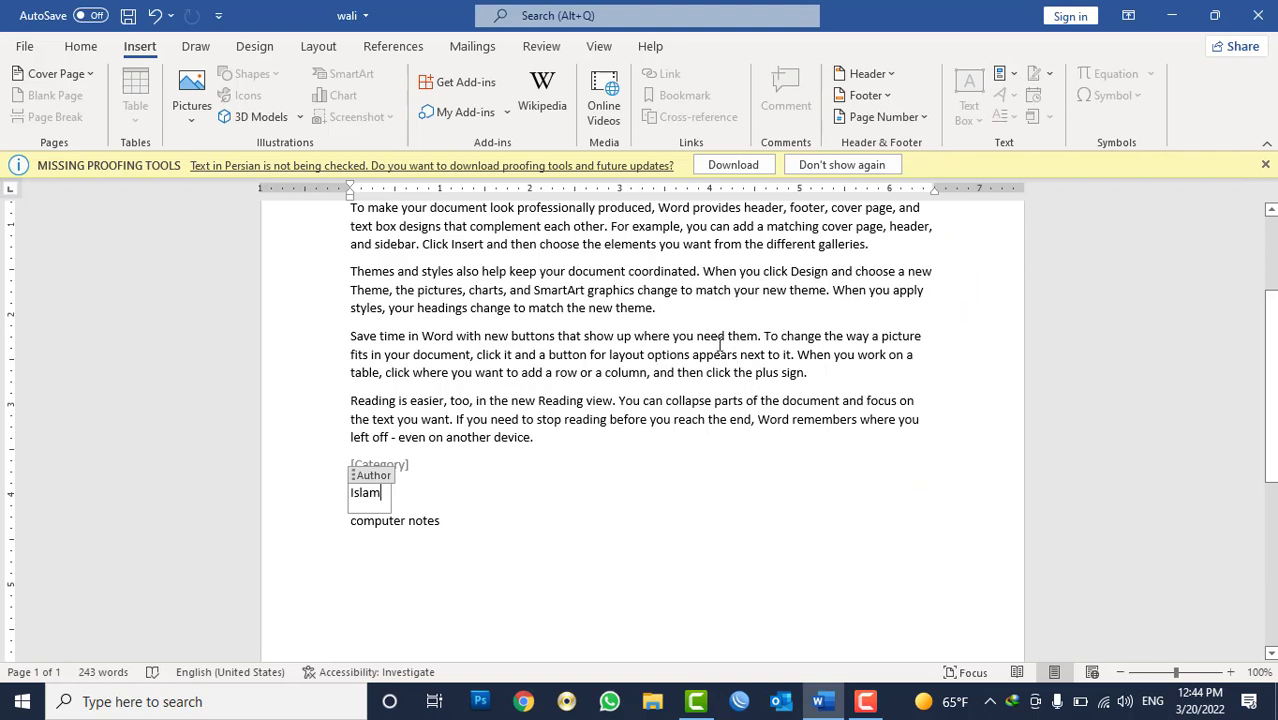
pyautogui.click(722, 337)
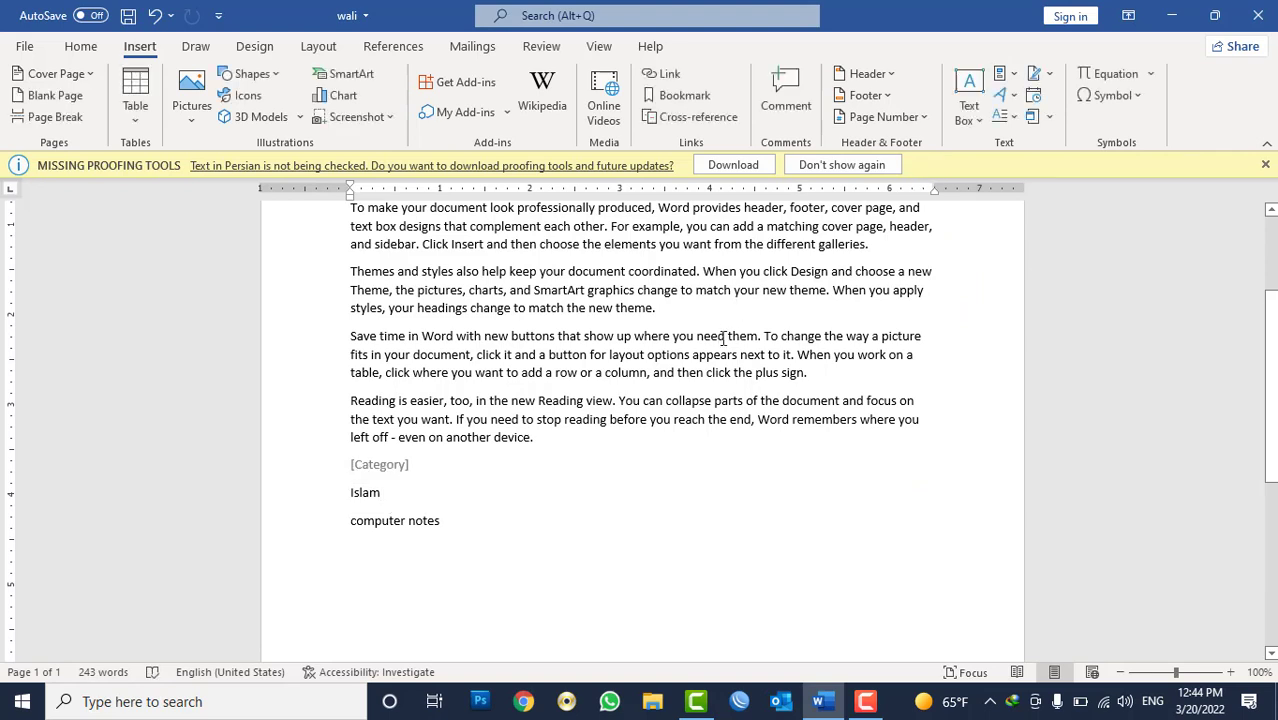
# Step: Open the Field dialog, cancel it, and undo to clear the page
pyautogui.click(1013, 76)
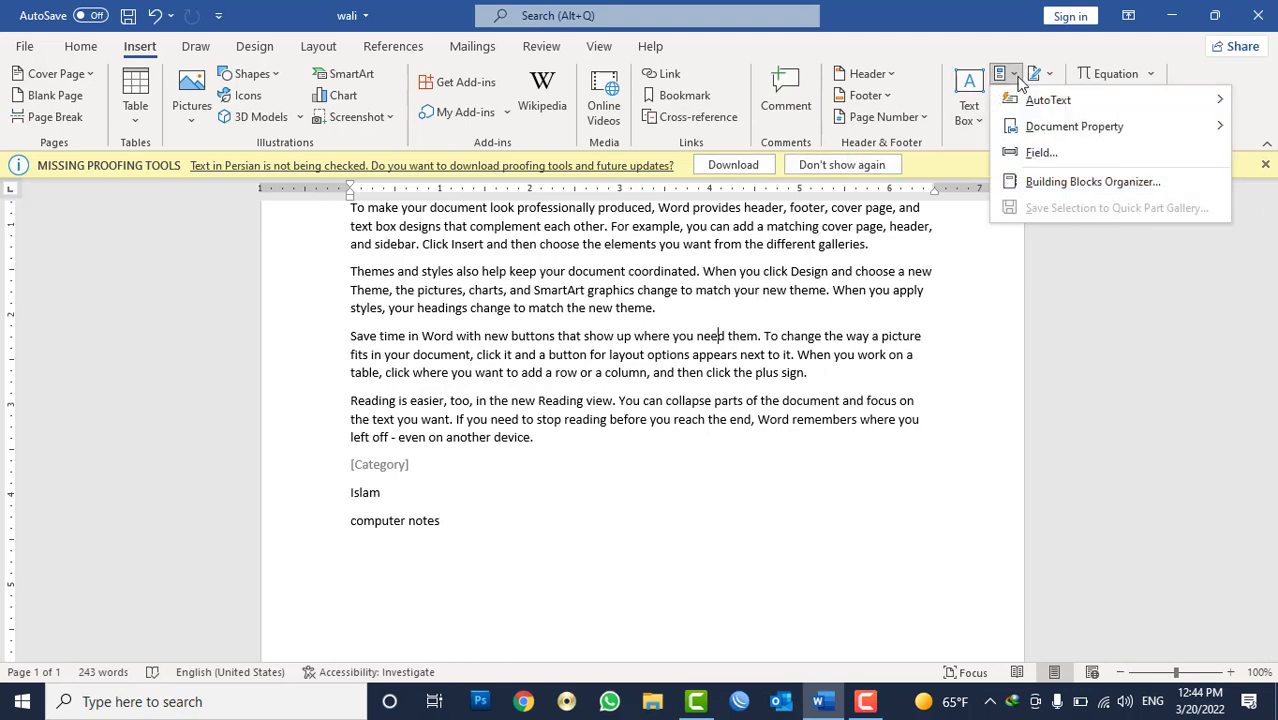
pyautogui.click(1040, 152)
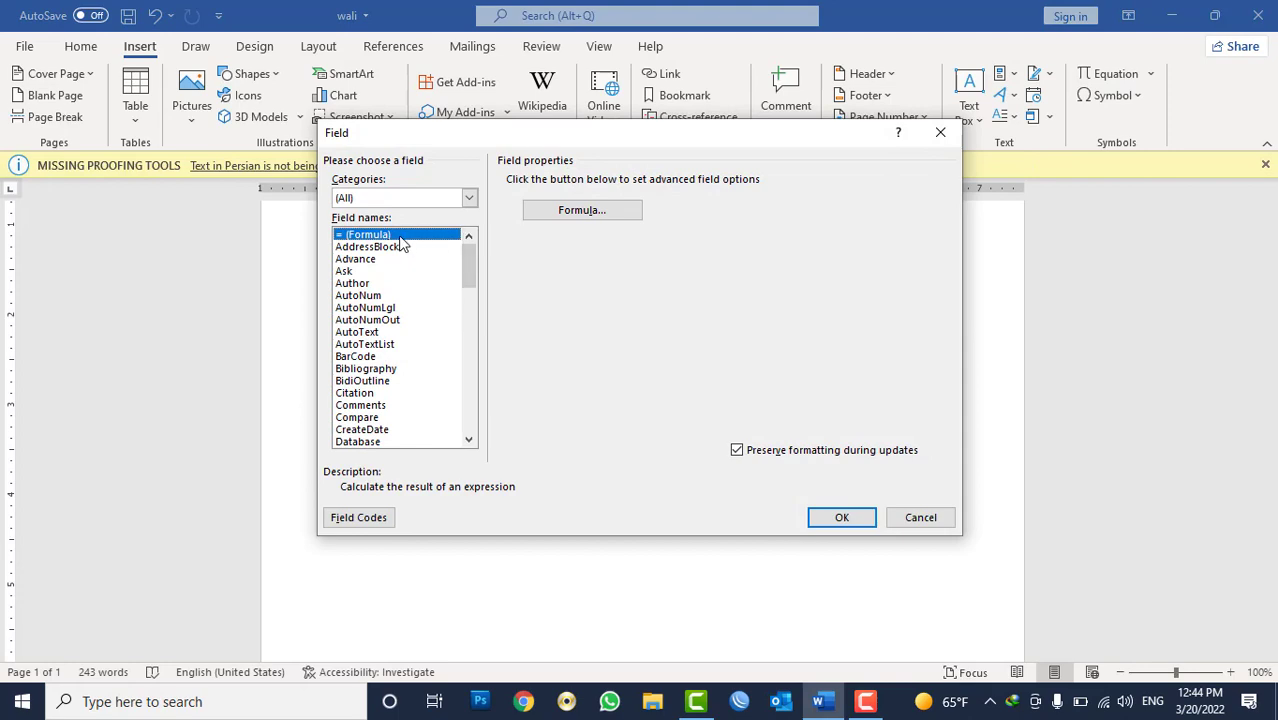
pyautogui.click(950, 517)
pyautogui.scroll(-5, 883, 460)
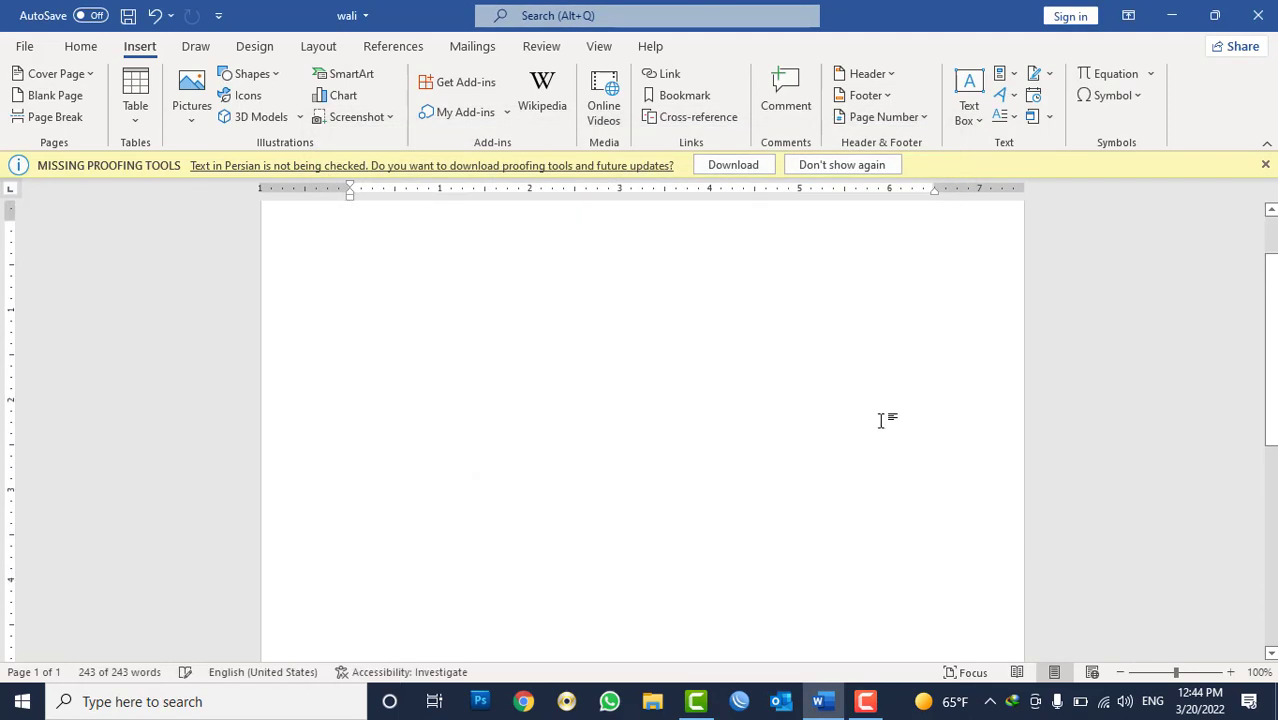
pyautogui.hotkey('ctrl', 'z')
# Step: Insert a 4 by 4 table with headers S.No, EmpName, Post and Salary
pyautogui.click(135, 100)
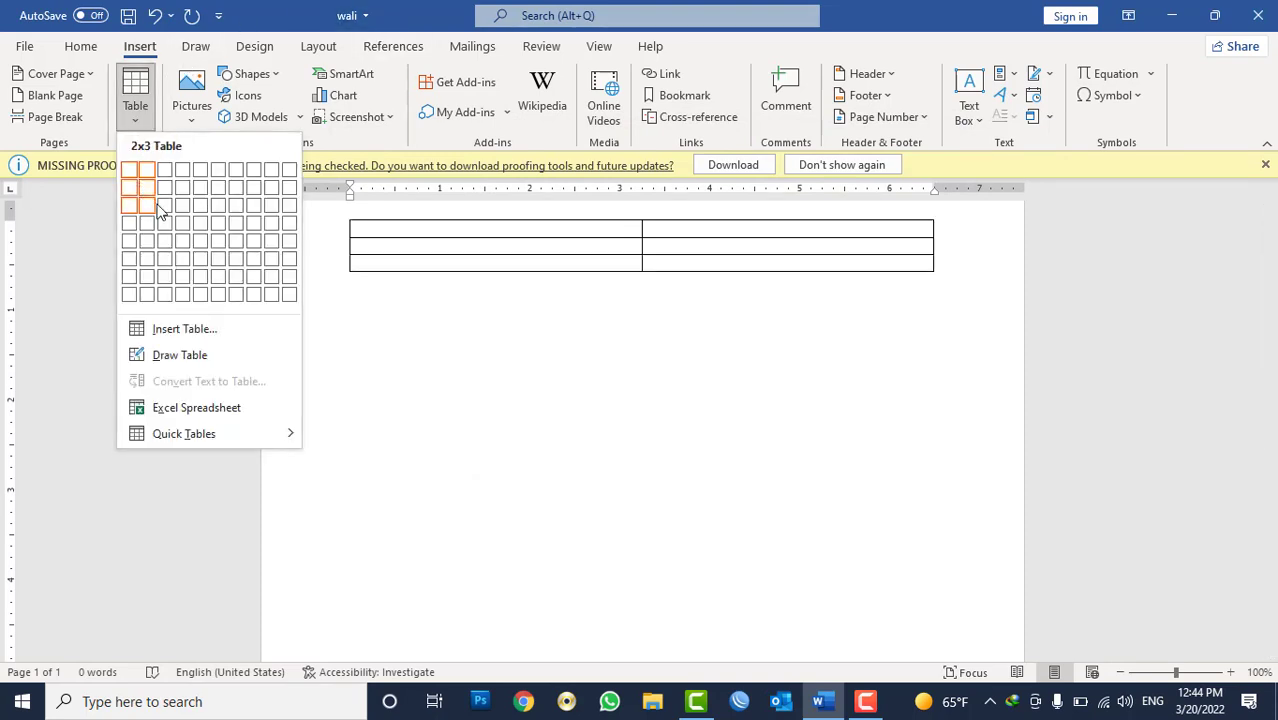
pyautogui.click(183, 222)
pyautogui.write('S')
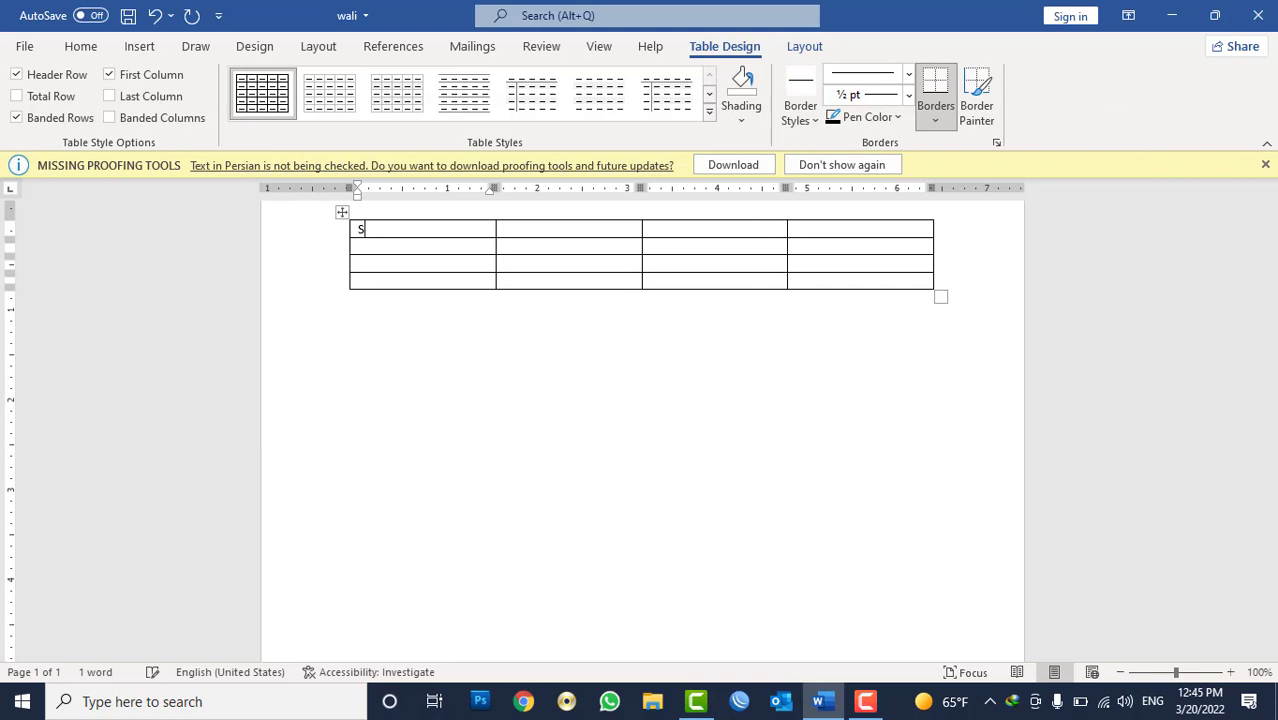
pyautogui.write('.No')
pyautogui.press('Tab')
pyautogui.press('Tab')
pyautogui.write('Ro')
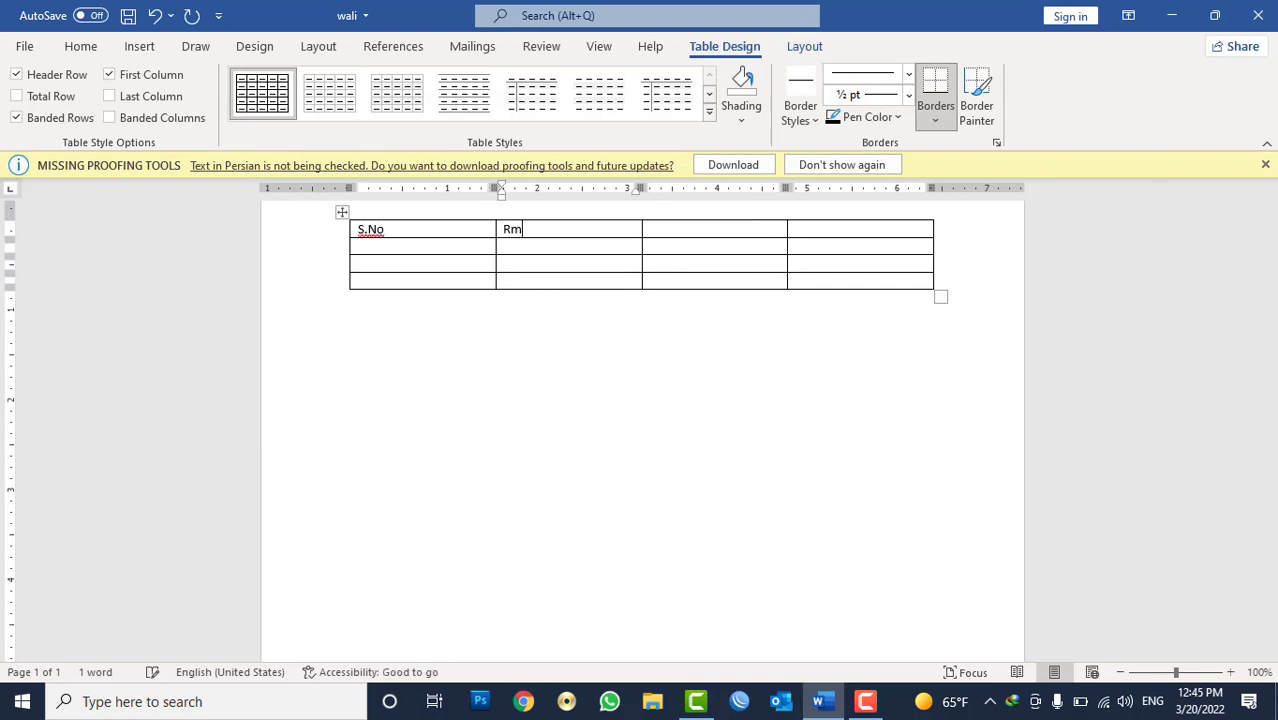
pyautogui.write('ll')
pyautogui.press('BackSpace')
pyautogui.press('BackSpace')
pyautogui.press('BackSpace')
pyautogui.write('pName')
pyautogui.press('Tab')
pyautogui.press('Tab')
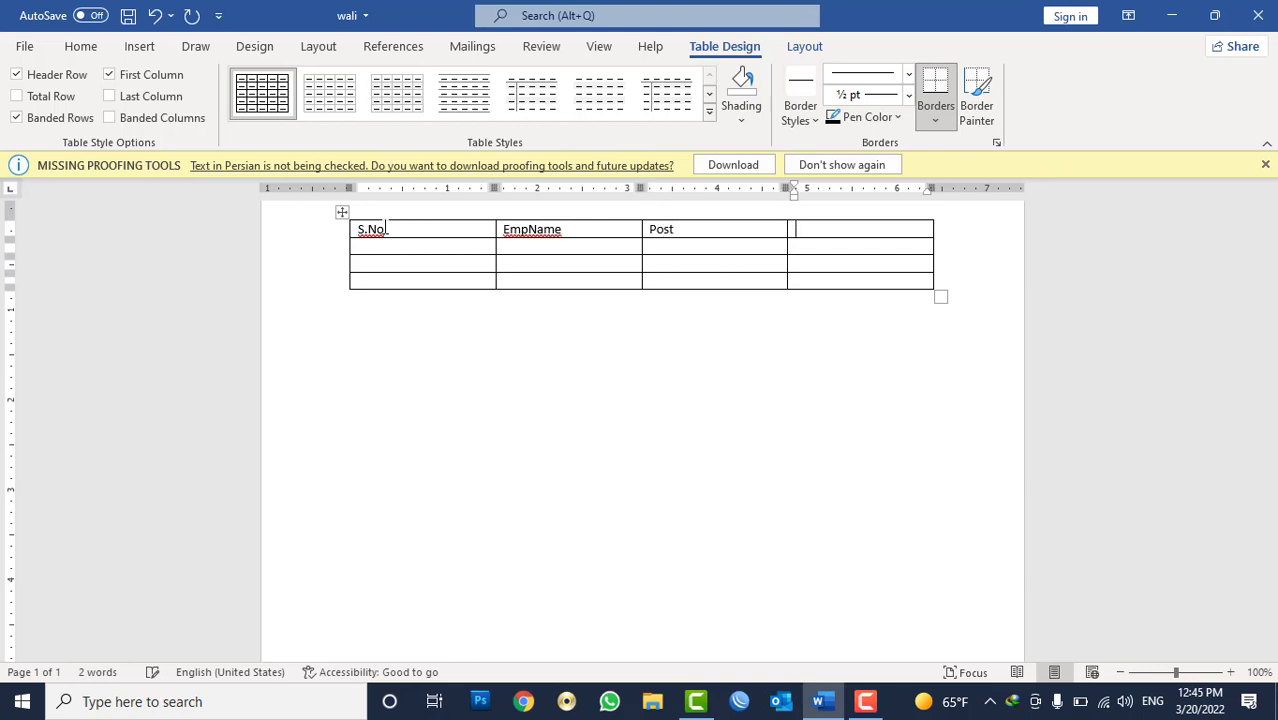
pyautogui.write('Salary')
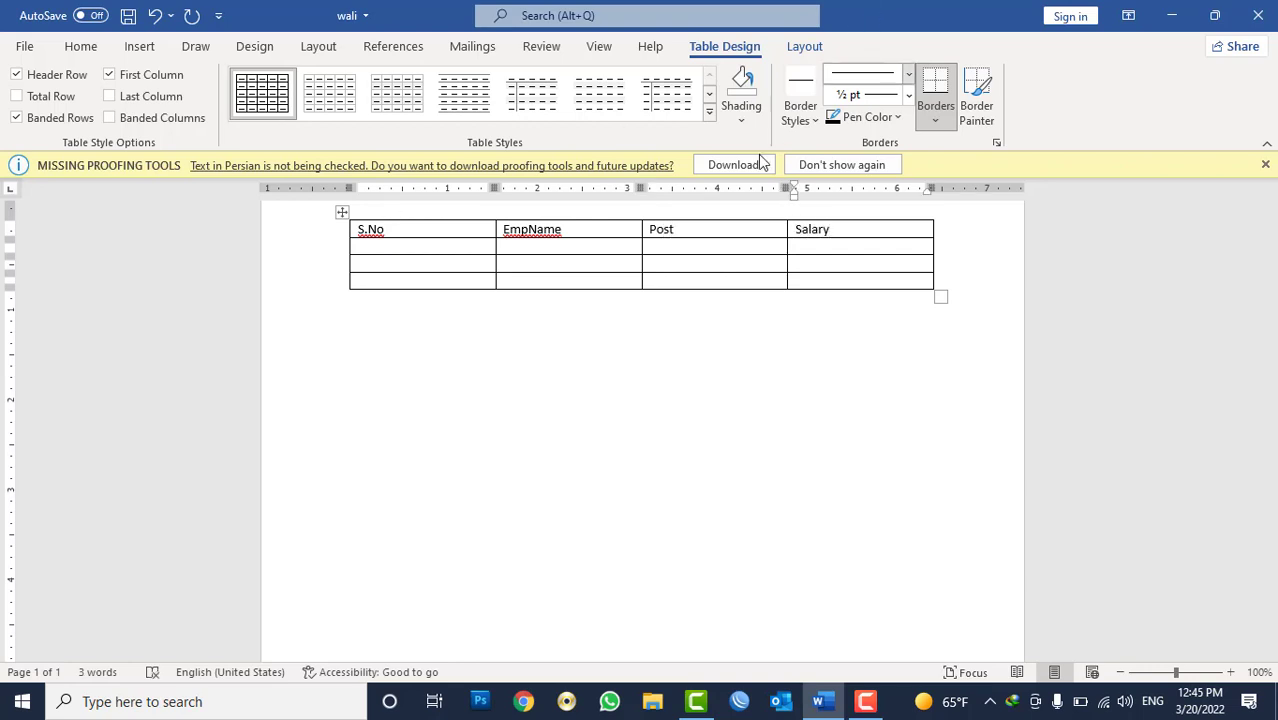
# Step: Narrow the S.No and EmpName columns so the Post column widens
pyautogui.click(436, 247)
pyautogui.moveTo(494, 235); pyautogui.dragTo(392, 239)
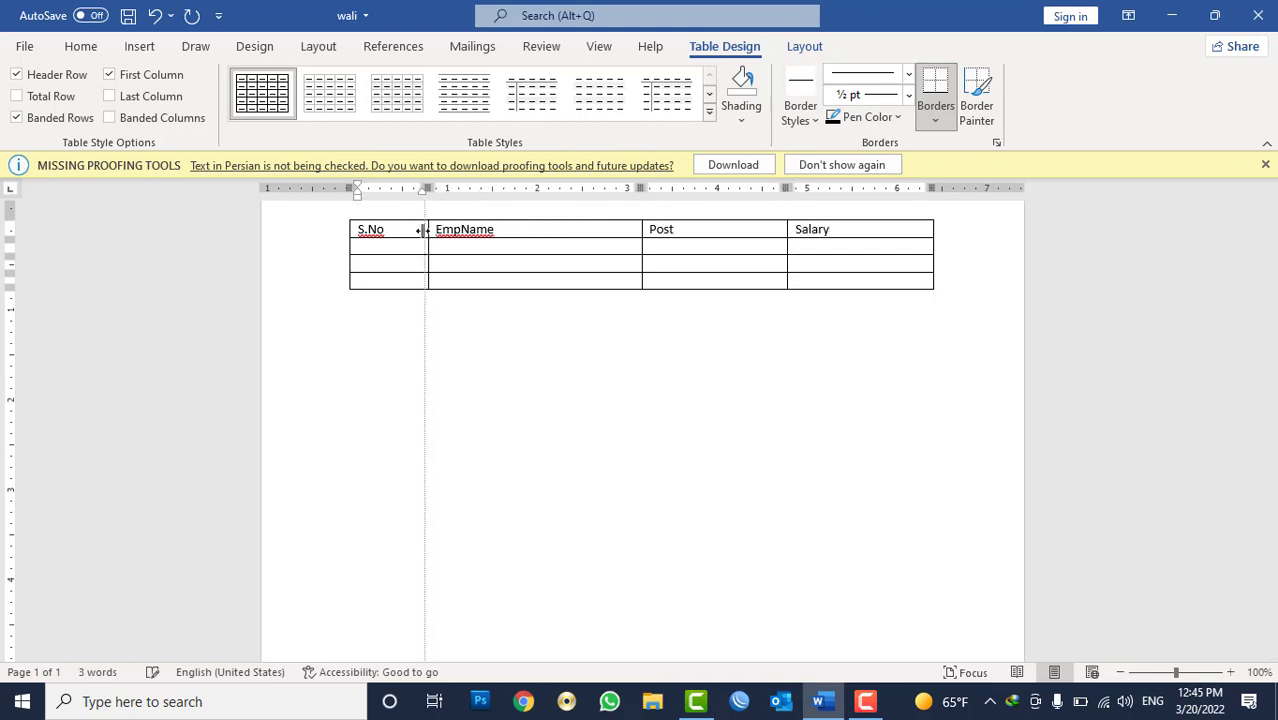
pyautogui.click(638, 233)
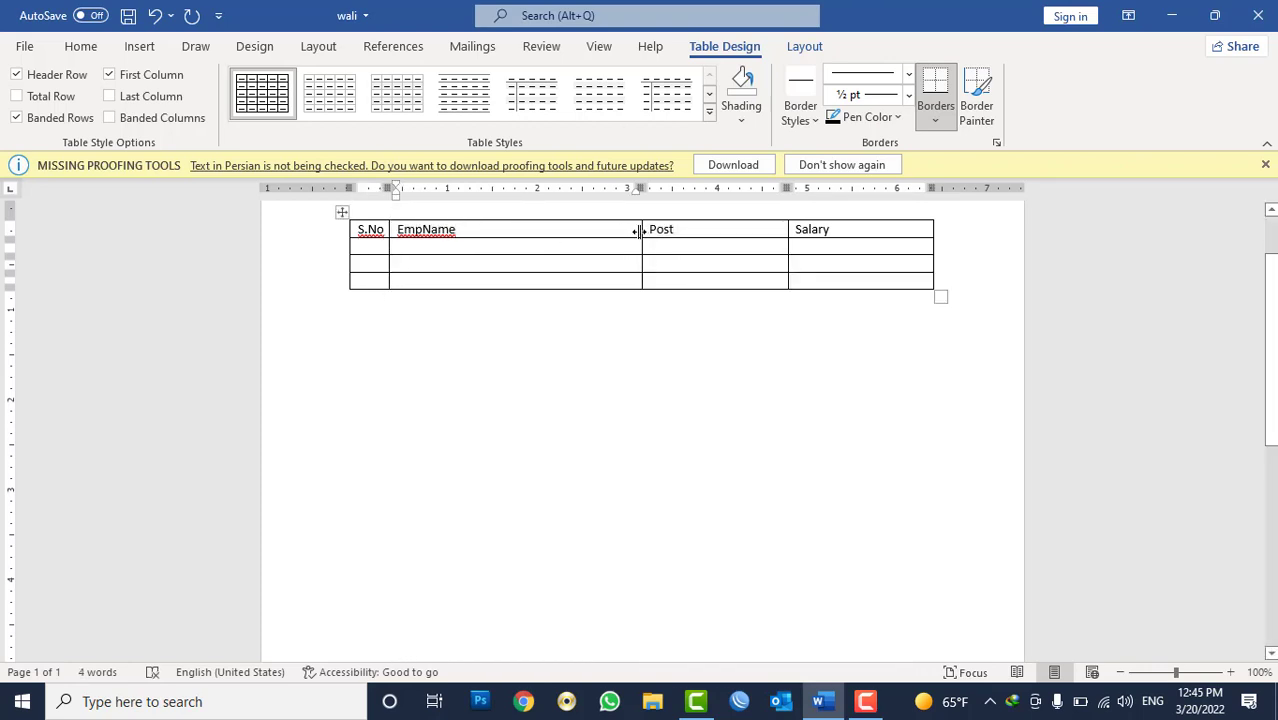
pyautogui.moveTo(638, 231); pyautogui.dragTo(587, 231)
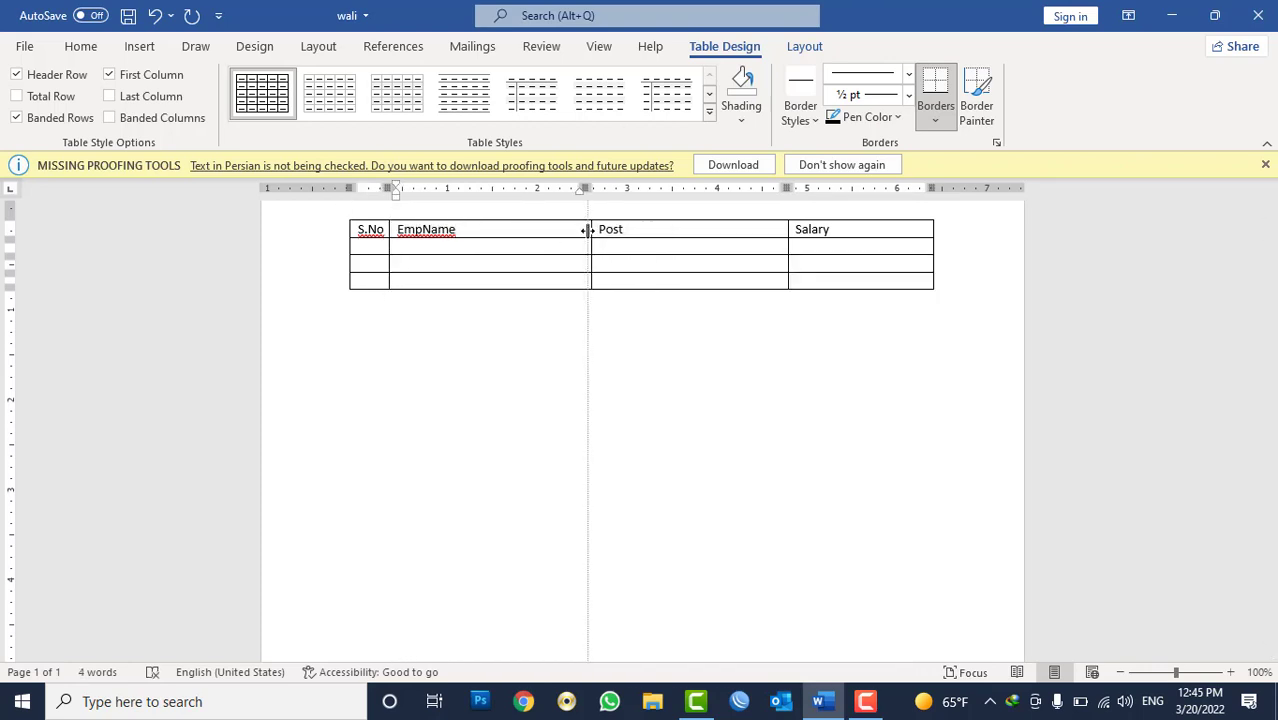
# Step: Number the S.No column 1 to 5, adding rows and a final Total row
pyautogui.click(383, 248)
pyautogui.write('1')
pyautogui.press('Down')
pyautogui.write('2')
pyautogui.press('Down')
pyautogui.write('3')
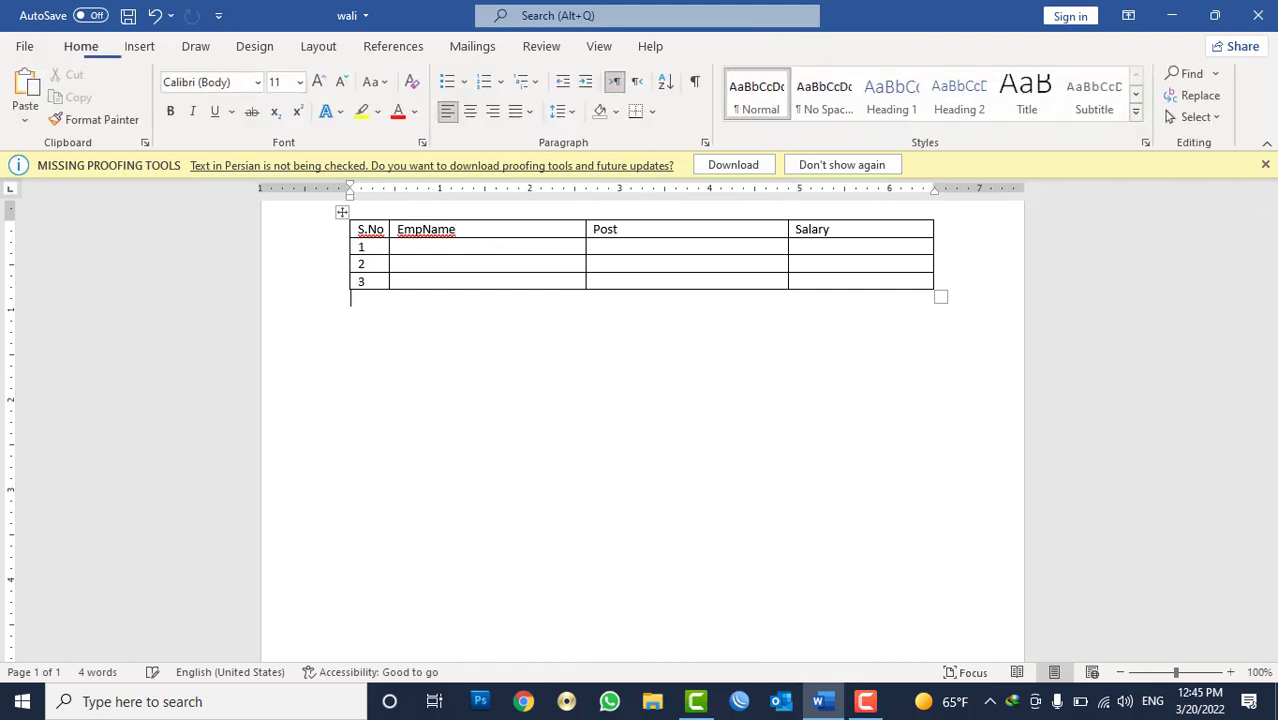
pyautogui.press('Up')
pyautogui.press('Tab')
pyautogui.press('Tab')
pyautogui.press('Tab')
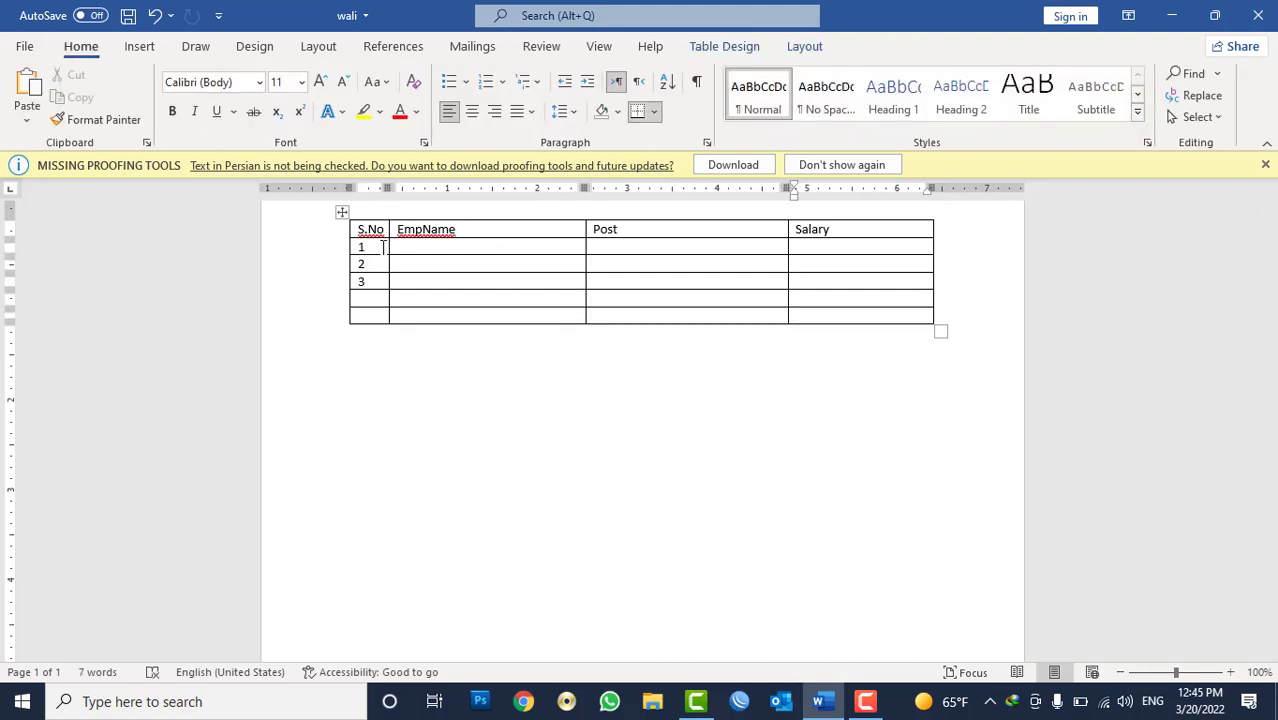
pyautogui.press('Tab')
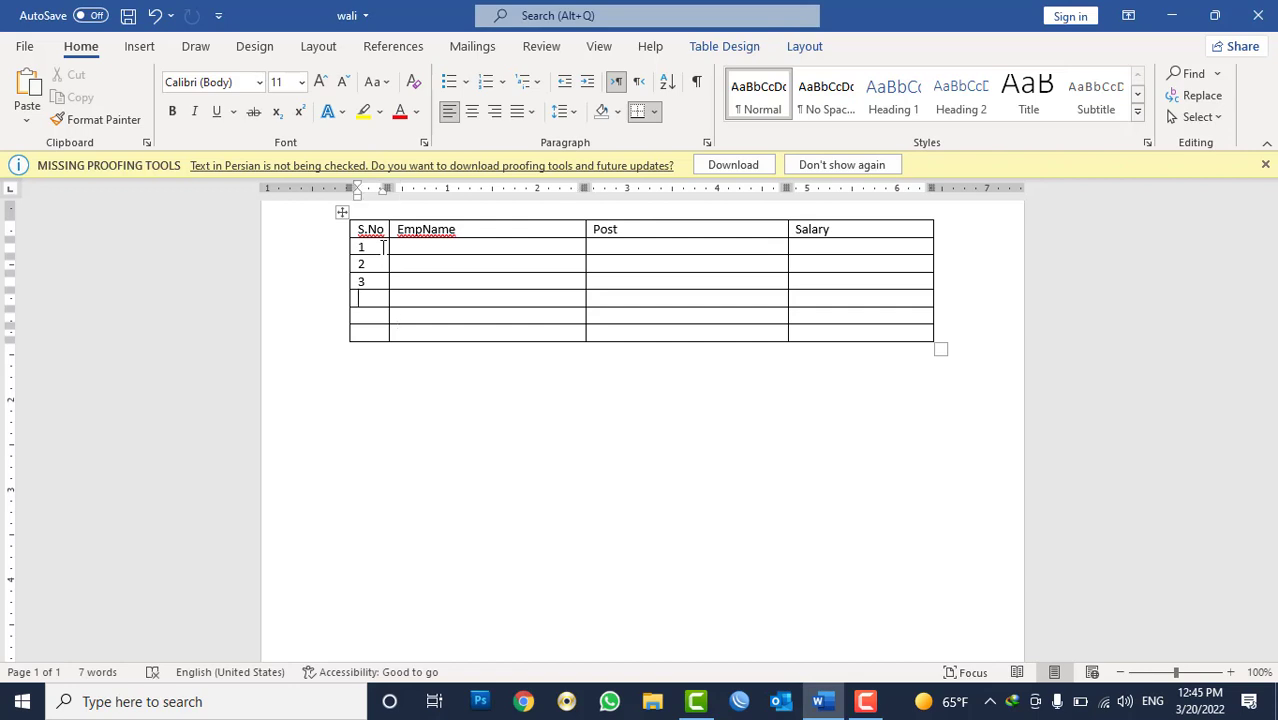
pyautogui.write('4')
pyautogui.press('Down')
pyautogui.write('5')
pyautogui.write('Tot')
pyautogui.write('al')
# Step: Enter the employees' names in the EmpName column
pyautogui.press('Tab')
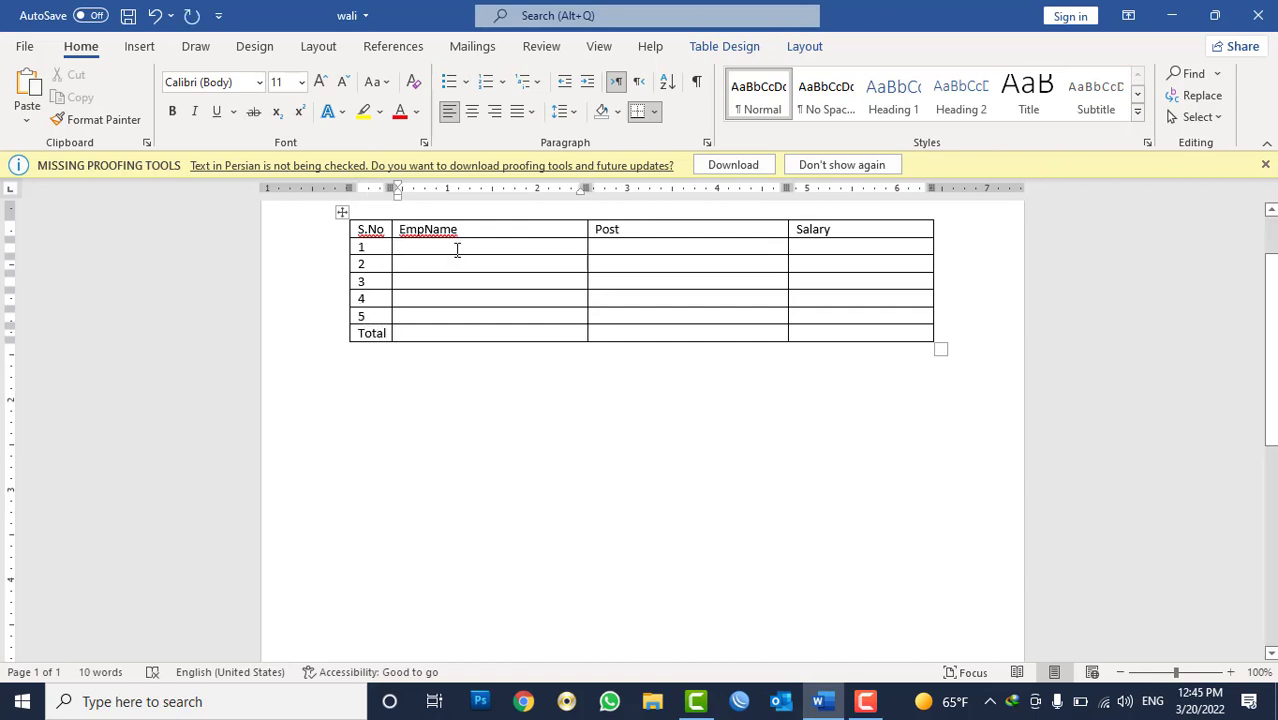
pyautogui.write('Islam')
pyautogui.press('Down')
pyautogui.write('K')
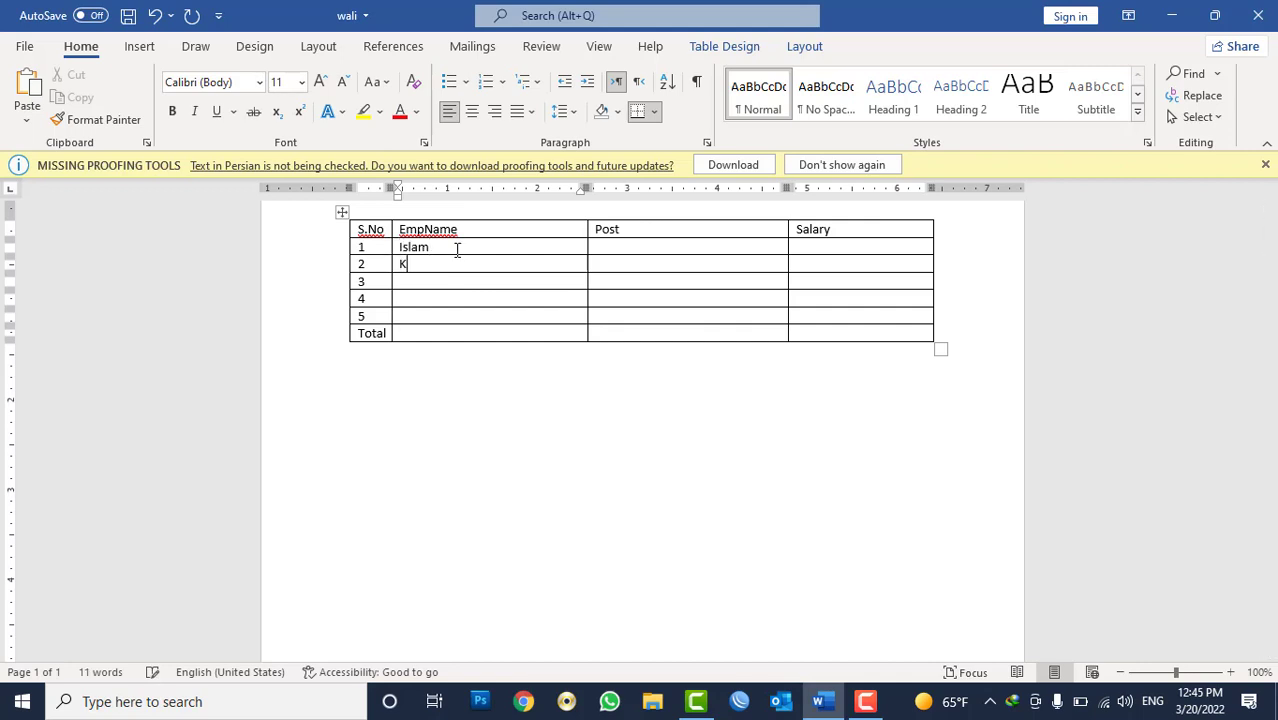
pyautogui.write('han')
pyautogui.write('lam')
pyautogui.press('Down')
pyautogui.write('d')
pyautogui.press('Down')
pyautogui.write('ma')
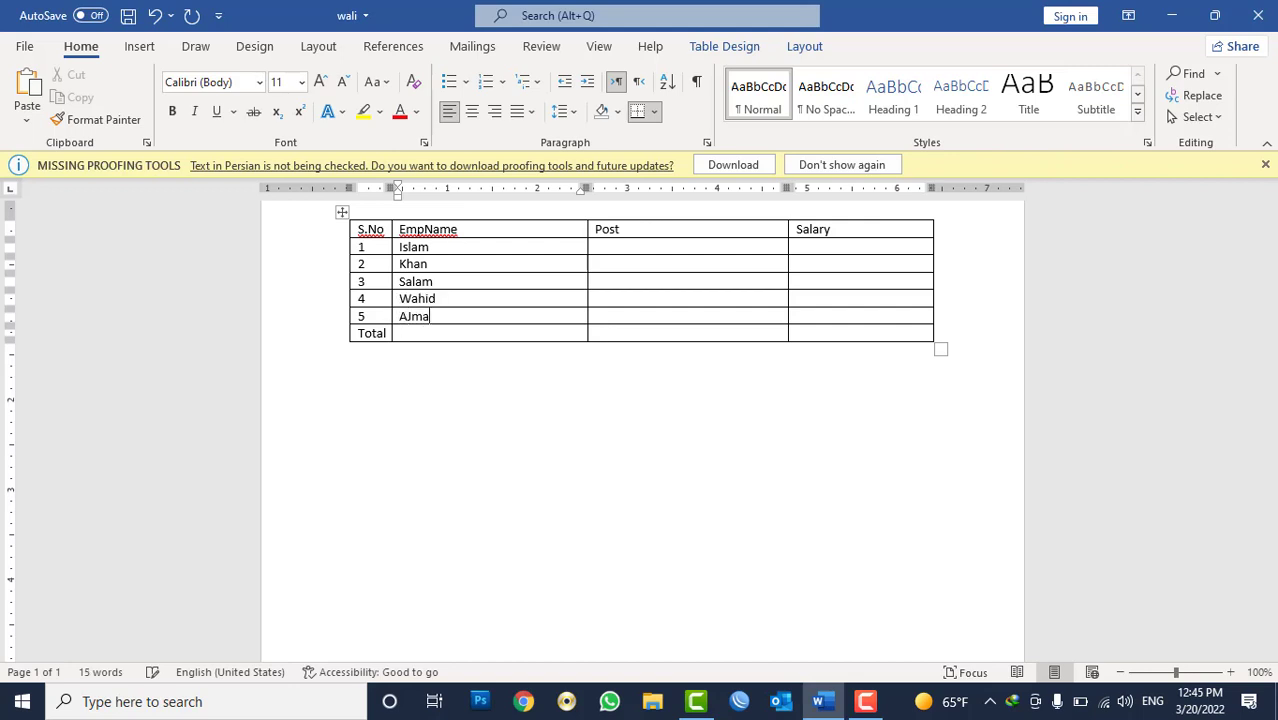
# Step: Fill in the employees' posts in the Post column
pyautogui.press('Tab')
pyautogui.write('Doc')
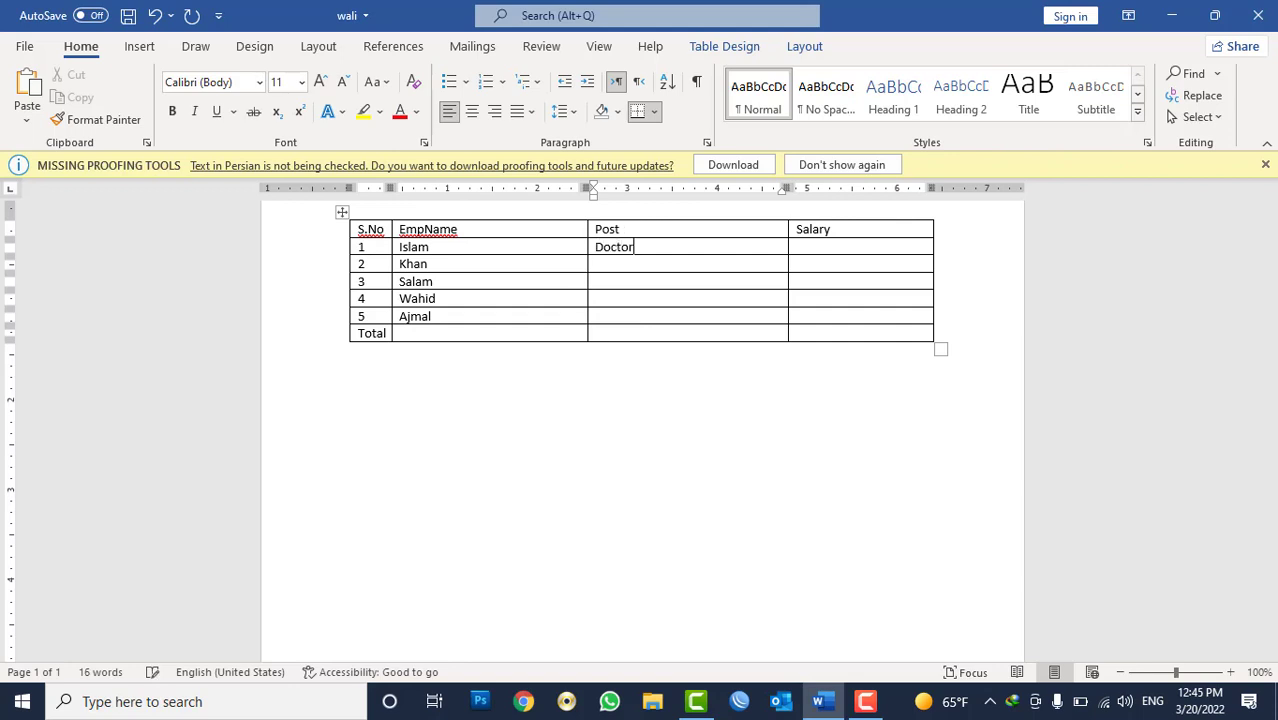
pyautogui.click(600, 264)
pyautogui.write('Engineer')
pyautogui.press('Down')
pyautogui.write('OT')
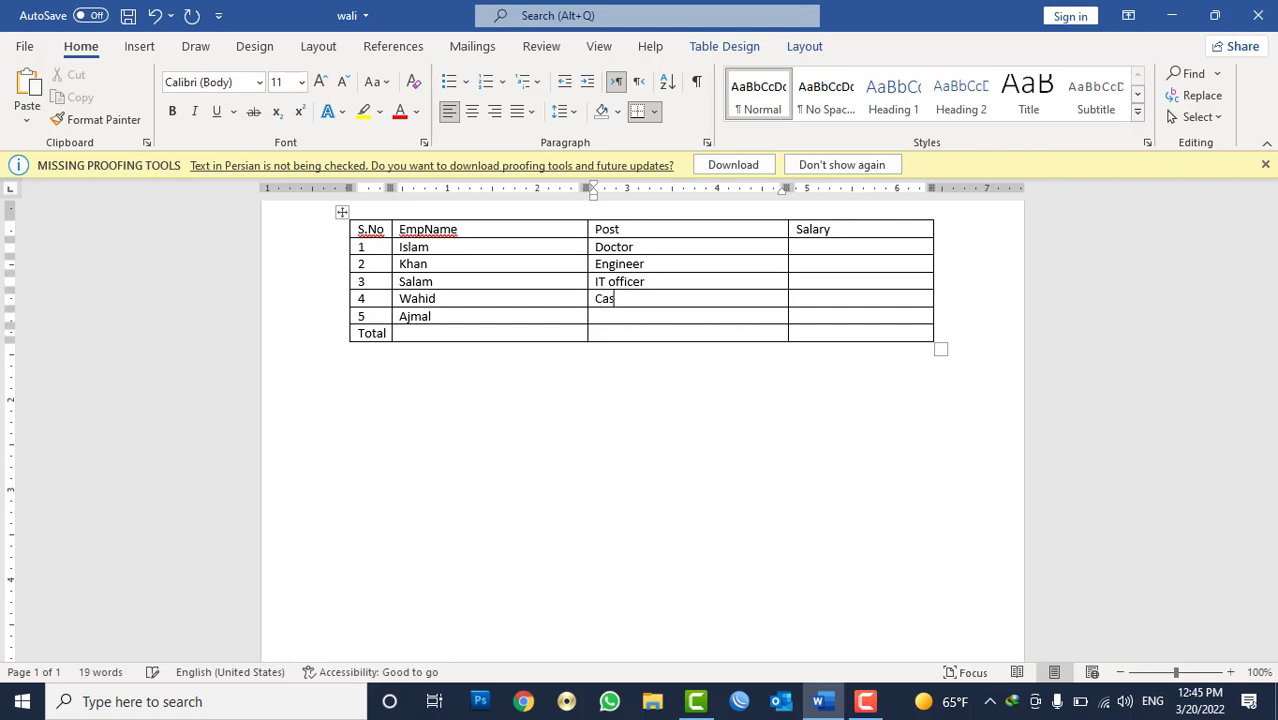
pyautogui.write('Genera')
pyautogui.write('l Manager')
# Step: Enter salaries 1000 to 5000 in the Salary column and move to the Total cell
pyautogui.press('Tab')
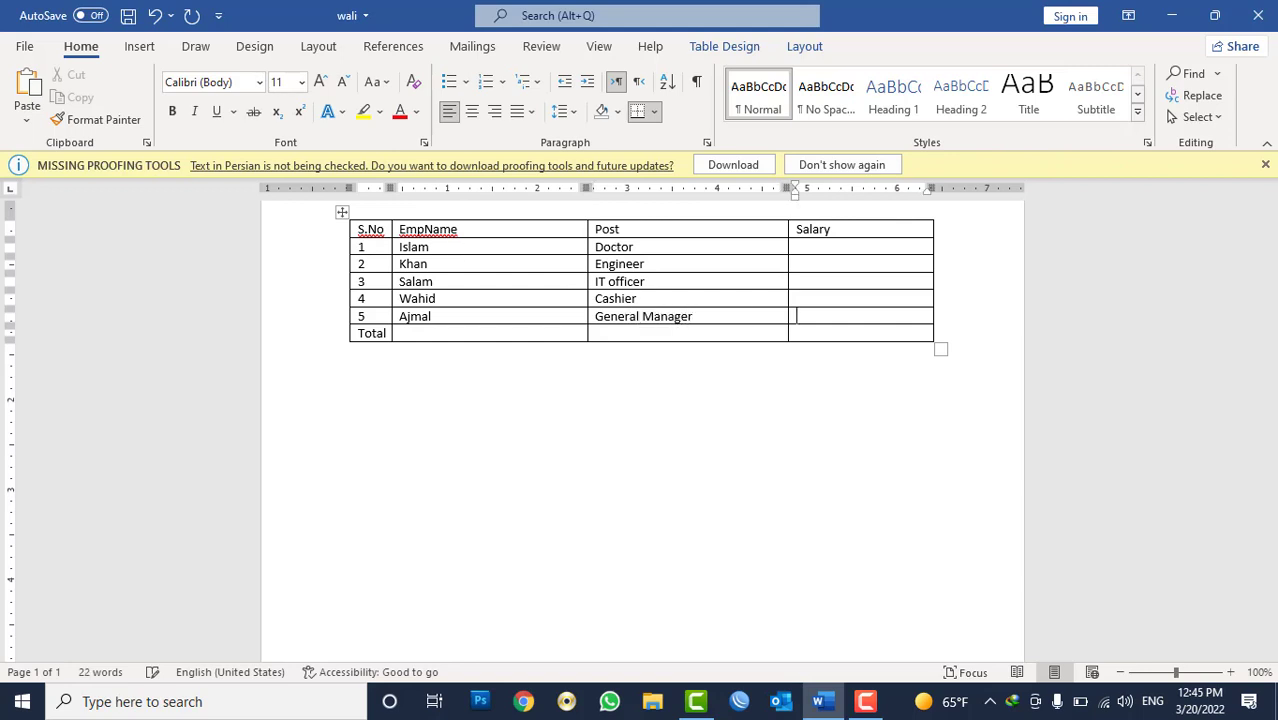
pyautogui.press('Up')
pyautogui.press('Up')
pyautogui.press('Up')
pyautogui.press('Up')
pyautogui.write('100')
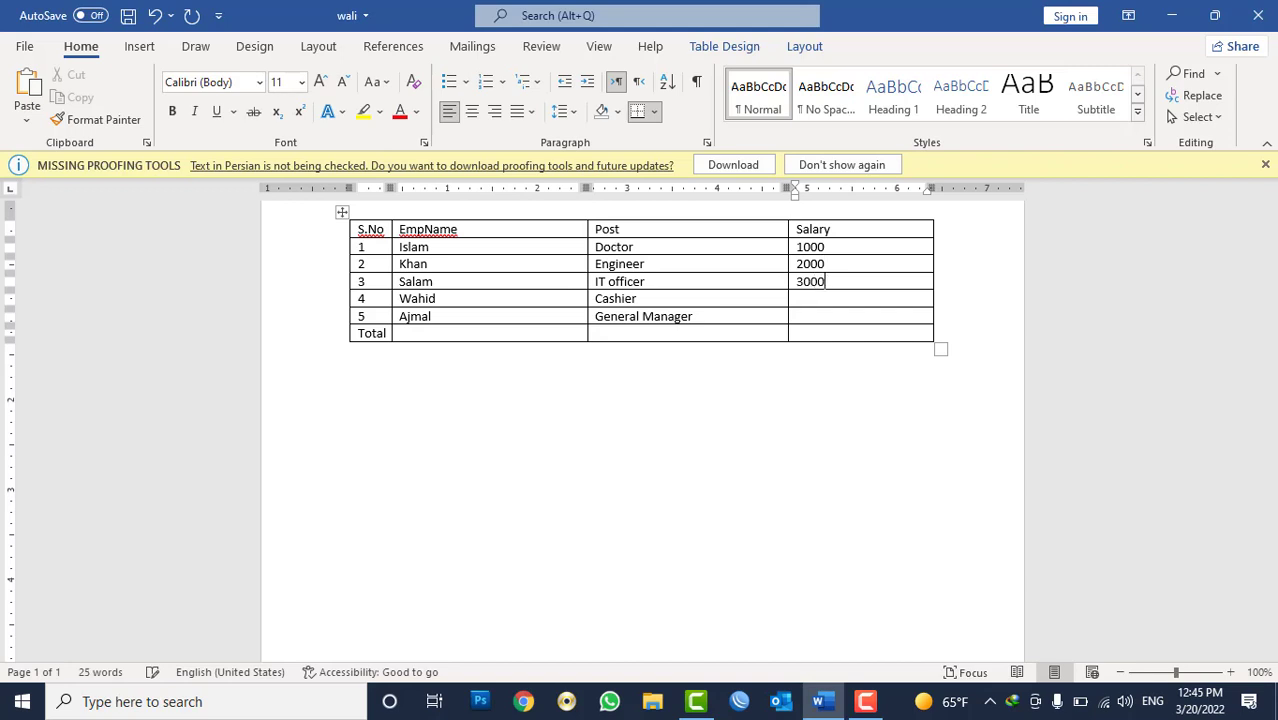
pyautogui.write('00')
pyautogui.press('Tab')
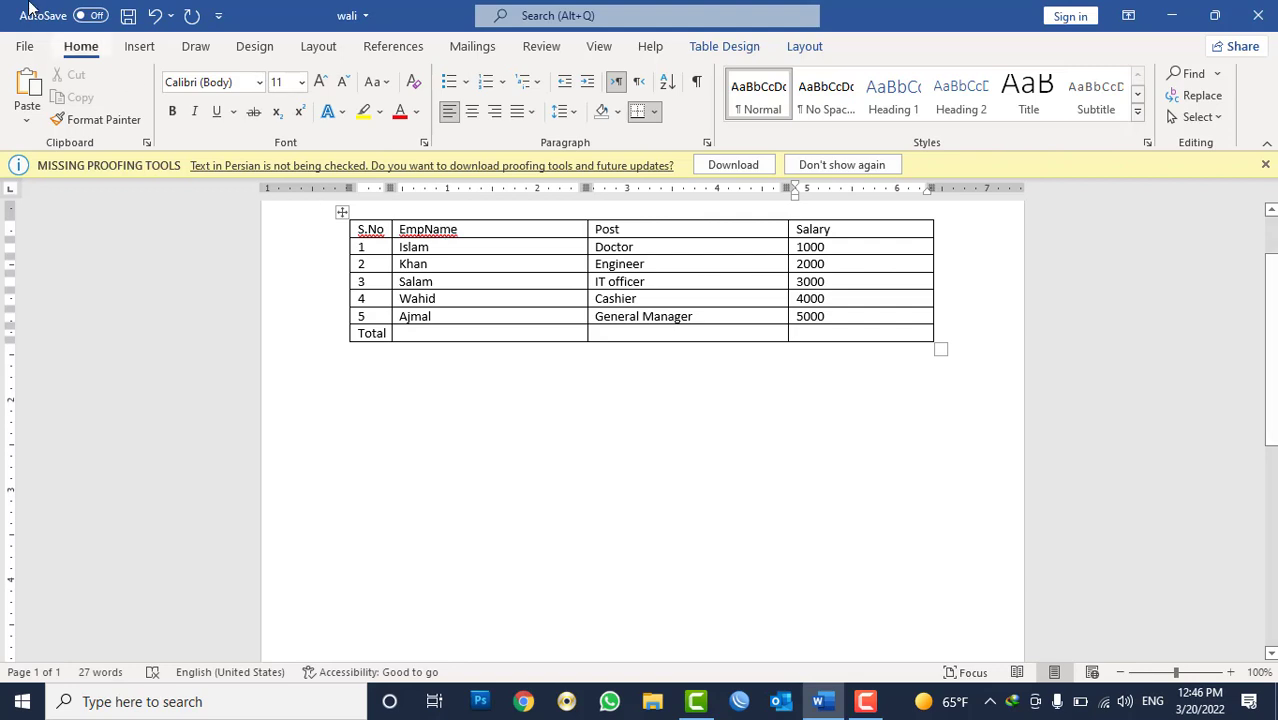
# Step: Open the Formula dialog for the Total cell and inspect the default =SUM(ABOVE)
pyautogui.click(139, 47)
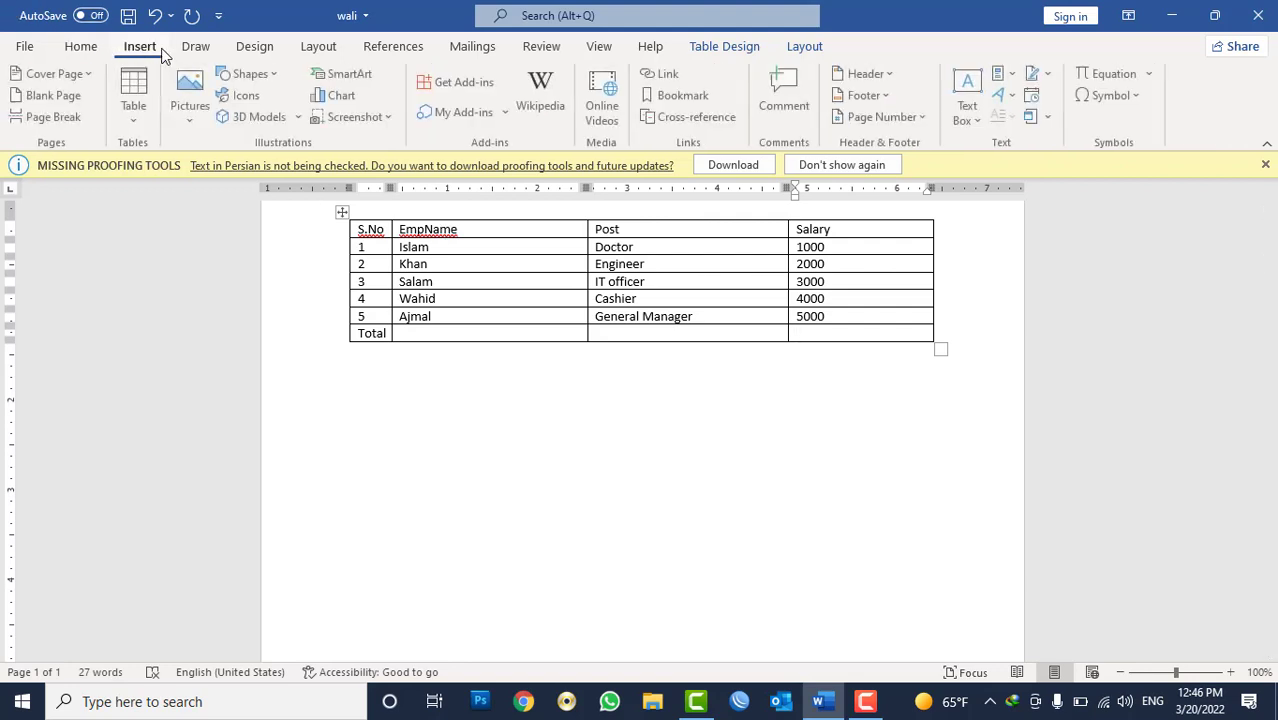
pyautogui.click(1005, 75)
pyautogui.click(1038, 154)
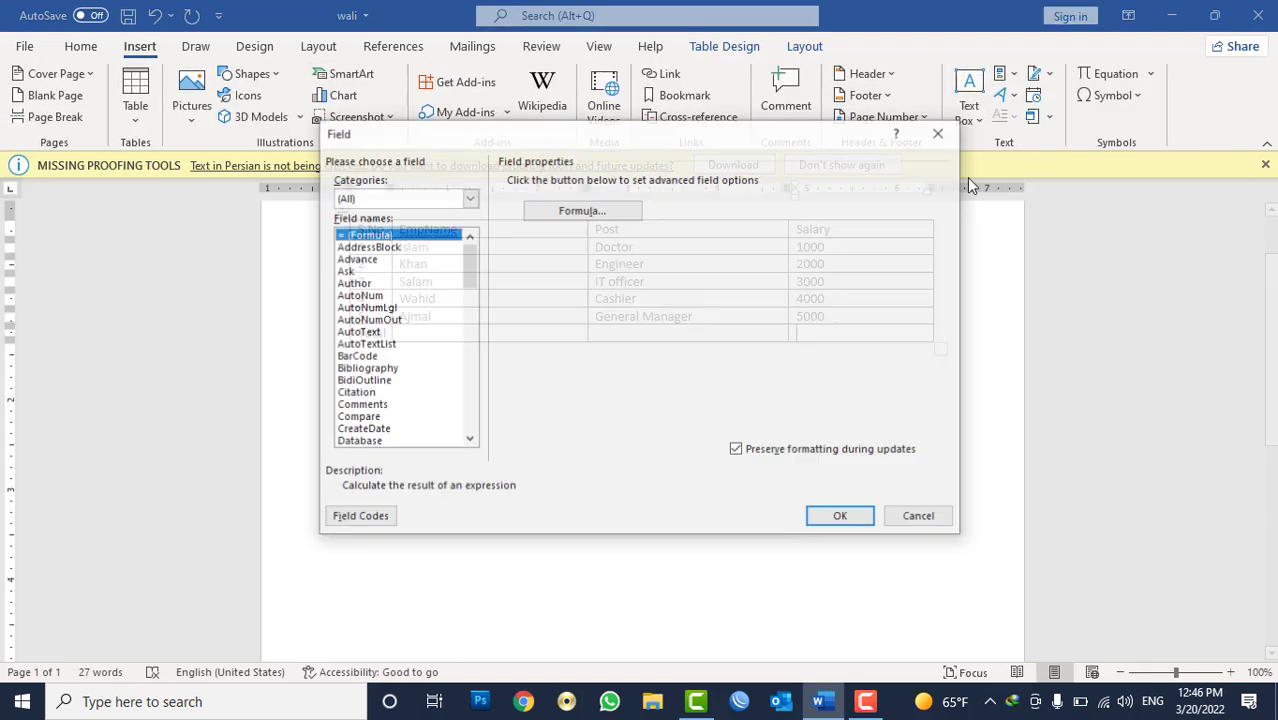
pyautogui.click(595, 211)
pyautogui.moveTo(750, 285); pyautogui.dragTo(830, 390)
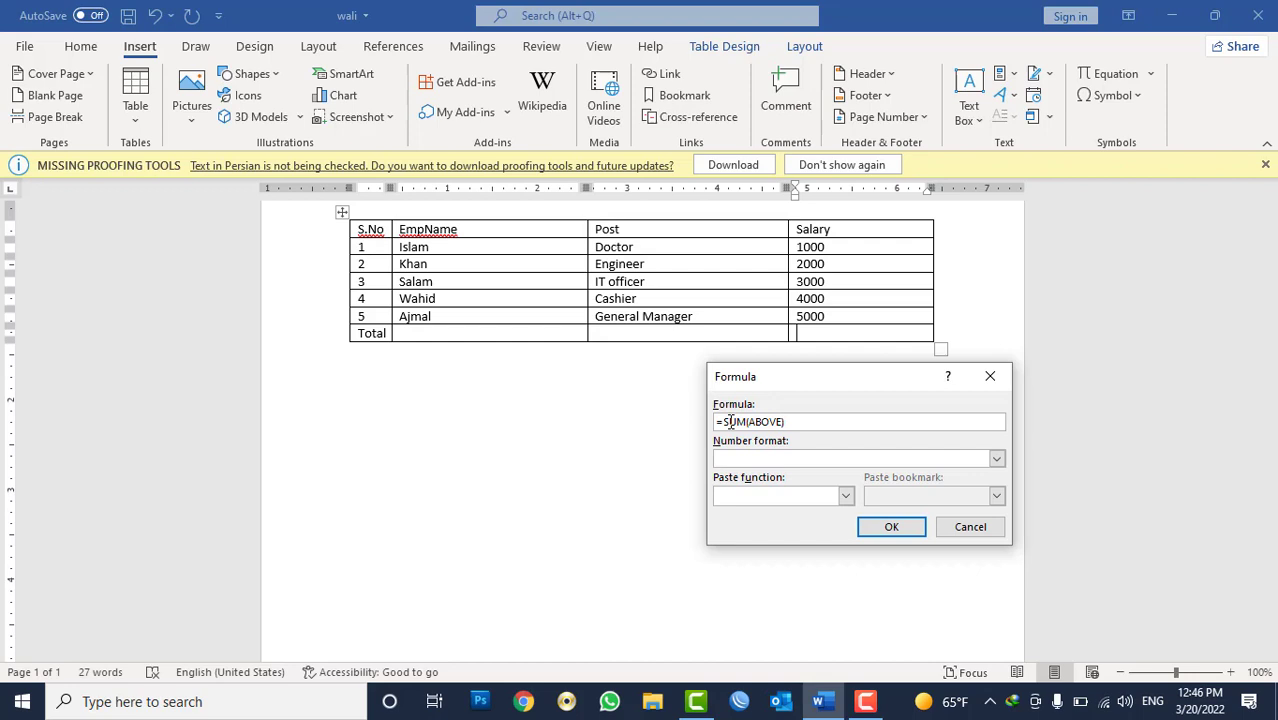
pyautogui.moveTo(748, 421); pyautogui.dragTo(783, 420)
# Step: Launch another Word window with winword from Run, close the formula, and minimize Word
pyautogui.press('super+r')
pyautogui.write('winword')
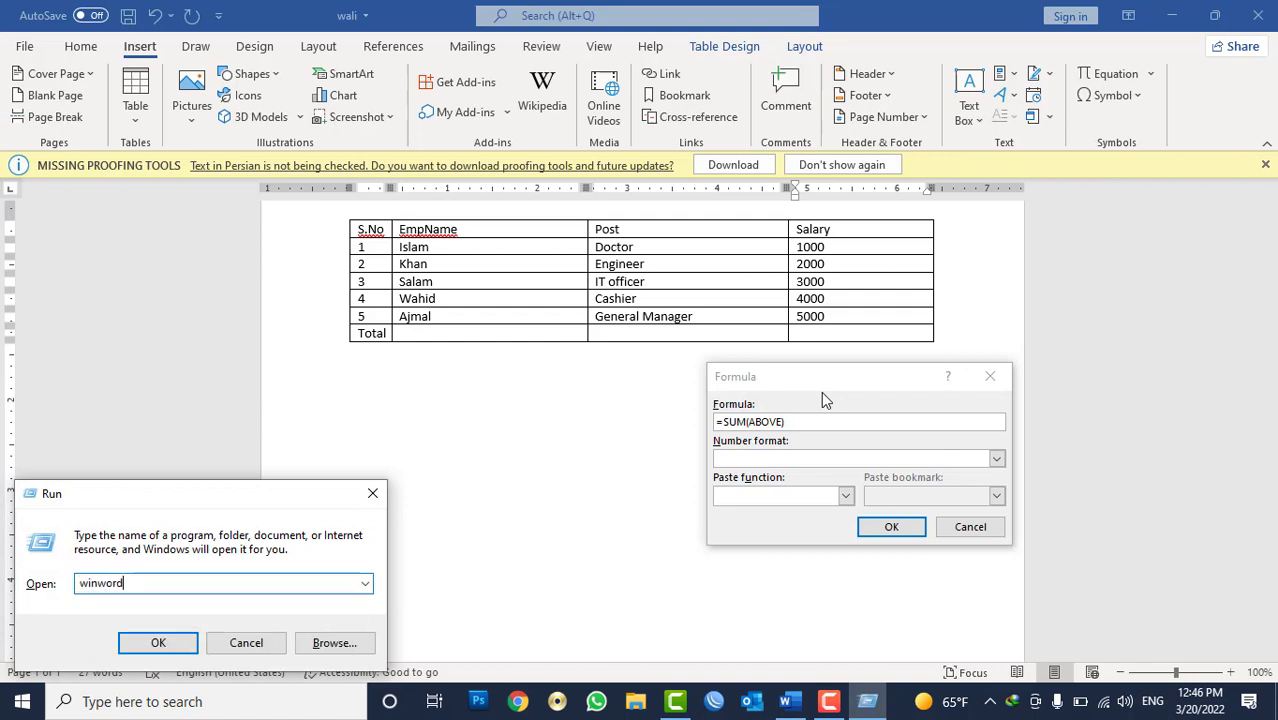
pyautogui.press('Escape')
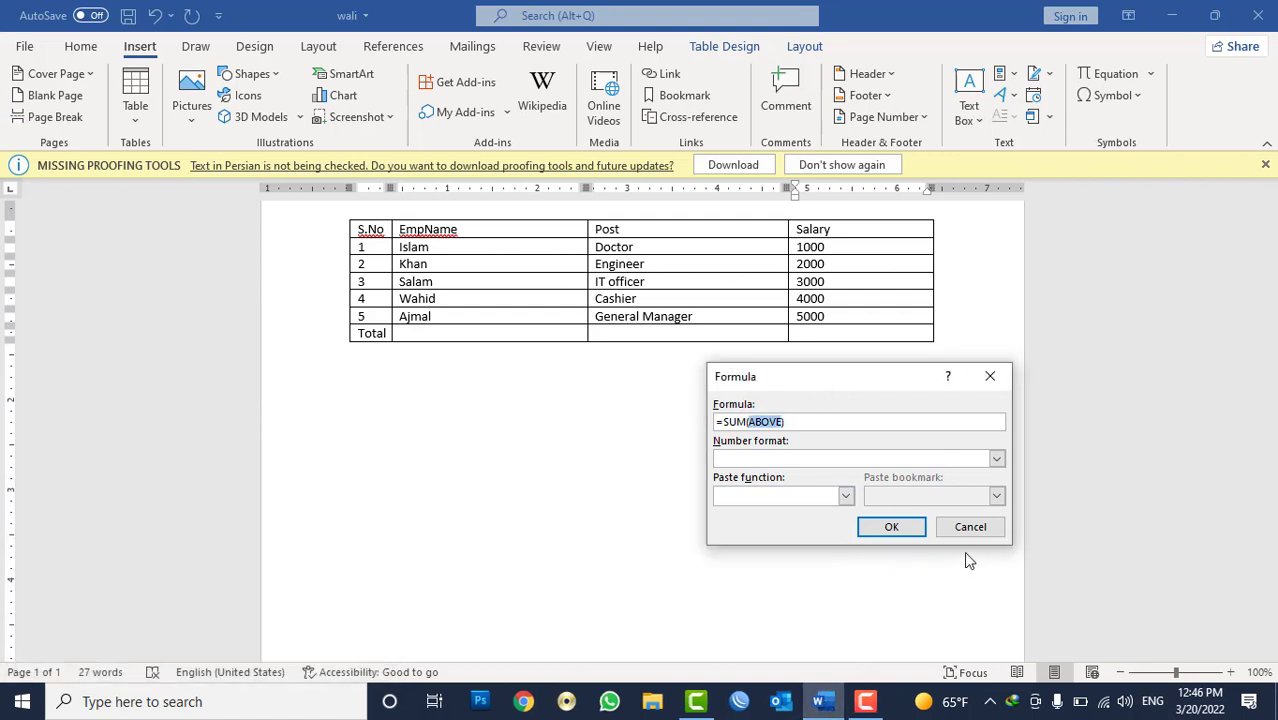
pyautogui.press('Return')
pyautogui.click(820, 702)
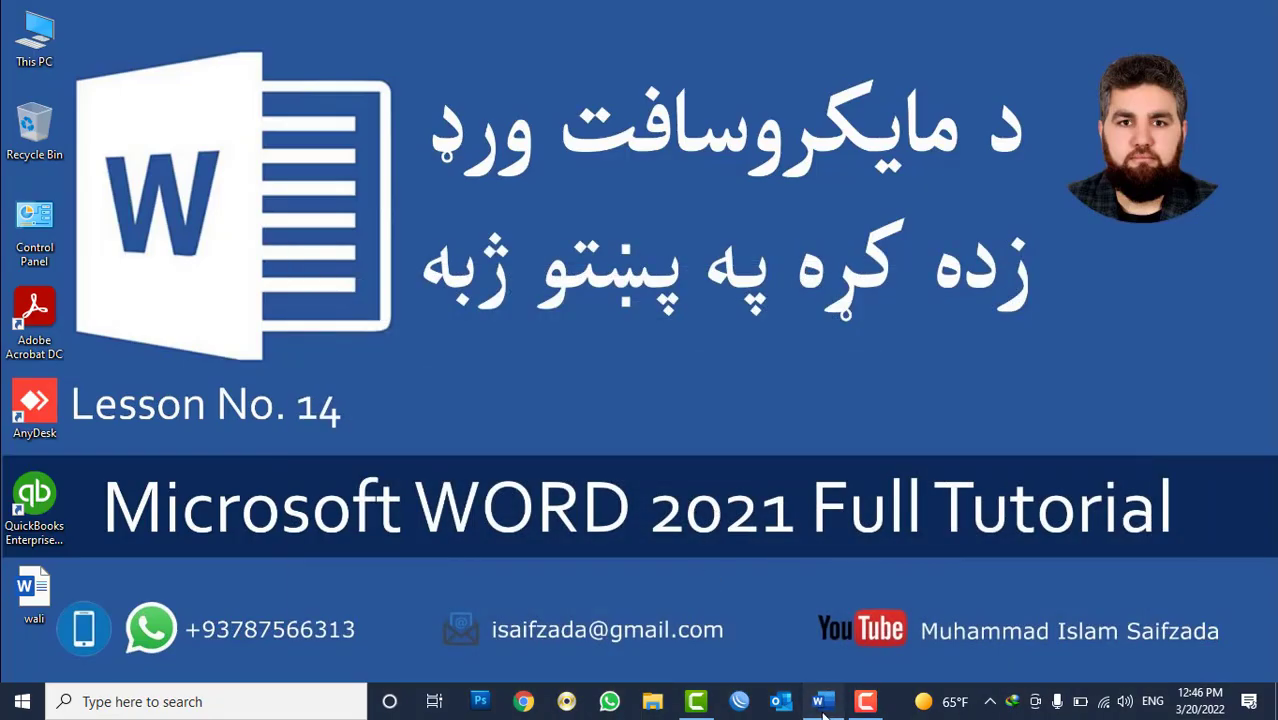
# Step: Type '=', 'Function Name' and '()' on separate lines, then close the scratch document unsaved
pyautogui.click(820, 702)
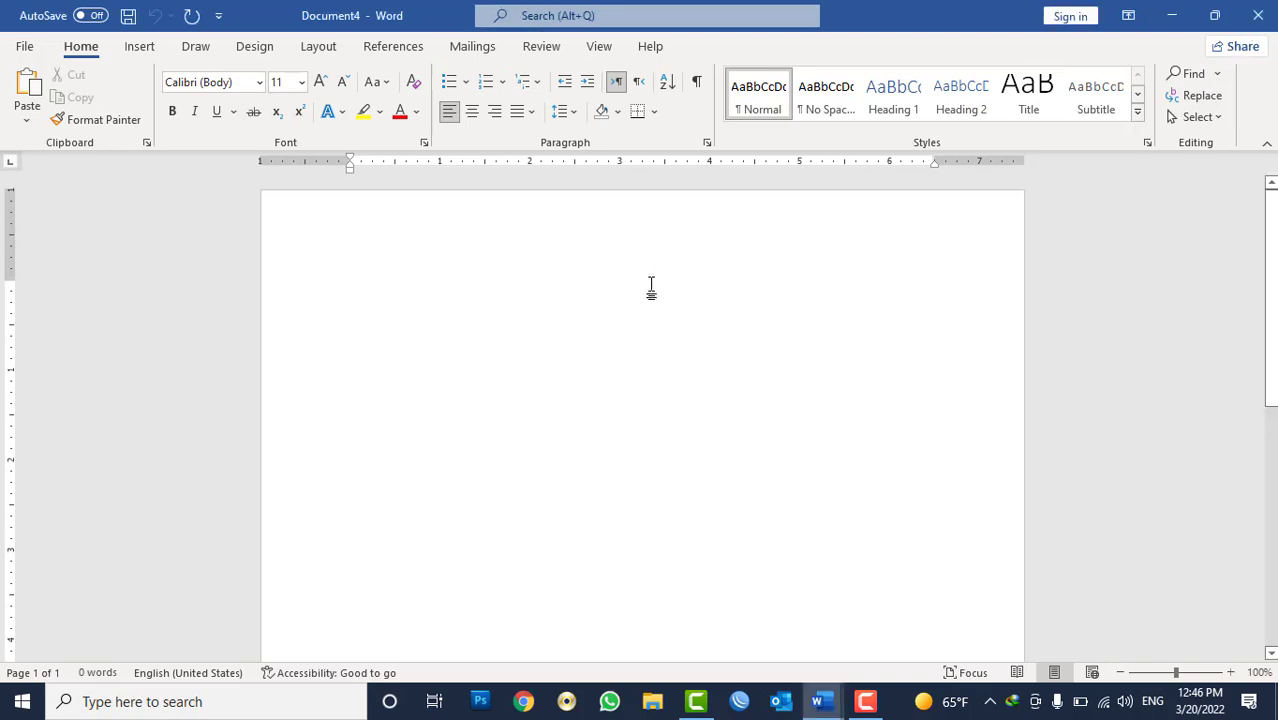
pyautogui.write('=')
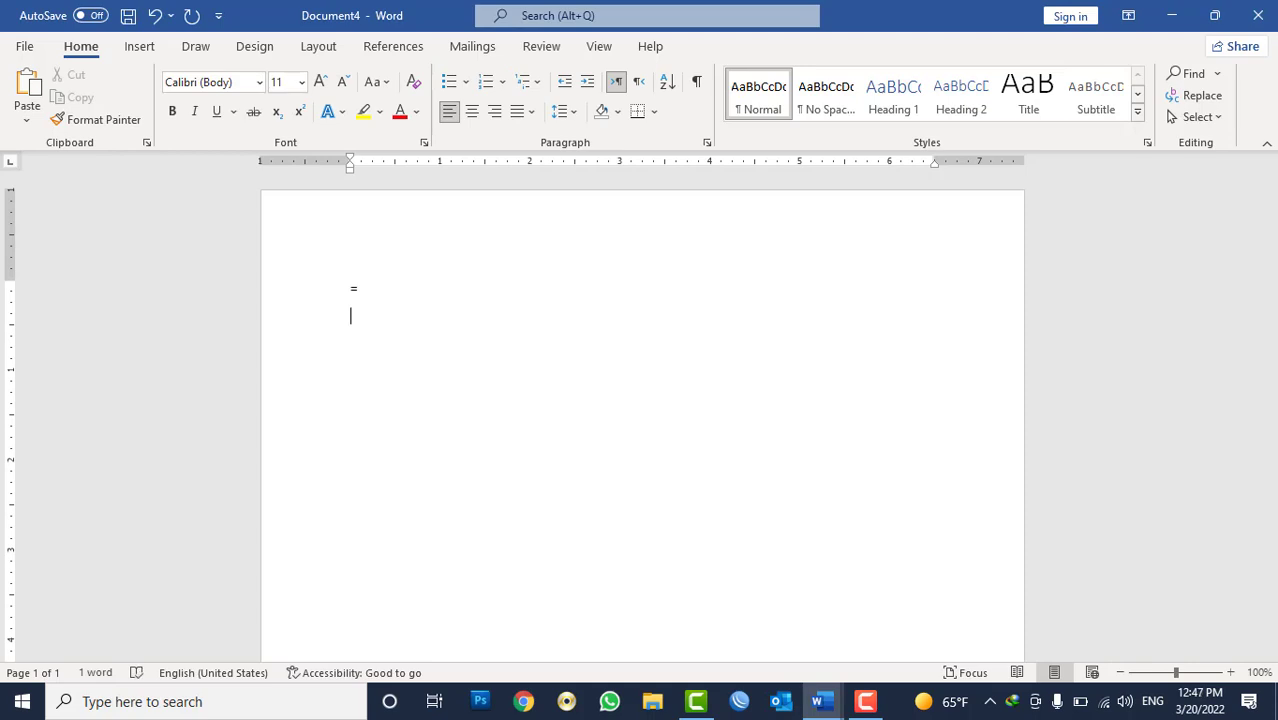
pyautogui.press('Return')
pyautogui.write('func')
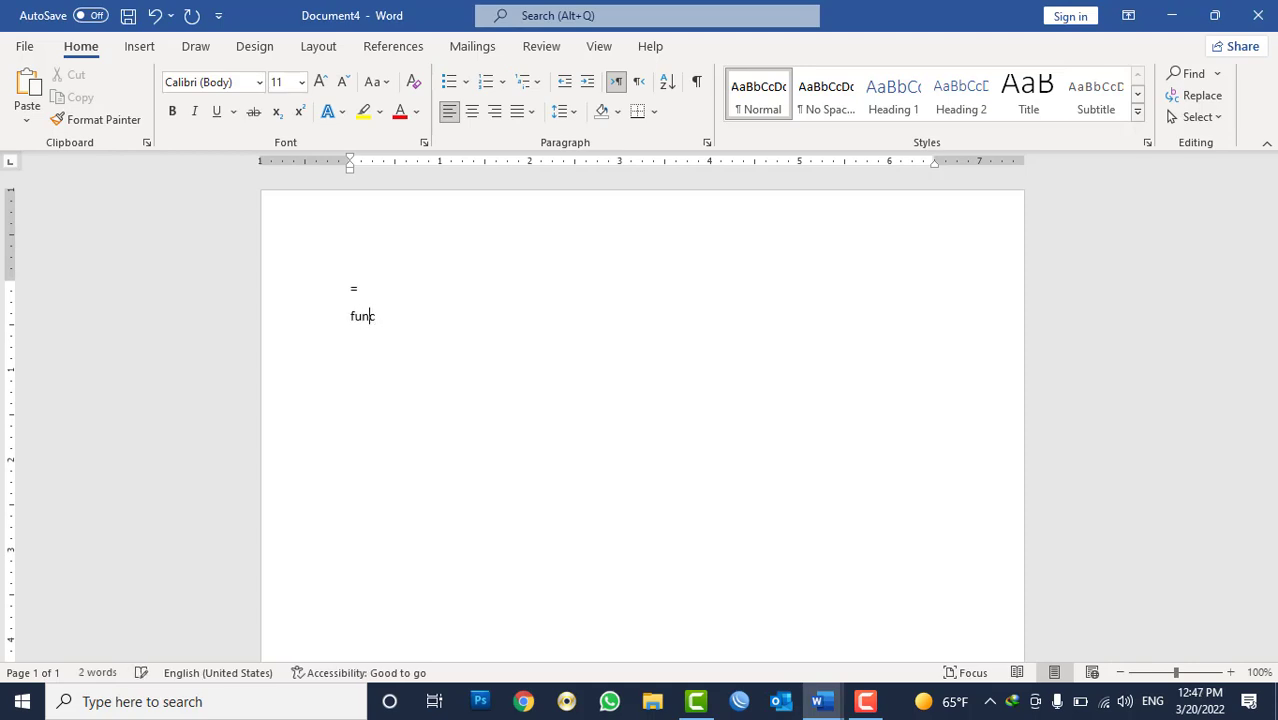
pyautogui.write('tion Name')
pyautogui.press('Return')
pyautogui.write('()')
pyautogui.press('Return')
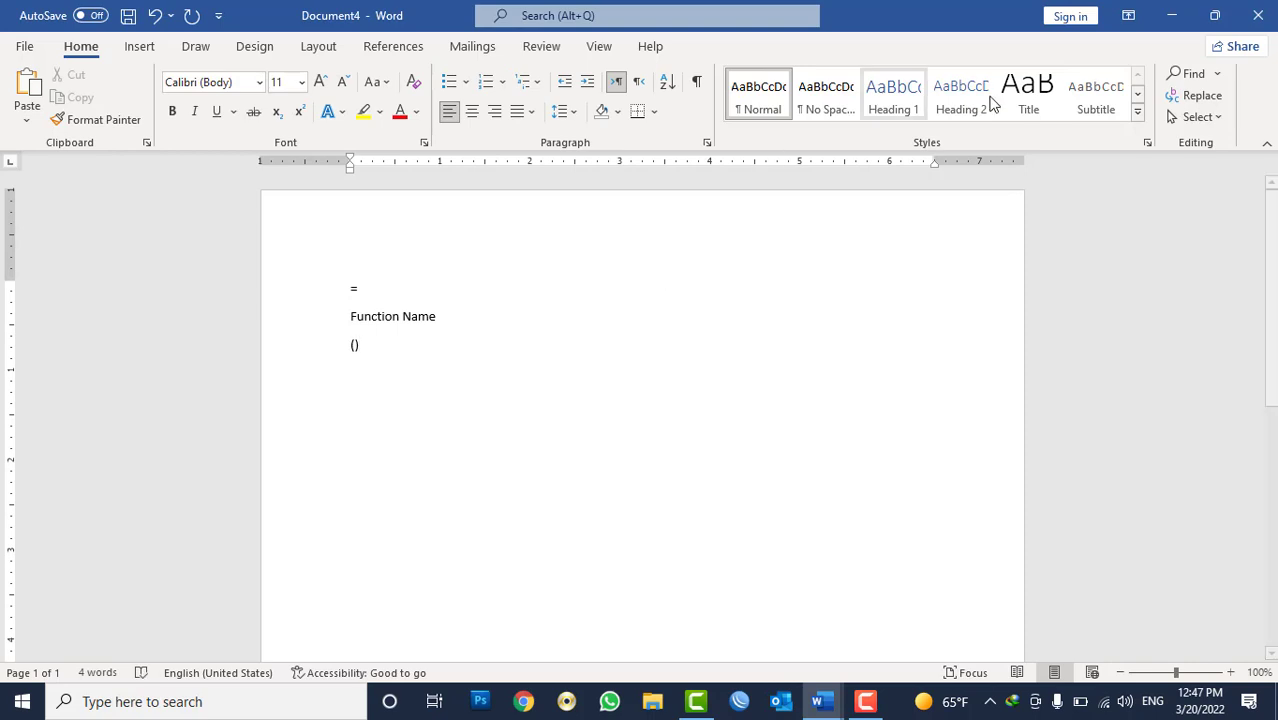
pyautogui.click(1258, 15)
pyautogui.click(640, 386)
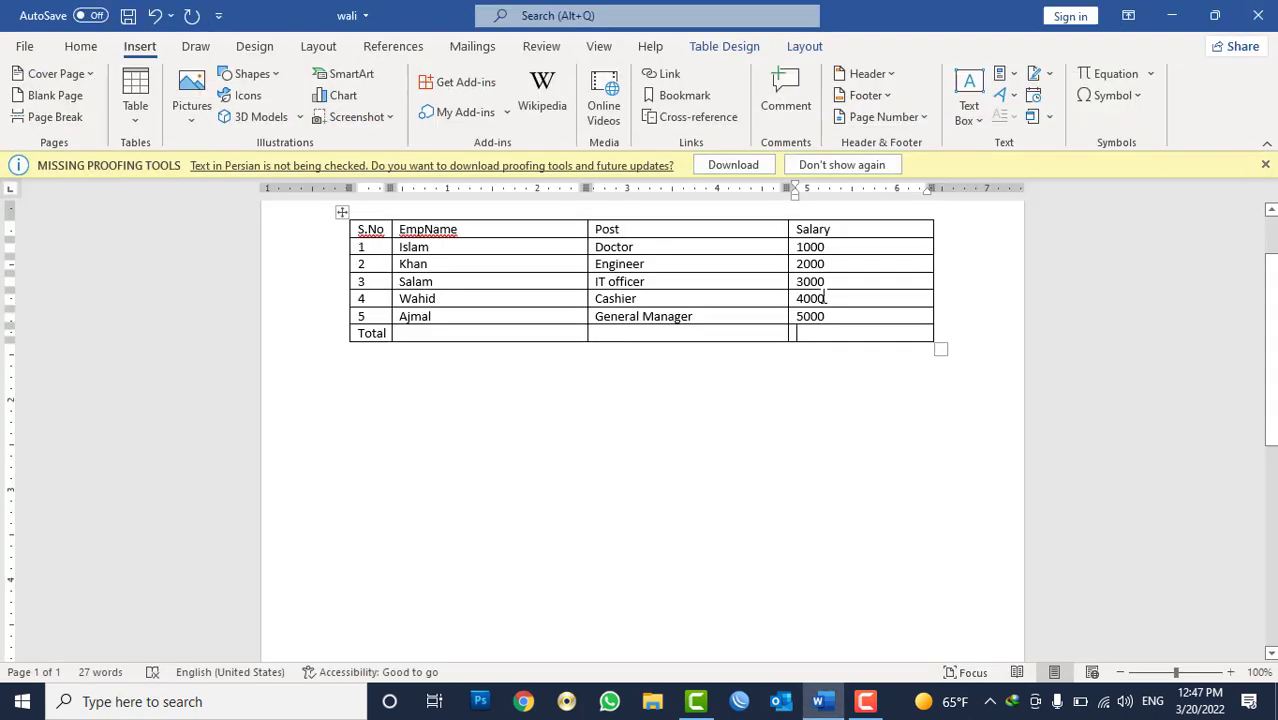
# Step: Insert an =SUM(ABOVE) formula field in the Total salary cell, showing 15000
pyautogui.click(1014, 76)
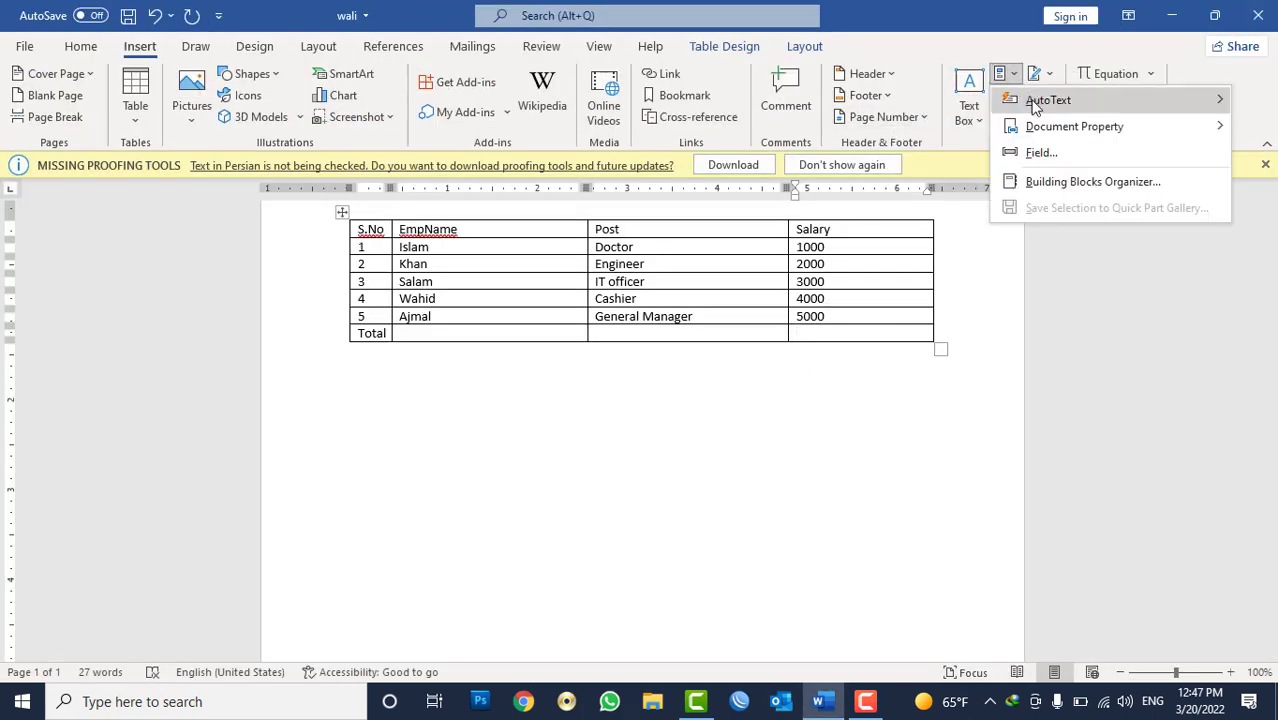
pyautogui.click(1042, 155)
pyautogui.click(580, 212)
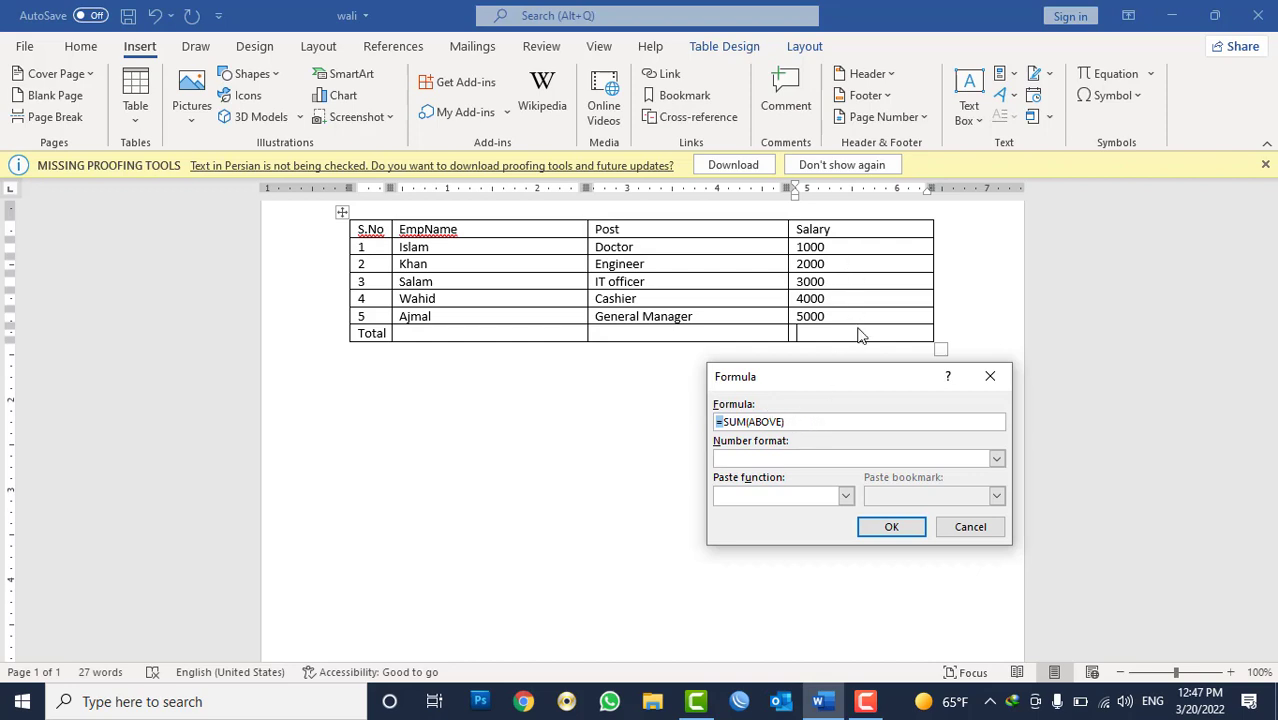
pyautogui.click(893, 527)
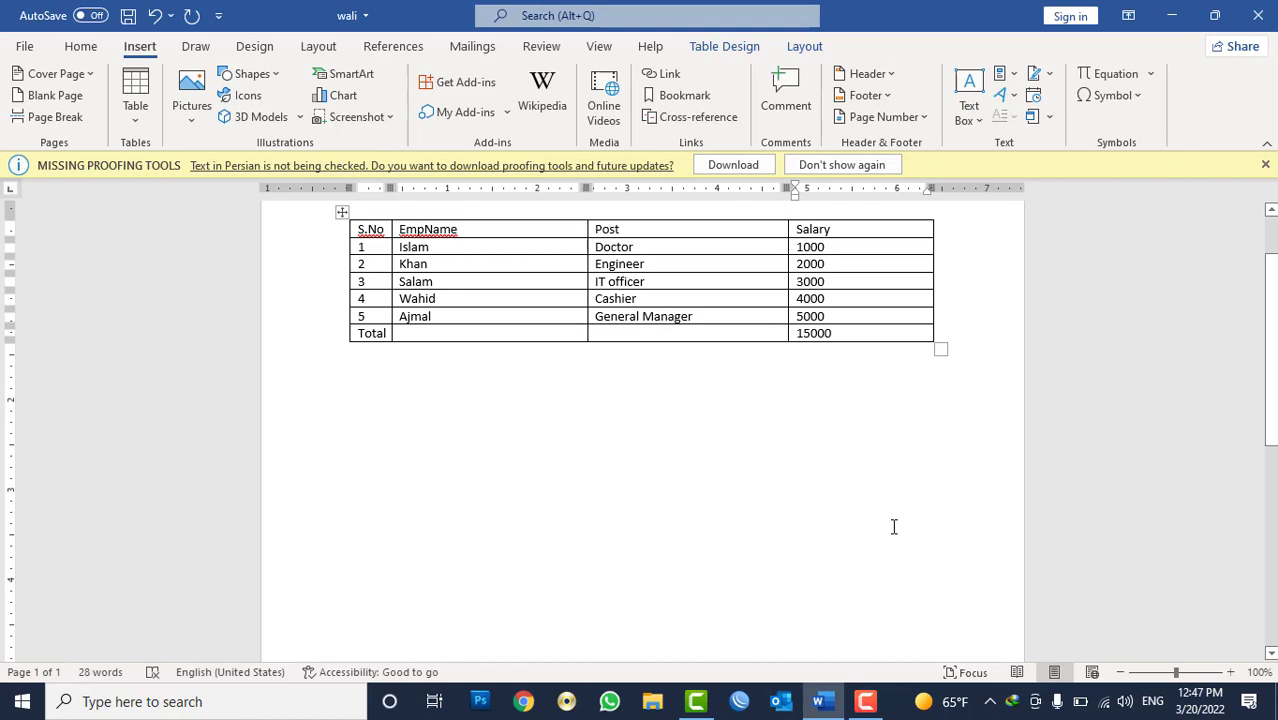
# Step: Replace the total with an =max(above) formula, then delete its 5000 result
pyautogui.hotkey('ctrl', 'z')
pyautogui.click(1003, 74)
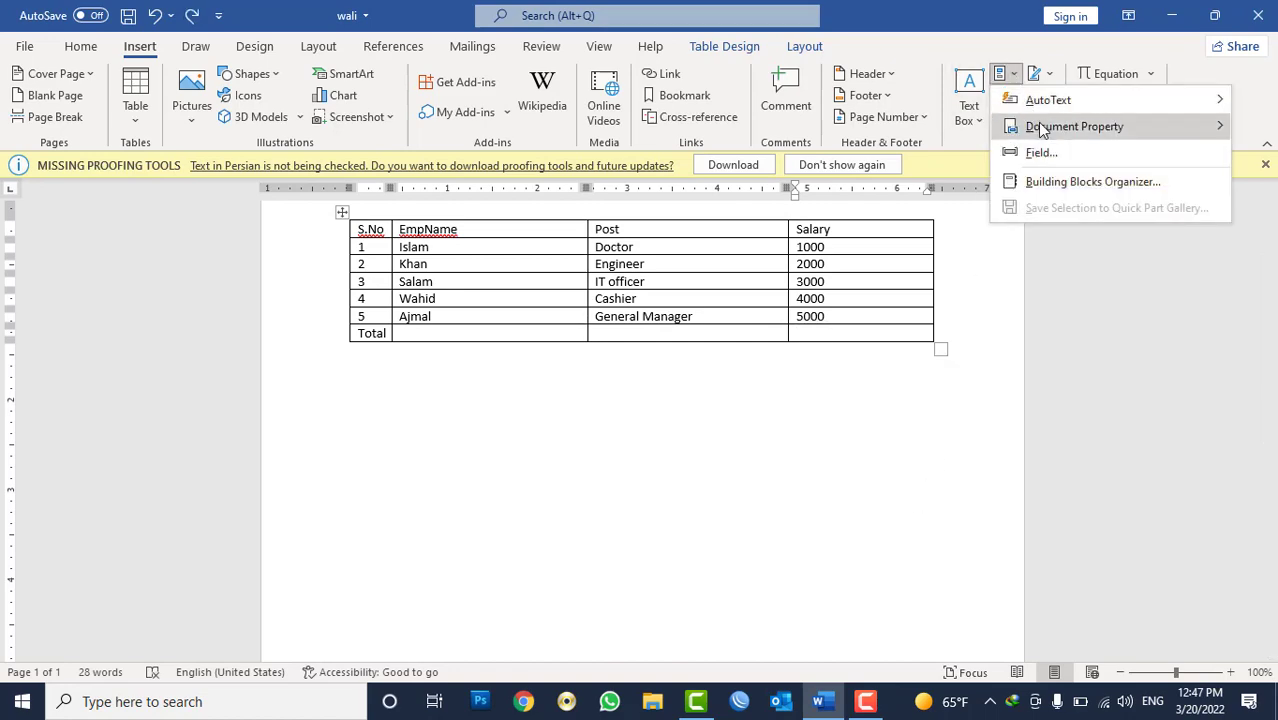
pyautogui.click(1041, 152)
pyautogui.click(629, 211)
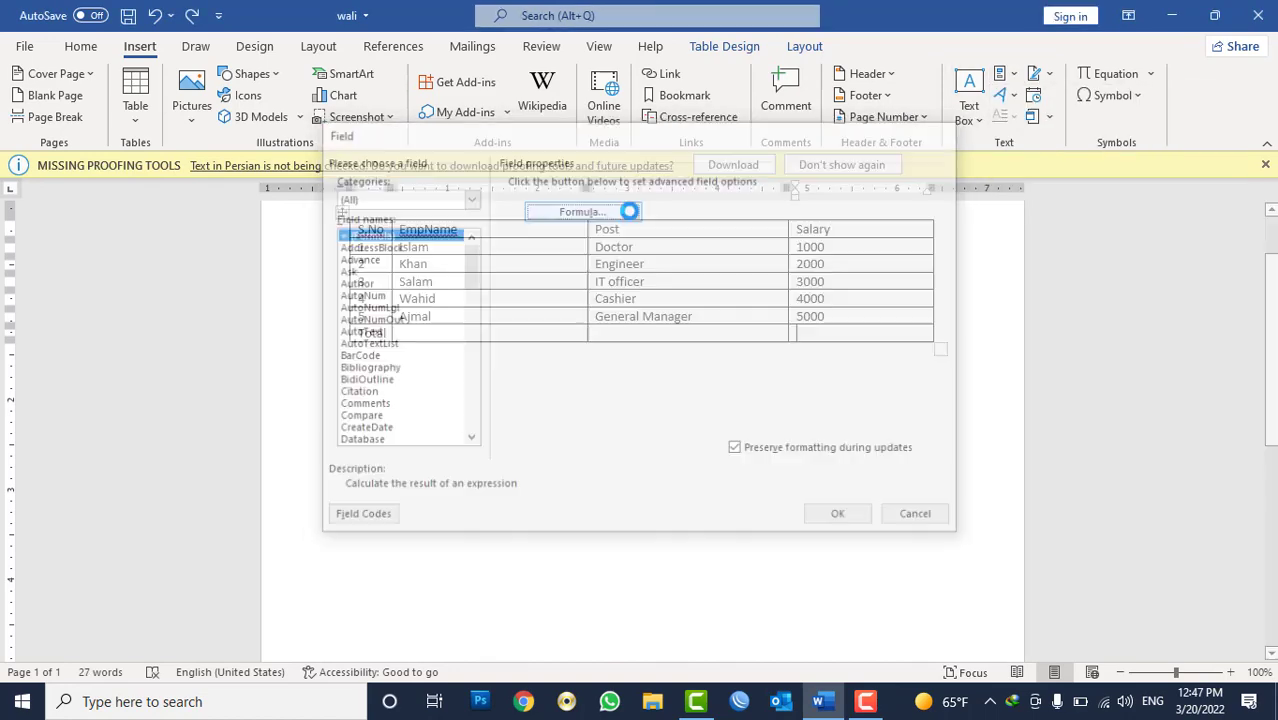
pyautogui.moveTo(807, 420); pyautogui.dragTo(559, 423)
pyautogui.press('BackSpace')
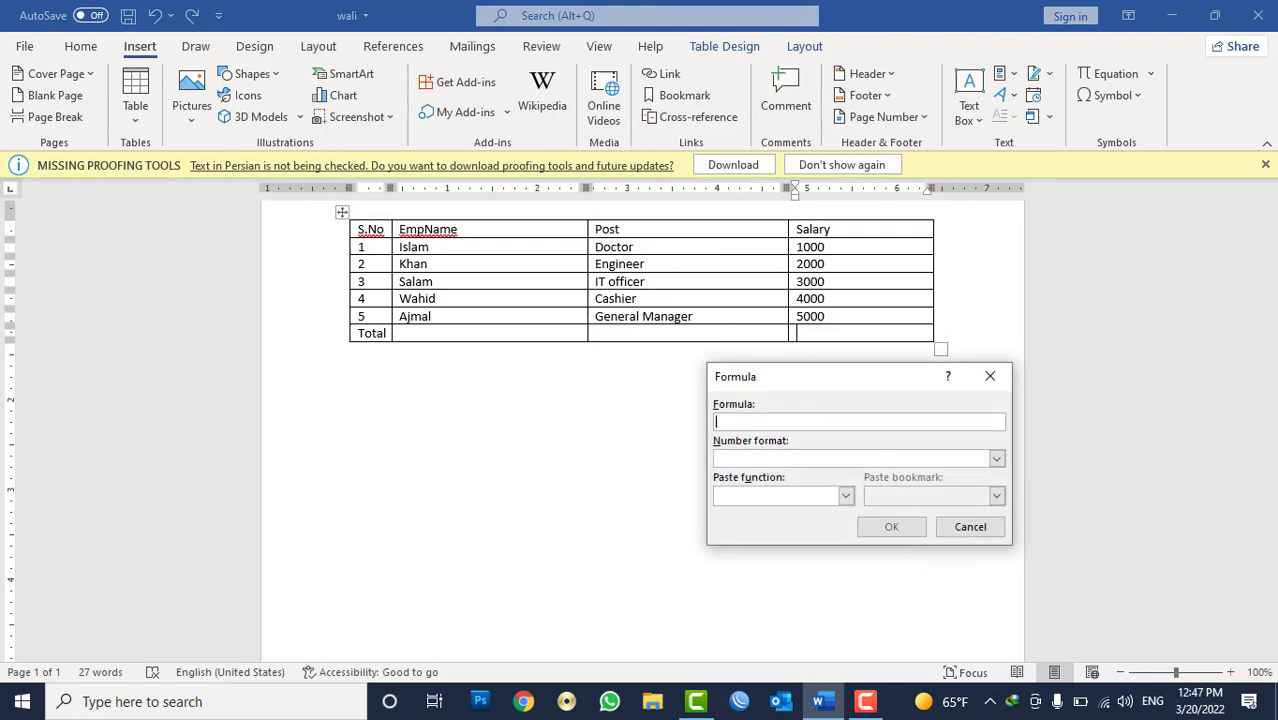
pyautogui.write('=max')
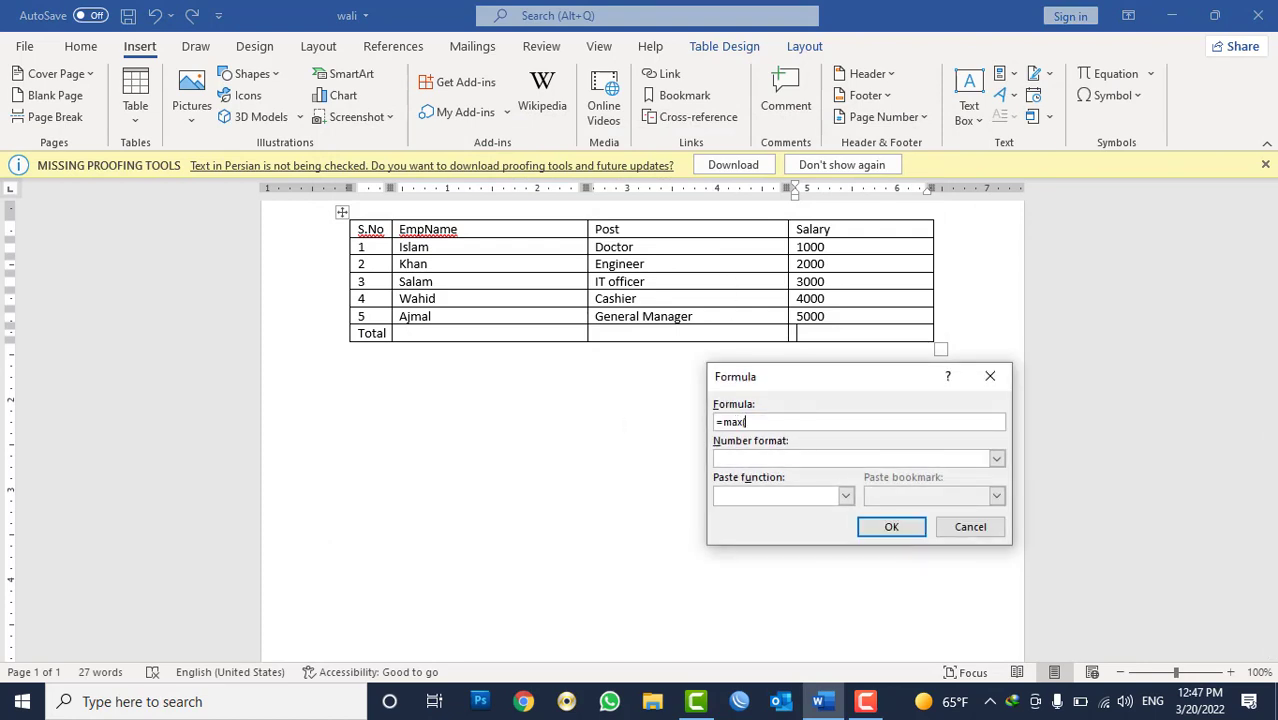
pyautogui.write('(above')
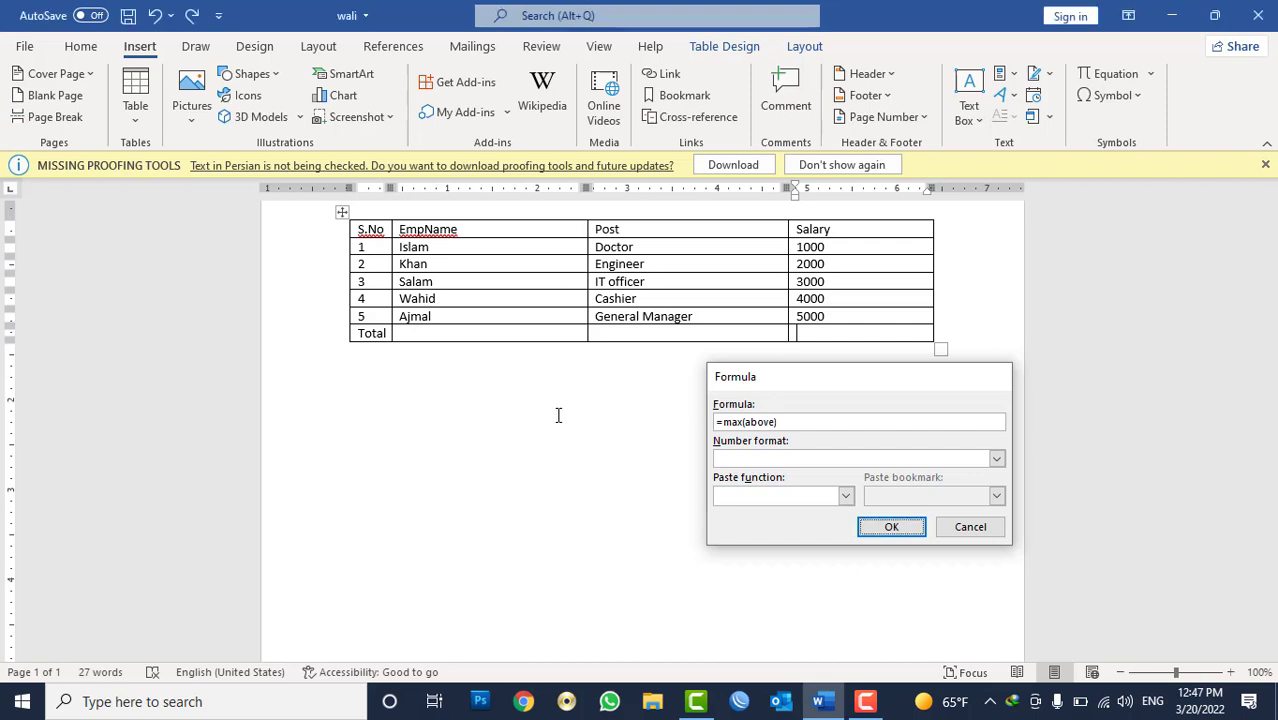
pyautogui.press('Return')
pyautogui.press('BackSpace')
pyautogui.press('BackSpace')
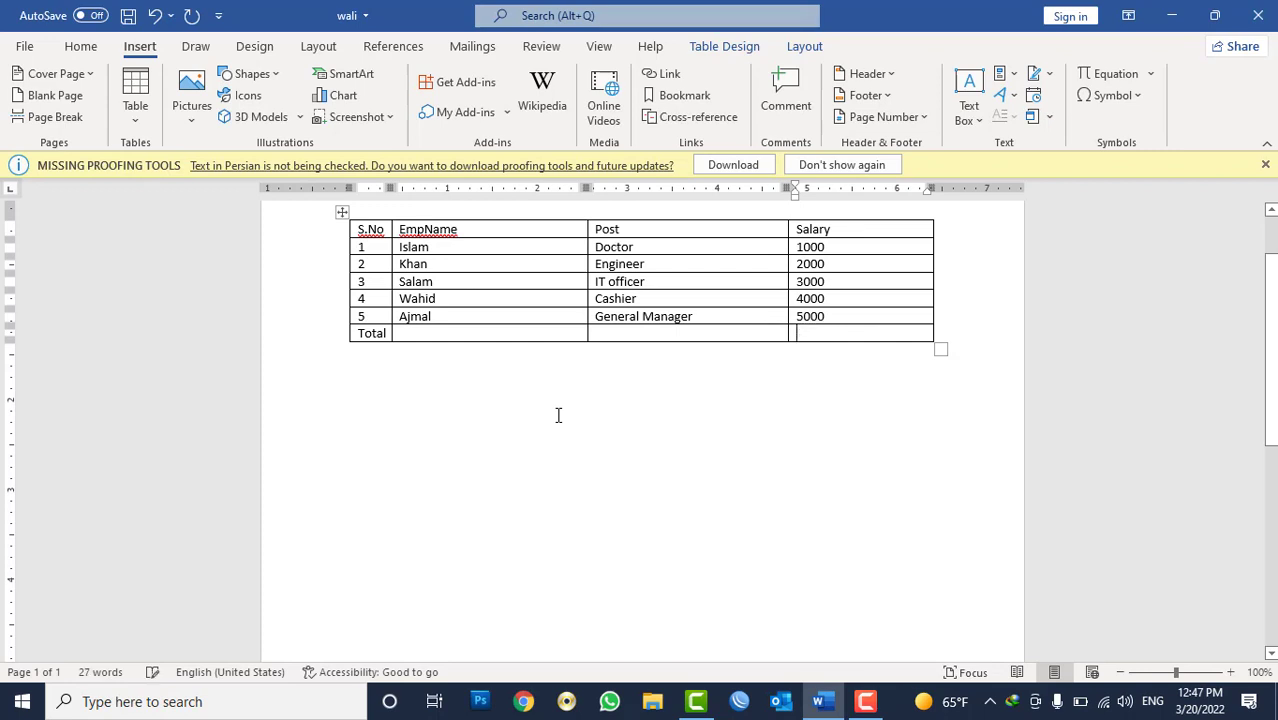
# Step: Insert an =min(above) formula giving 1000, then delete the result
pyautogui.click(1013, 75)
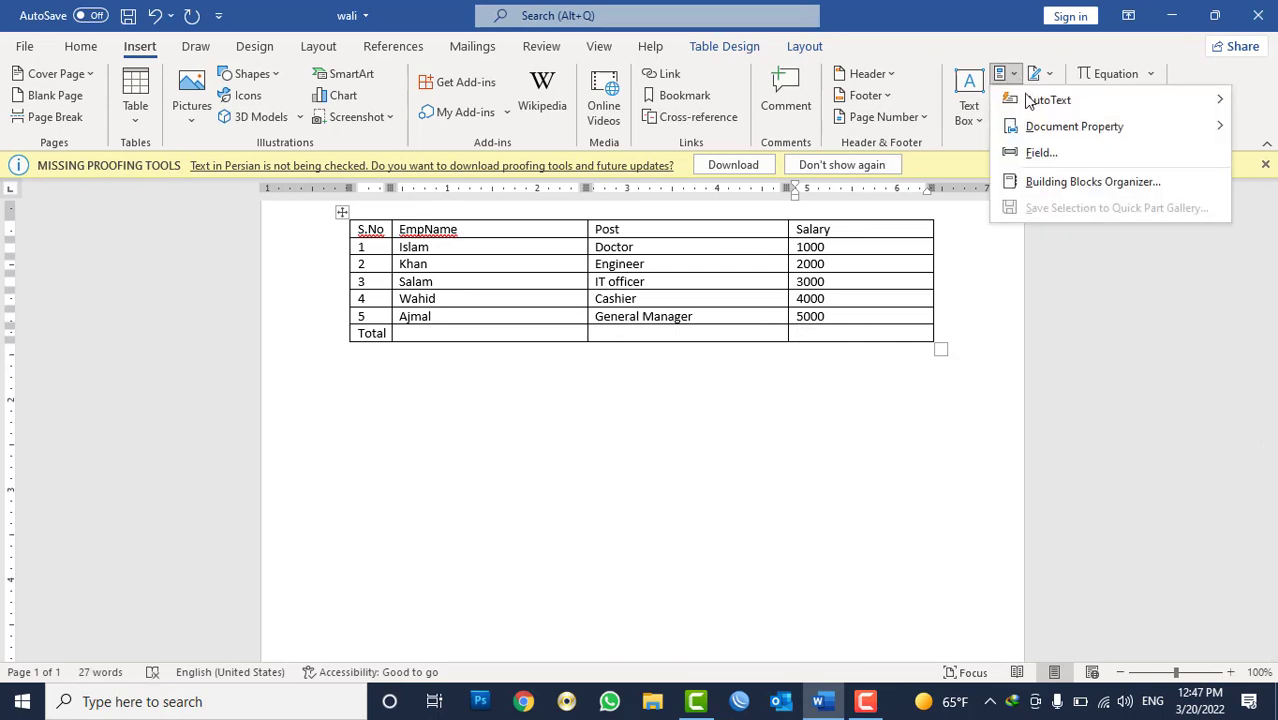
pyautogui.click(1030, 154)
pyautogui.click(566, 212)
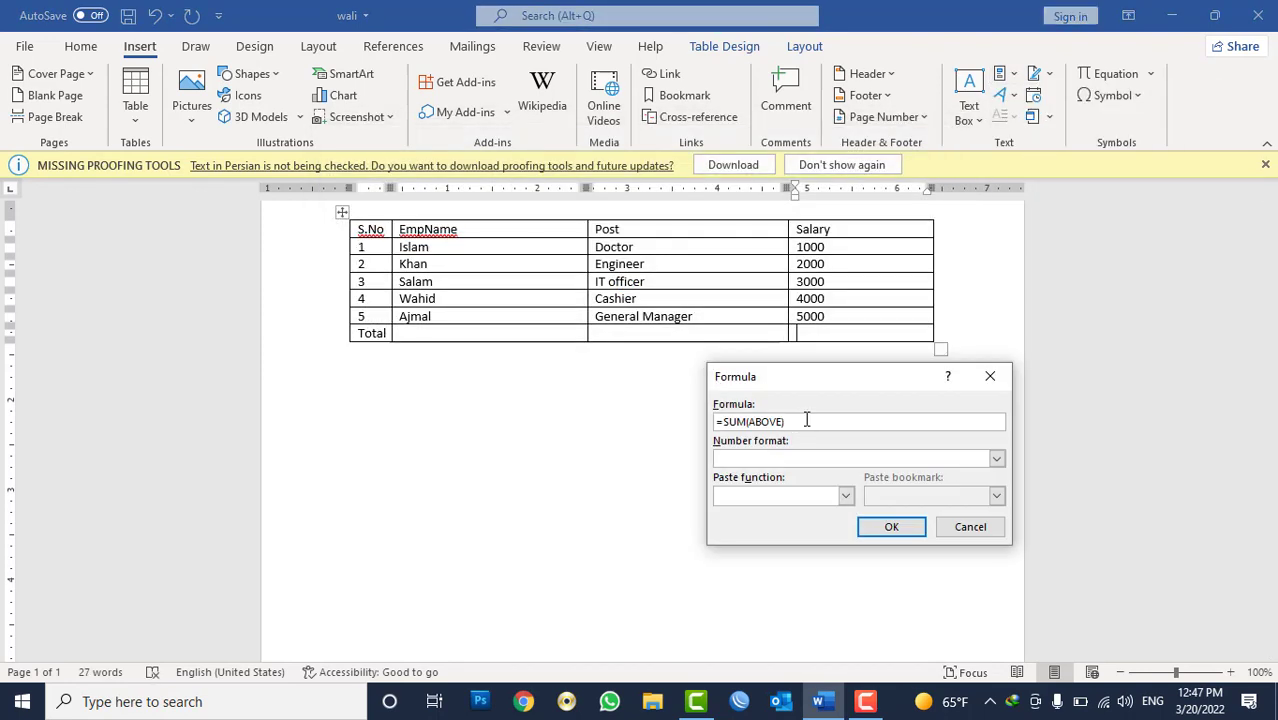
pyautogui.moveTo(806, 420); pyautogui.dragTo(722, 421)
pyautogui.press('BackSpace')
pyautogui.write('min')
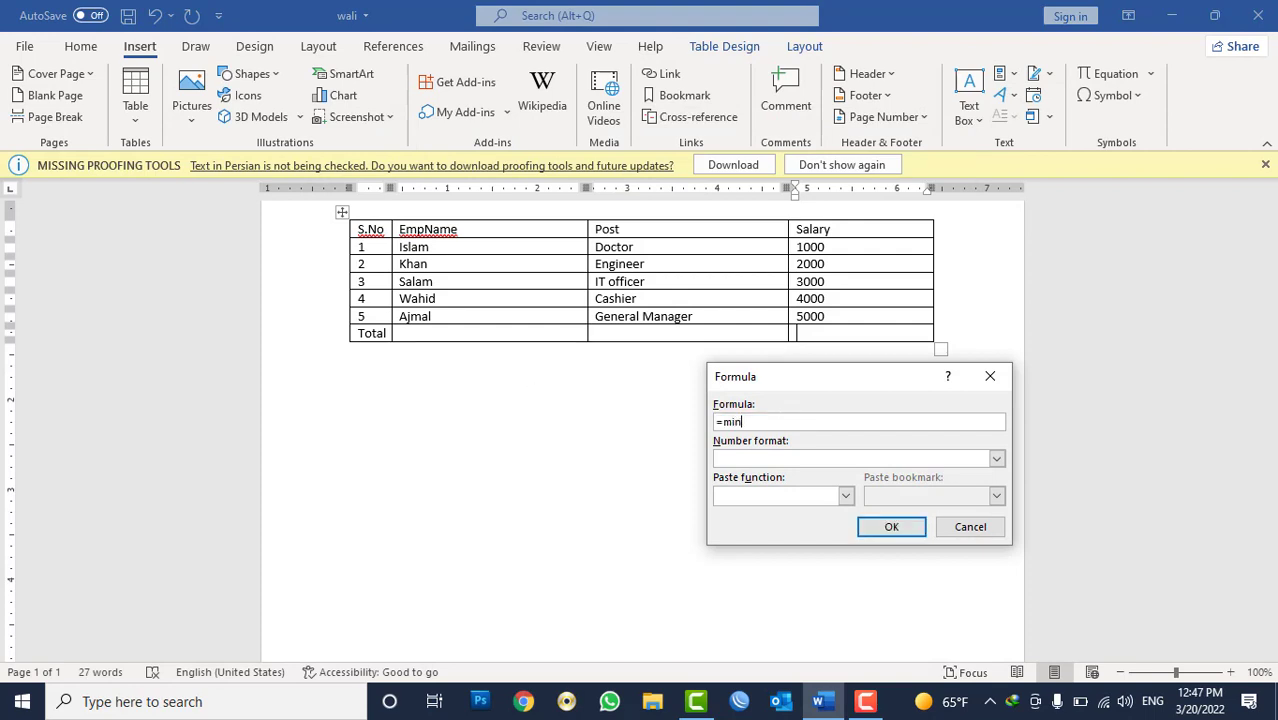
pyautogui.write('(above')
pyautogui.press('Return')
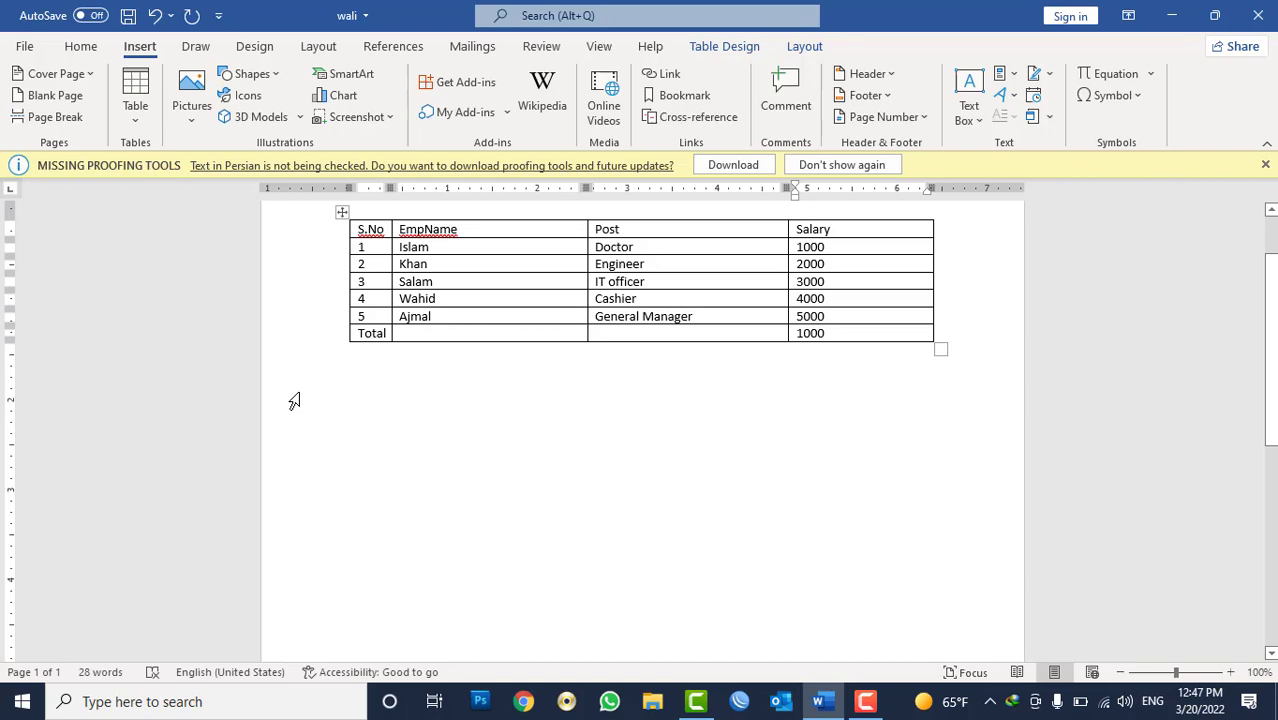
pyautogui.press('BackSpace')
pyautogui.press('BackSpace')
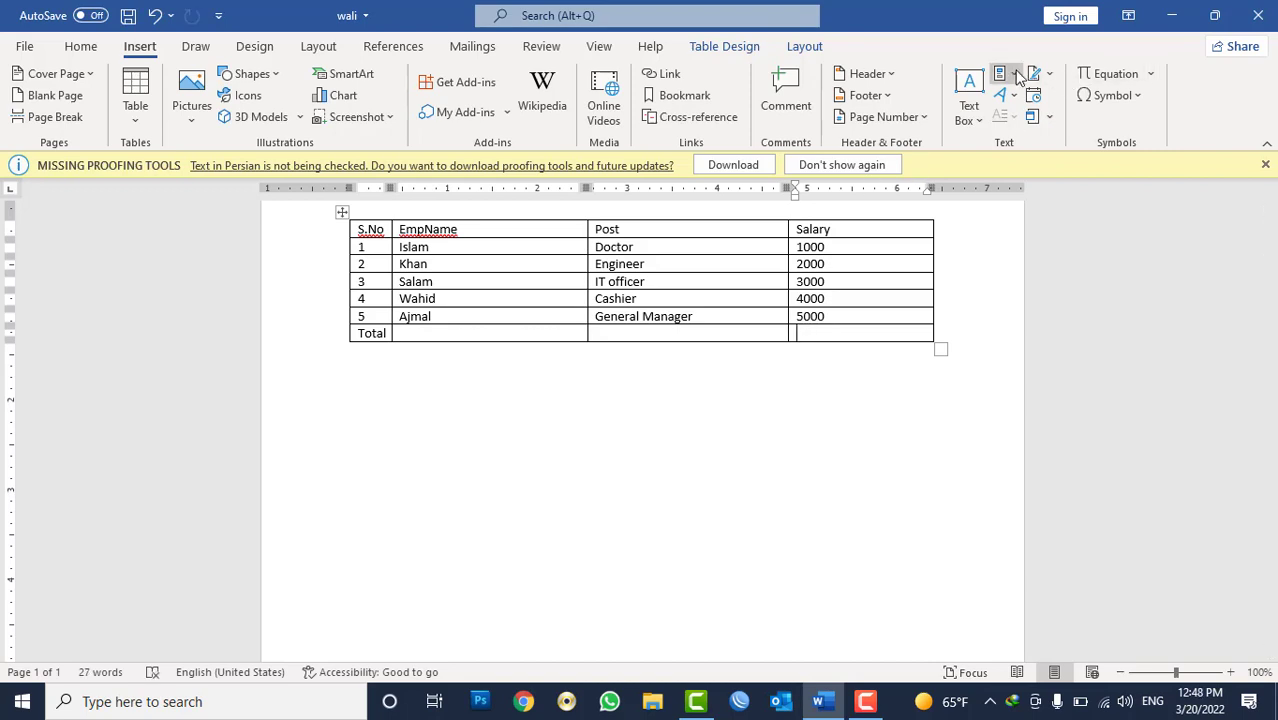
# Step: Insert an =count(above) formula field, then delete its result of 5
pyautogui.click(1001, 74)
pyautogui.click(1041, 152)
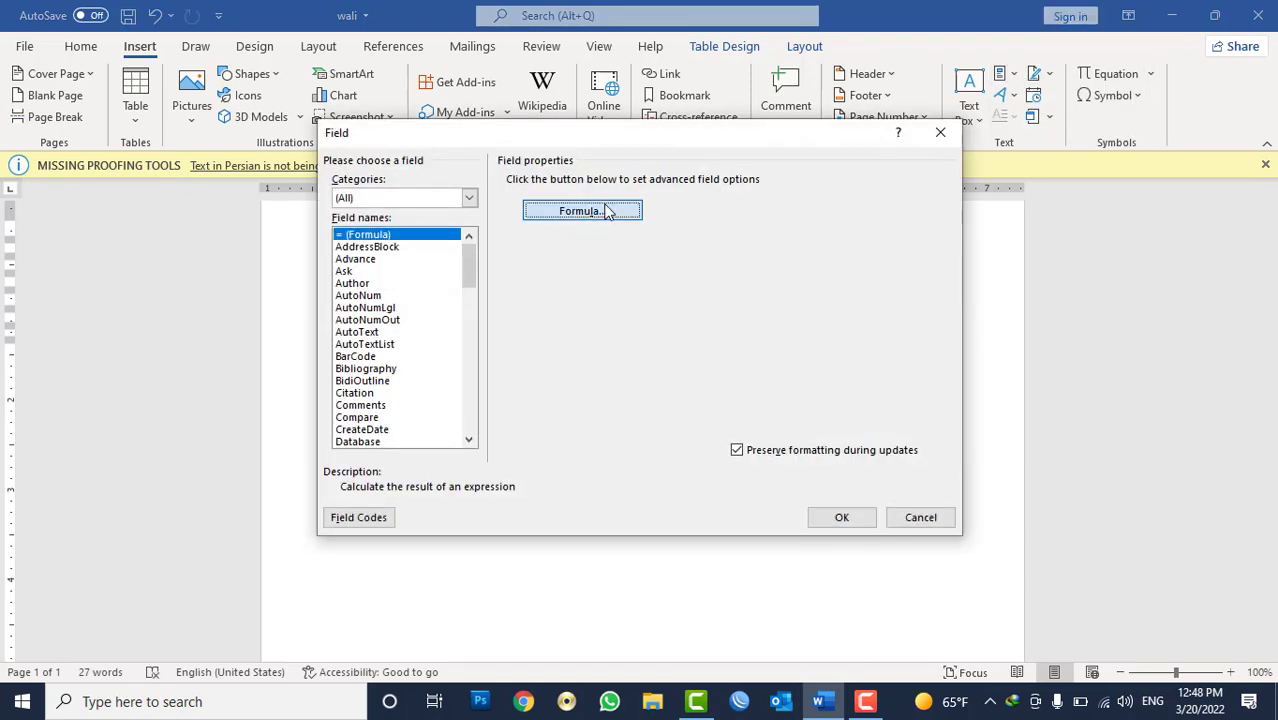
pyautogui.click(586, 211)
pyautogui.moveTo(800, 422); pyautogui.dragTo(613, 416)
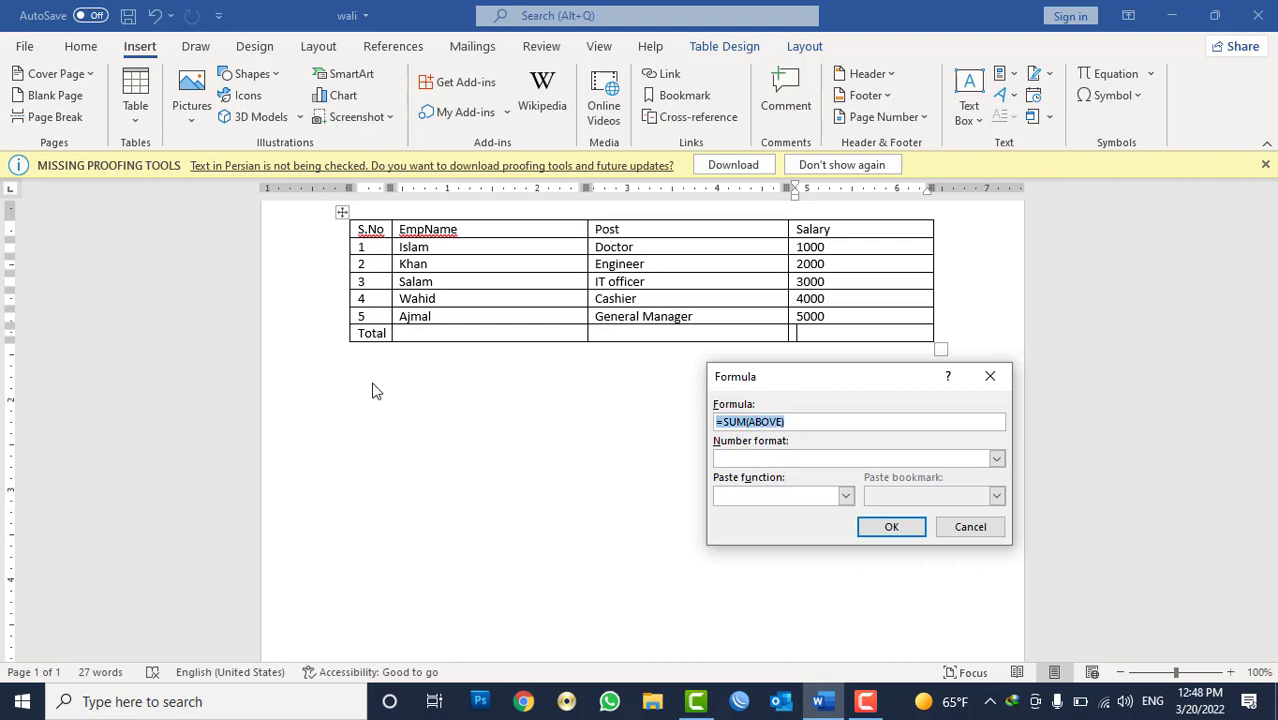
pyautogui.write('=coun')
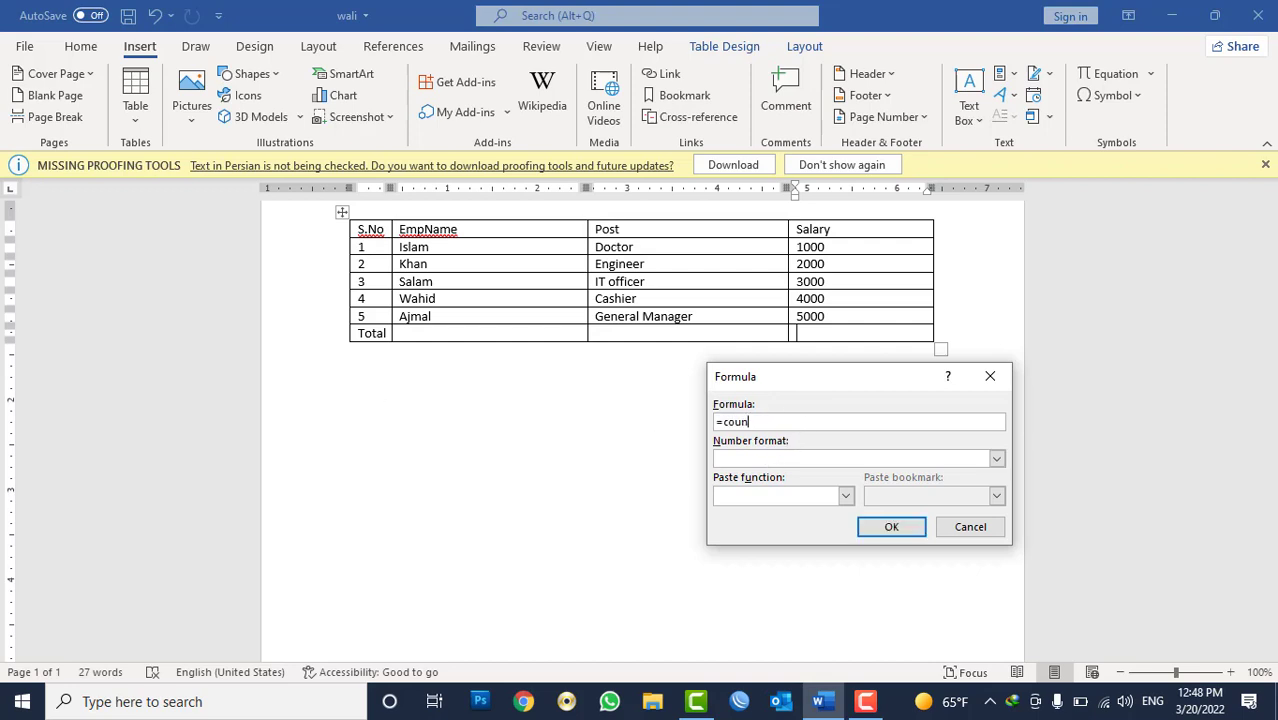
pyautogui.write('t(above)')
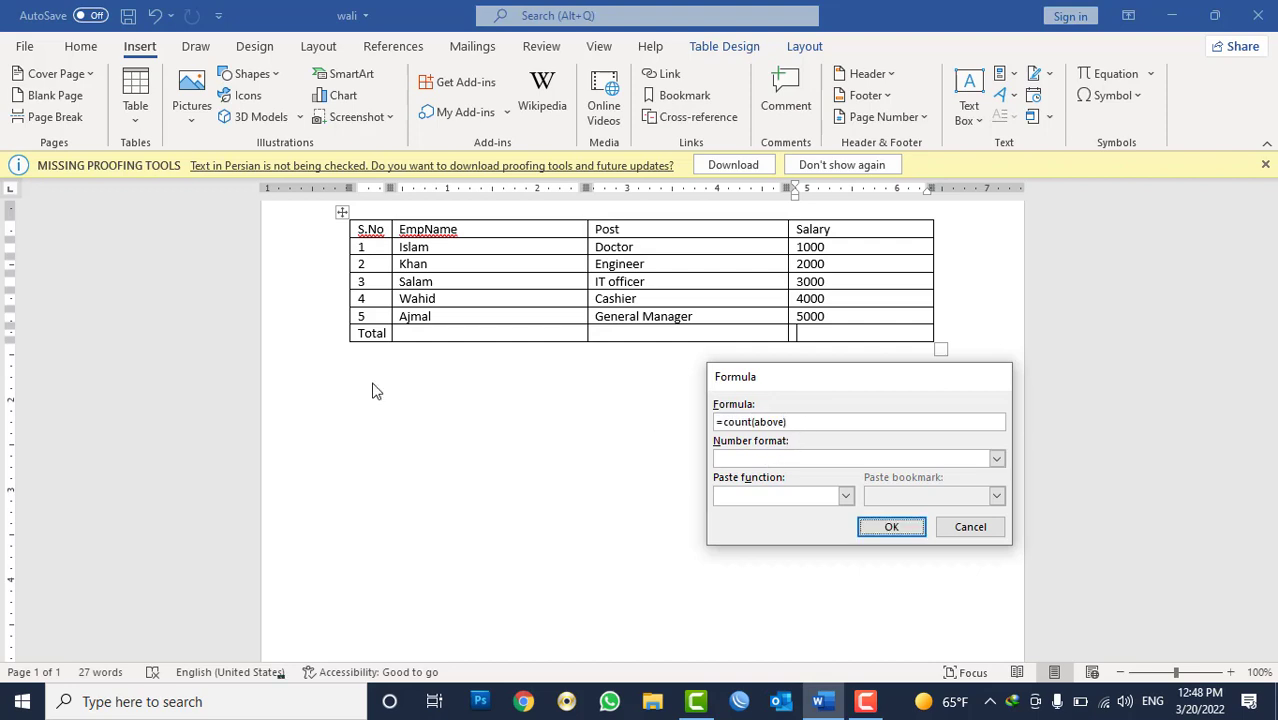
pyautogui.press('Return')
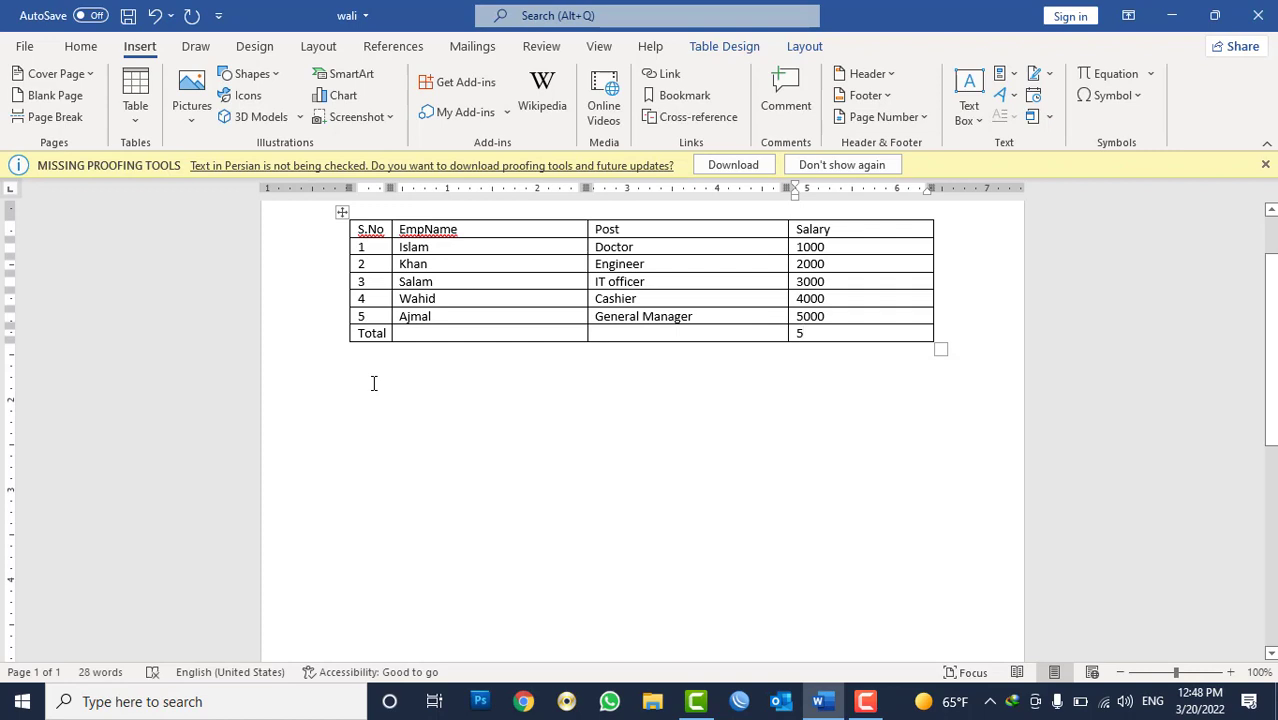
pyautogui.press('BackSpace')
pyautogui.press('BackSpace')
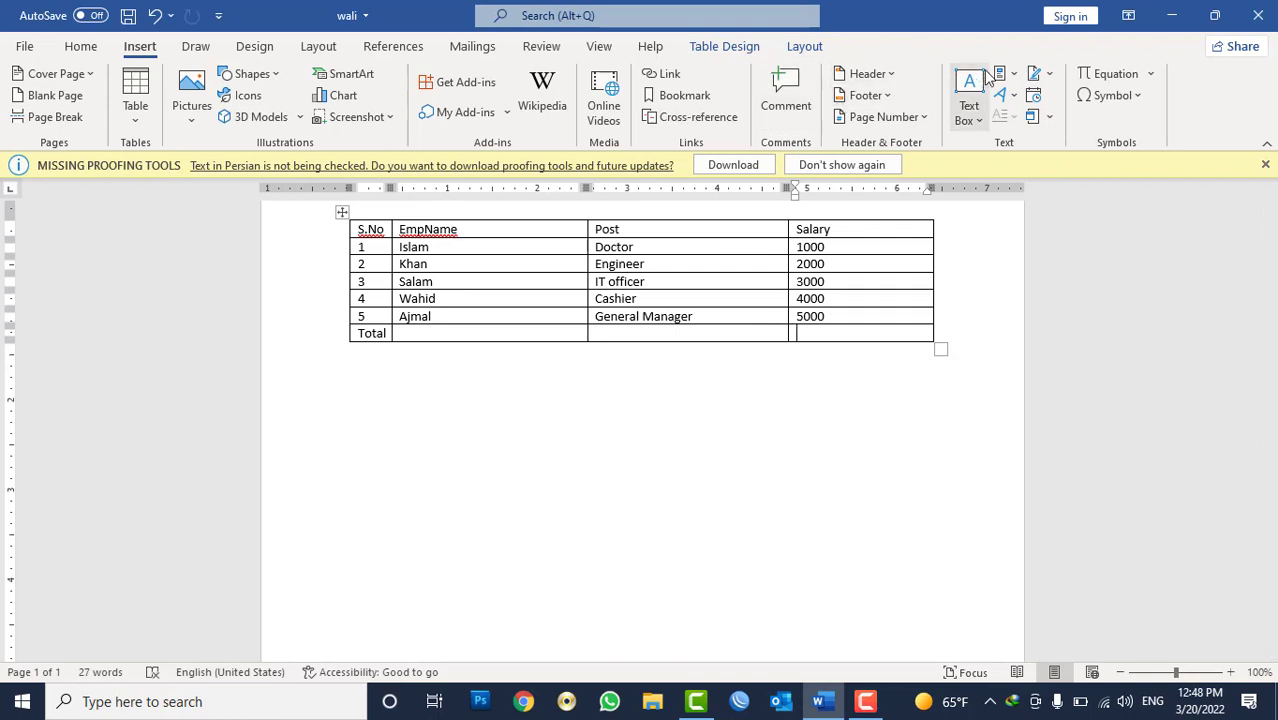
# Step: Insert an =average(above) formula giving 3000, then delete the result
pyautogui.click(999, 74)
pyautogui.click(1070, 152)
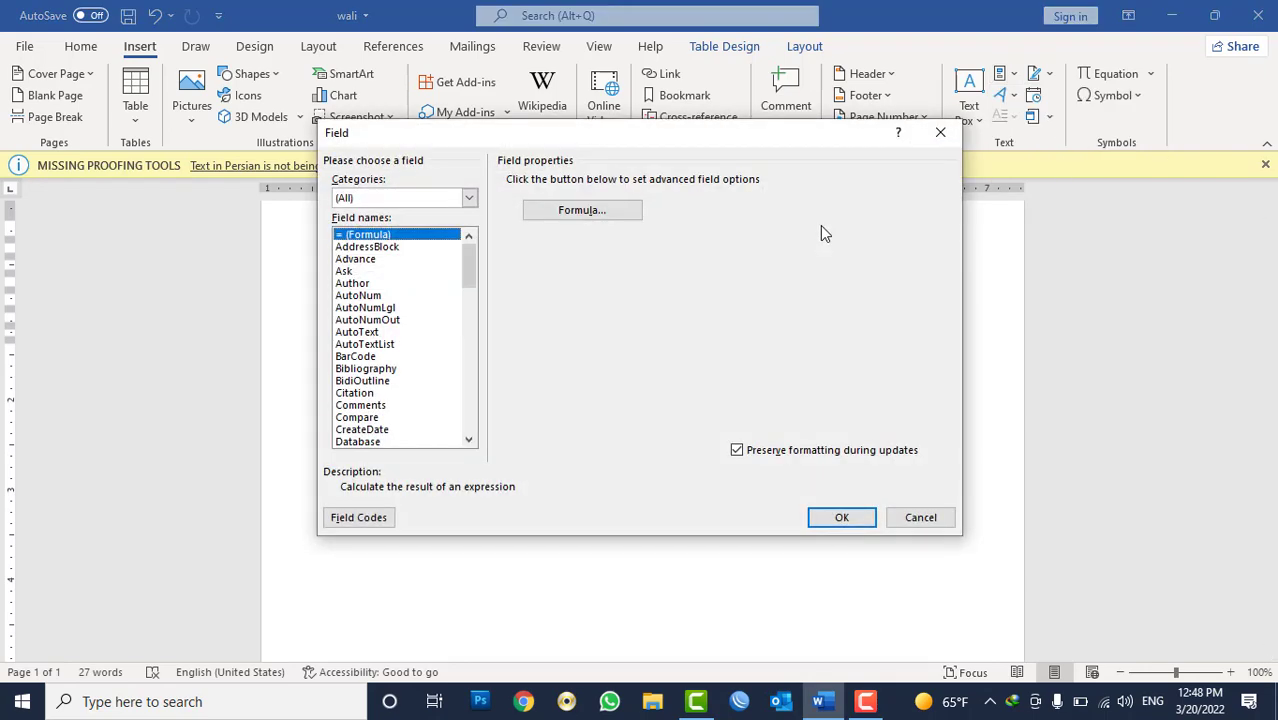
pyautogui.moveTo(708, 140); pyautogui.dragTo(878, 243)
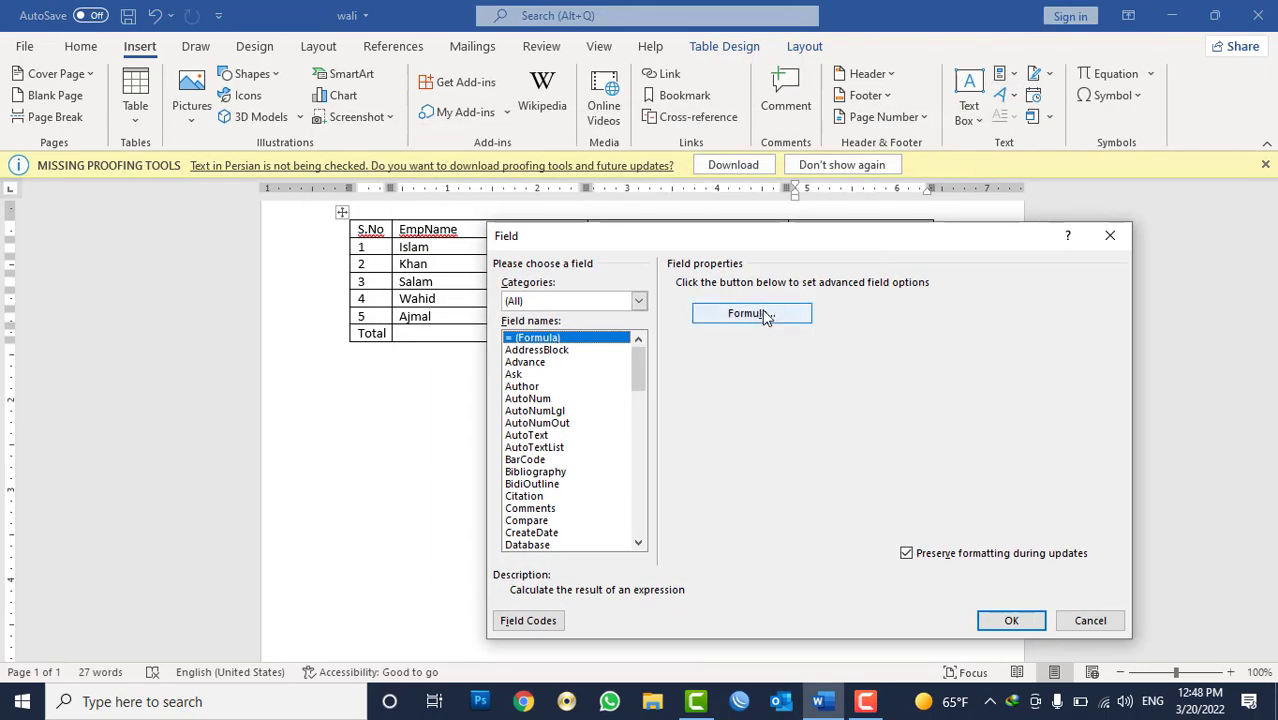
pyautogui.click(765, 314)
pyautogui.moveTo(793, 421); pyautogui.dragTo(642, 398)
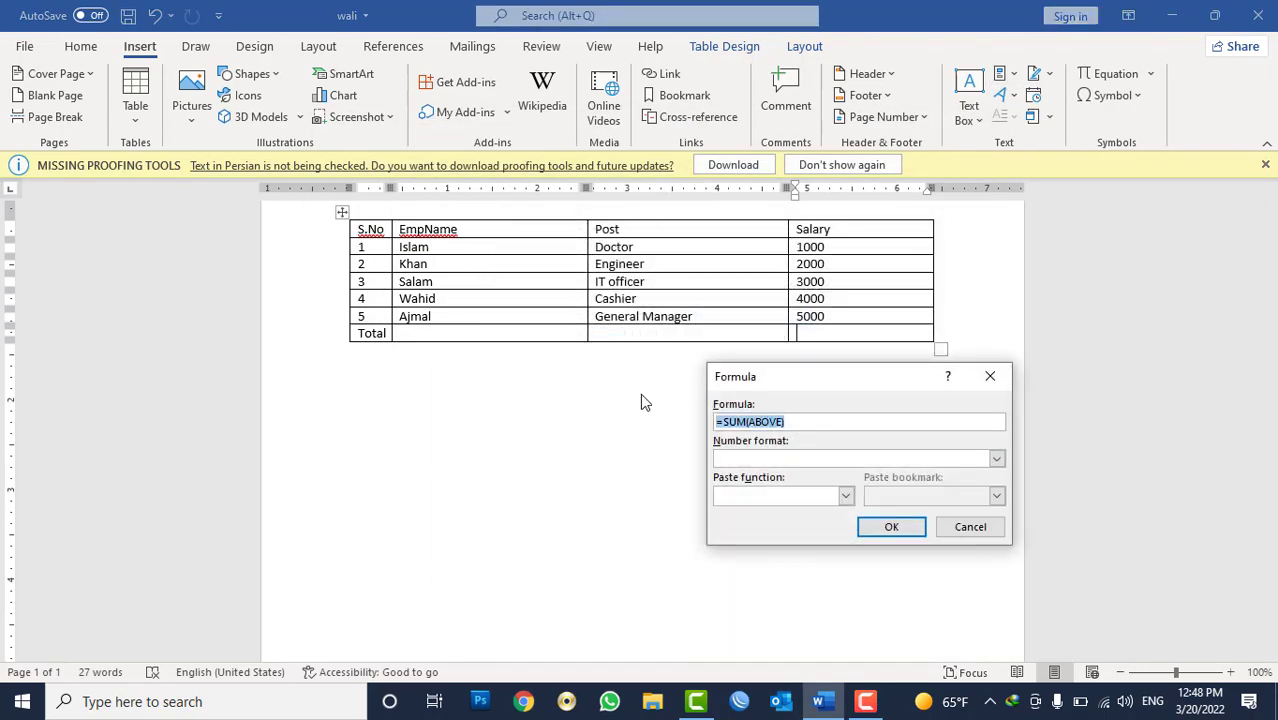
pyautogui.write('=average')
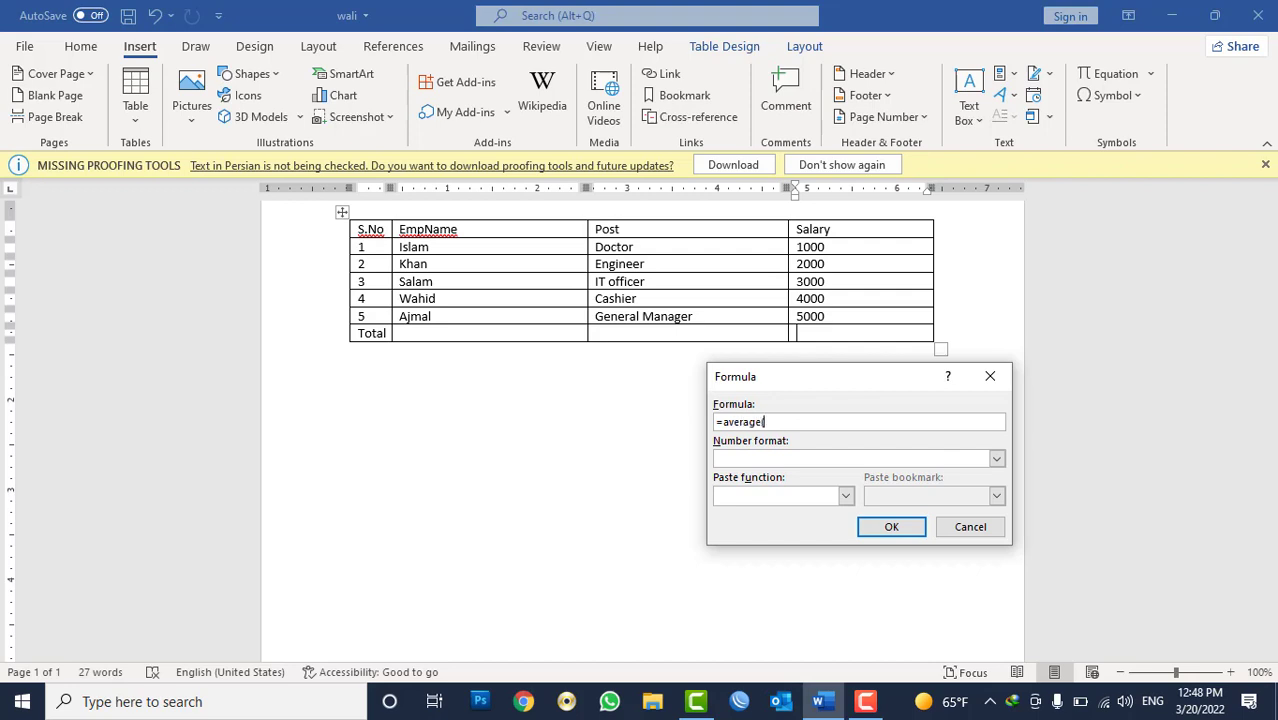
pyautogui.write('(above')
pyautogui.press('Return')
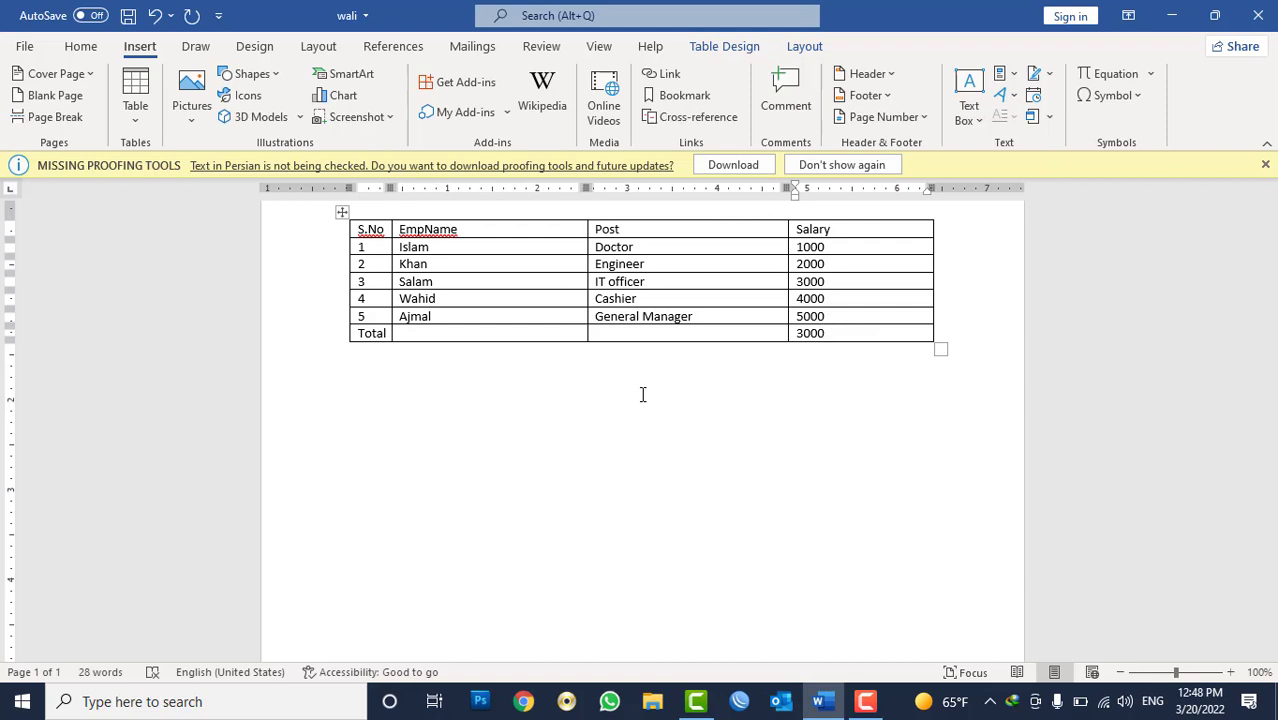
pyautogui.press('BackSpace')
pyautogui.press('BackSpace')
# Step: Insert =sum(above)*40/100 in the Total cell, then delete its 6000 result
pyautogui.click(1001, 74)
pyautogui.click(1018, 151)
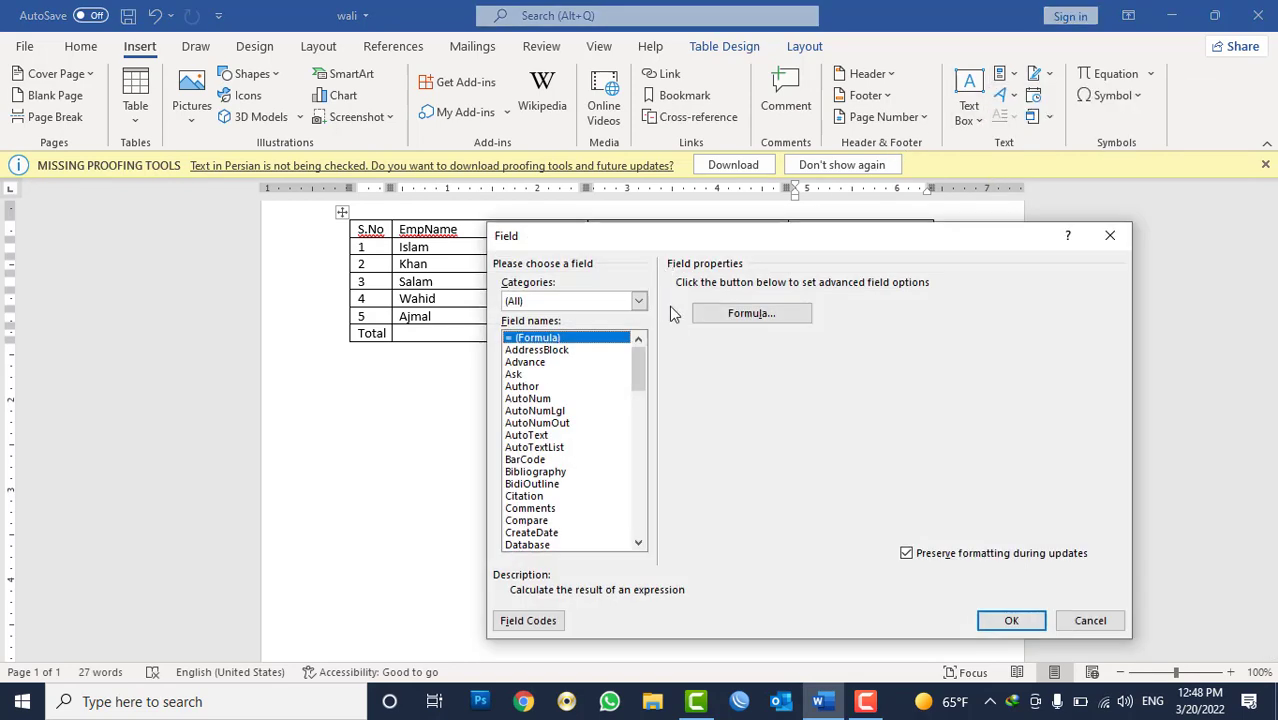
pyautogui.click(745, 313)
pyautogui.moveTo(806, 378)
pyautogui.mouseDown()
pyautogui.moveTo(872, 390)
pyautogui.moveTo(768, 428)
pyautogui.mouseUp()
pyautogui.press('BackSpace')
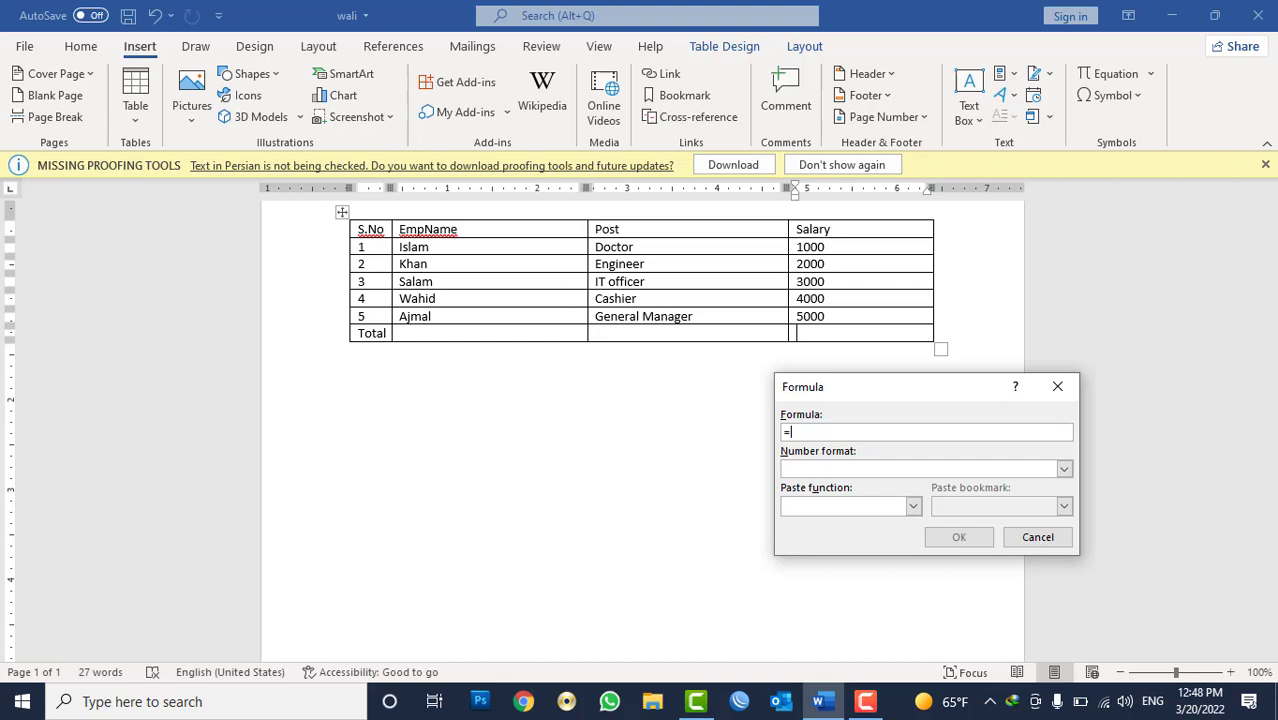
pyautogui.write('sum')
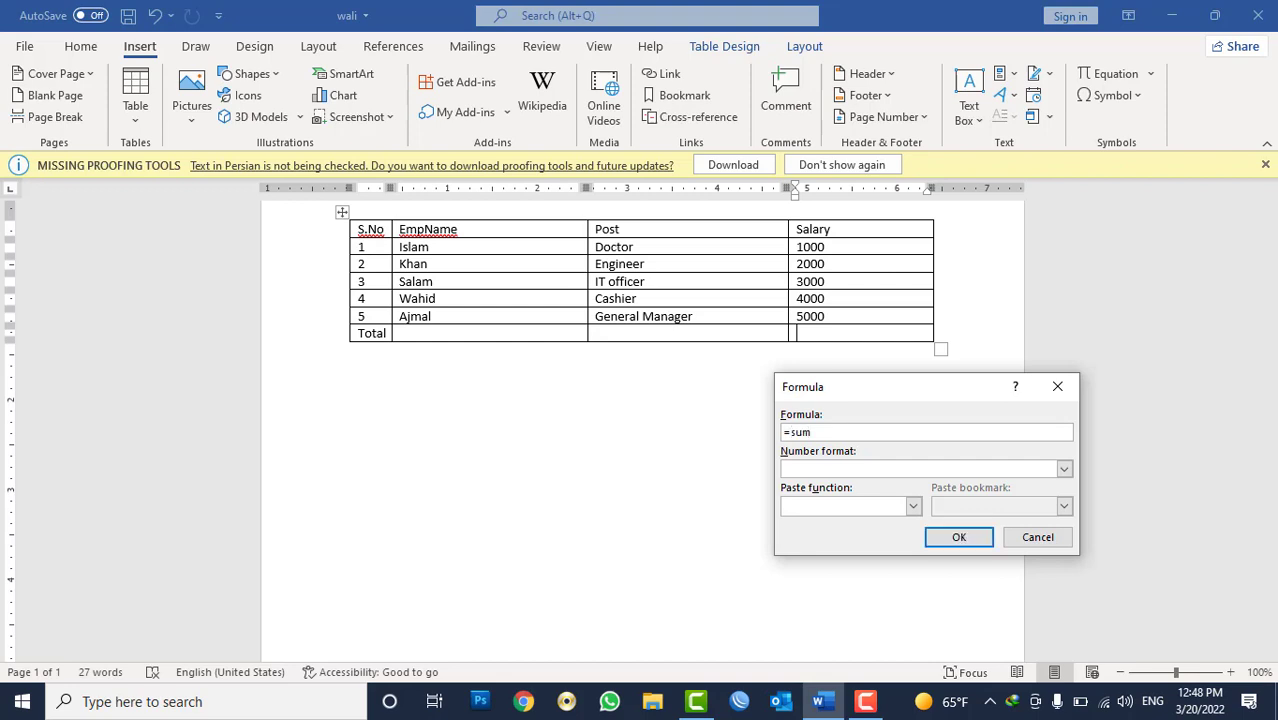
pyautogui.write('(above)*')
pyautogui.write('40')
pyautogui.write('/100')
pyautogui.click(959, 537)
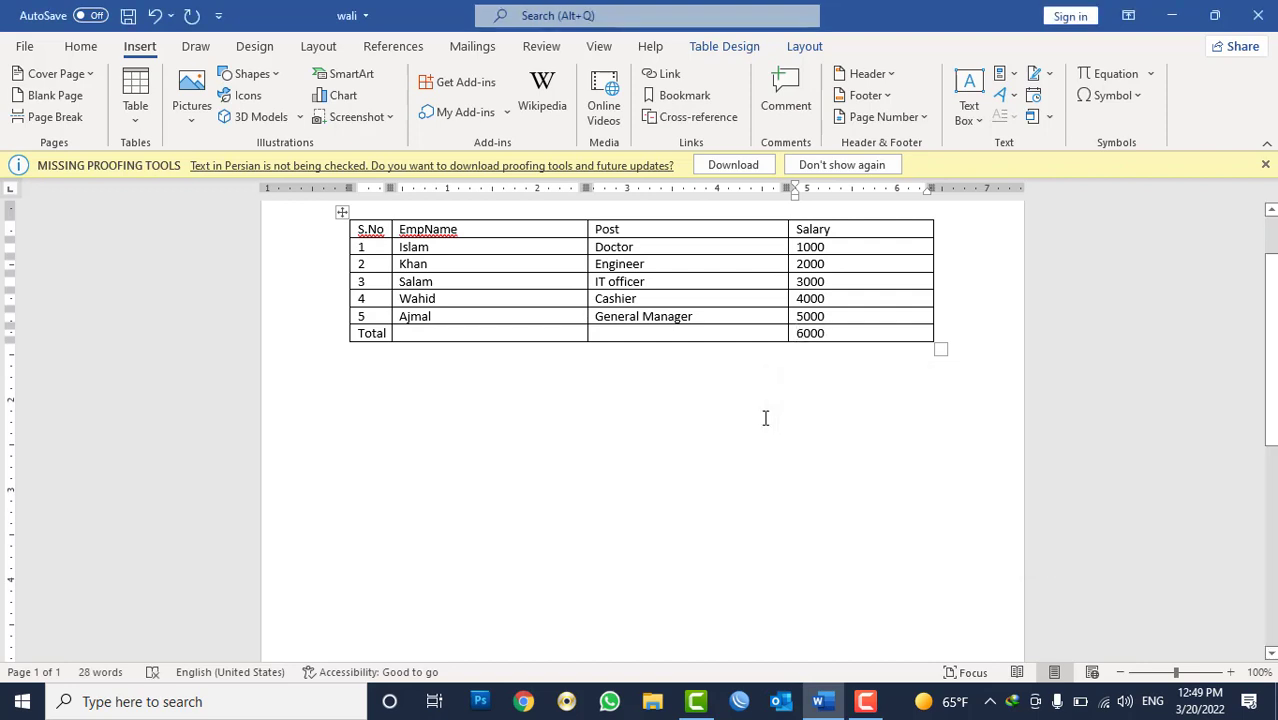
pyautogui.press('BackSpace')
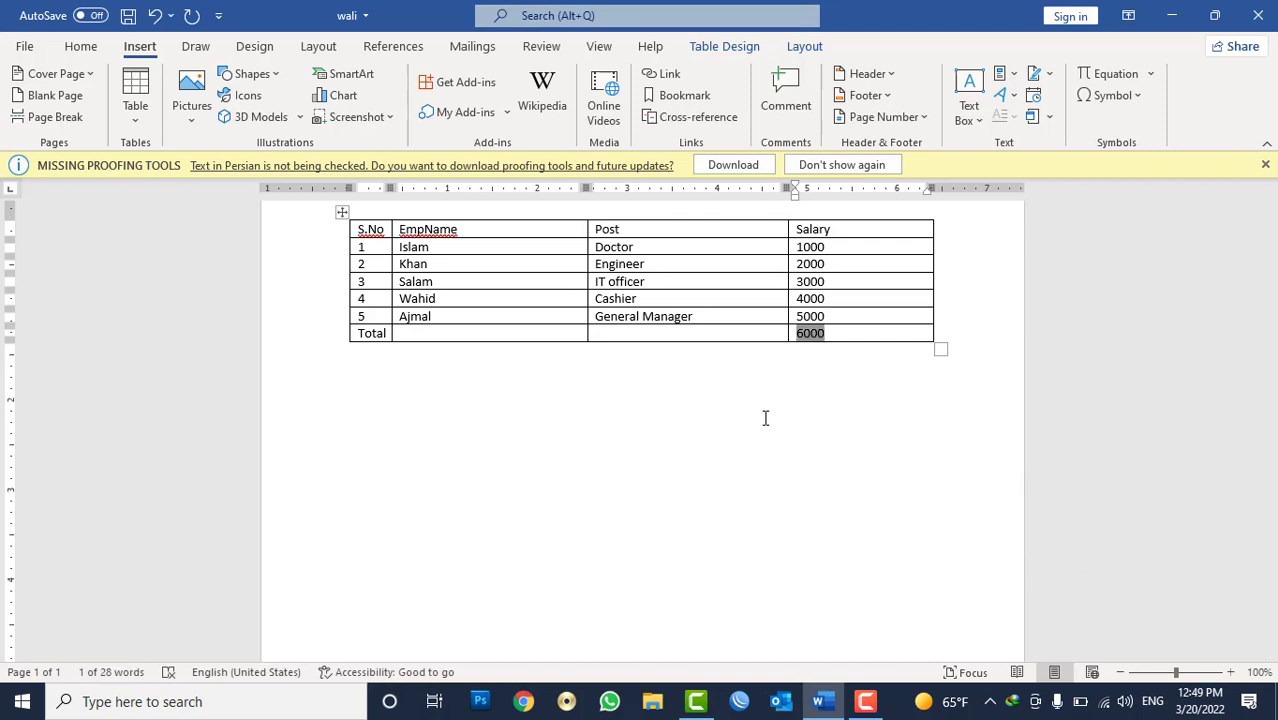
pyautogui.press('BackSpace')
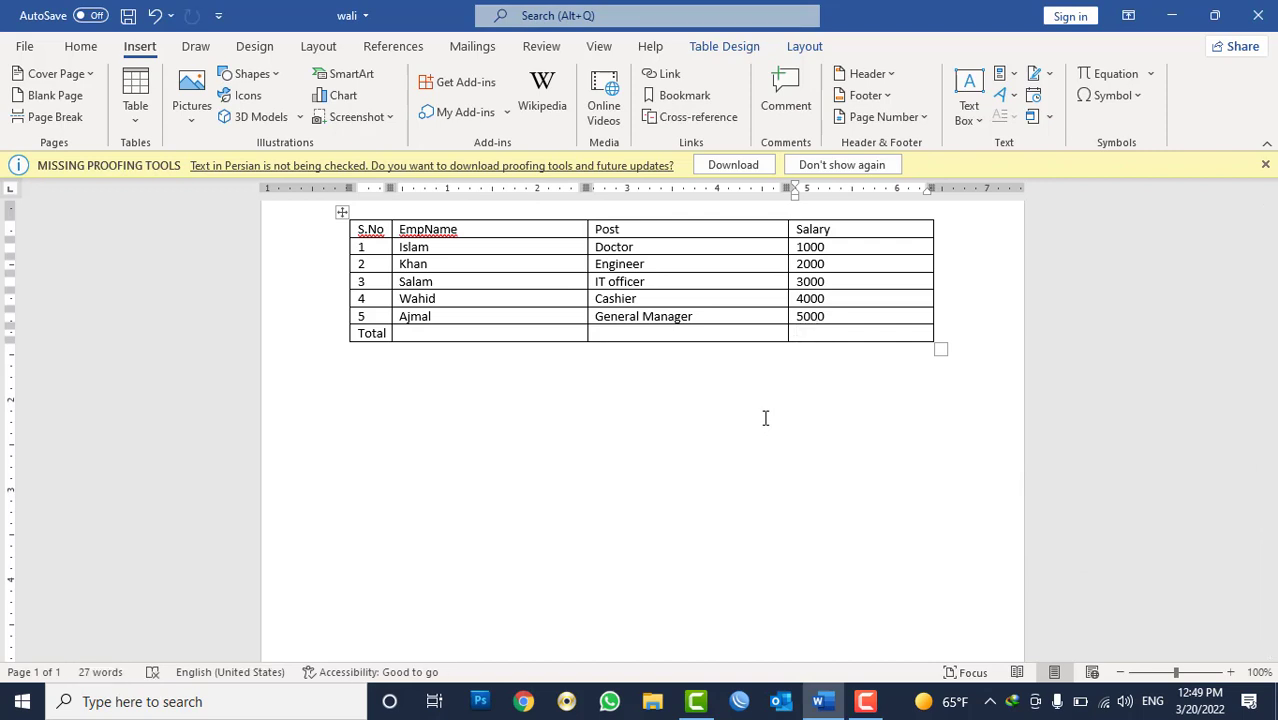
# Step: Re-insert the formula as 40 percent of the sum minus 1000, giving 5000
pyautogui.click(1001, 74)
pyautogui.click(1042, 152)
pyautogui.click(748, 316)
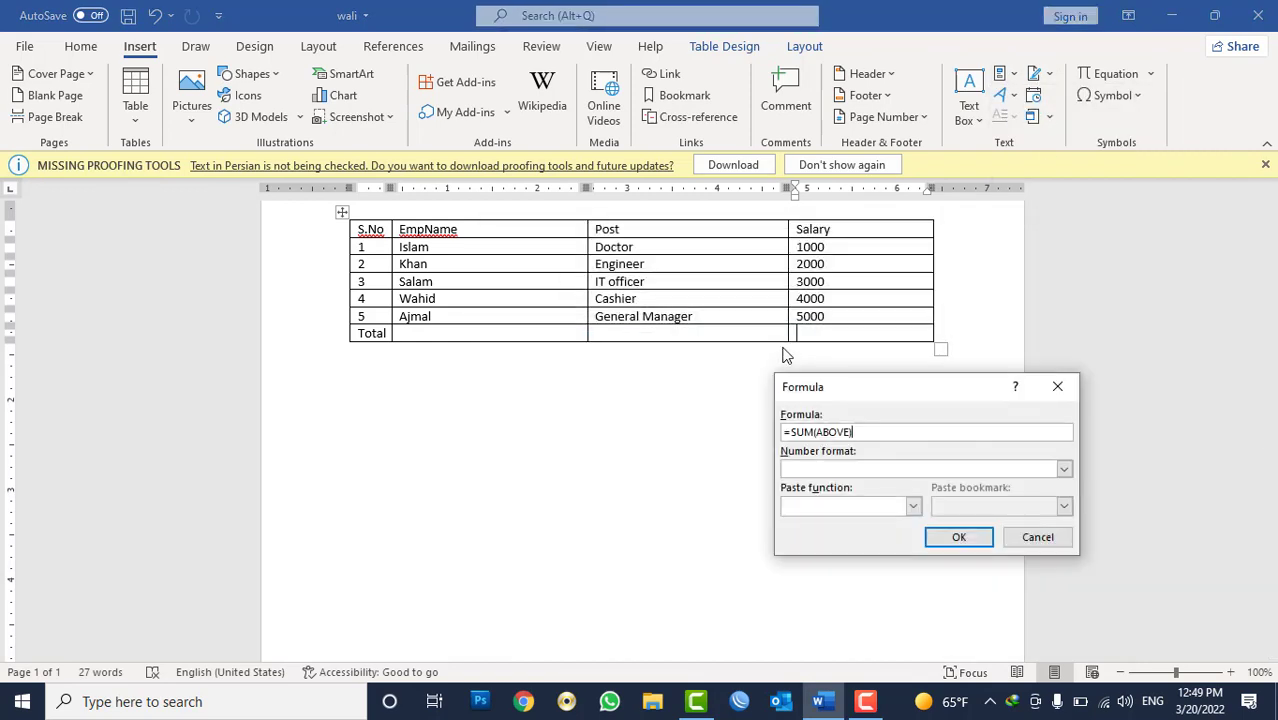
pyautogui.write('*40')
pyautogui.write('0')
pyautogui.write('-1')
pyautogui.write('000')
pyautogui.press('Return')
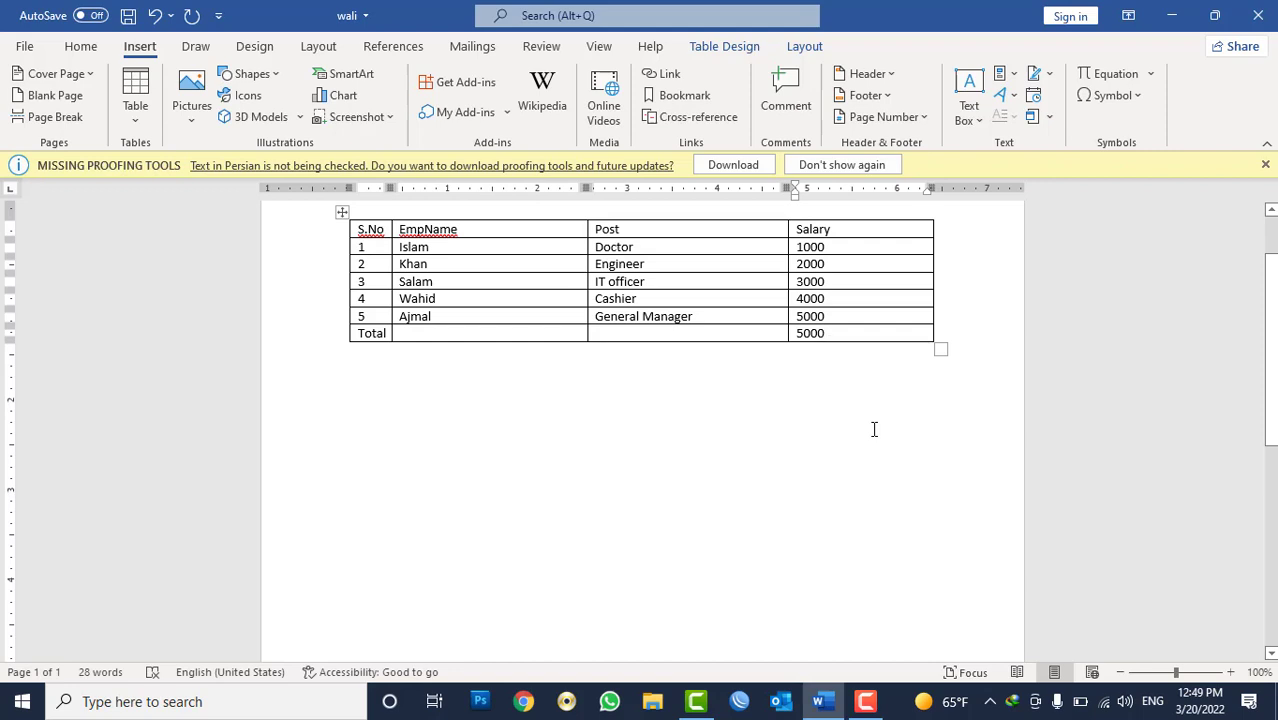
# Step: Quit Word discarding unsaved salary table changes, then refresh the desktop to show the wali document
pyautogui.click(1258, 15)
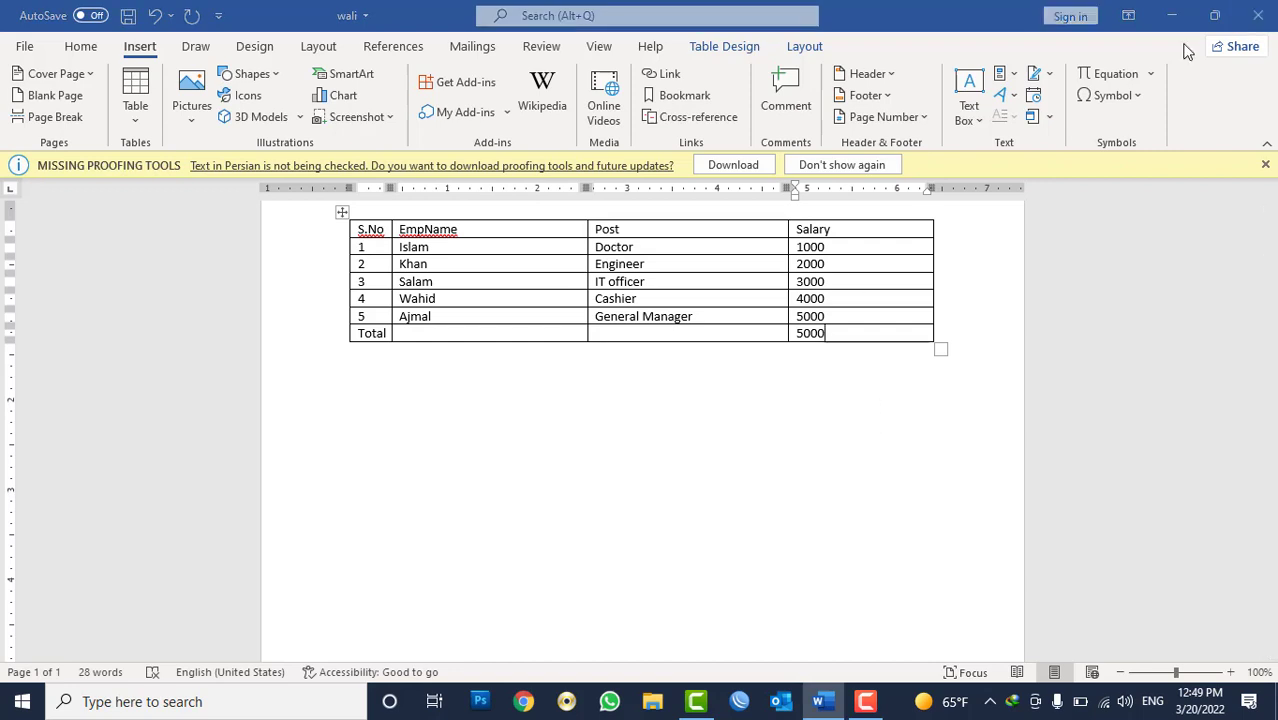
pyautogui.click(662, 386)
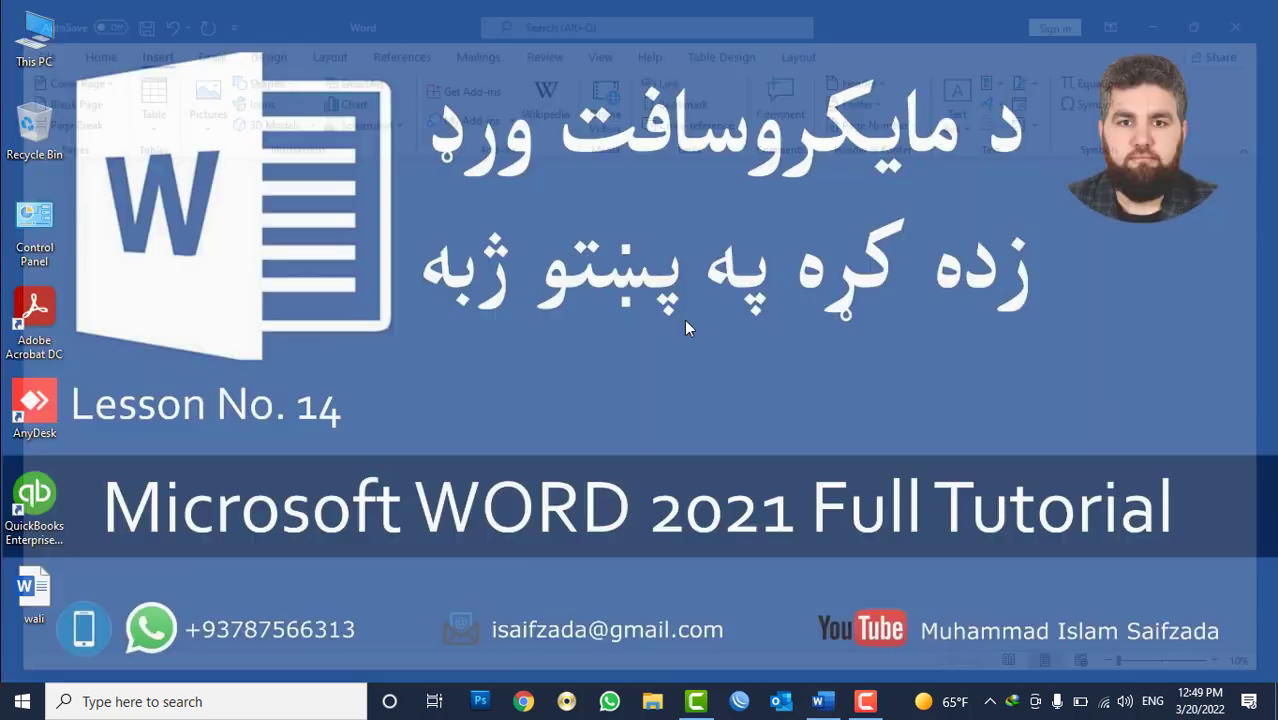
pyautogui.rightClick(676, 280)
pyautogui.click(712, 326)
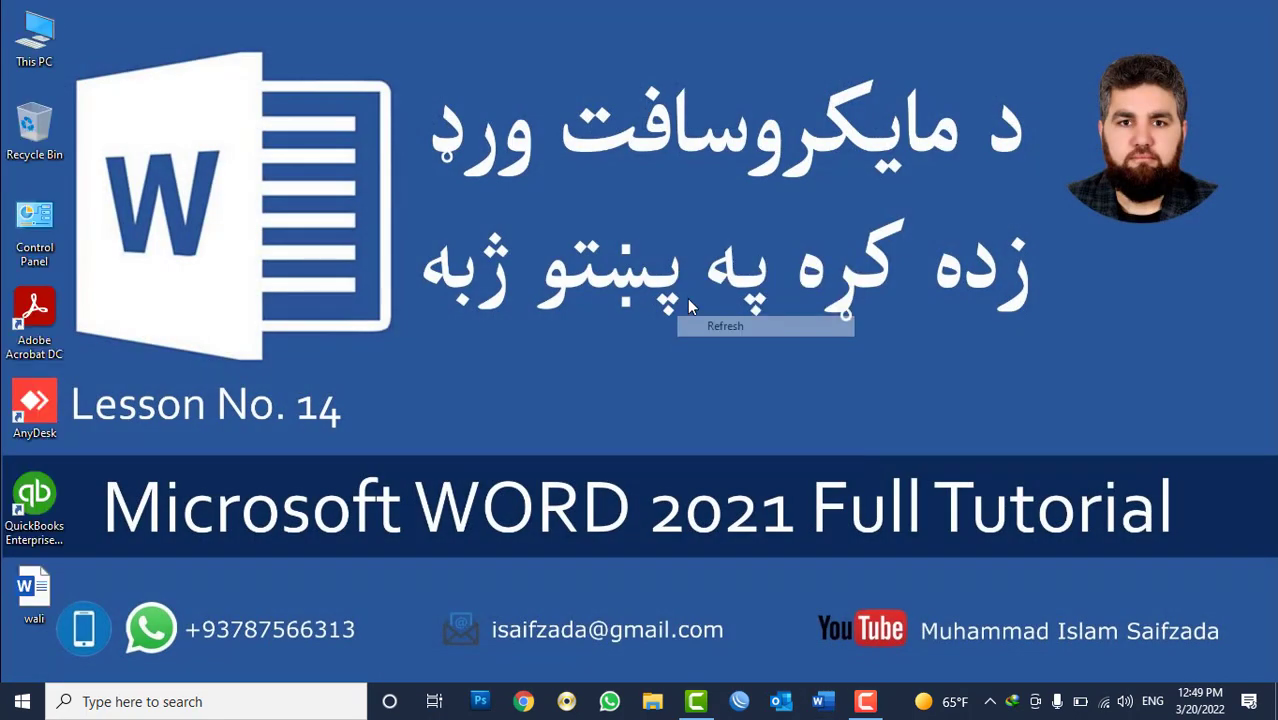